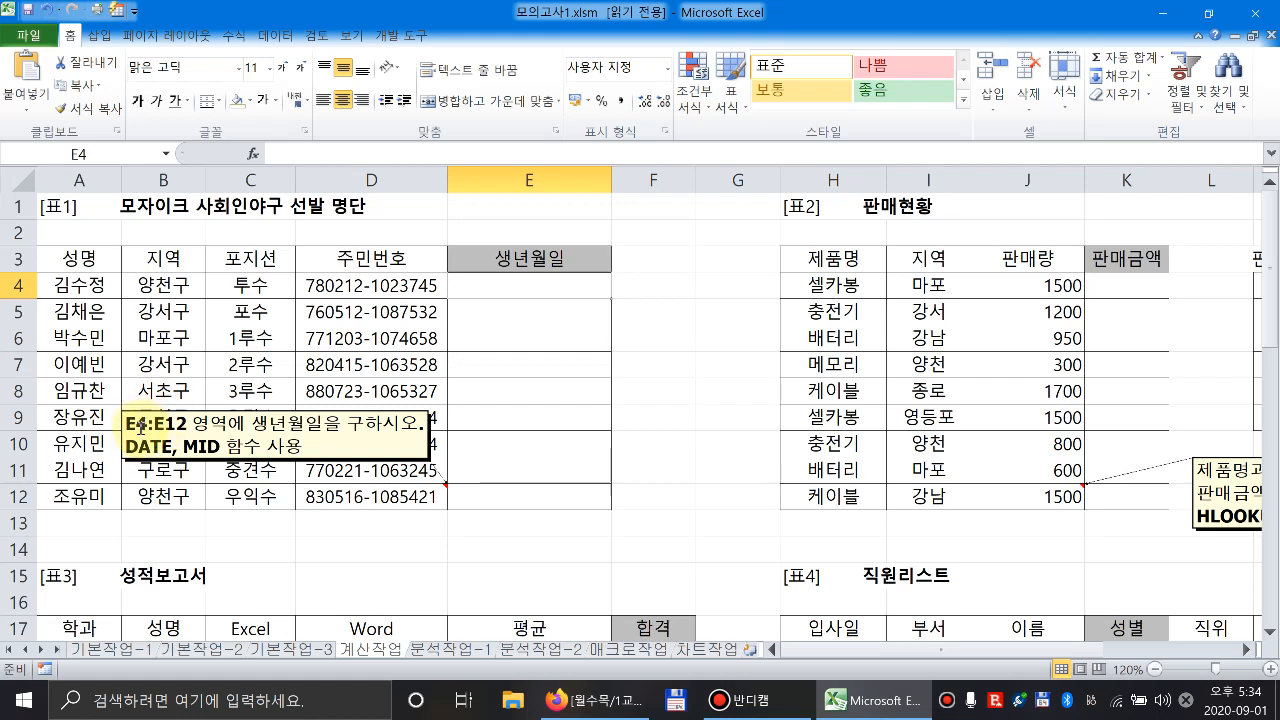
Draft a MID formula in E4 with the placeholder arguments 글자, 시작숫자 and 몇글자.
left_click_drag(505, 285, 502, 491)
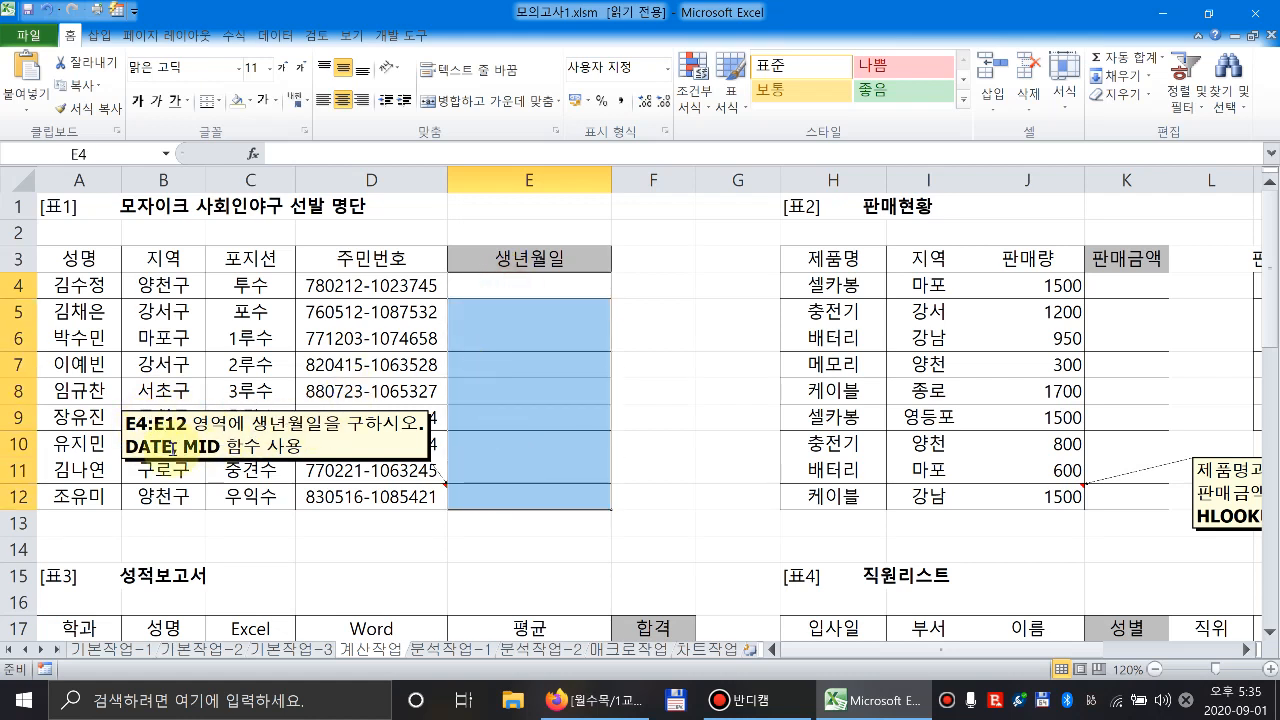
left_click(500, 292)
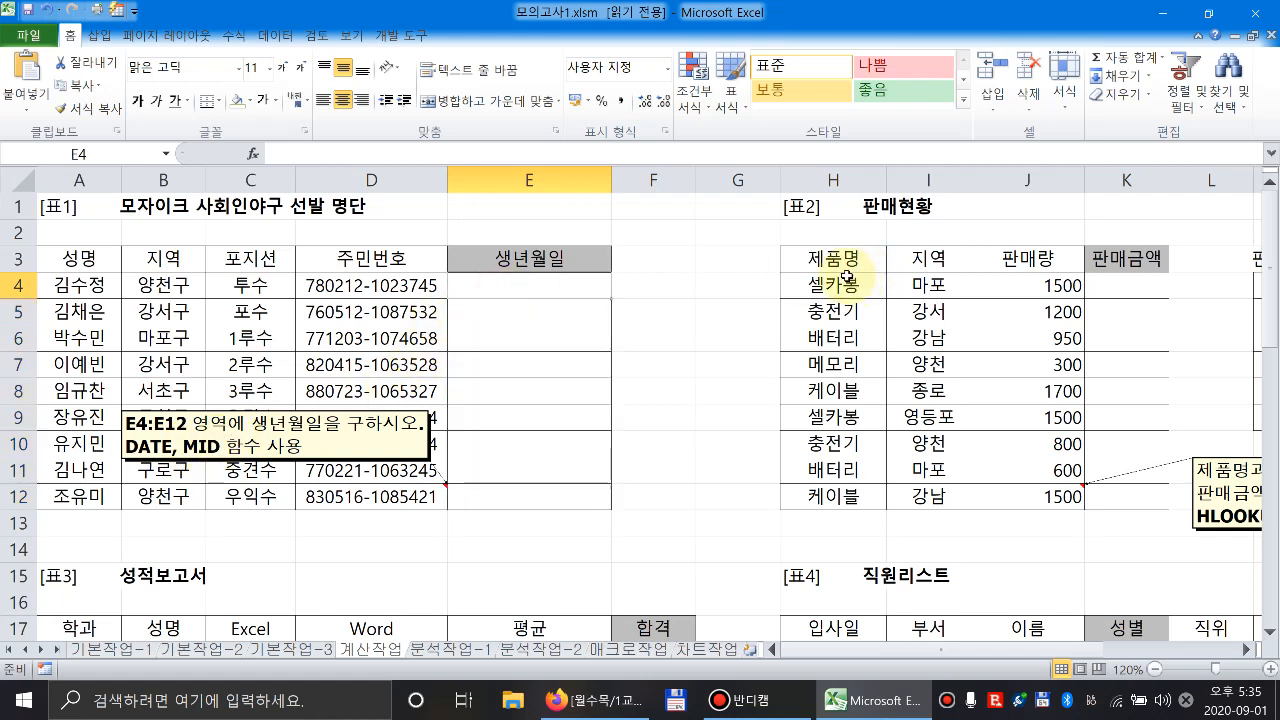
type("=ㅡ")
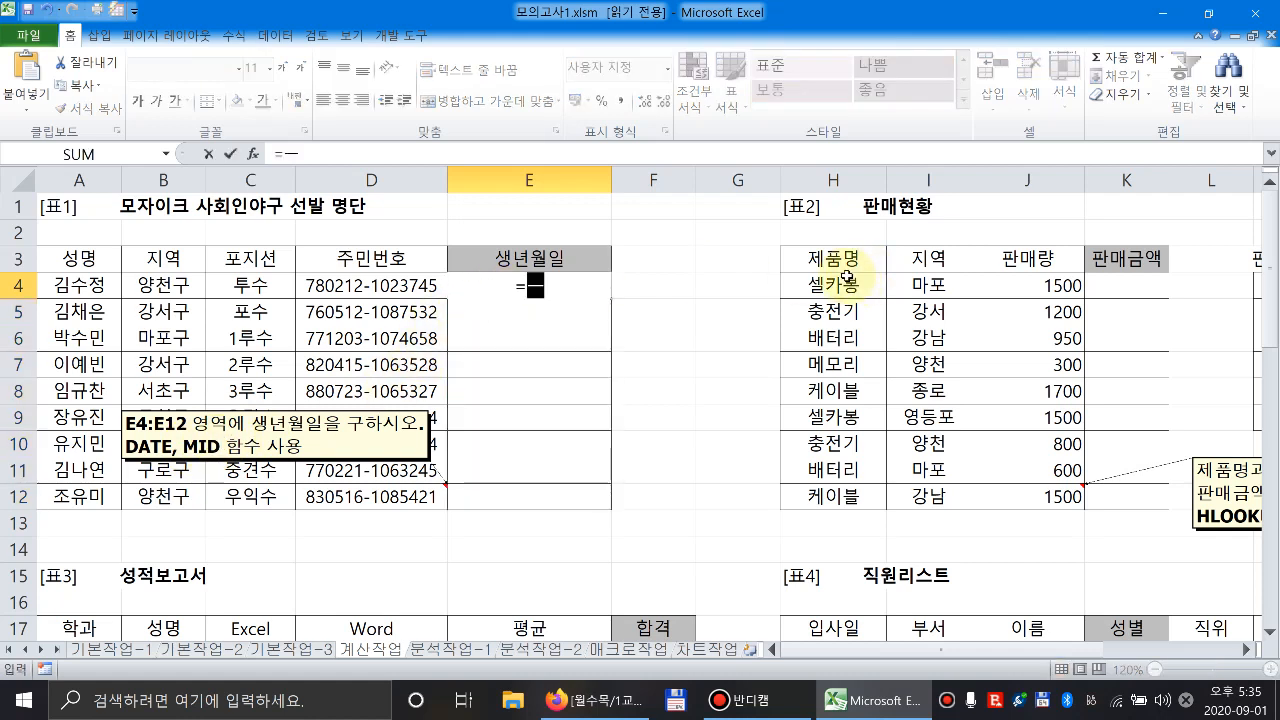
type("mid(")
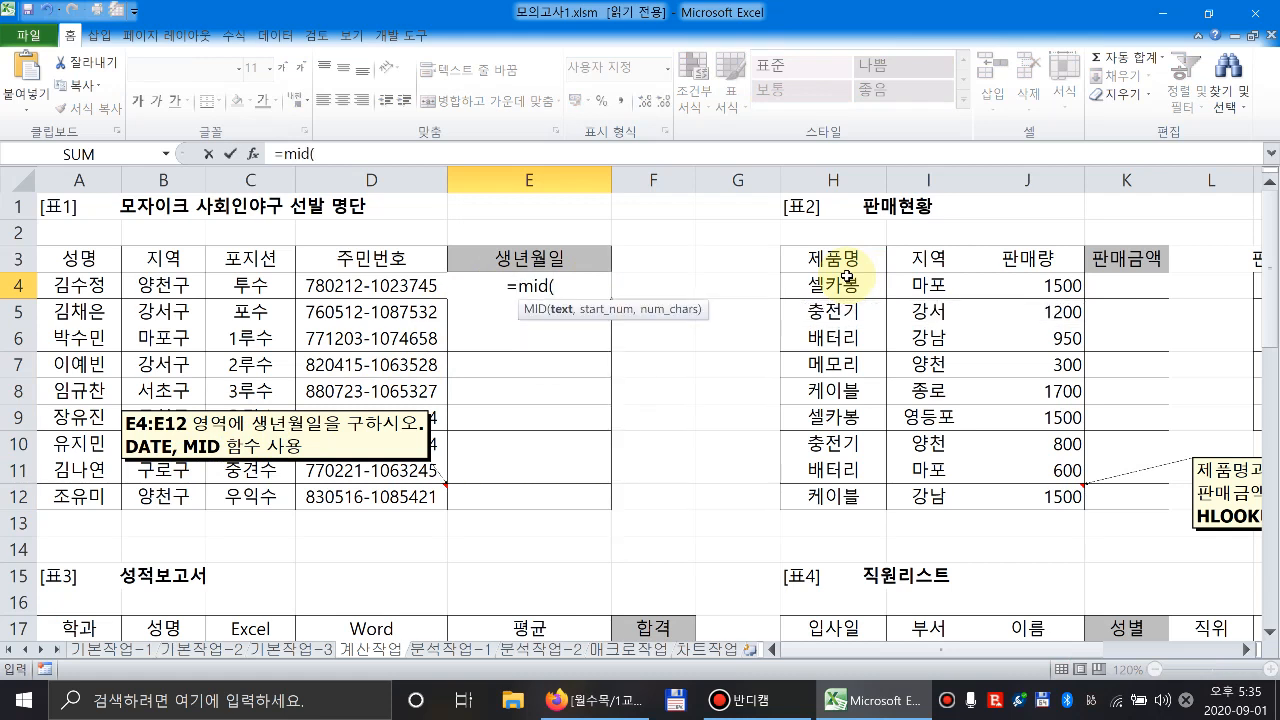
type("글자,")
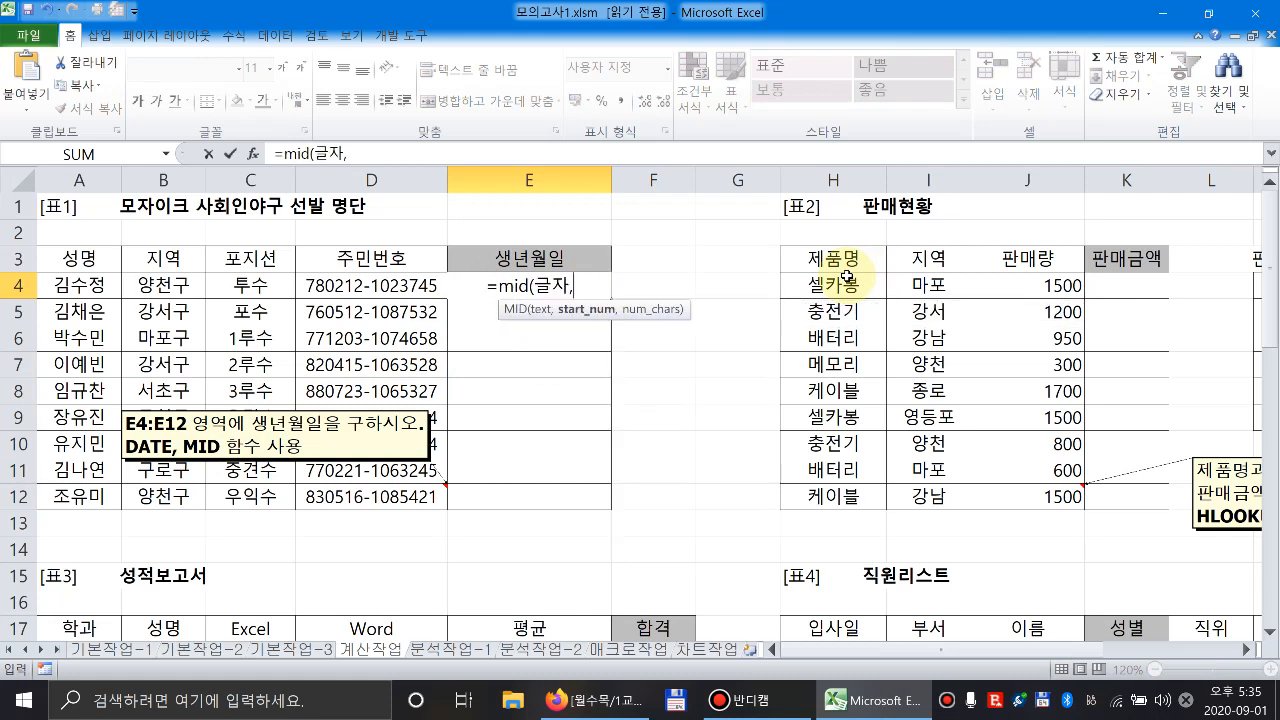
type("시작숫자")
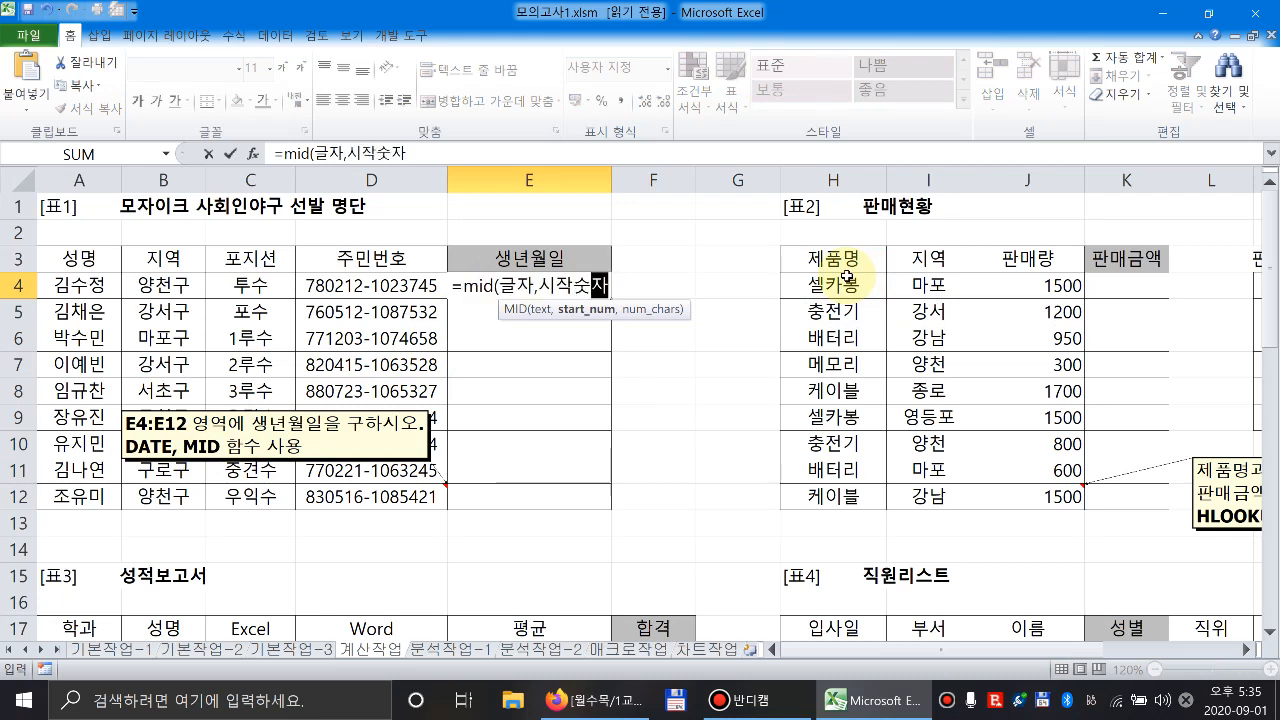
type(",몇글자")
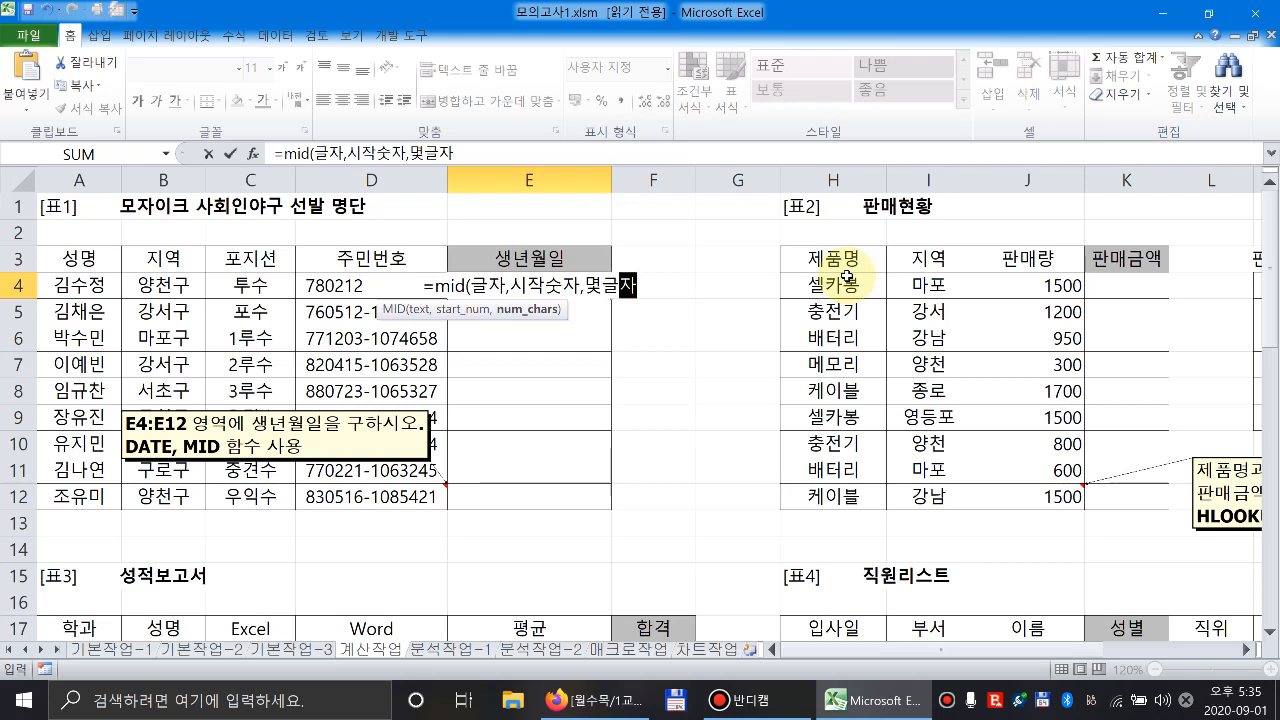
type(")")
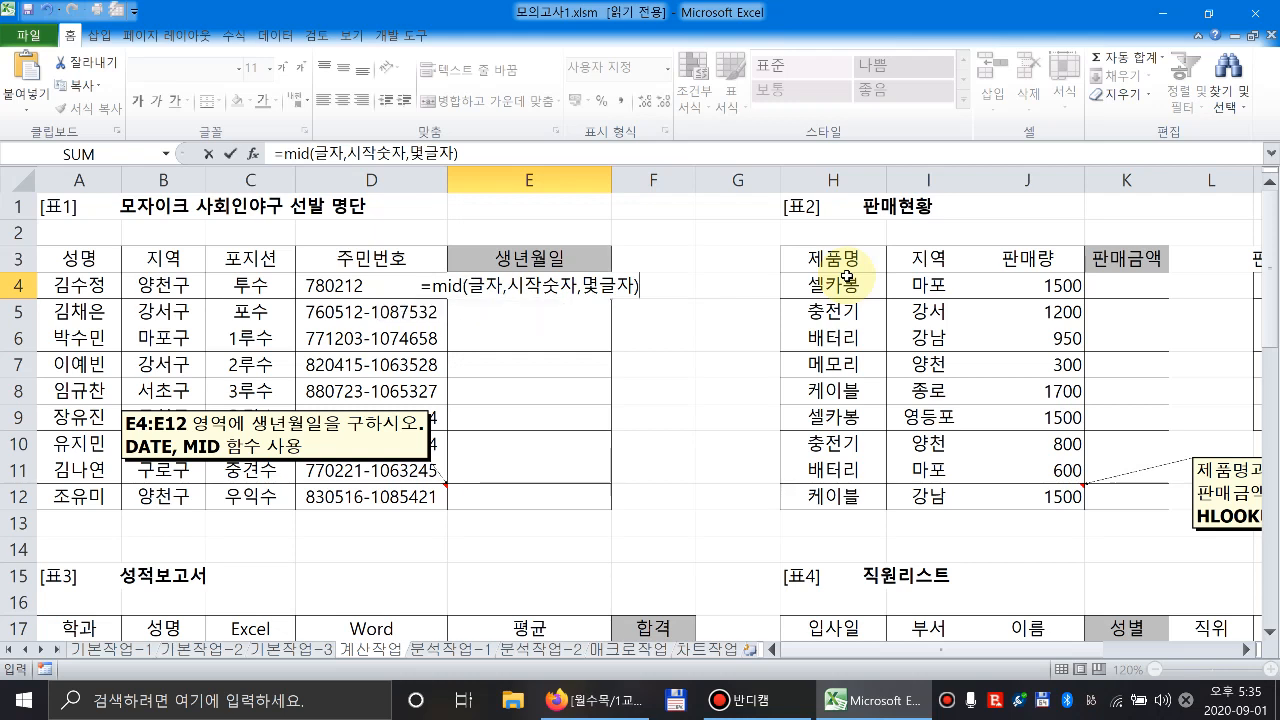
Replace the placeholders in E4's formula to extract the birth year with =MID(D4,1,2).
left_click(477, 310)
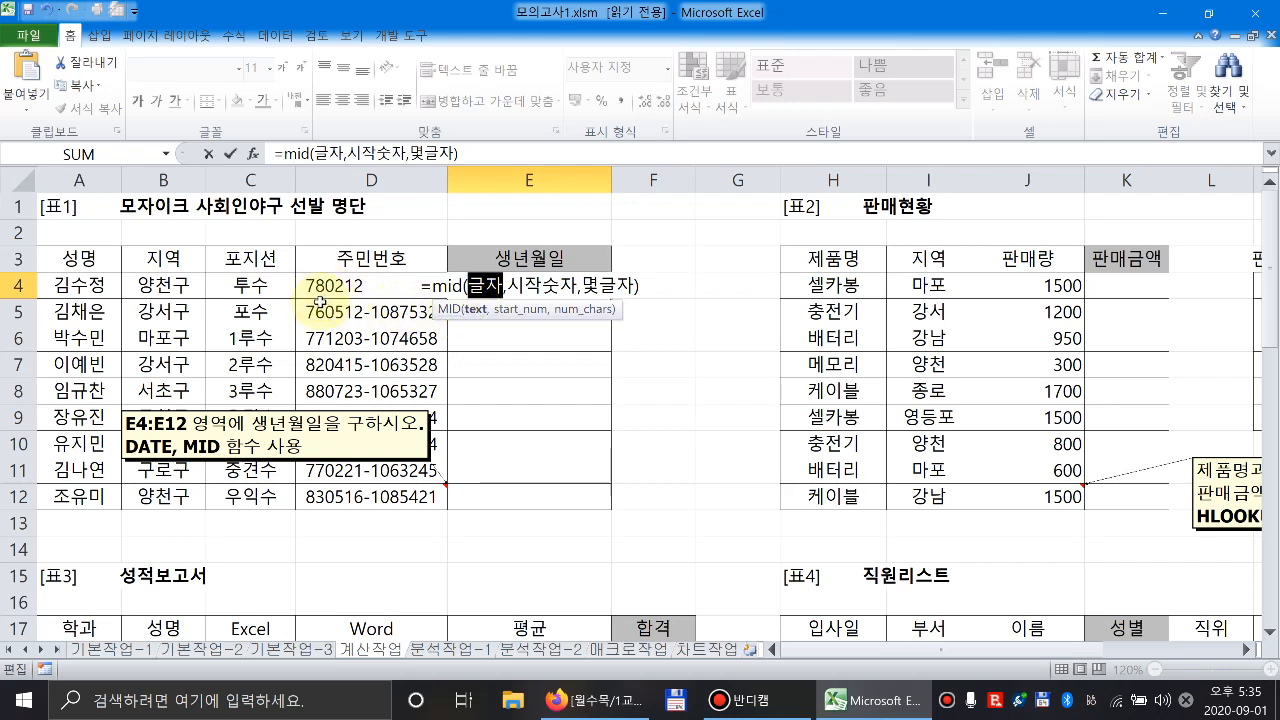
left_click(331, 289)
left_click(508, 309)
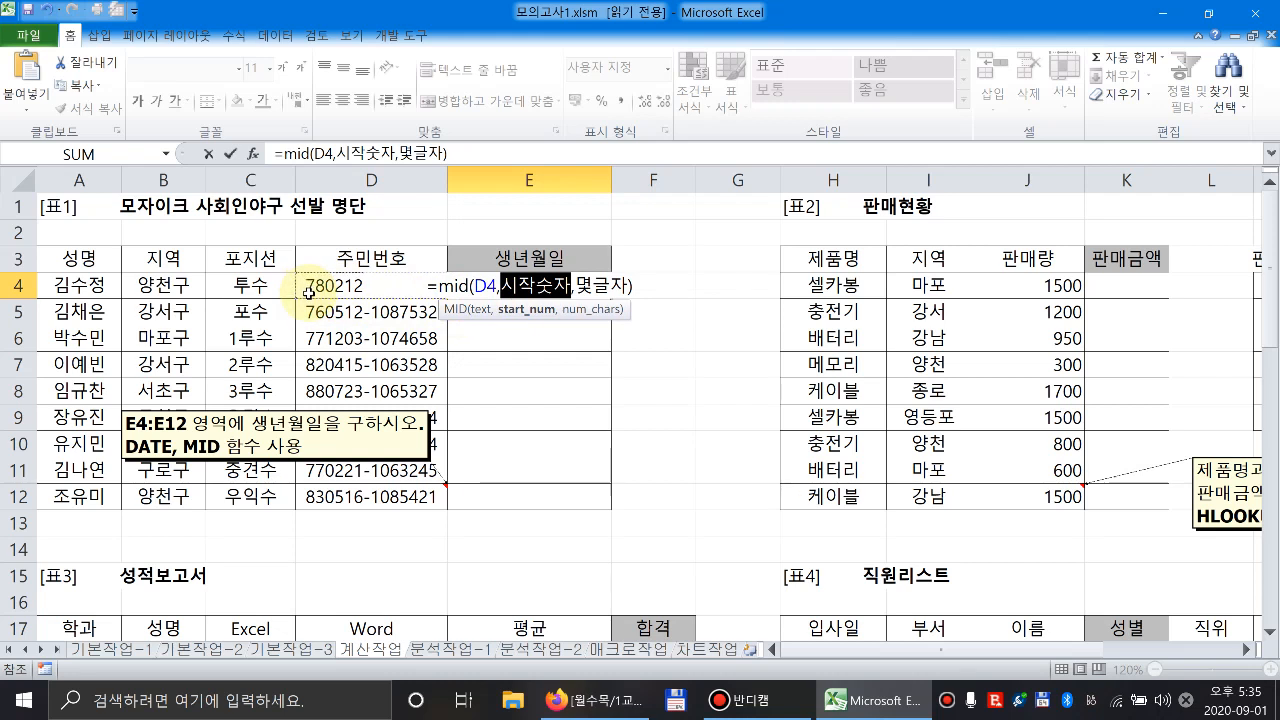
type("1")
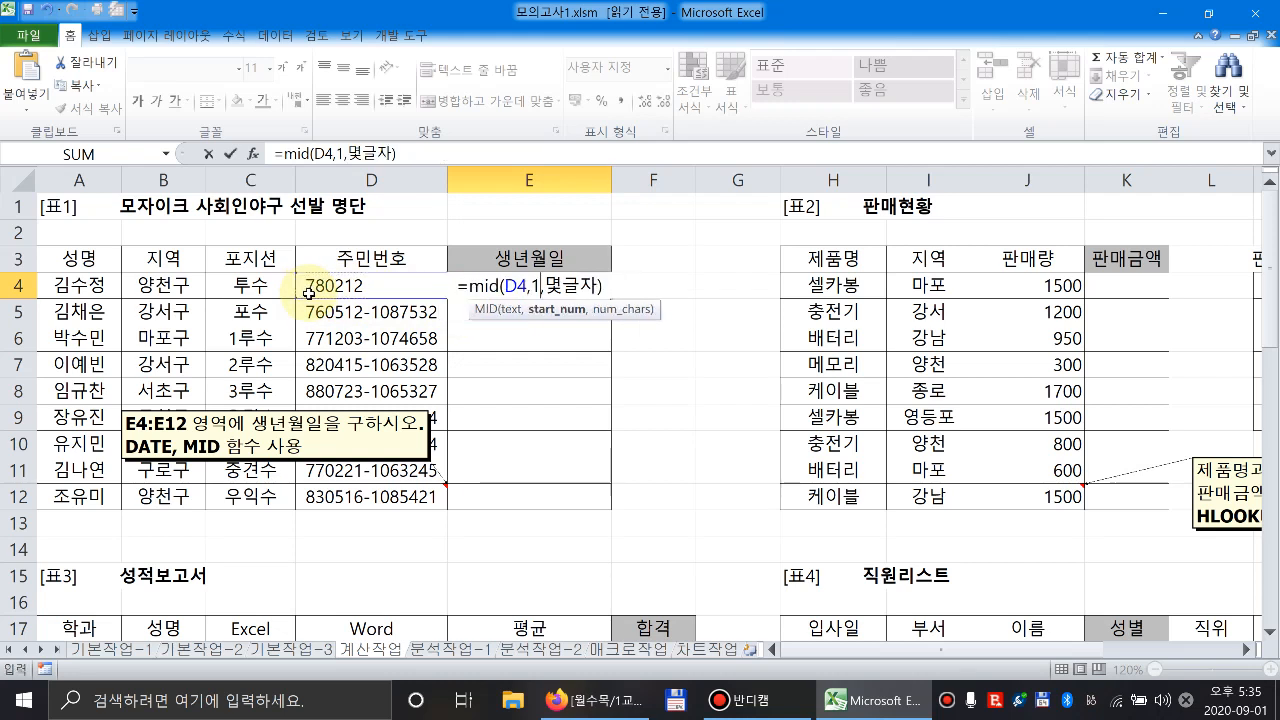
left_click(600, 311)
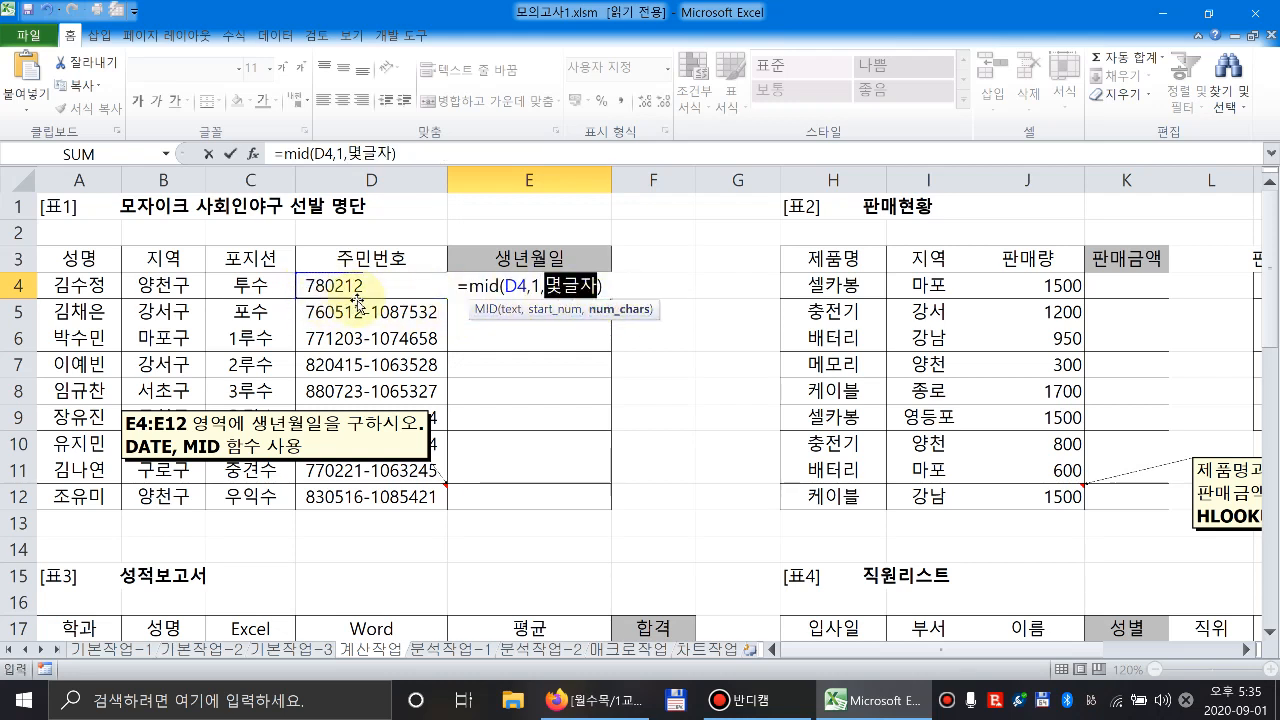
type("2")
key("Right")
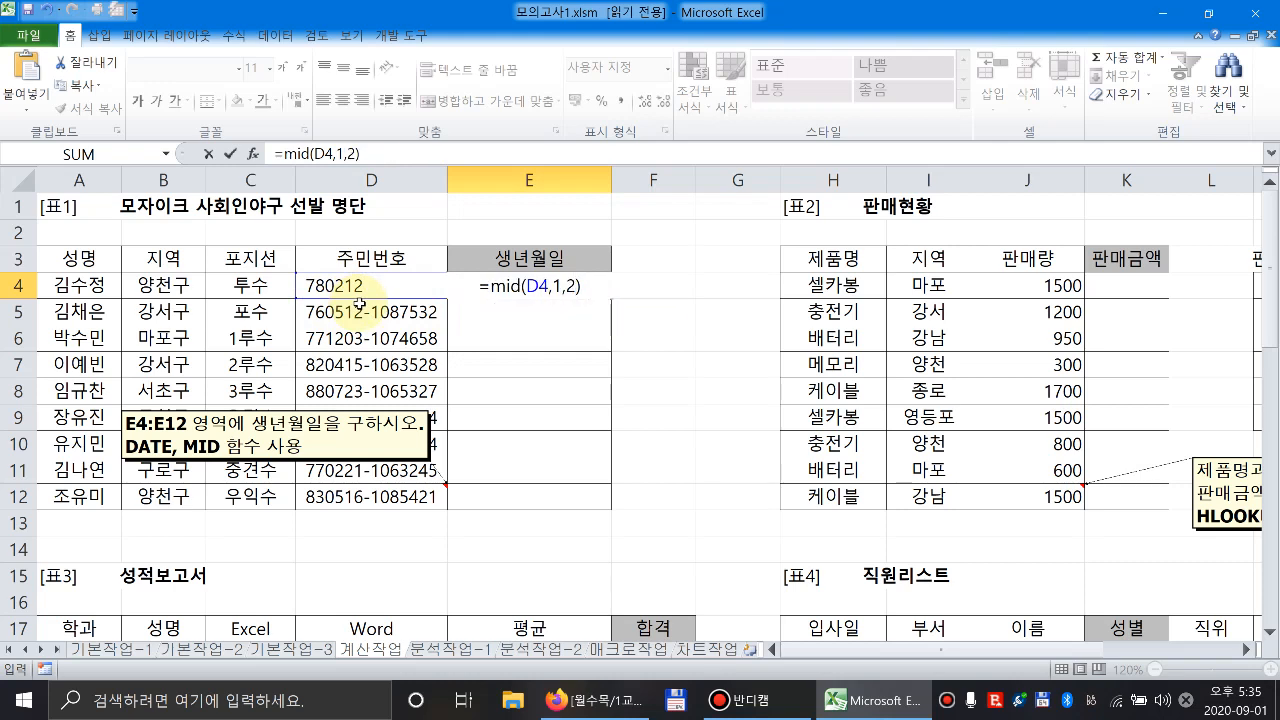
key("Return")
left_click(588, 286)
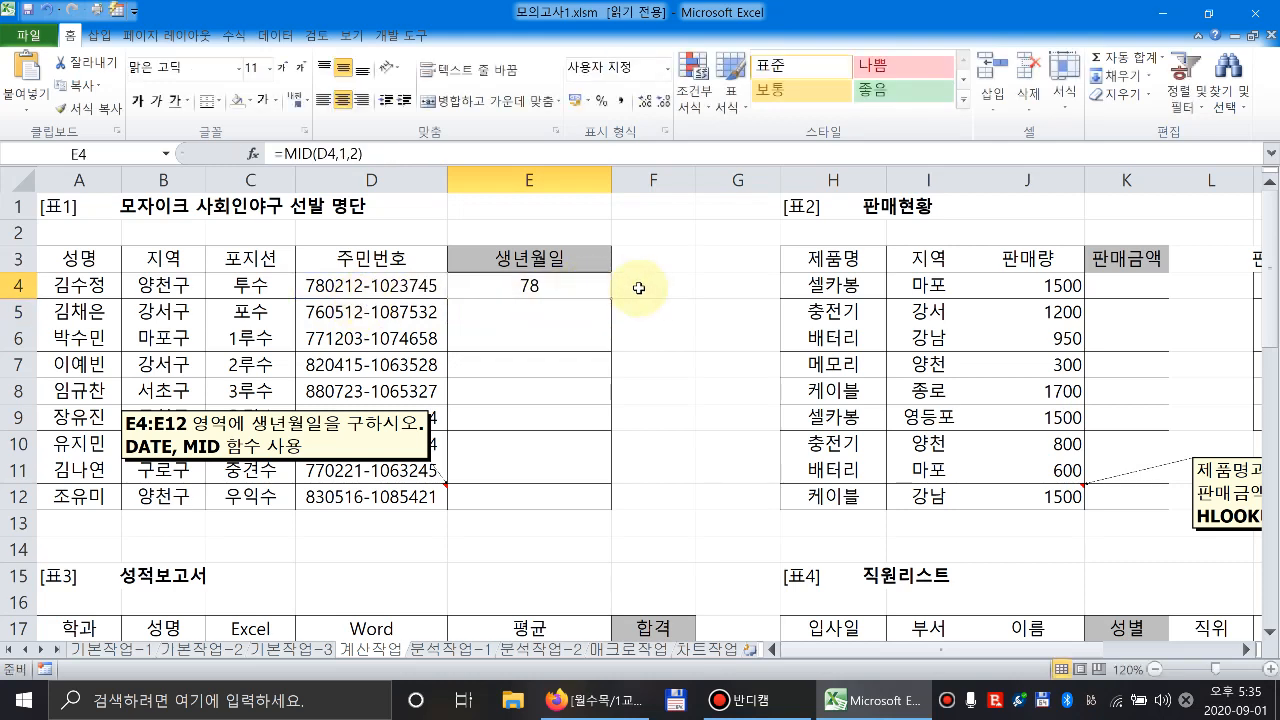
Extract the birth month in F4 with the formula =MID(D4,3,2).
left_click(638, 288)
type("=mid(")
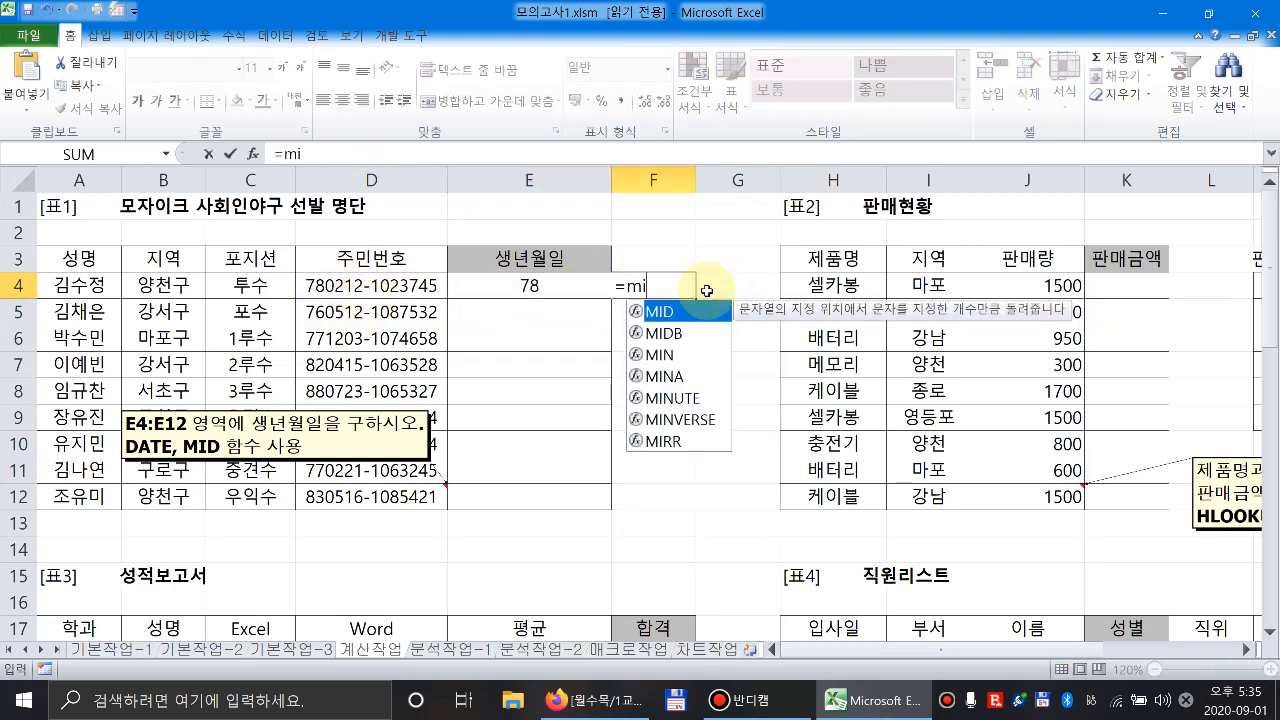
key("Left")
key("Left")
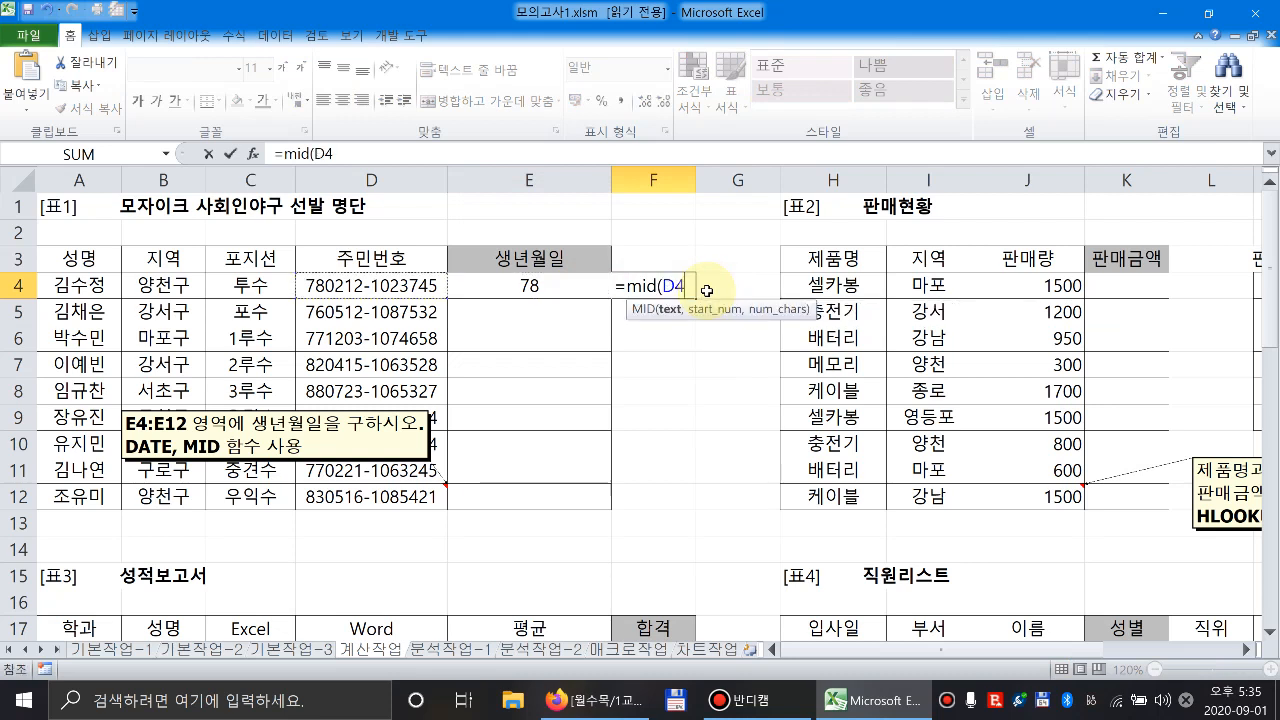
type(",")
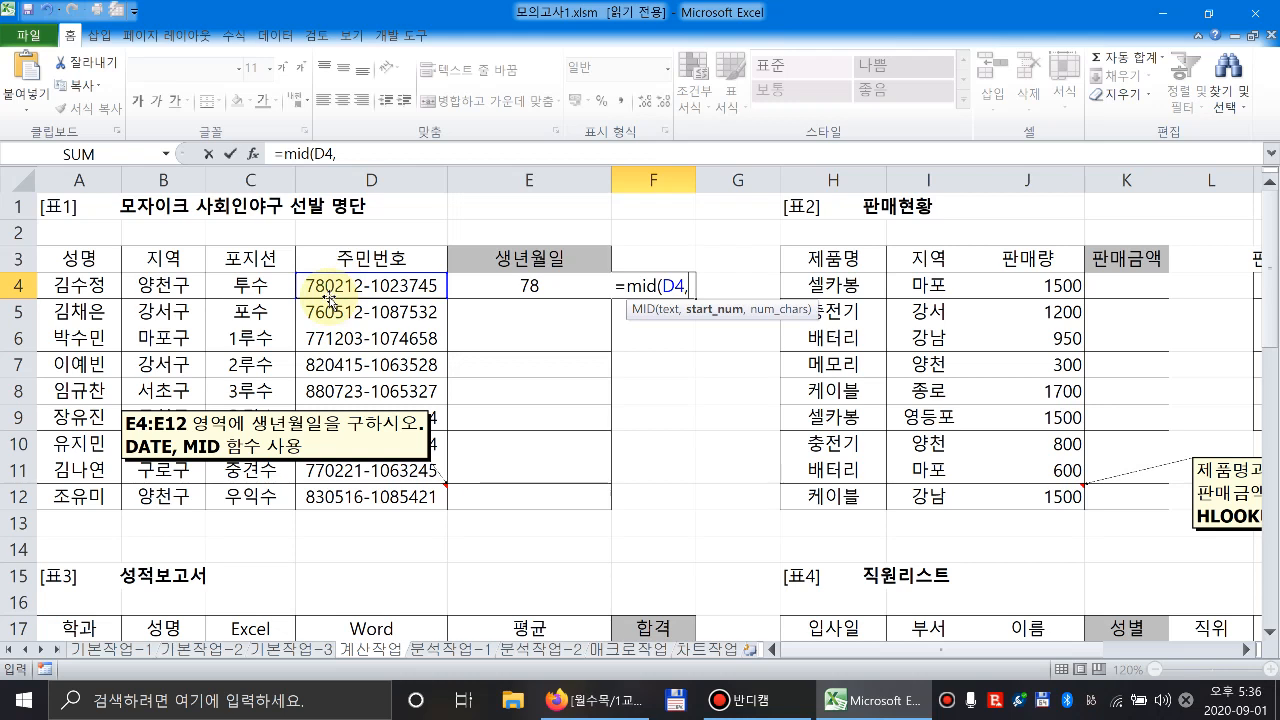
type("3,")
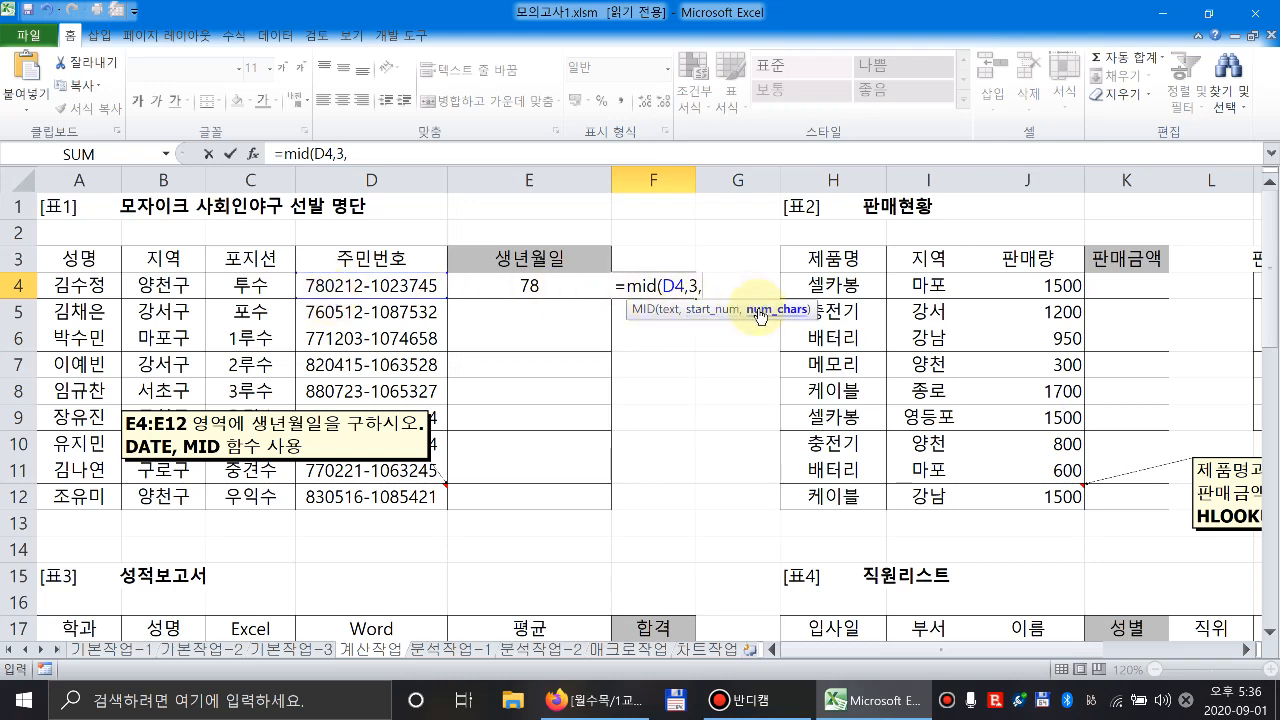
type("2)")
key("Tab")
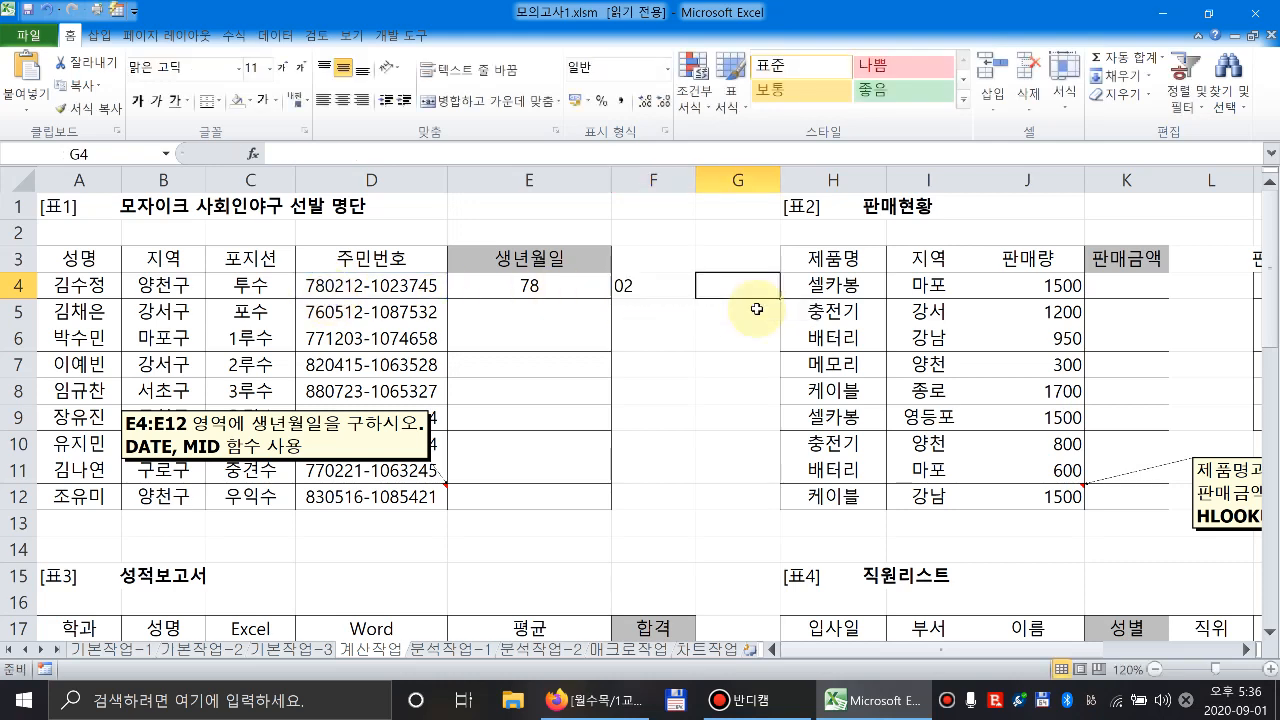
Extract the birth day in G4 with =MID(D4,5,2) and review the three MID cells in row 4.
type("=mid")
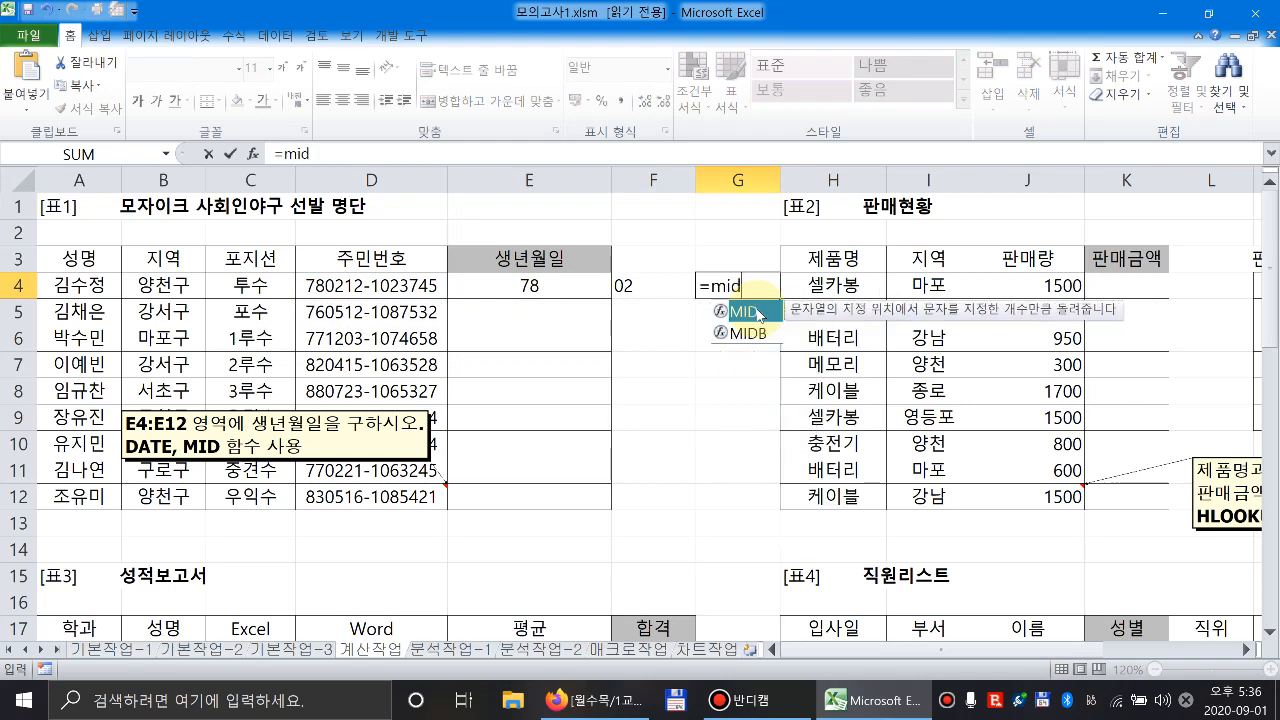
type("(d4,")
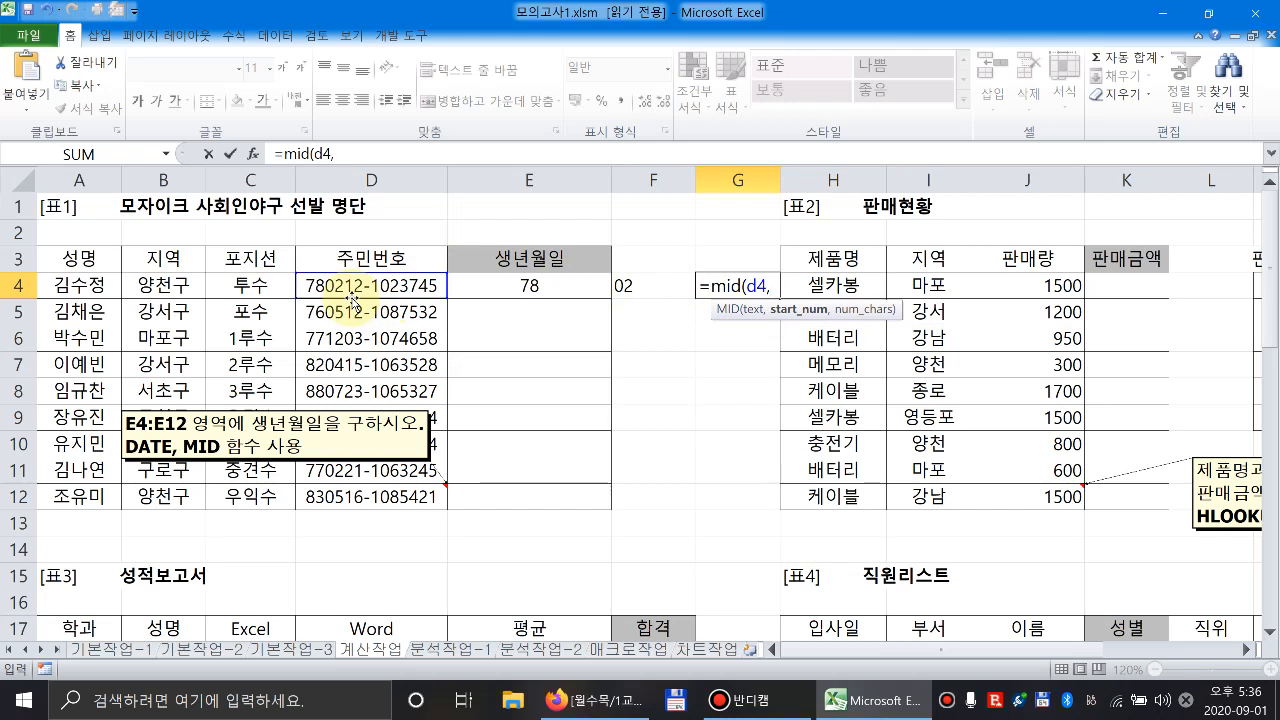
type("5")
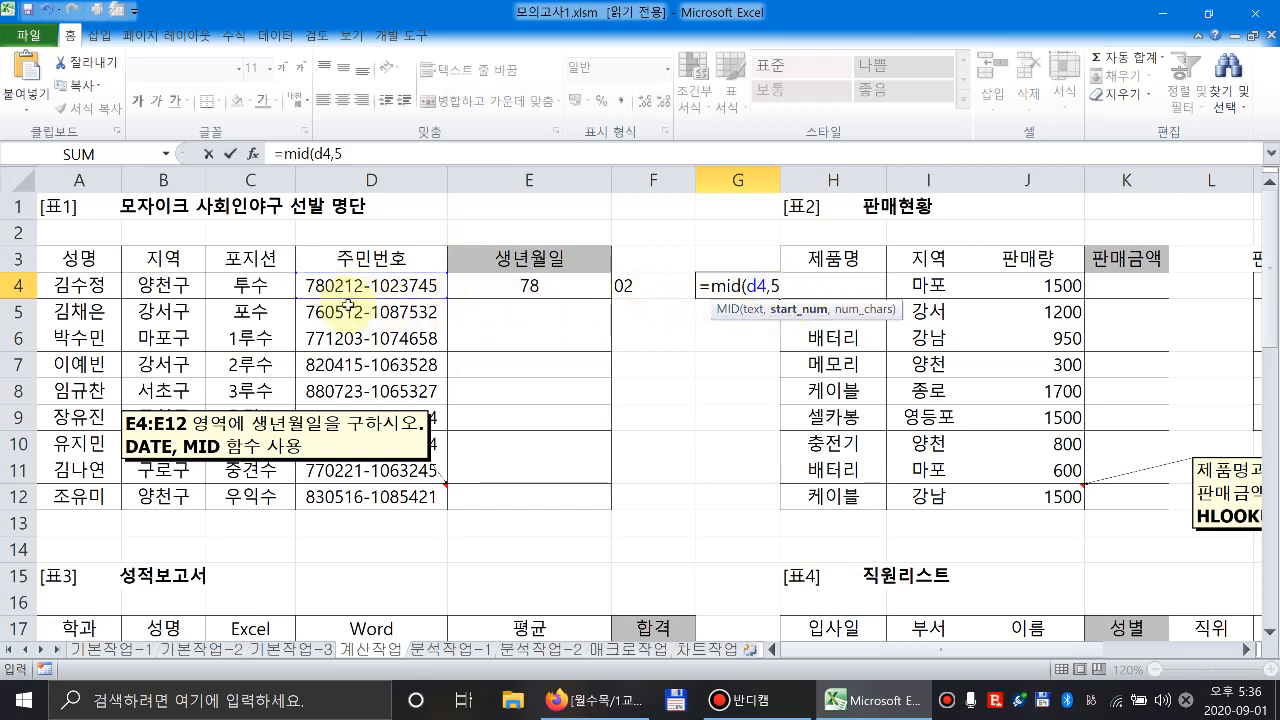
type(",")
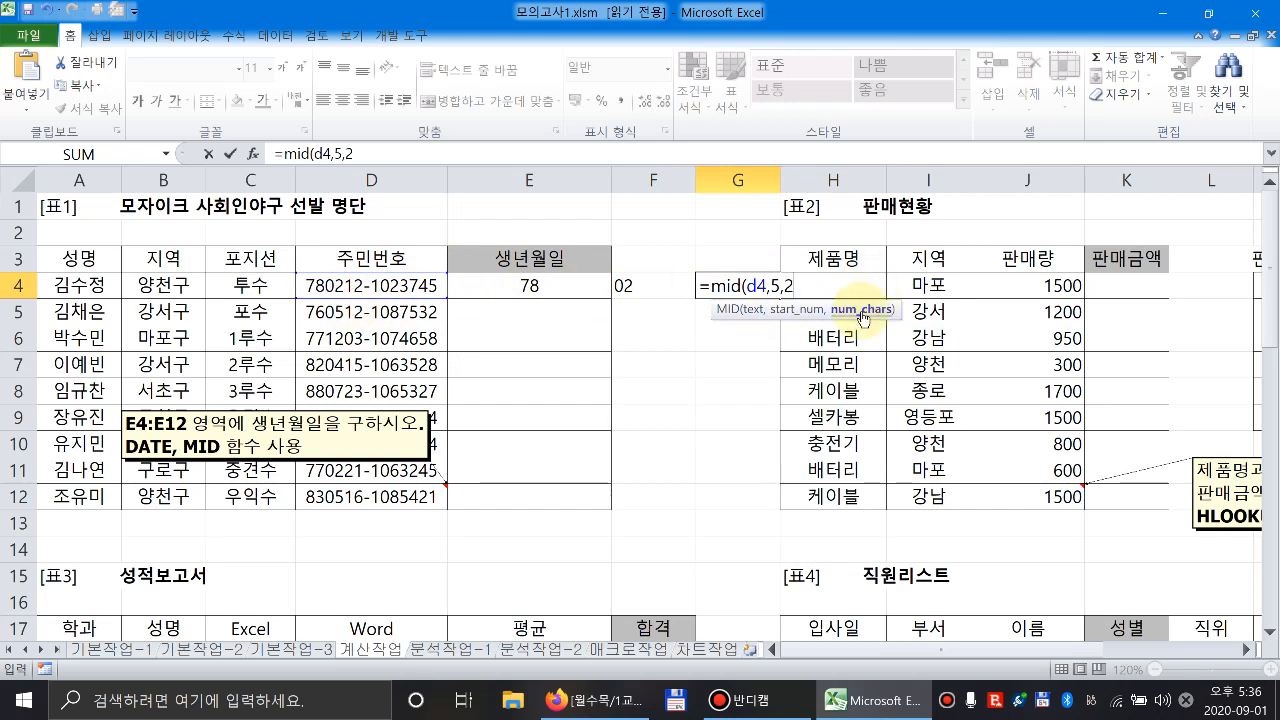
type("2)")
key("Return")
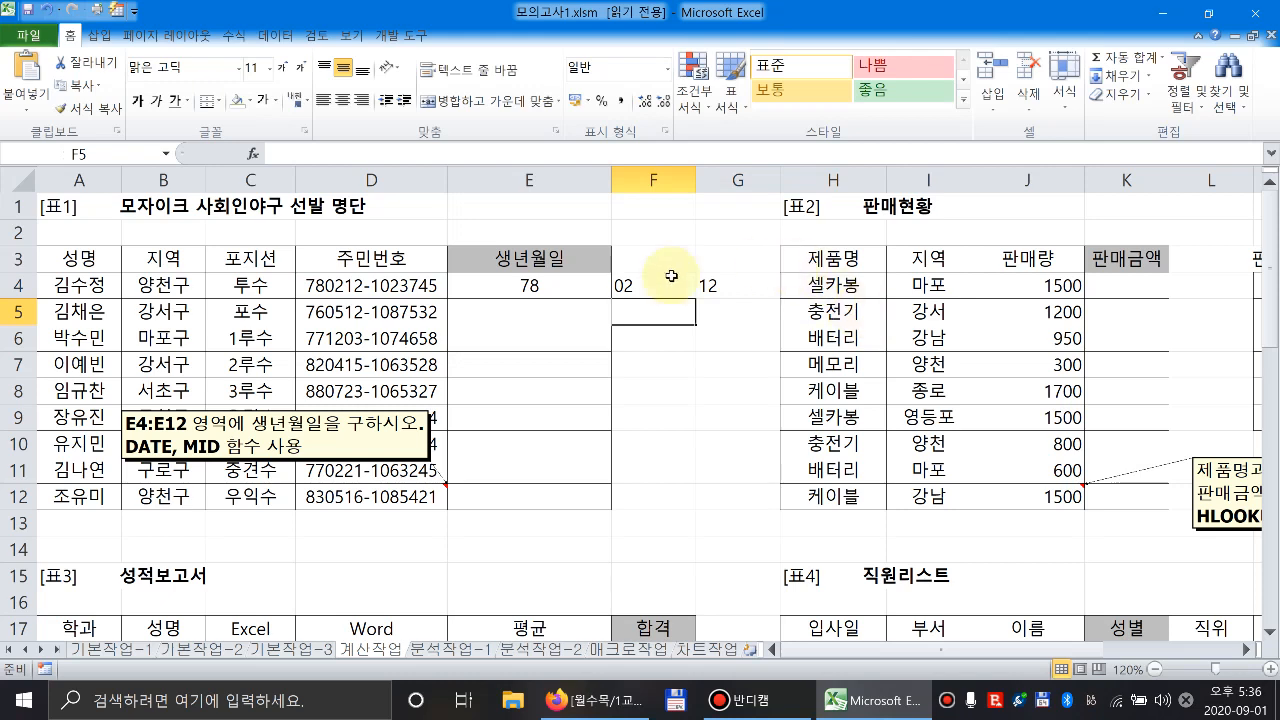
left_click(527, 287)
left_click(645, 290)
left_click(725, 288)
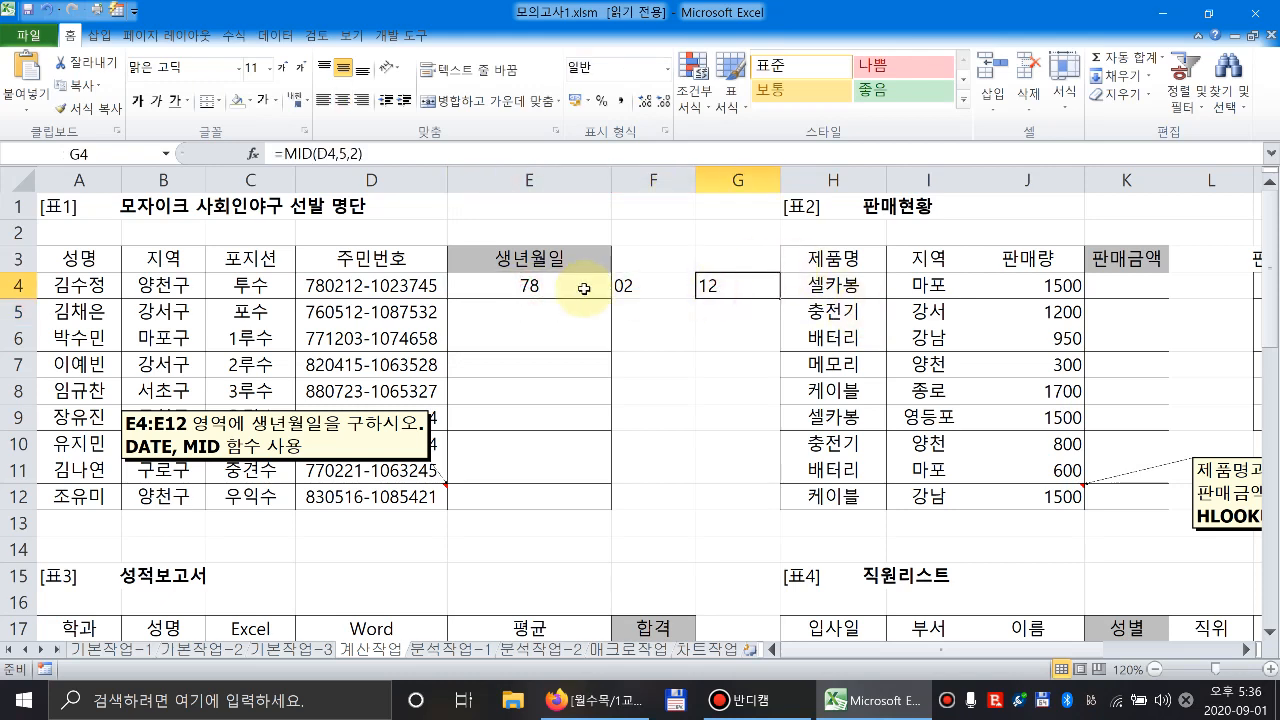
Combine the extracted year, month and day in E5 with the formula =DATE(E4,F4,G4).
left_click(582, 312)
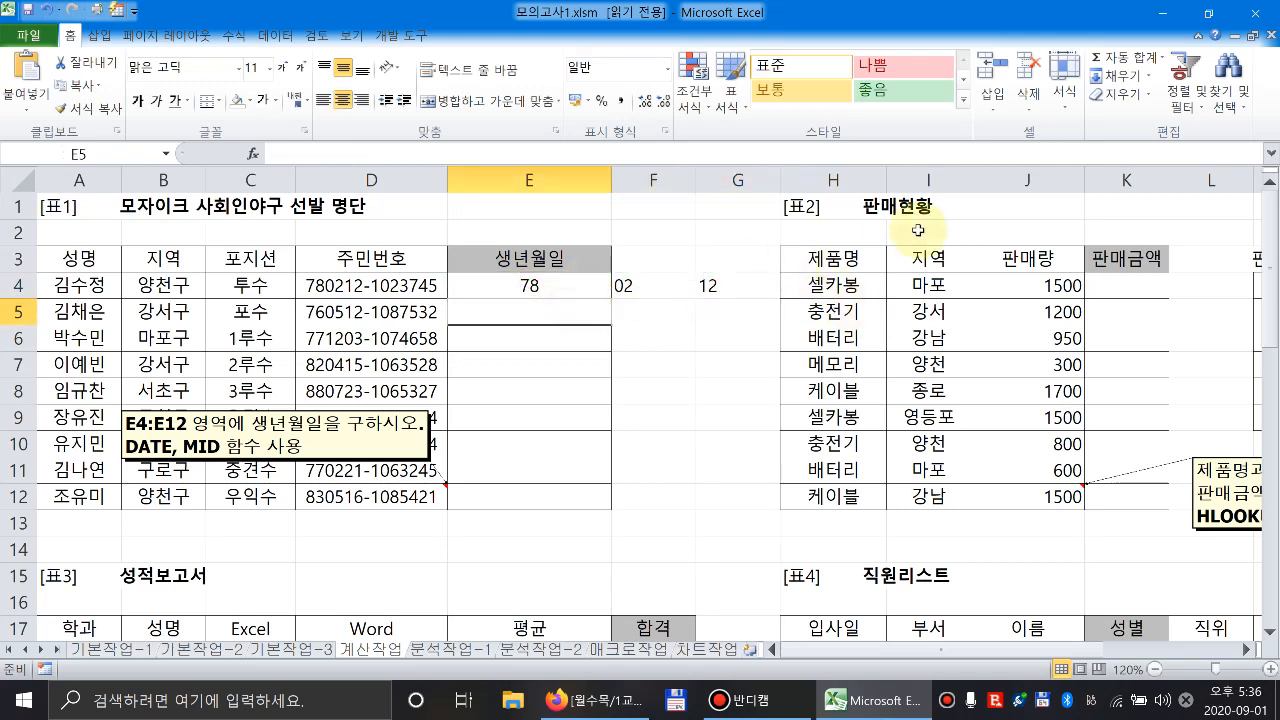
type("=date(")
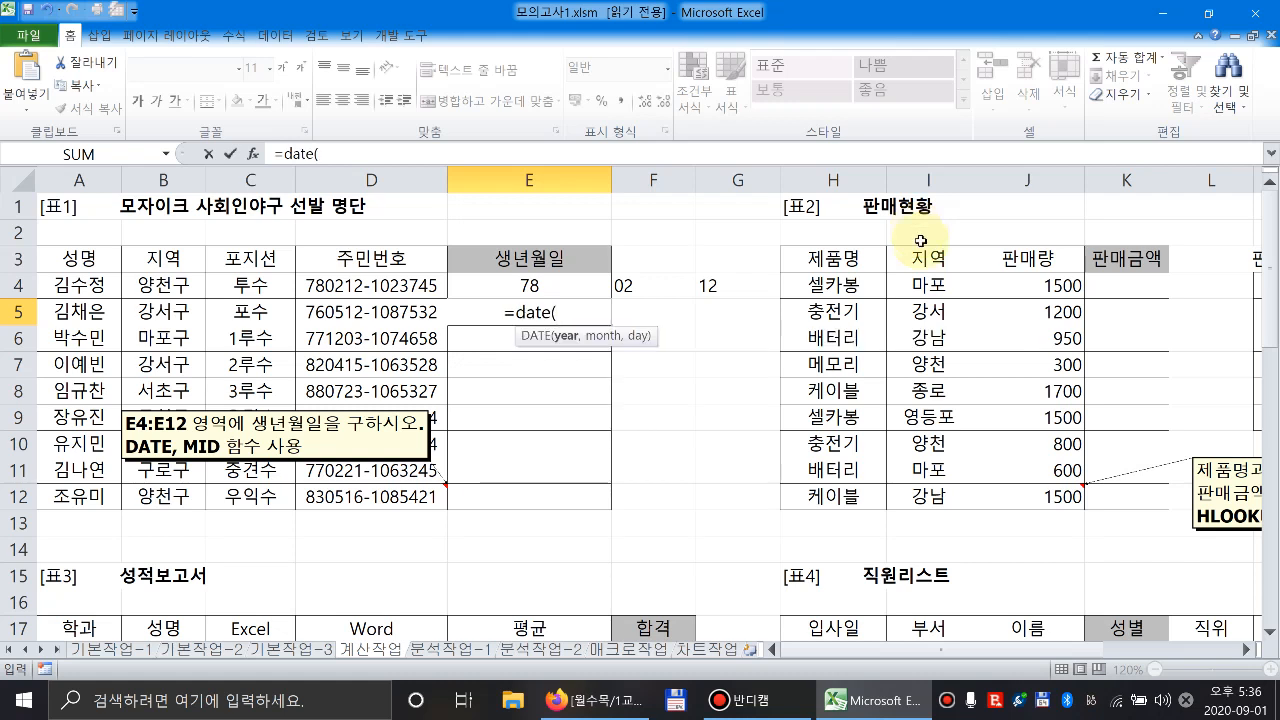
left_click(545, 287)
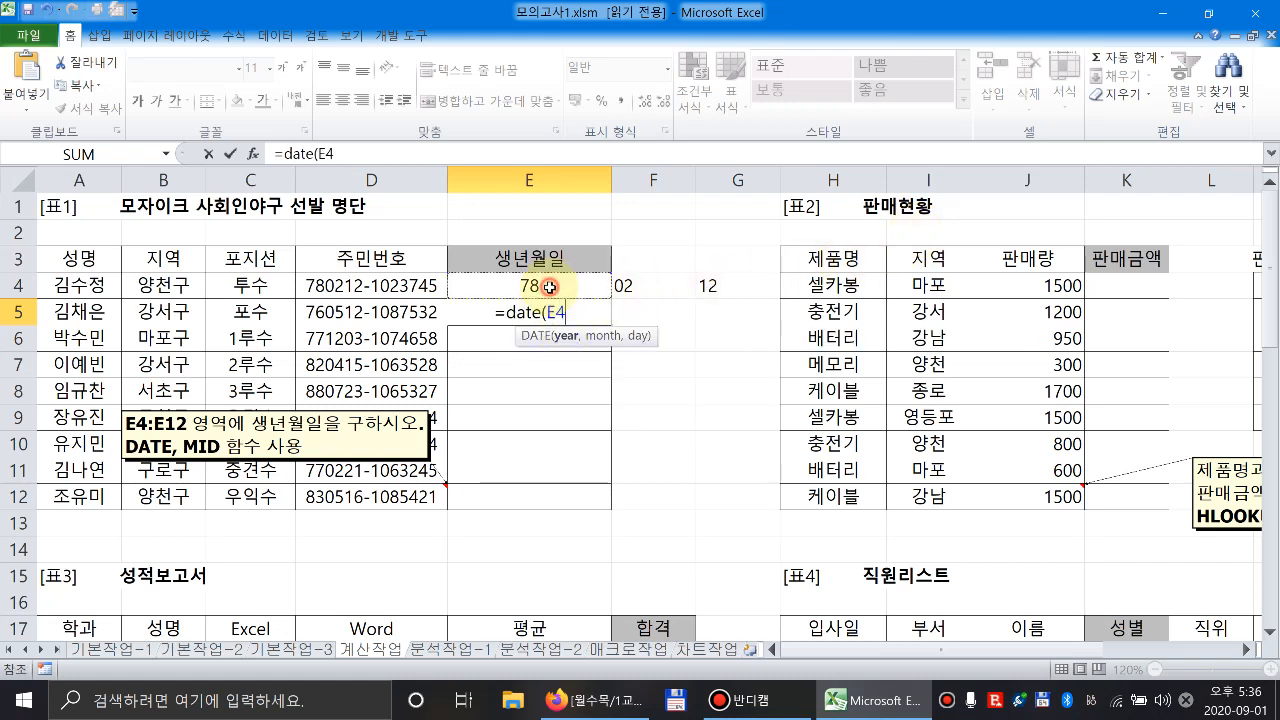
type(",")
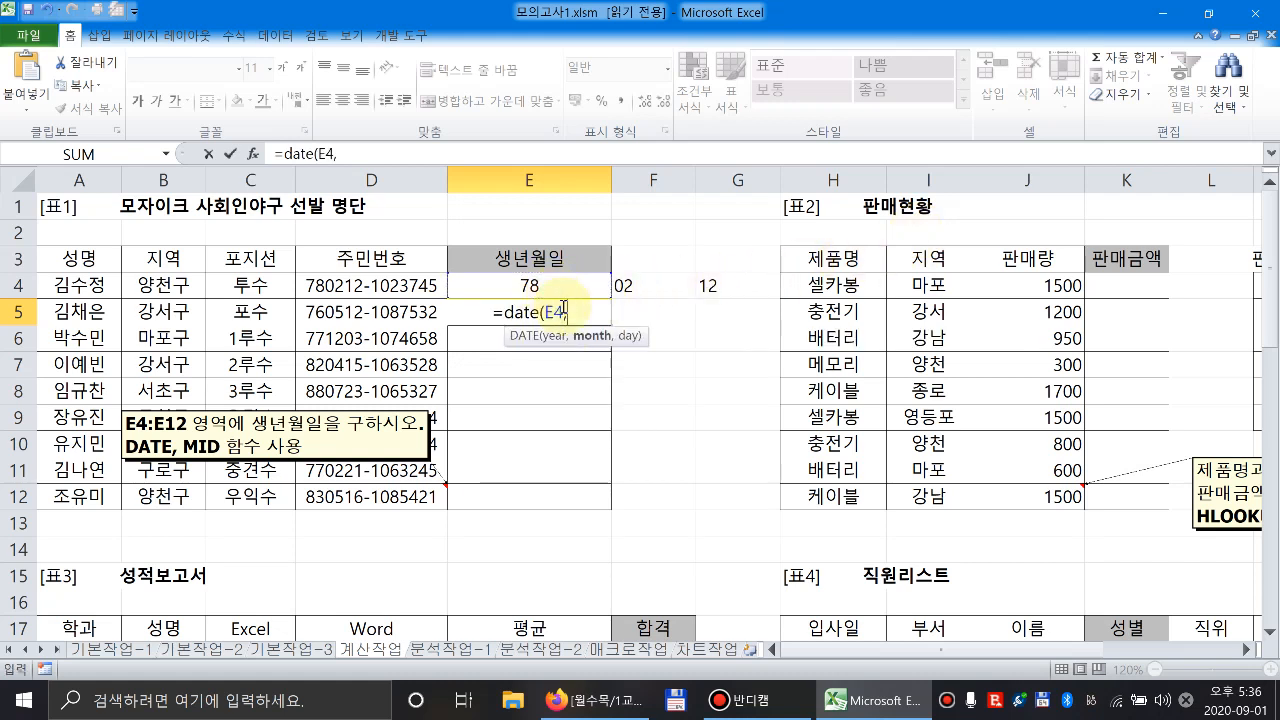
left_click(631, 288)
type(",")
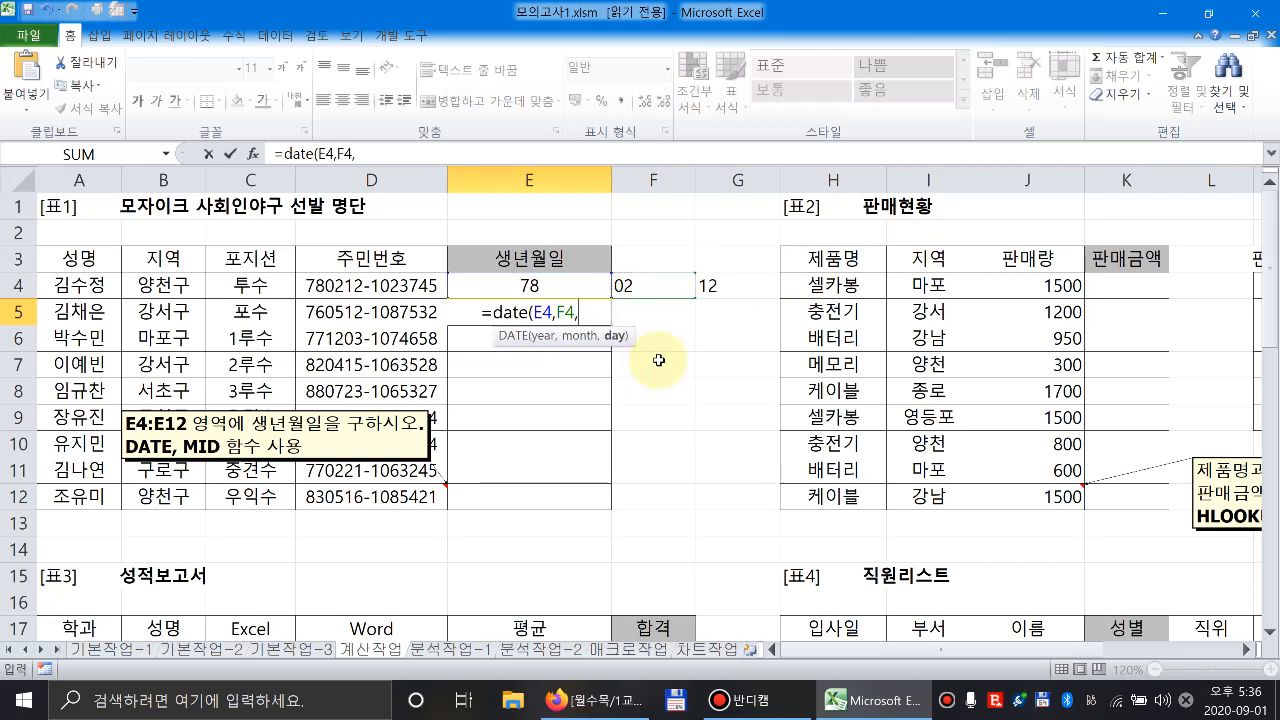
left_click(709, 288)
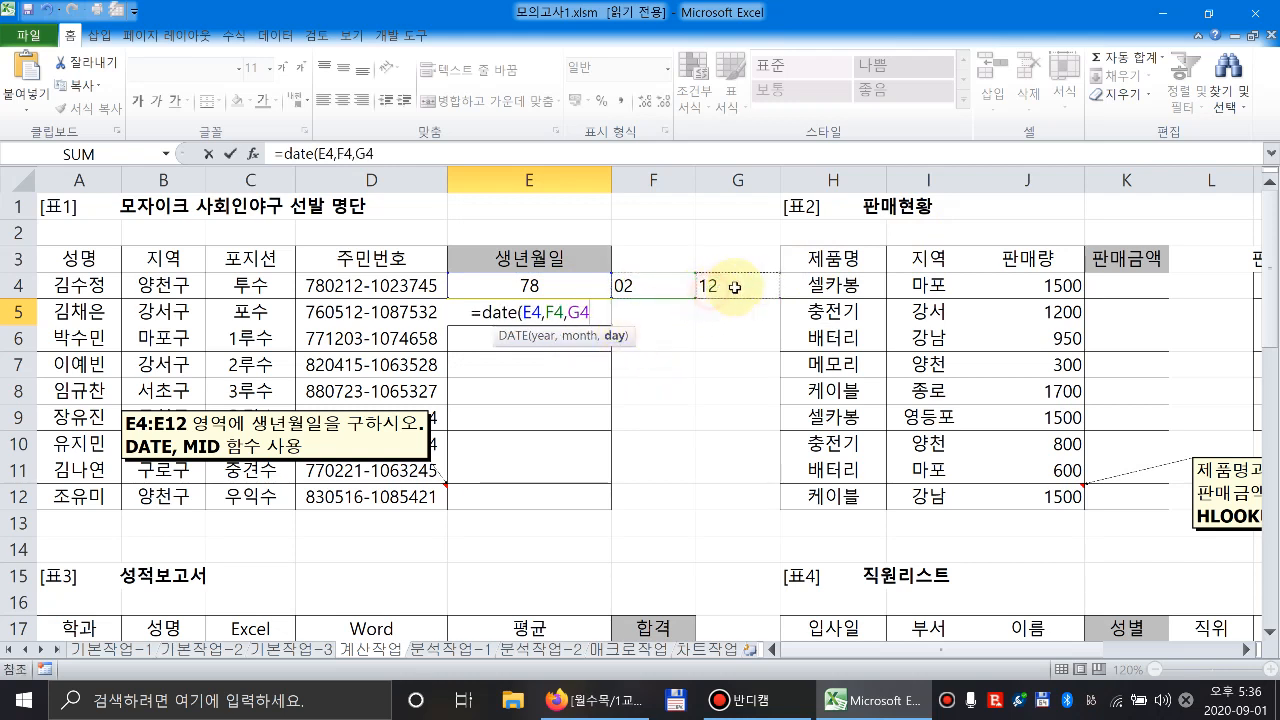
type(")")
key("Return")
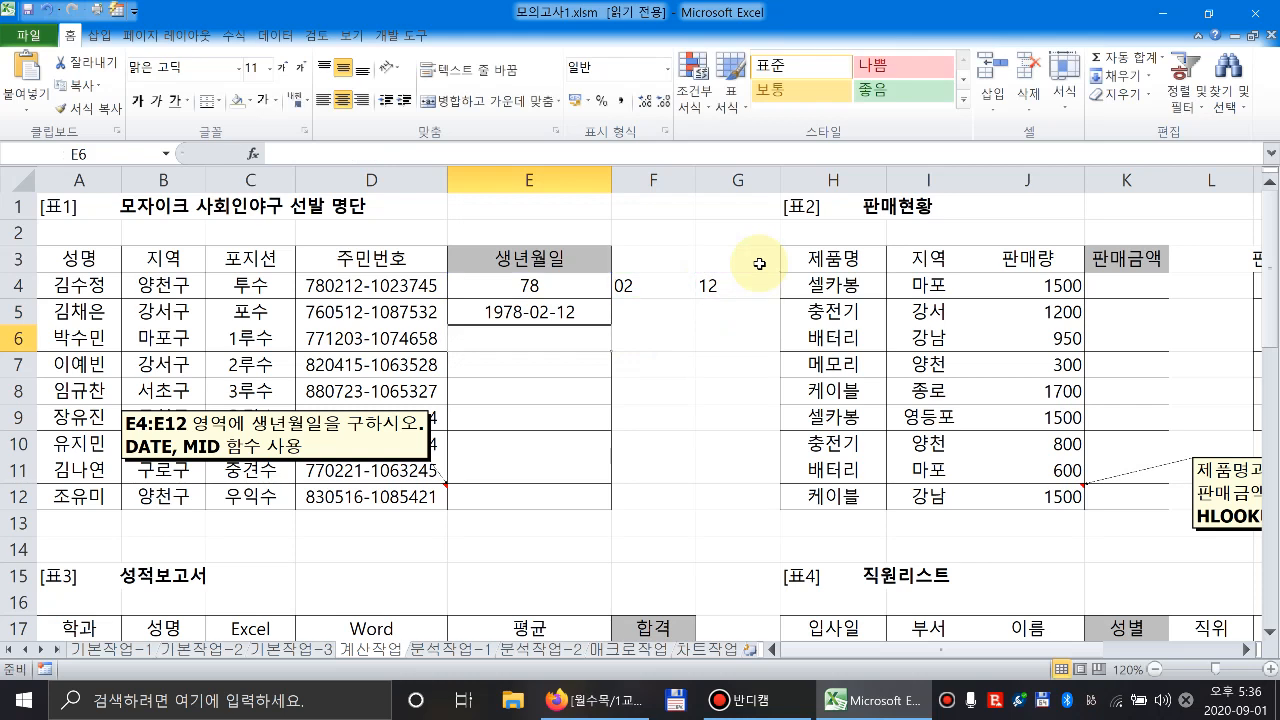
Undo the trial formulas in E5, G4, F4 and E4.
left_click(47, 13)
left_click(47, 13)
left_click(47, 13)
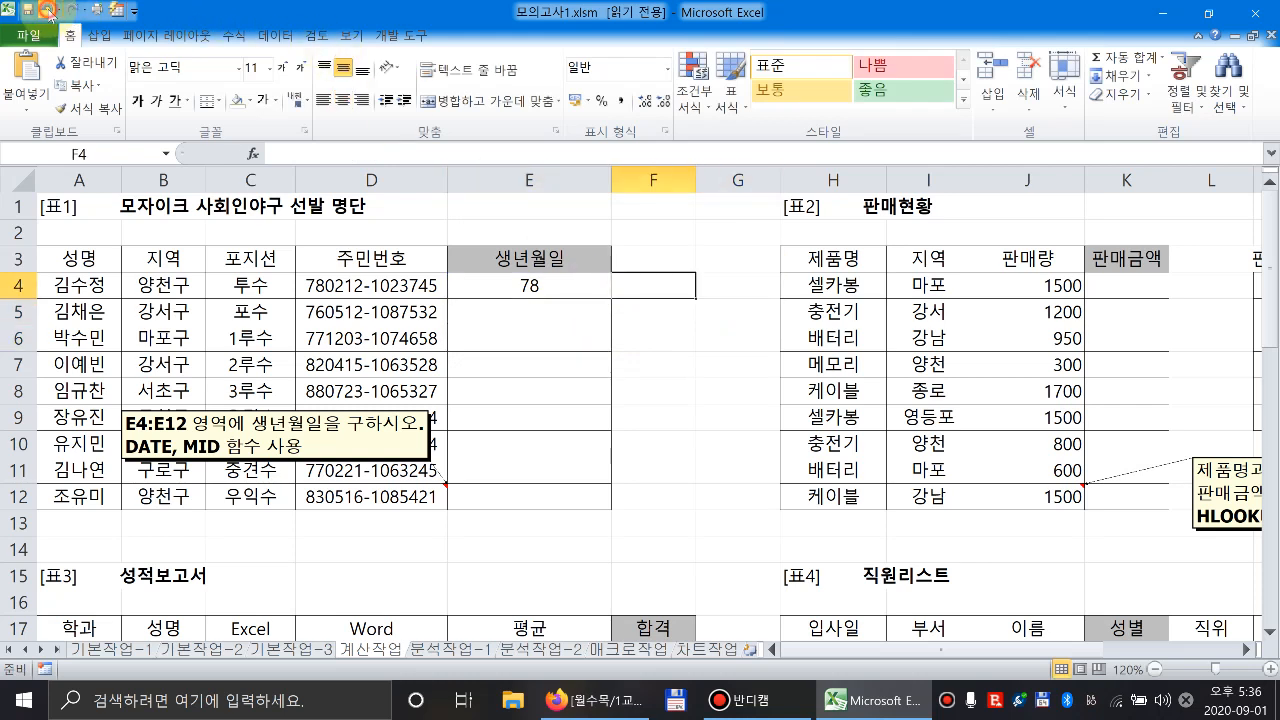
left_click(47, 13)
Enter the formula =DATE(MID(D4,1,2),MID(D4,3,2),MID(D4,5,2)) in E4 to build the birth date from the 주민번호.
type("=")
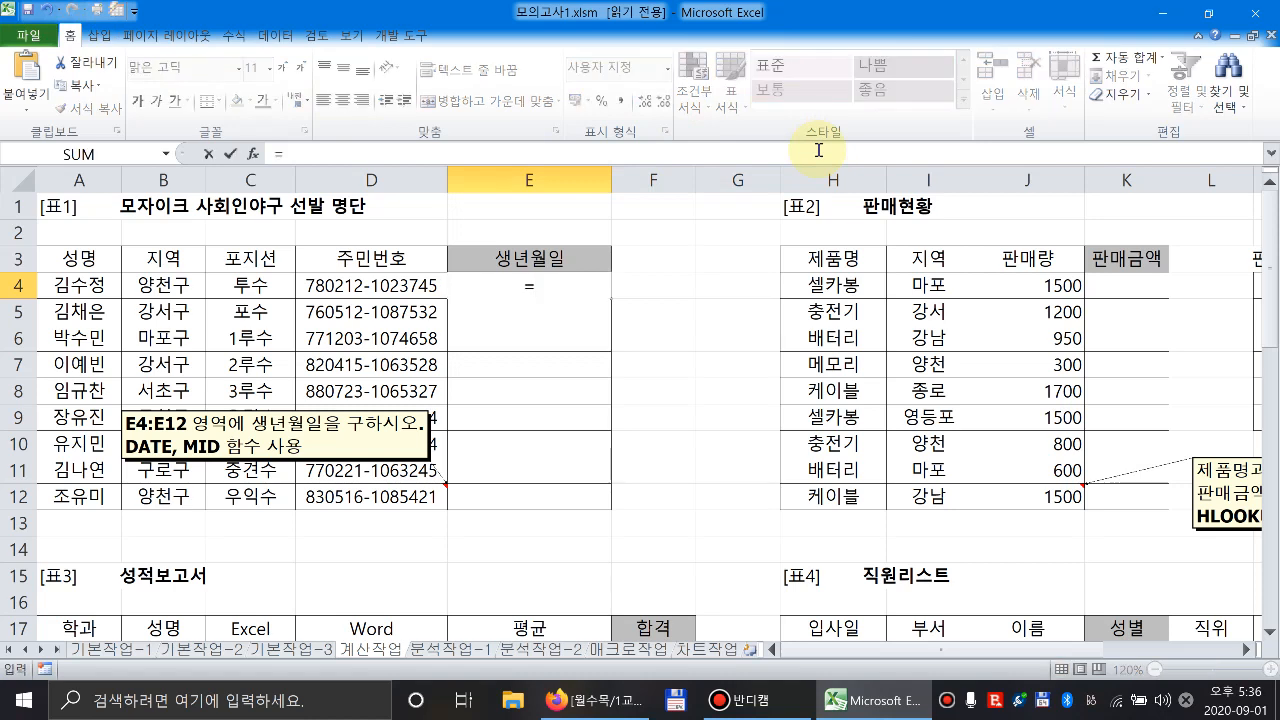
type("date(")
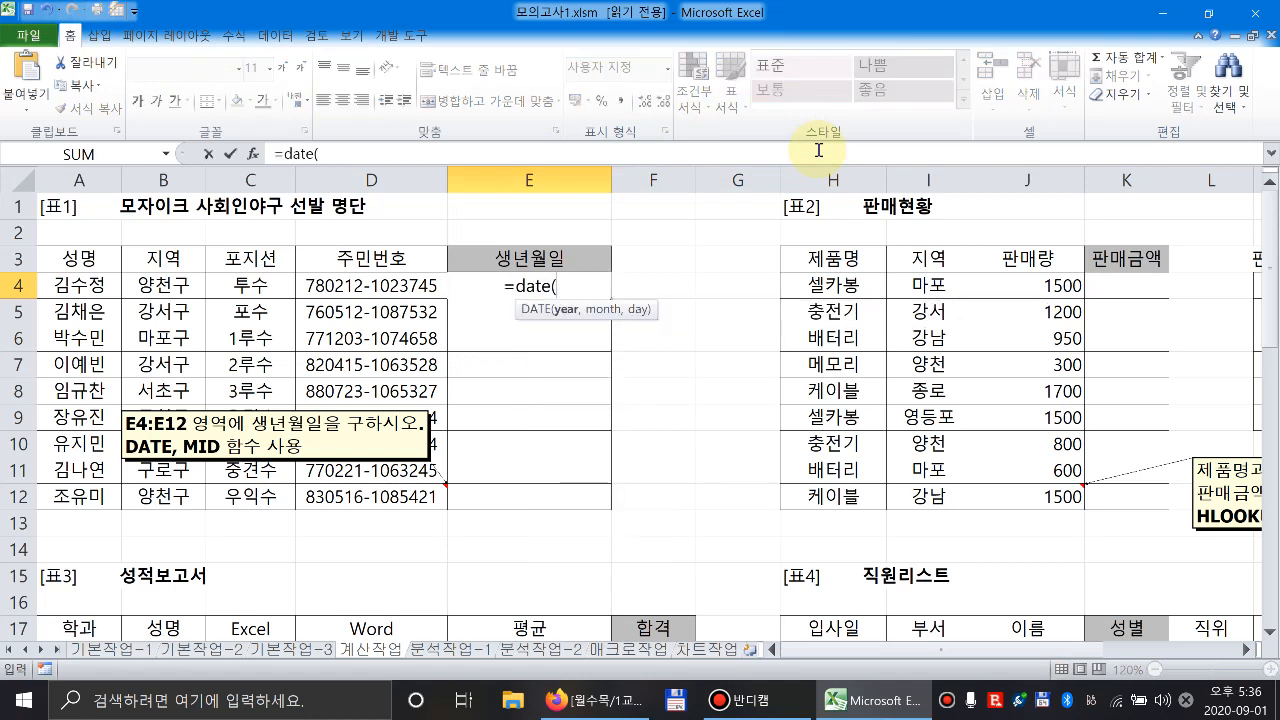
type("mi")
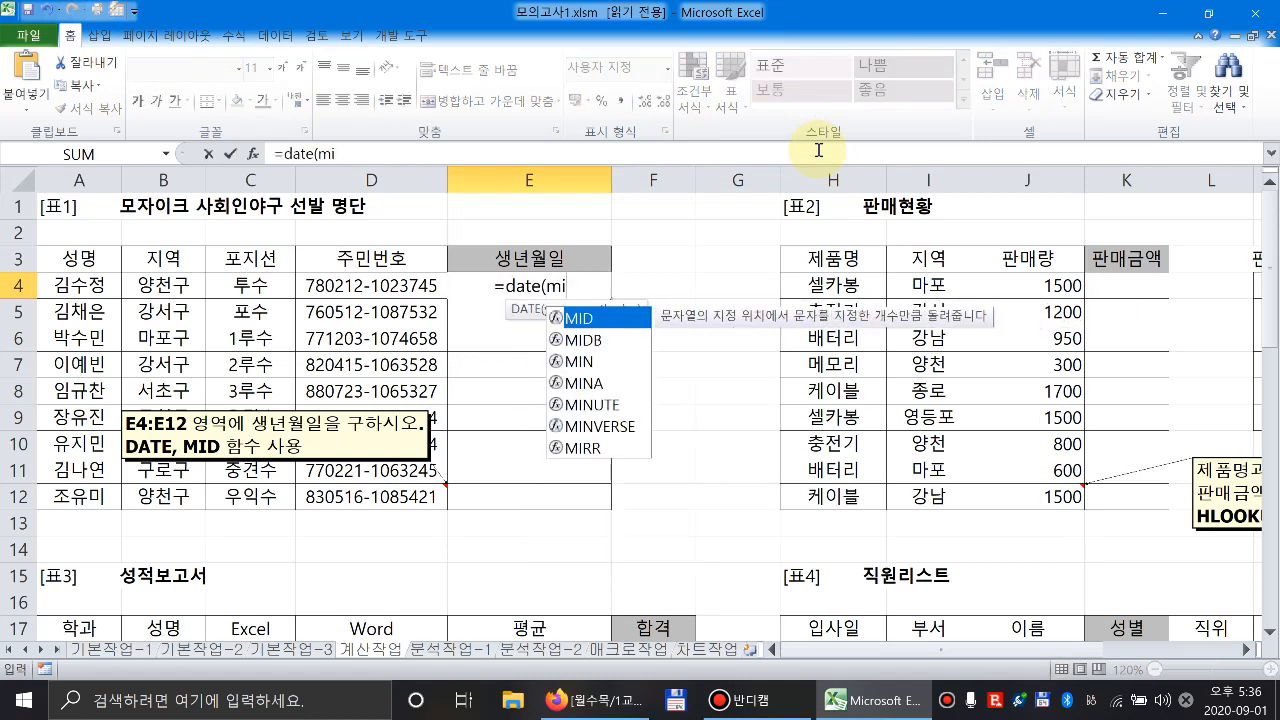
type("d(d4")
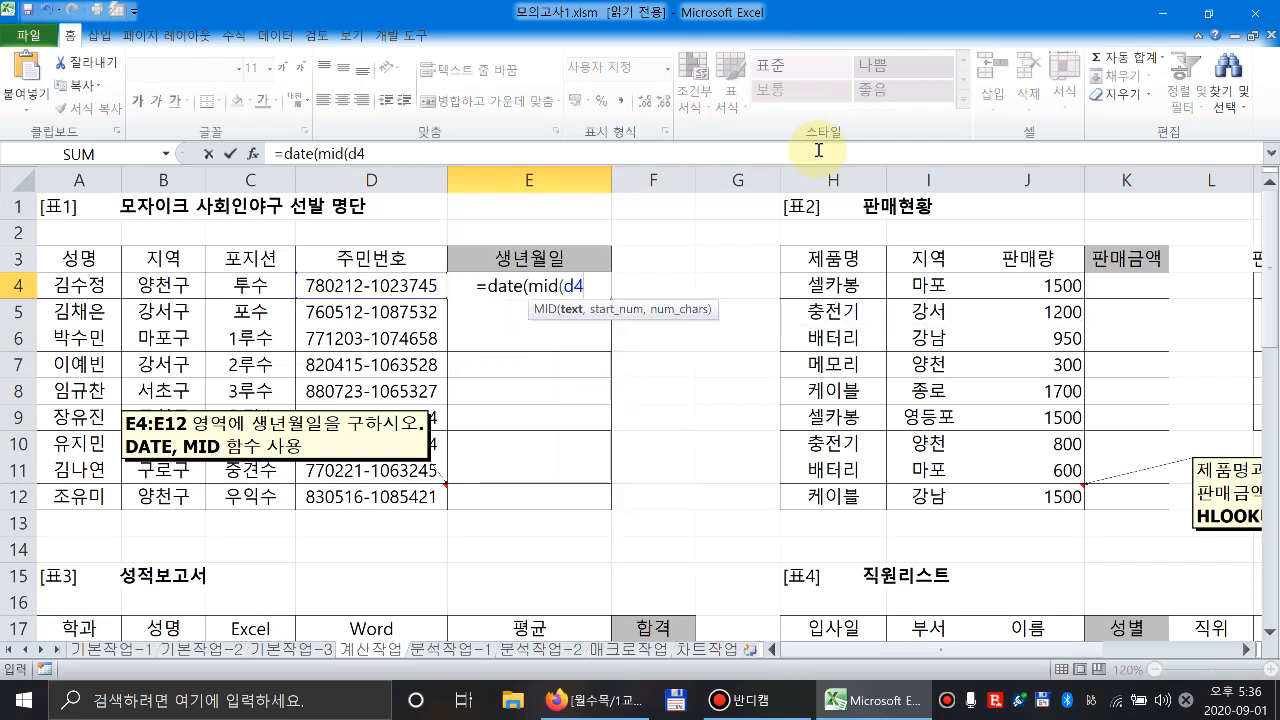
type(",1")
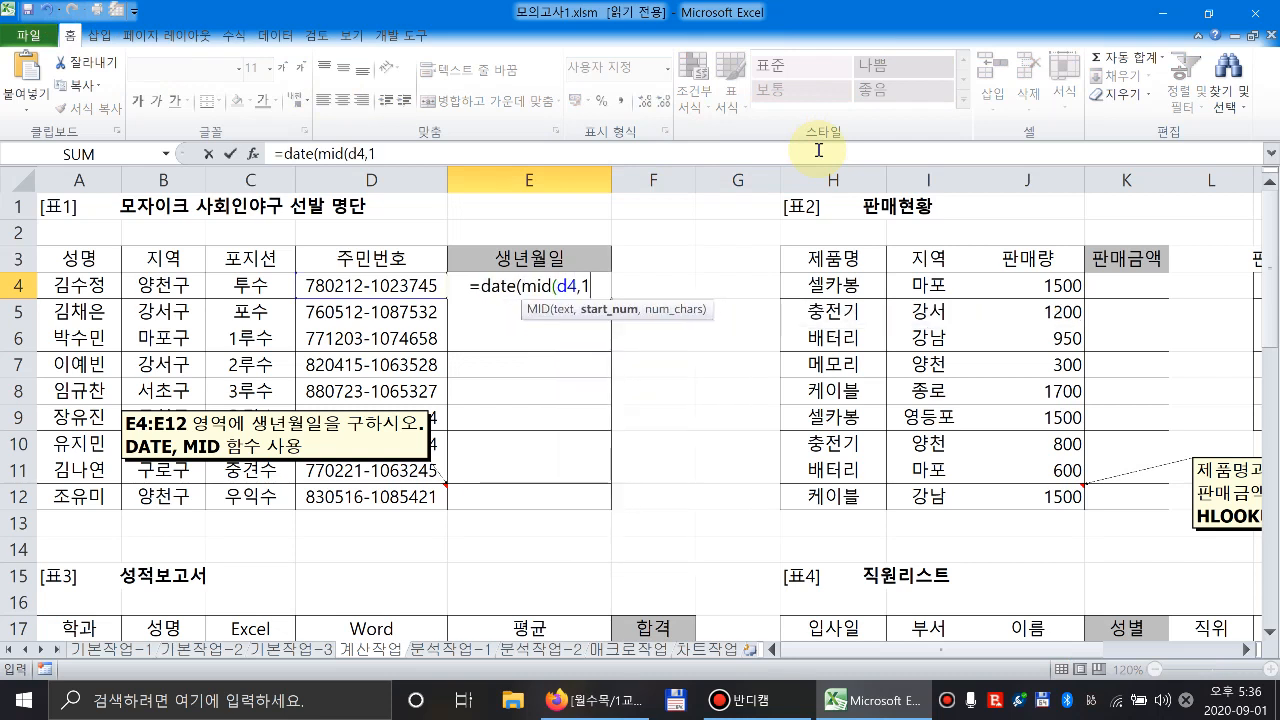
type(",2)")
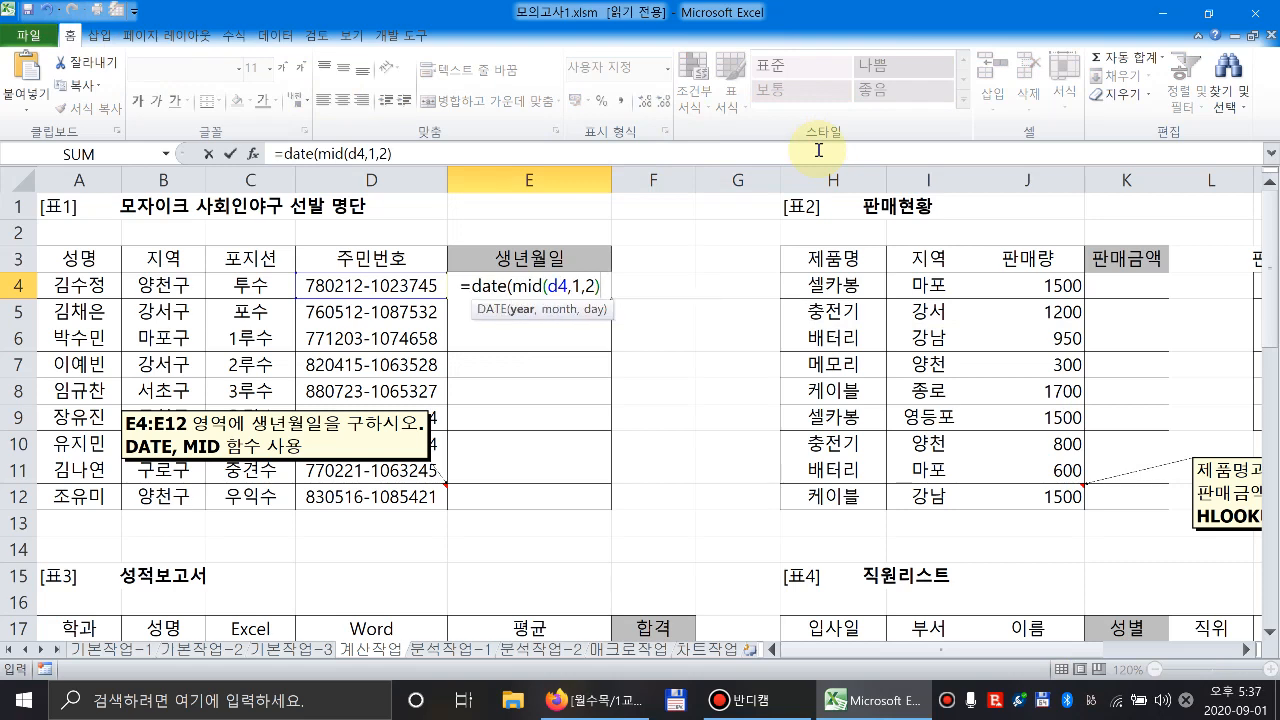
type(",")
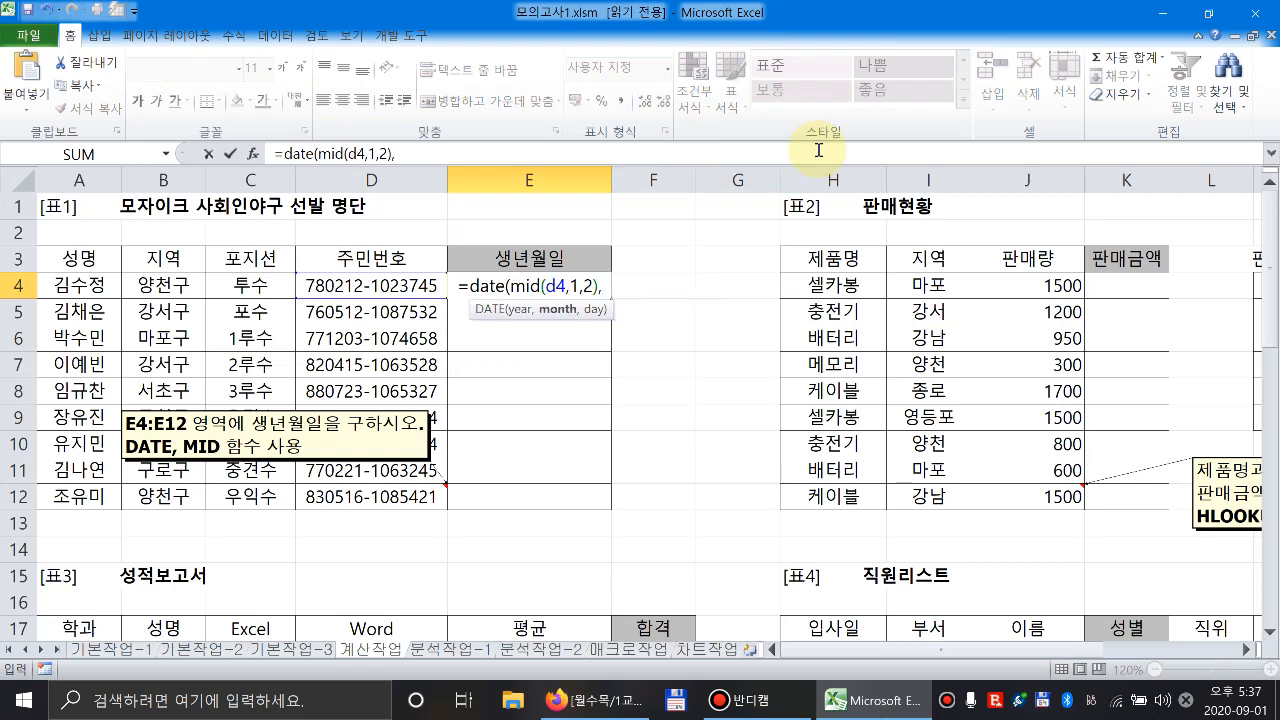
type("mid(")
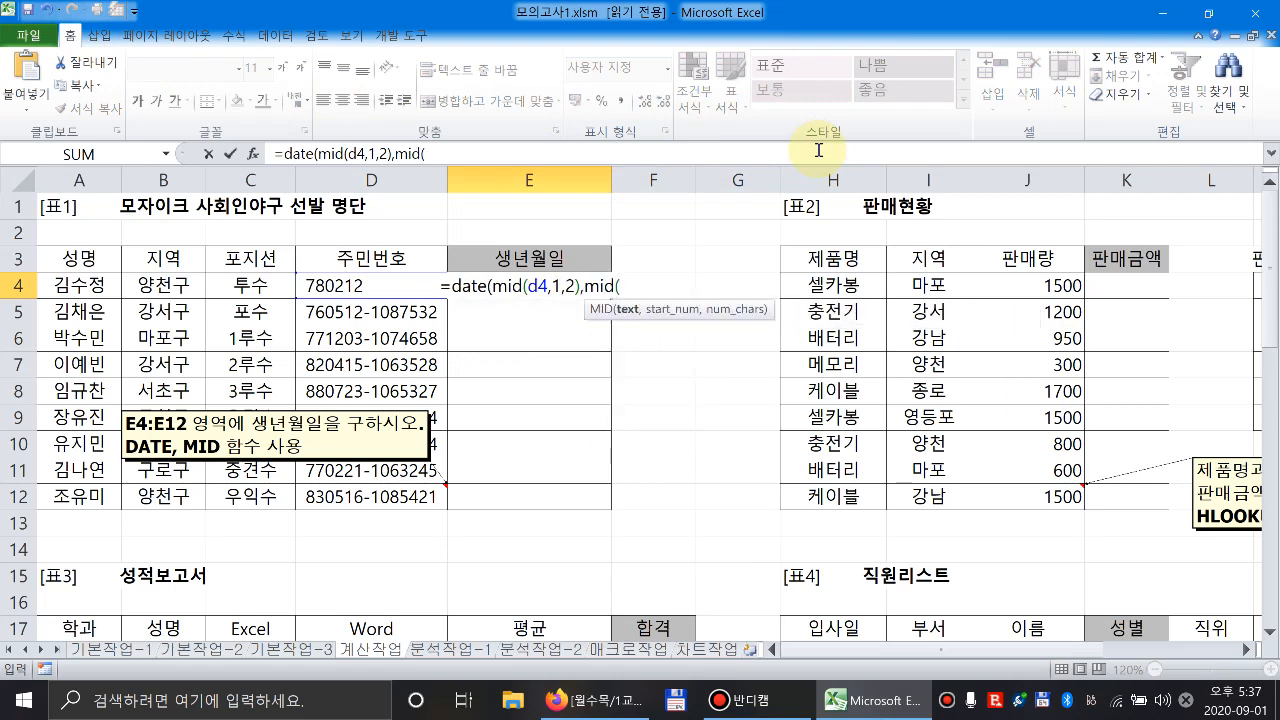
type("d4")
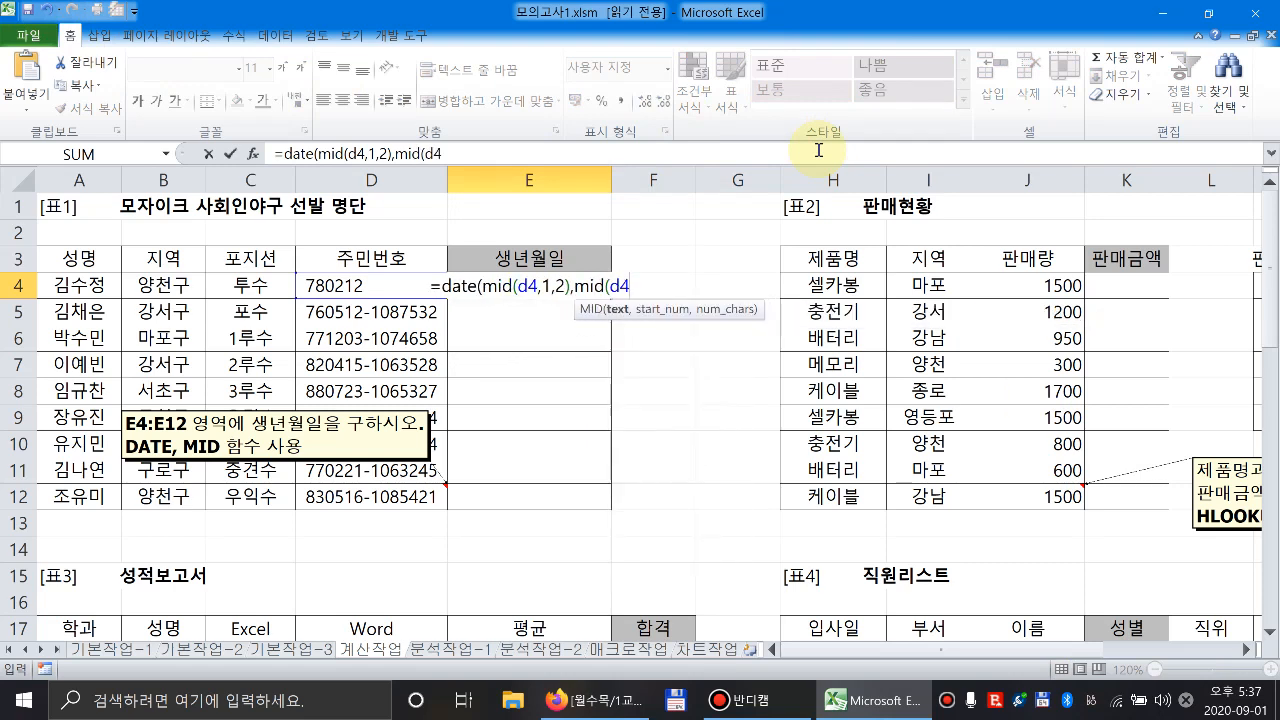
type(",3,")
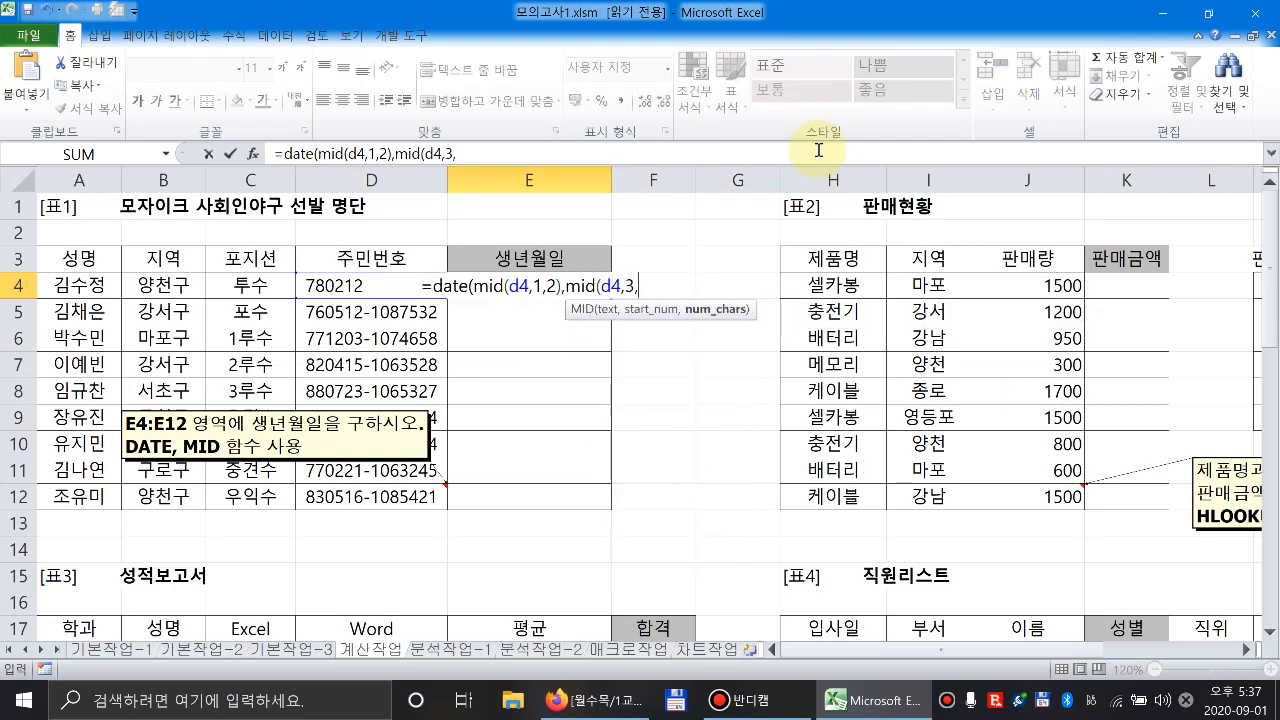
type("2)")
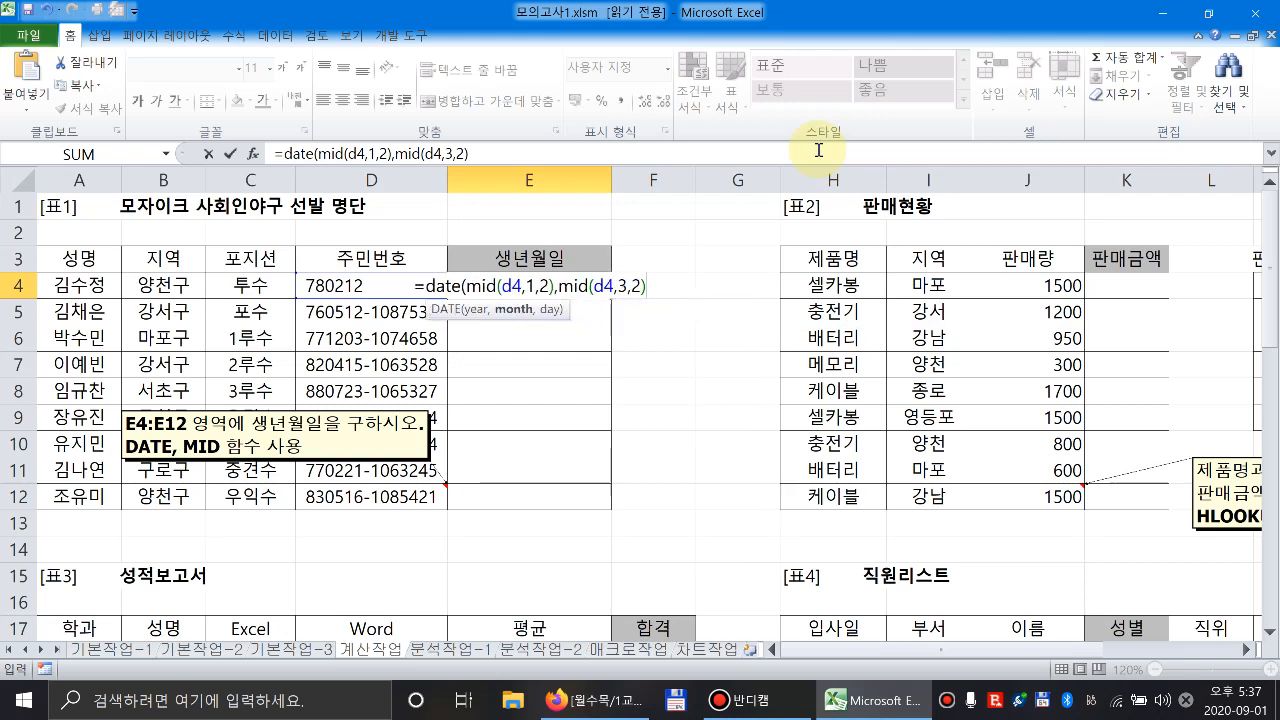
type(",")
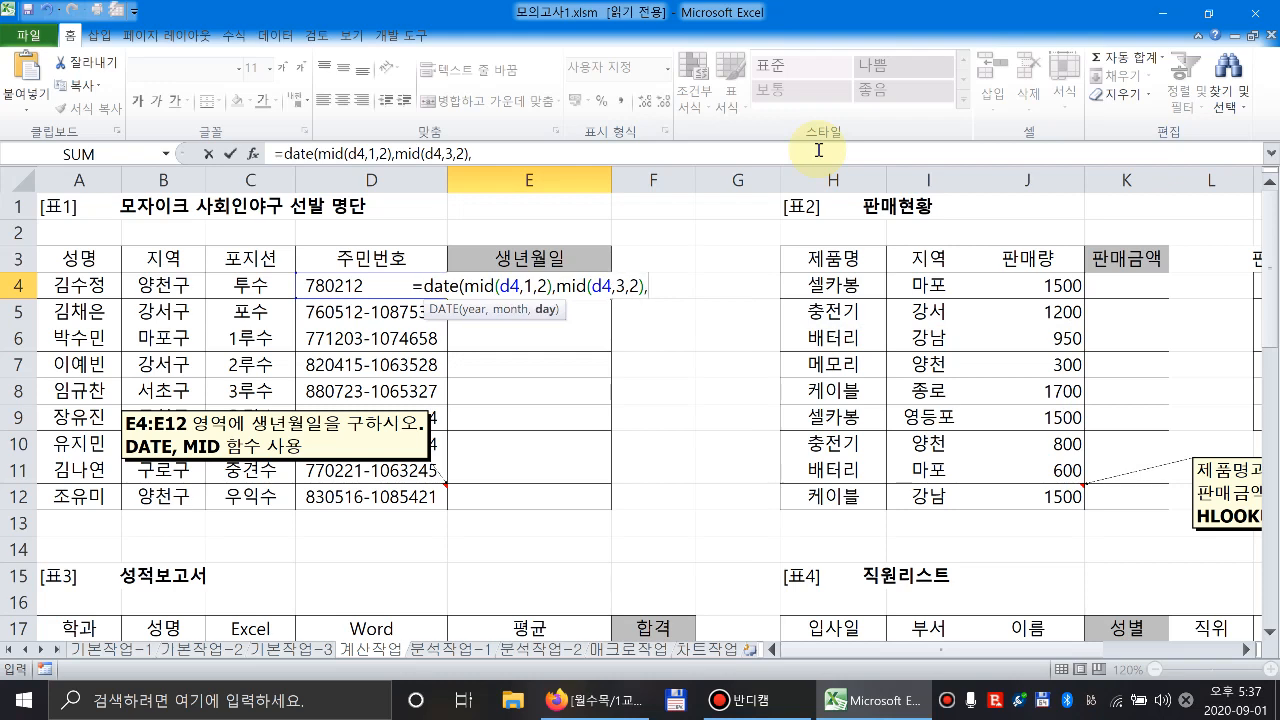
type("mid(d")
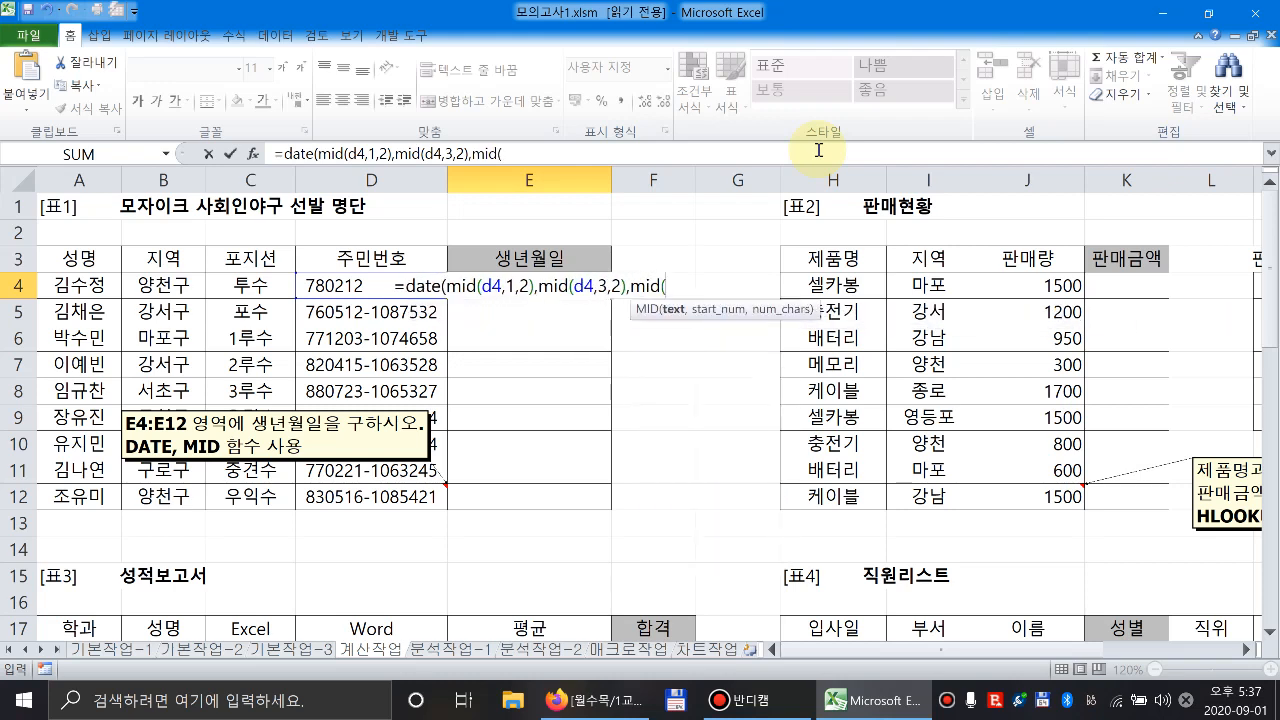
type("4")
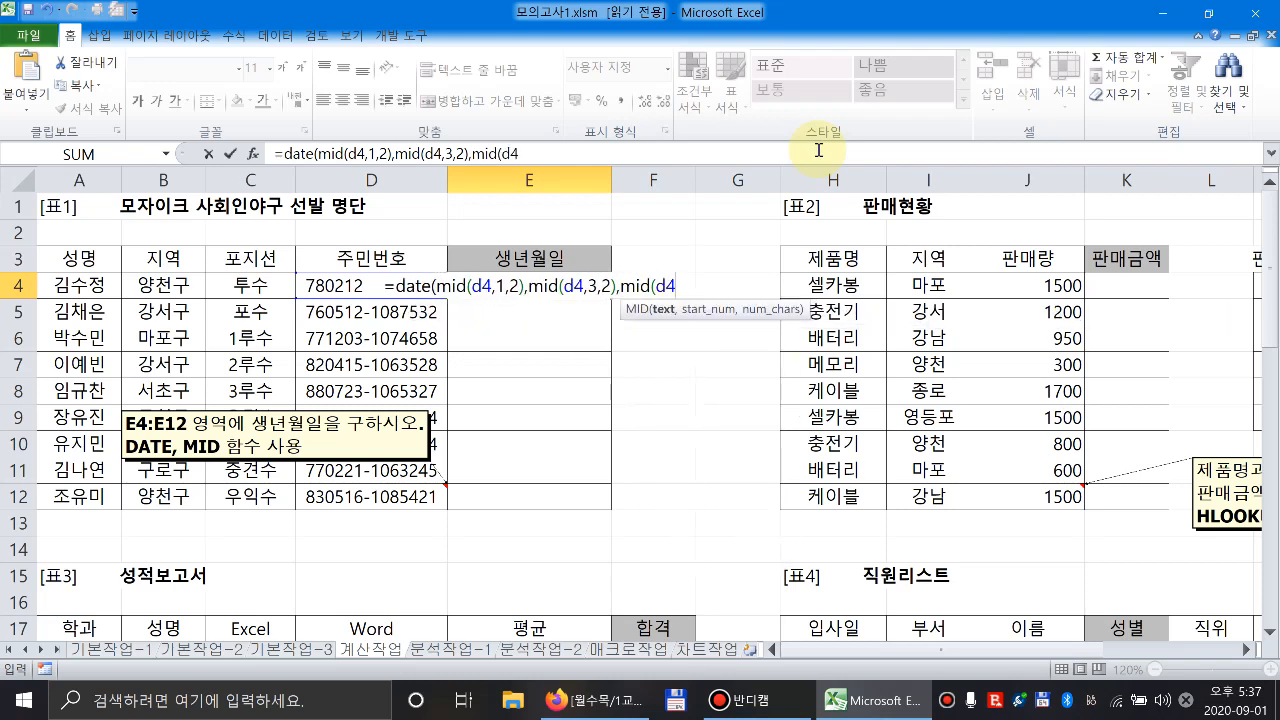
type(",5,2")
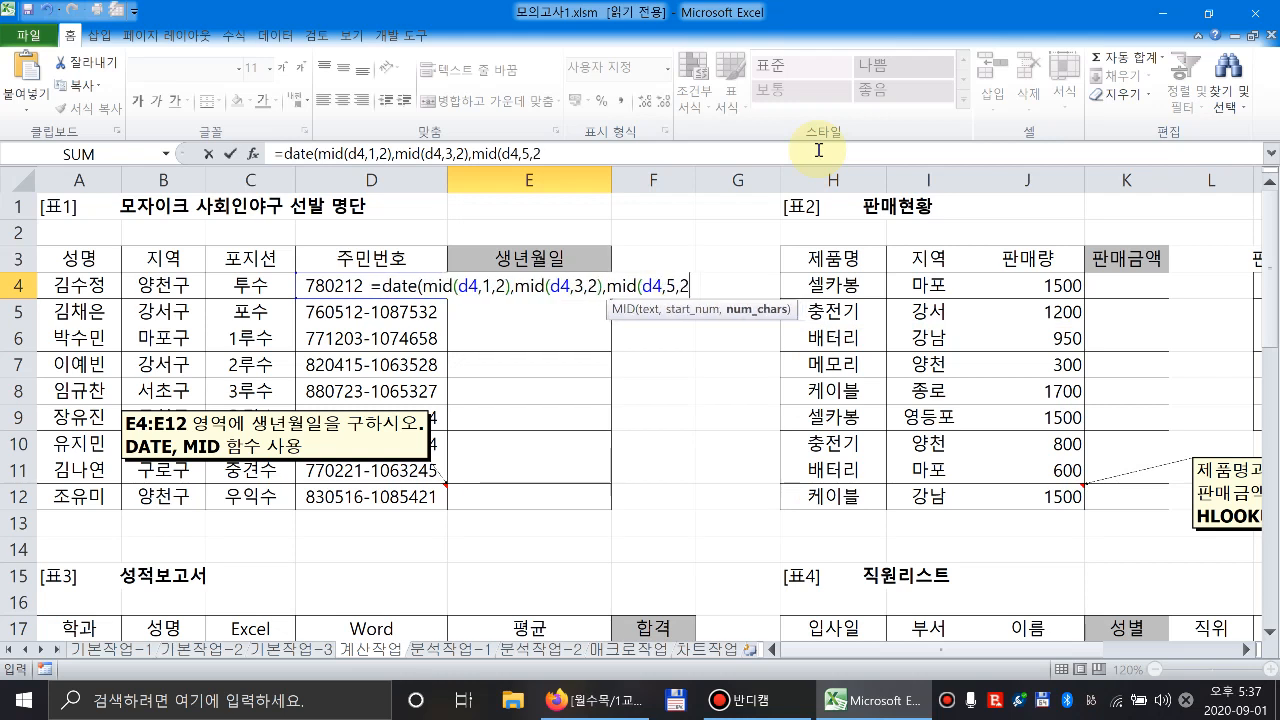
type(")")
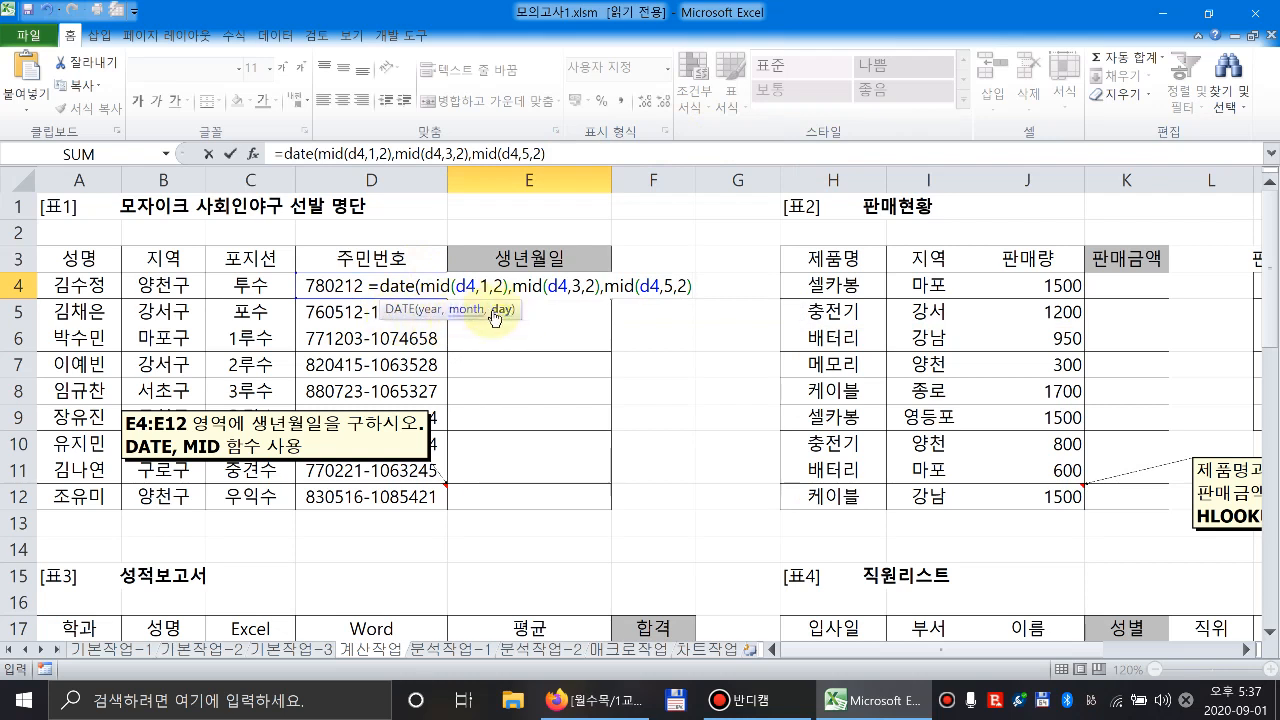
type(")")
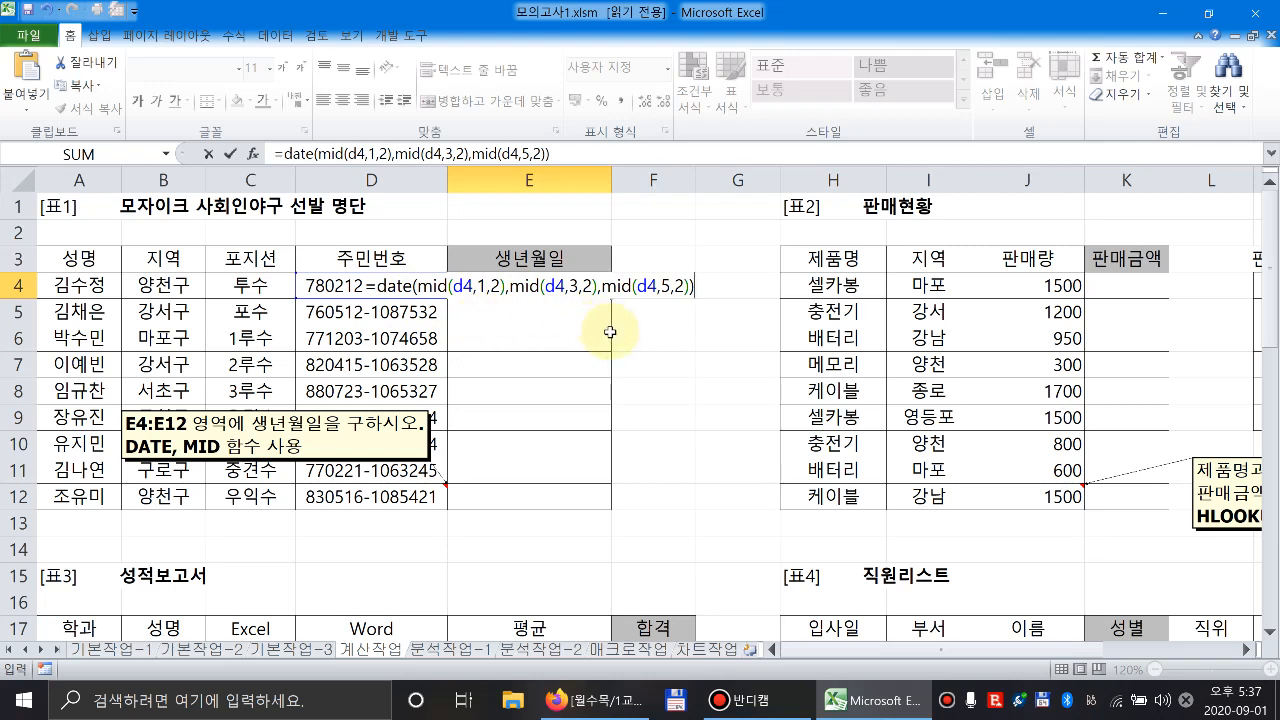
key("Return")
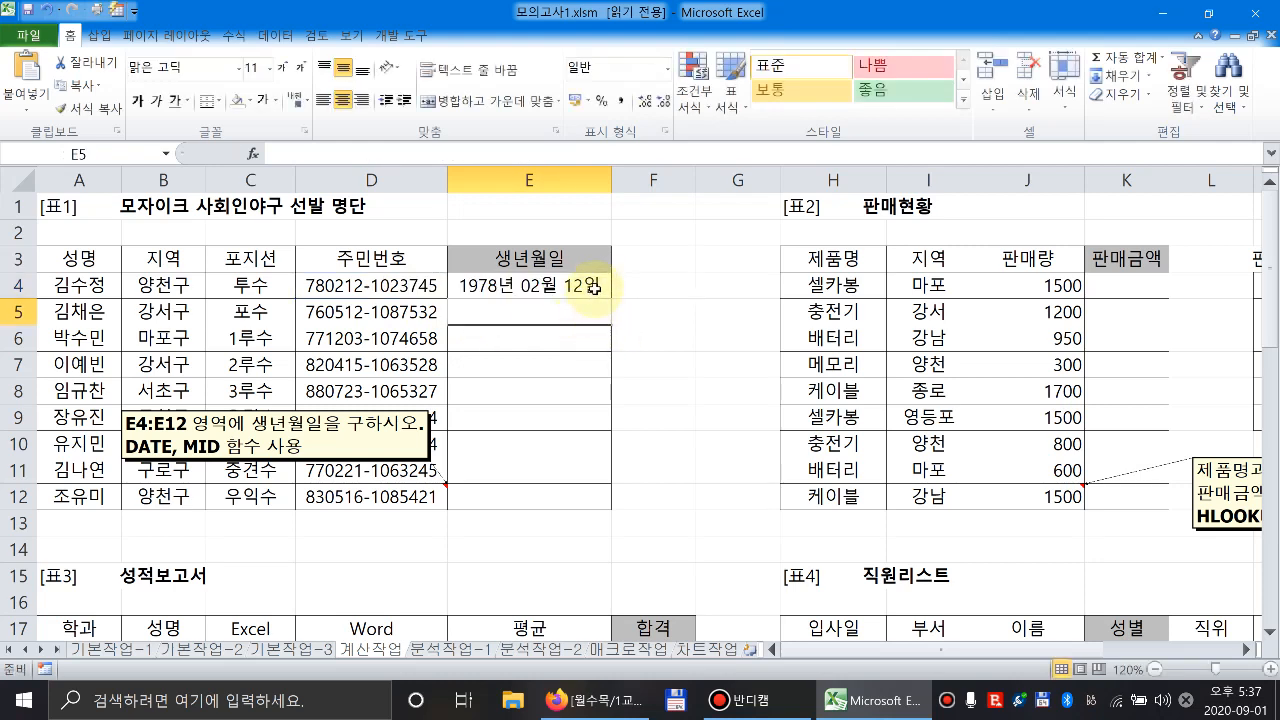
Fill the E4 birth date formula down to E12 and check the formula in E4.
left_click(594, 286)
left_click_drag(610, 298, 598, 508)
left_click(573, 338)
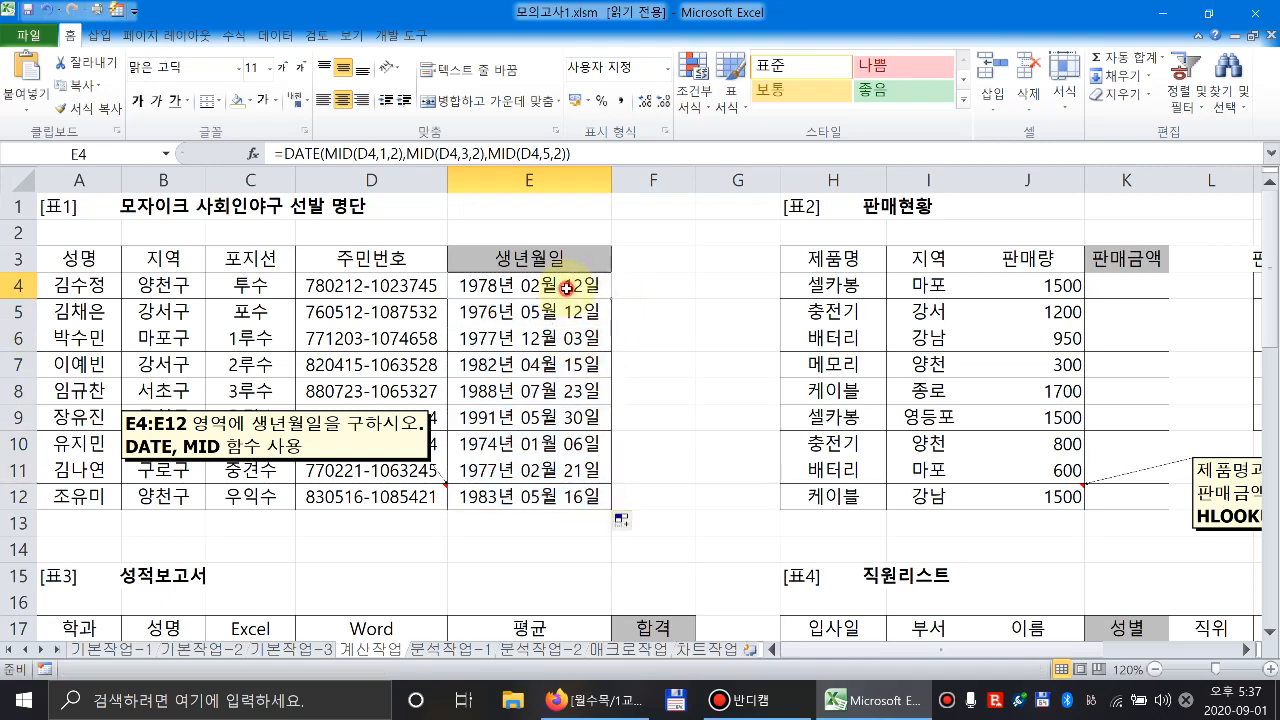
double_click(571, 284)
key("Escape")
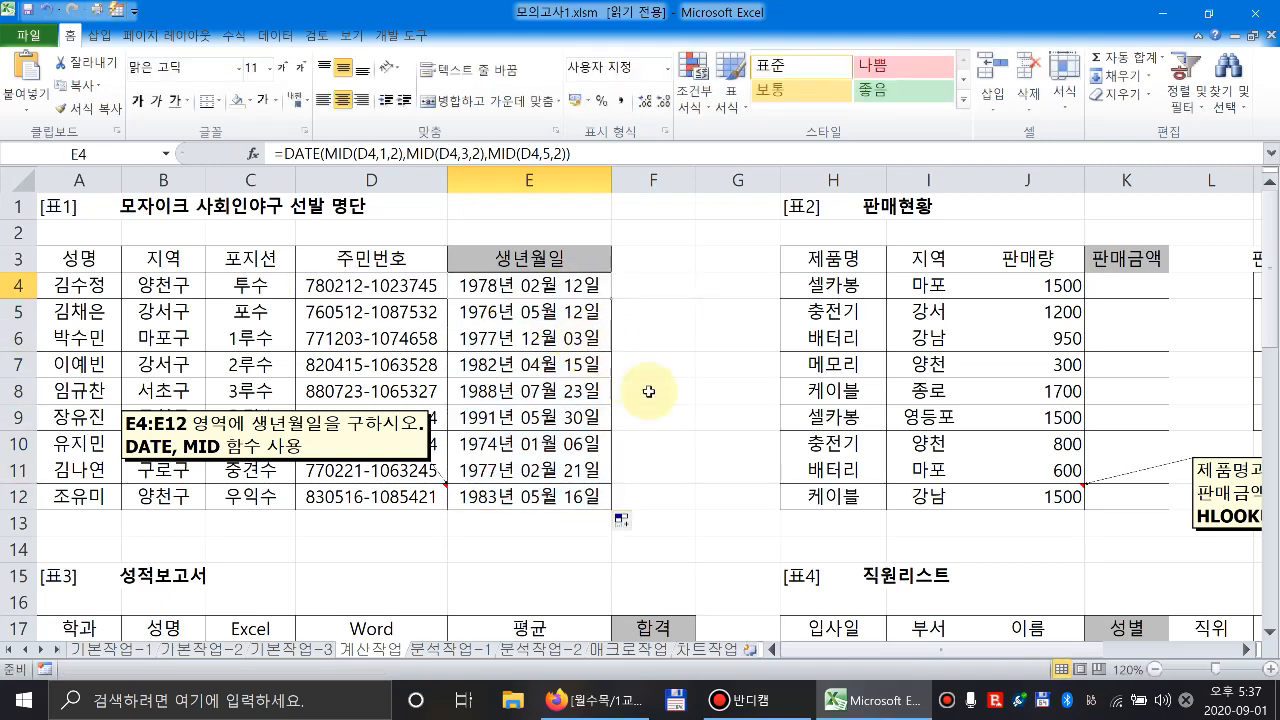
In K4 of 표2, enter the partial formula =J4* as text with a leading apostrophe.
left_click_drag(860, 651, 780, 649)
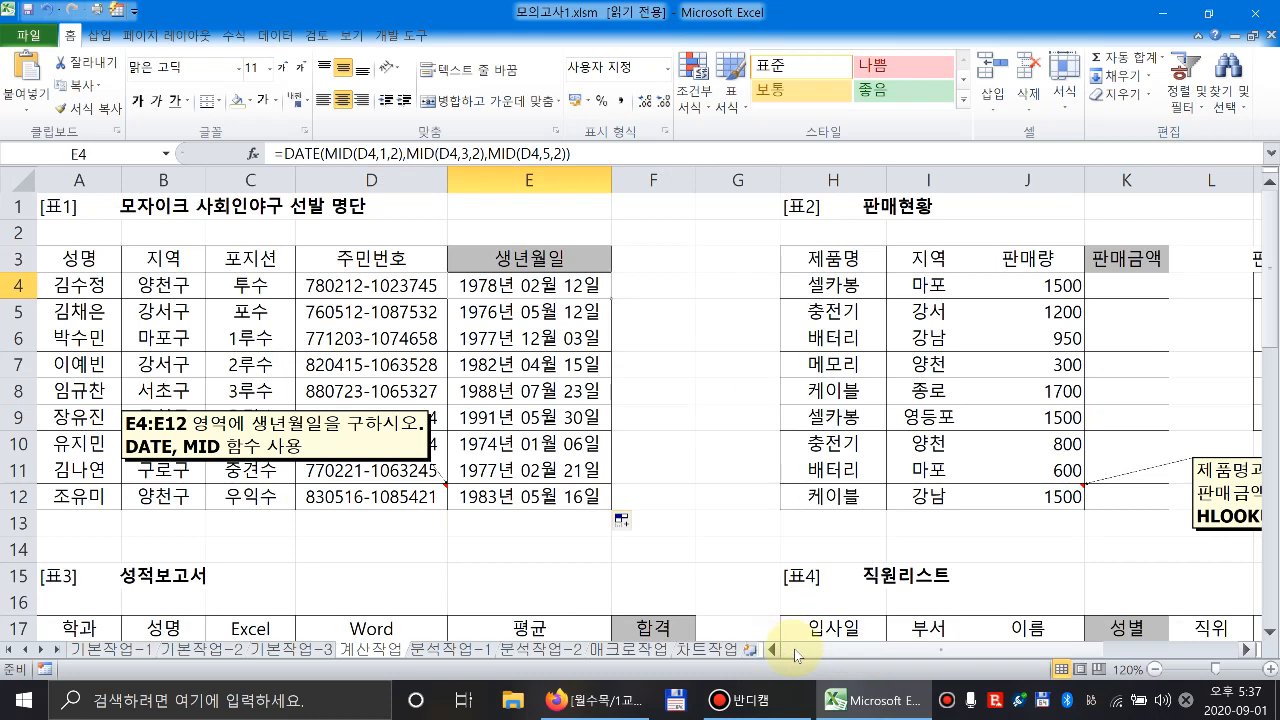
left_click_drag(798, 657, 958, 650)
left_click(577, 288)
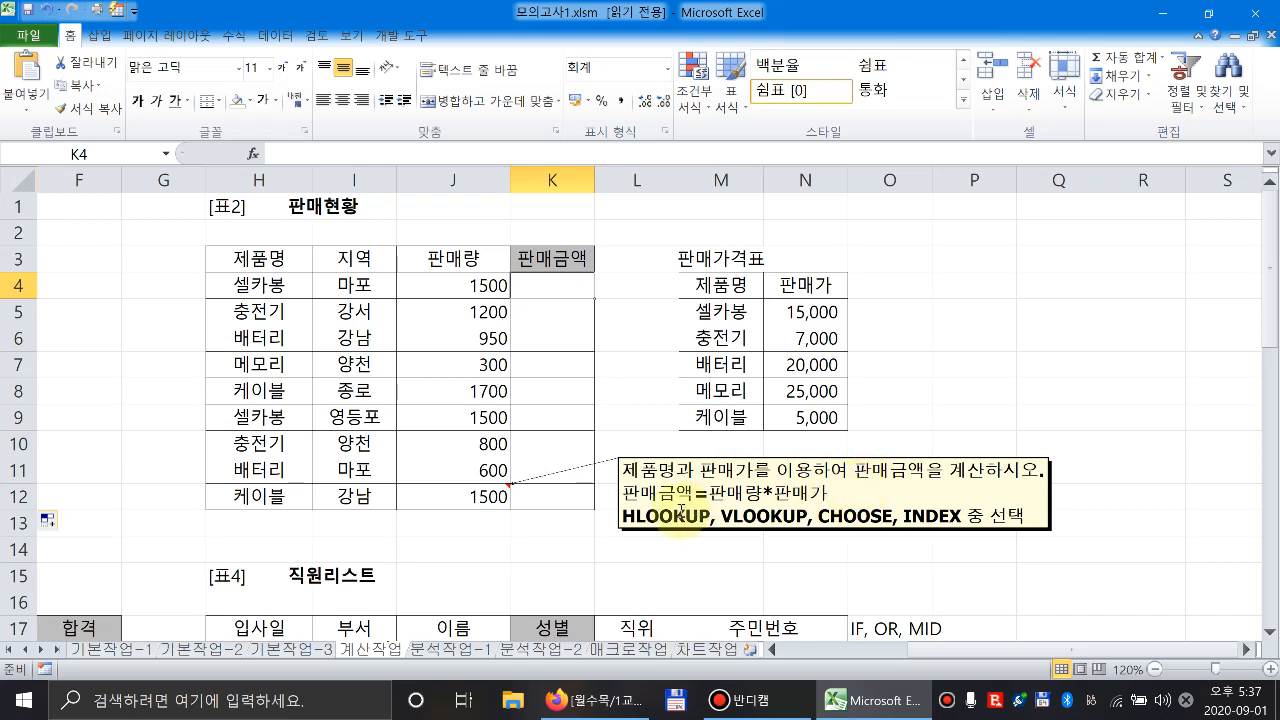
type("=")
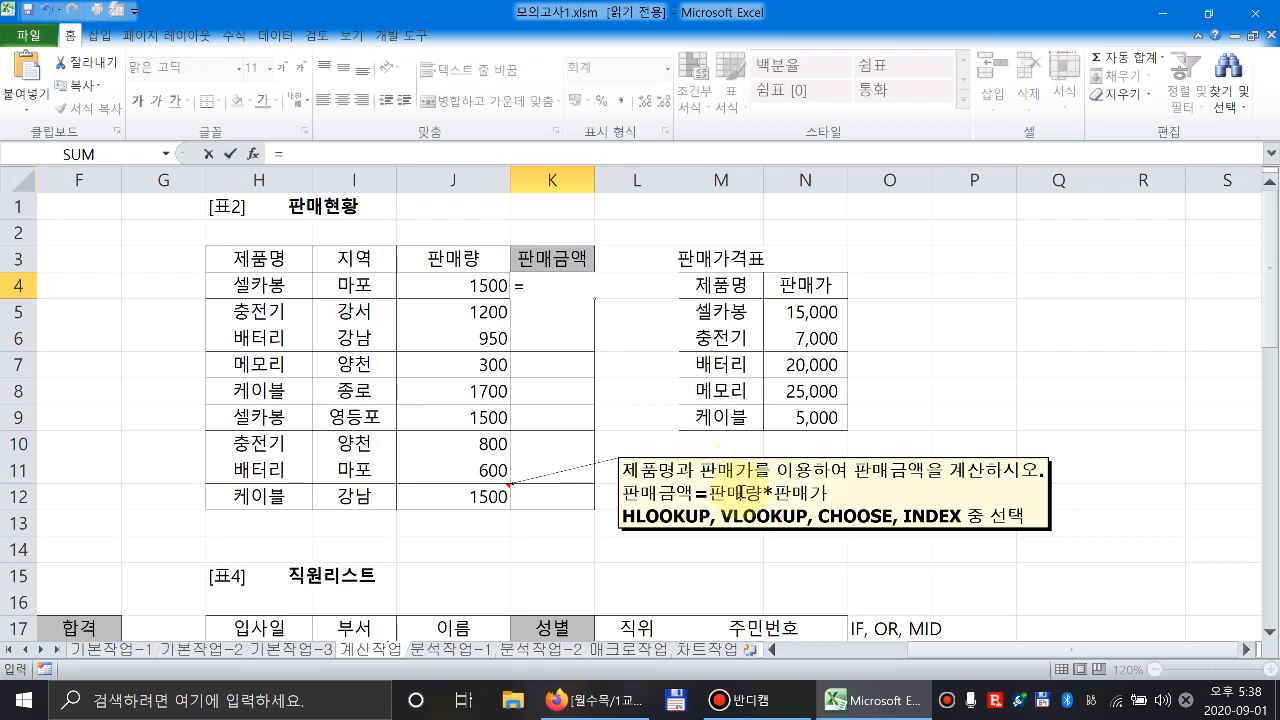
left_click(476, 286)
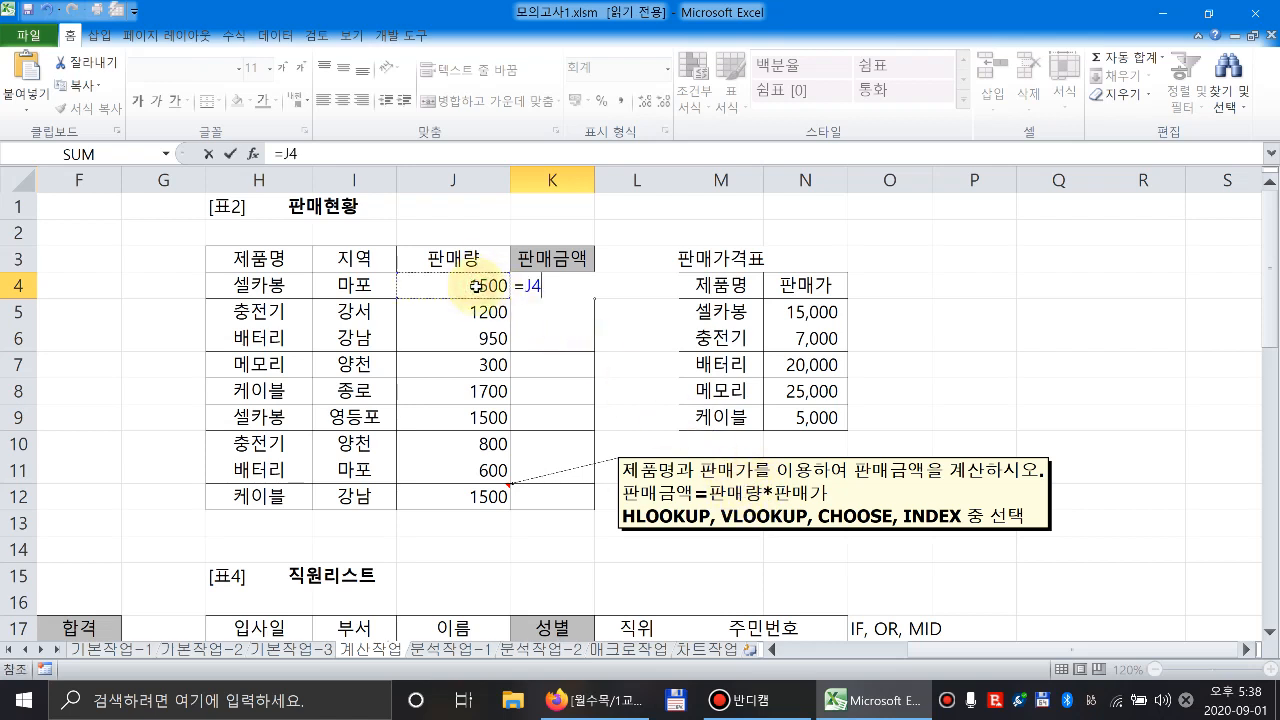
type("*")
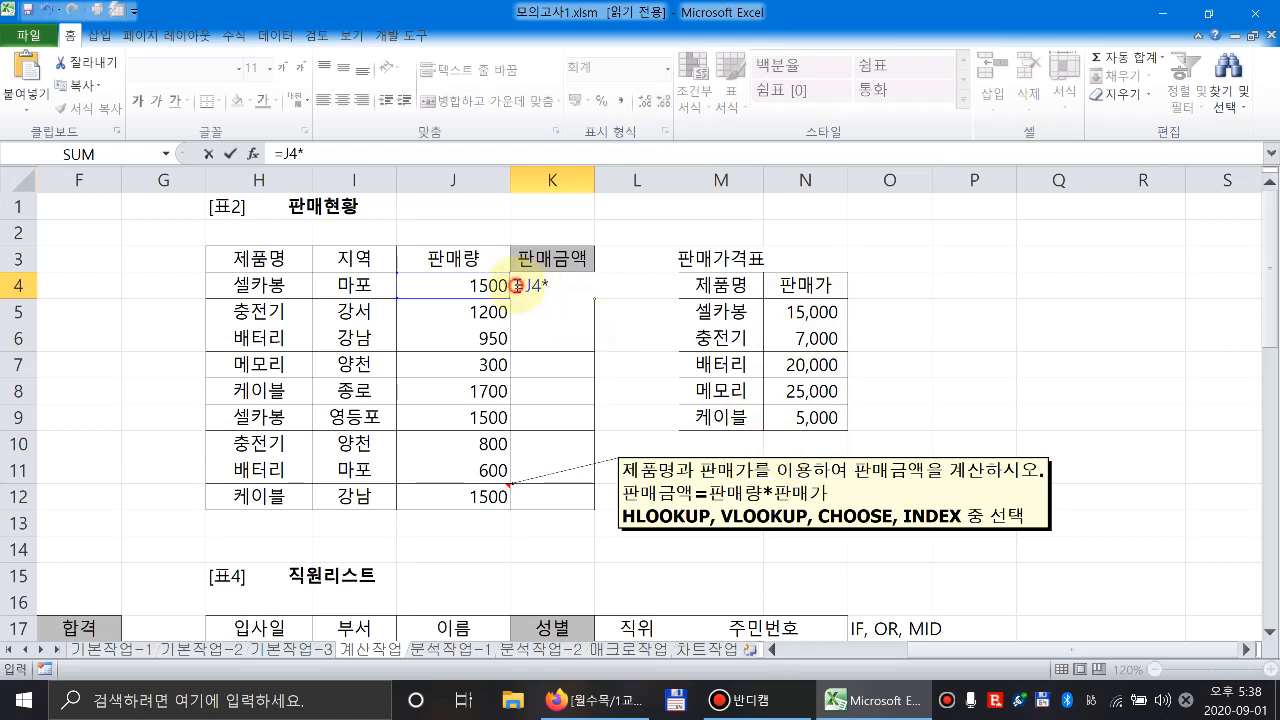
left_click(515, 285)
type("'")
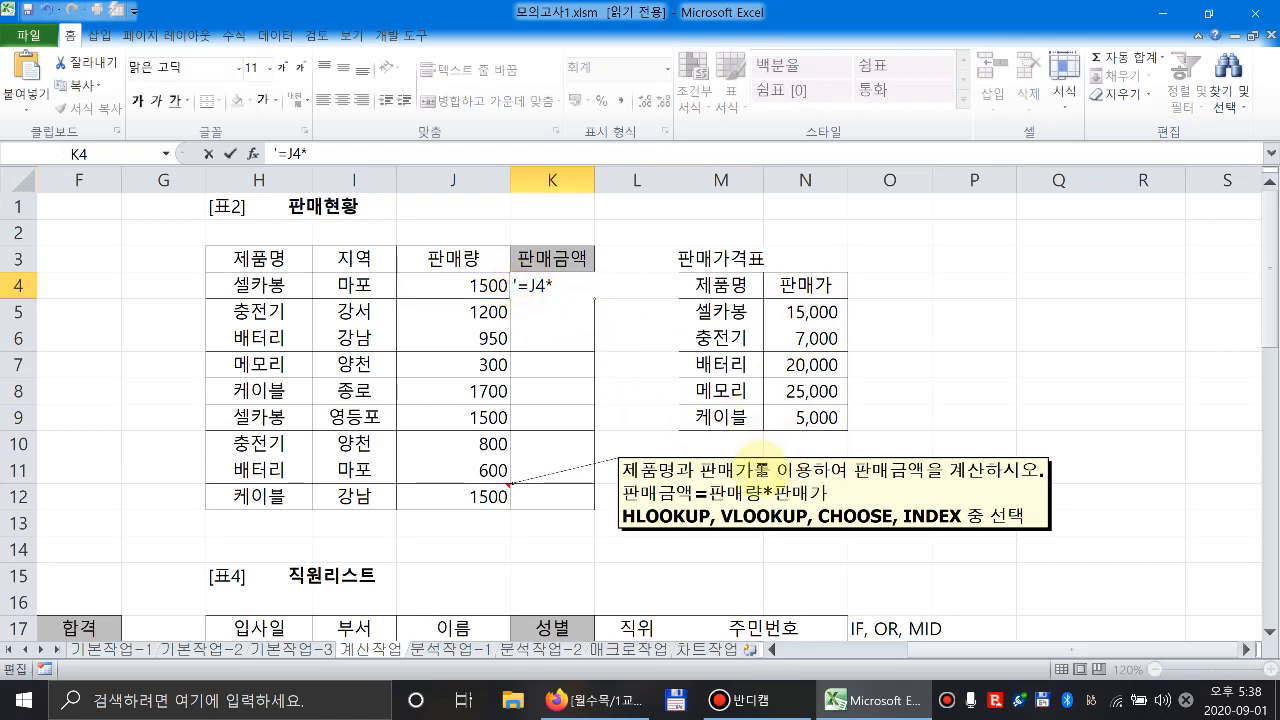
key("Return")
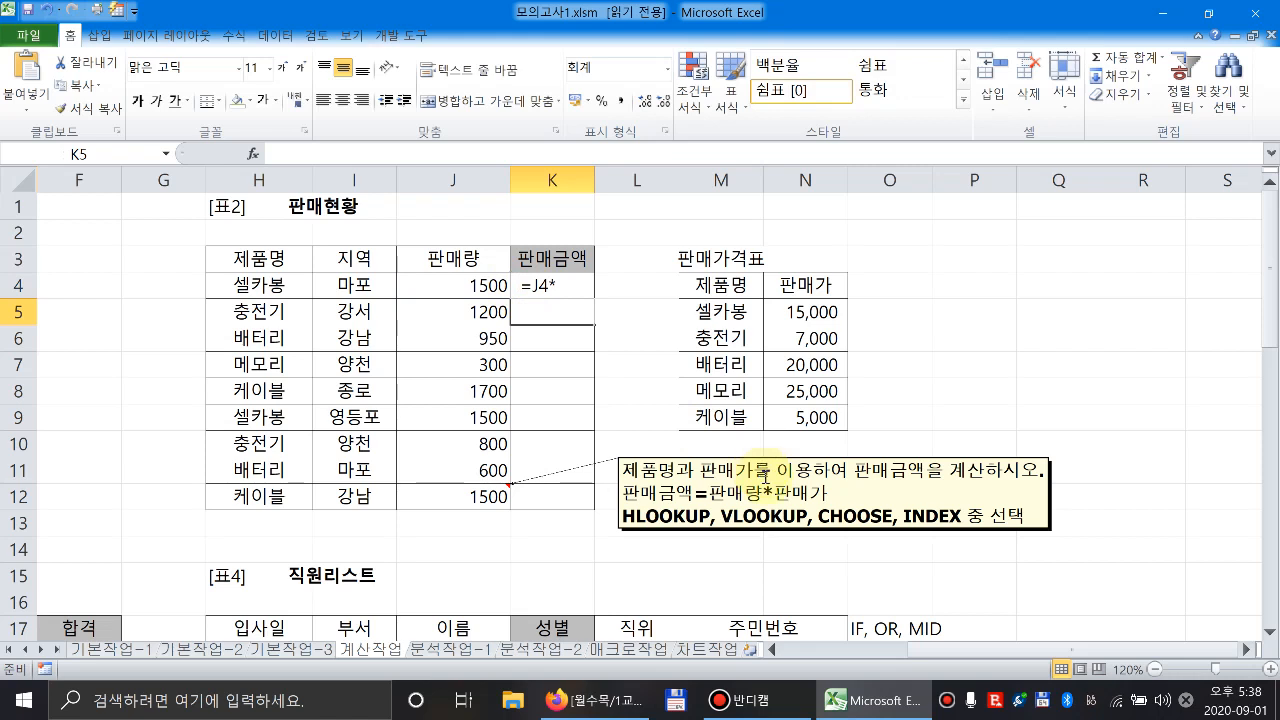
left_click(658, 292)
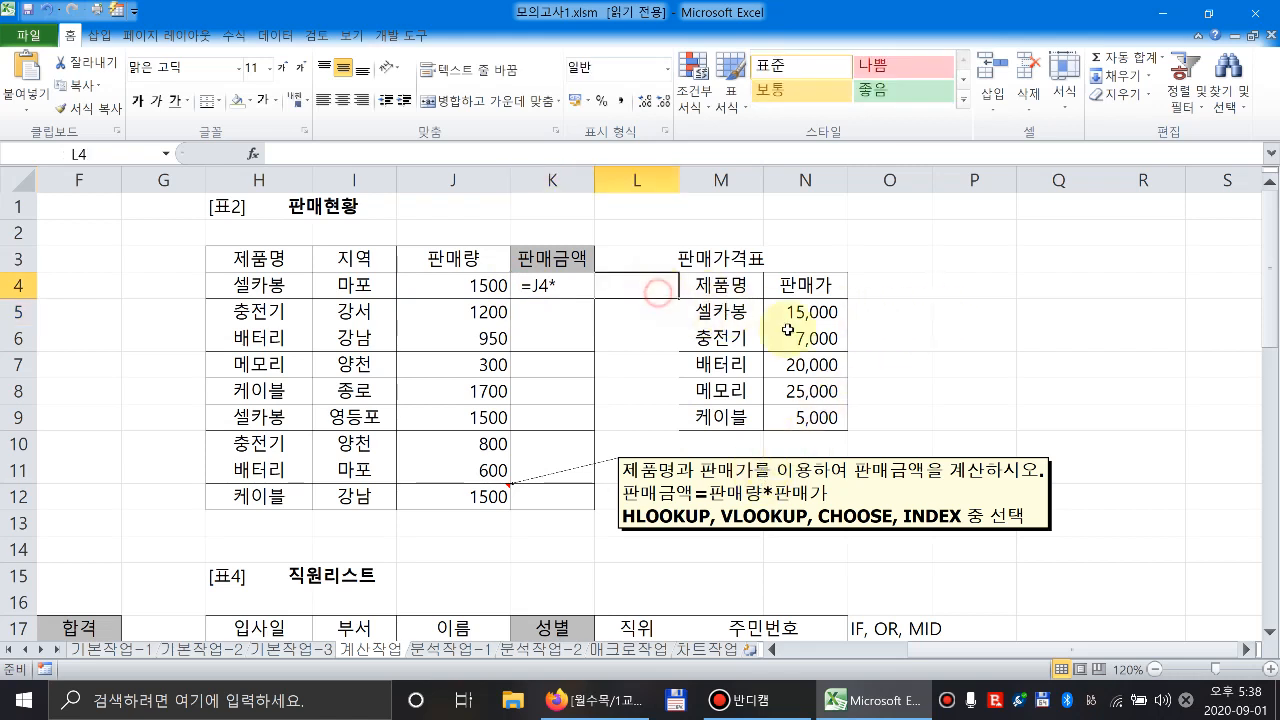
left_click(272, 286)
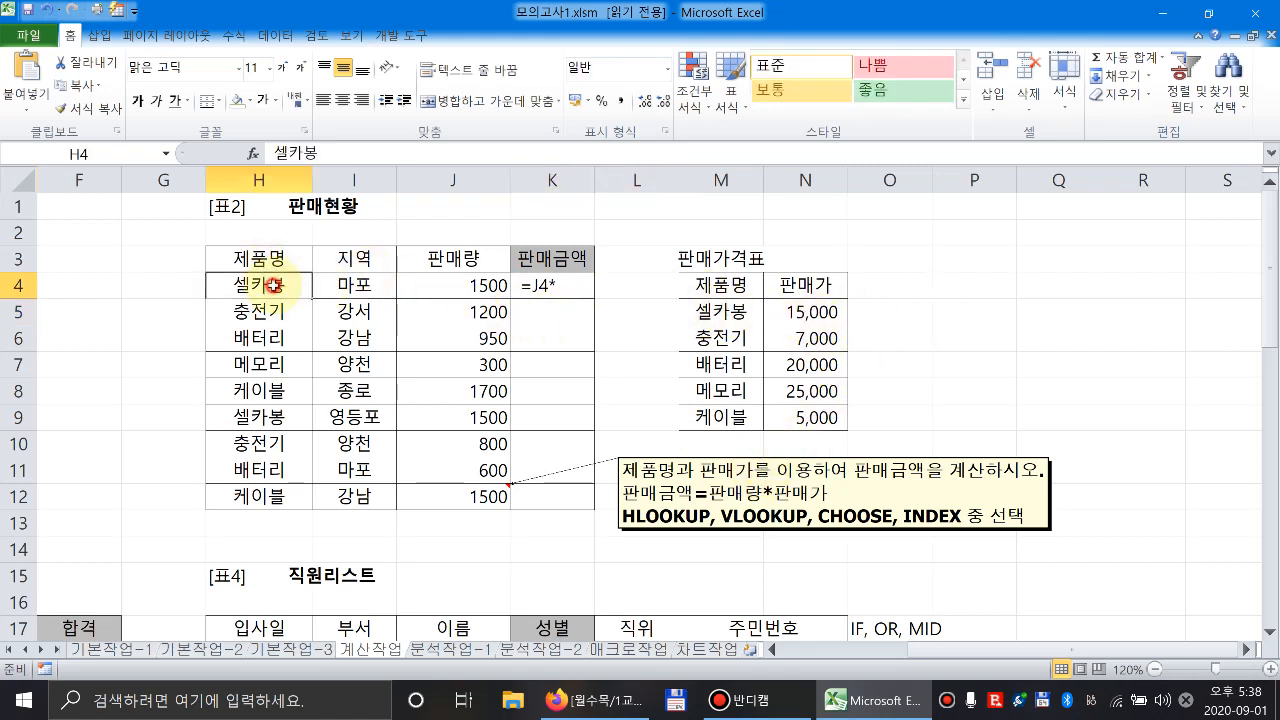
left_click(772, 311)
left_click(655, 286)
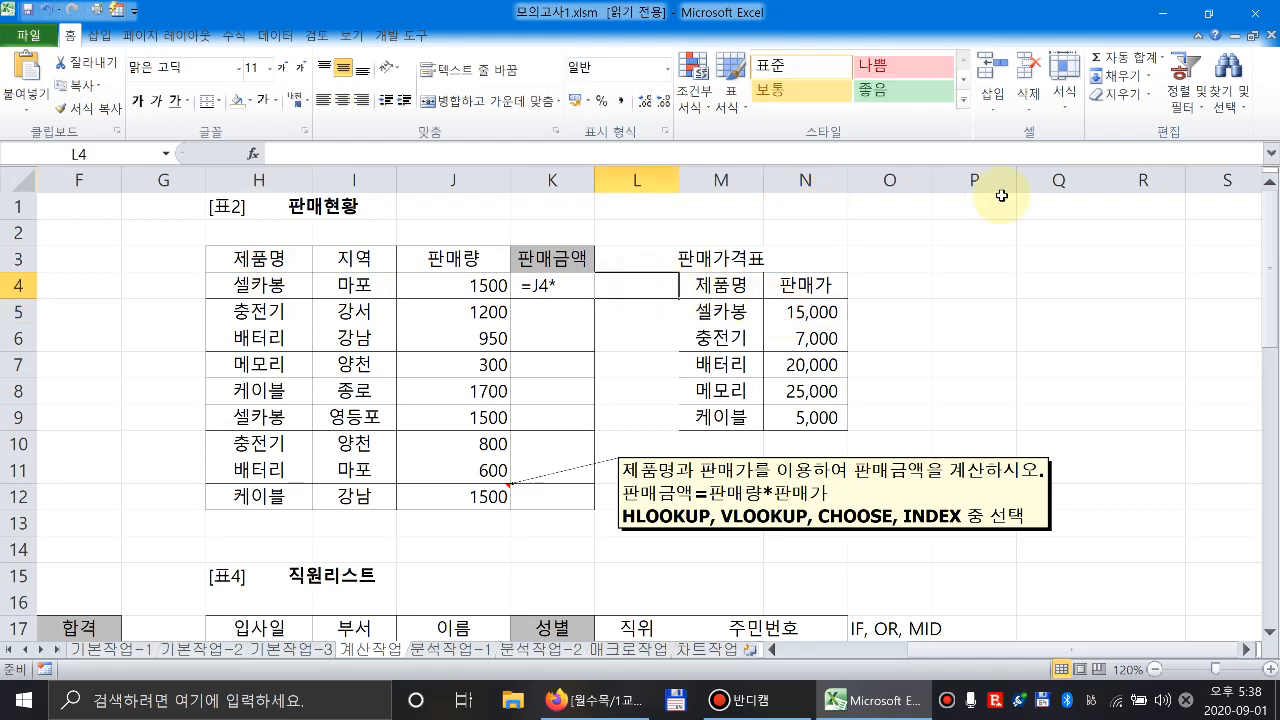
type("=vl")
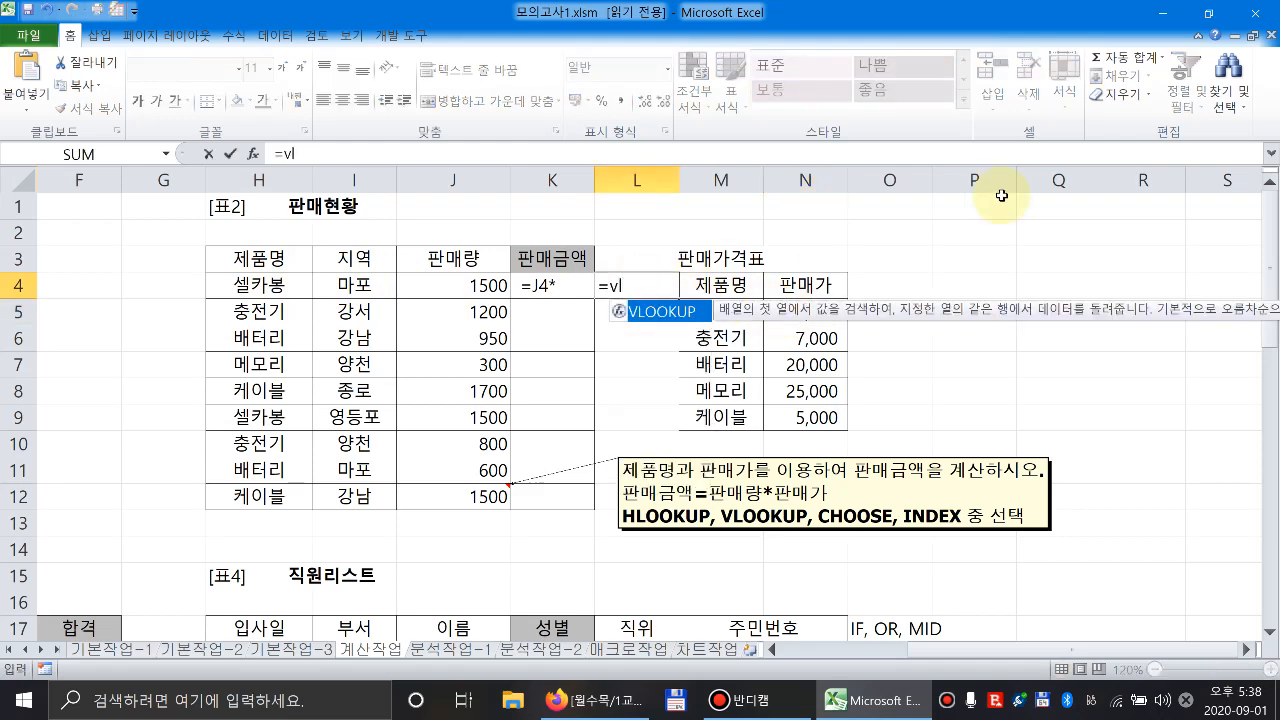
key("Escape")
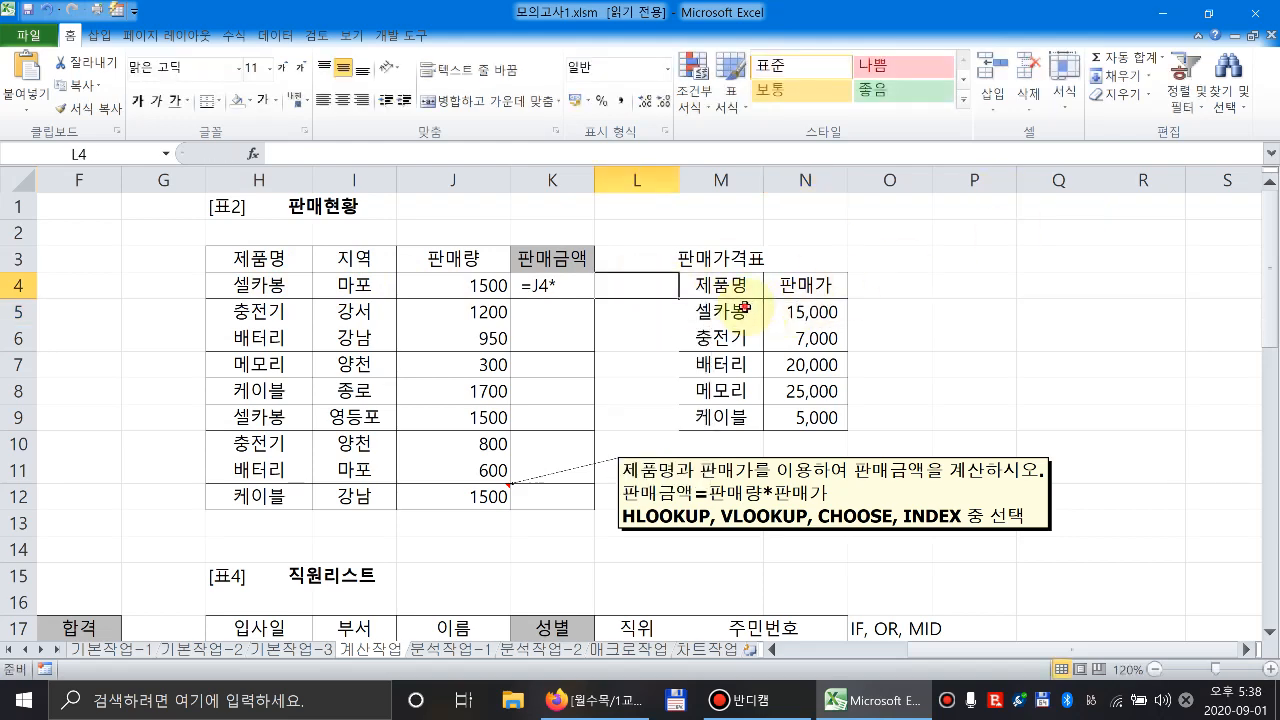
Shade the product names M5:M9 in 판매가격표 with a light olive green theme fill.
left_click_drag(742, 310, 720, 418)
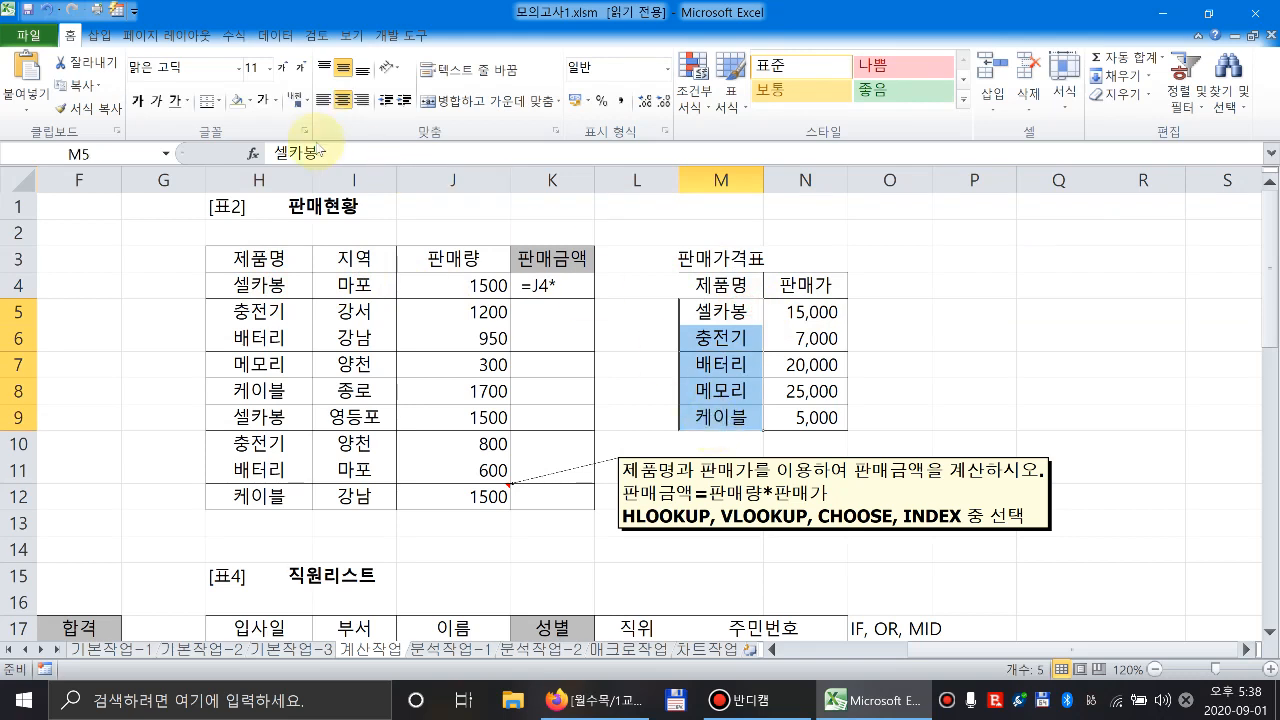
left_click(249, 100)
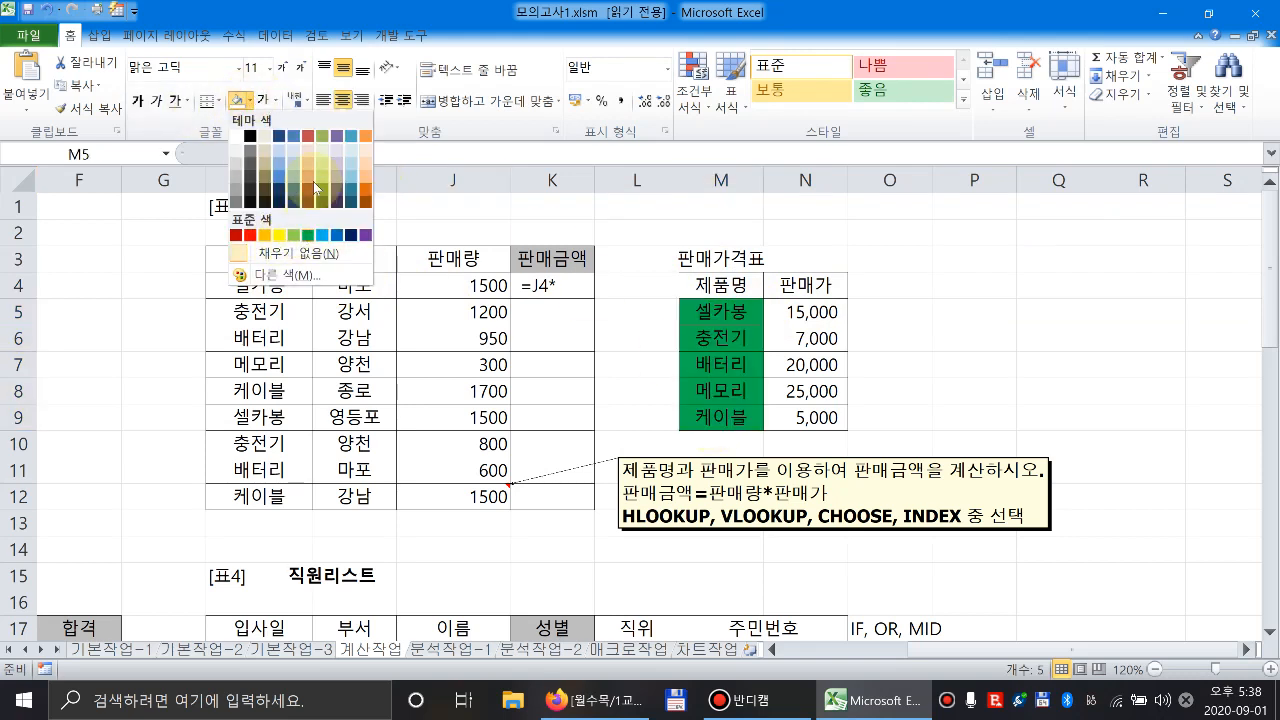
left_click(322, 160)
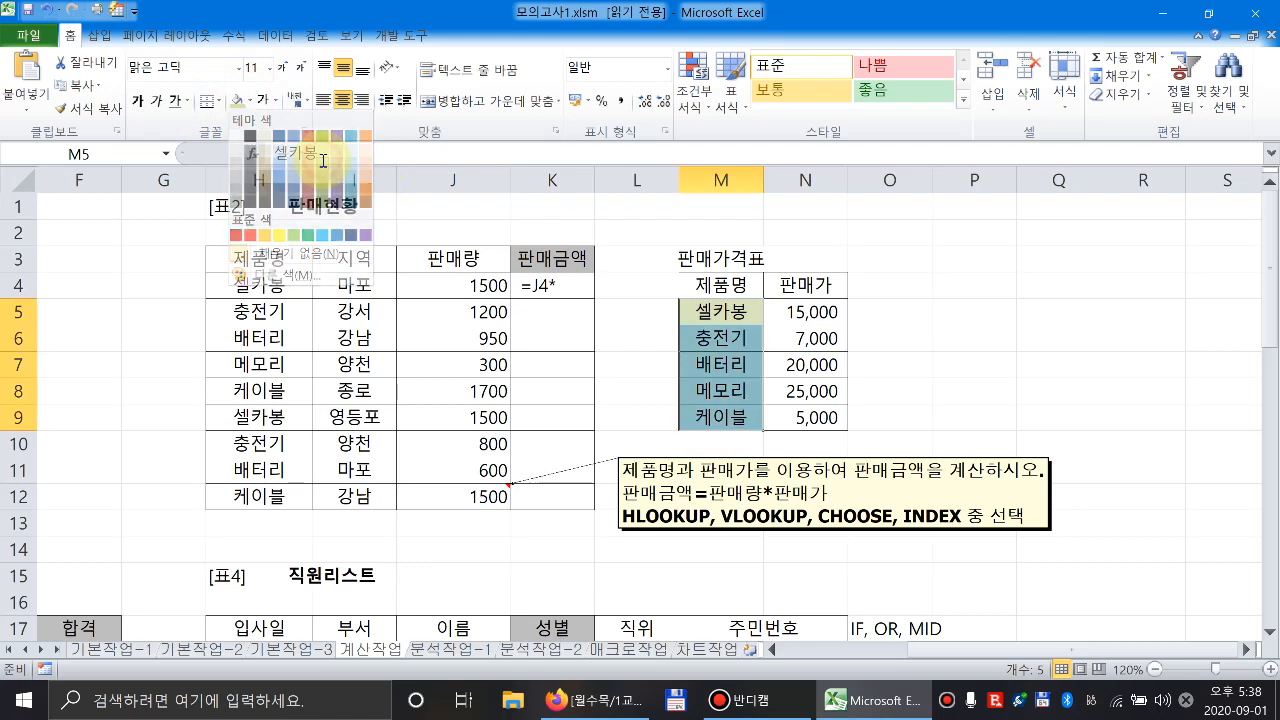
Examine the product names and prices in 판매가격표 and the header row H3:K3 of 표2.
left_click_drag(797, 310, 803, 422)
left_click_drag(734, 307, 736, 418)
left_click(648, 290)
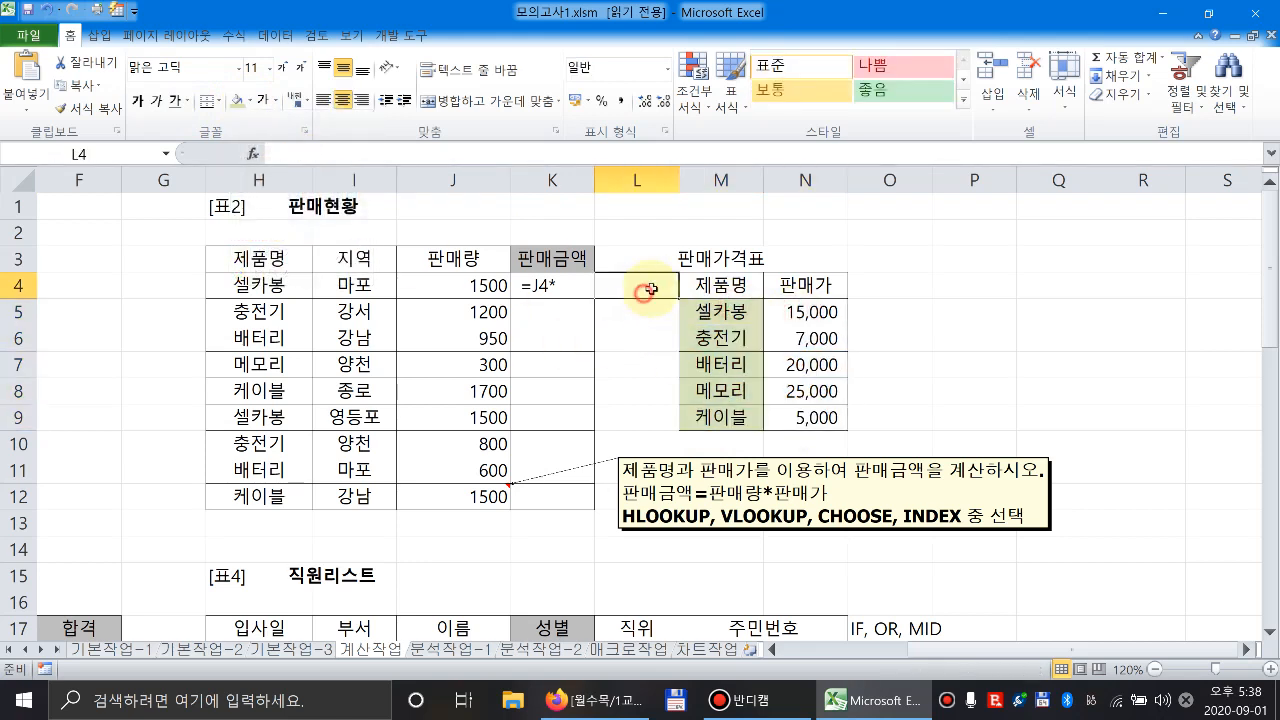
type("v")
key("Escape")
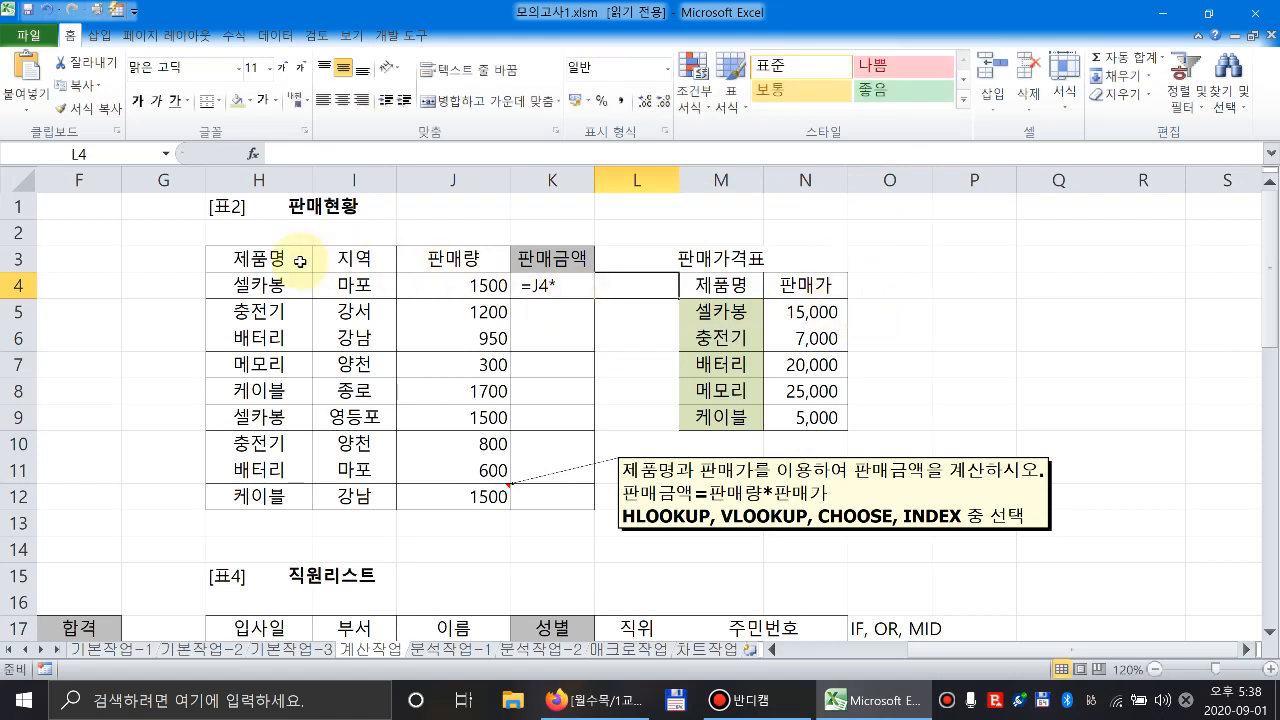
left_click_drag(263, 258, 559, 263)
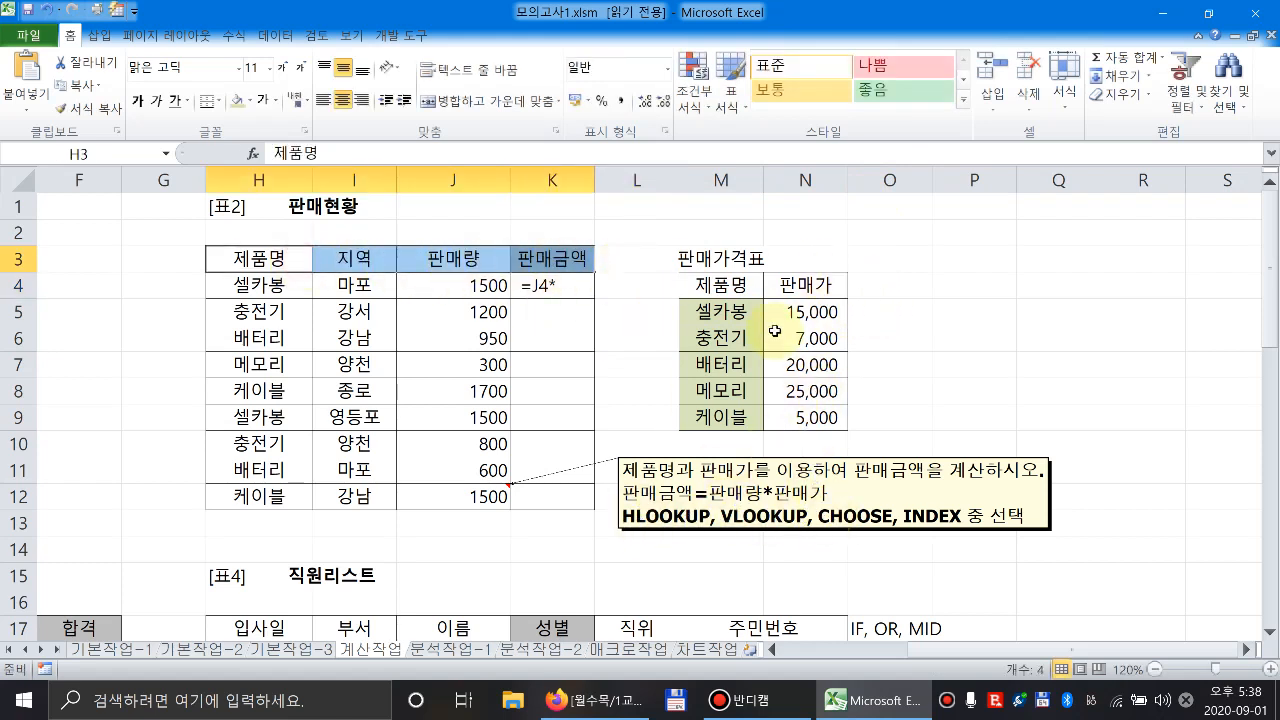
left_click_drag(737, 314, 737, 418)
Start a trial VLOOKUP formula in L4 with the product name in H4 as the lookup value.
left_click(655, 288)
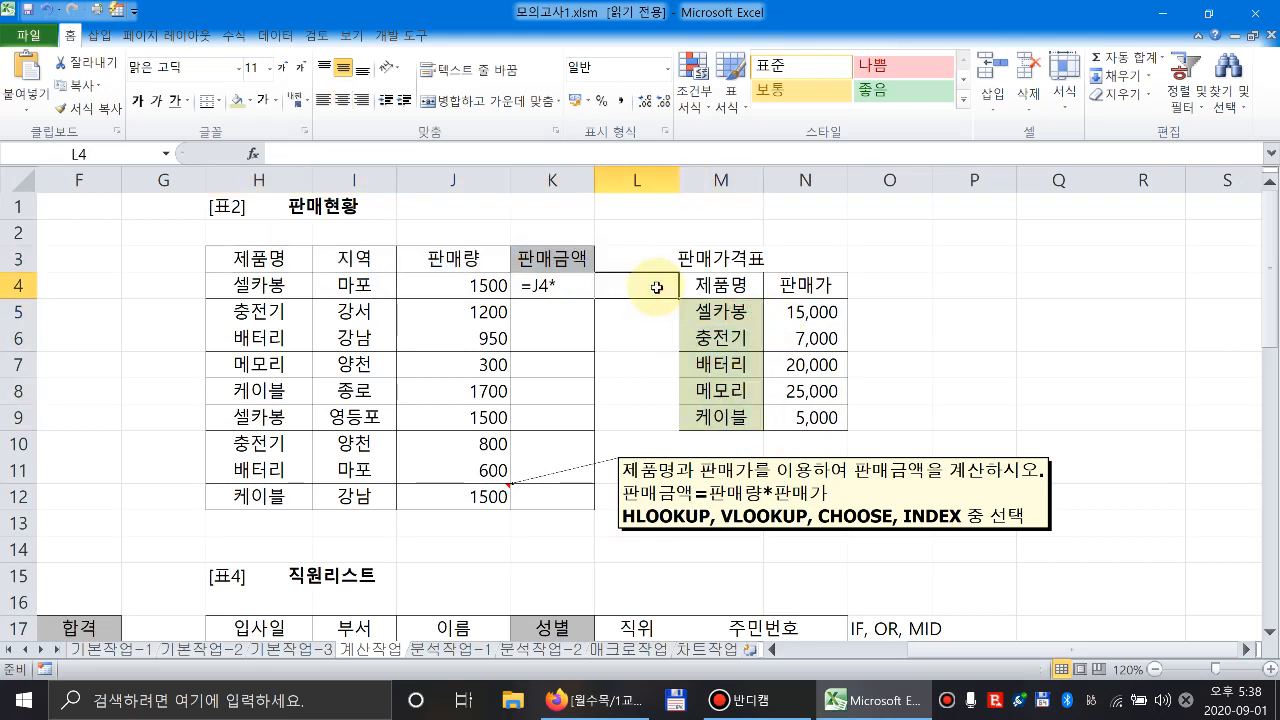
type("=vl")
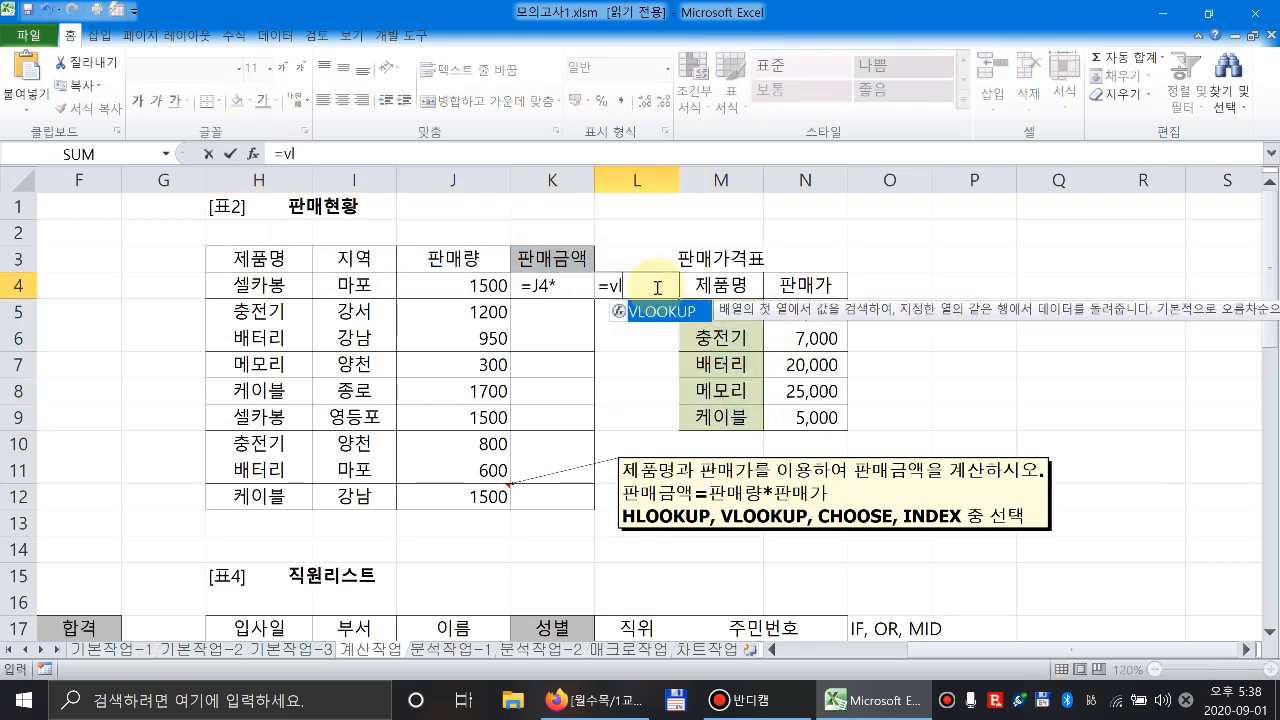
key("Tab")
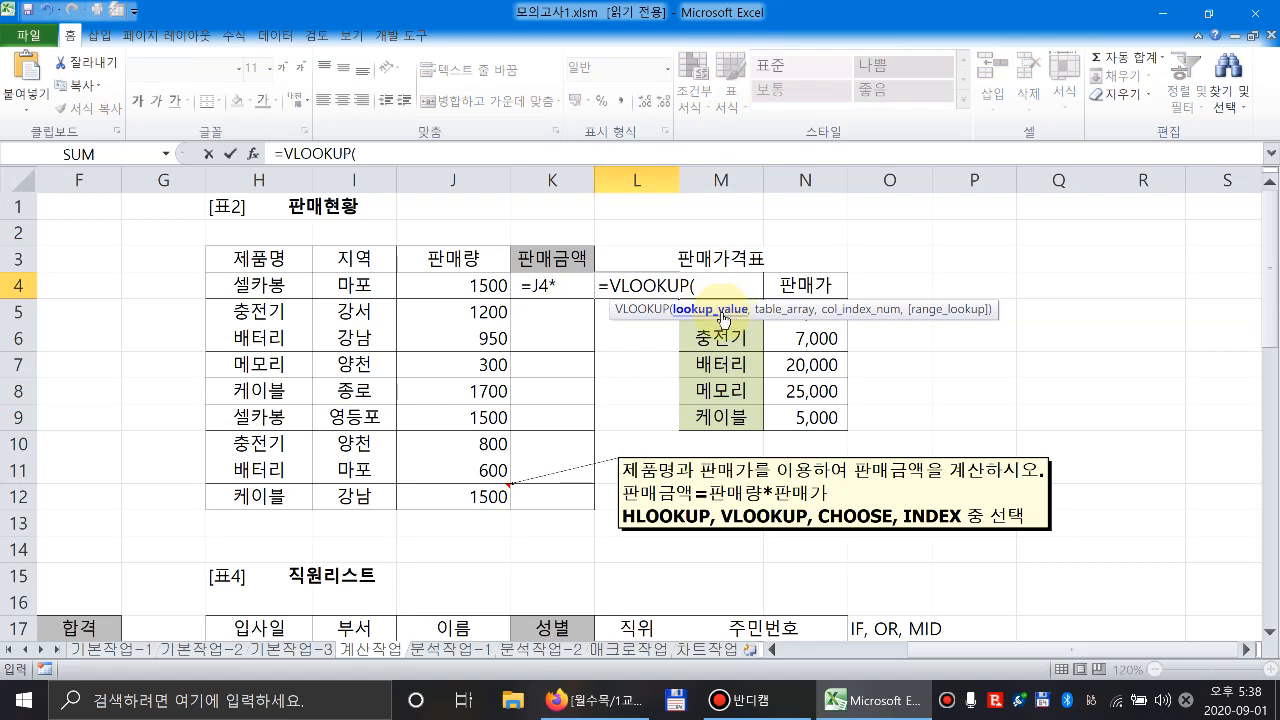
type("찾을값")
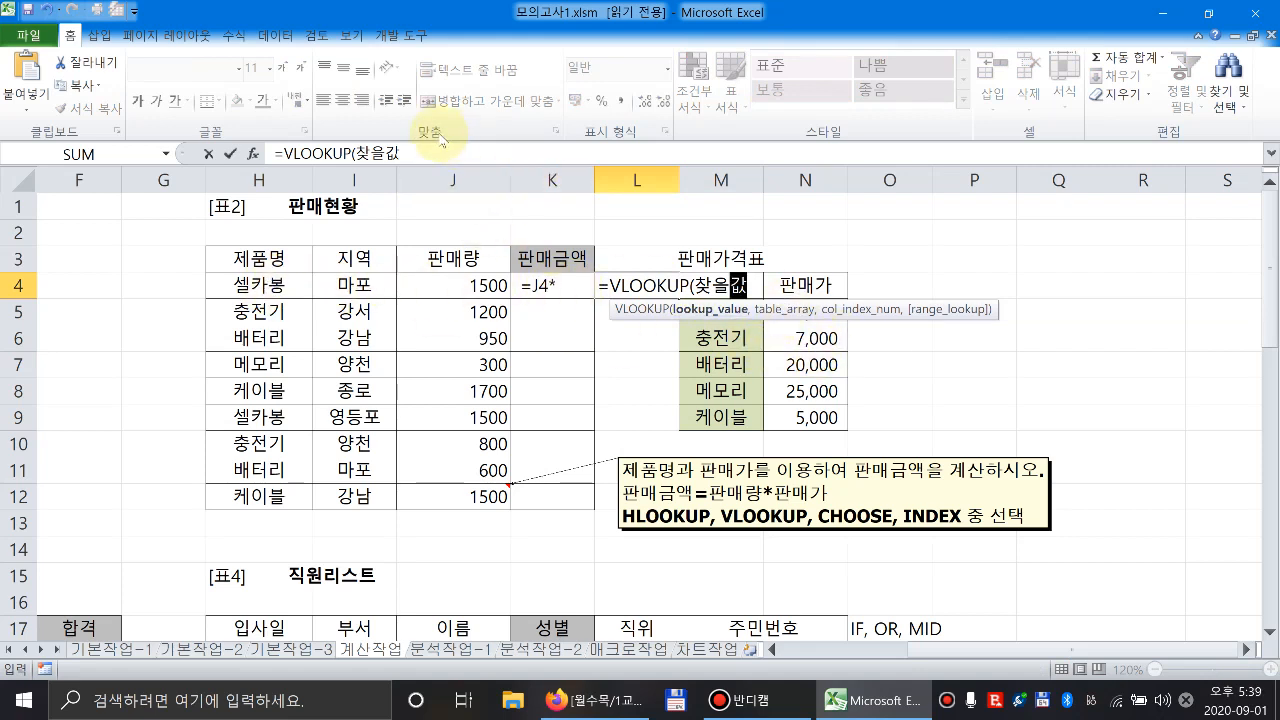
left_click(435, 149)
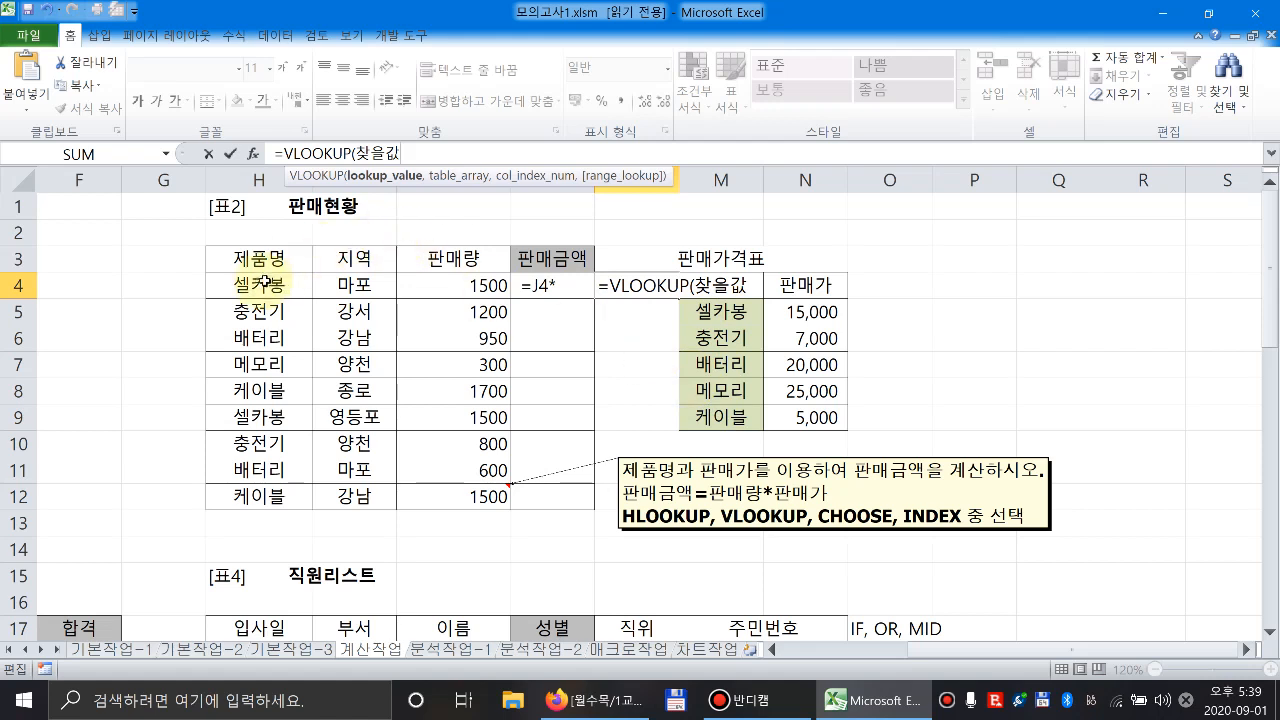
double_click(380, 154)
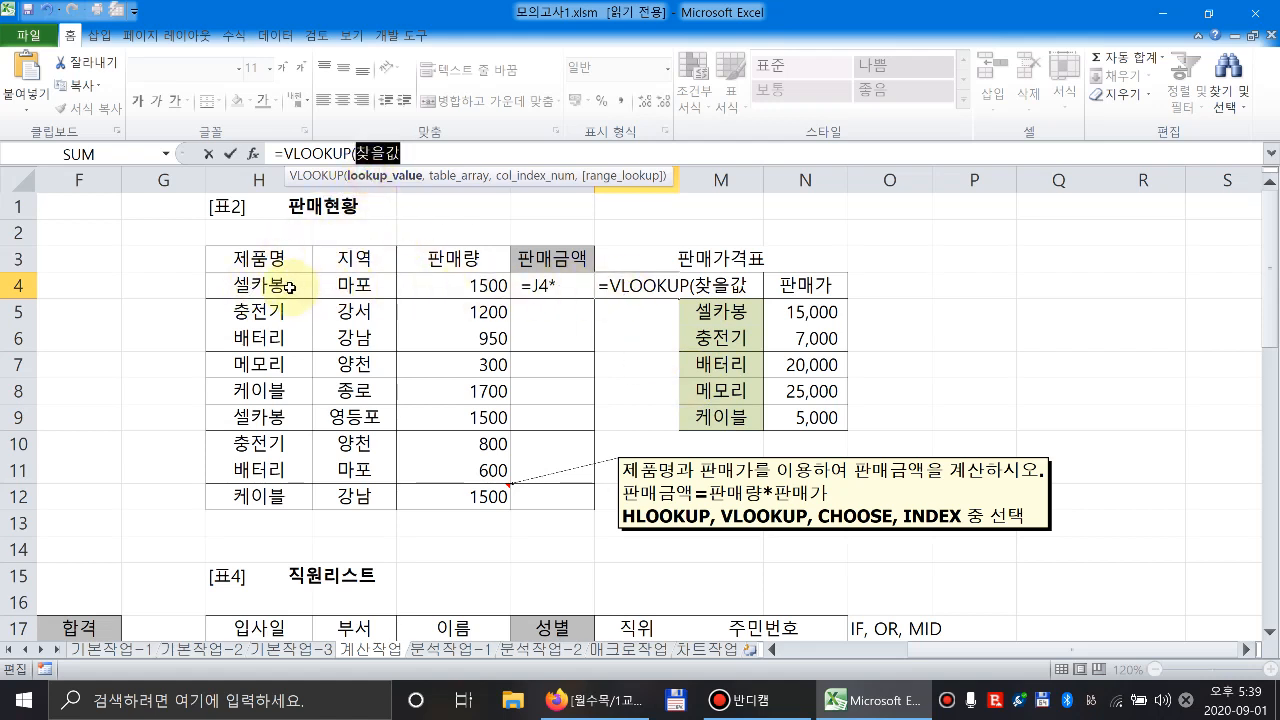
left_click(289, 286)
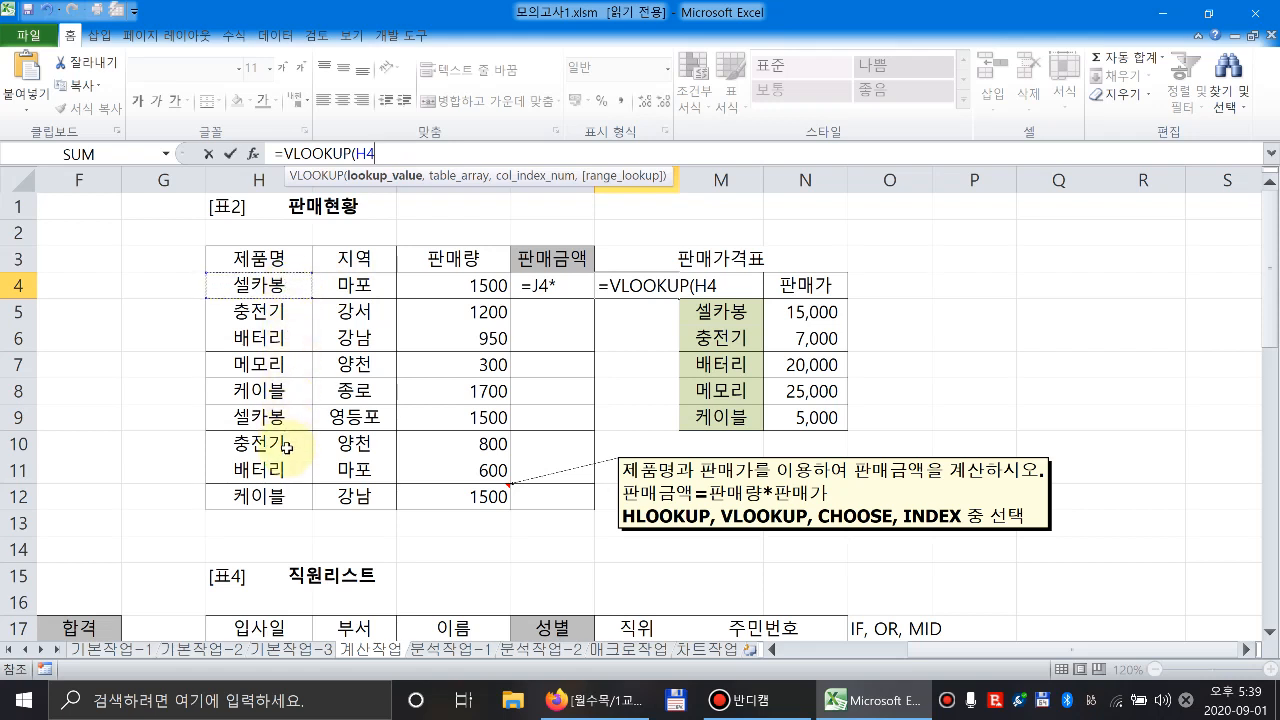
type(",")
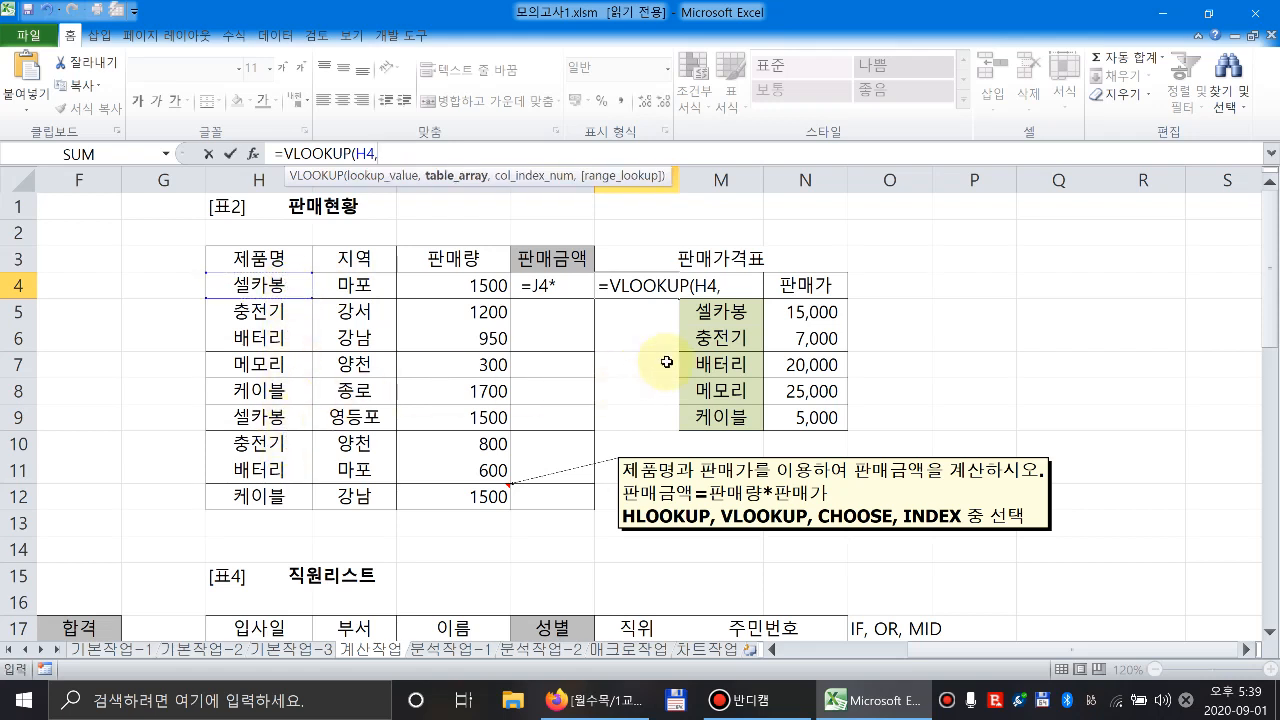
Set the table array of the L4 VLOOKUP to the absolute range $M$5:$N$9.
type("ㅊ")
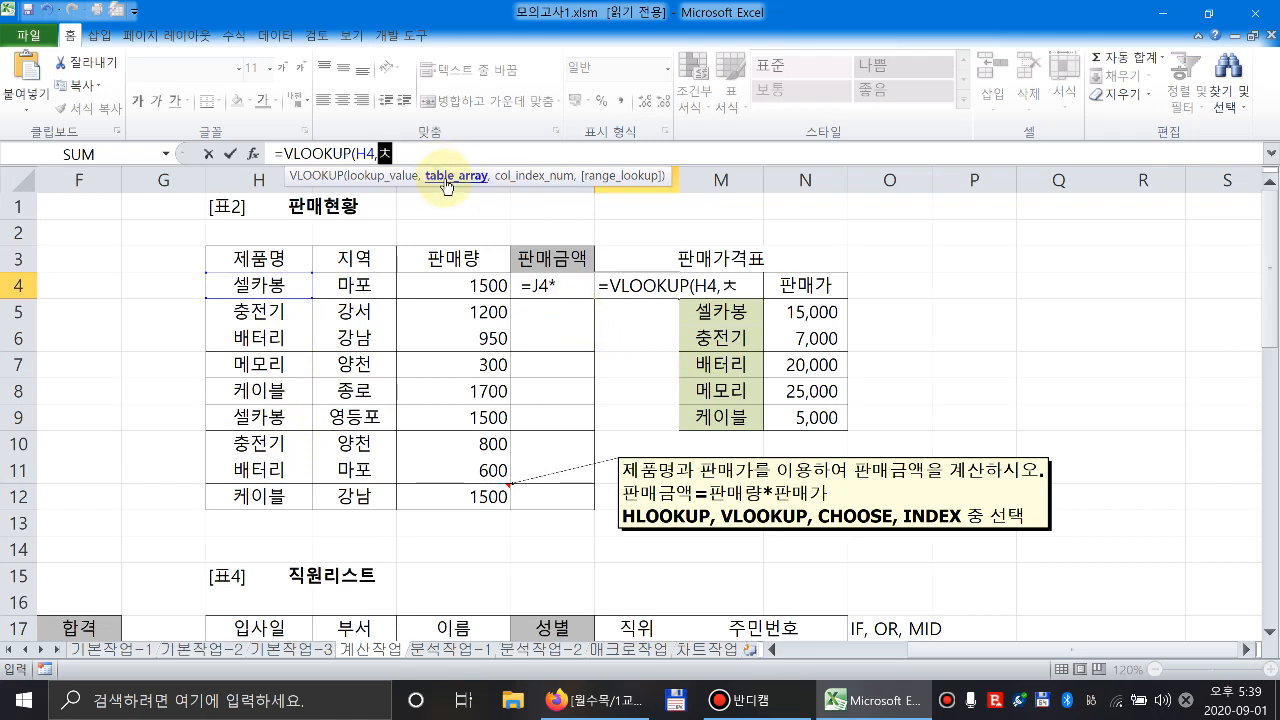
type("을범위")
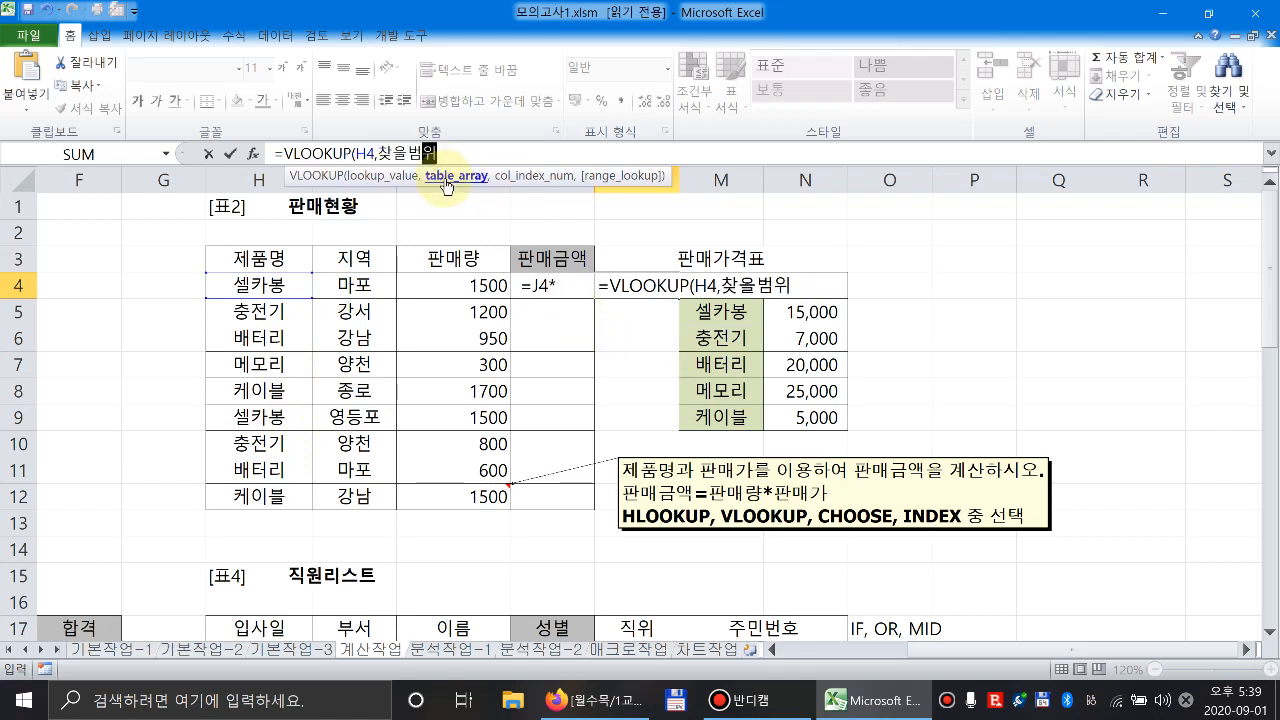
type("~끝")
left_click(446, 187)
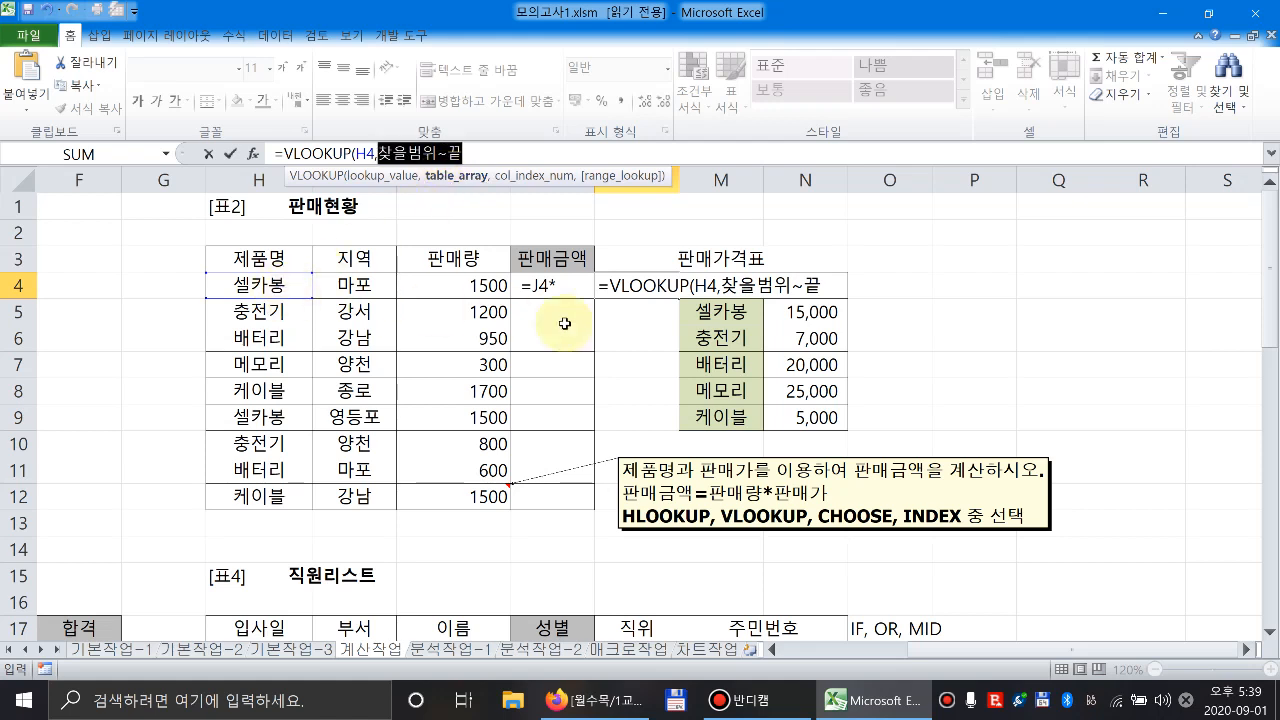
left_click_drag(741, 313, 803, 419)
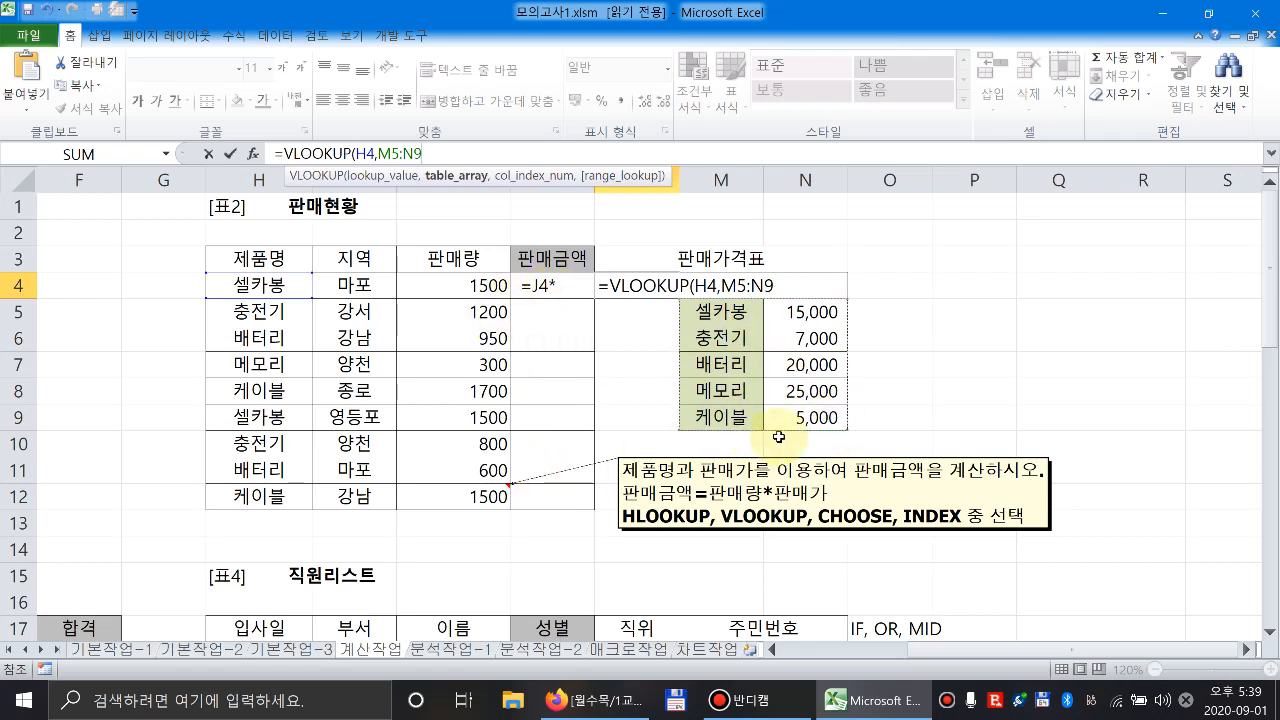
mouse_move(778, 437)
left_mouse_down()
mouse_move(787, 598)
mouse_move(787, 442)
left_mouse_up()
left_click(480, 177)
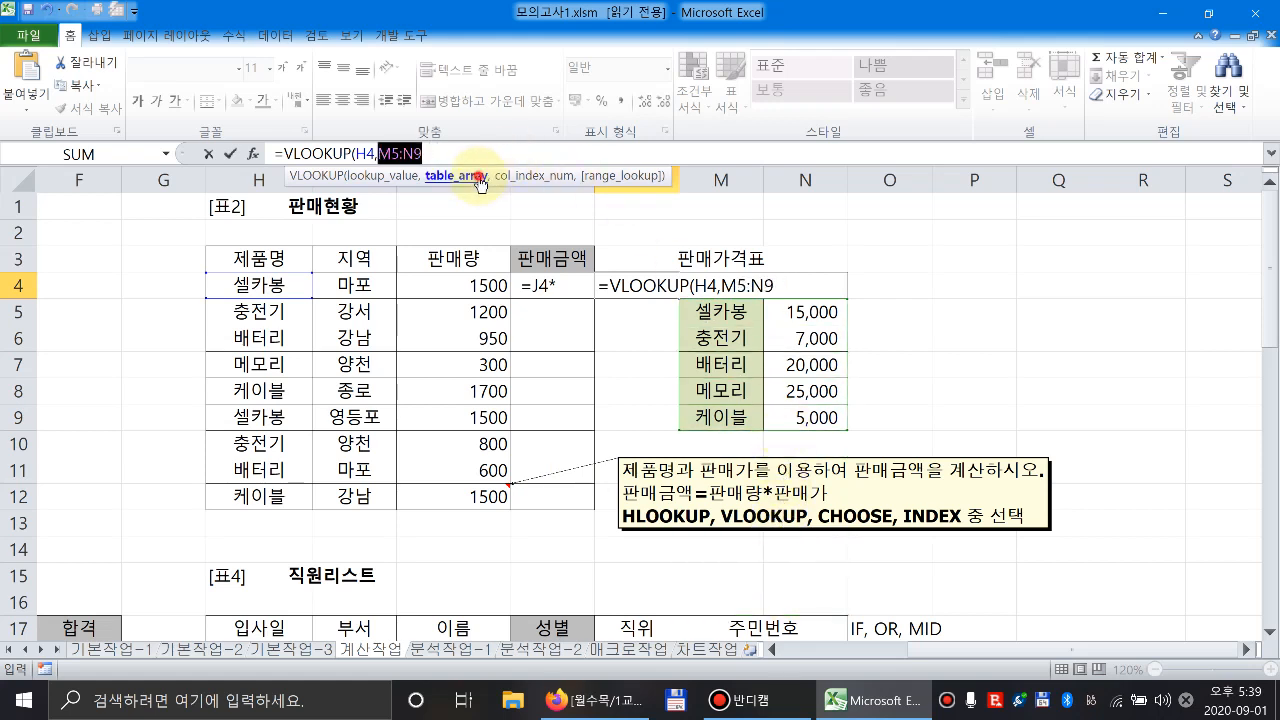
key("F4")
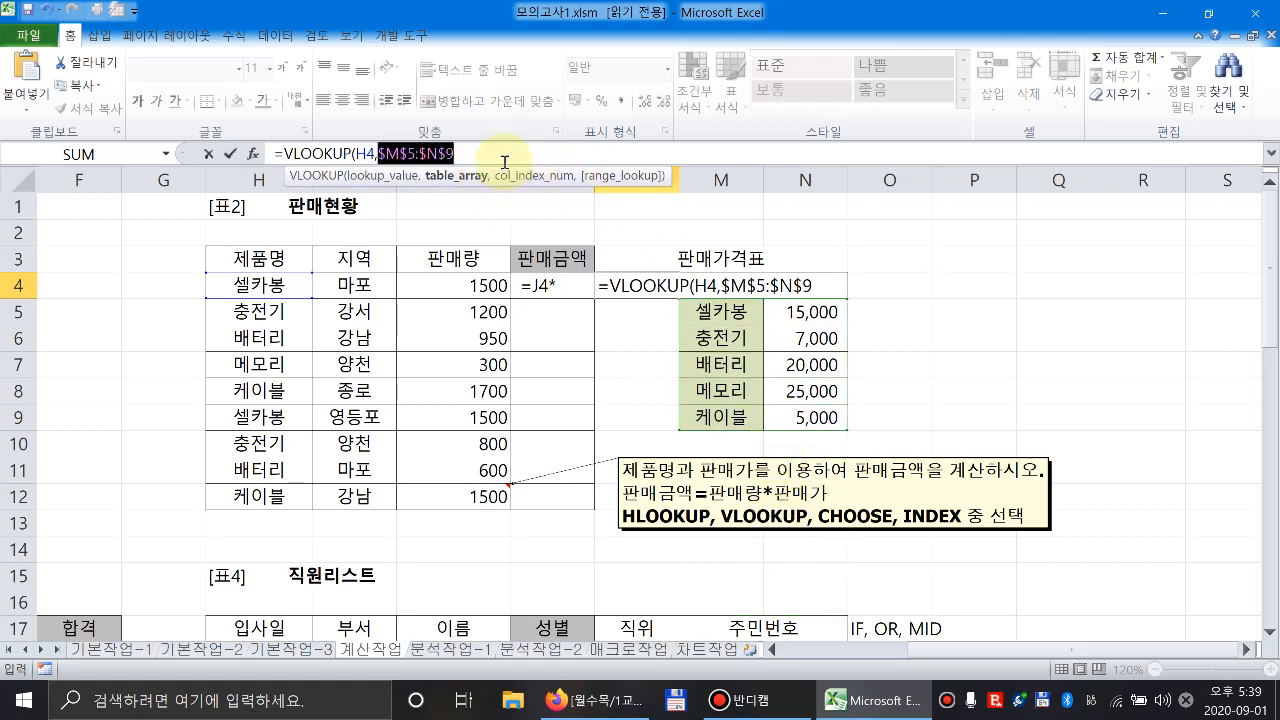
left_click(504, 158)
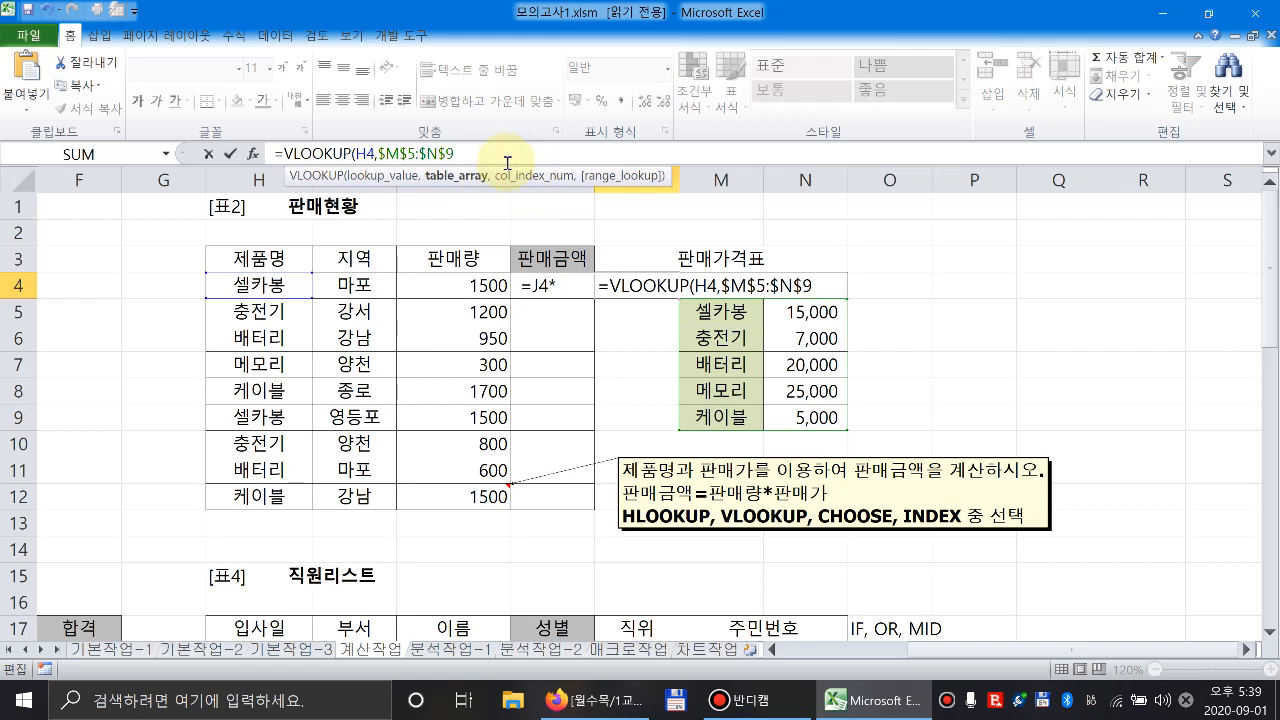
type(",")
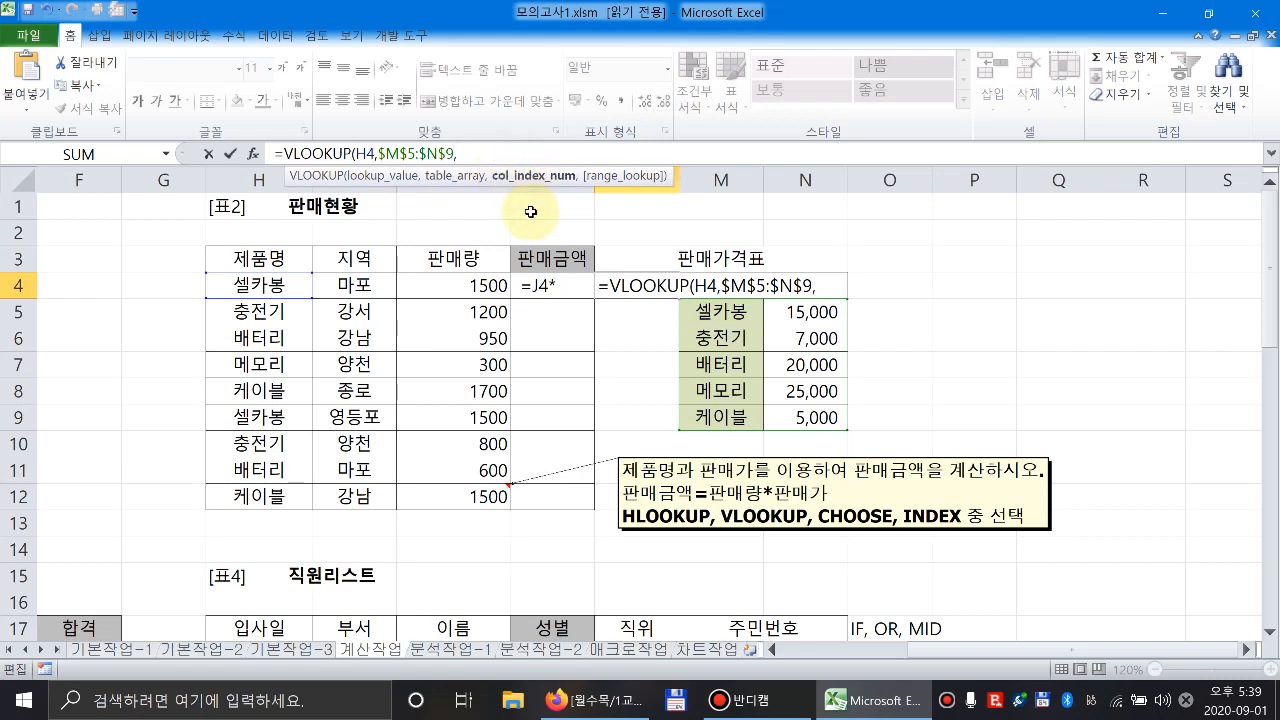
Set the column index of the L4 VLOOKUP to 2 so it returns the 판매가.
type("열위치숫자")
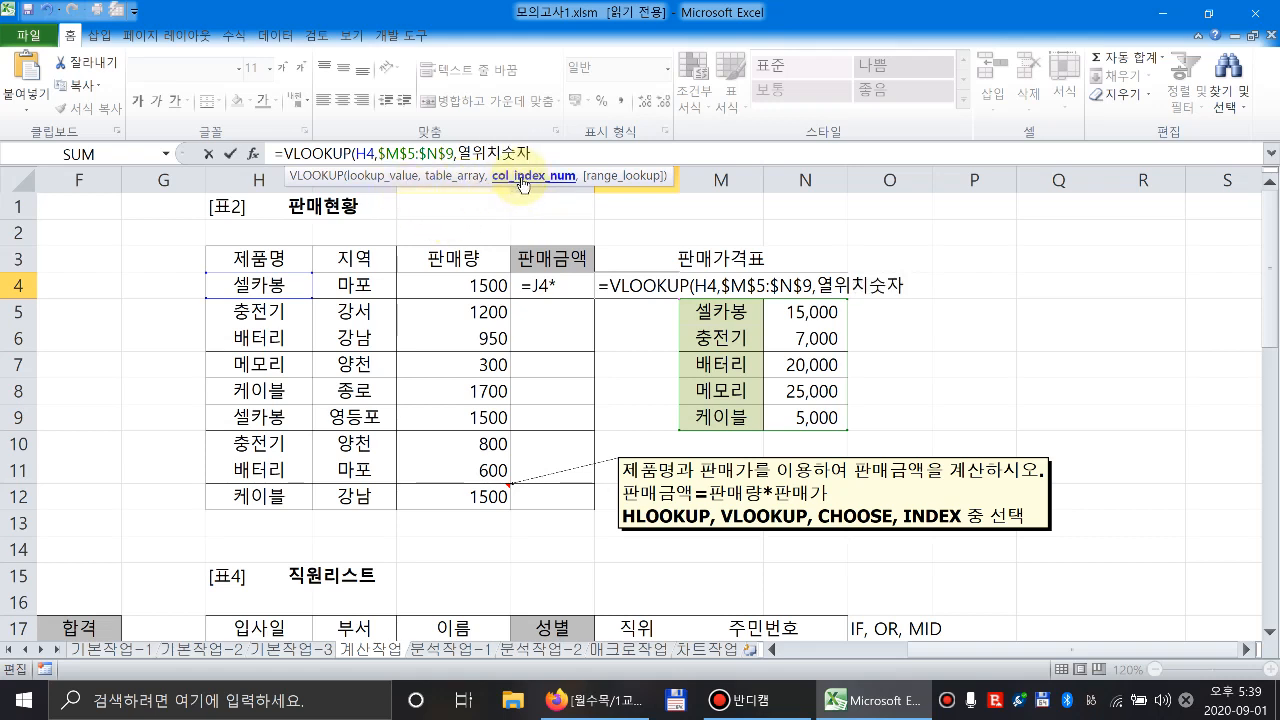
left_click(523, 184)
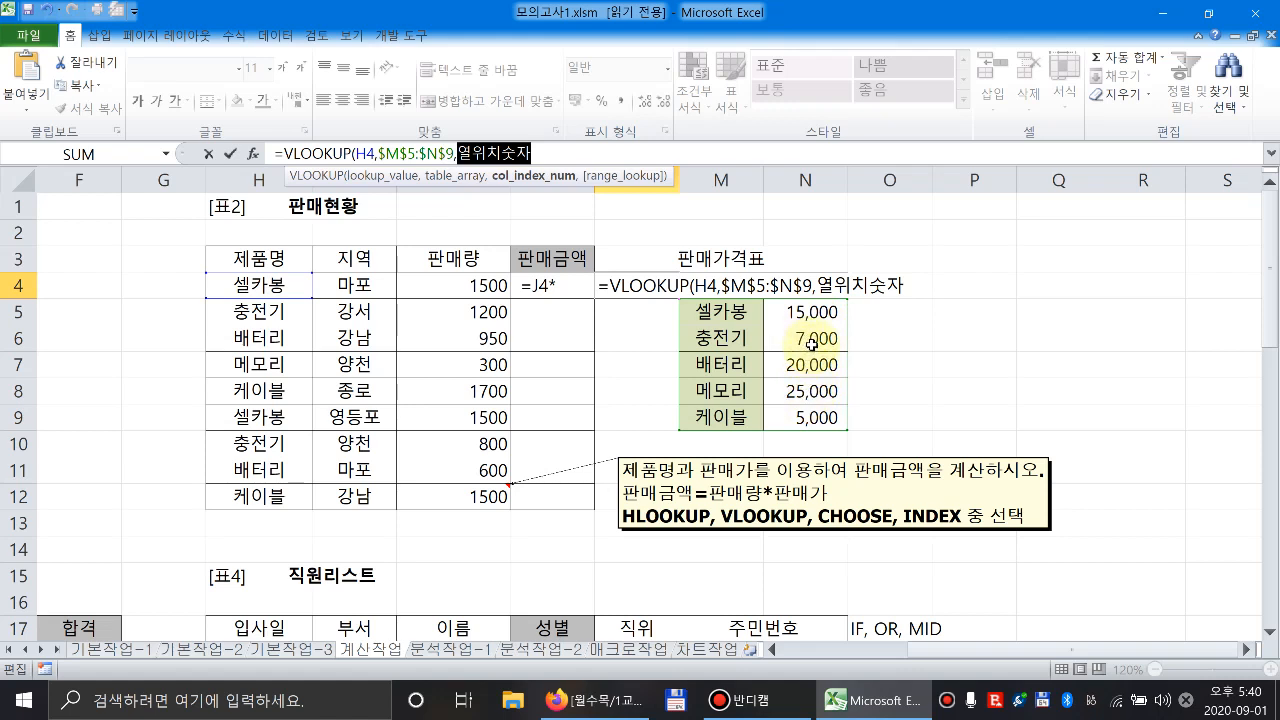
type("2")
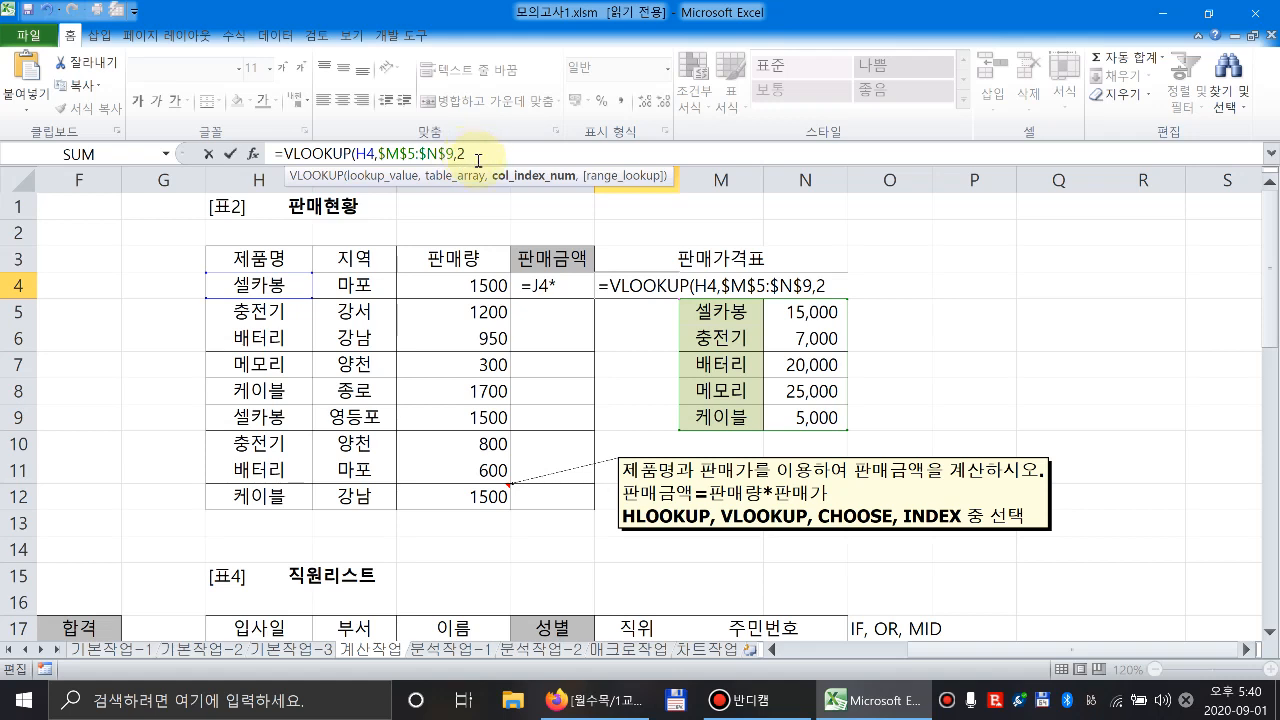
left_click(521, 177)
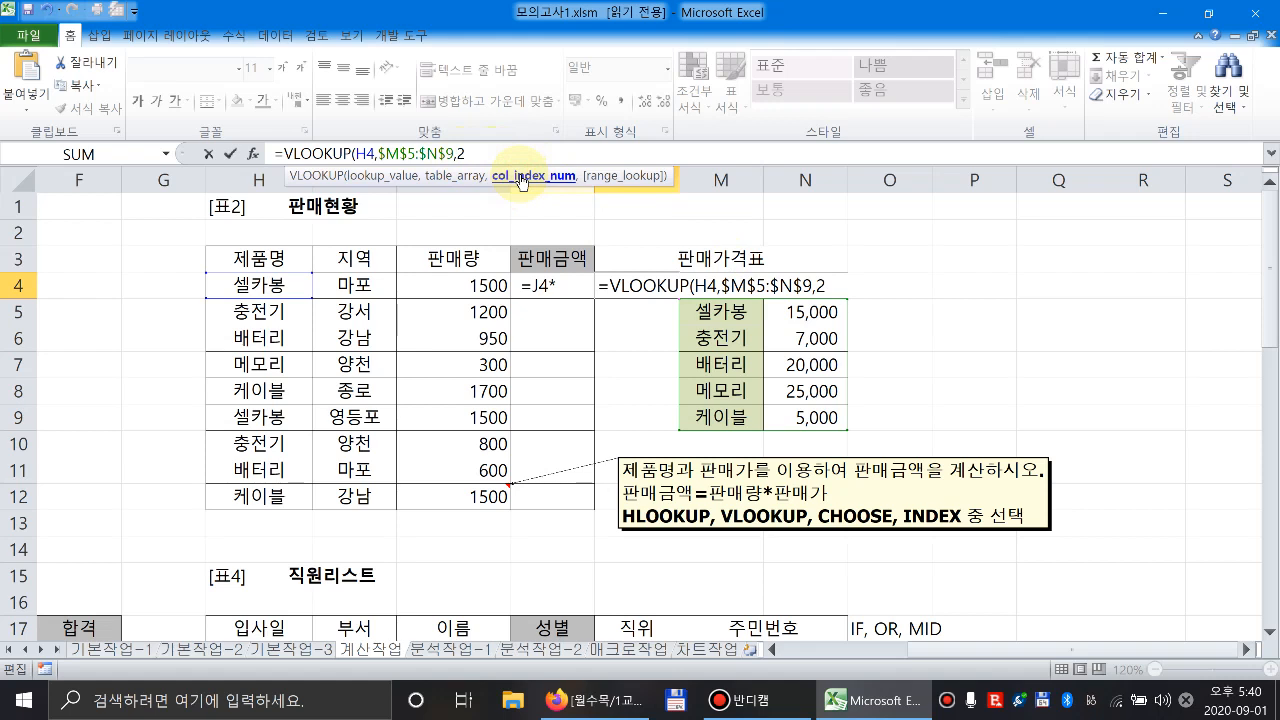
Set the range lookup argument of the L4 VLOOKUP to 0 for an exact match and enter the formula.
type(",1")
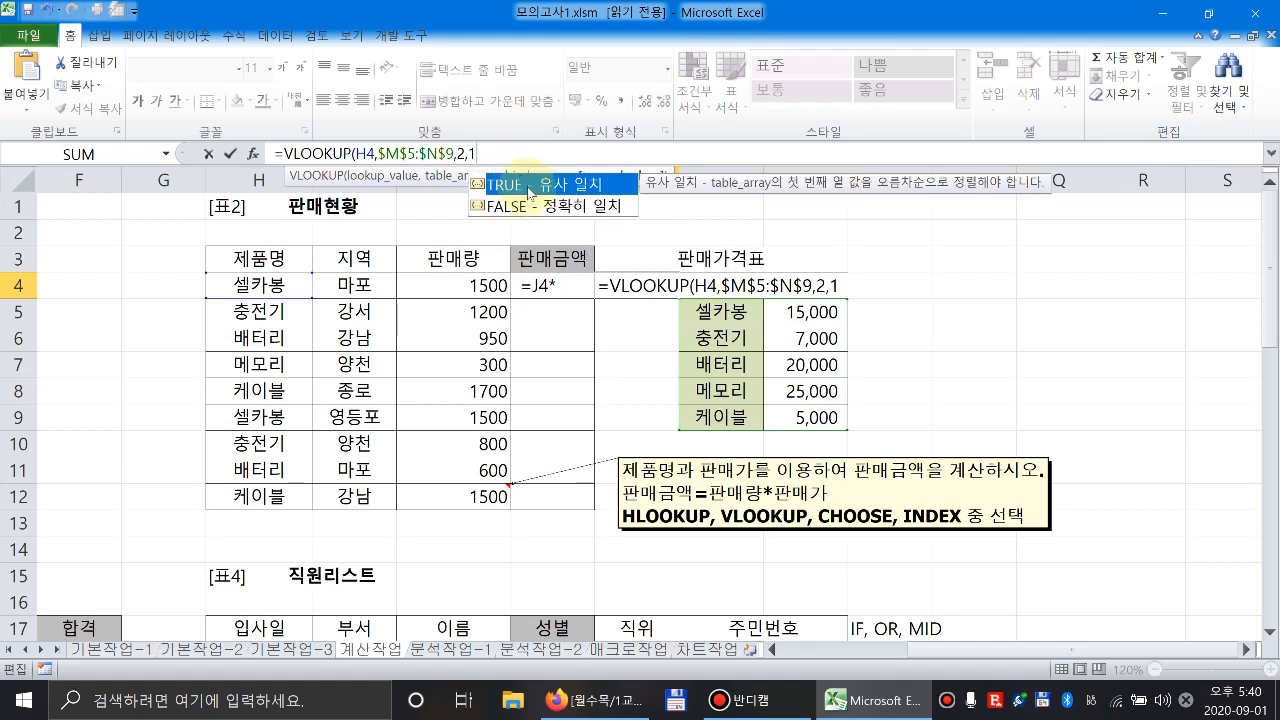
key("BackSpace")
type("0")
key("BackSpace")
type("1")
key("BackSpace")
key("BackSpace")
key("Down")
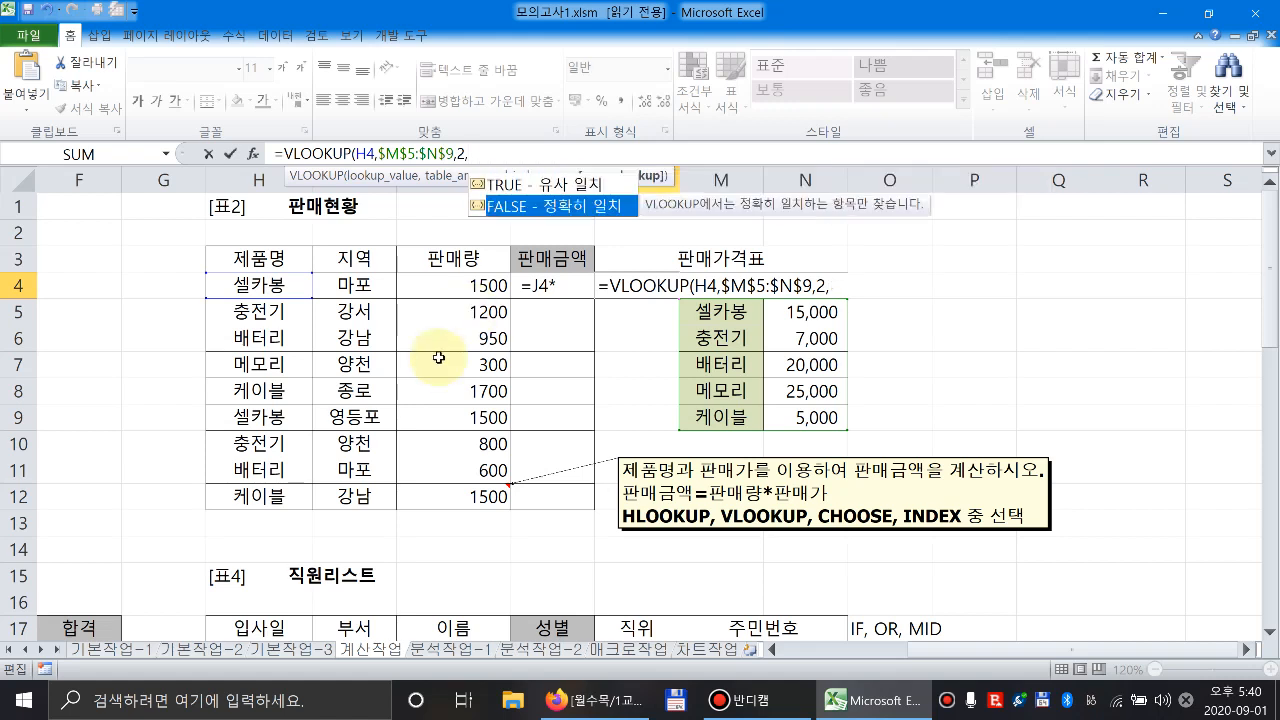
key("Tab")
key("BackSpace")
key("BackSpace")
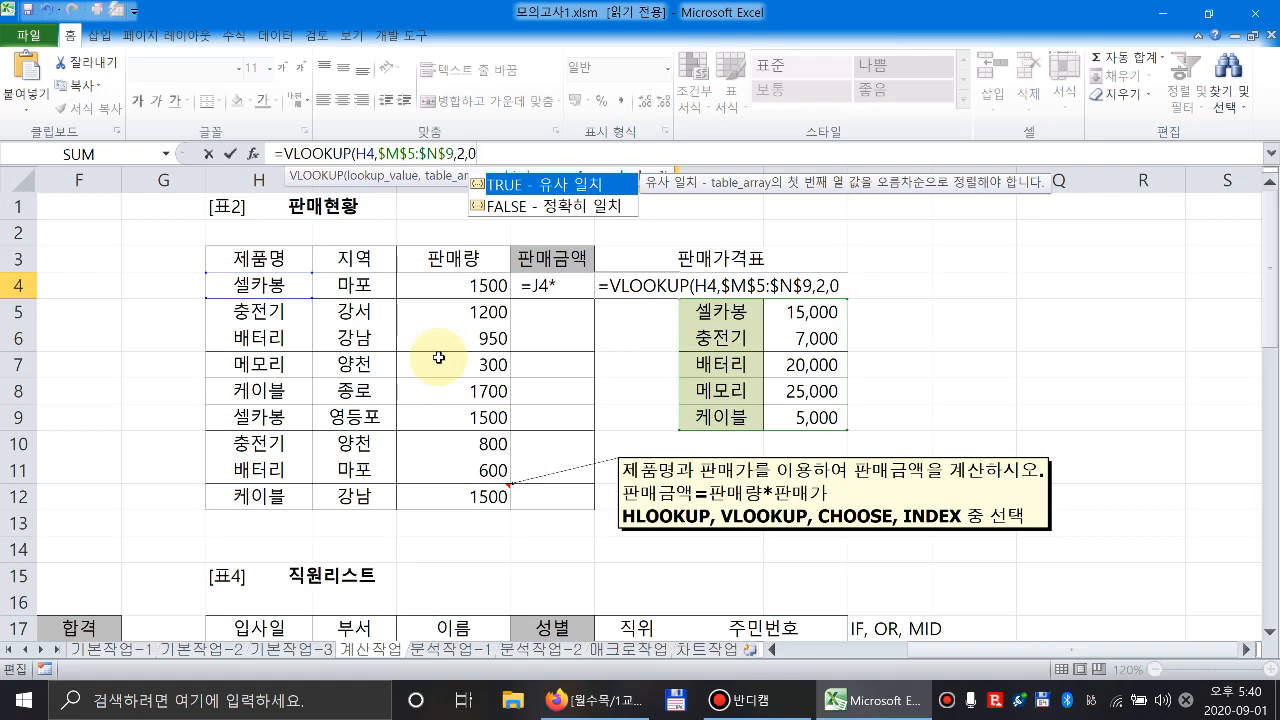
key("Return")
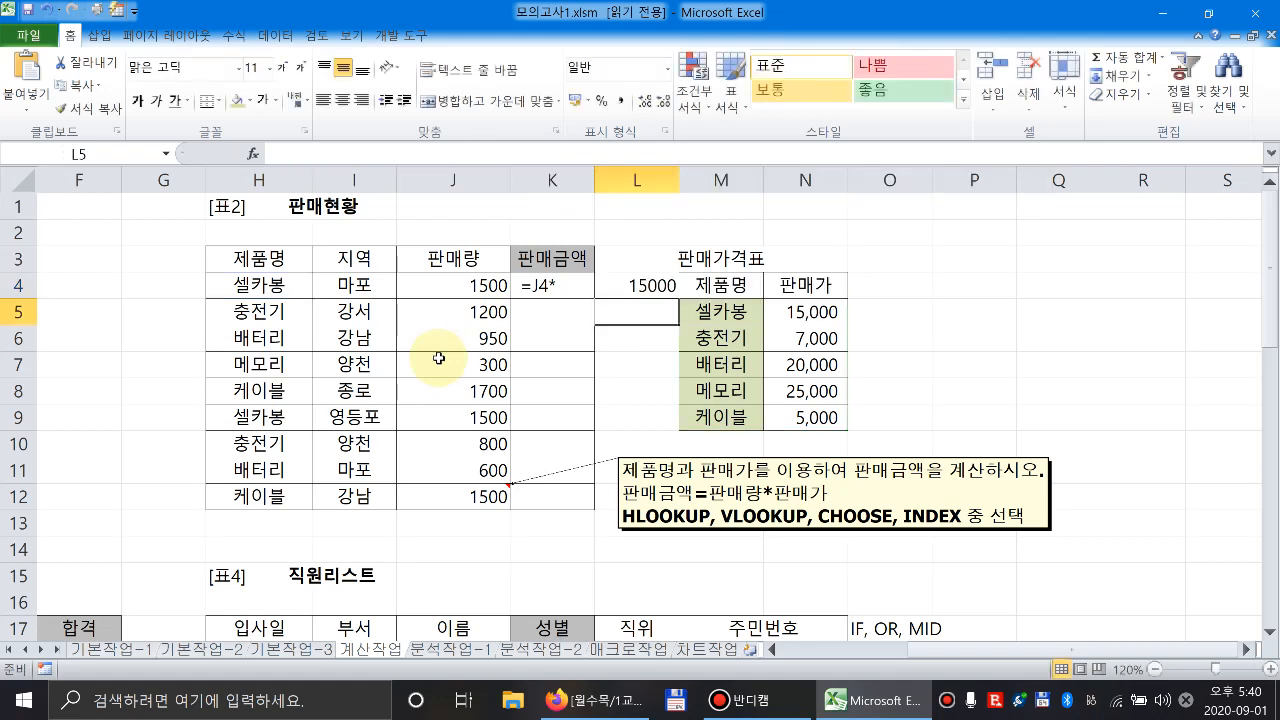
Fill the L4 VLOOKUP formula down to L9 and compare the looked-up prices with 판매가격표.
left_click(222, 273)
left_click(668, 288)
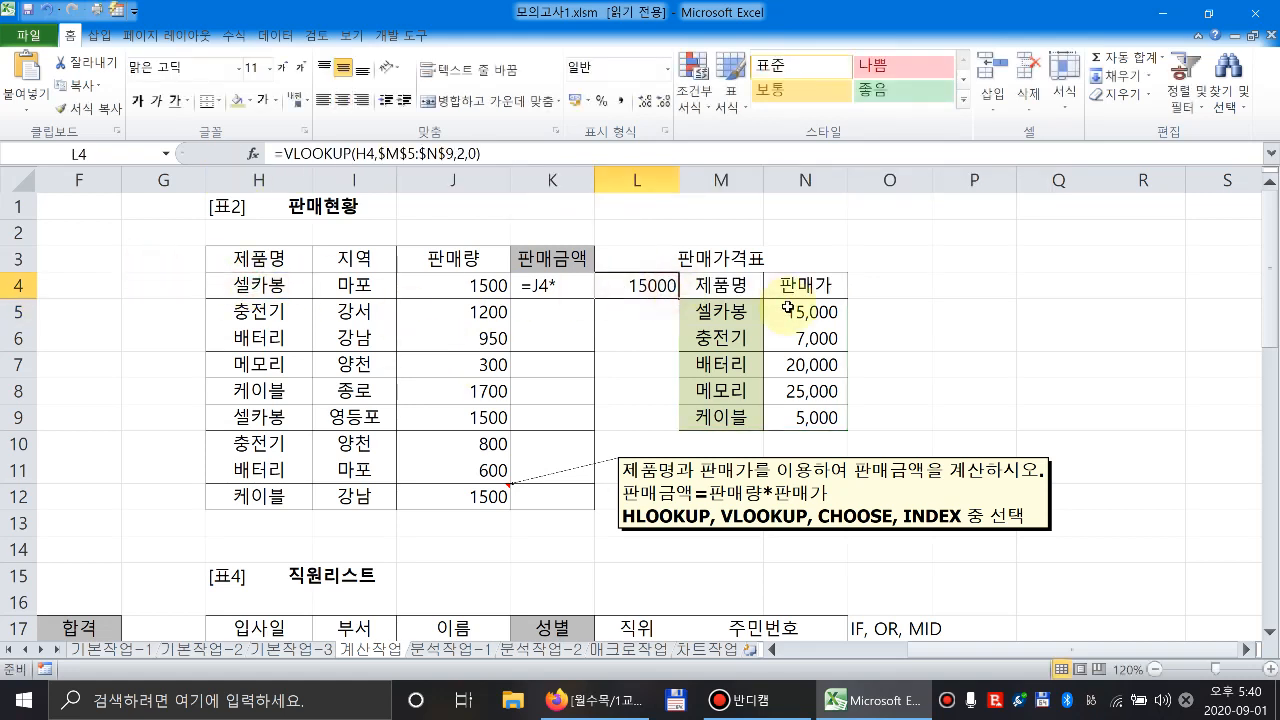
left_click(788, 308)
left_click(652, 286)
left_click_drag(678, 297, 670, 420)
left_click(265, 316)
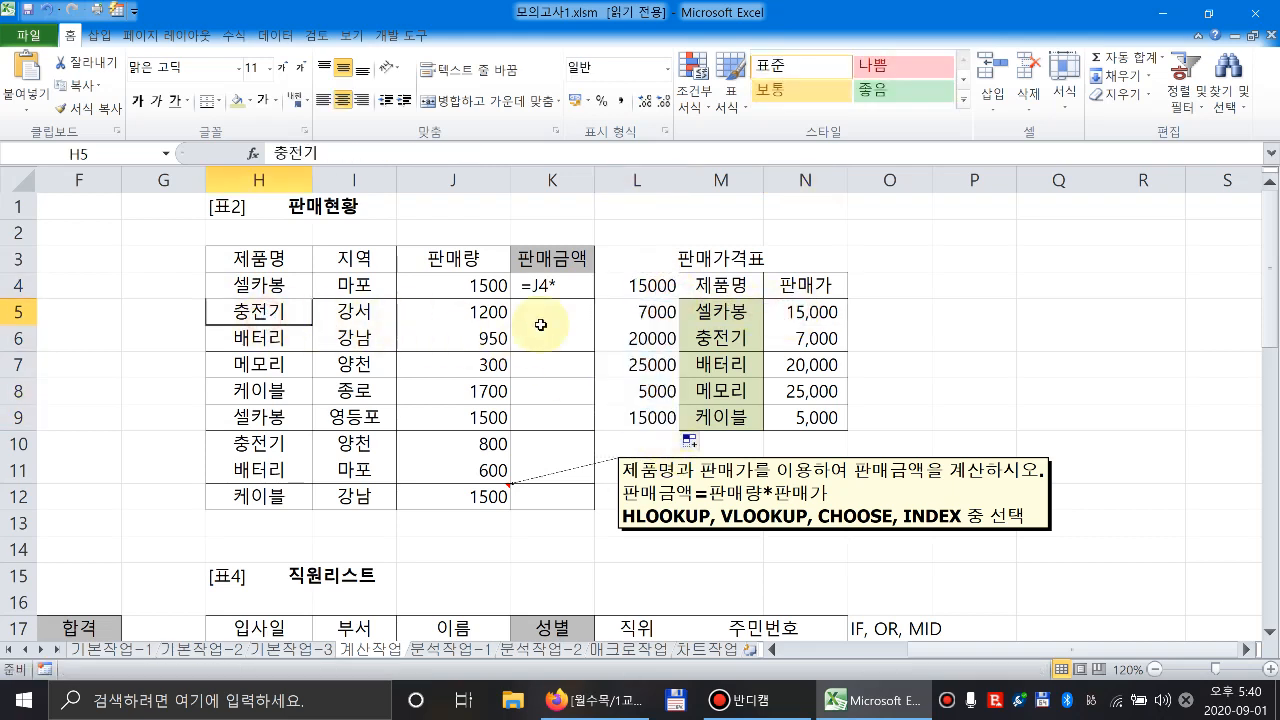
left_click(790, 340)
left_click(640, 312)
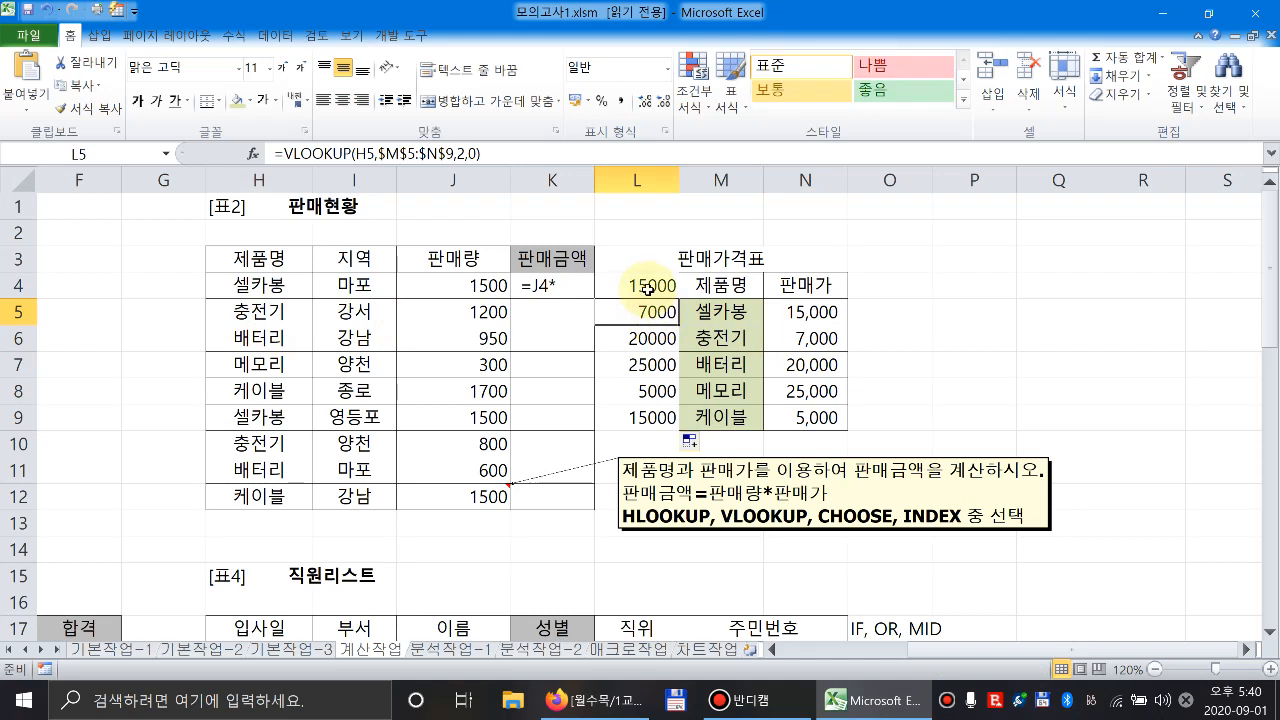
Clear the trial VLOOKUP formulas from L4:L9.
left_click_drag(648, 289, 648, 425)
key("Delete")
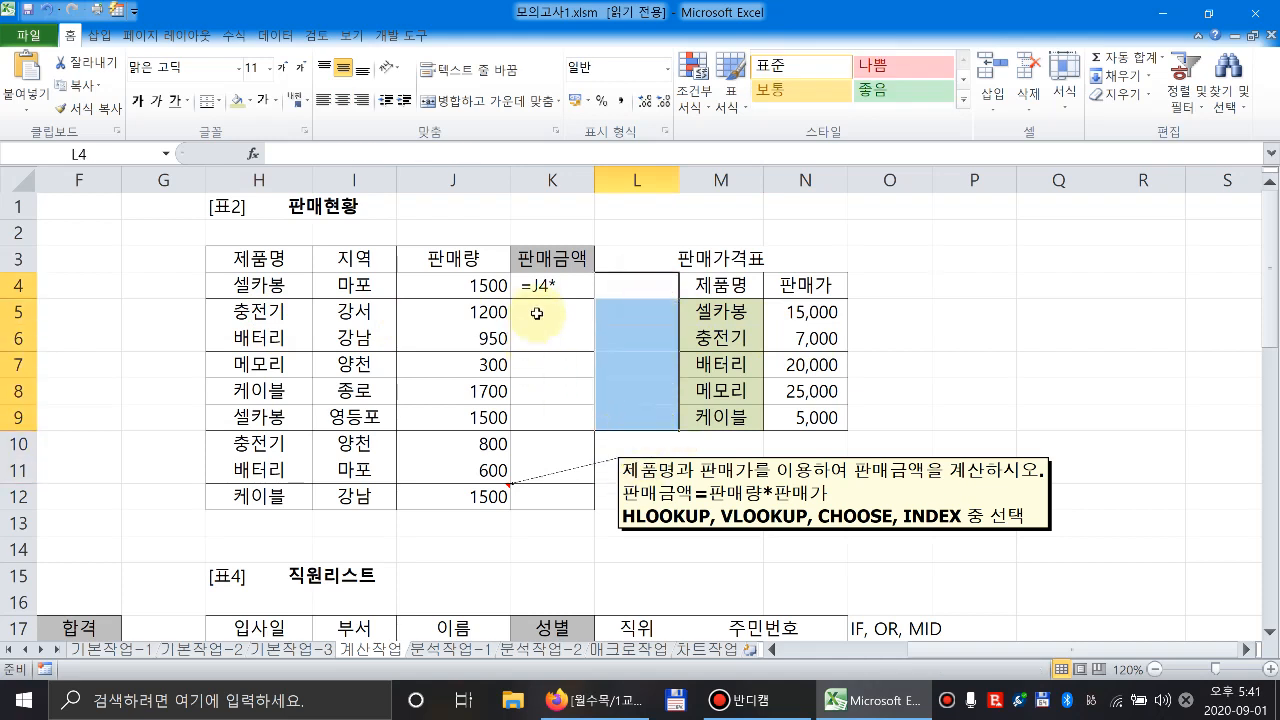
Turn the text in K4 into a live formula and extend it to =J4*VLOOKUP( with H4 as the lookup value.
left_click(525, 285)
double_click(518, 285)
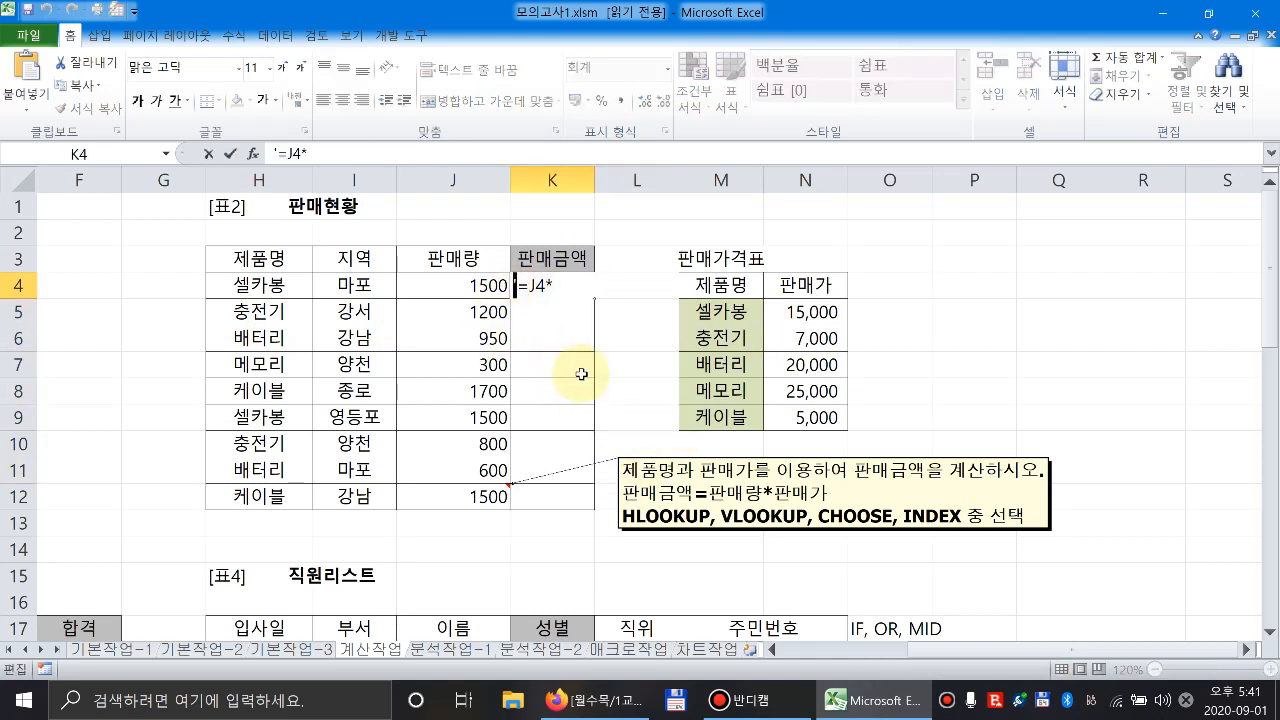
key("BackSpace")
key("End")
type("ㅍ")
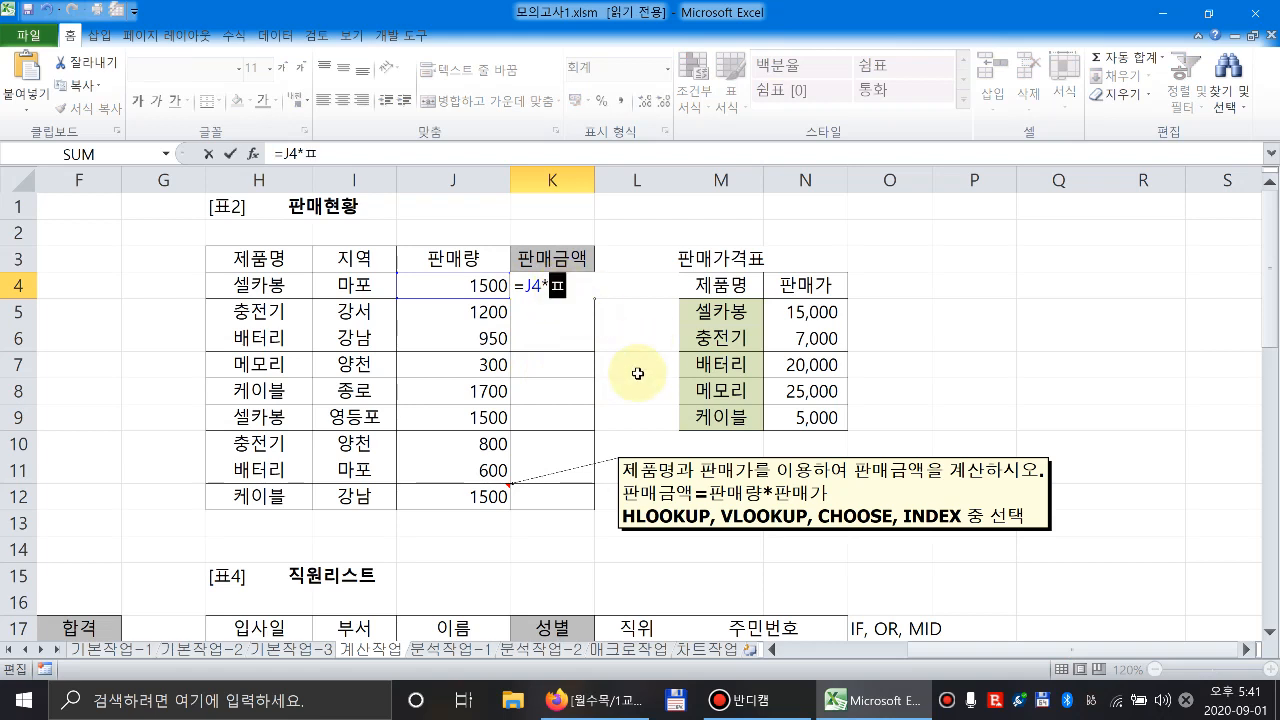
type("VL")
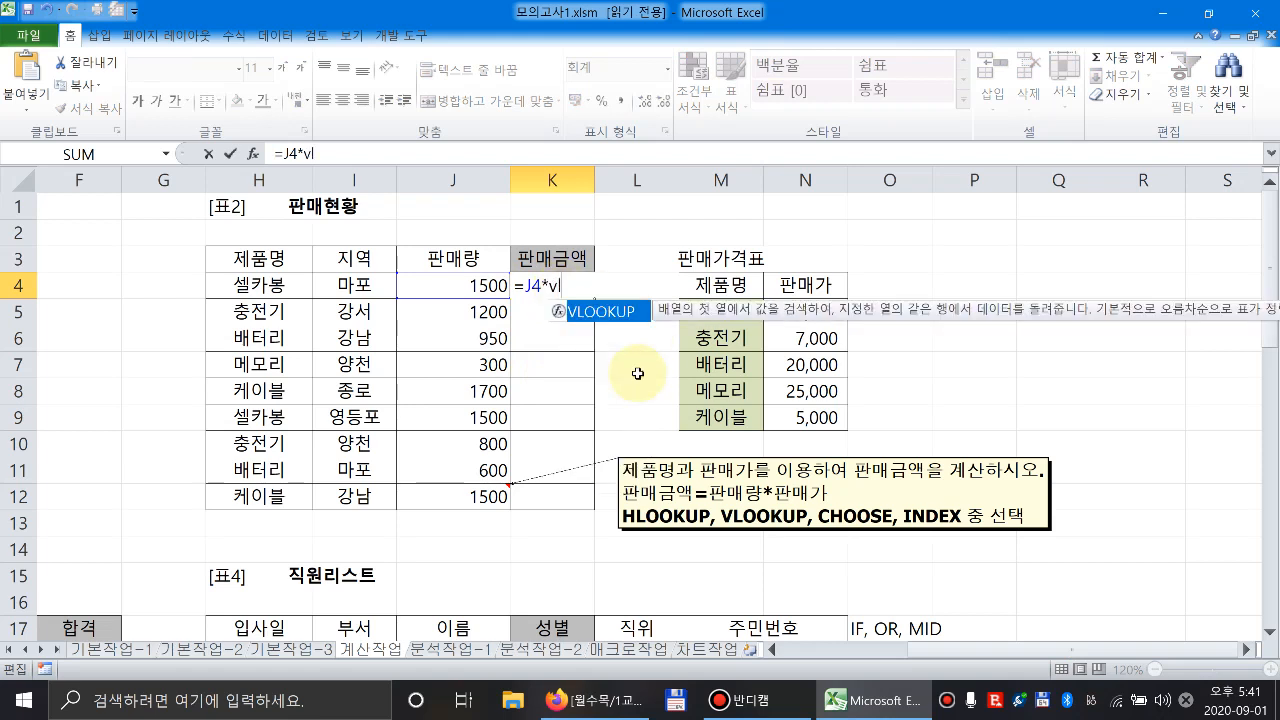
key("Tab")
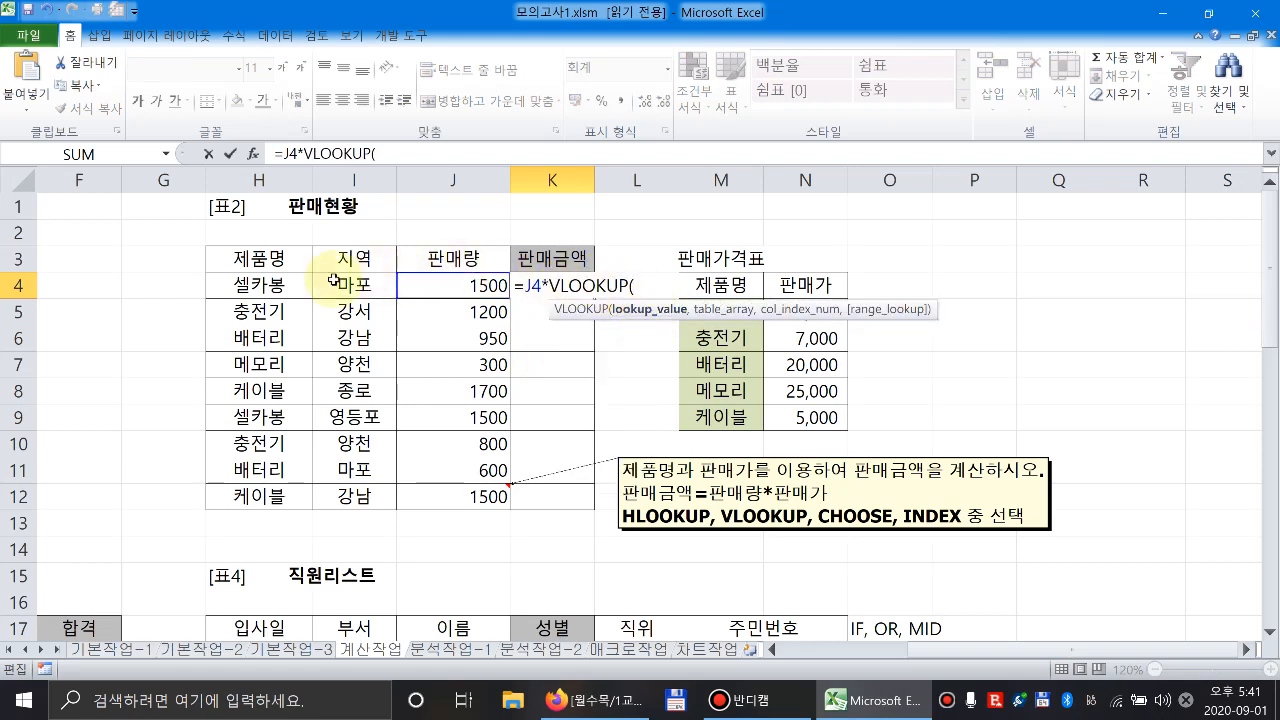
left_click(276, 285)
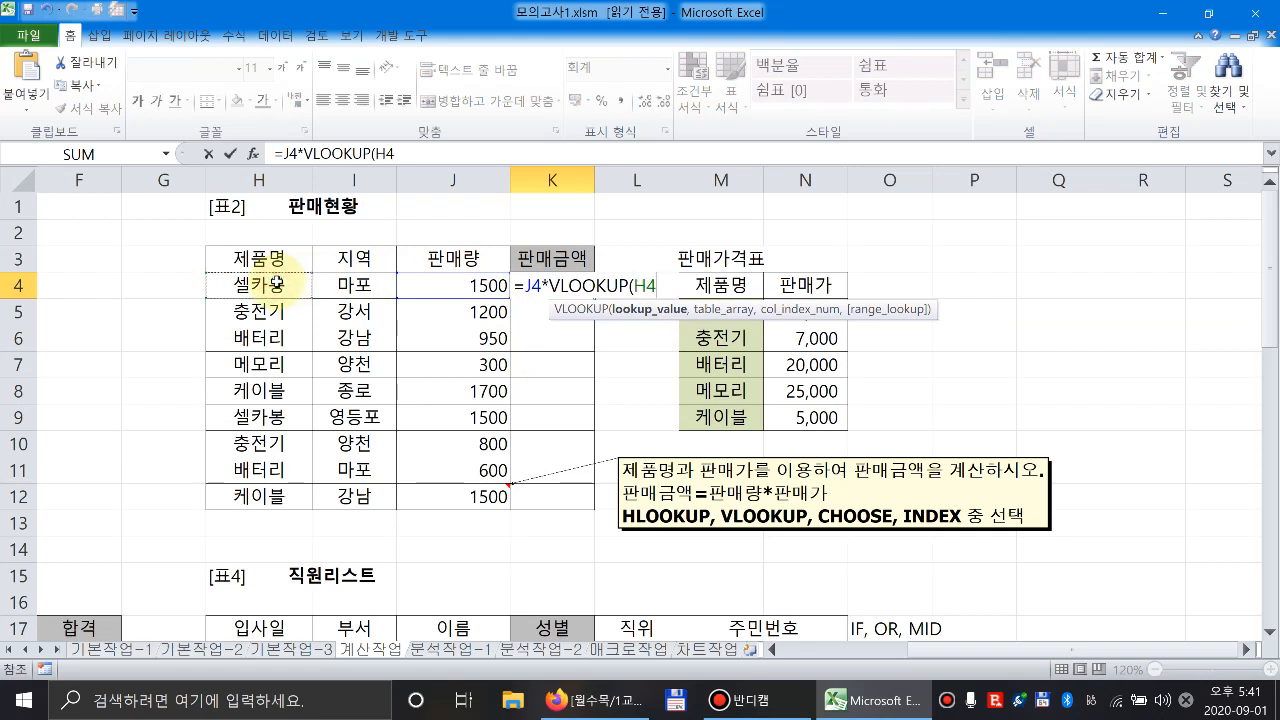
type(",")
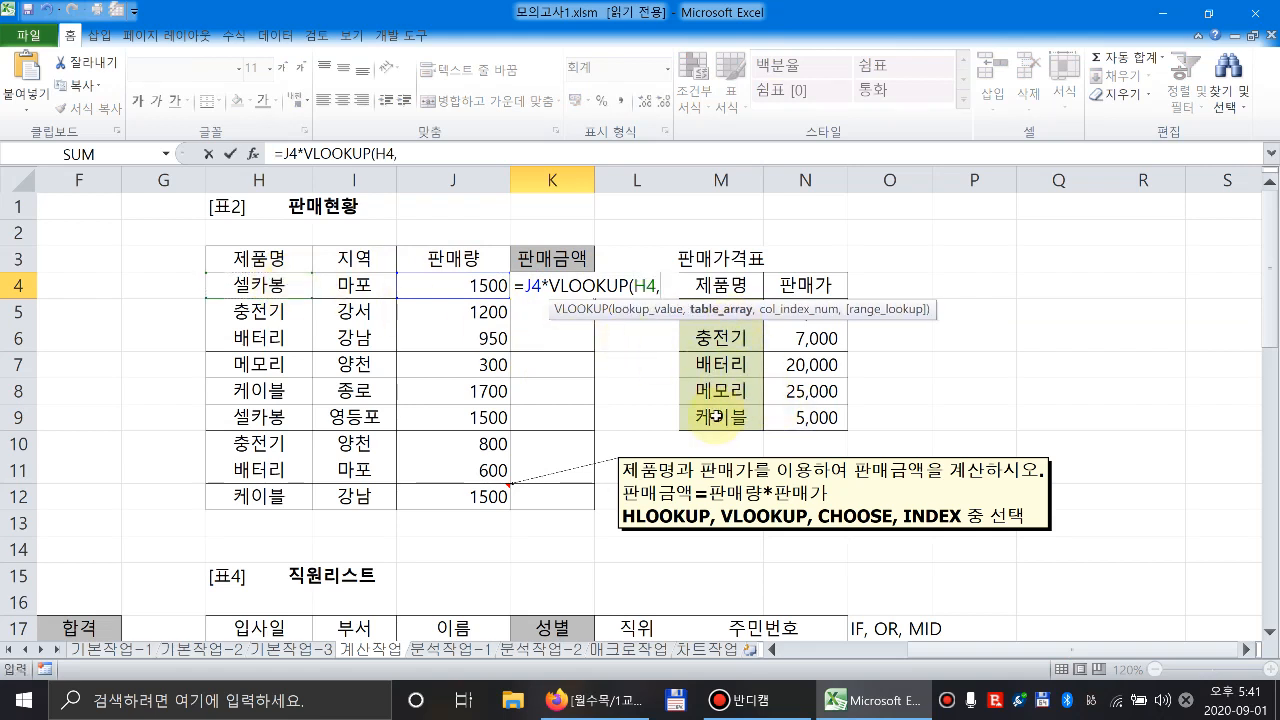
Set the K4 VLOOKUP's table array to the absolute range $M$5:$N$9.
left_click(449, 153)
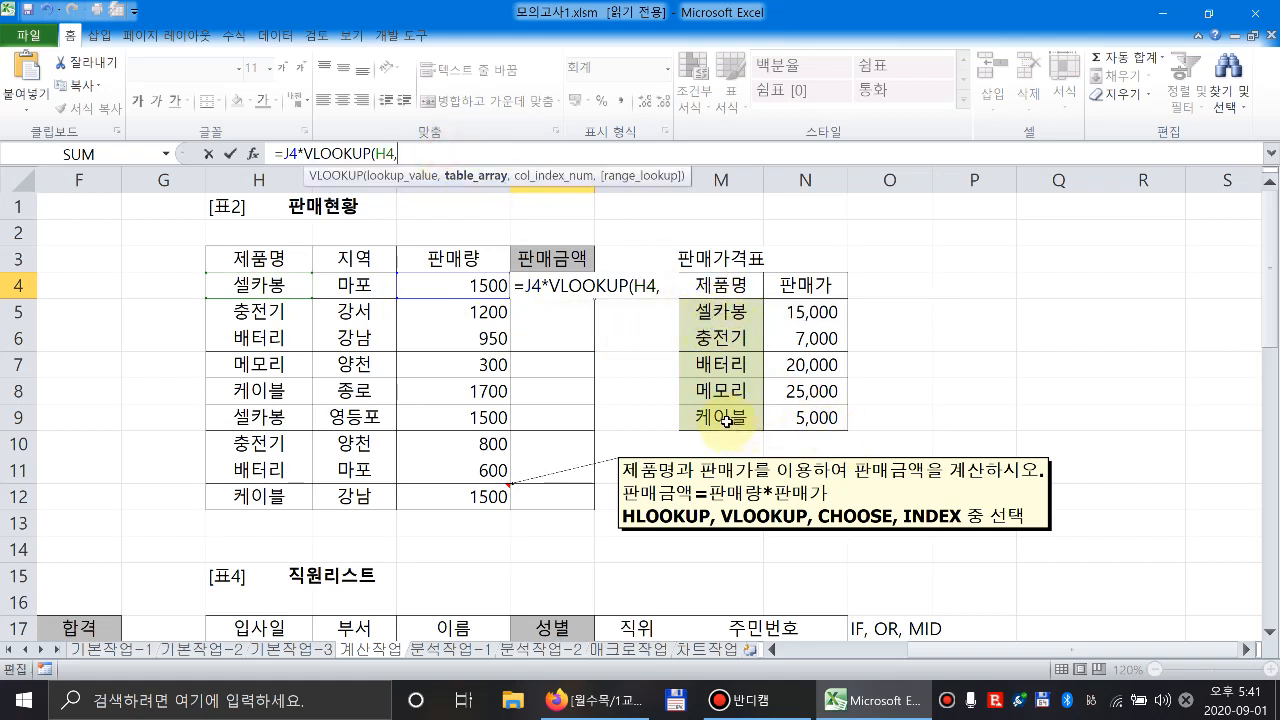
left_click_drag(815, 420, 724, 312)
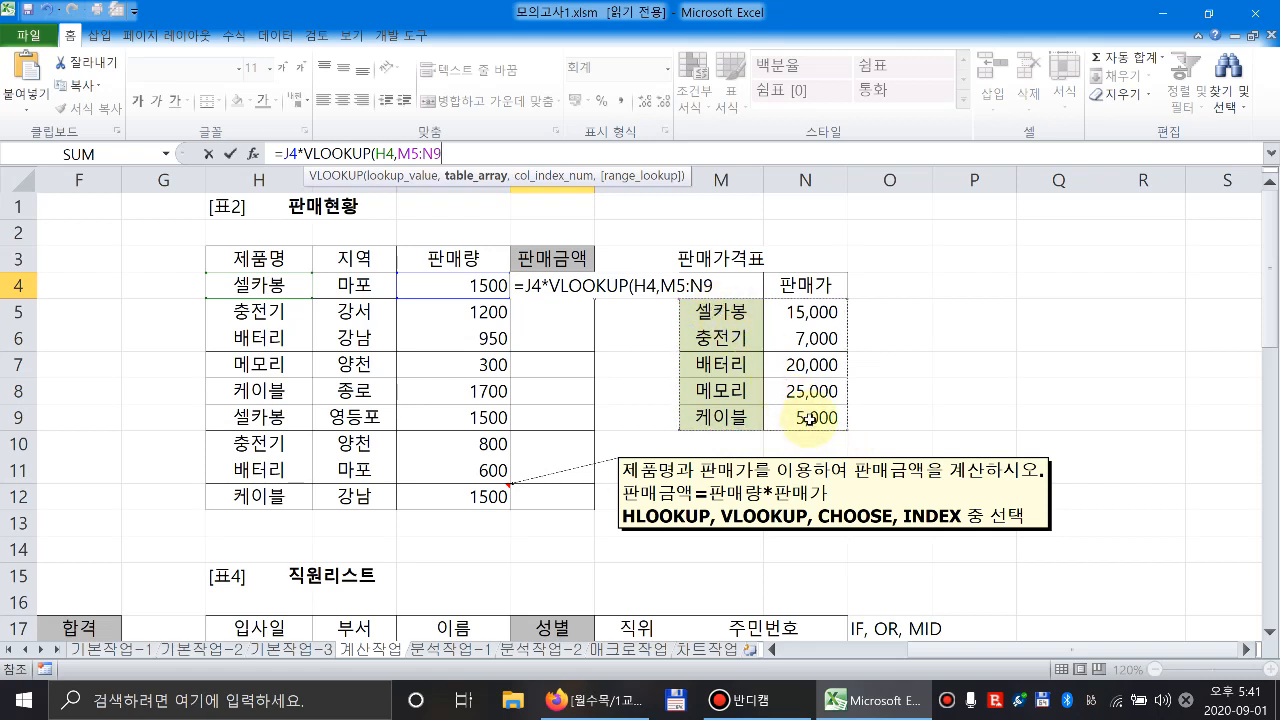
left_click_drag(805, 418, 725, 312)
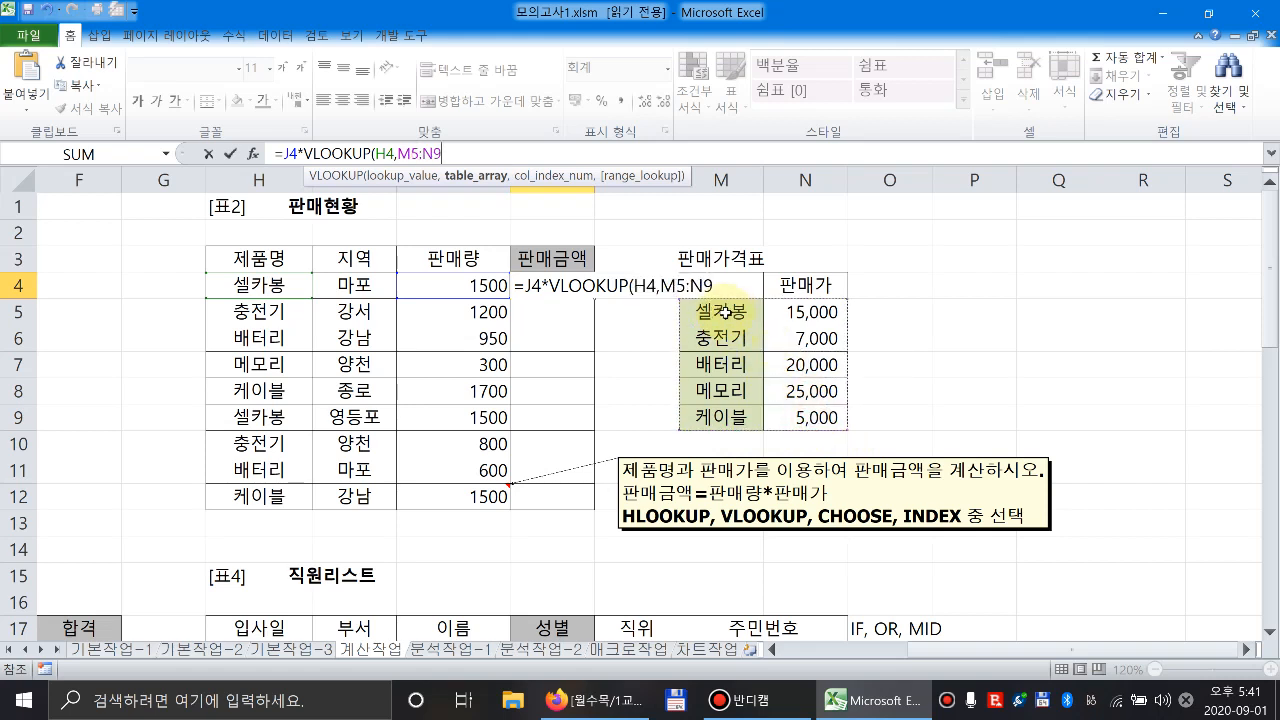
key("F4")
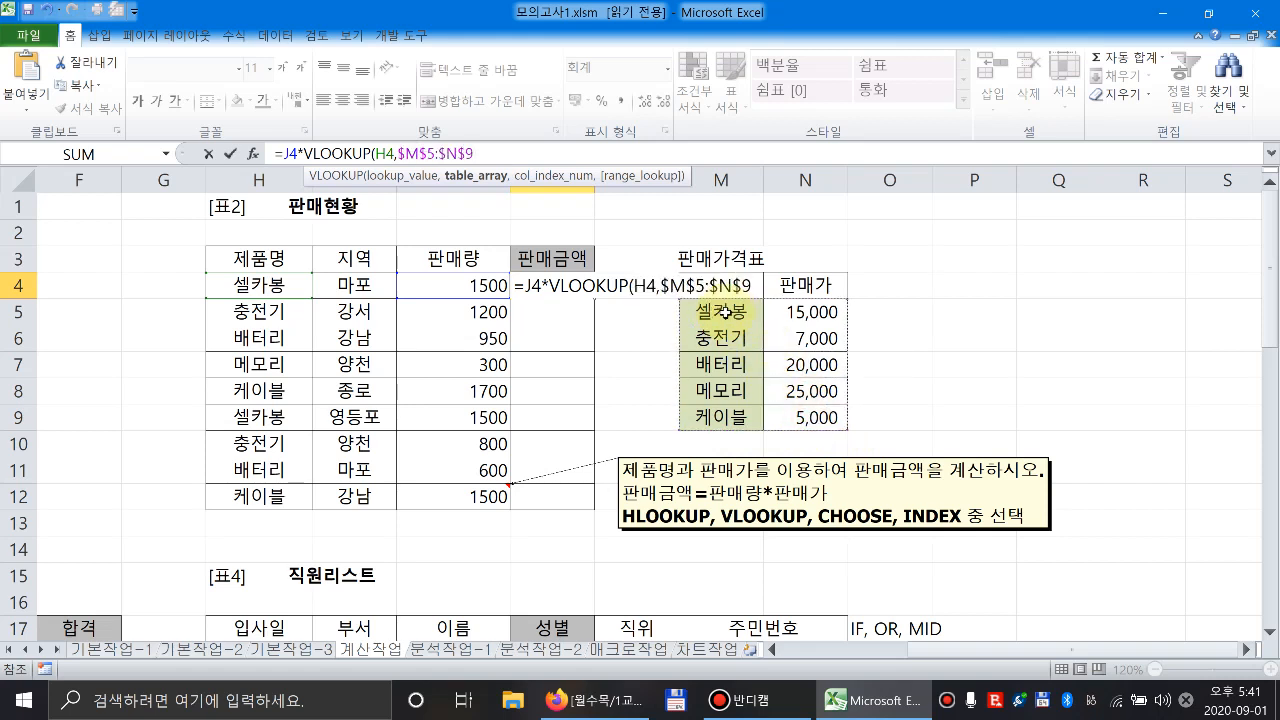
type(",")
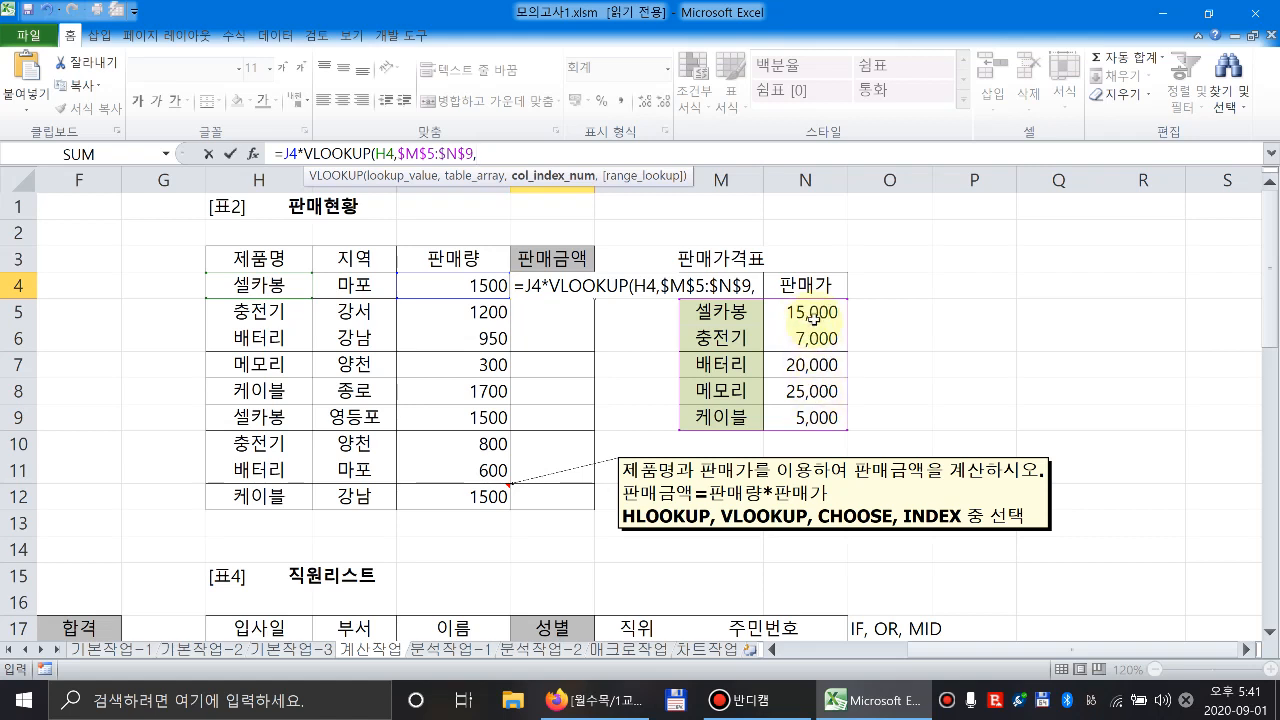
Complete the K4 VLOOKUP with column index 2 and exact match 0, and enter the formula.
type("2,")
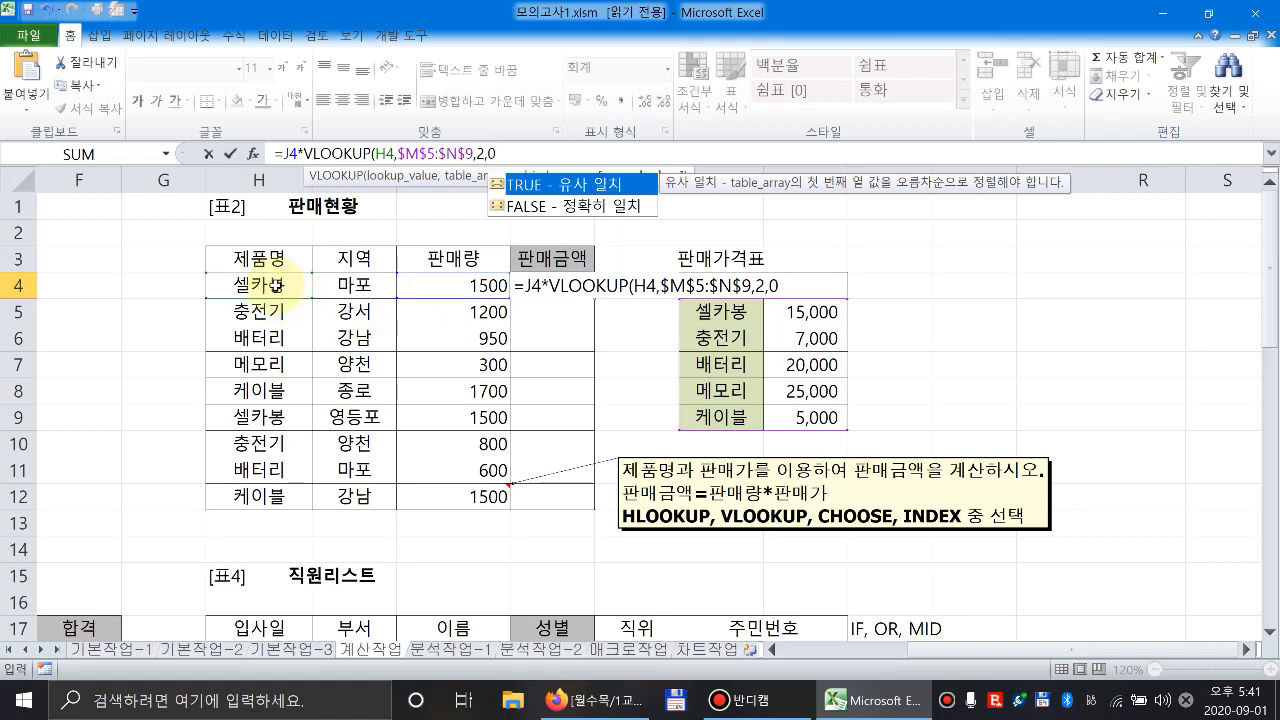
type("0)")
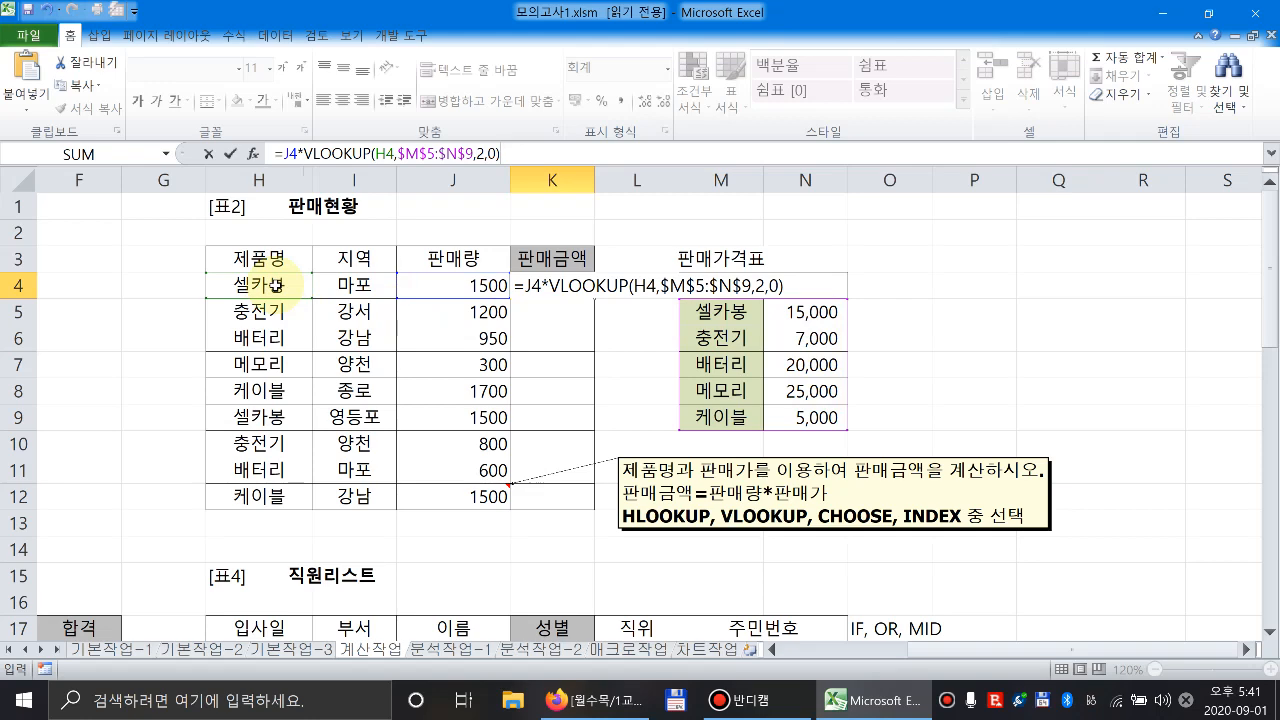
key("Return")
Check K4 against its 판매량 and 판매가, and fill the 판매금액 formula down to K12.
left_click(455, 286)
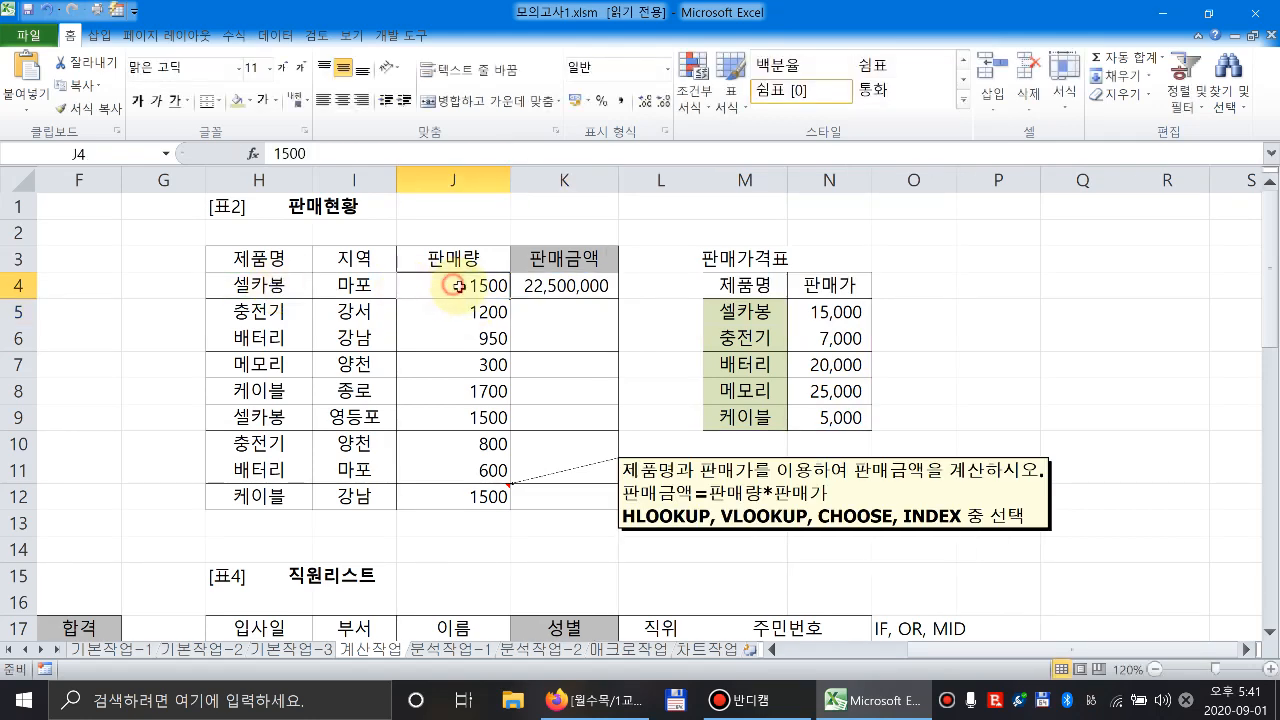
left_click(826, 312)
left_click(604, 290)
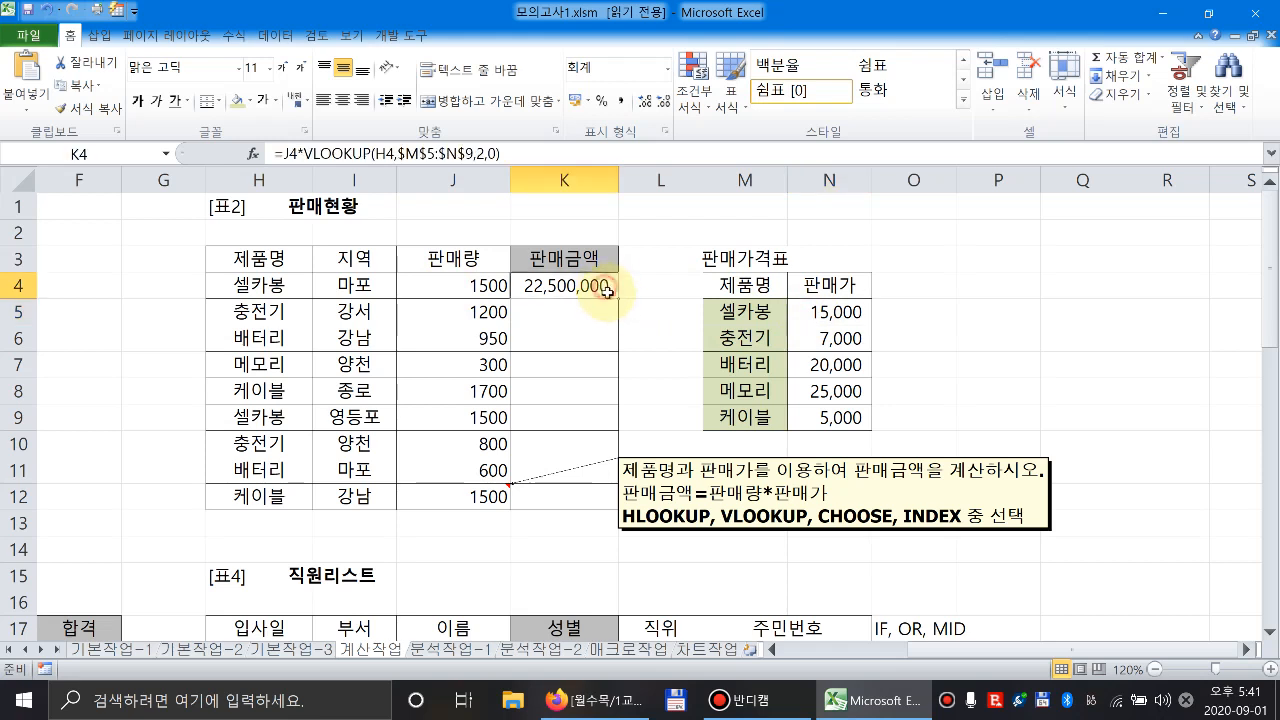
left_click_drag(620, 298, 598, 508)
left_click(603, 364)
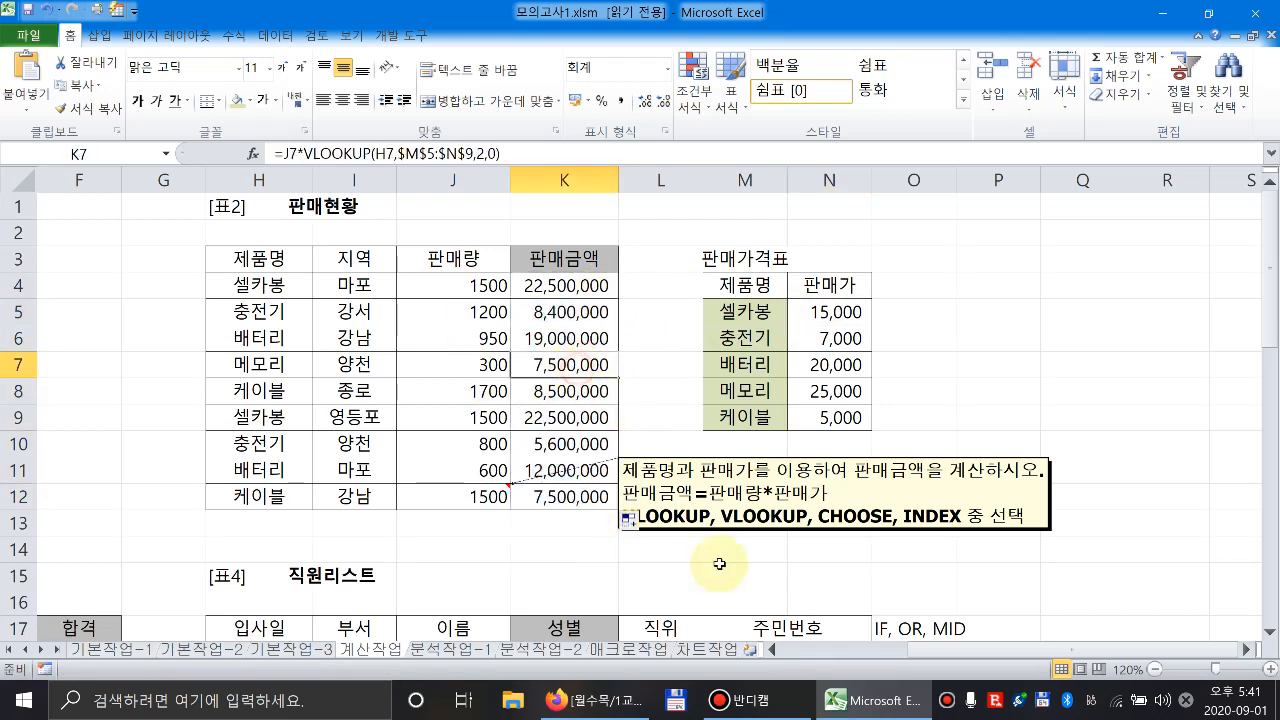
Examine the 합격 condition note in 표3, and return to 표2's 판매금액 note and 판매가격표.
left_click(935, 655)
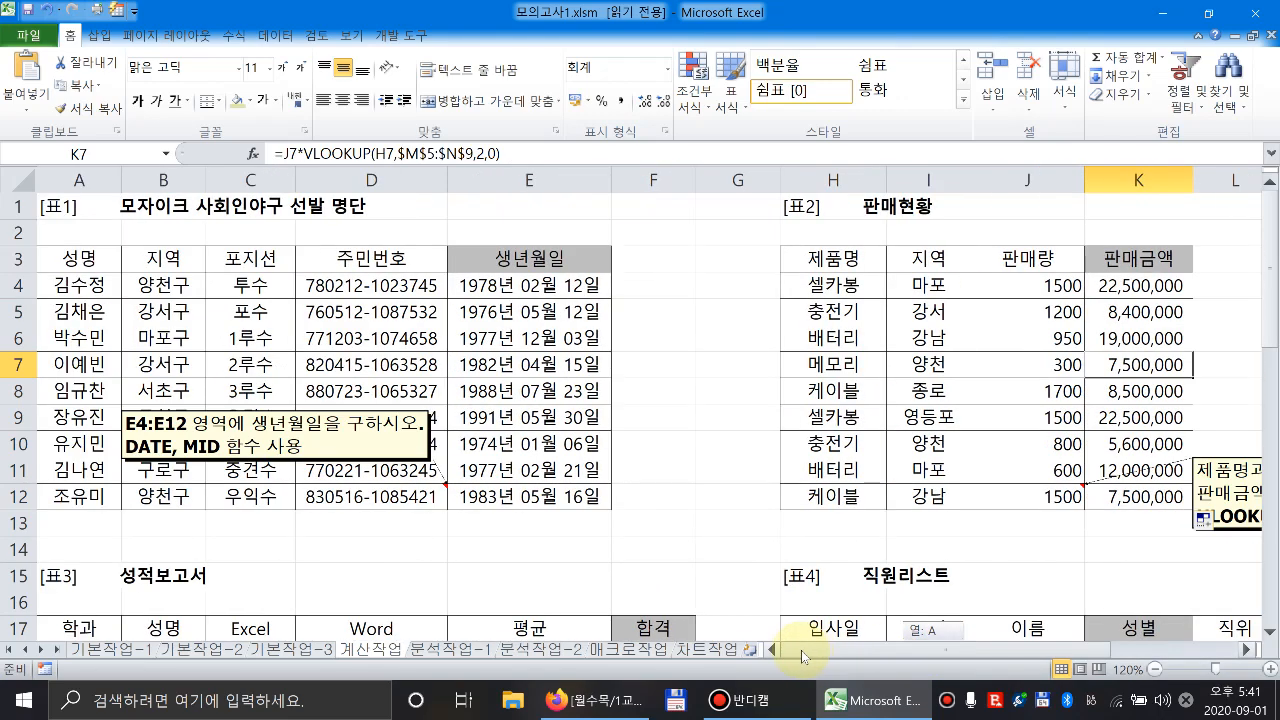
scroll(550, 465, "down", 3)
scroll(550, 465, "down", 2)
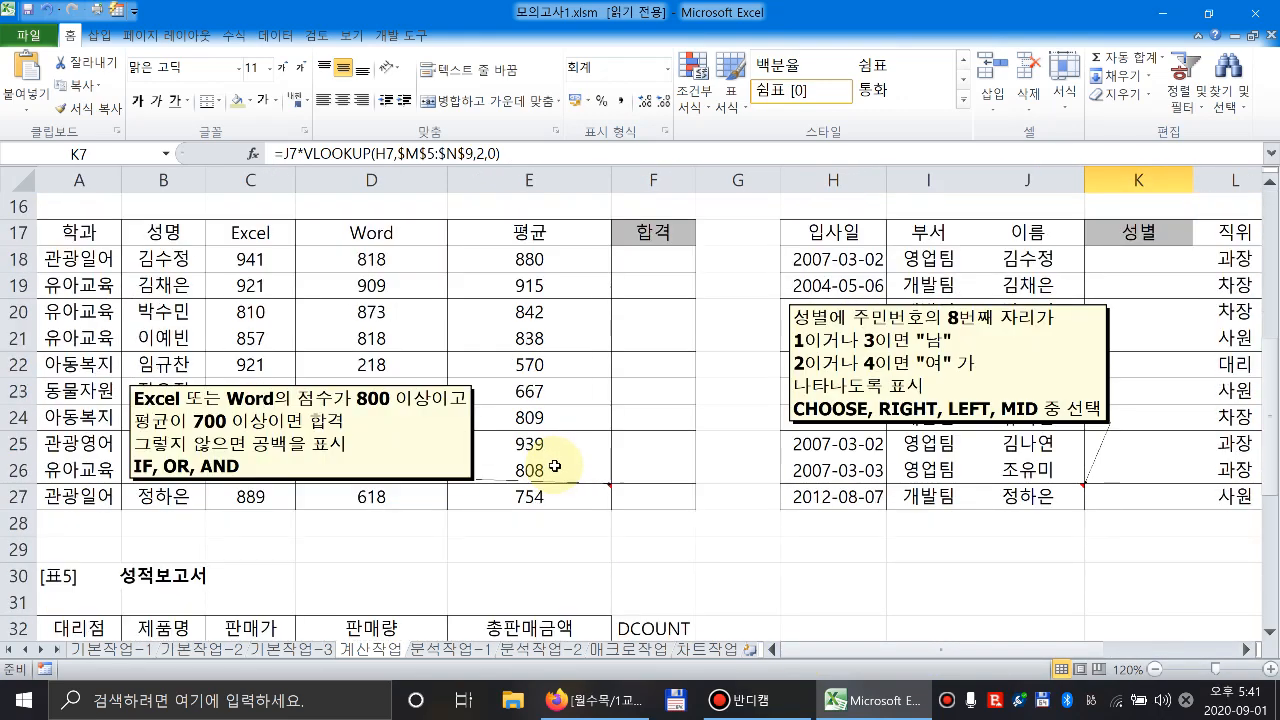
left_click(655, 259)
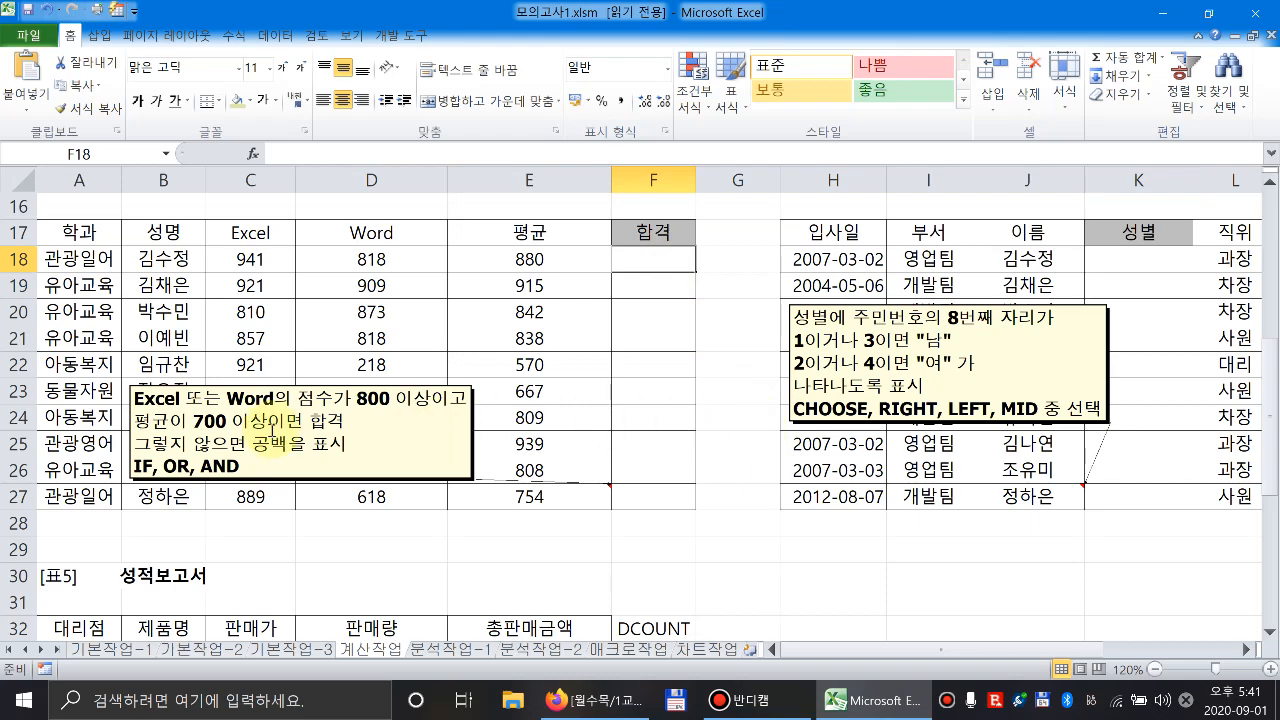
scroll(800, 475, "up", 5)
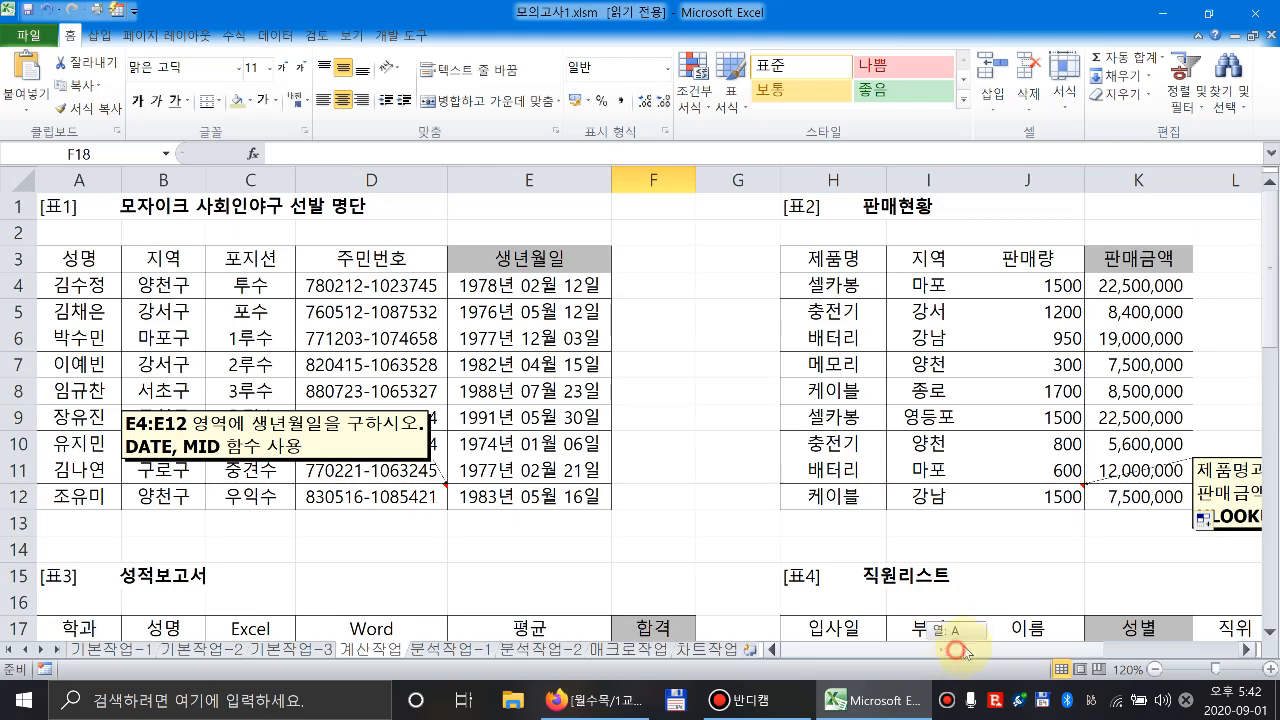
left_click_drag(955, 653, 1127, 648)
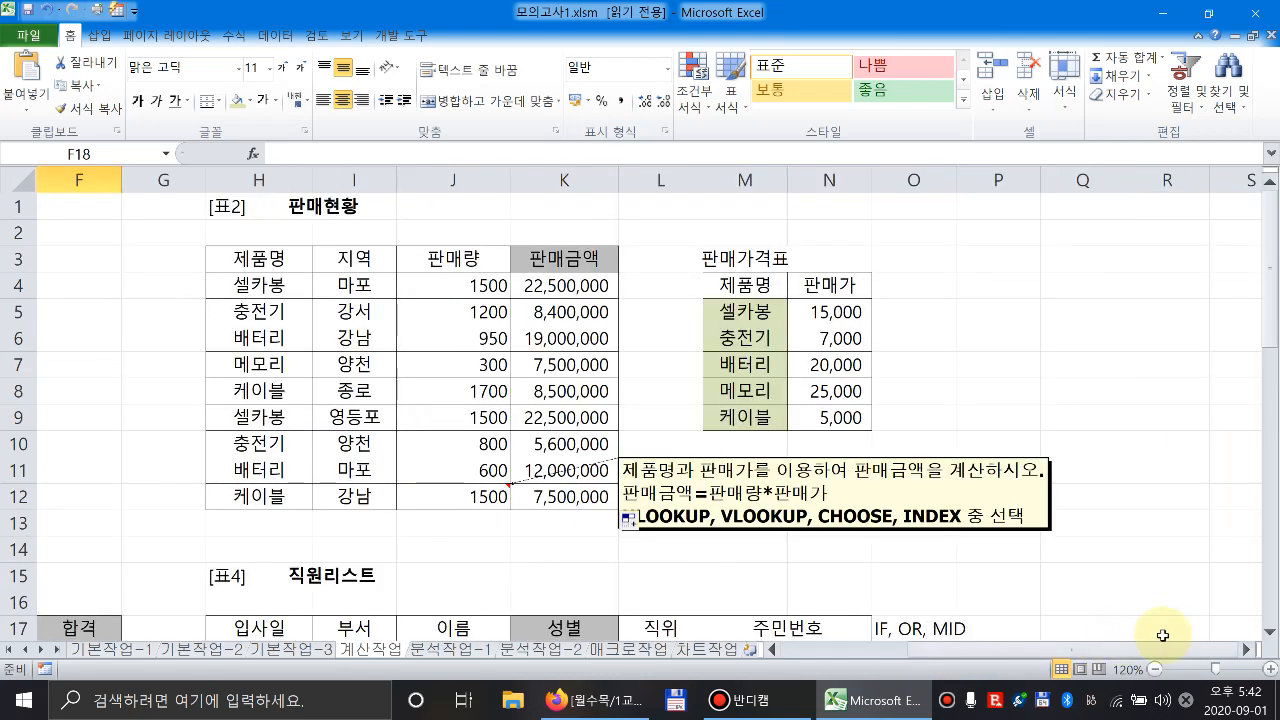
left_click(1247, 649)
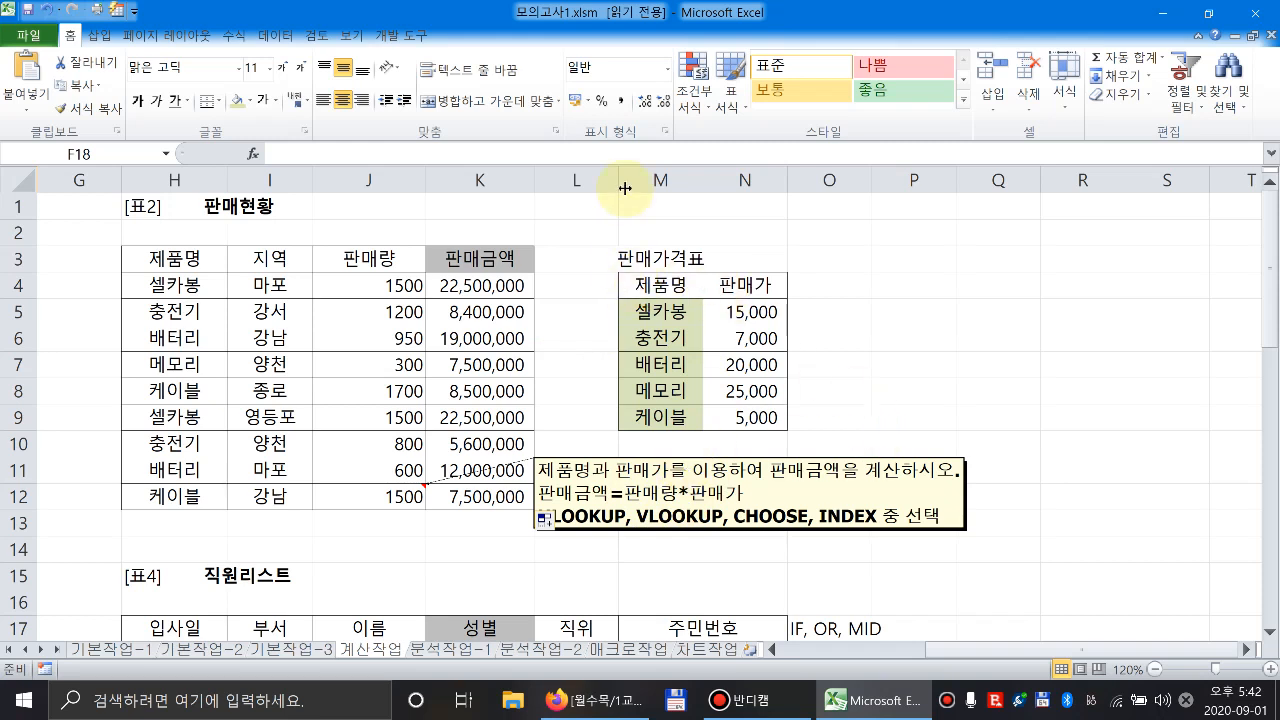
Start a comparison formula in L4 that multiplies J4 by an IF function.
left_click(560, 287)
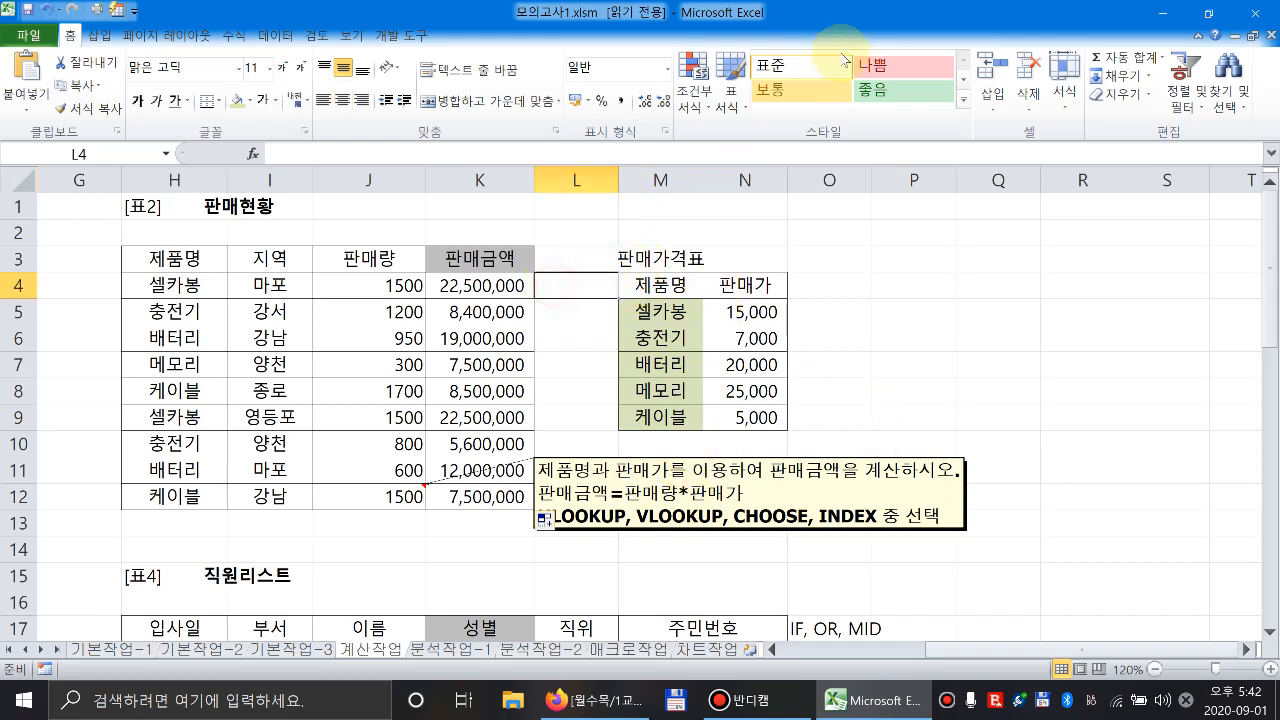
type("=")
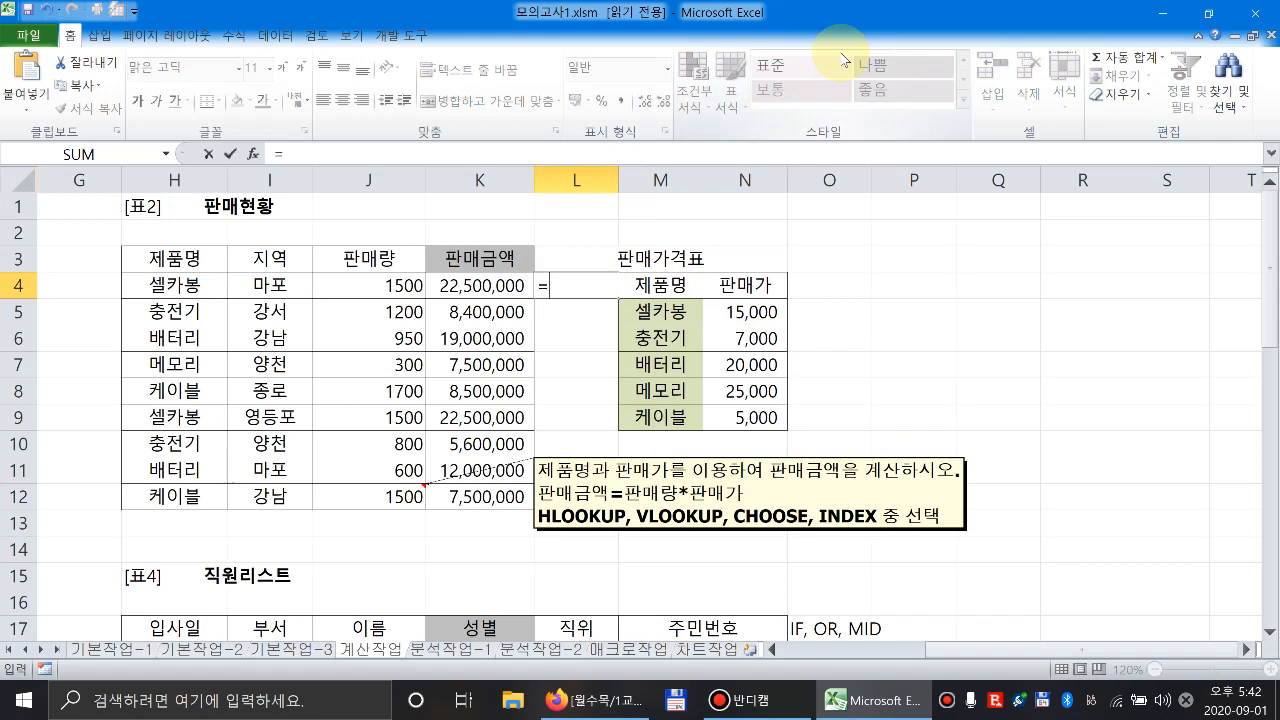
key("Left")
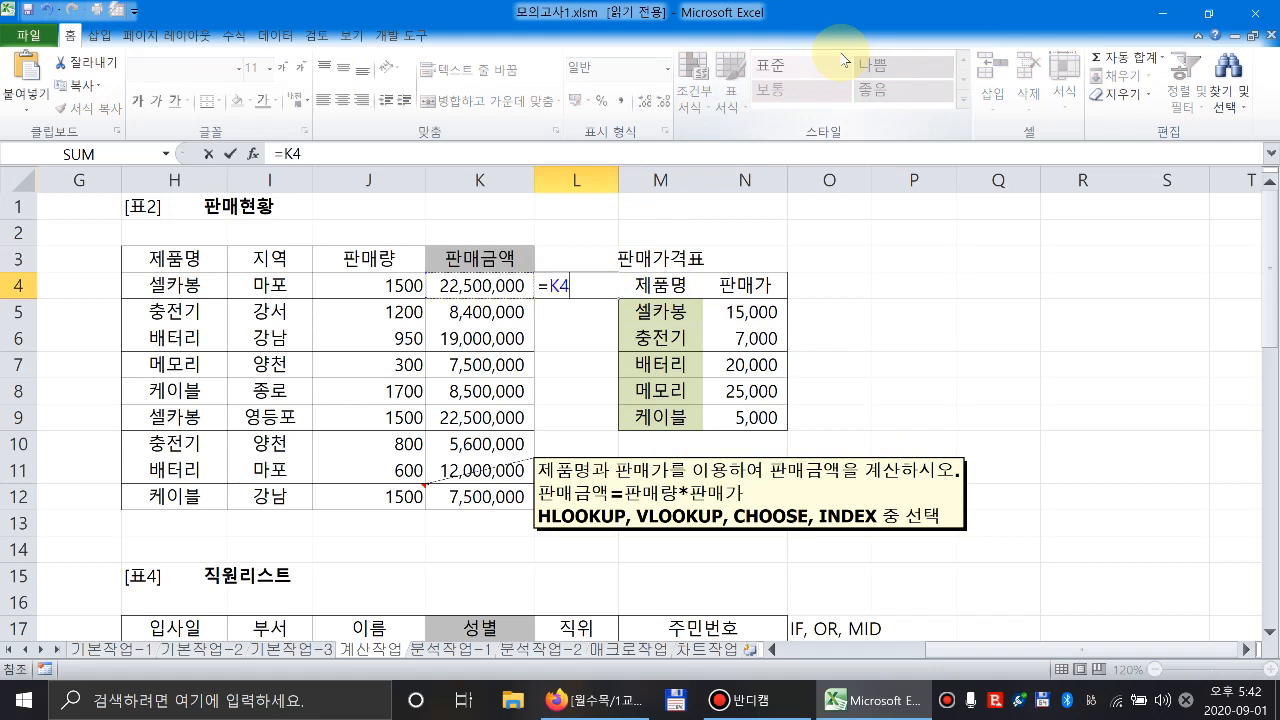
key("Left")
type("*ㅑ")
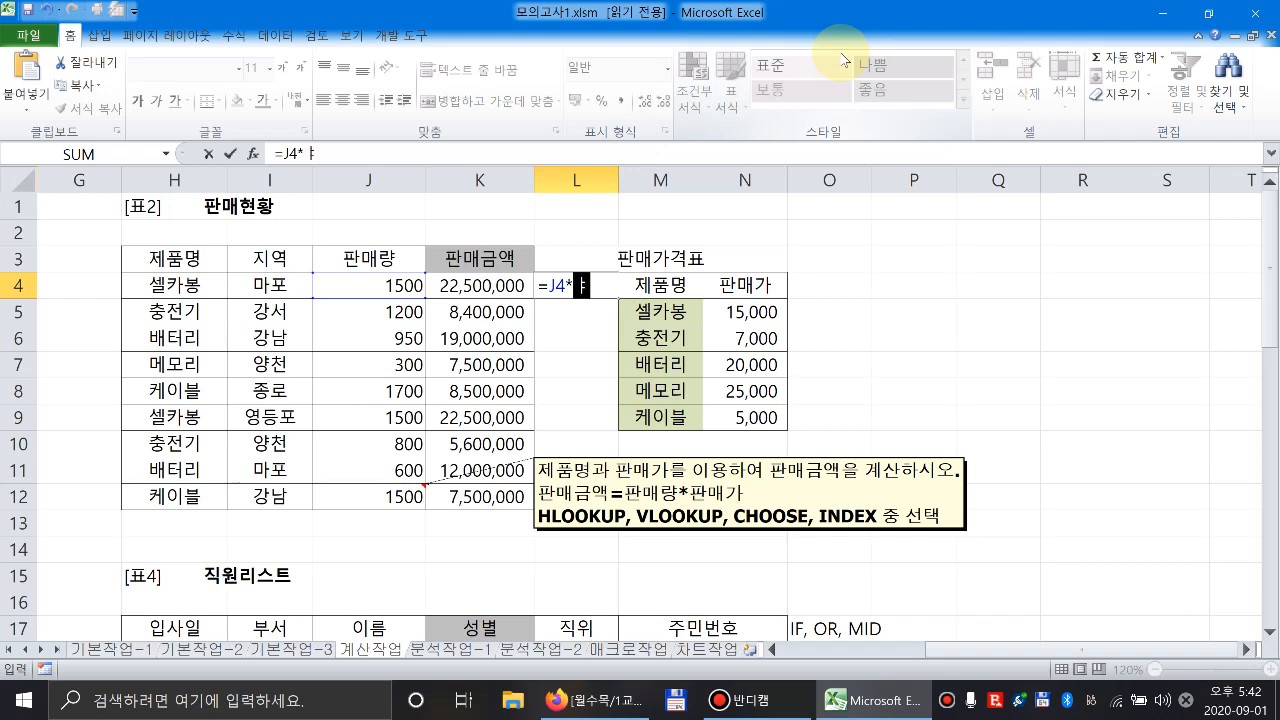
type("if(")
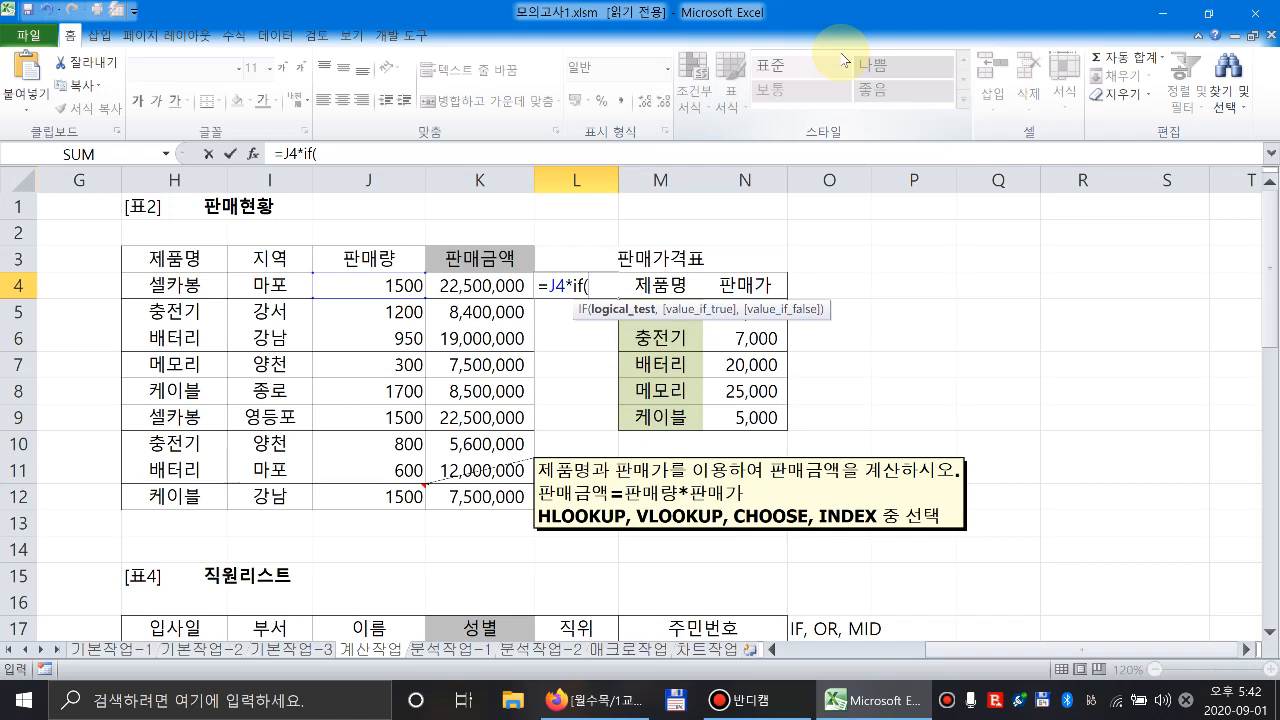
Set the L4 IF condition to H4="셀카봉" with 15000 as the value if true.
key("Left")
key("Left")
key("Left")
key("Left")
type("=")
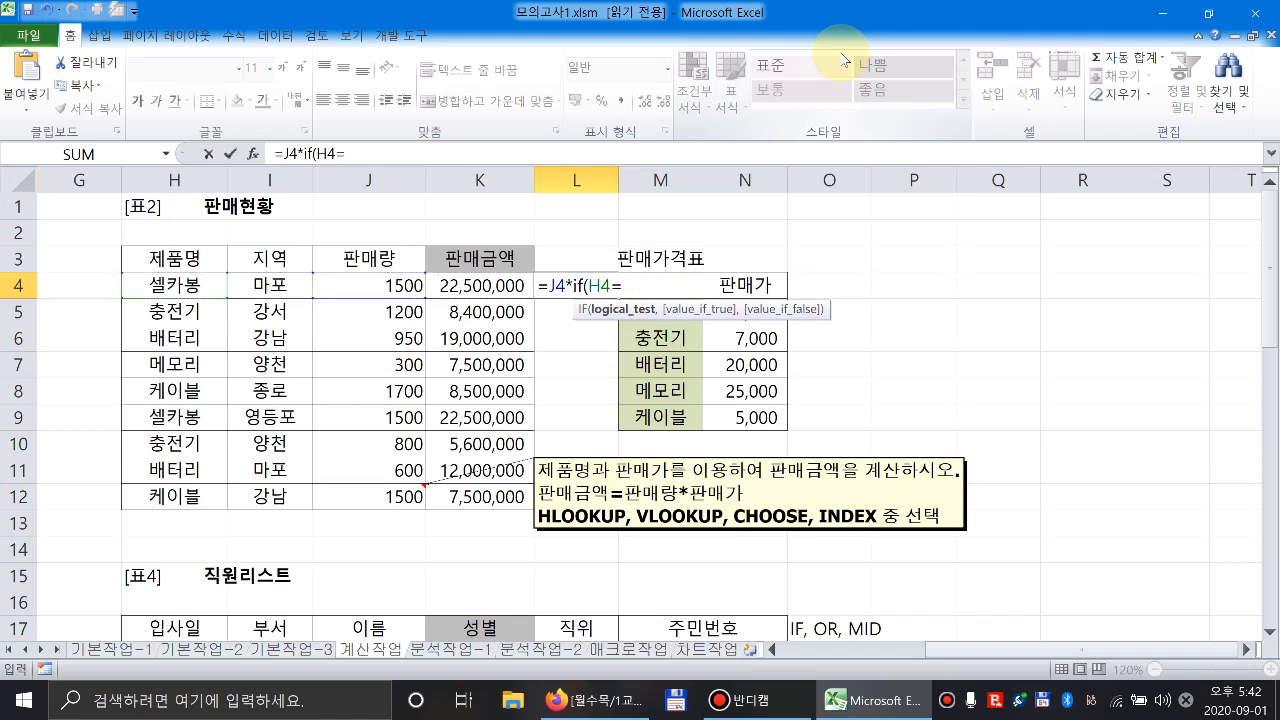
type("\"셀카봉\",")
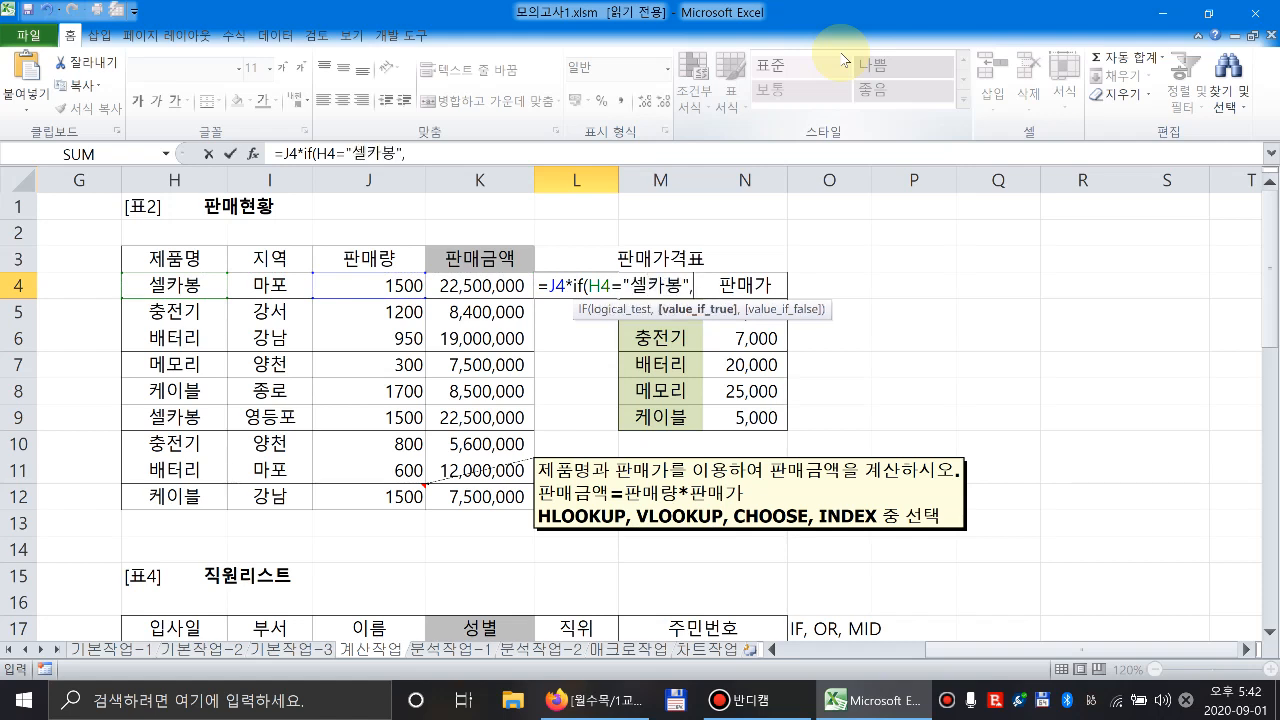
left_click(455, 162)
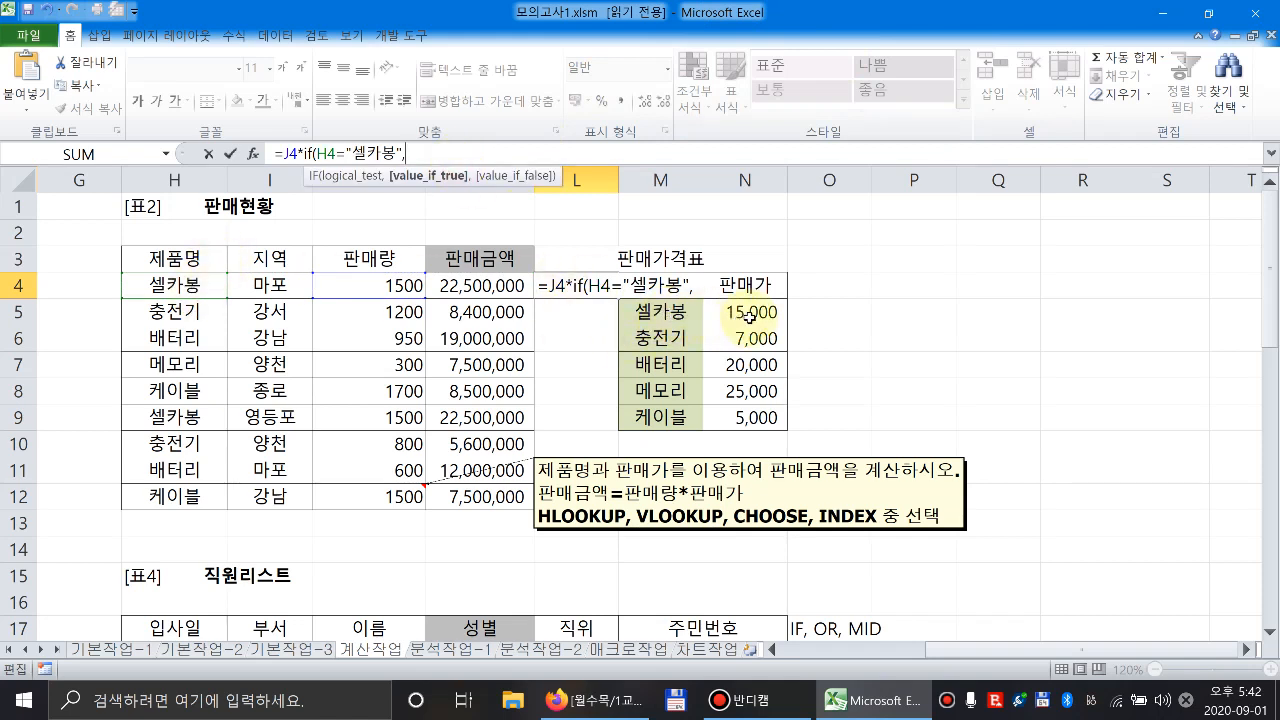
type("15000,")
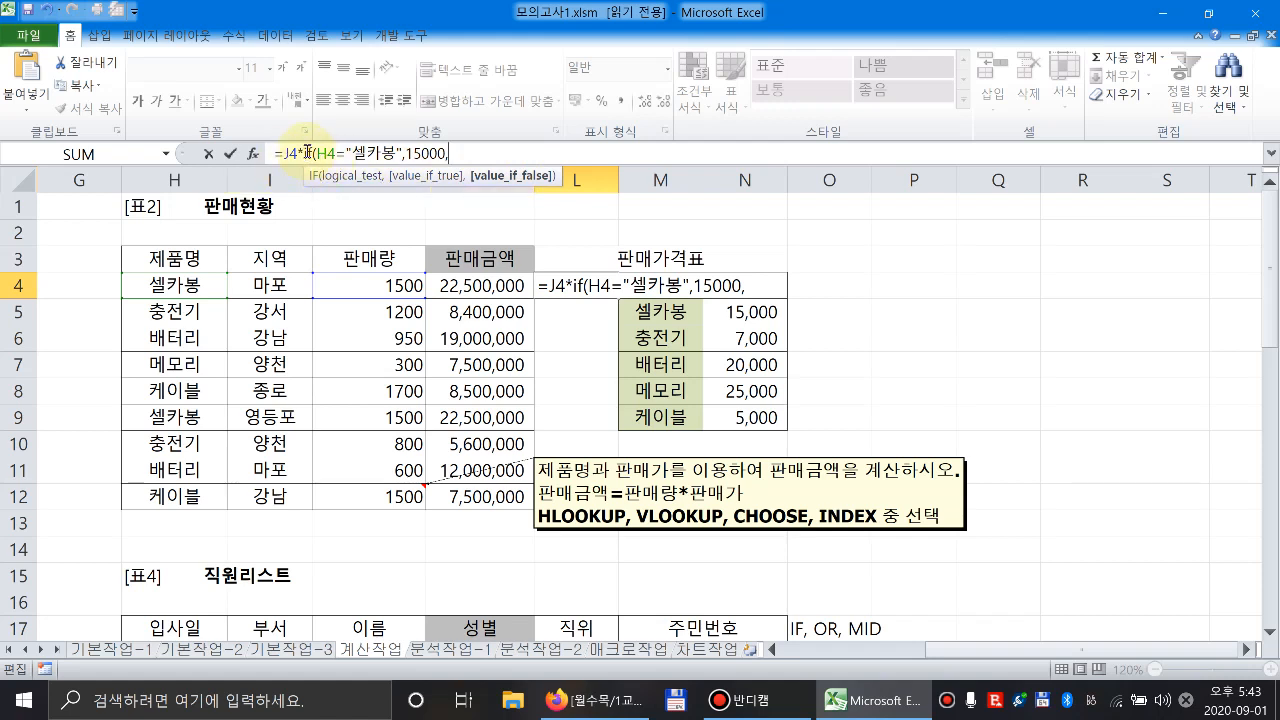
Nest a second IF in the L4 formula as its value if false, with condition H4="충전기" and value 7000.
left_click_drag(304, 153, 482, 161)
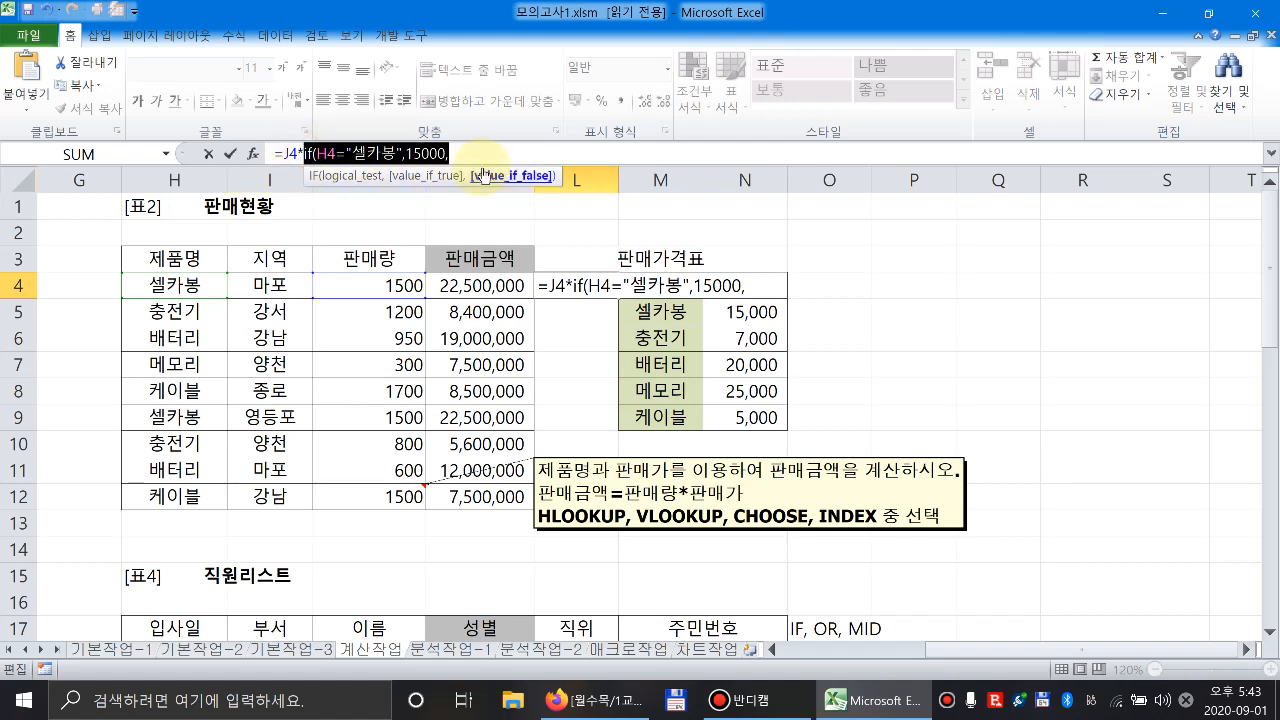
key("ctrl+c")
left_click(484, 156)
key("ctrl+v")
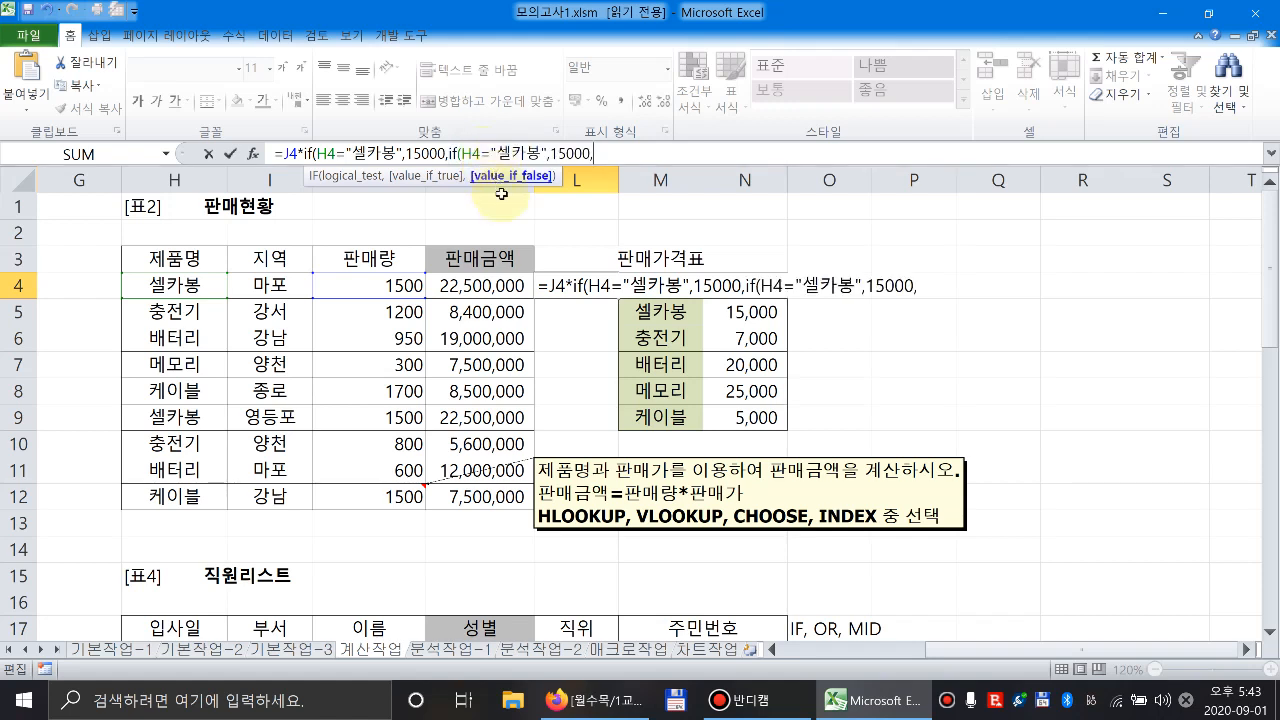
double_click(451, 153)
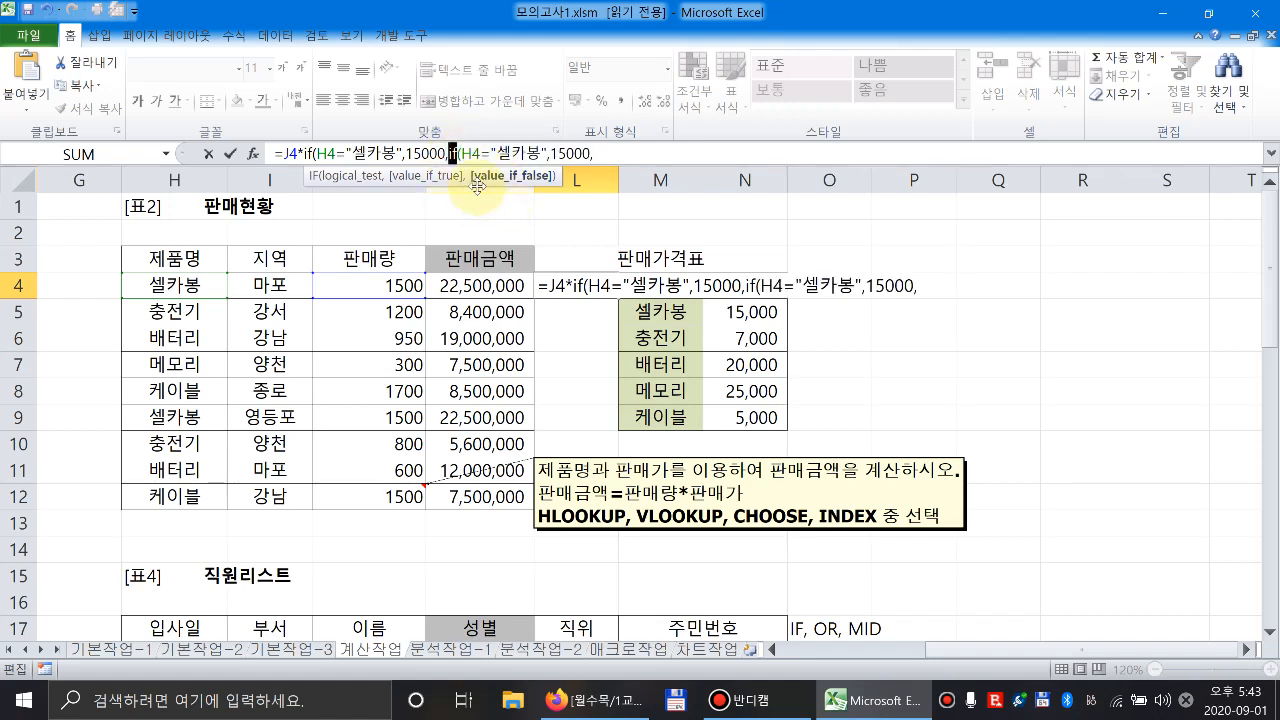
left_click_drag(499, 153, 541, 153)
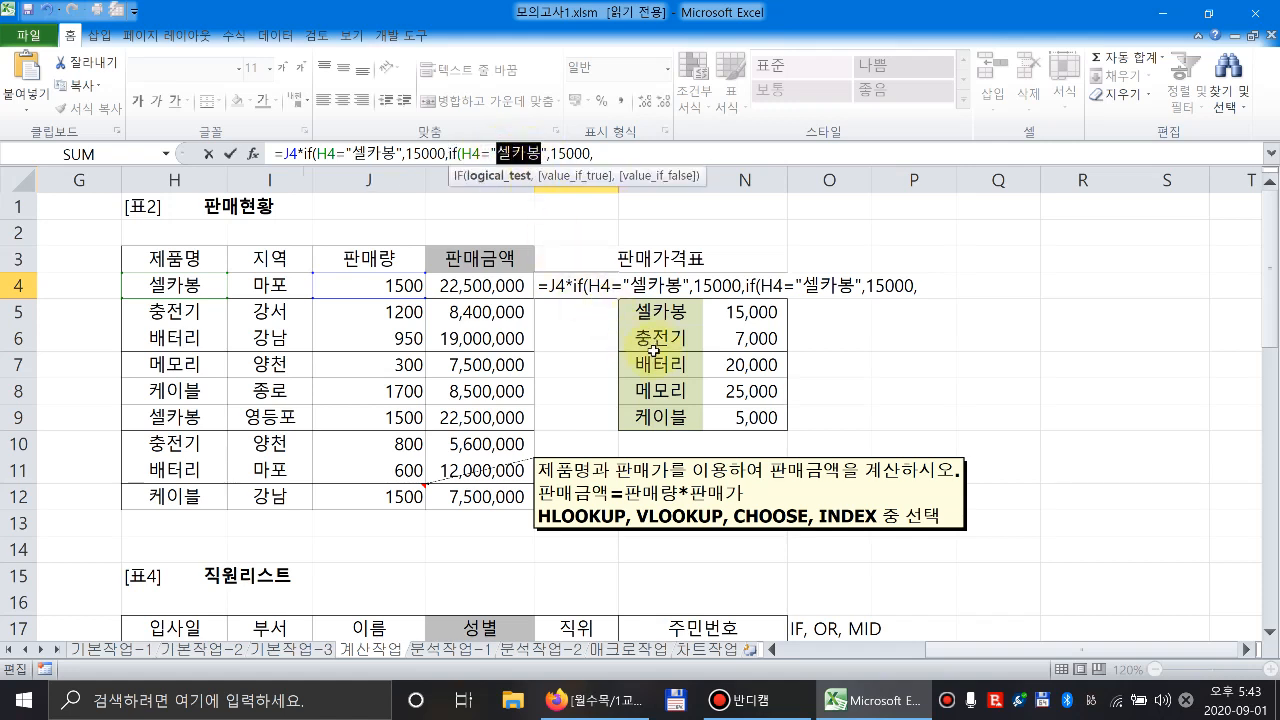
type("충전기")
left_click(573, 185)
type("7")
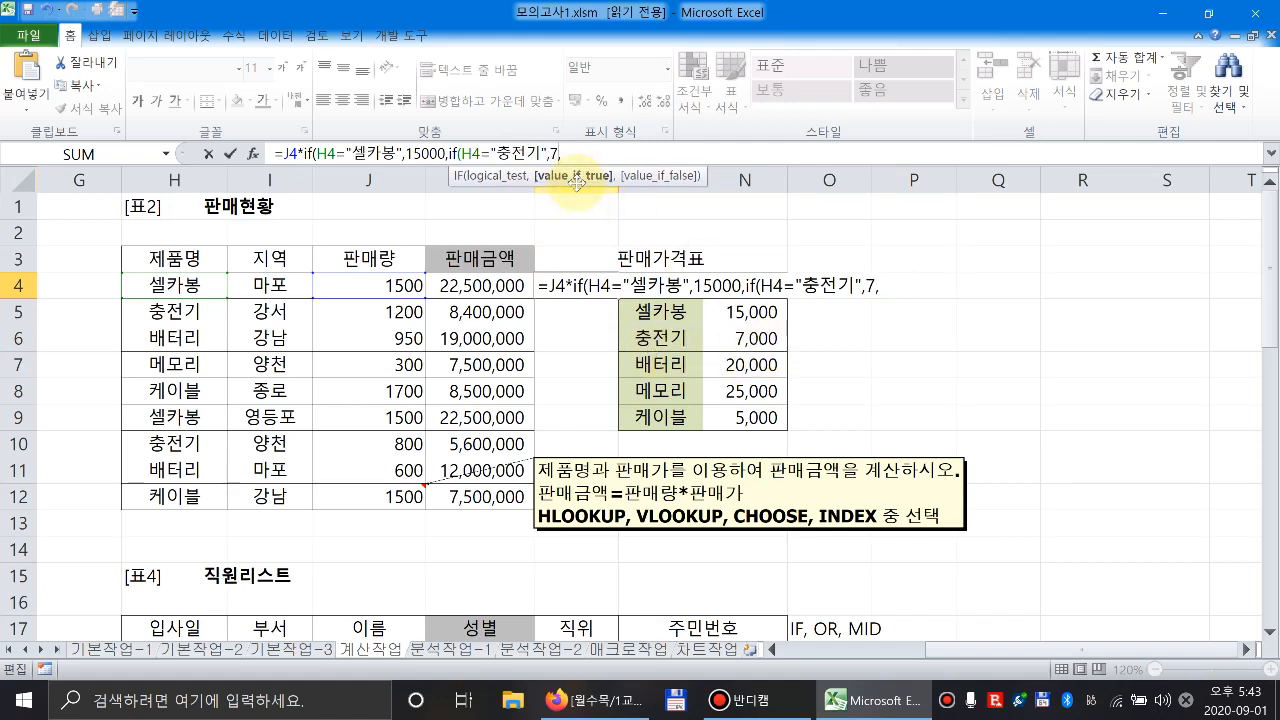
type("000")
left_click(660, 176)
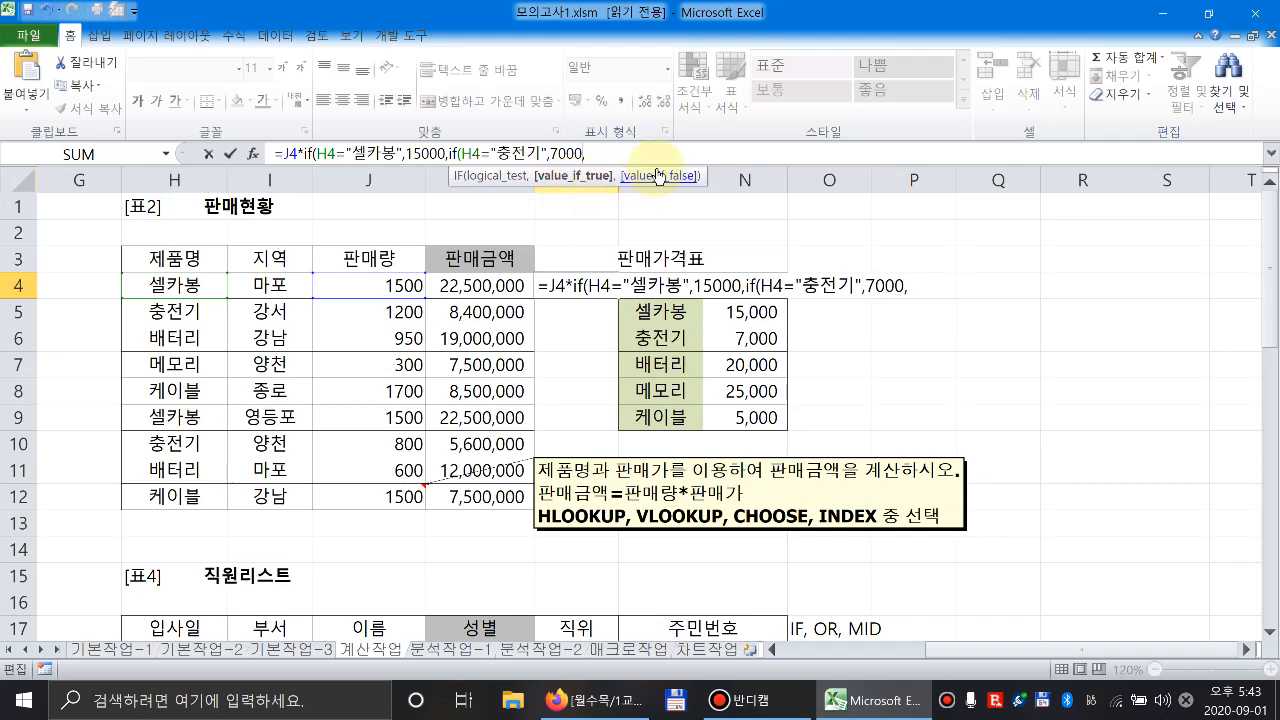
Add a third nested IF to the L4 formula, with condition H4="배터리" and value 20000.
right_click(609, 154)
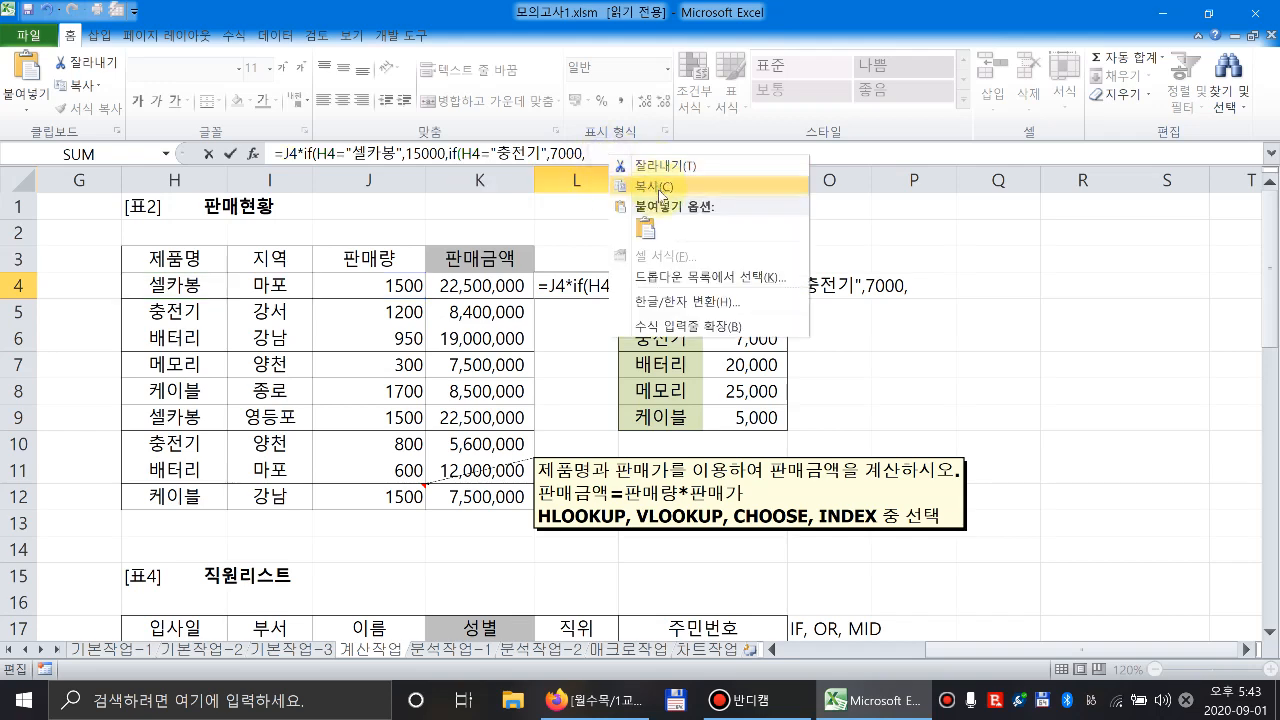
left_click(648, 229)
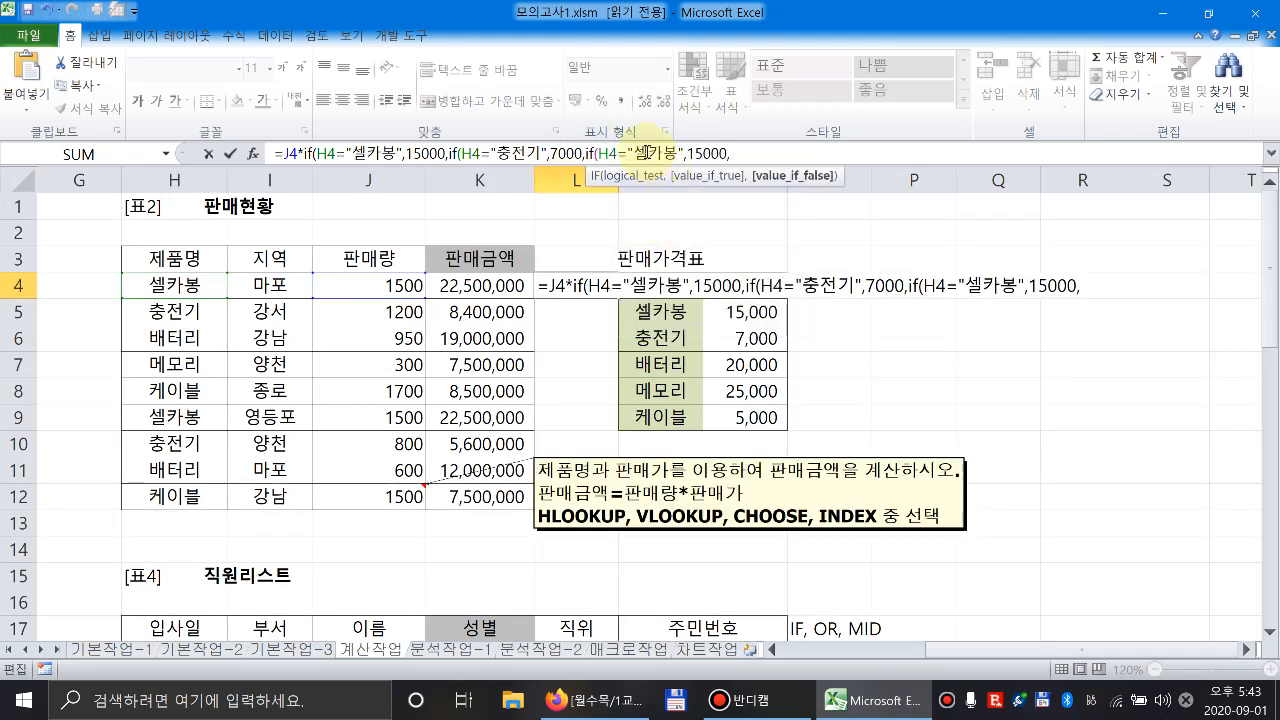
left_click_drag(634, 153, 677, 153)
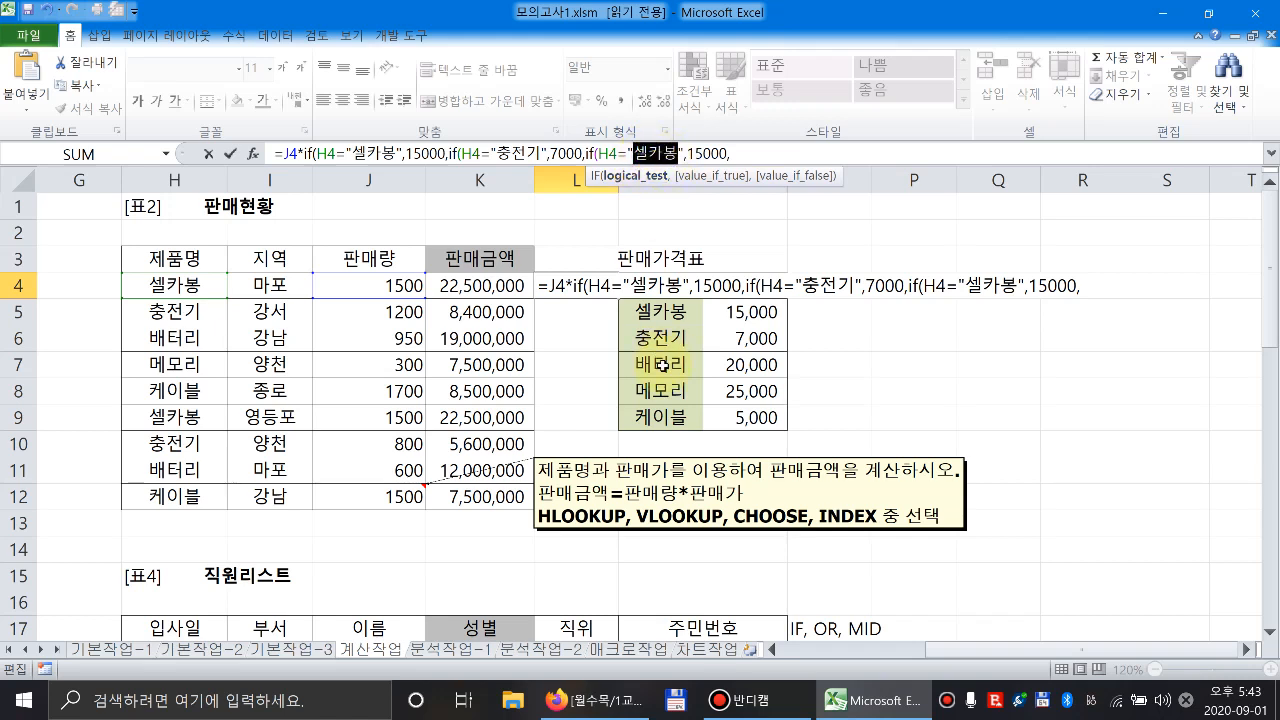
type("배터리")
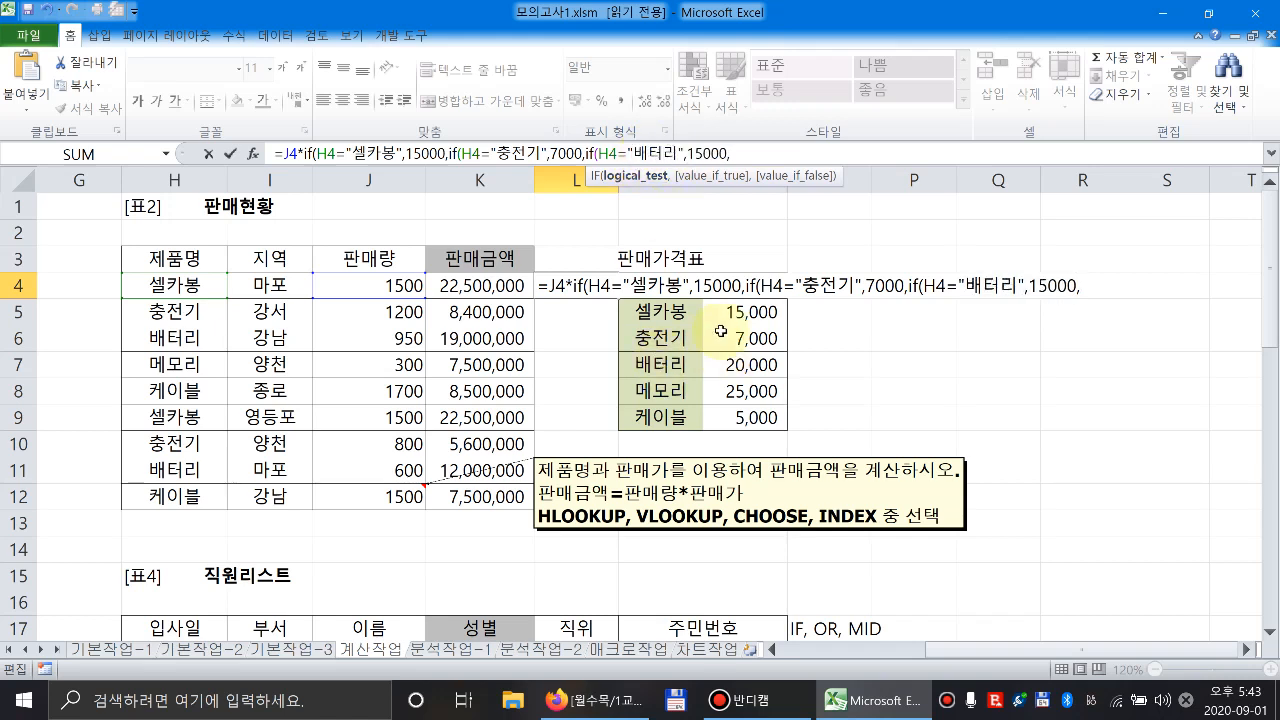
key("Left")
key("shift+Left")
key("shift+Left")
key("shift+Left")
key("shift+Left")
key("shift+Left")
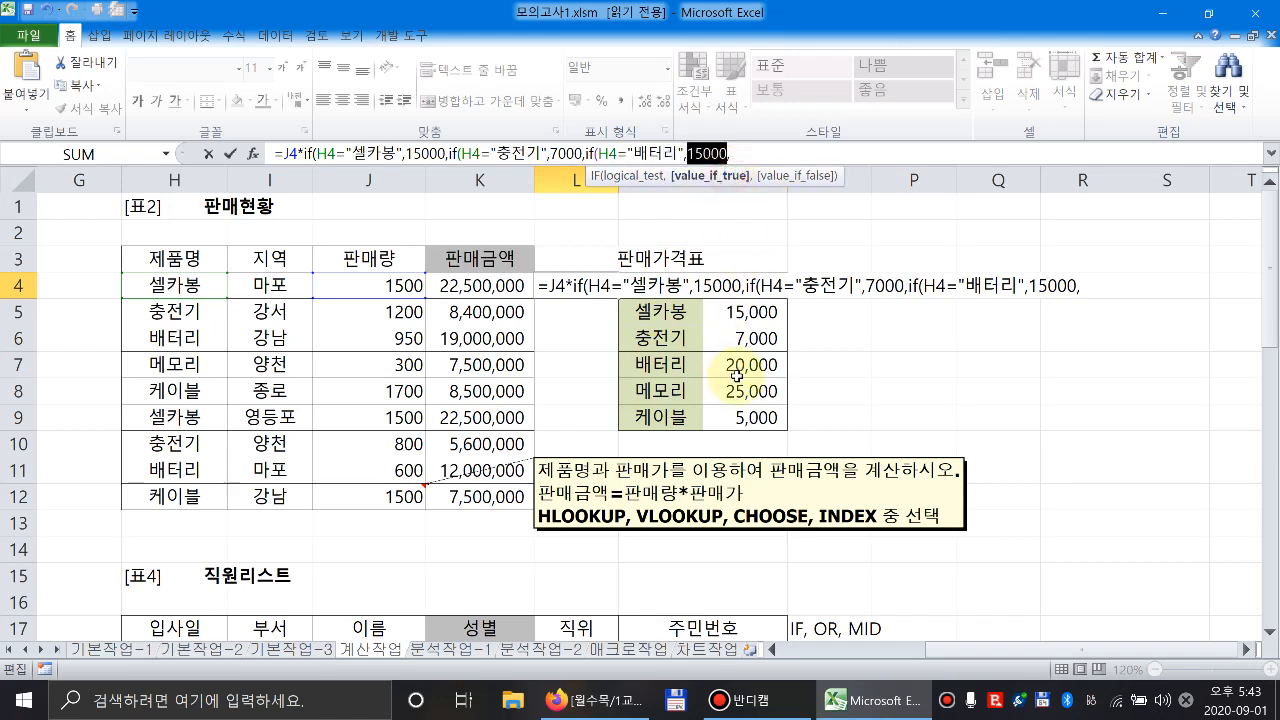
type("20000")
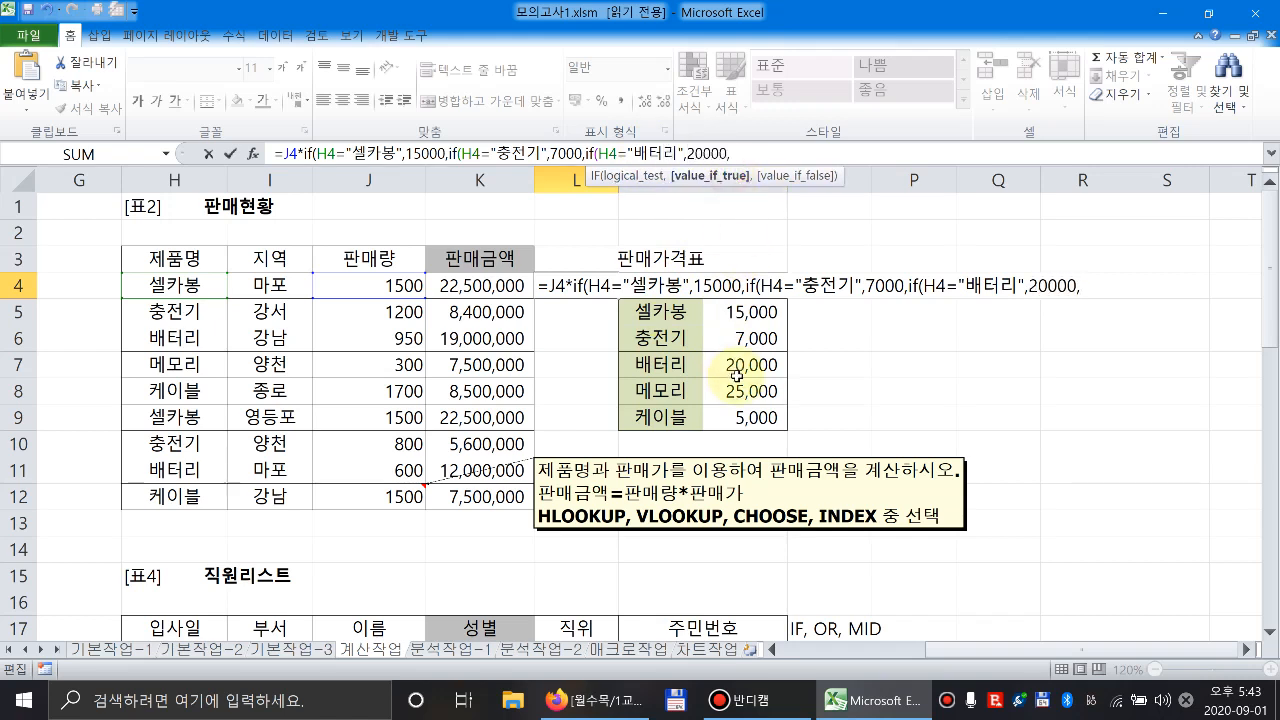
Add a fourth nested IF to the L4 formula, with condition H4="메모리" and value 25000.
left_click(749, 155)
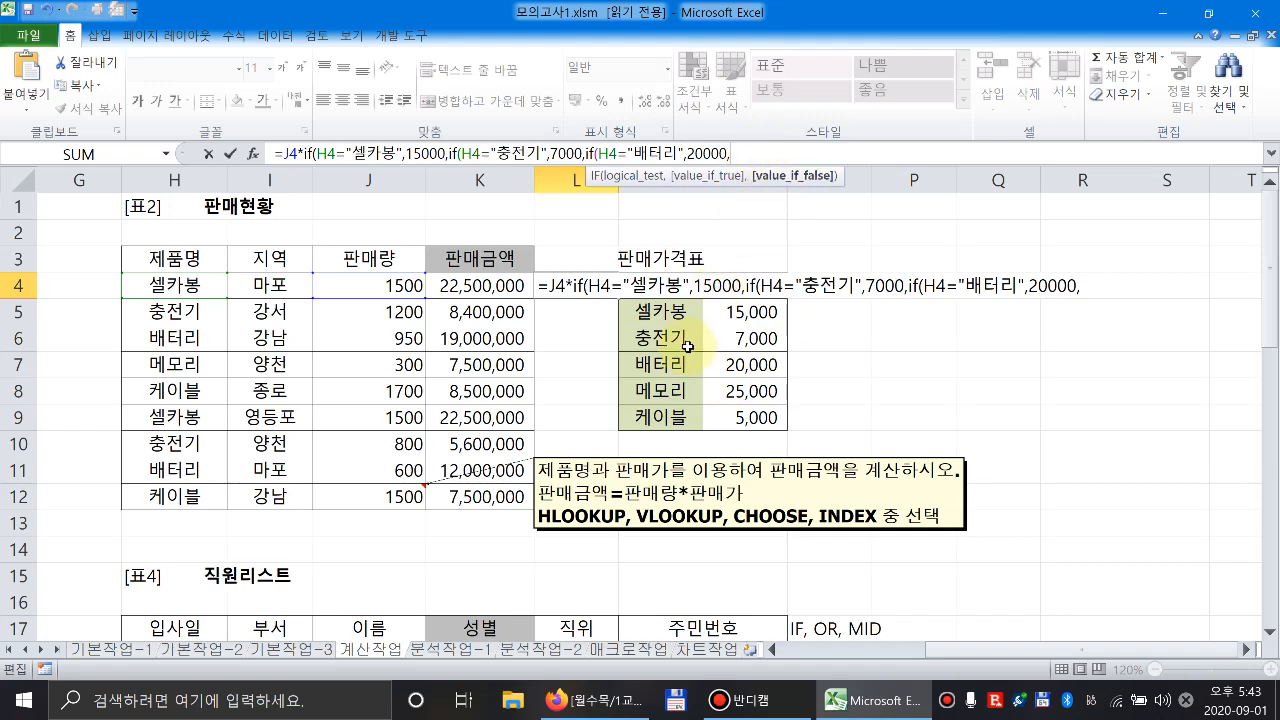
right_click(752, 152)
left_click(802, 226)
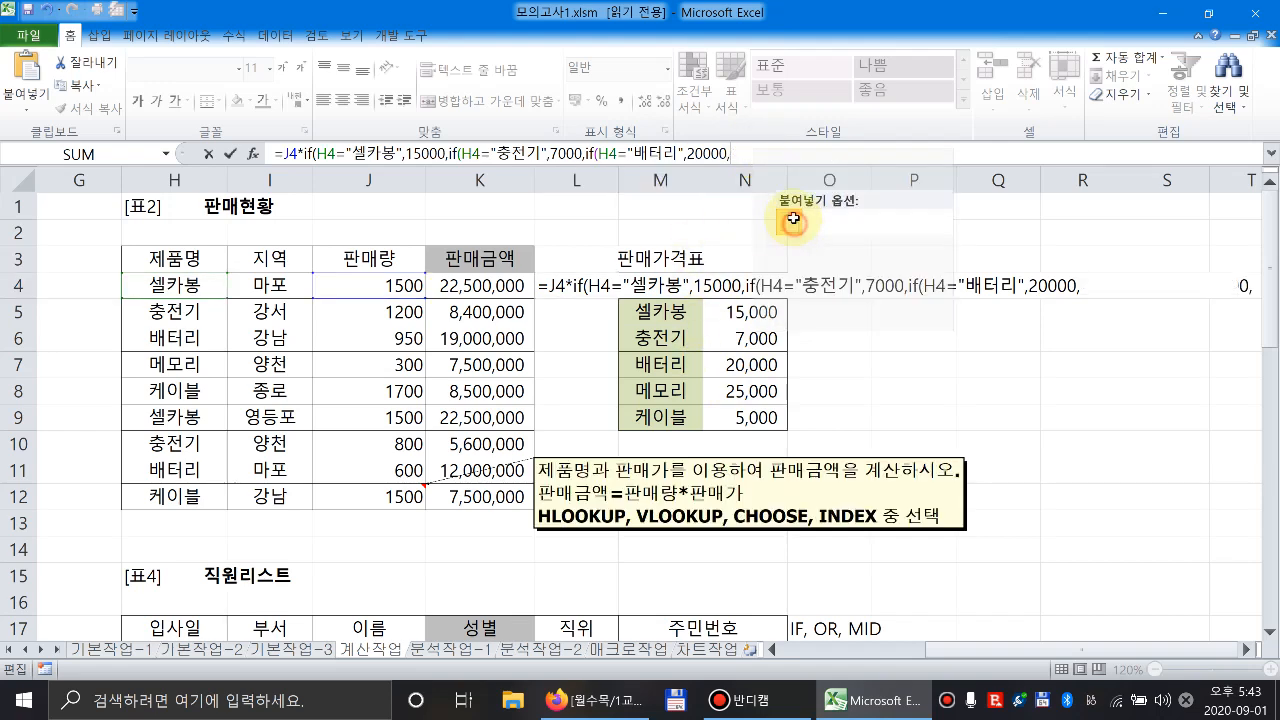
left_click_drag(779, 152, 822, 152)
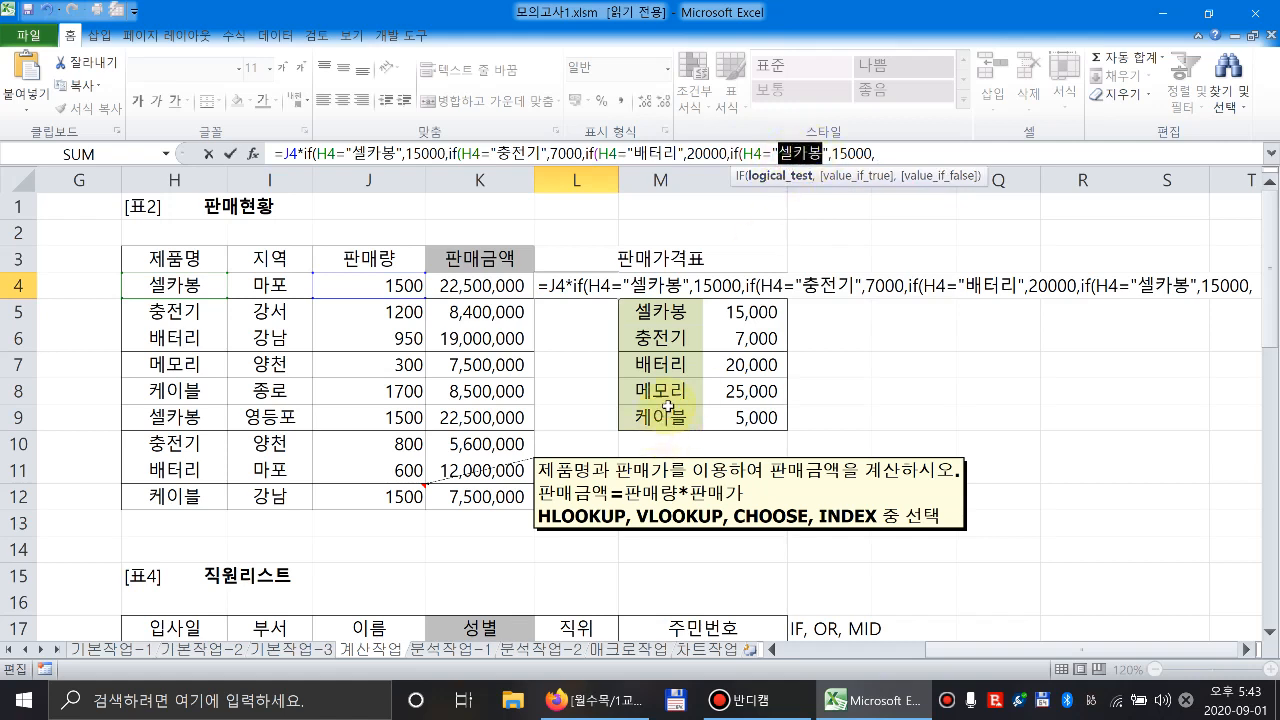
type("메모리")
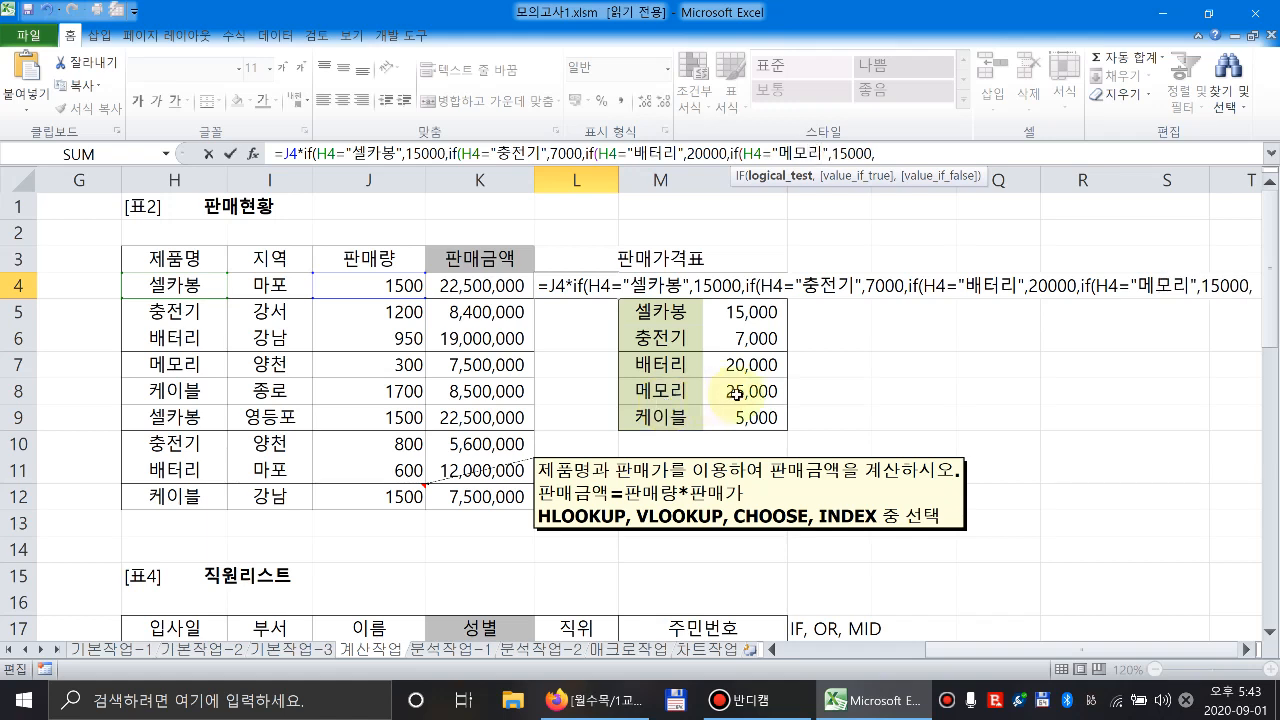
double_click(850, 153)
type("25000")
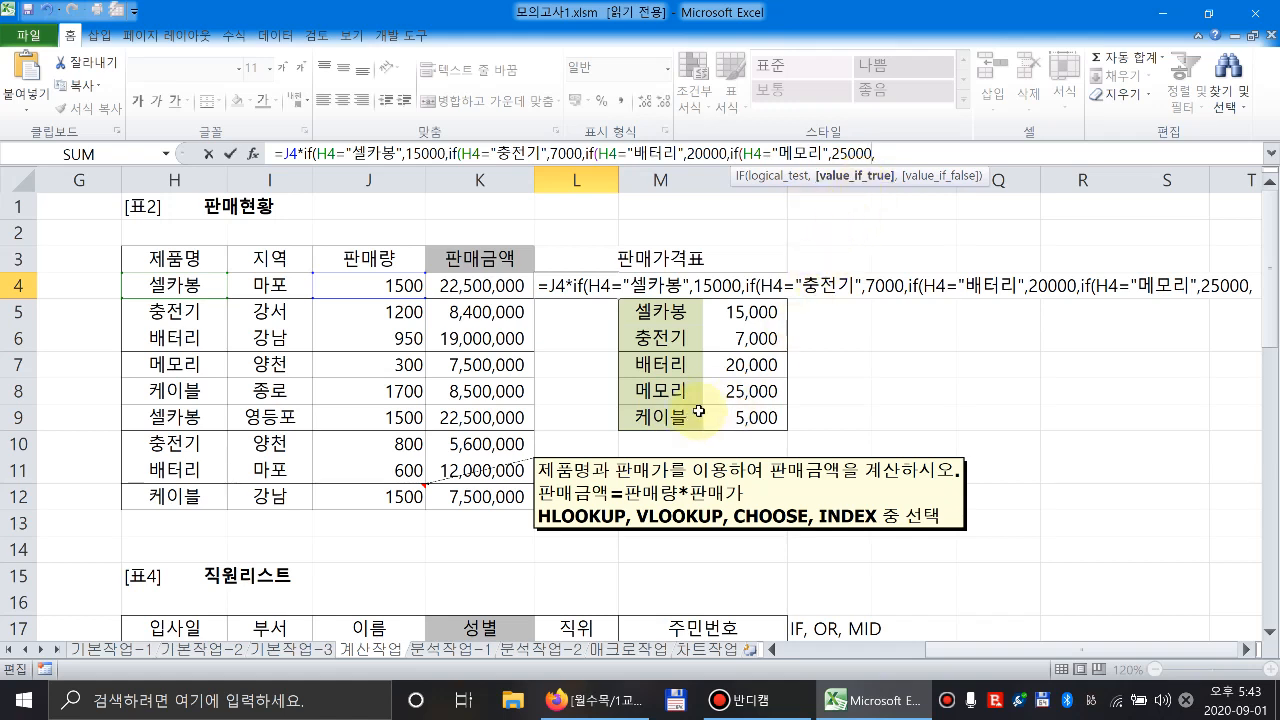
left_click(905, 154)
type("if(H4=\"셀카봉\",15000,")
left_click_drag(1028, 153, 876, 153)
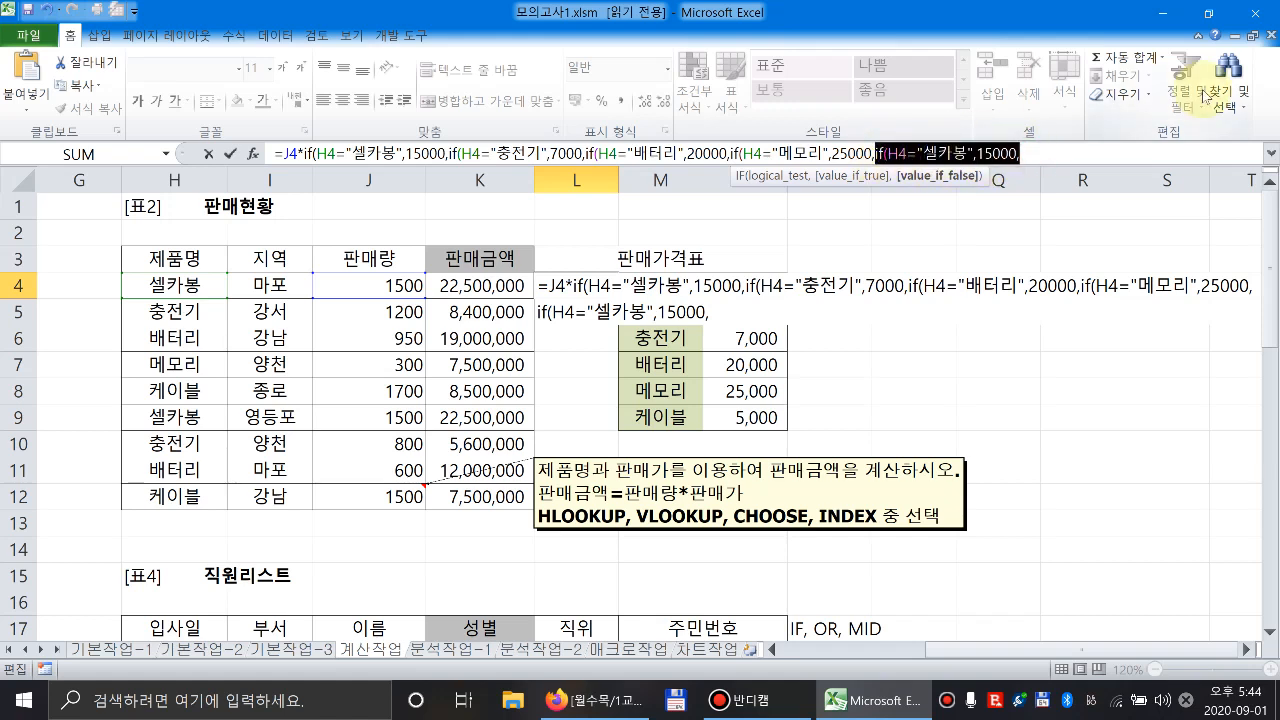
key("Delete")
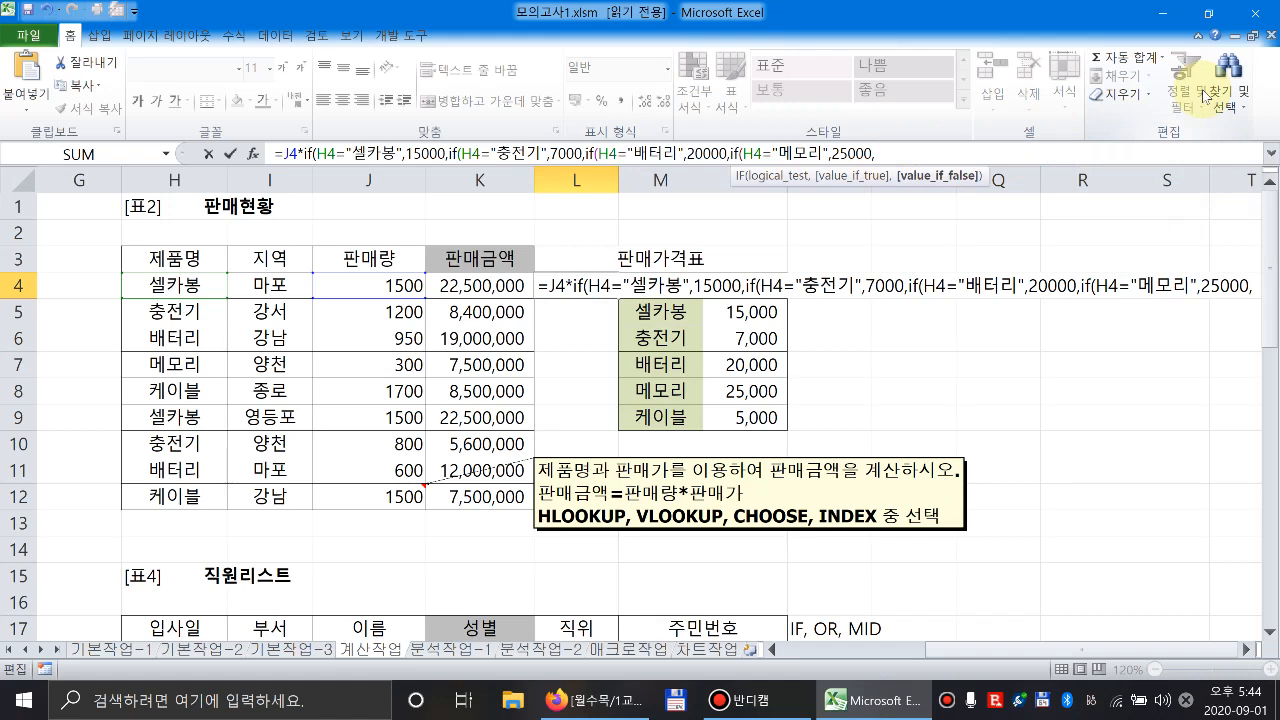
Set 5000 as the final value if false in L4, close all four IF functions, and enter the formula.
type("5000")
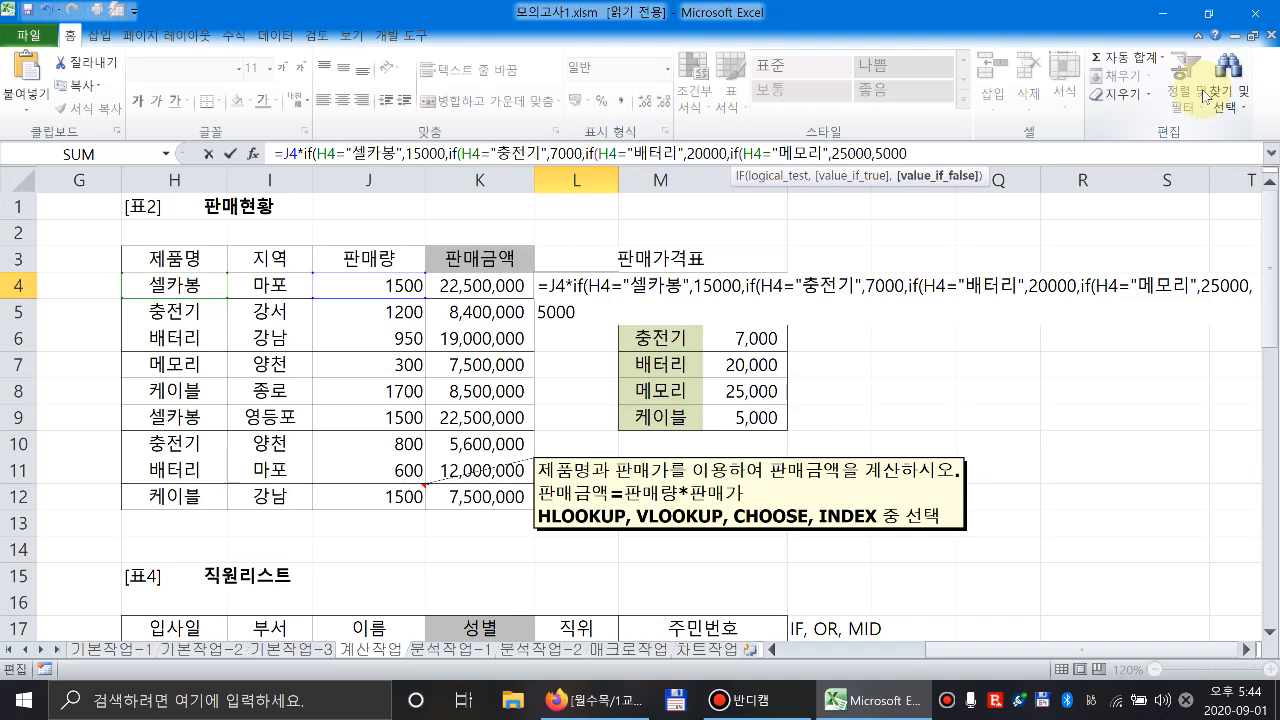
scroll(1207, 97, "down", 2)
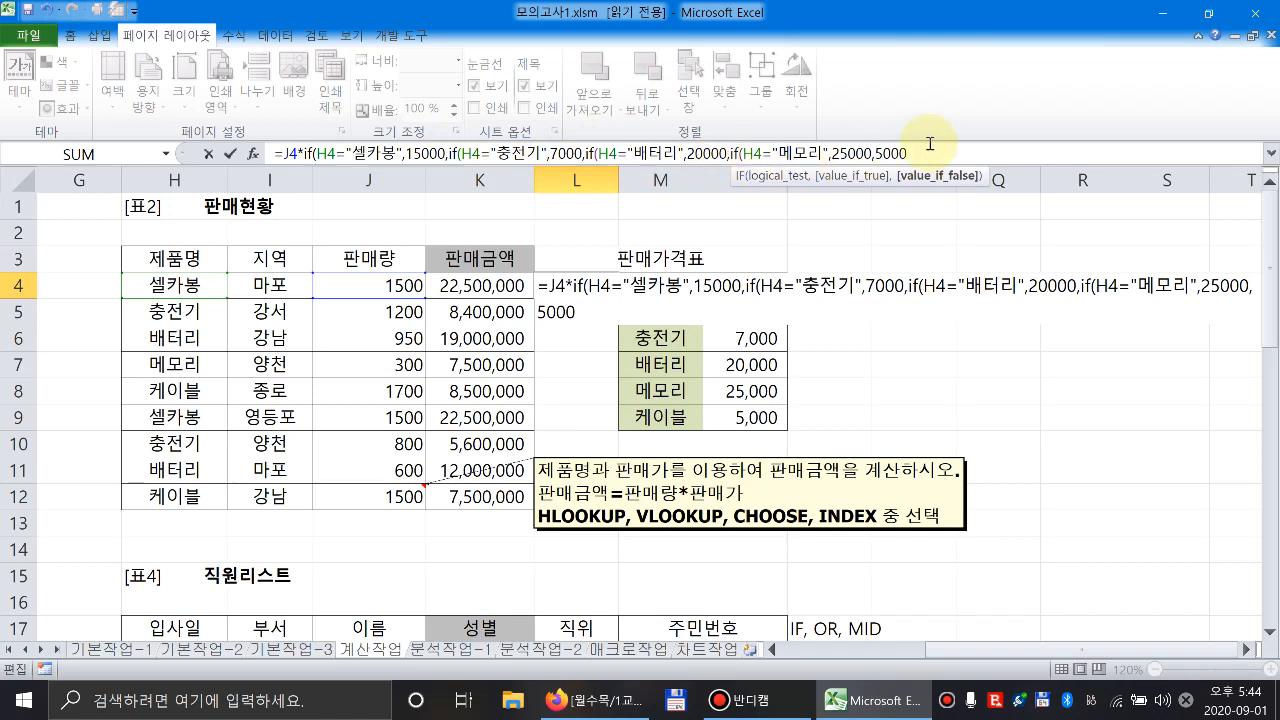
type("))")
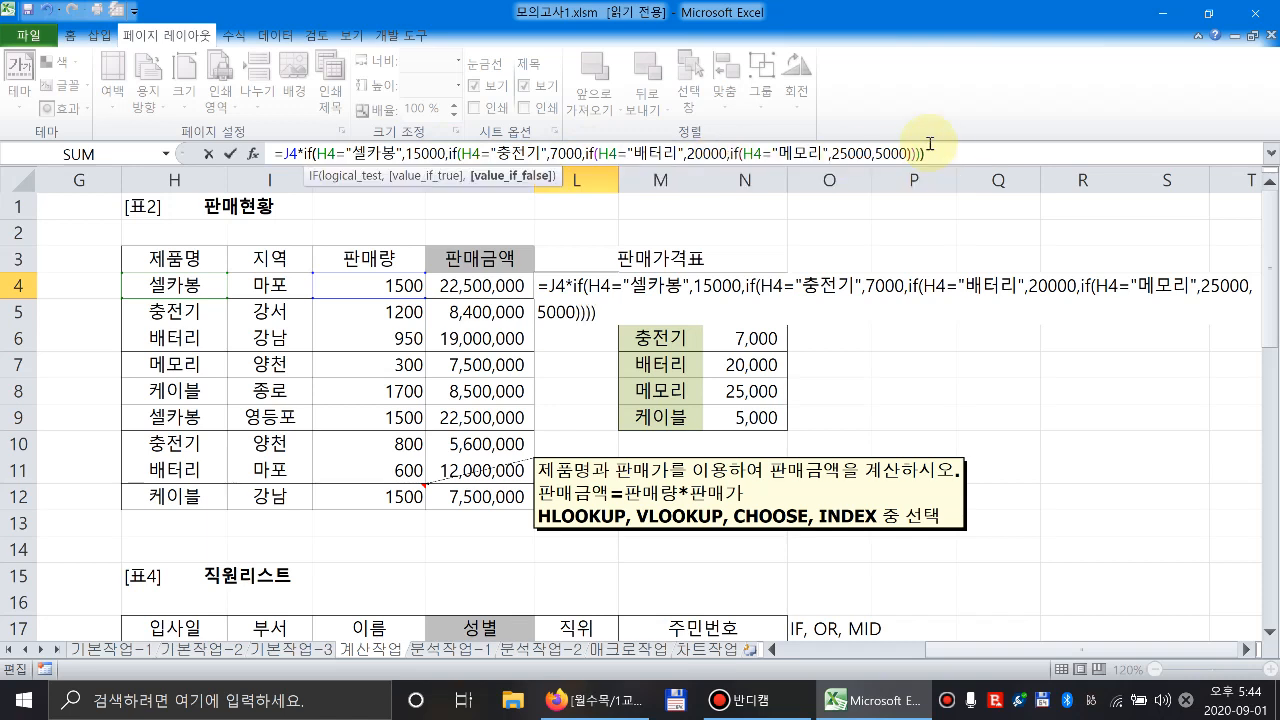
key("BackSpace")
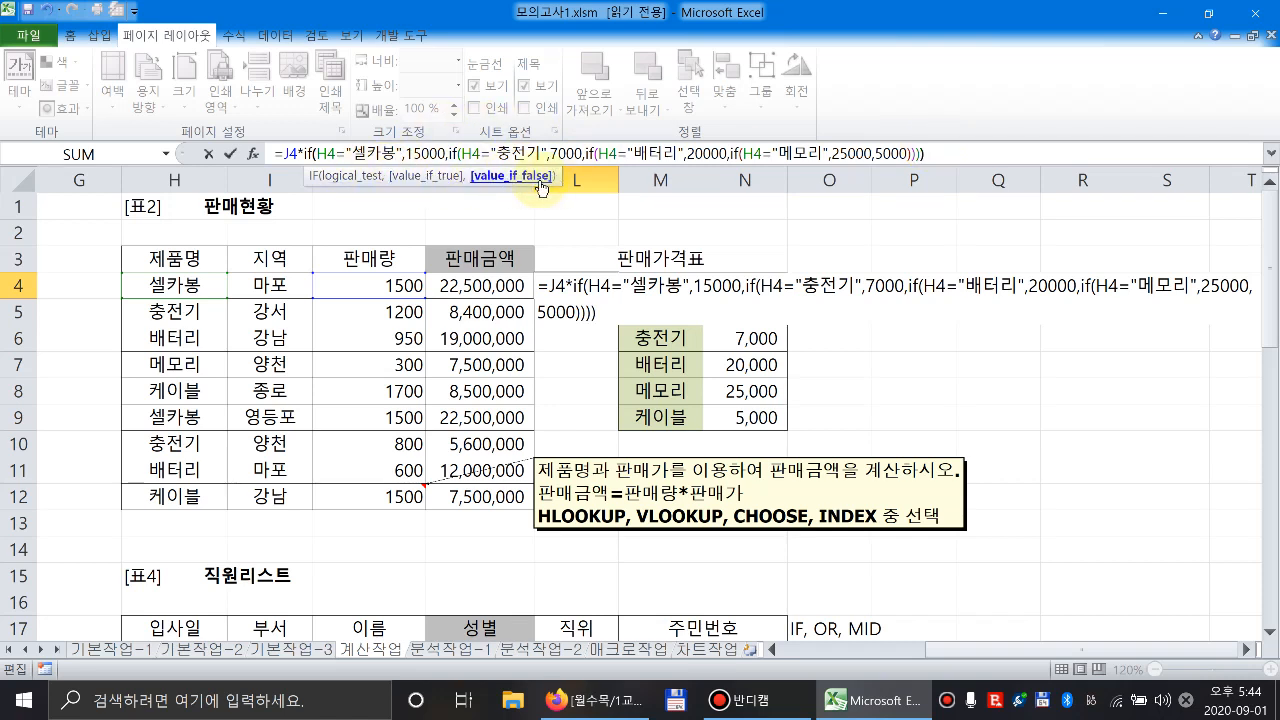
type(")")
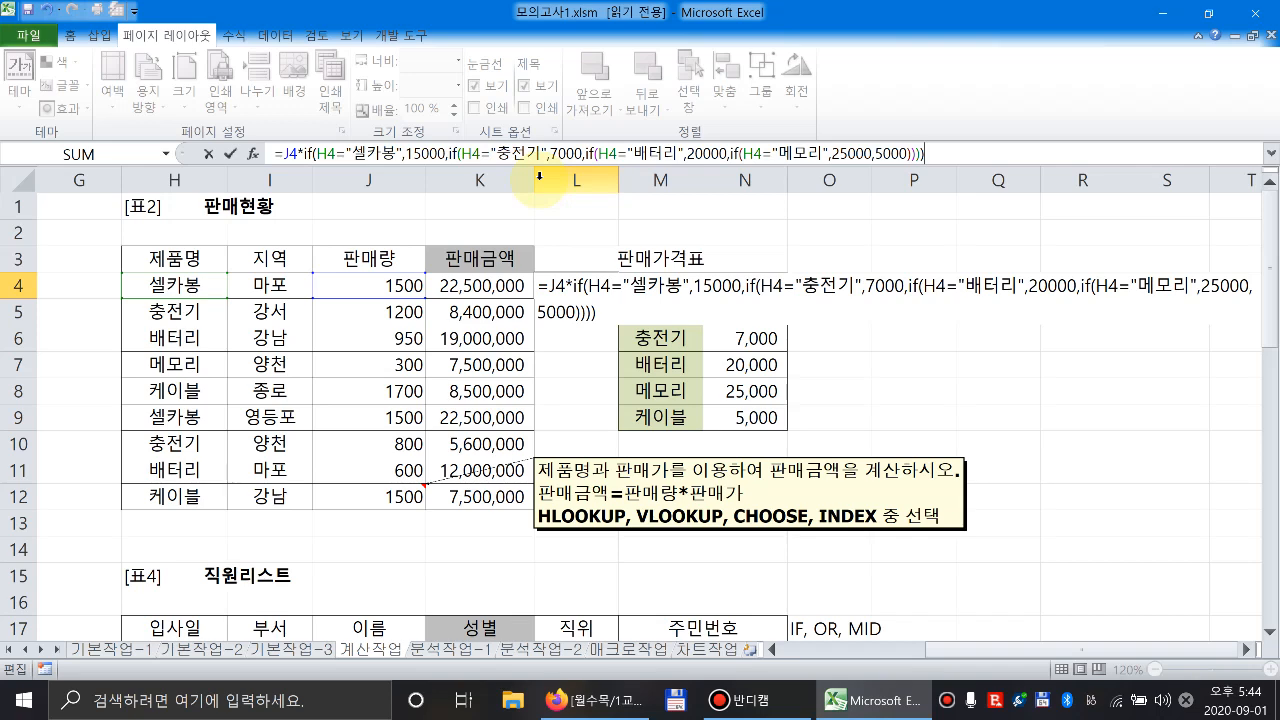
key("Return")
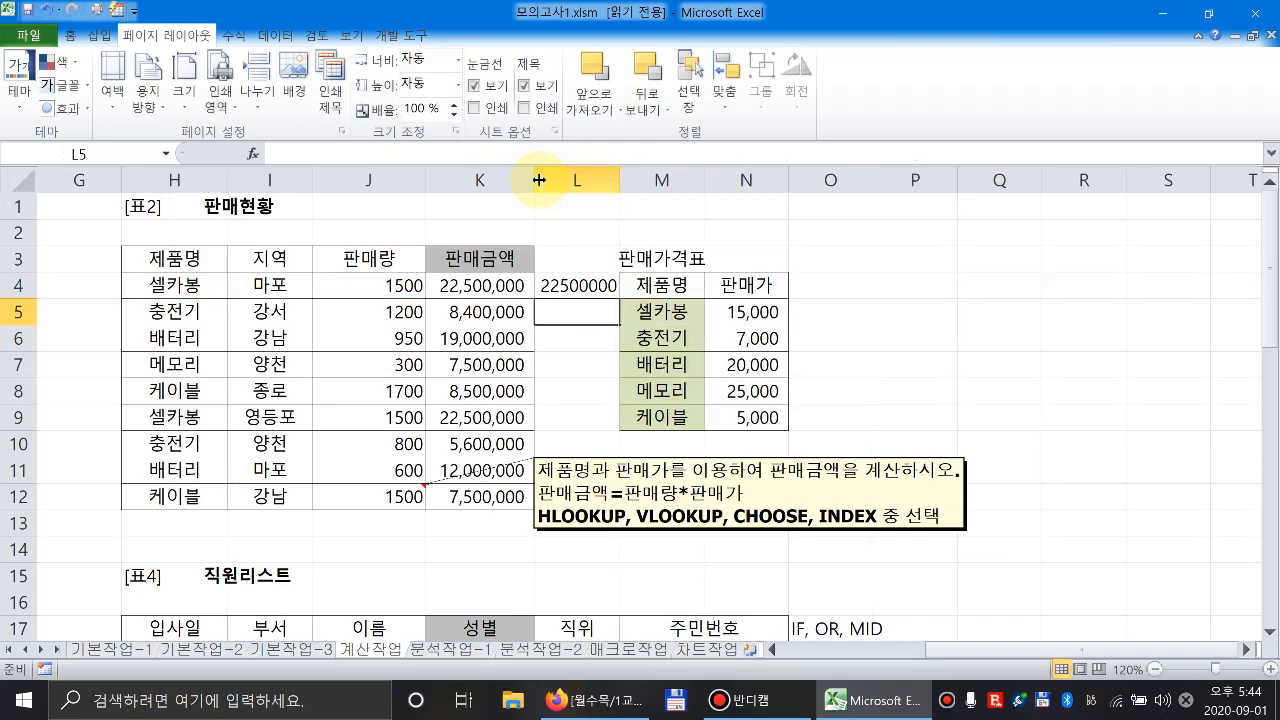
Fill the nested IF formula from L4 down to L12 and review it against the 판매금액 note and 판매가격표.
left_click(576, 291)
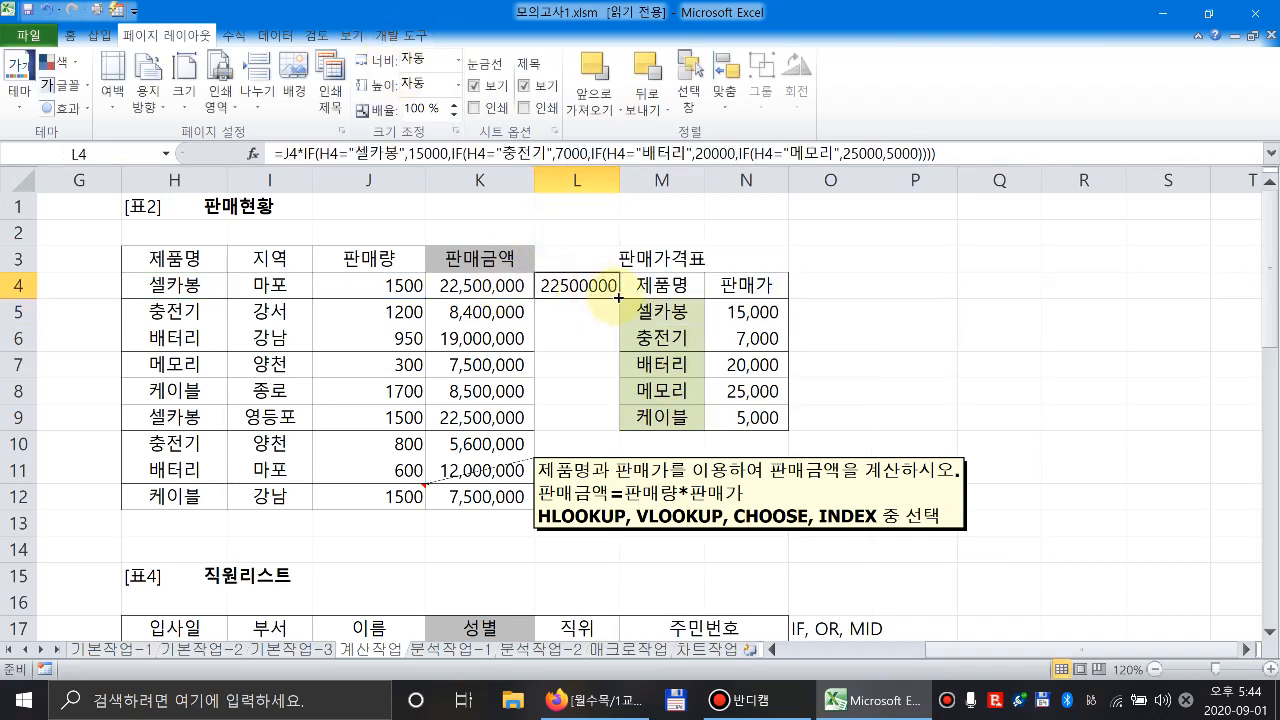
mouse_move(619, 298)
left_mouse_down()
mouse_move(598, 513)
mouse_move(600, 450)
left_mouse_up()
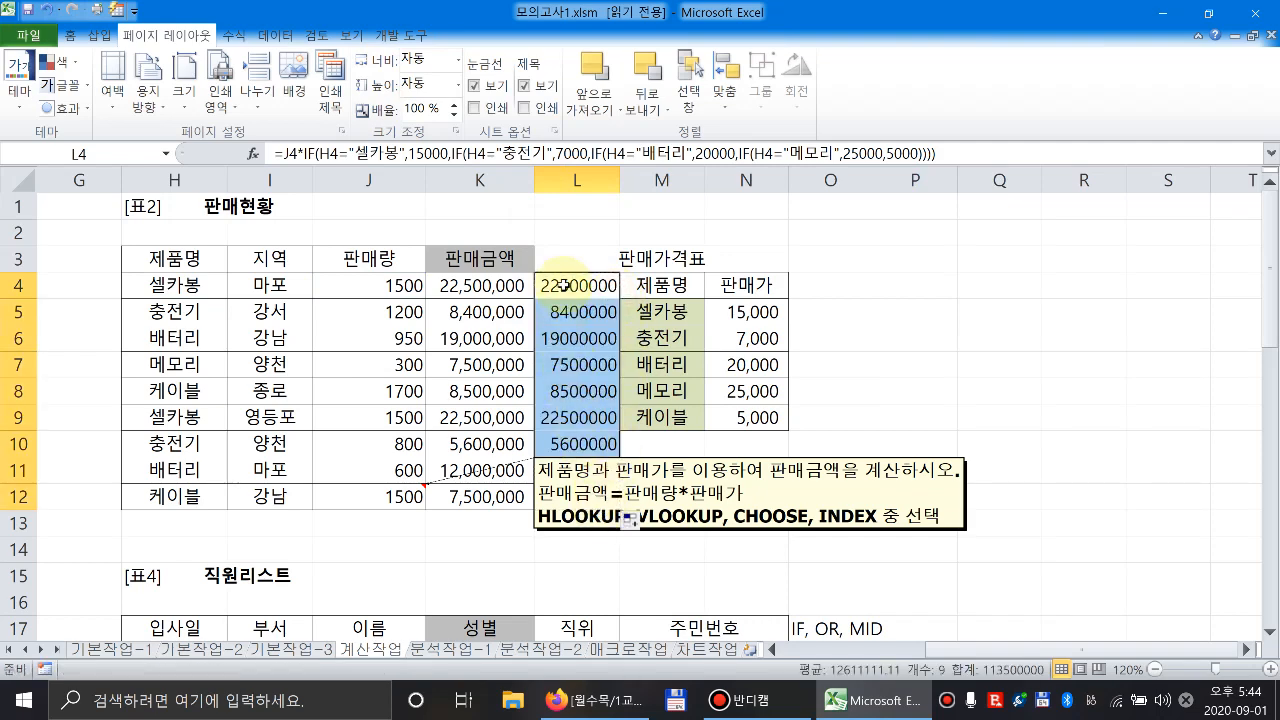
left_click(686, 512)
left_click_drag(723, 519, 640, 519)
left_click_drag(657, 258, 820, 436)
left_click(586, 288)
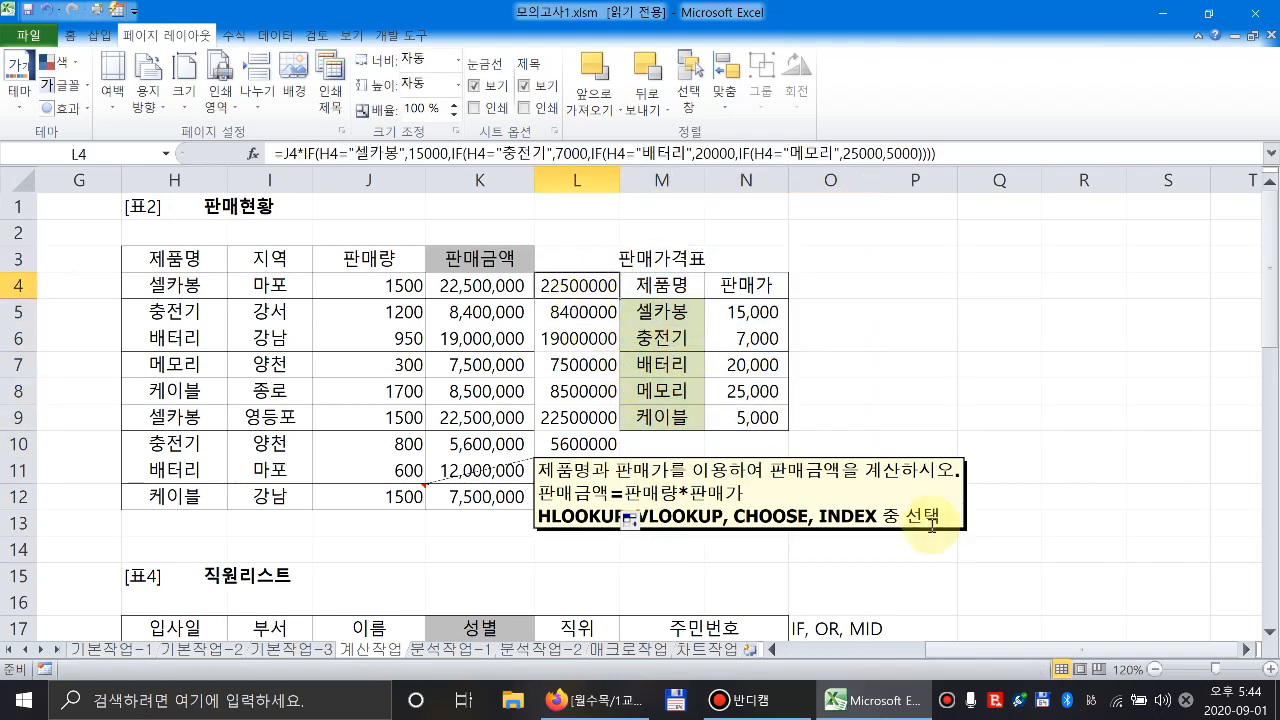
Start an OR formula in F18 of 표3's 합격 column with the first condition C18>=800.
left_click_drag(955, 655, 745, 659)
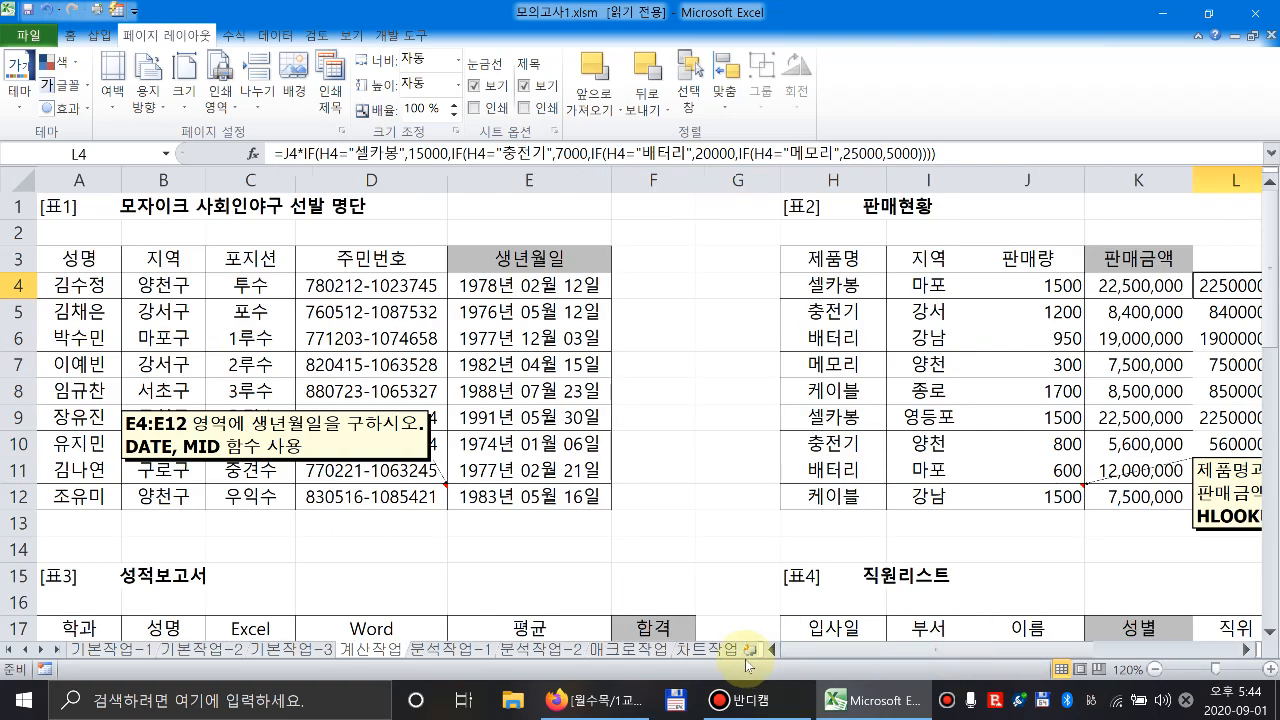
scroll(702, 506, "down", 5)
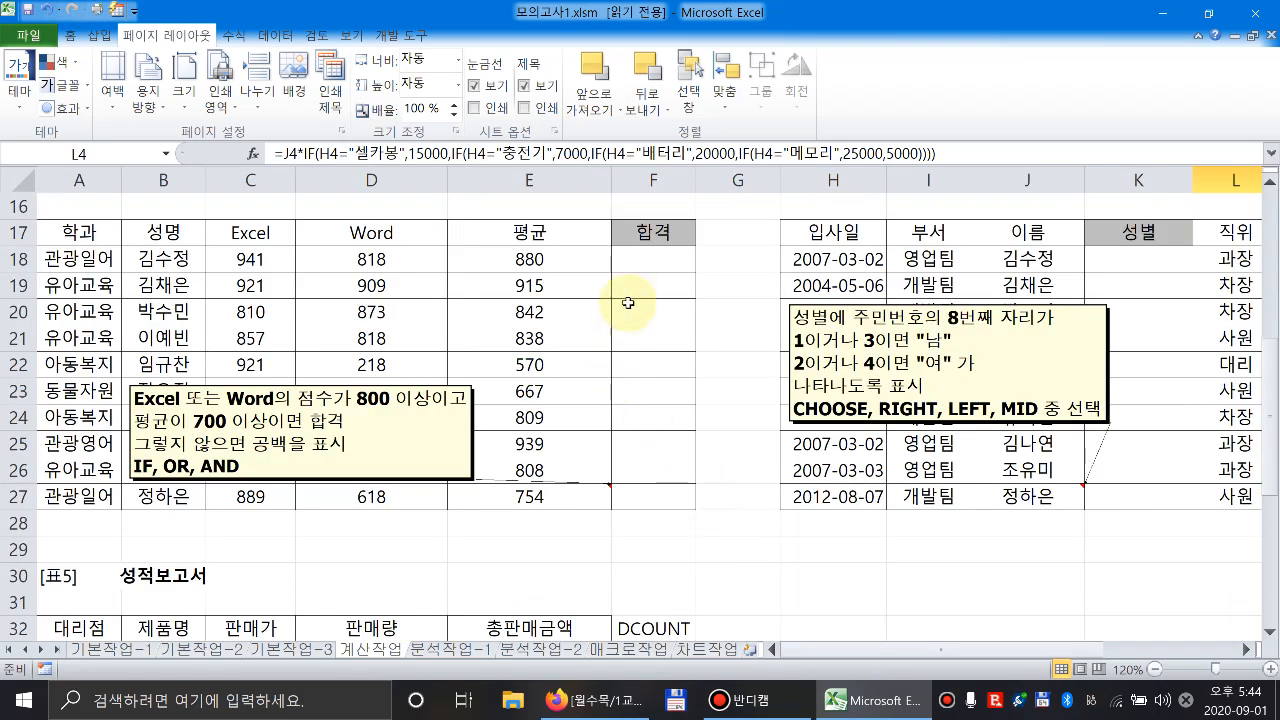
left_click(640, 258)
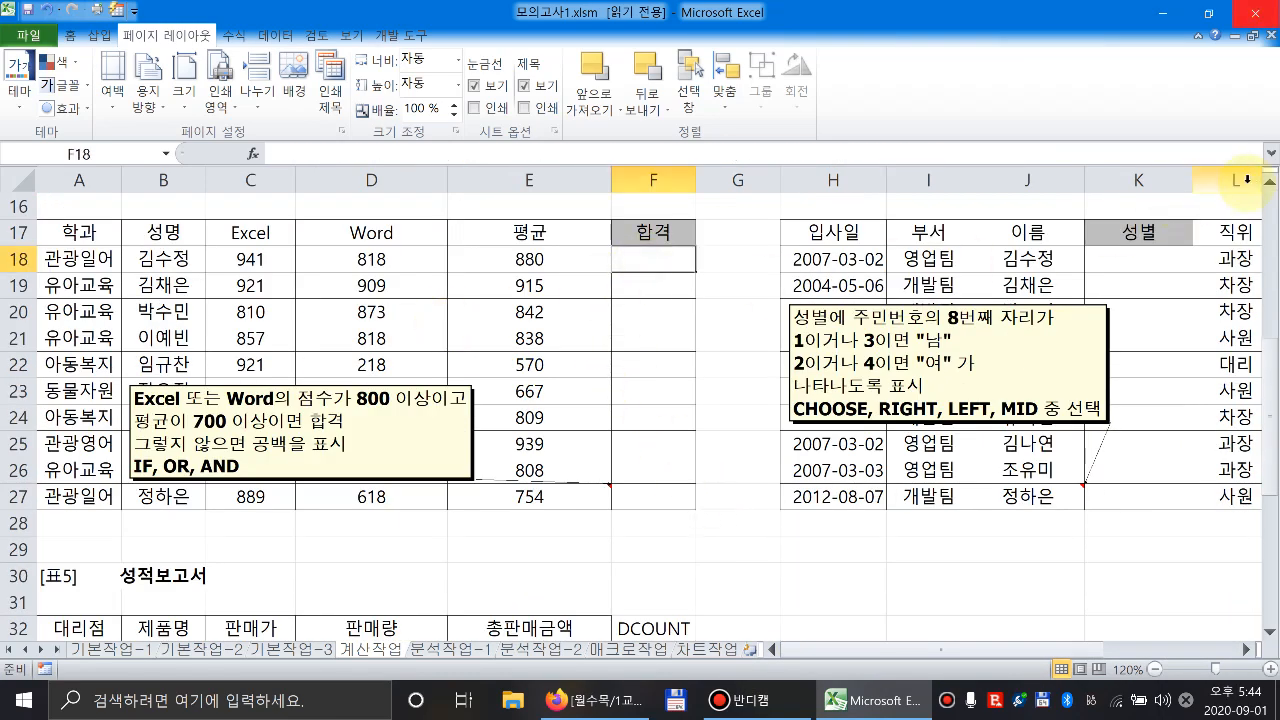
left_click(1271, 181)
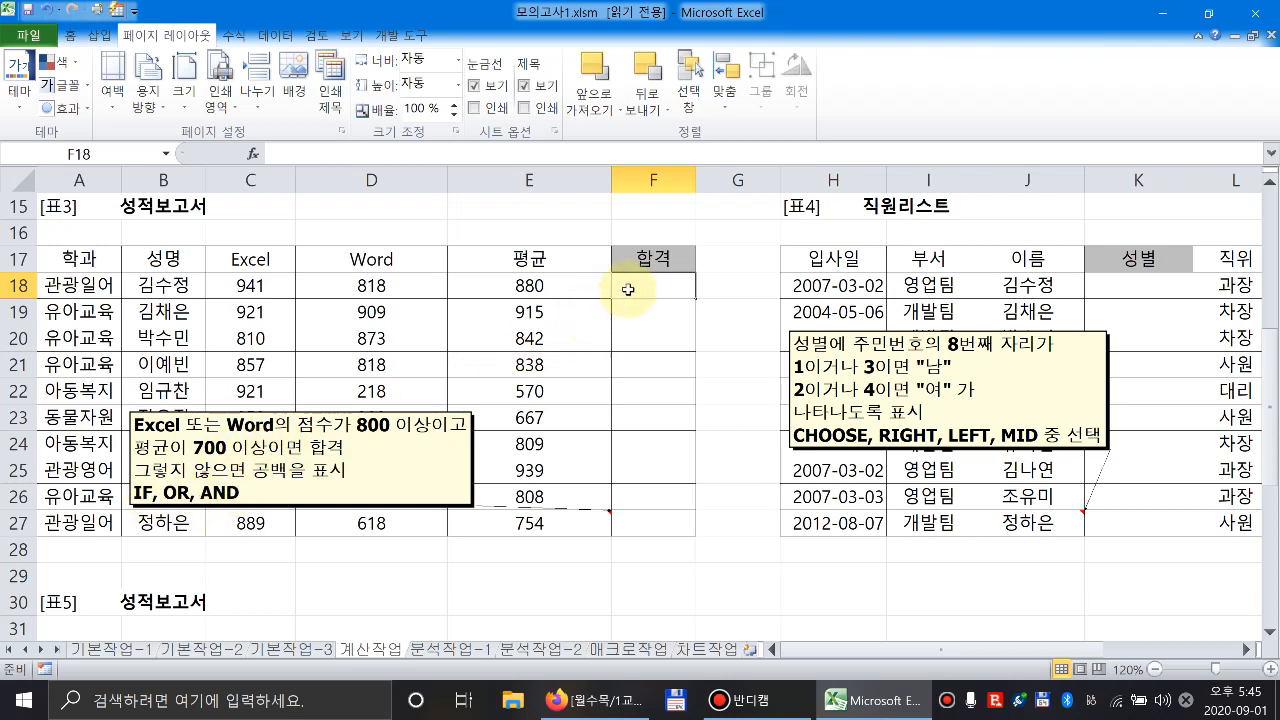
type("=")
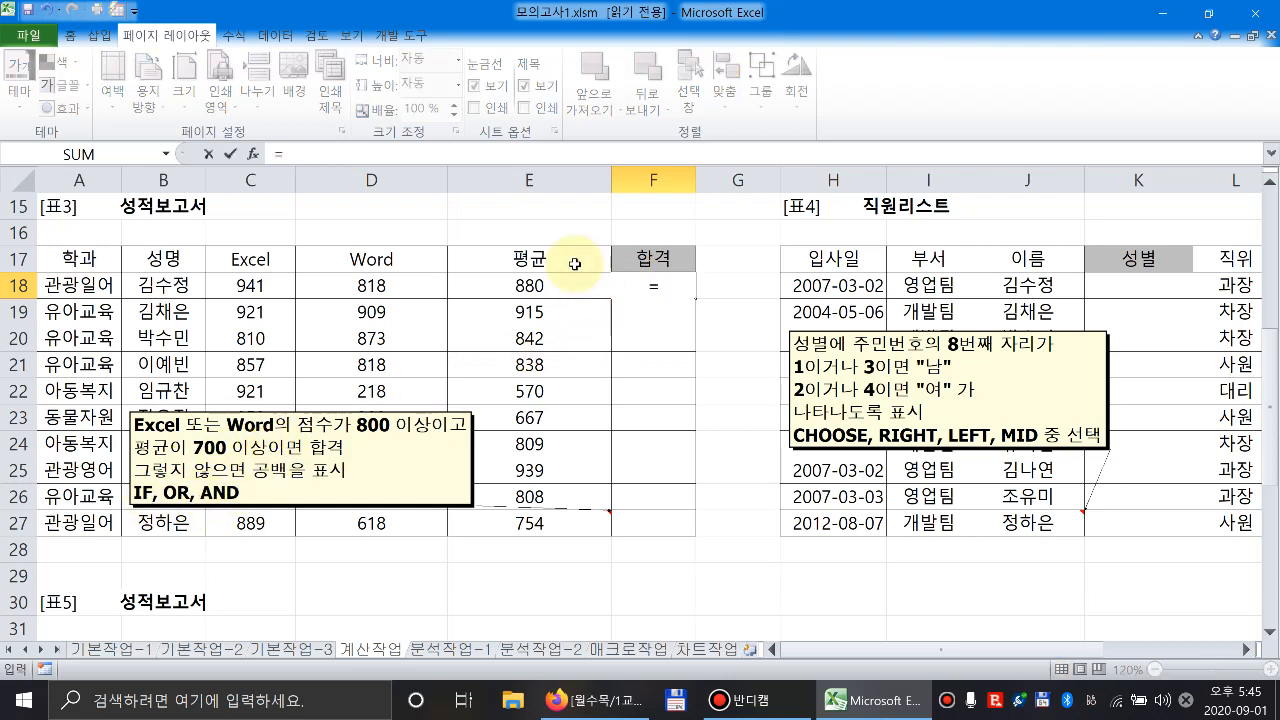
left_click(252, 288)
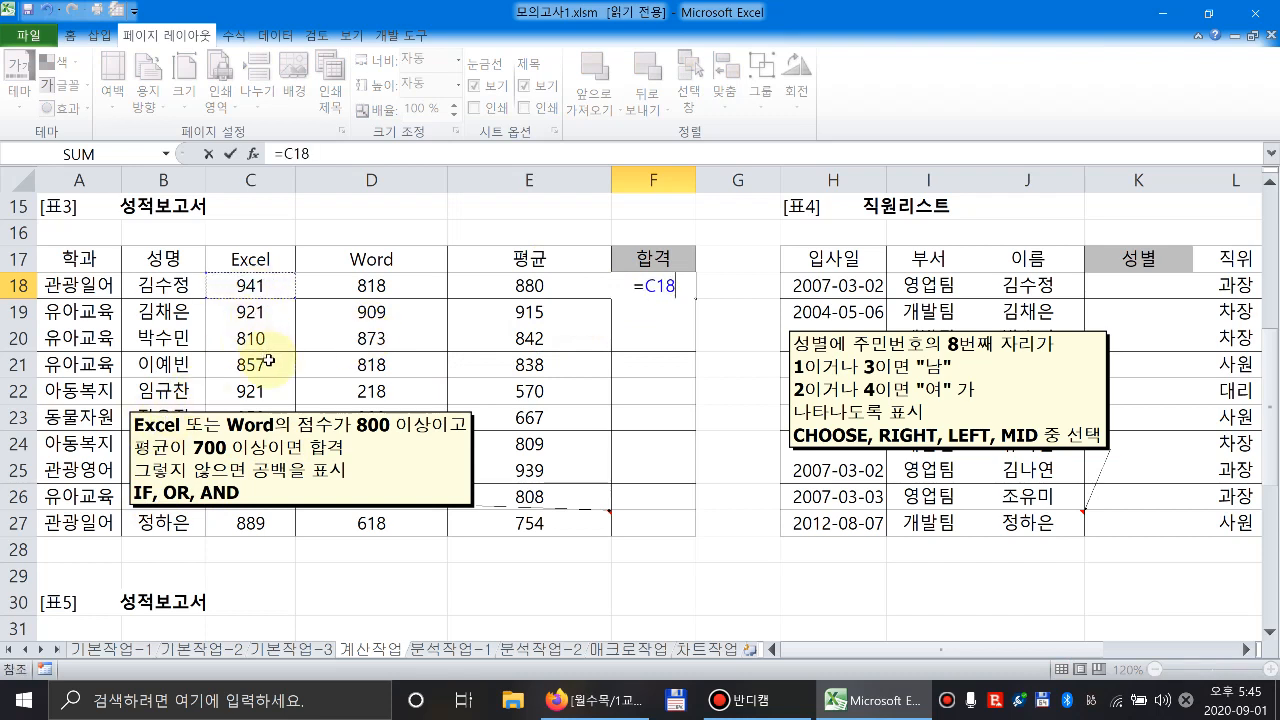
left_click(642, 289)
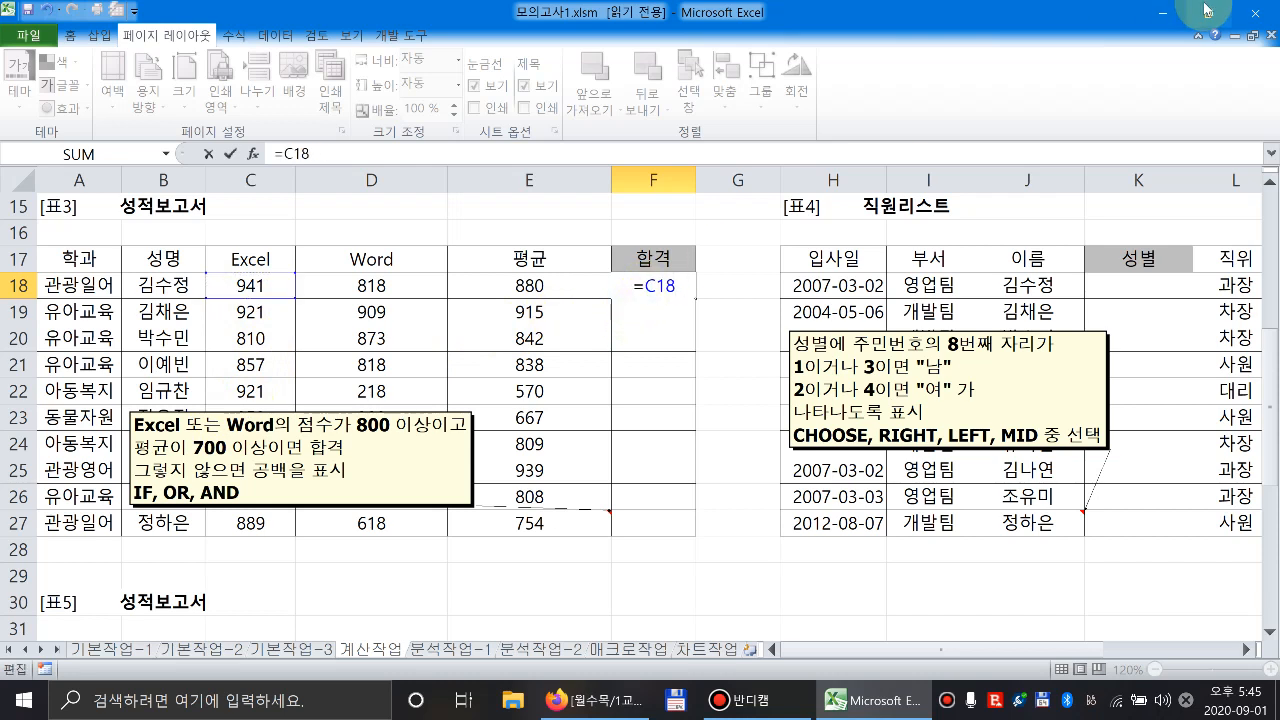
type("or(")
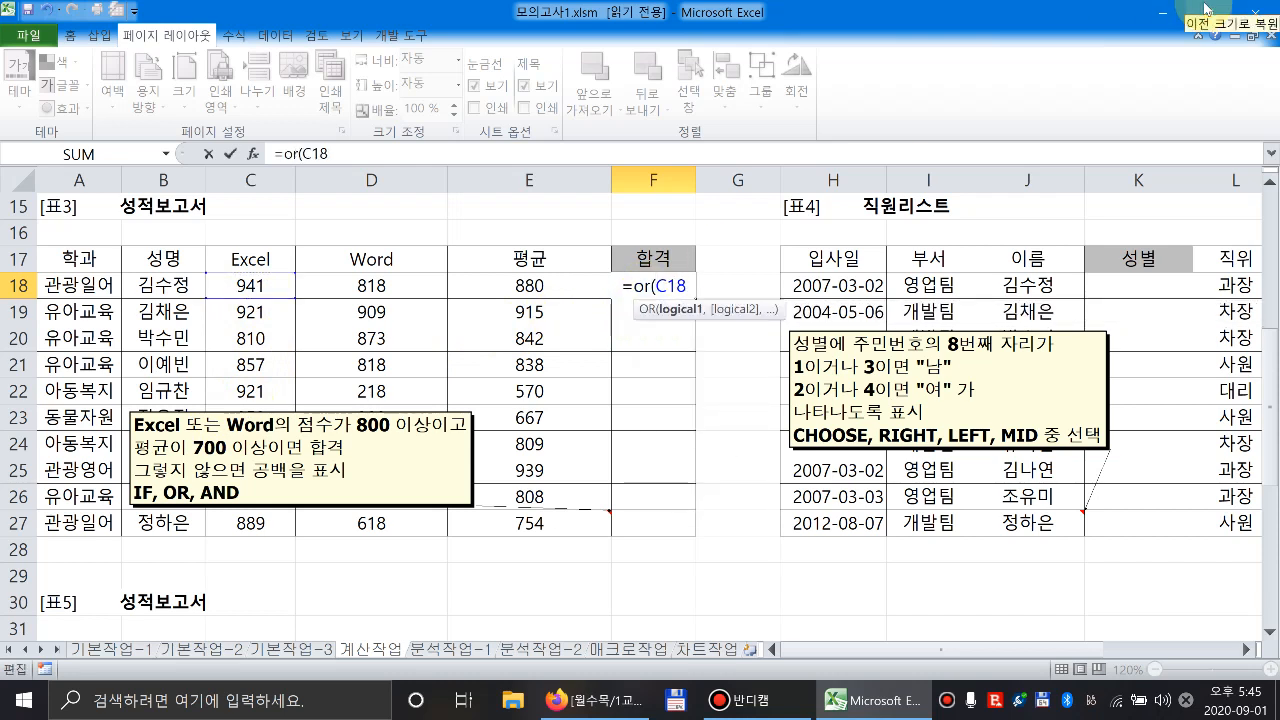
left_click(690, 288)
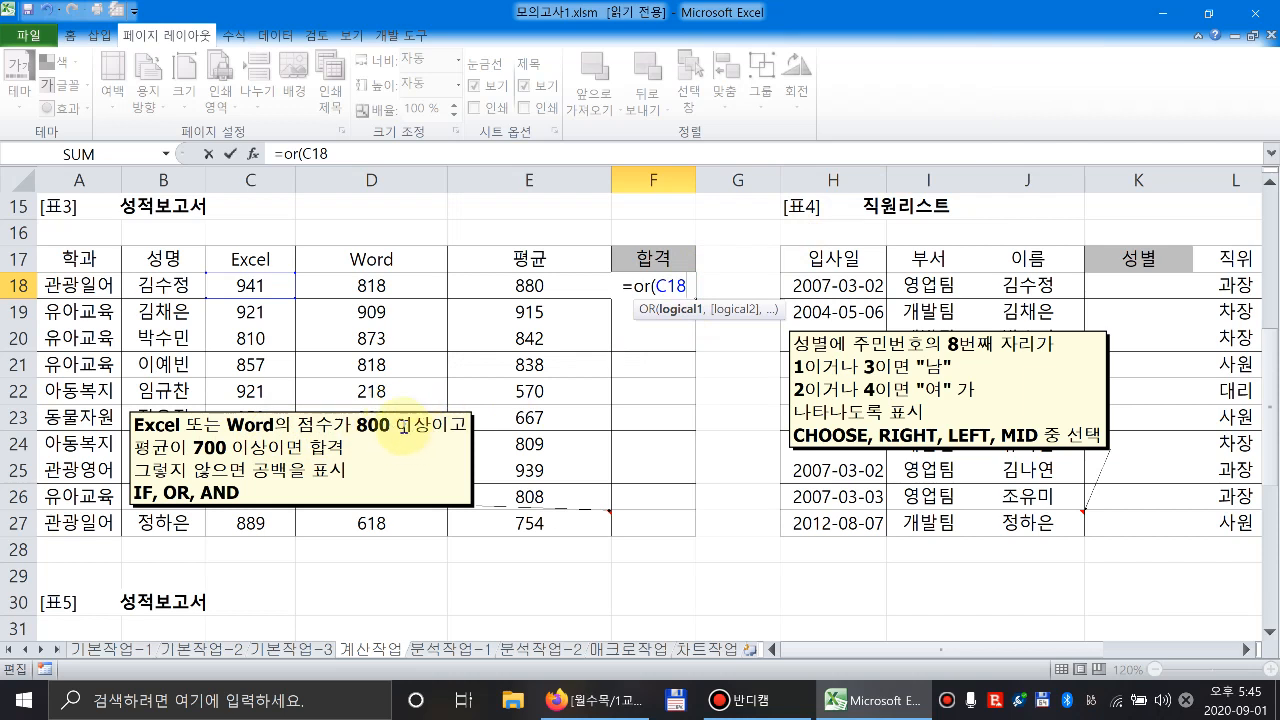
type(">=800")
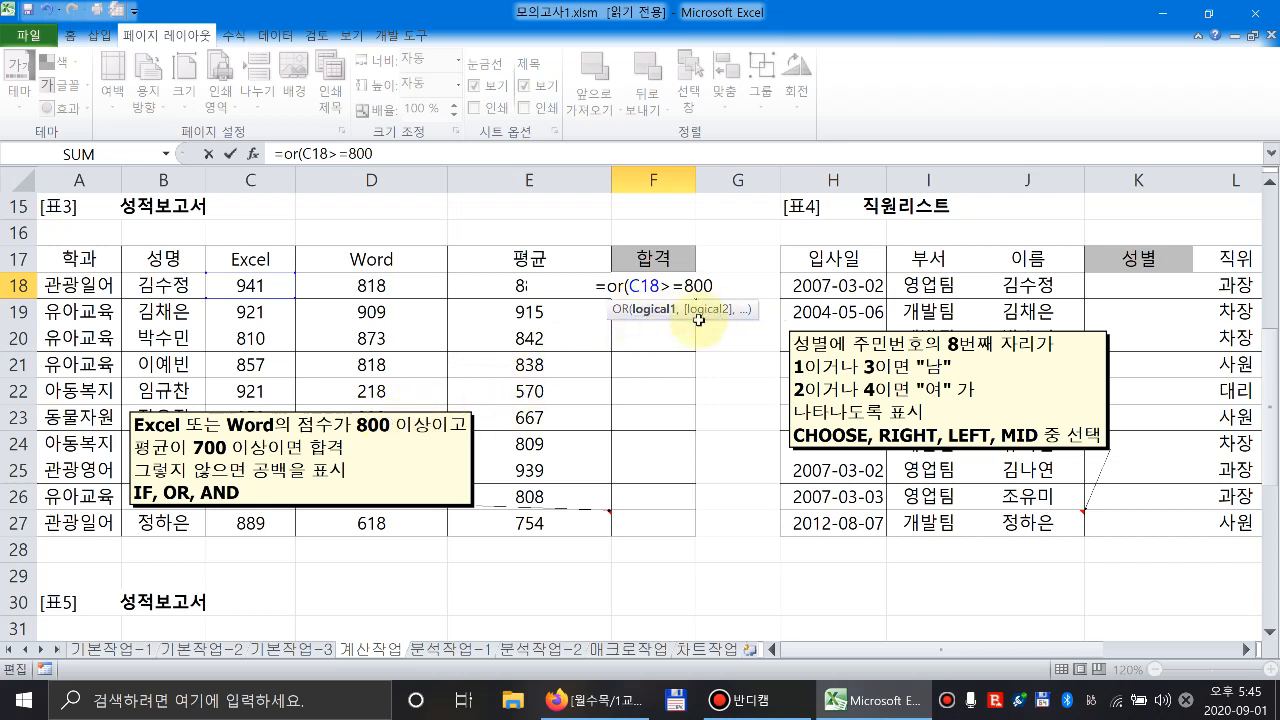
Add D18>=800 as the second OR condition in F18, close the function, and enter the formula.
type(",")
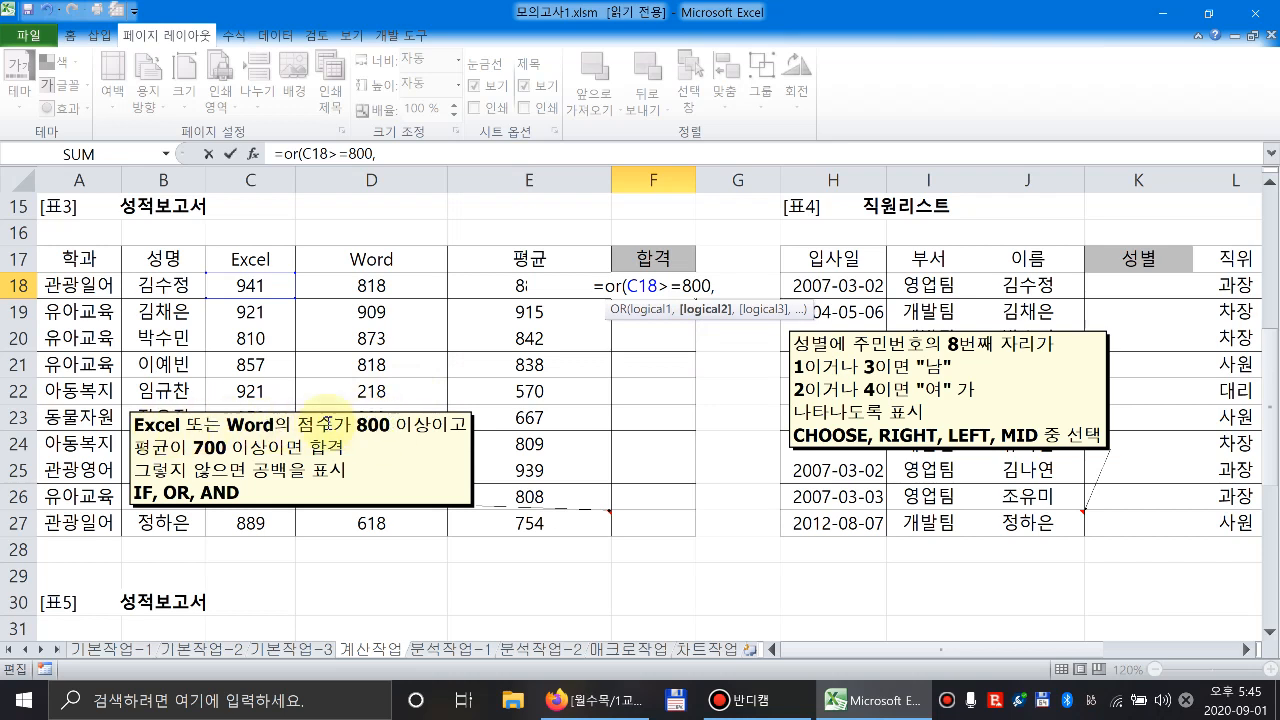
left_click(382, 287)
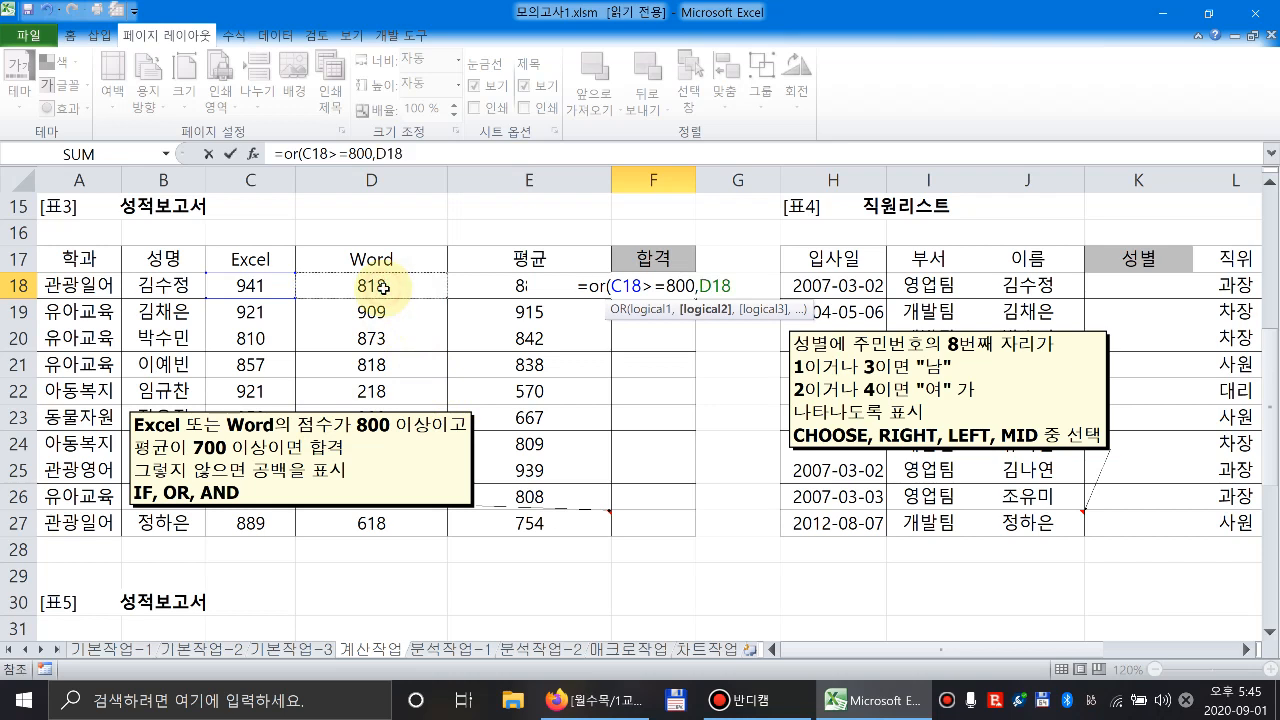
type(">=800")
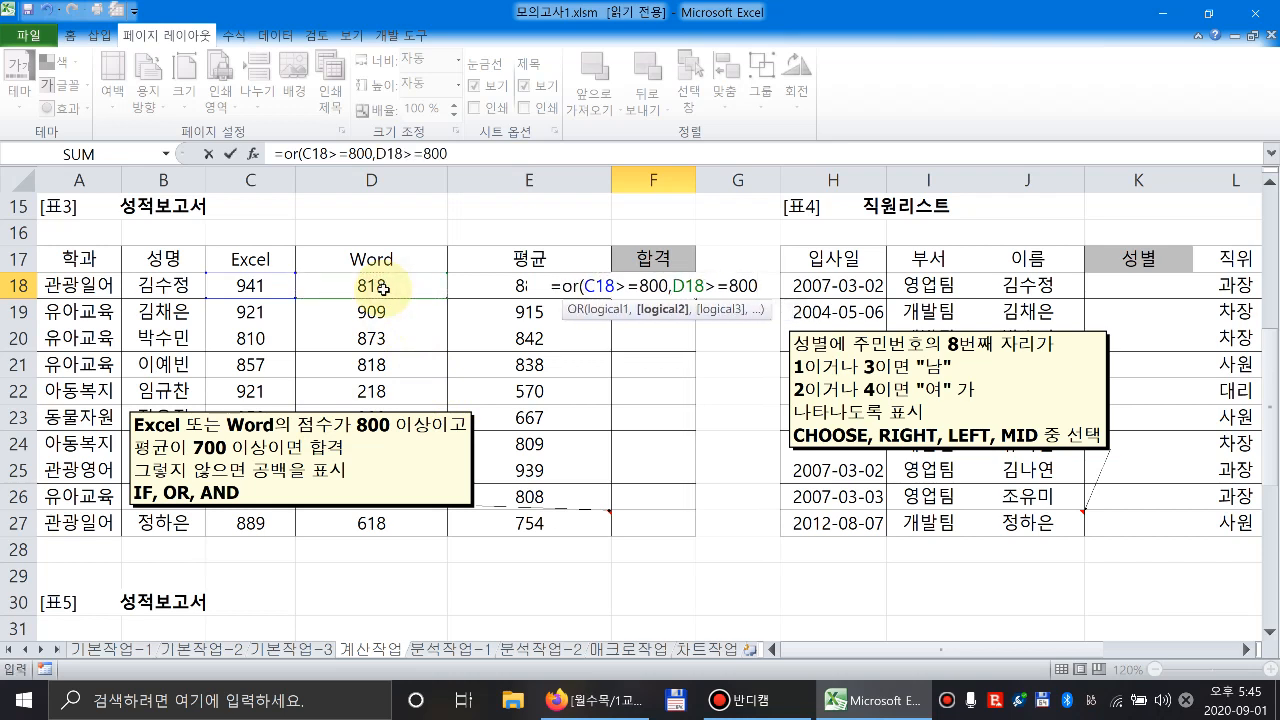
left_click(612, 310)
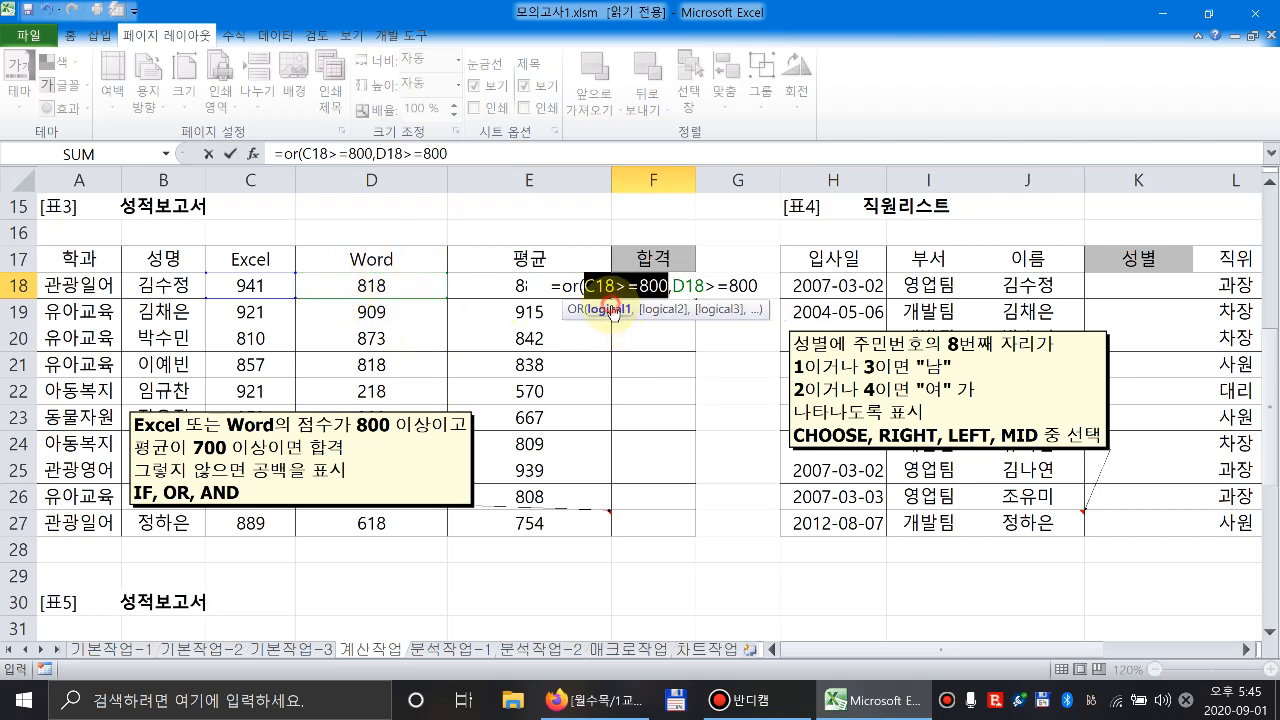
left_click(655, 312)
key("End")
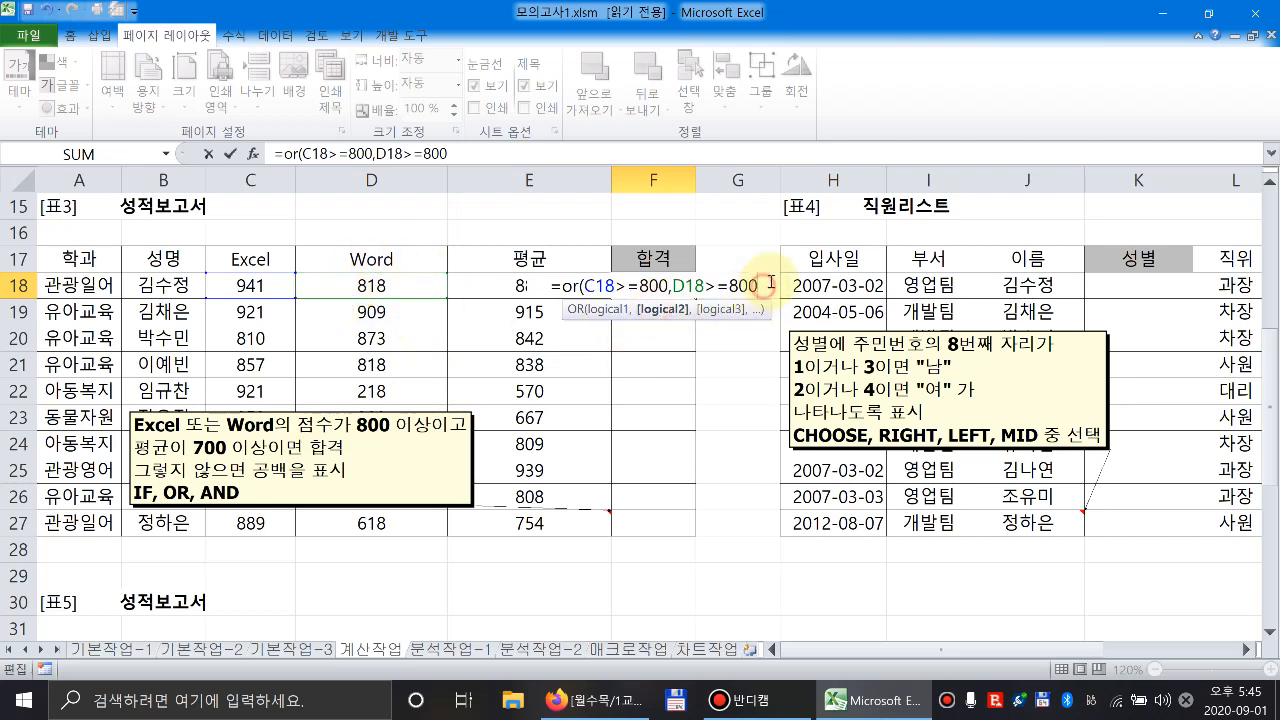
type(")")
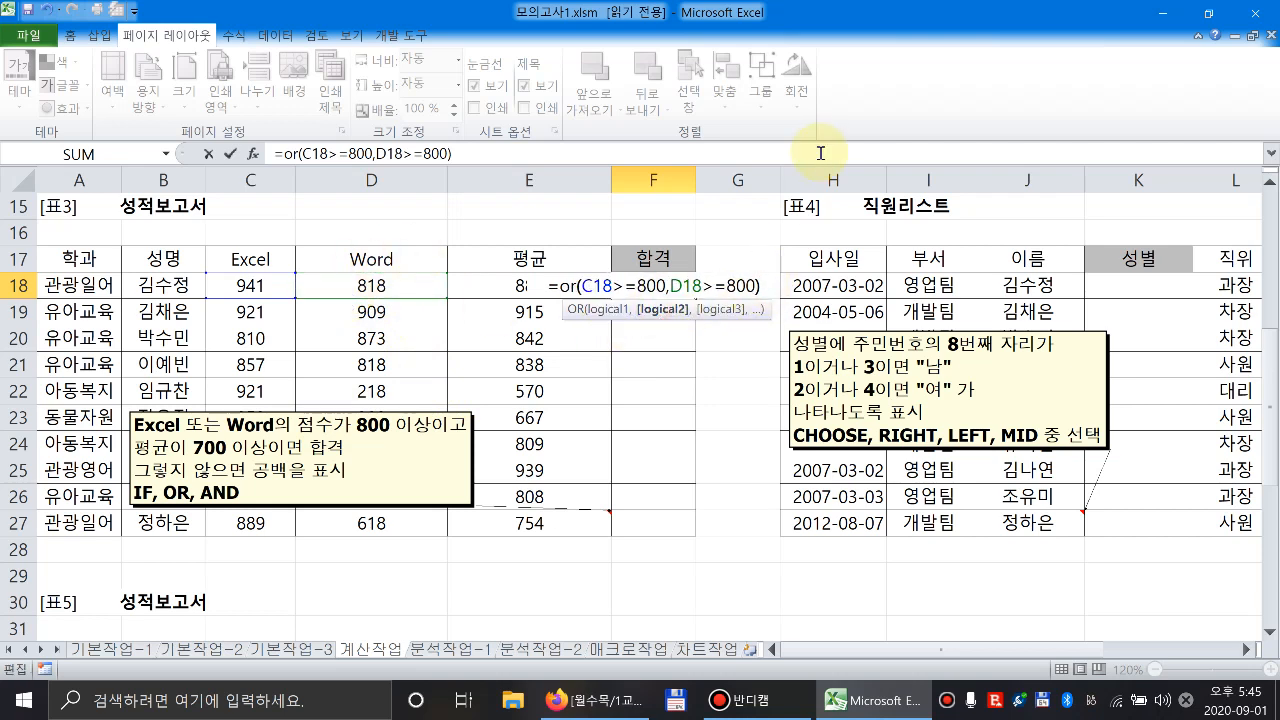
key("Return")
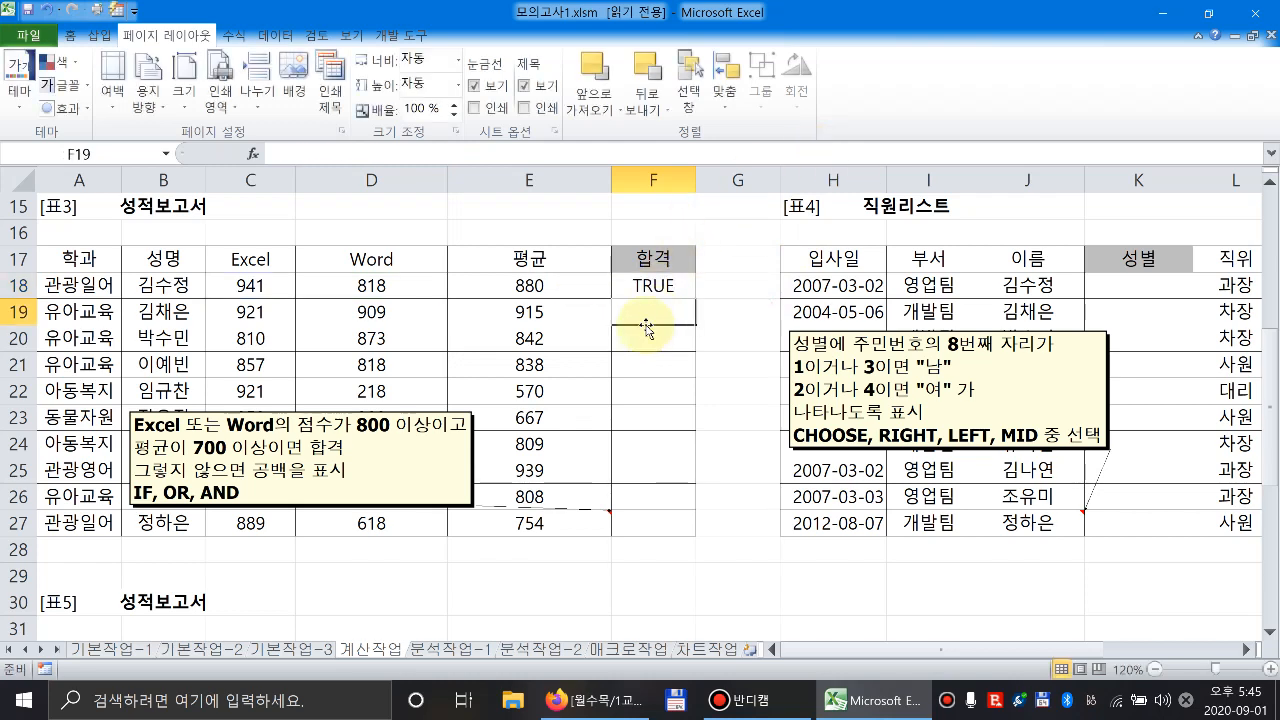
Fill the OR formula from F18 down to F27.
left_click(677, 282)
left_click_drag(694, 297, 683, 530)
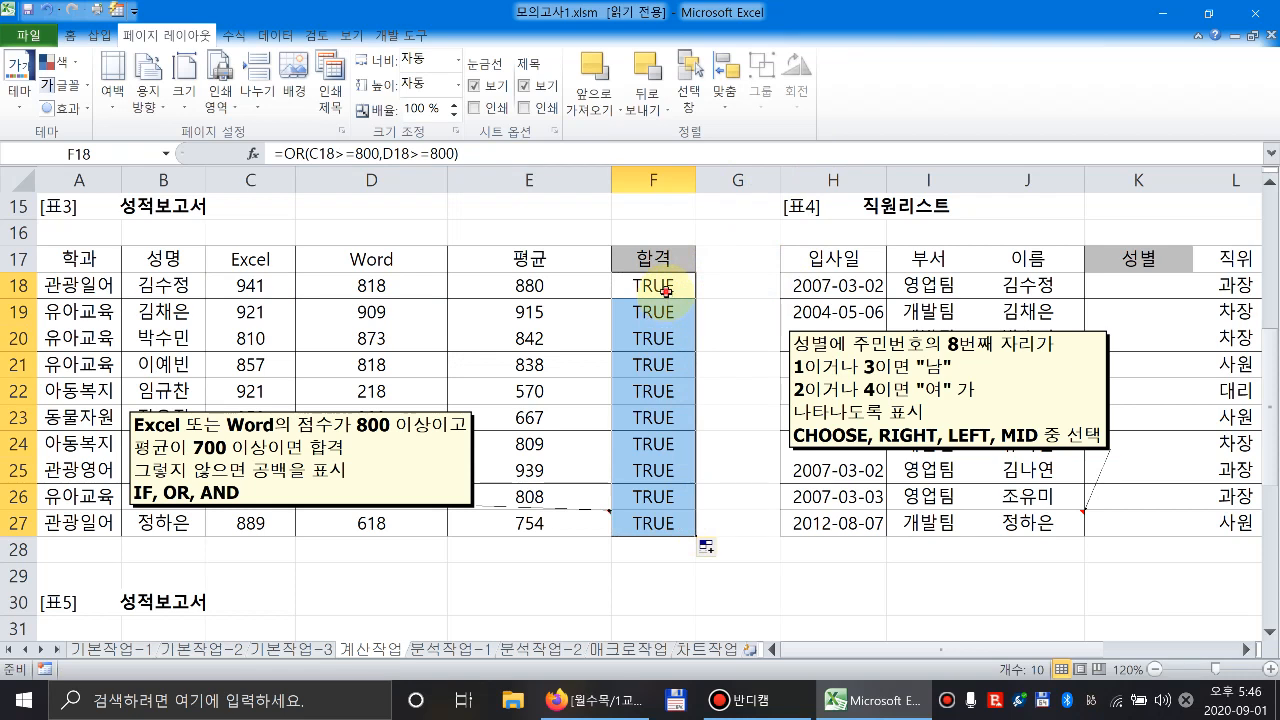
left_click(666, 291)
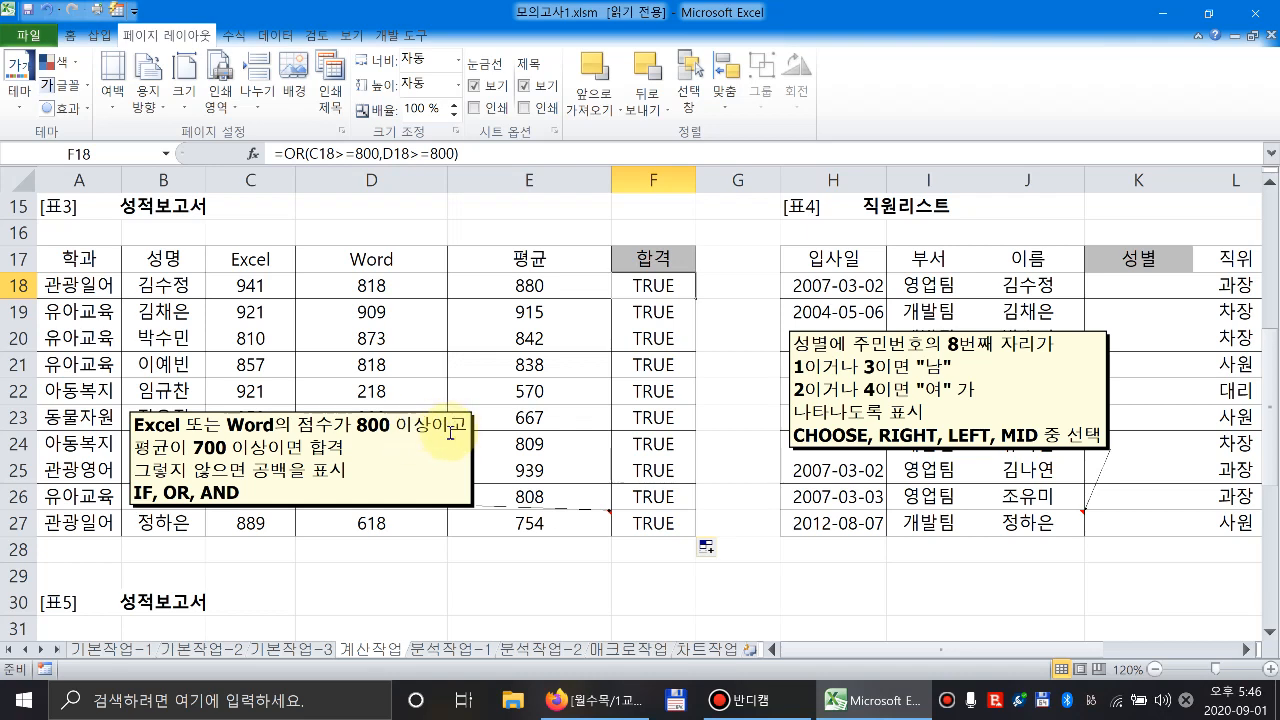
Wrap the OR expression in F18 in an AND function as its first argument, followed by a comma.
double_click(651, 284)
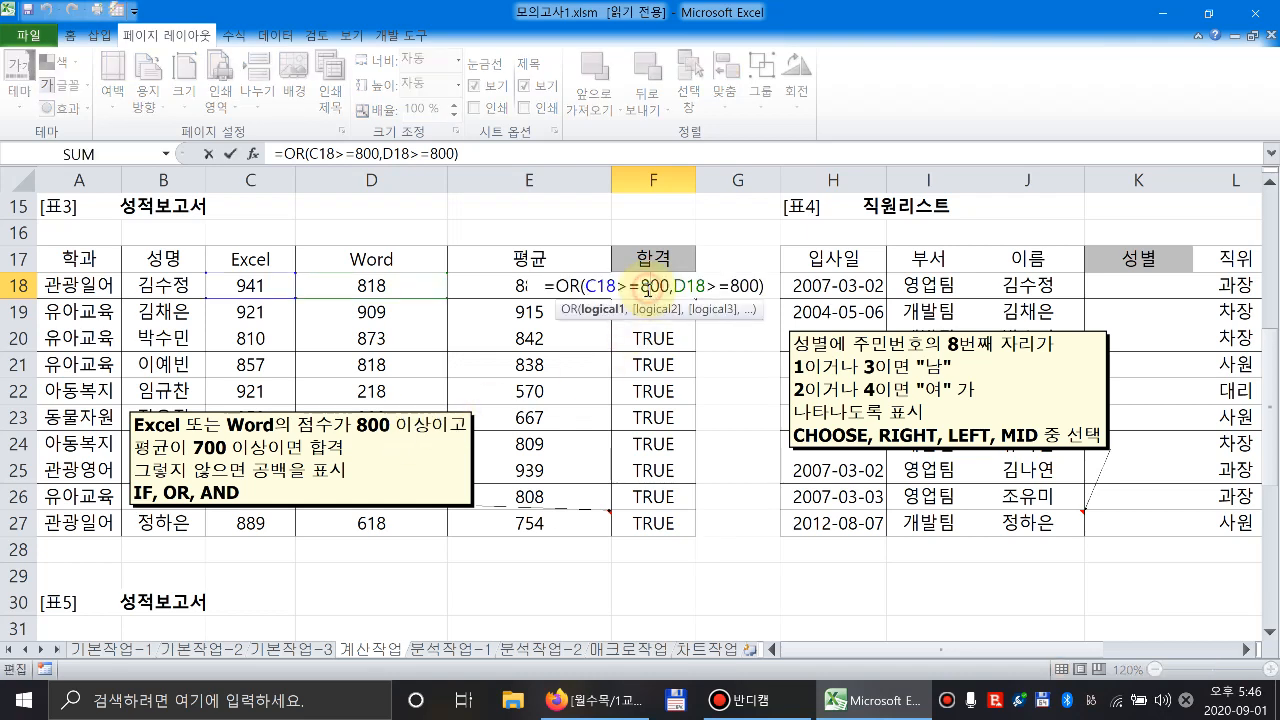
left_click(557, 286)
type("an")
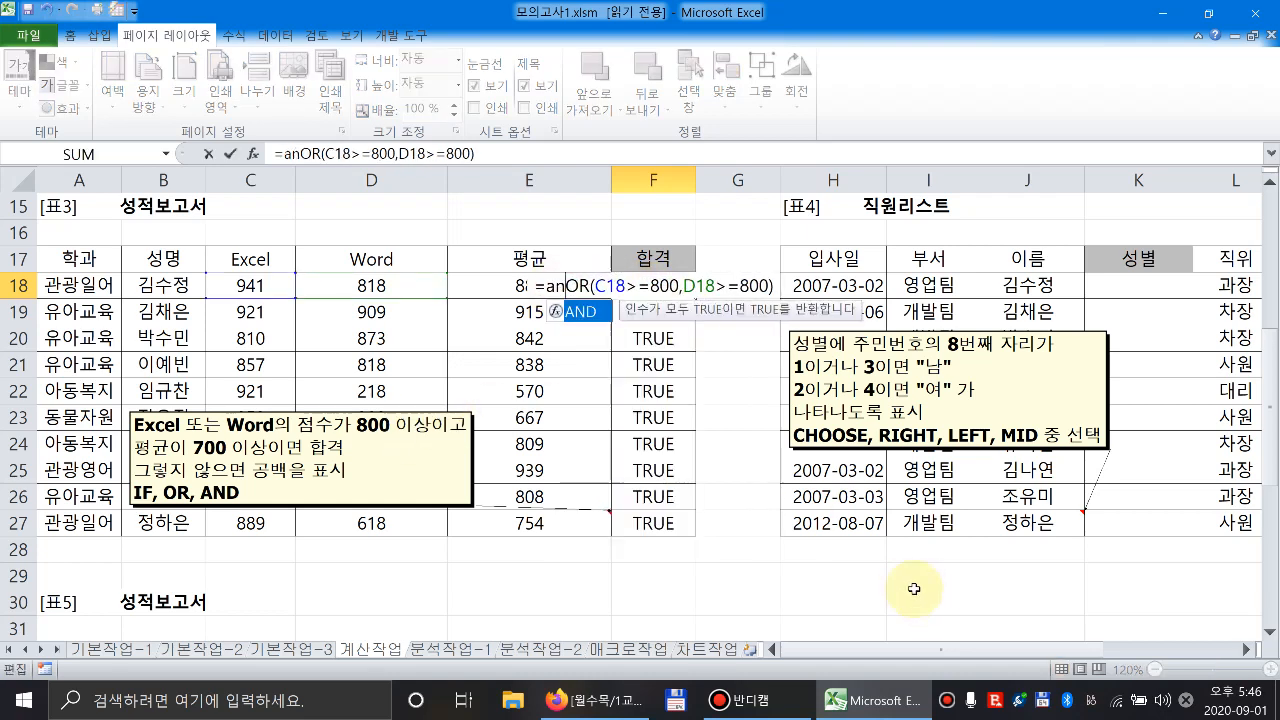
type("d(")
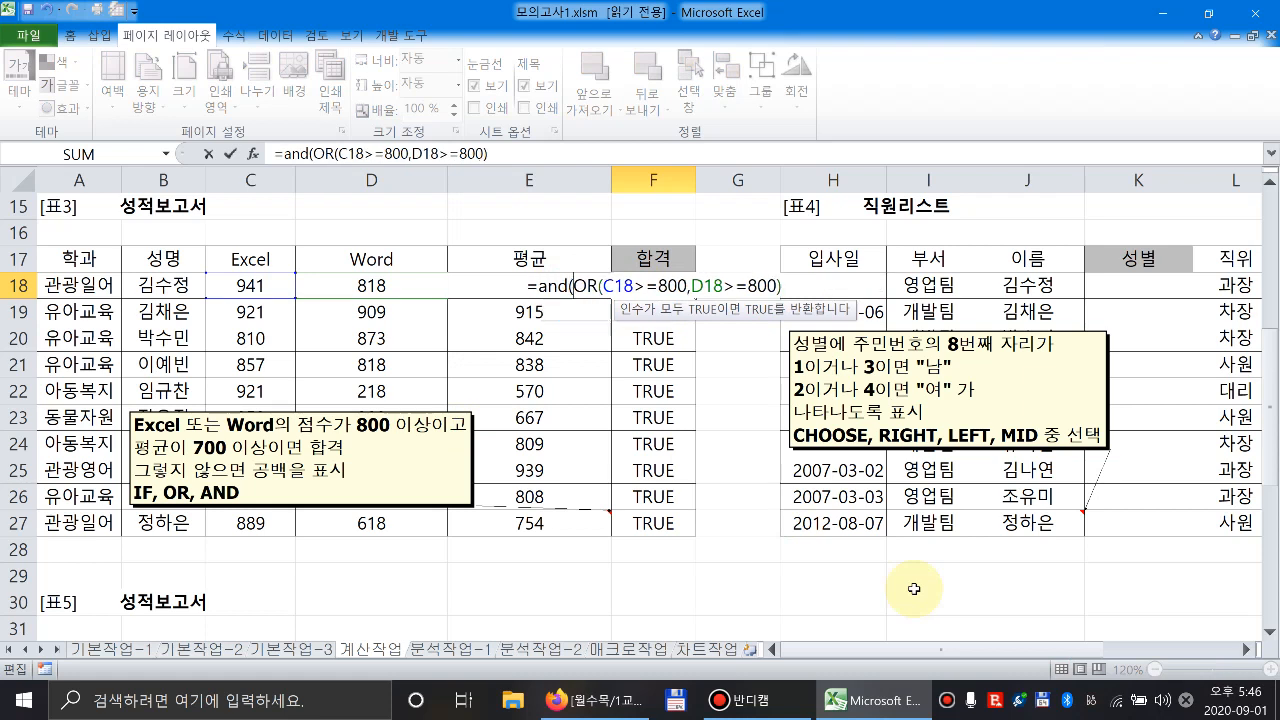
left_click(535, 158)
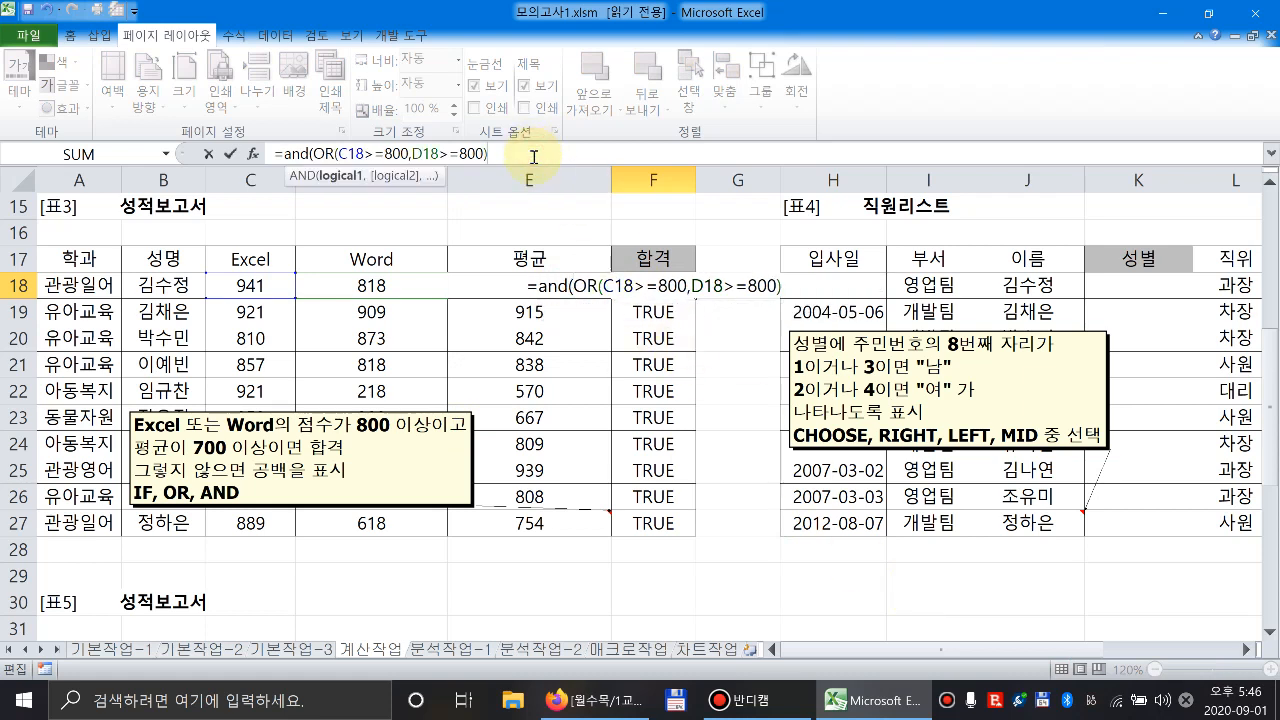
type(",")
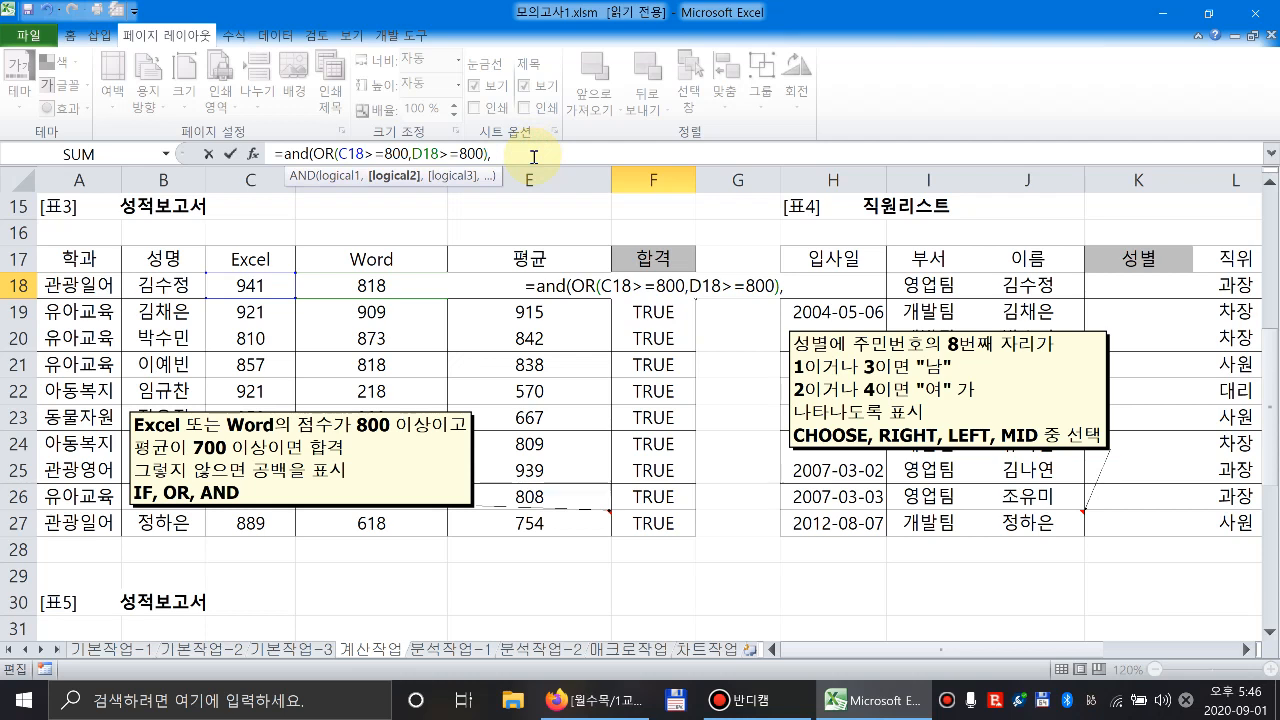
Add E18>=700 as the second AND condition in F18 and enter the formula.
left_click(527, 260)
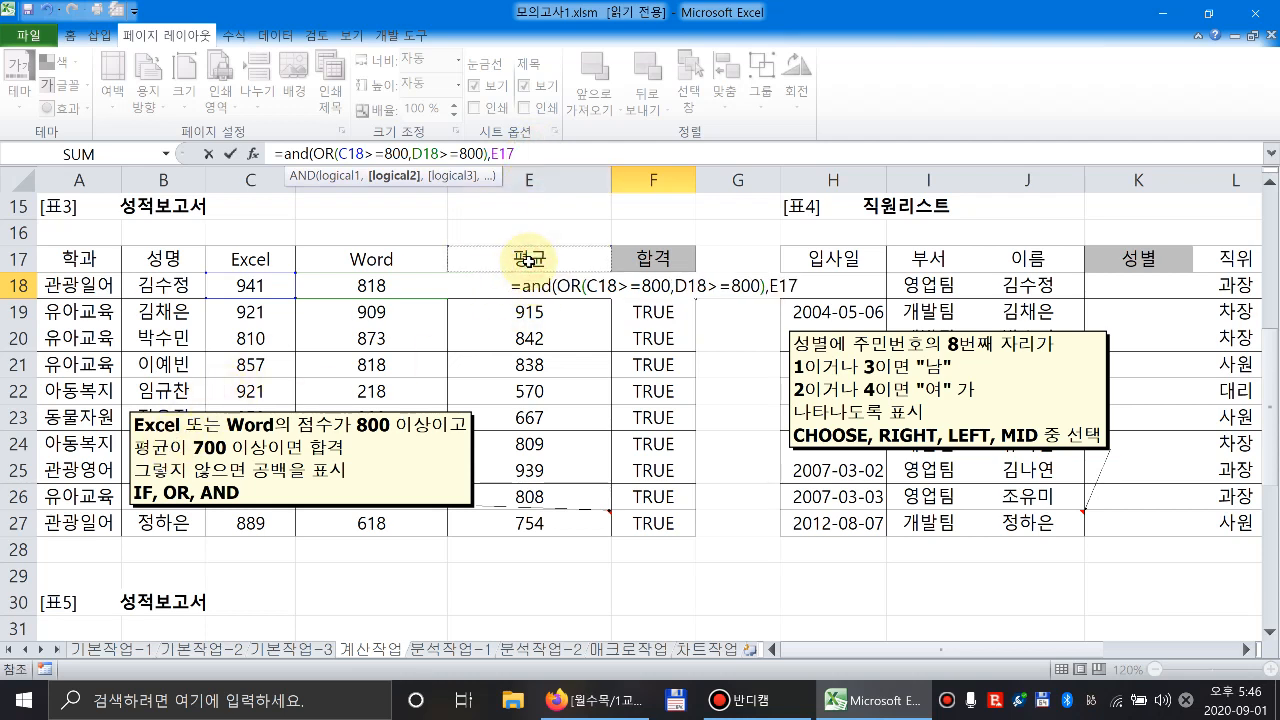
key("Down")
key("Down")
key("Down")
key("Down")
key("Down")
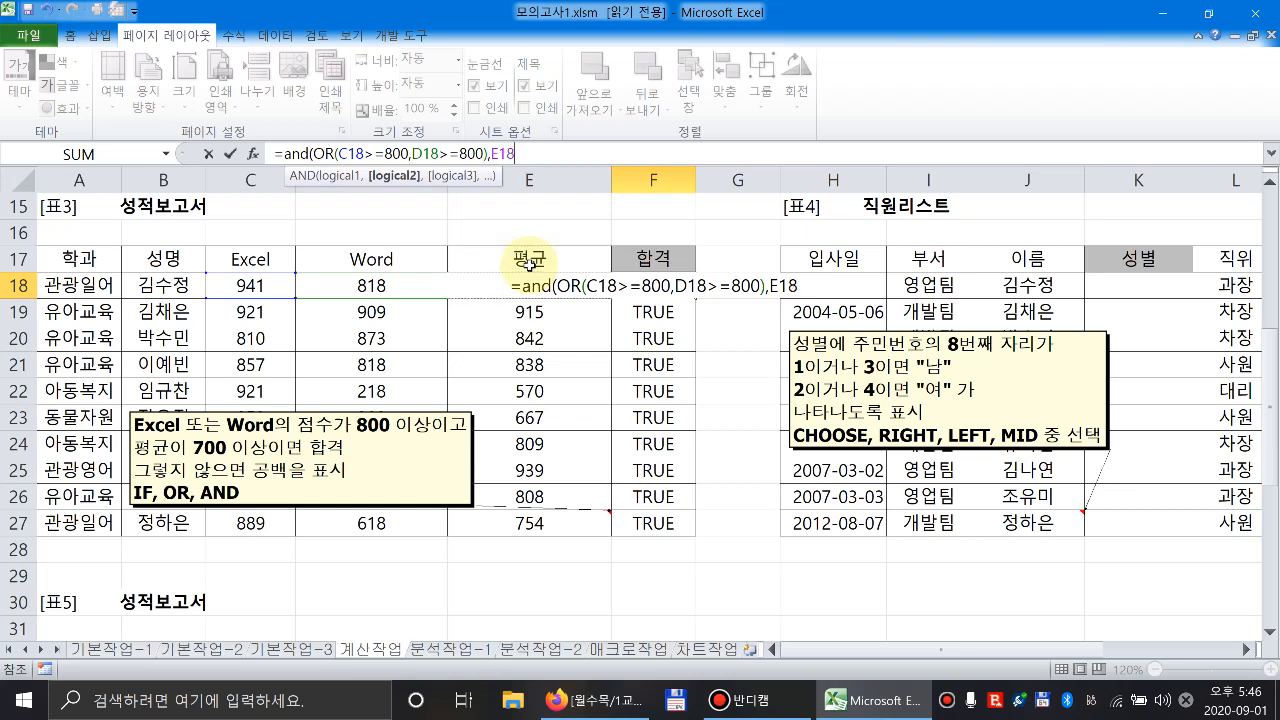
key("Up")
key("Up")
key("Up")
key("Up")
key("BackSpace")
key("BackSpace")
key("BackSpace")
type("e1")
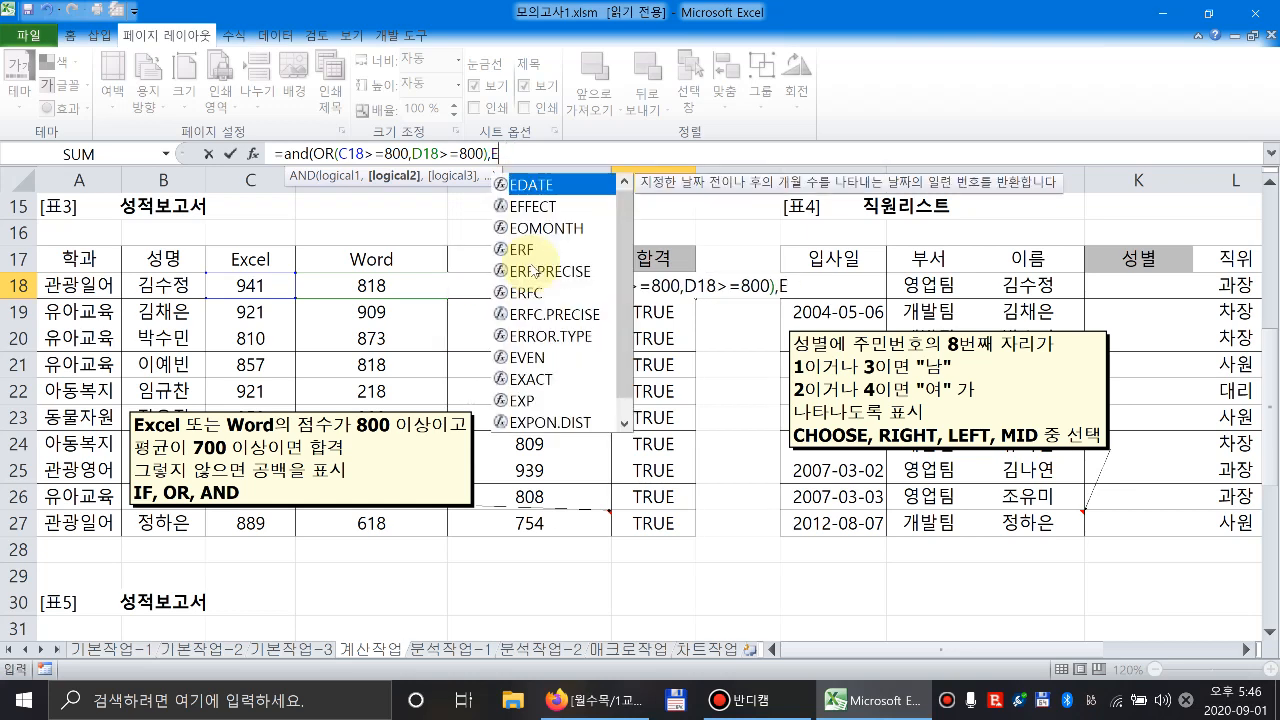
type("8")
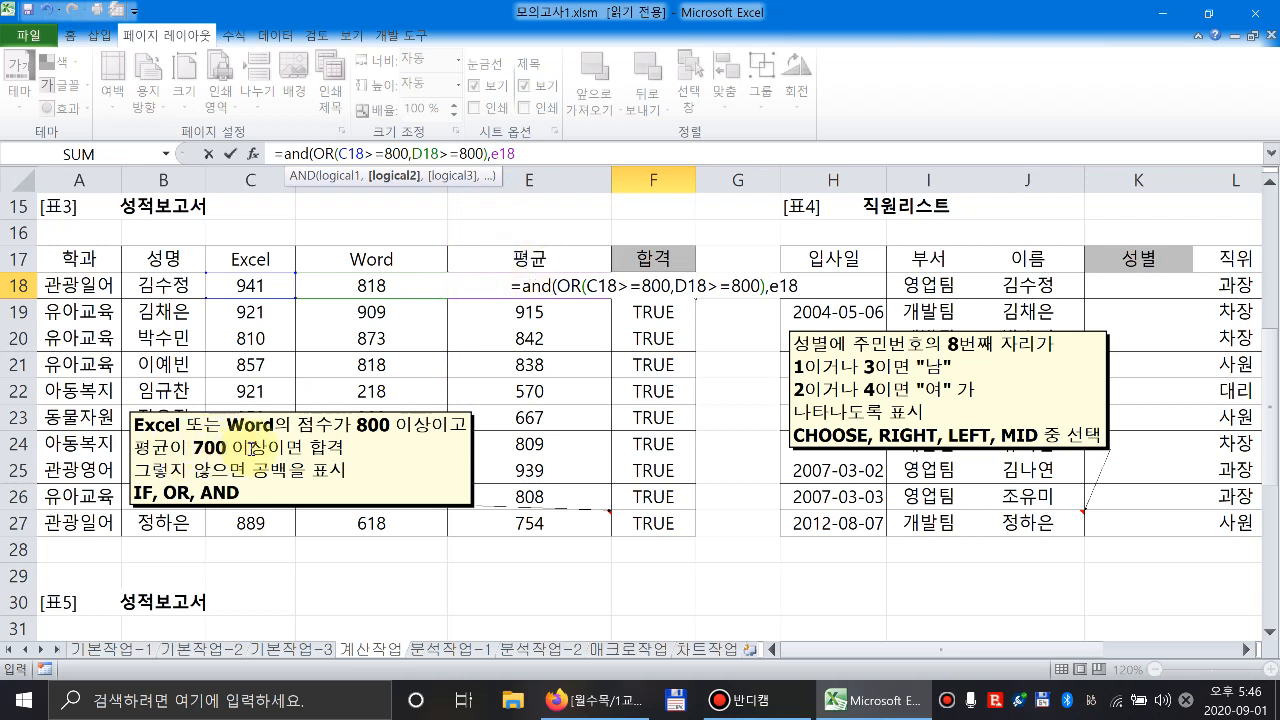
type(">=700")
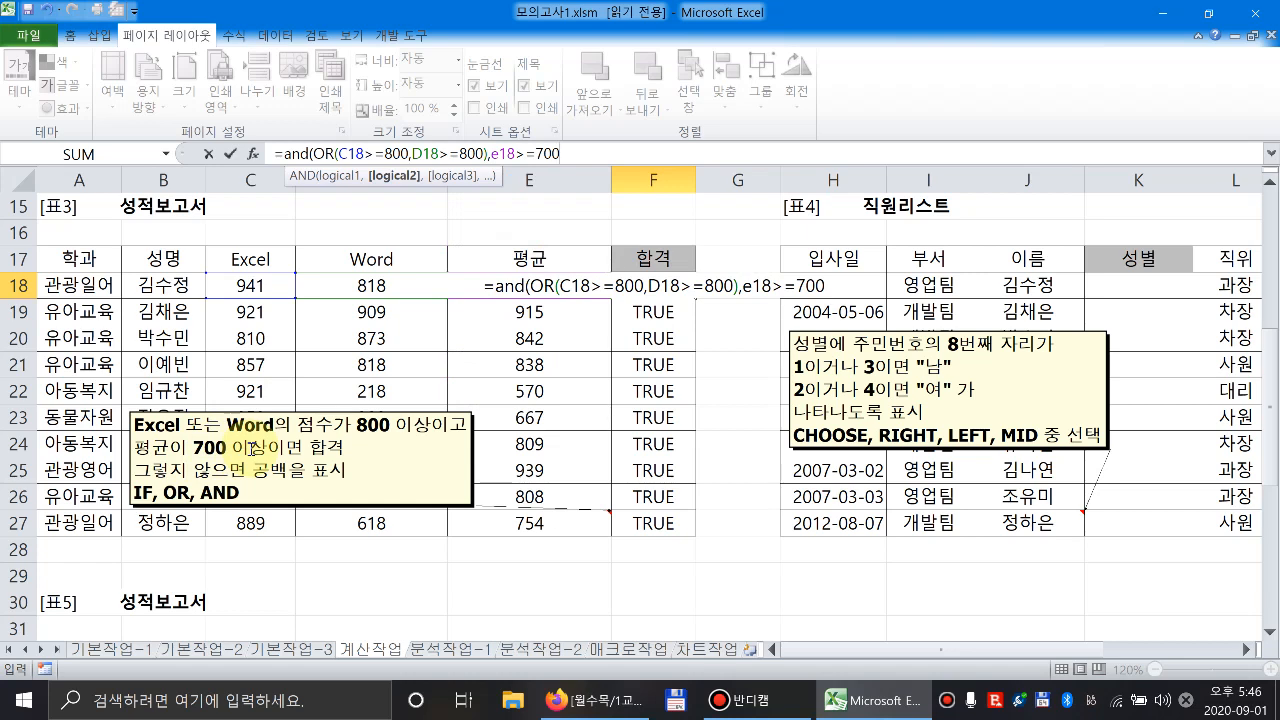
key("Return")
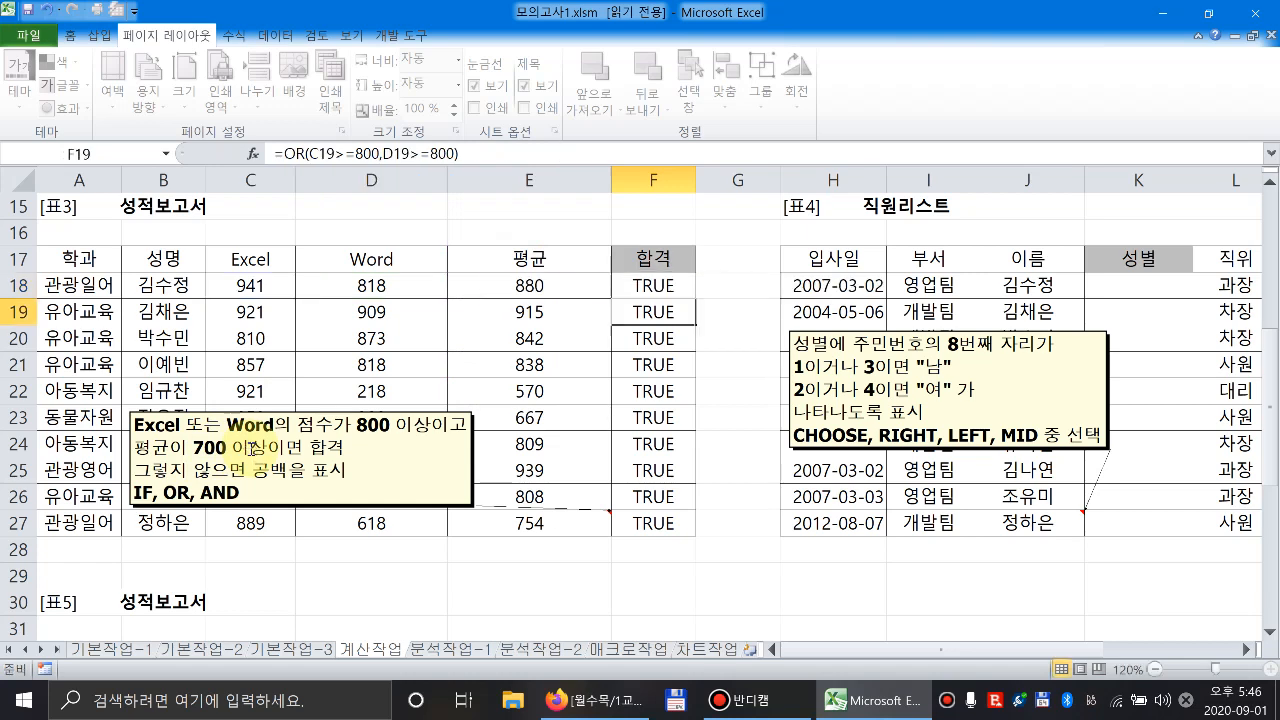
Fill the AND formula from F18 down to F27 and check the results in the 합격 column.
left_click(688, 290)
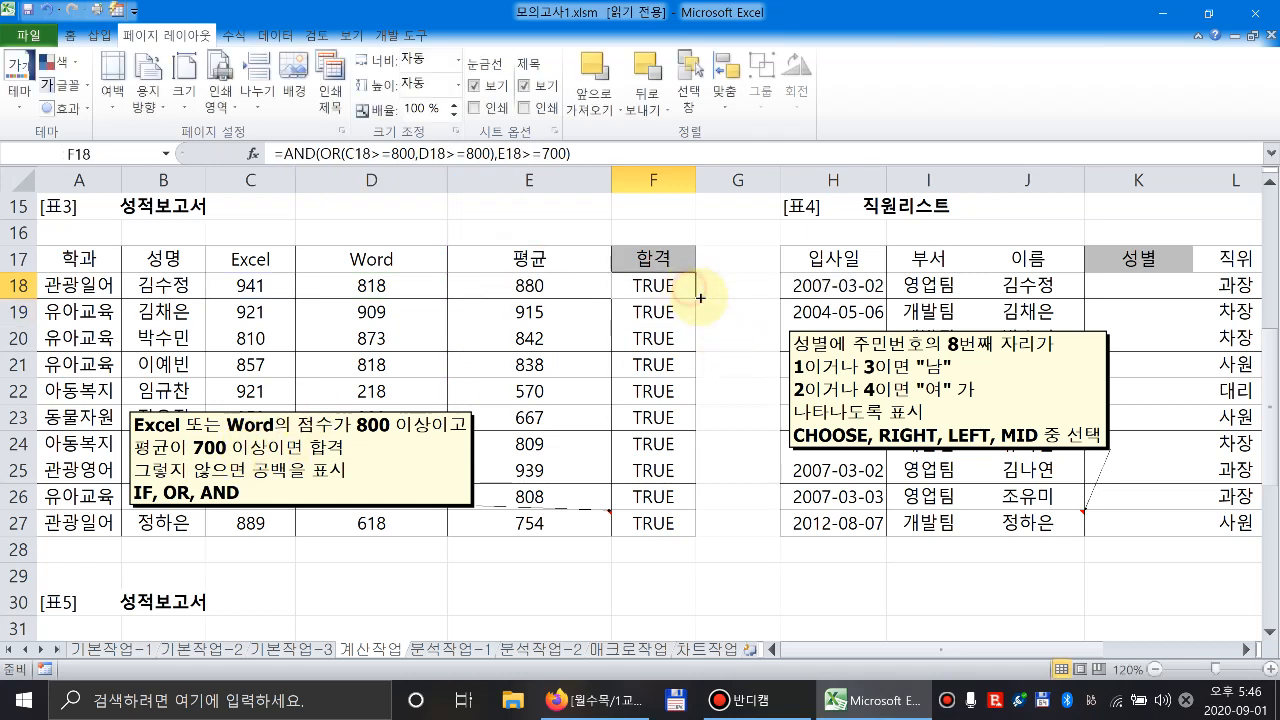
left_click_drag(695, 298, 676, 530)
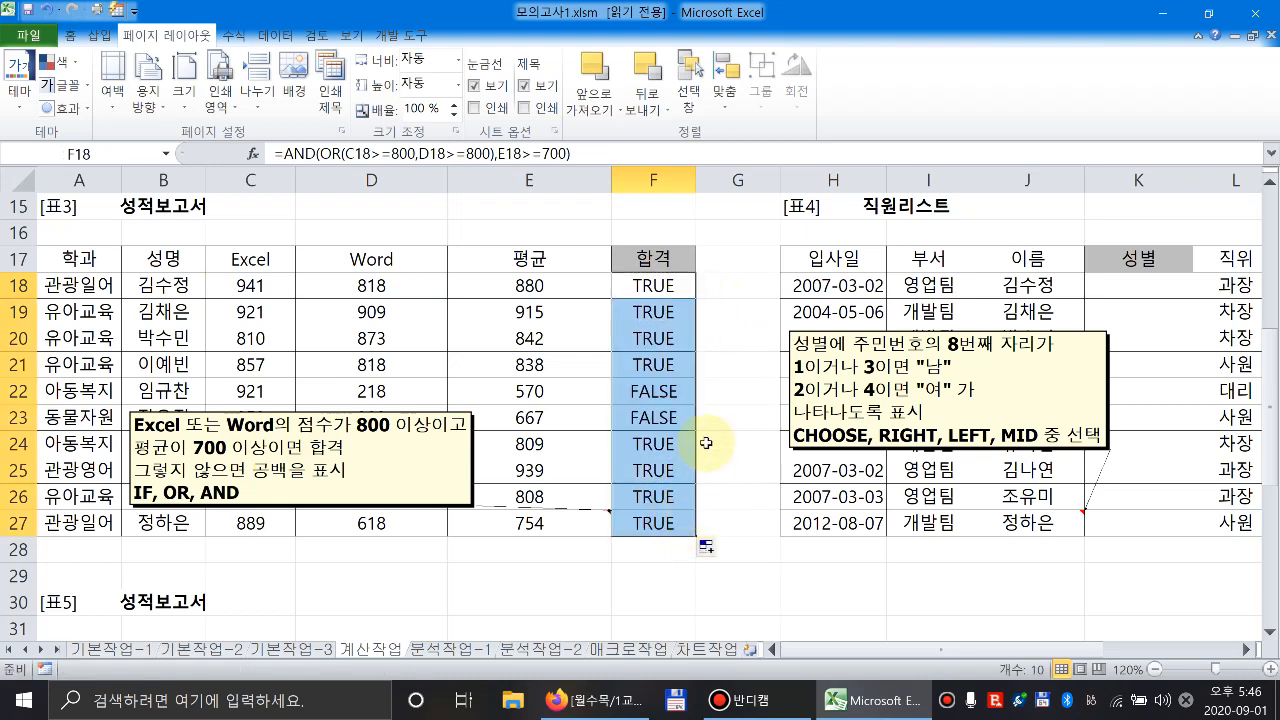
left_click(646, 280)
left_click_drag(646, 280, 655, 417)
left_click(658, 285)
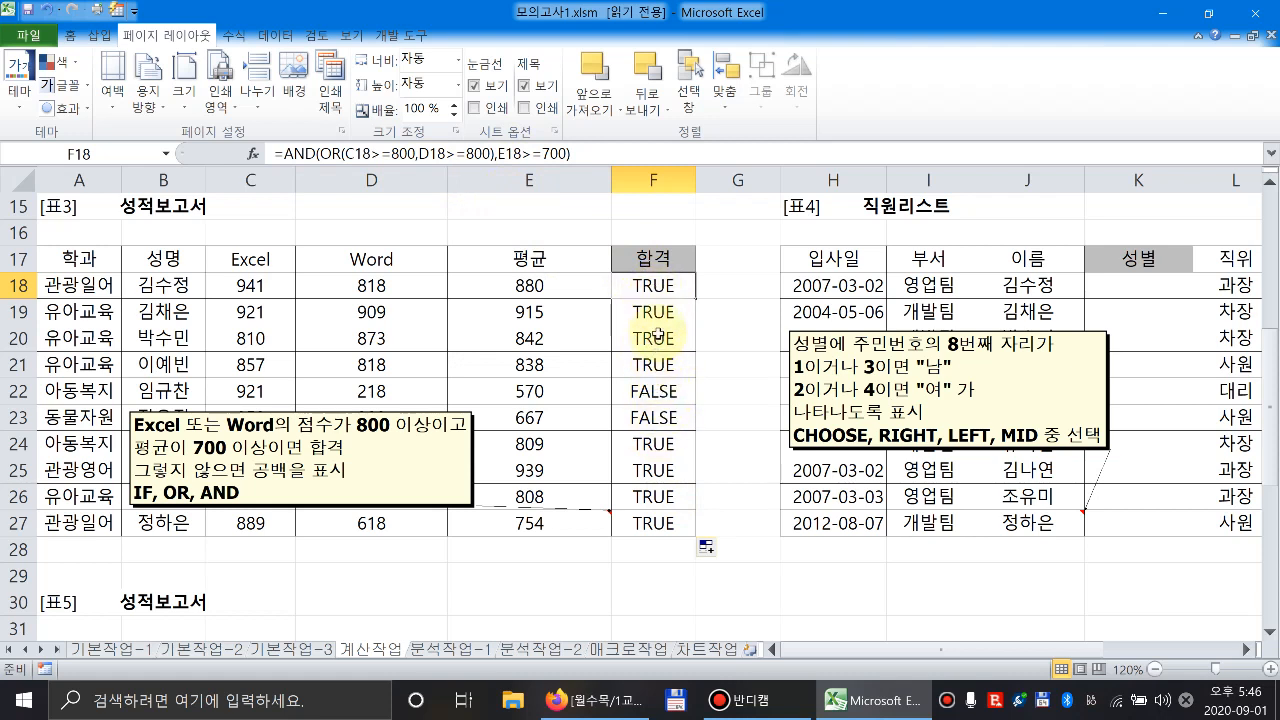
left_click_drag(695, 298, 672, 528)
Wrap the AND expression in F18 in an IF function as its logical test, followed by a comma.
left_click(669, 290)
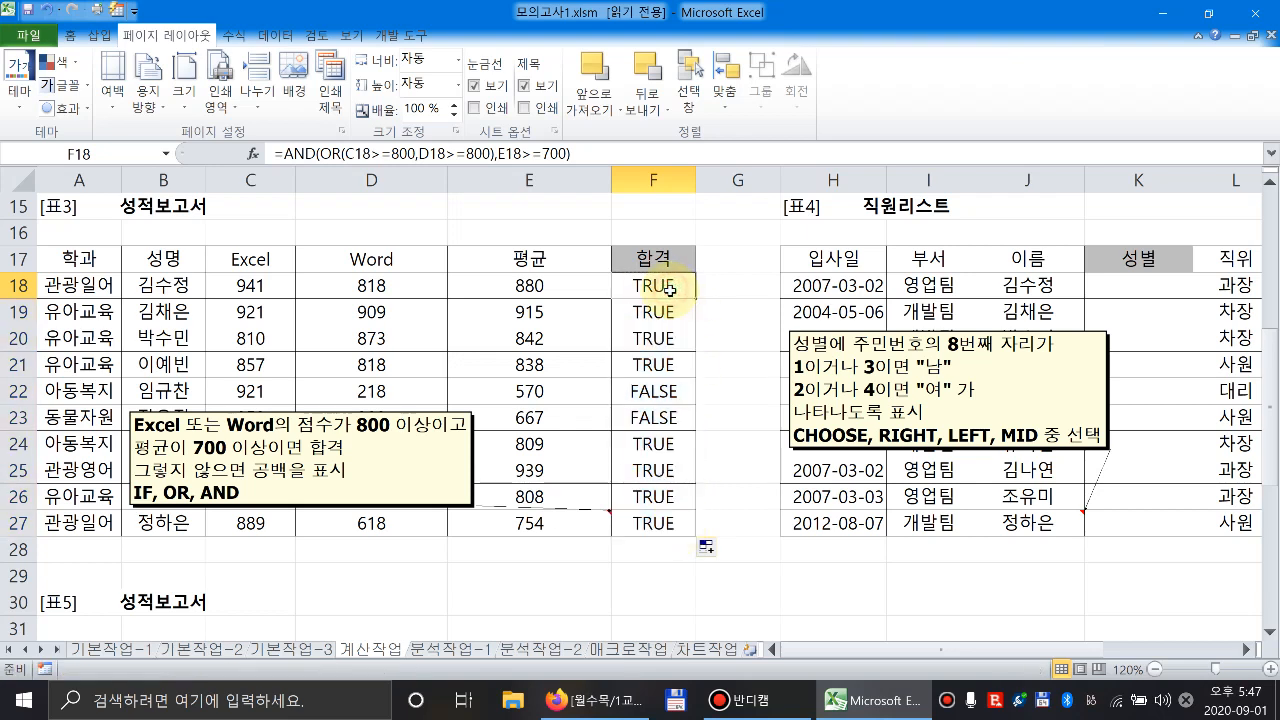
left_click(285, 158)
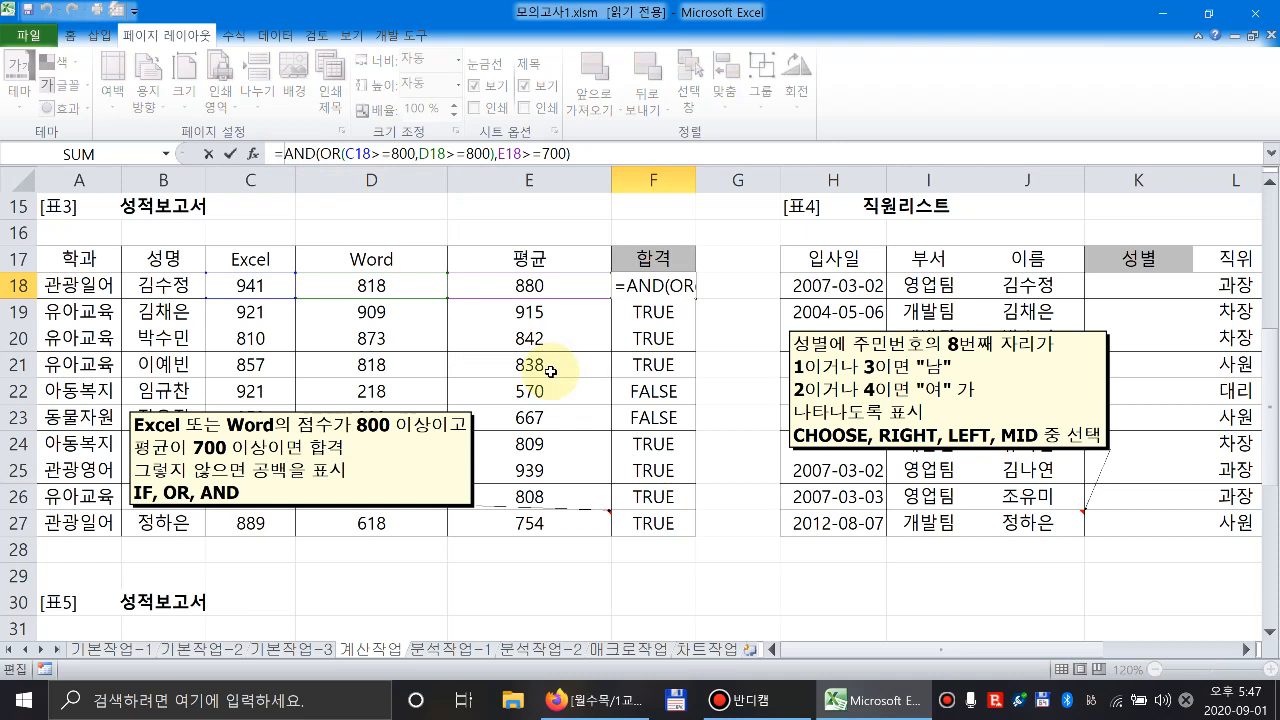
type("if(")
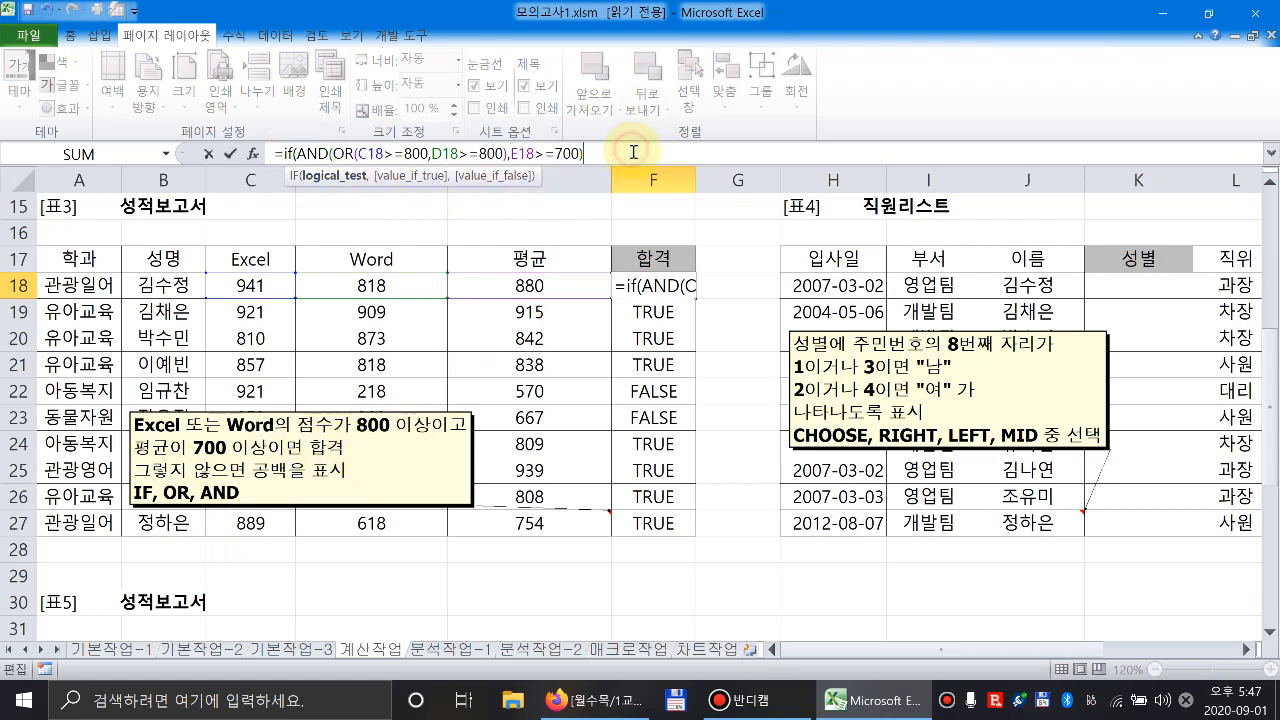
left_click(355, 185)
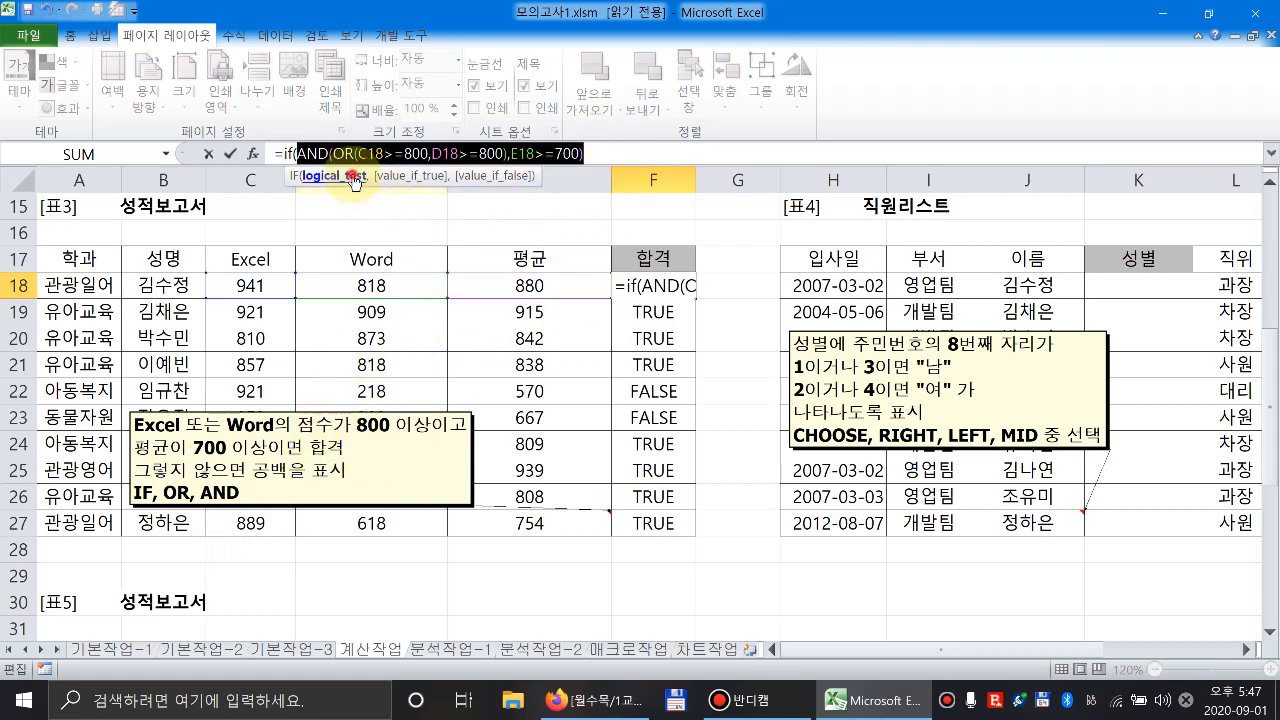
left_click(600, 155)
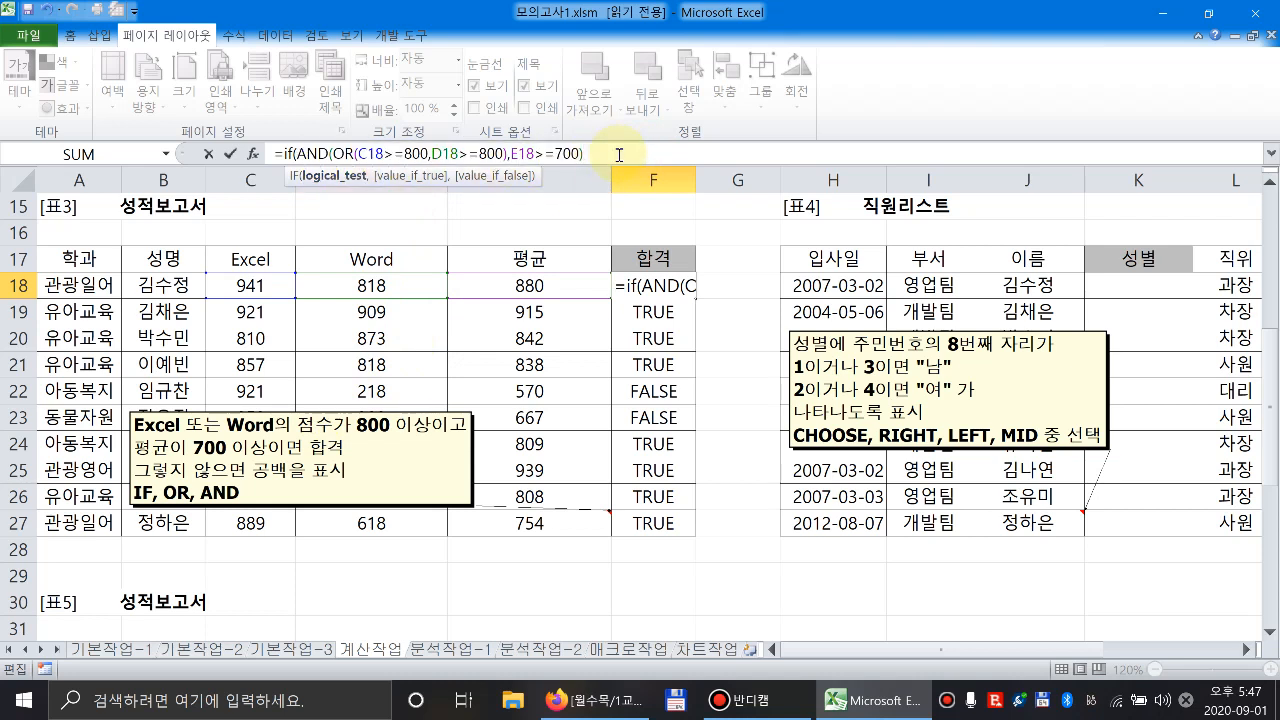
type(",")
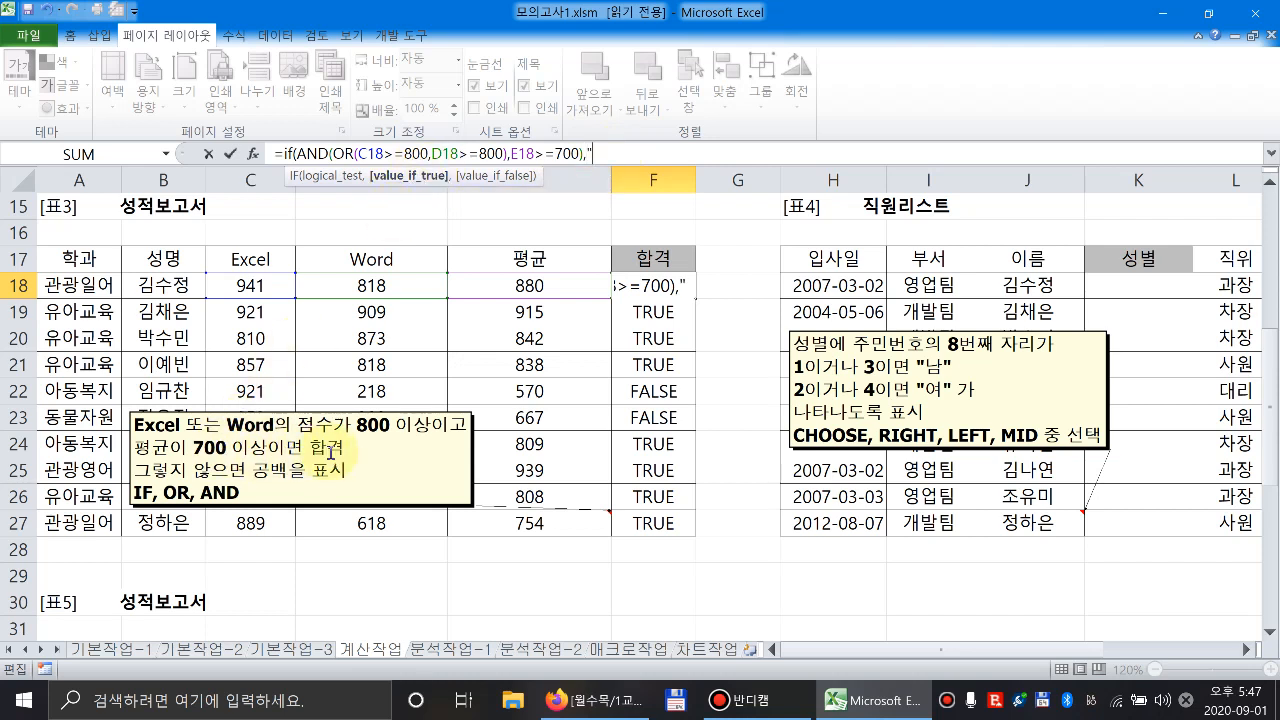
Complete the IF in F18 with "합격" as the true value and an empty string "" as the false value, and enter it.
type("\"합격\"")
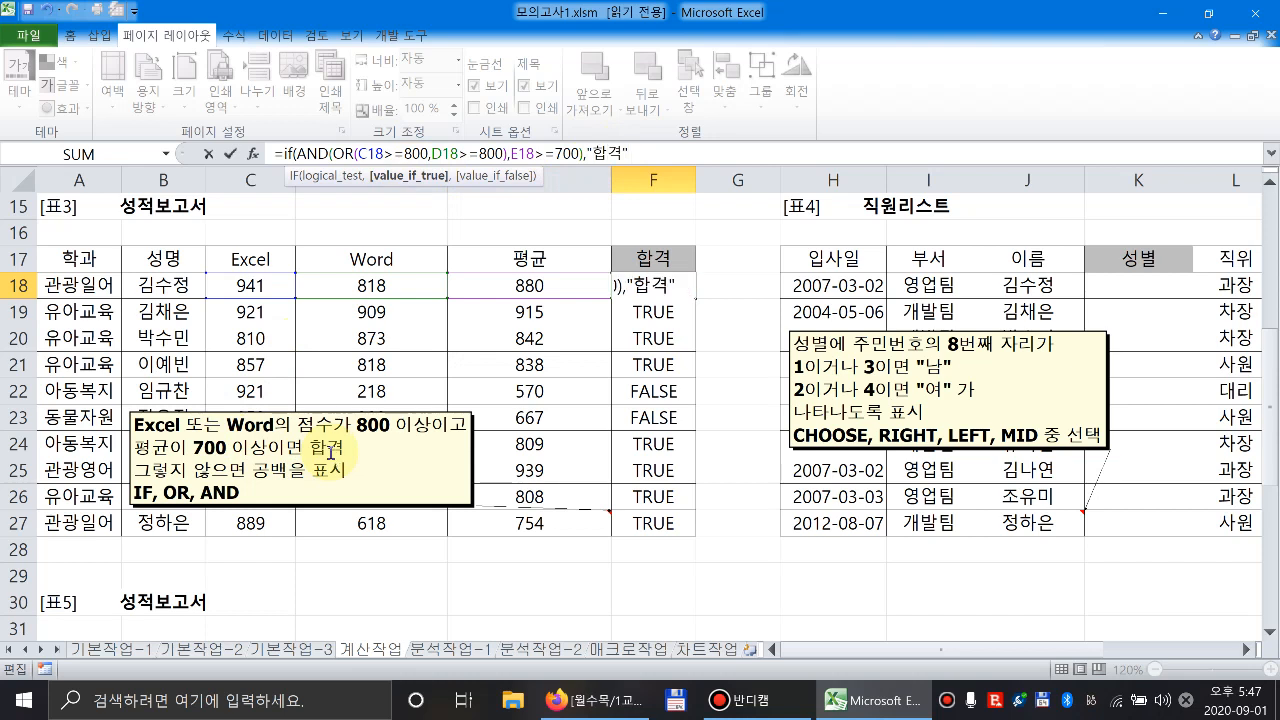
type(",")
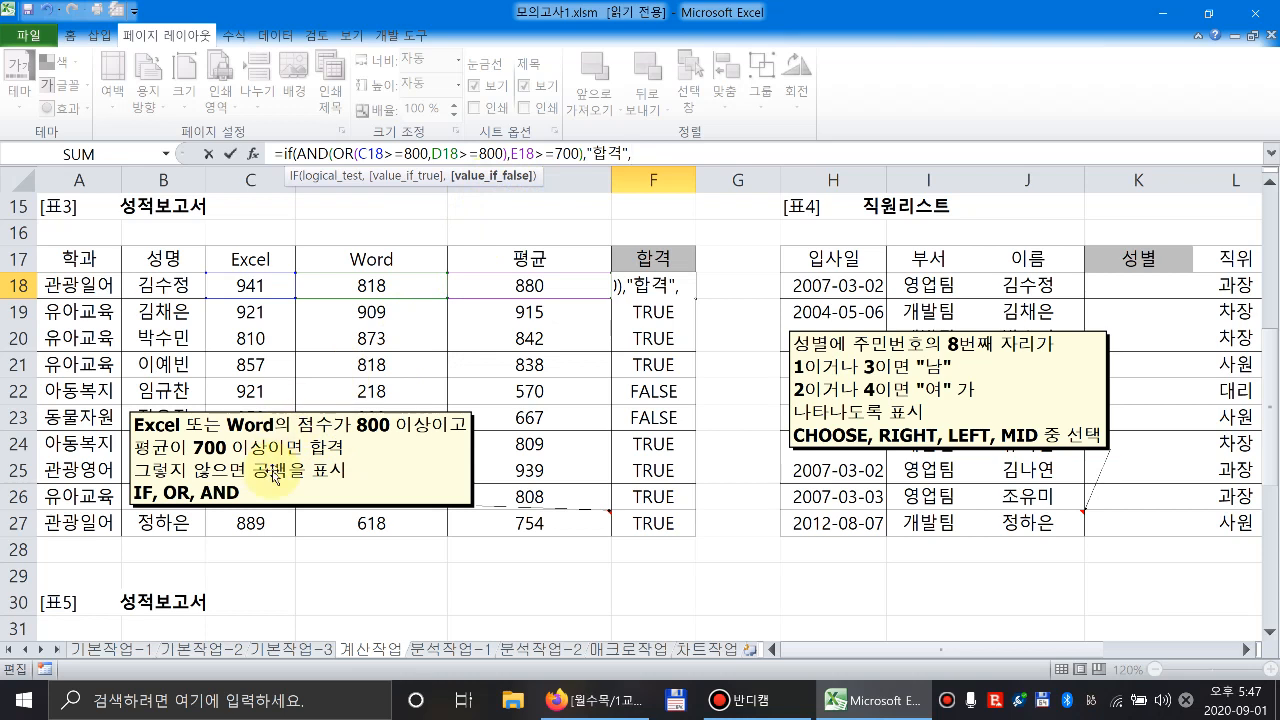
type("\"공백")
key("BackSpace")
key("BackSpace")
key("BackSpace")
type("\"")
type(")")
key("Return")
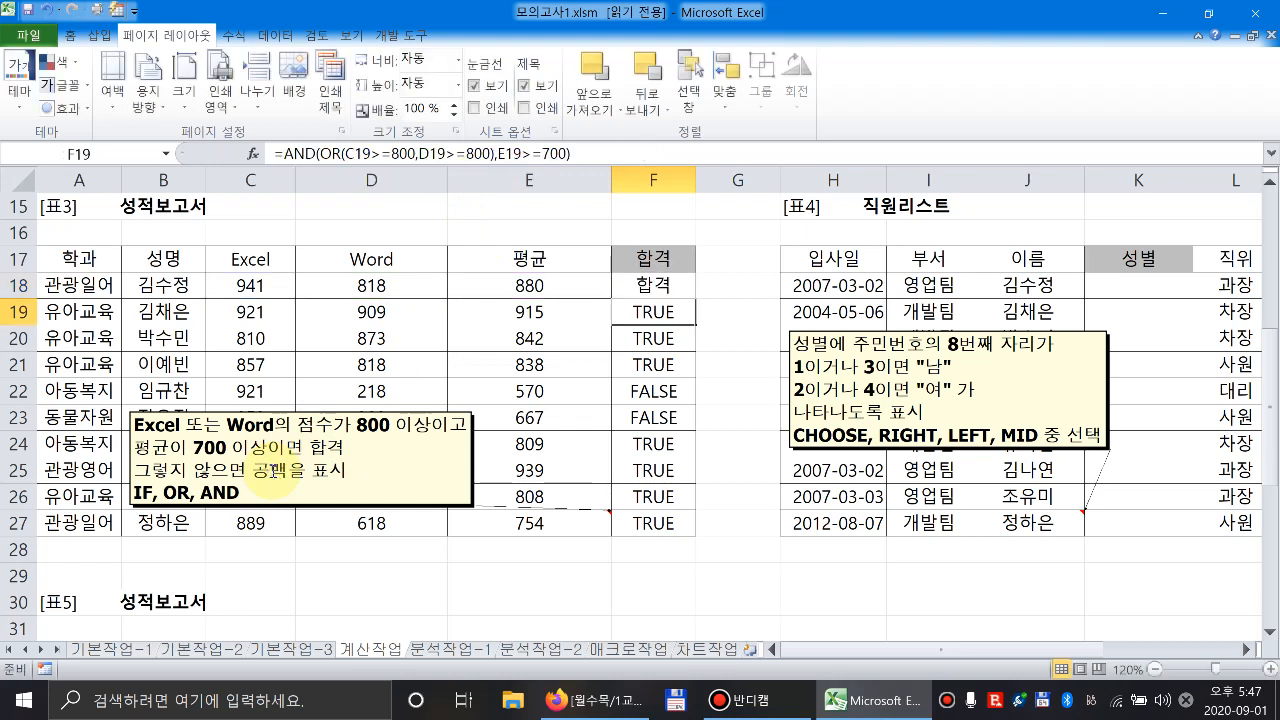
Fill the IF formula from F18 down to F27 and review the nested formula in F18.
left_click(654, 285)
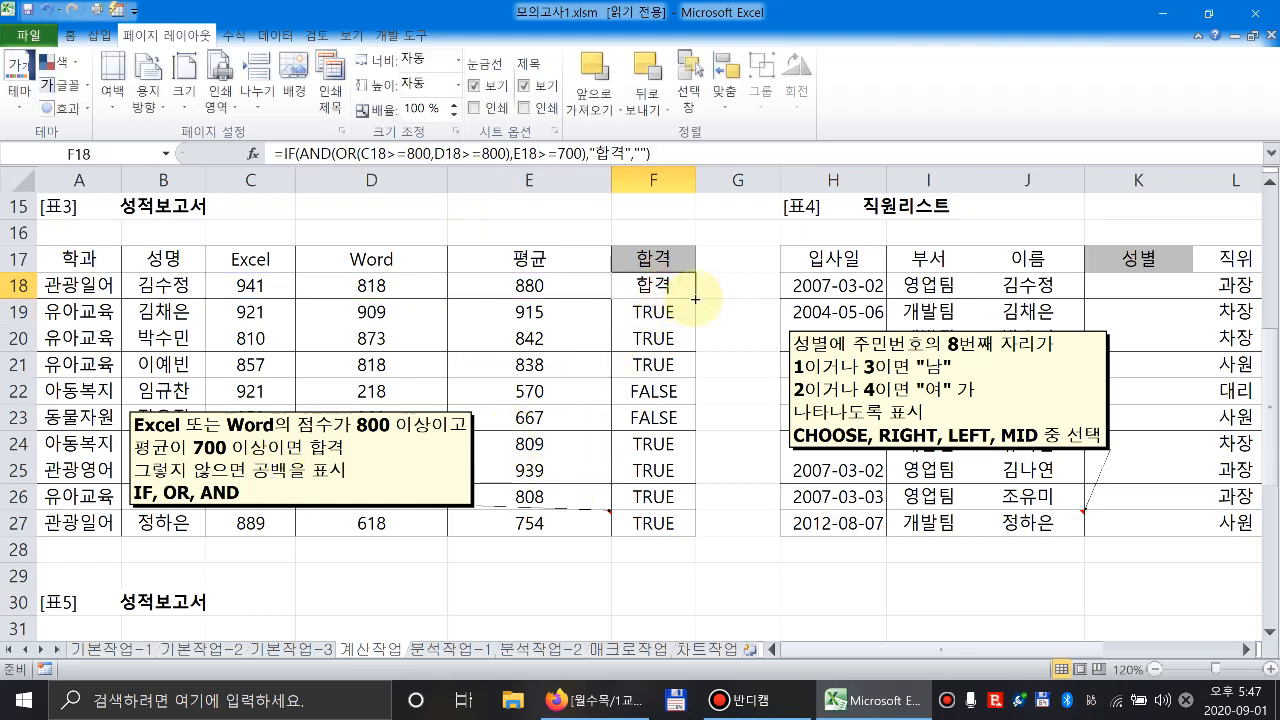
left_click_drag(695, 298, 676, 527)
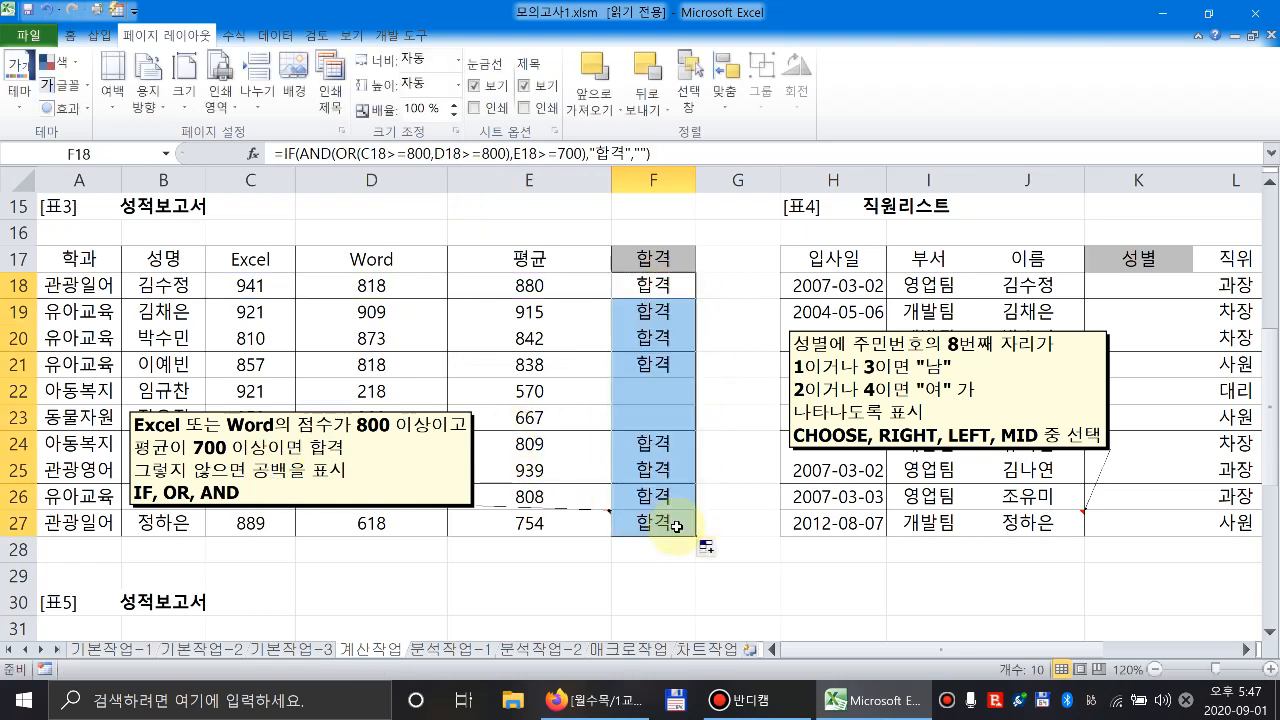
left_click(652, 444)
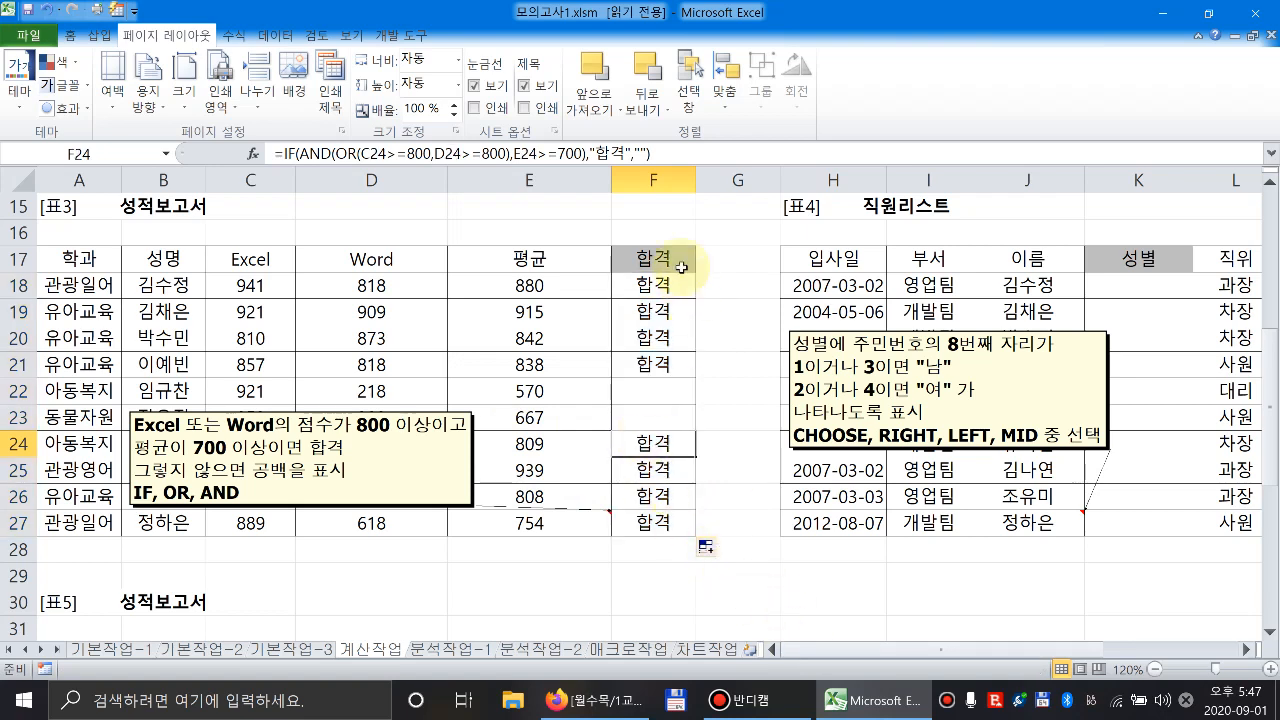
double_click(670, 288)
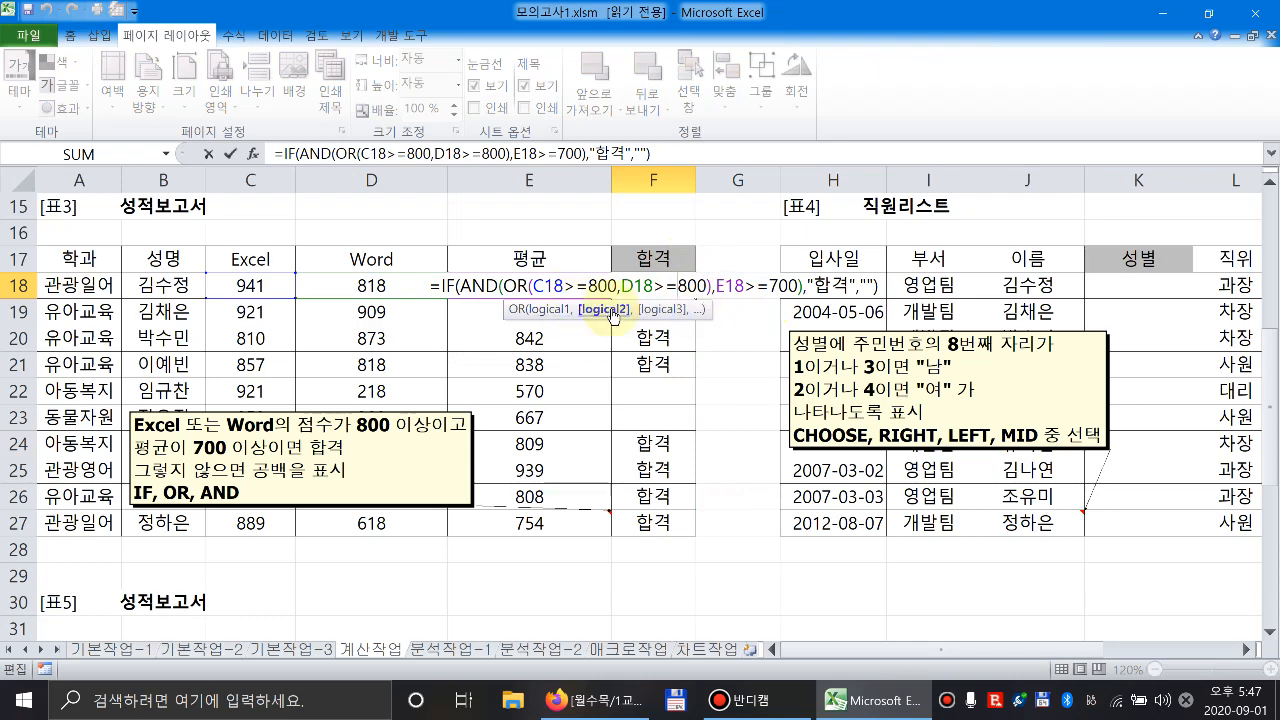
key("Escape")
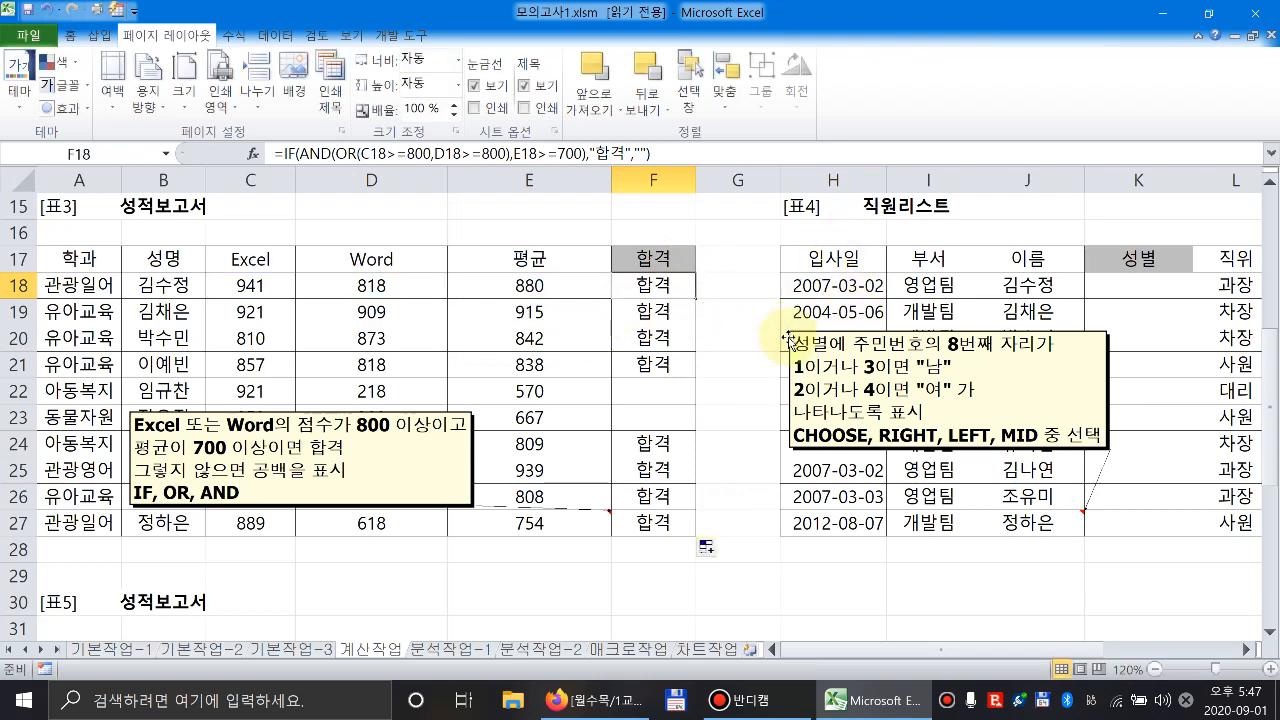
Move 표4's instruction comment down and away from the 성별 column, and select K18.
scroll(625, 343, "up", 4)
scroll(625, 343, "down", 2)
scroll(625, 343, "down", 2)
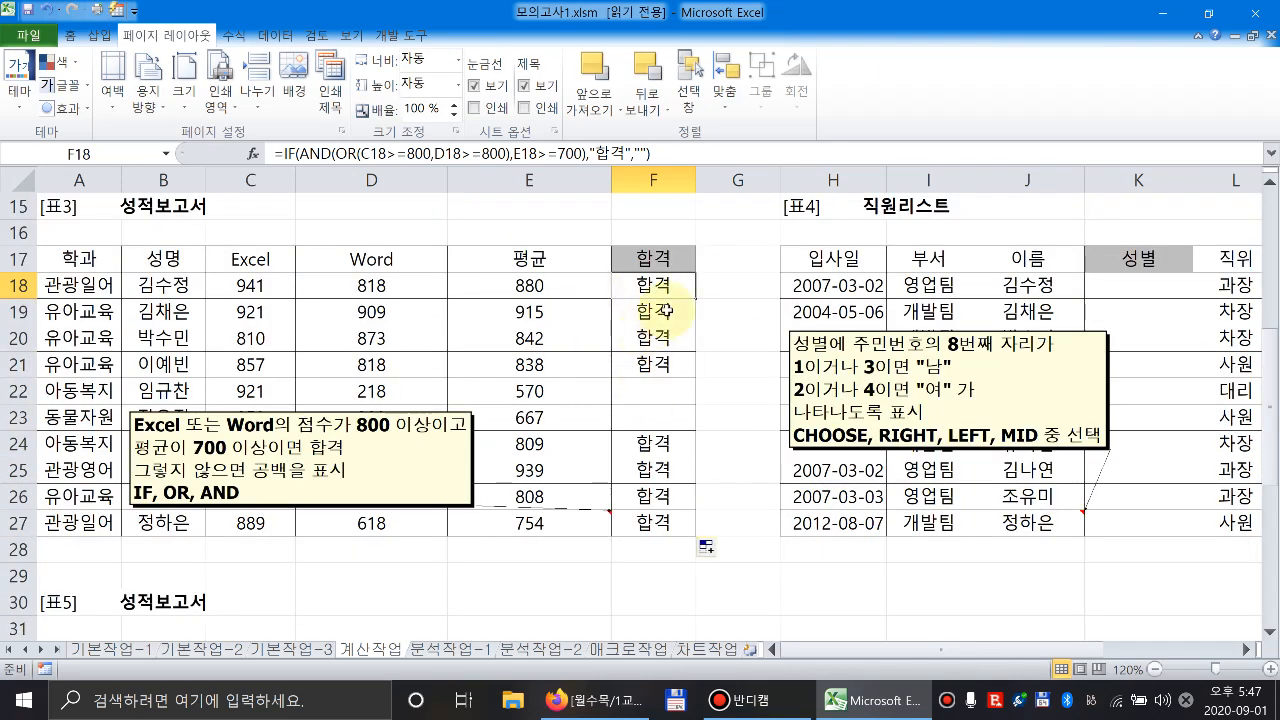
left_click_drag(881, 650, 881, 650)
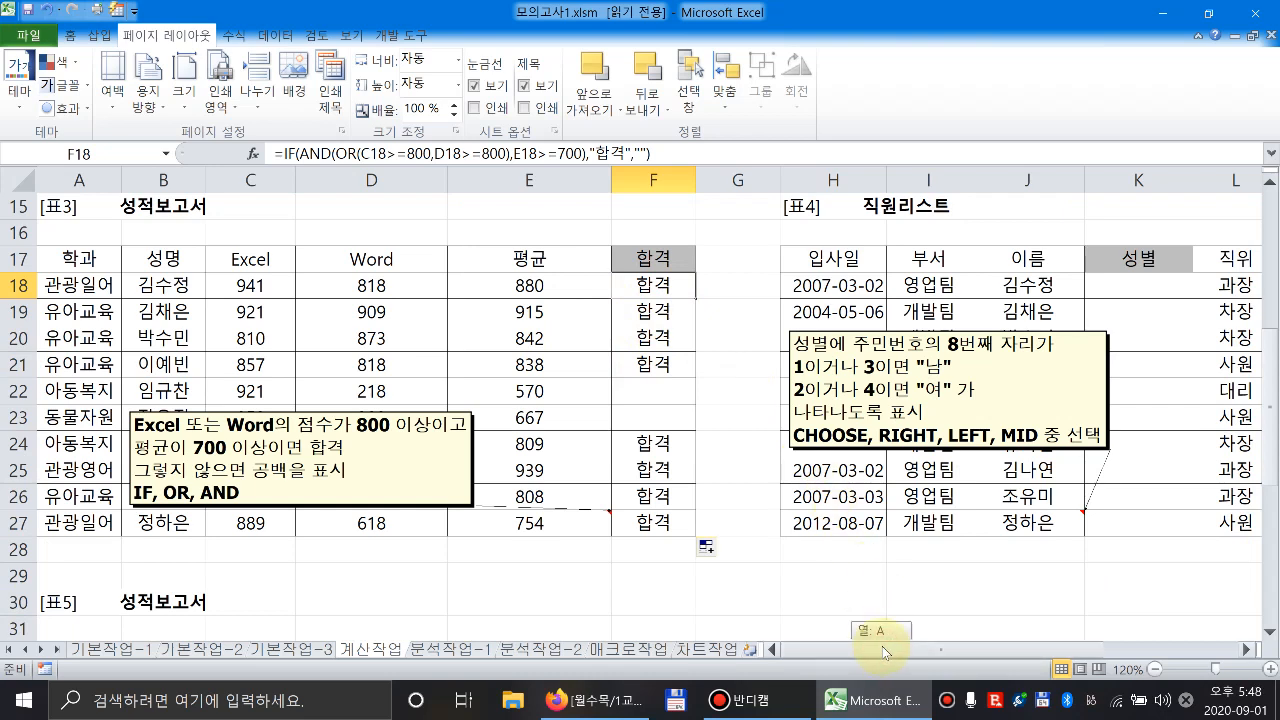
left_click_drag(881, 650, 1040, 650)
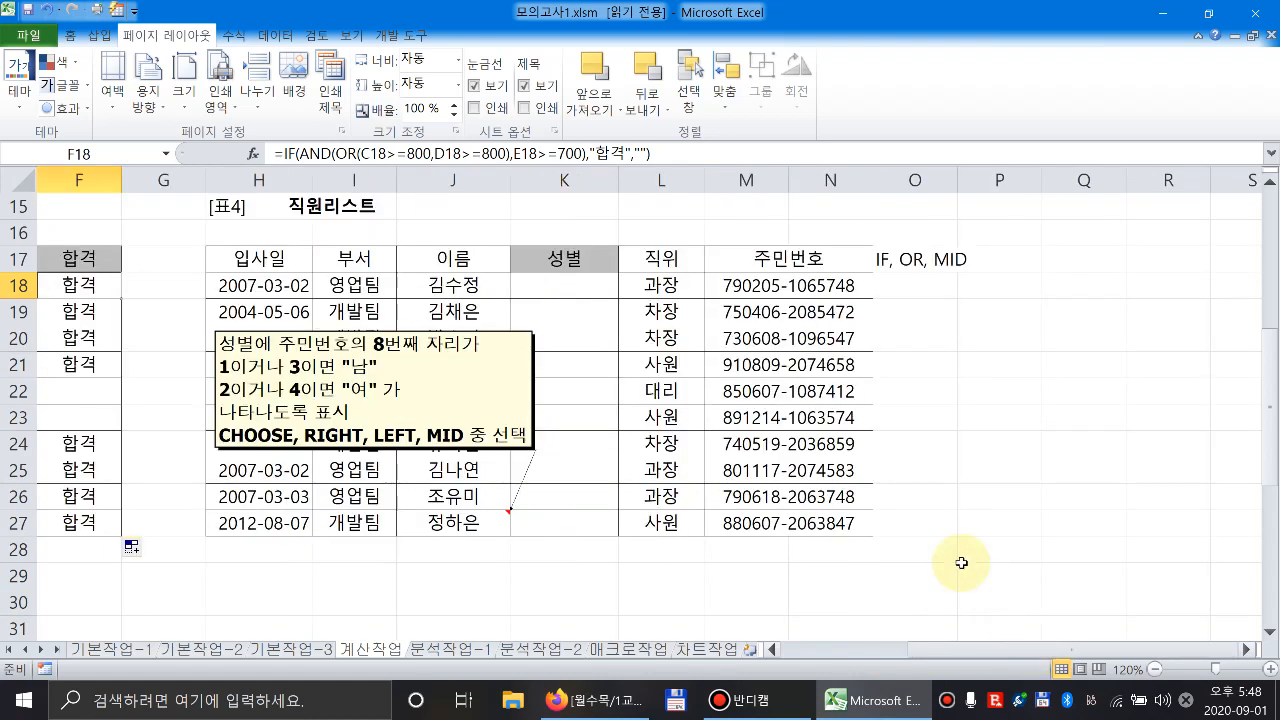
left_click(533, 388)
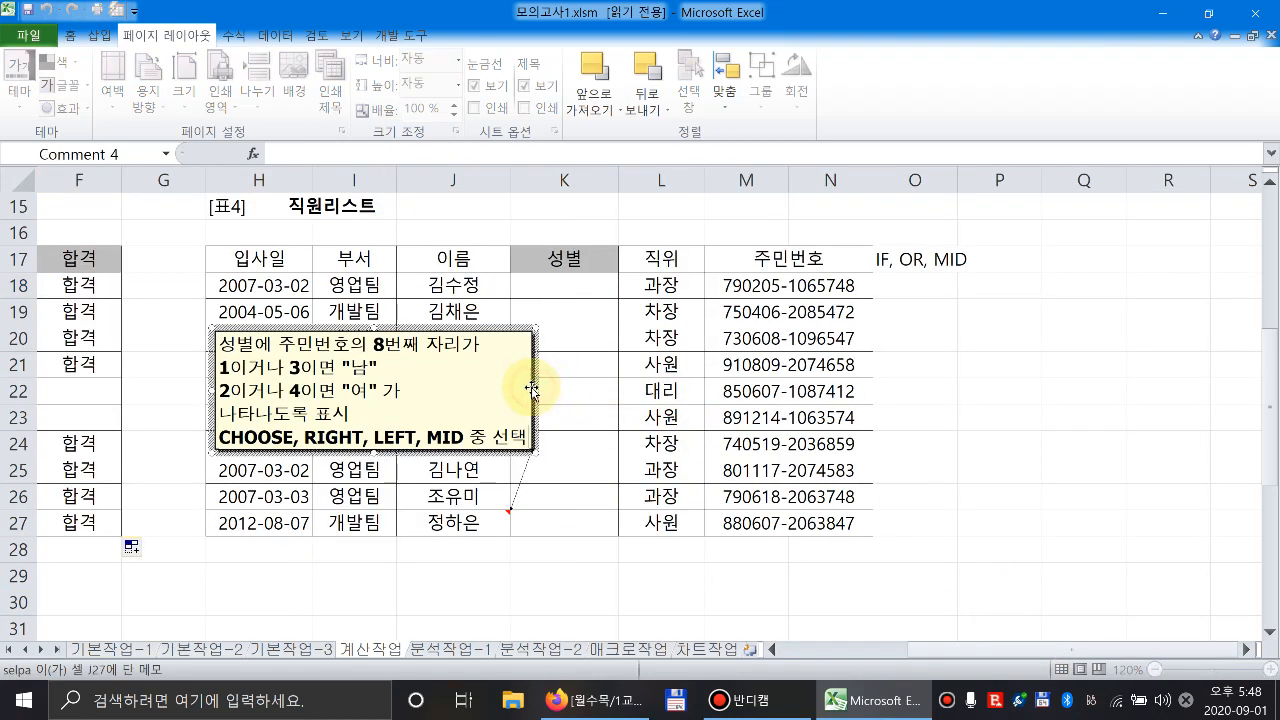
left_click_drag(533, 373, 488, 409)
left_click(565, 287)
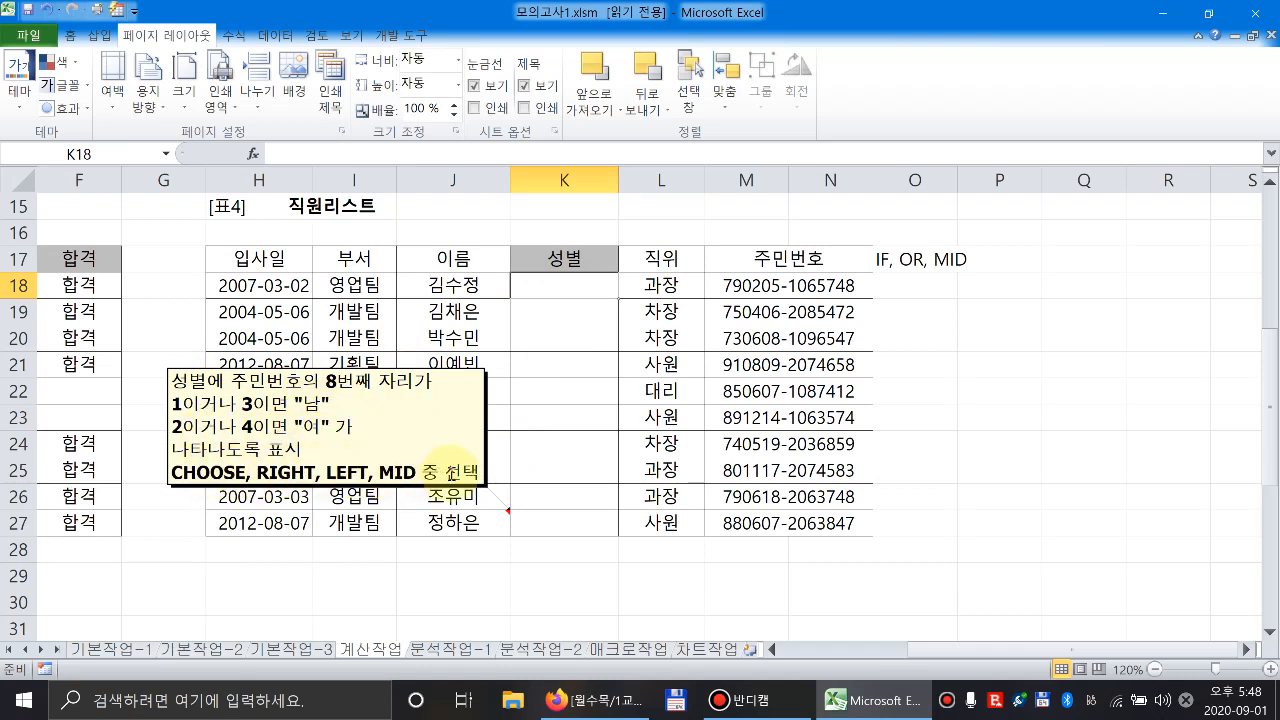
Enter =MID(M18,8,1) in cell K18 to extract the eighth character of the 주민번호 value.
double_click(791, 286)
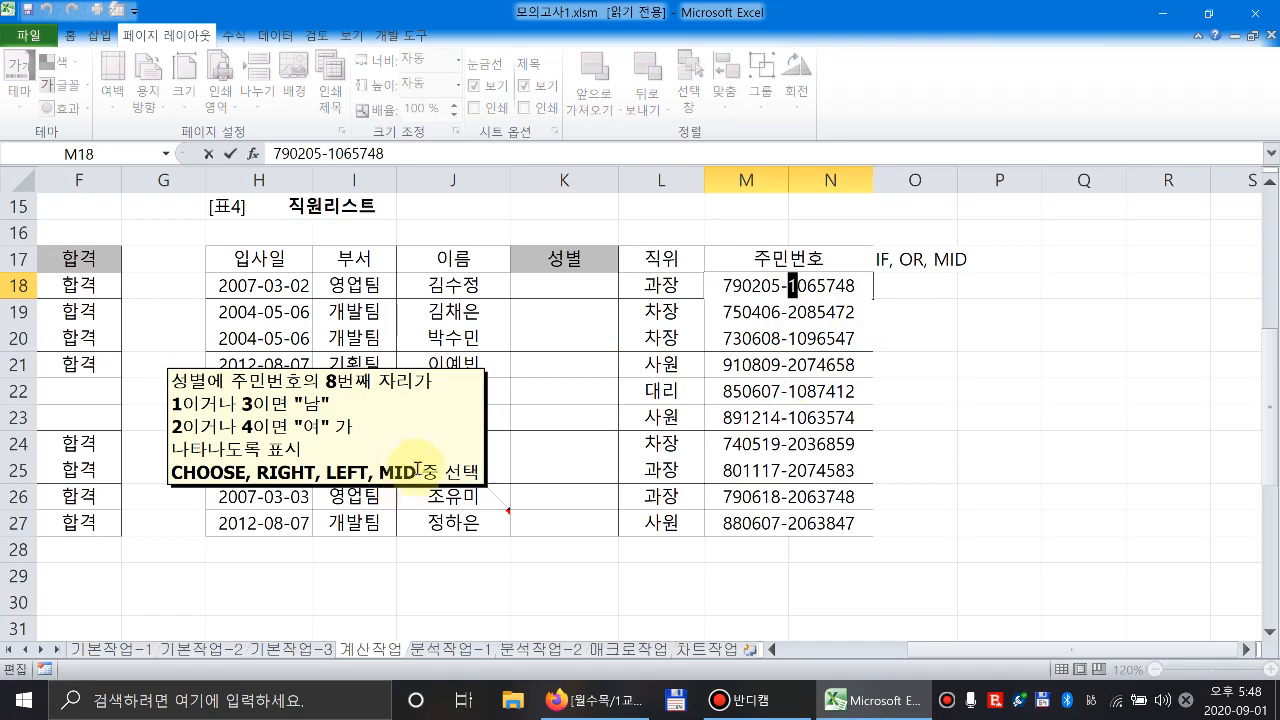
left_click(567, 291)
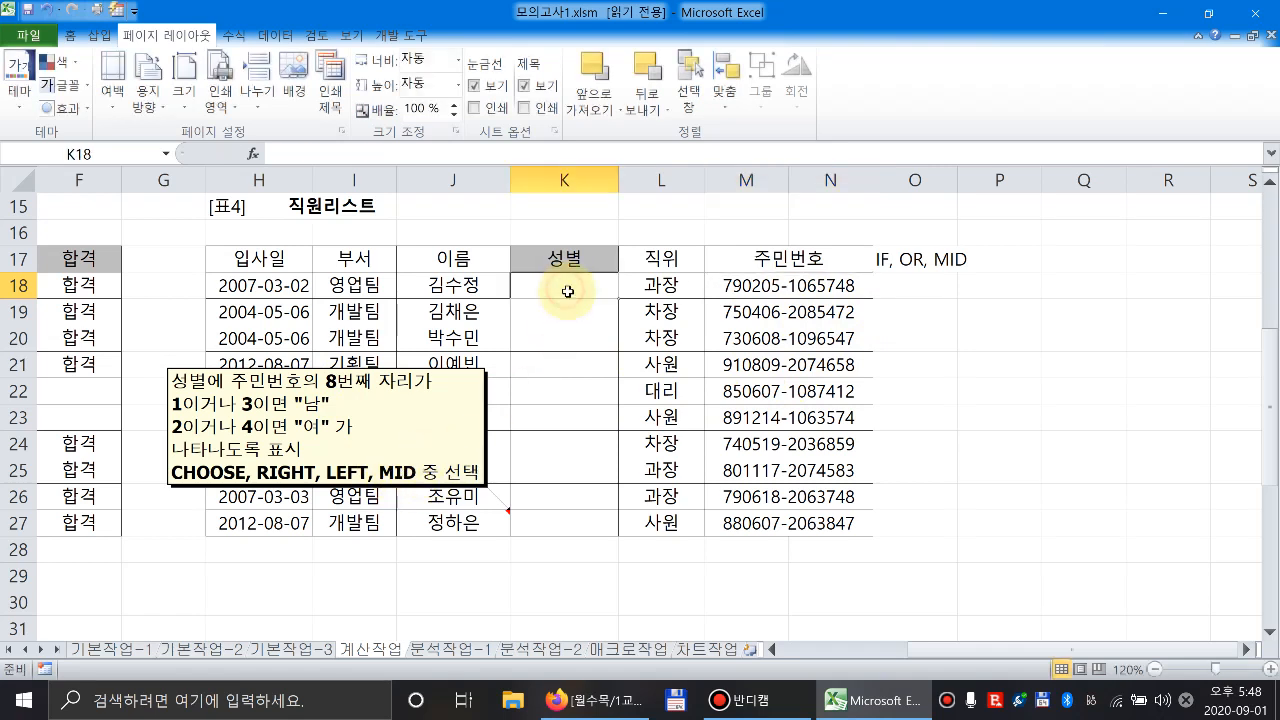
type("=mid(")
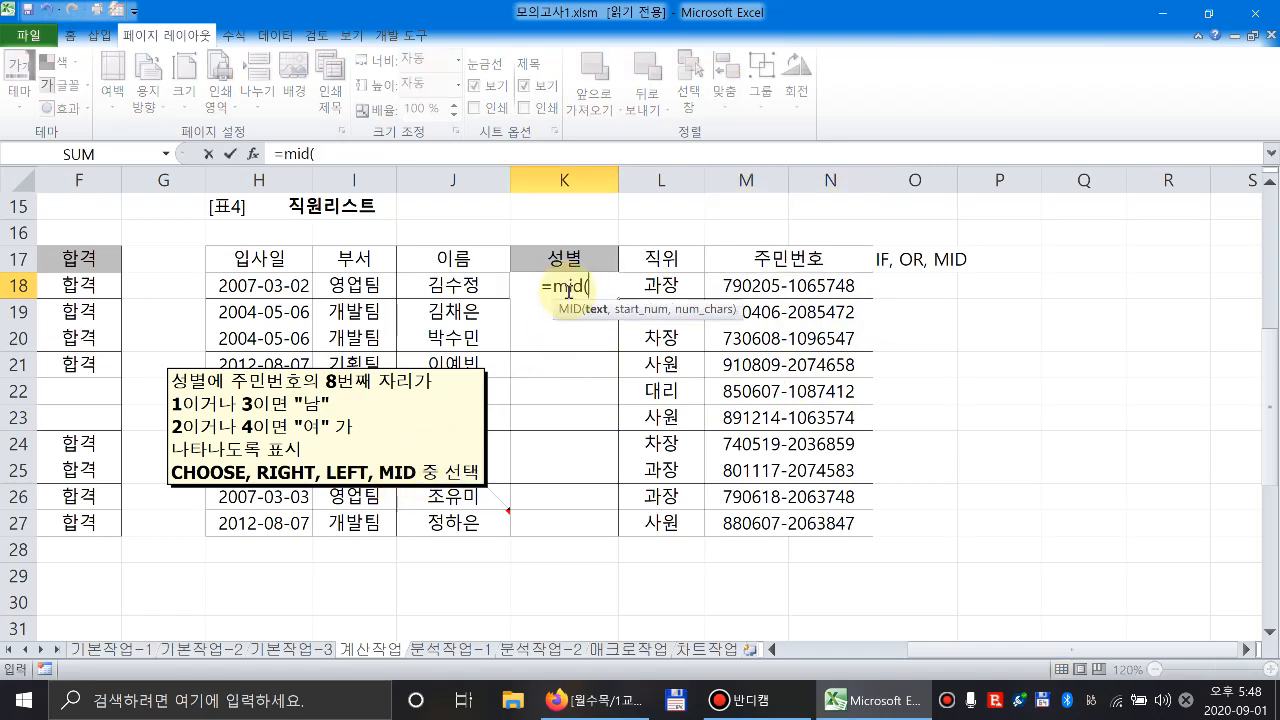
left_click(822, 288)
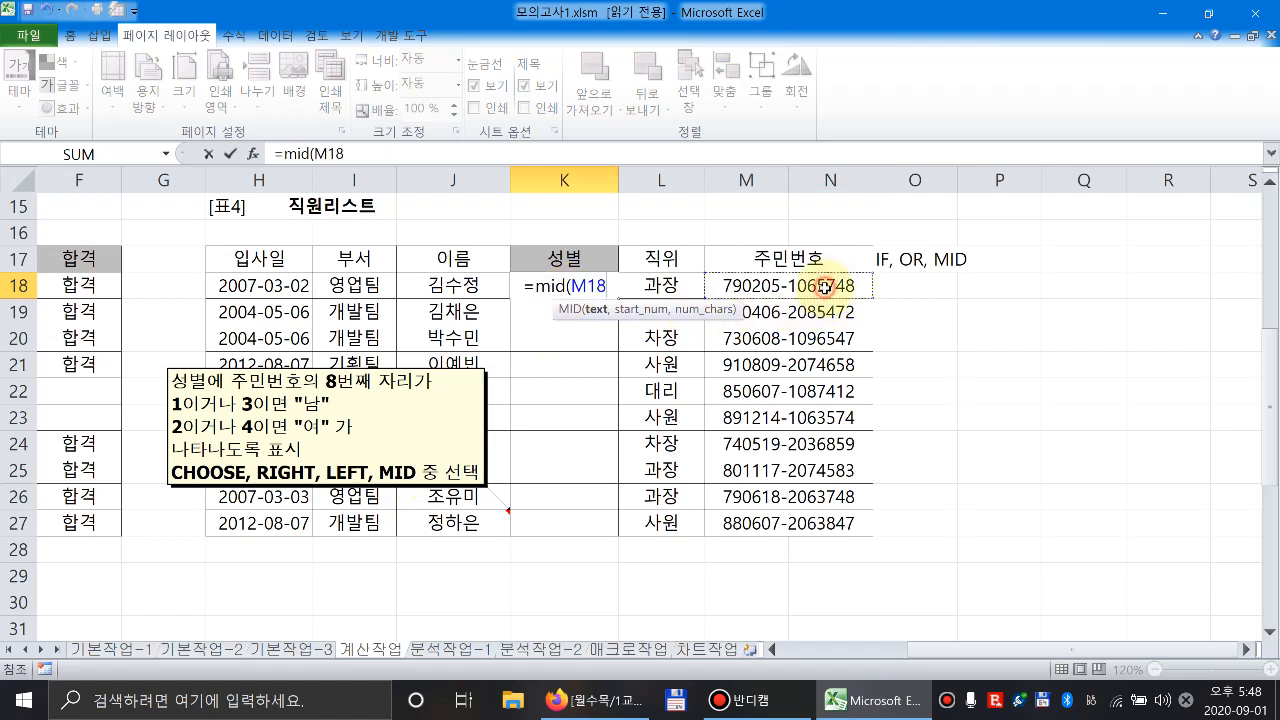
type(",")
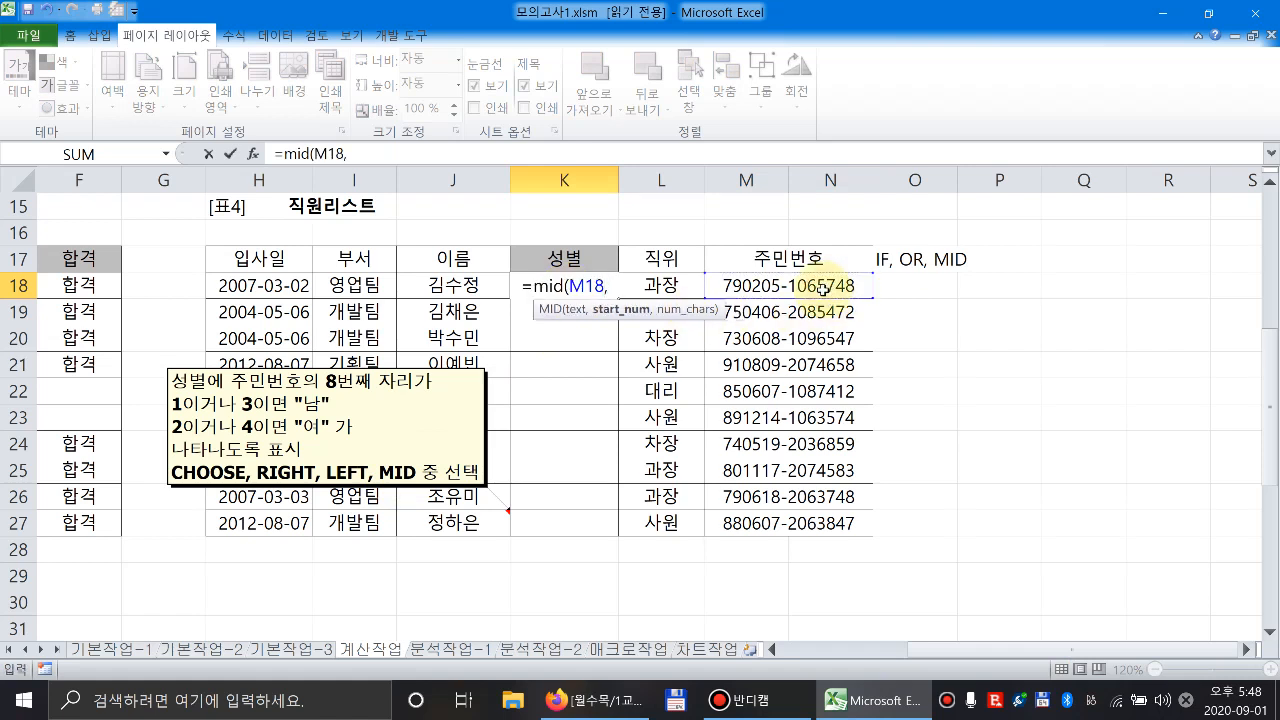
type("8,1)")
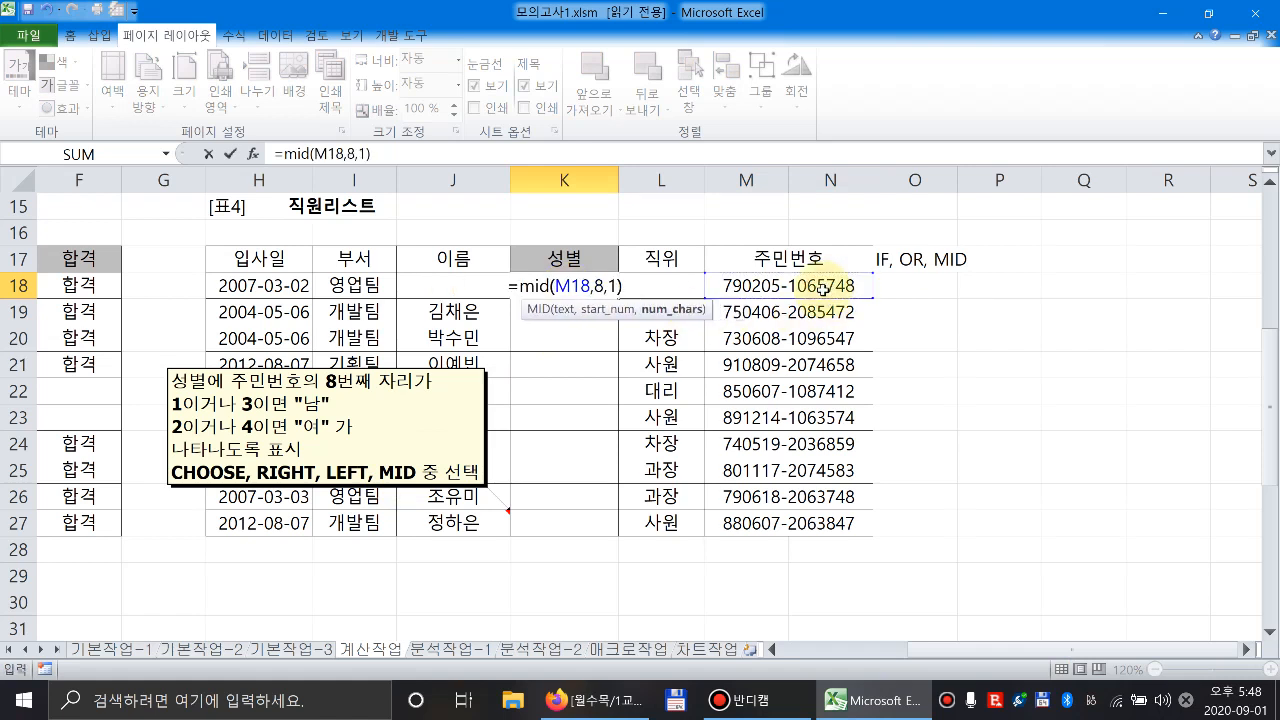
key("Return")
Fill the MID formula from K18 down the 성별 column to K27.
left_click(590, 286)
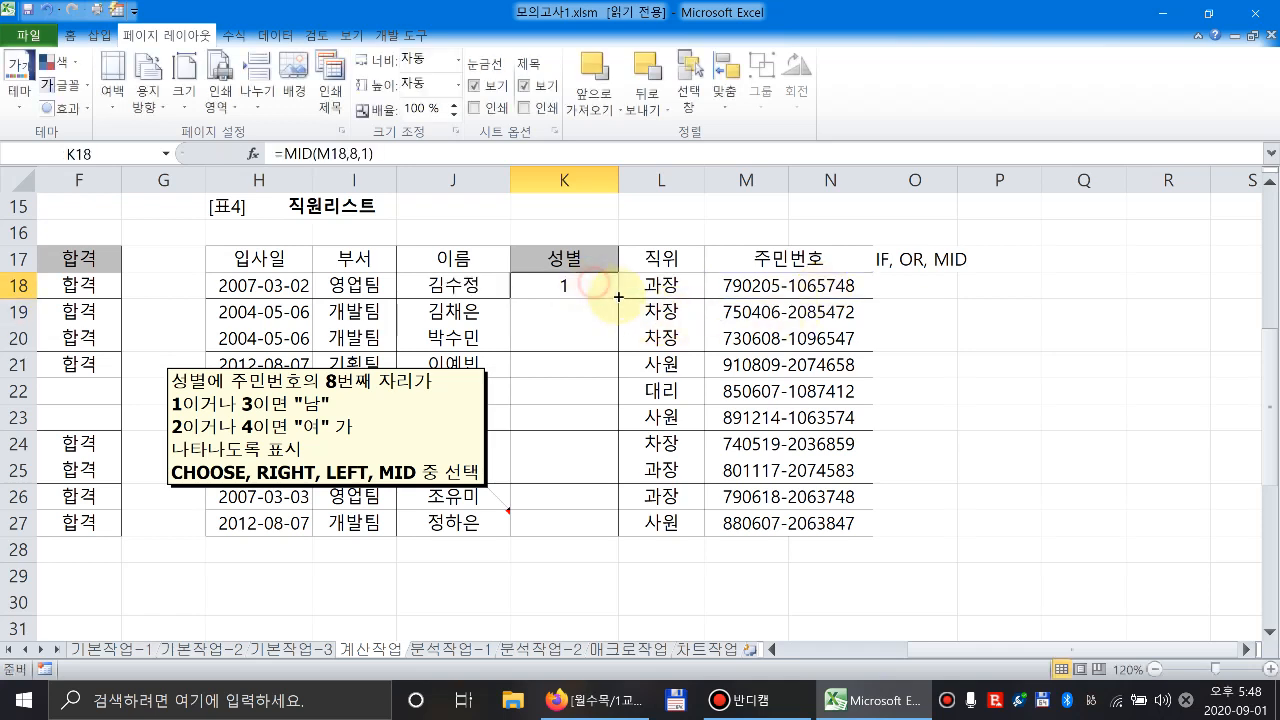
left_click_drag(617, 297, 617, 510)
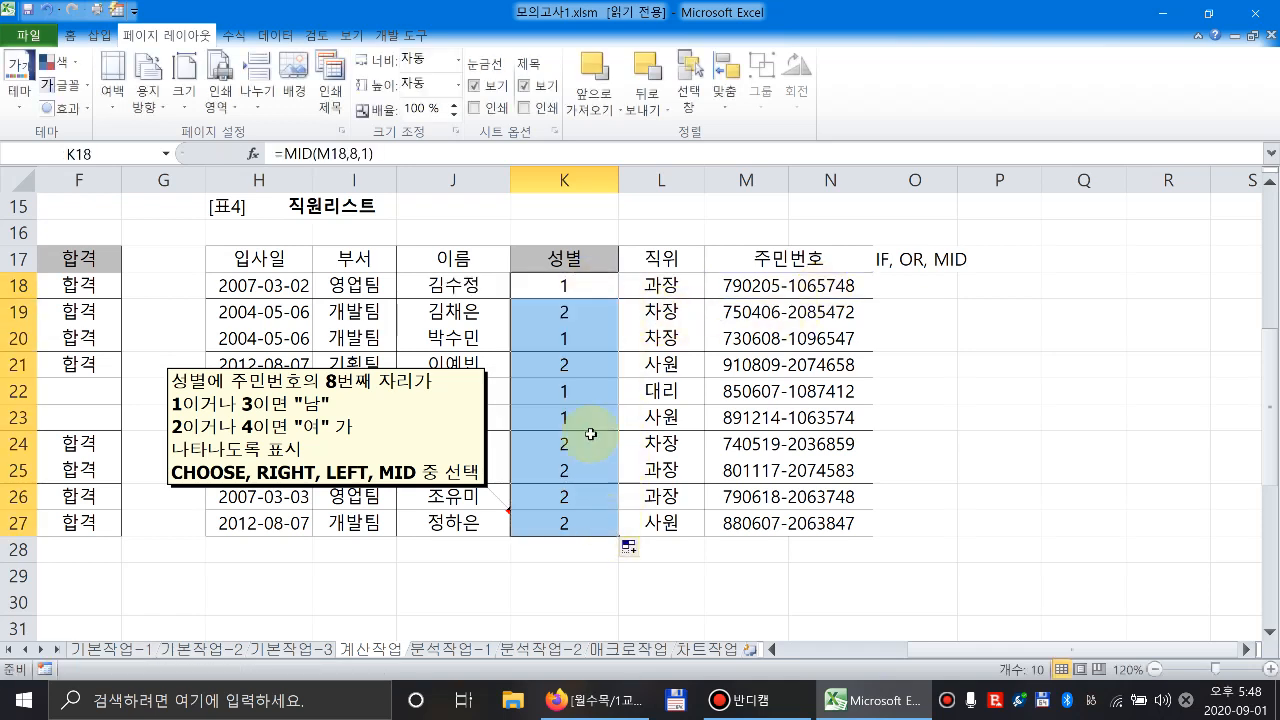
left_click(570, 285)
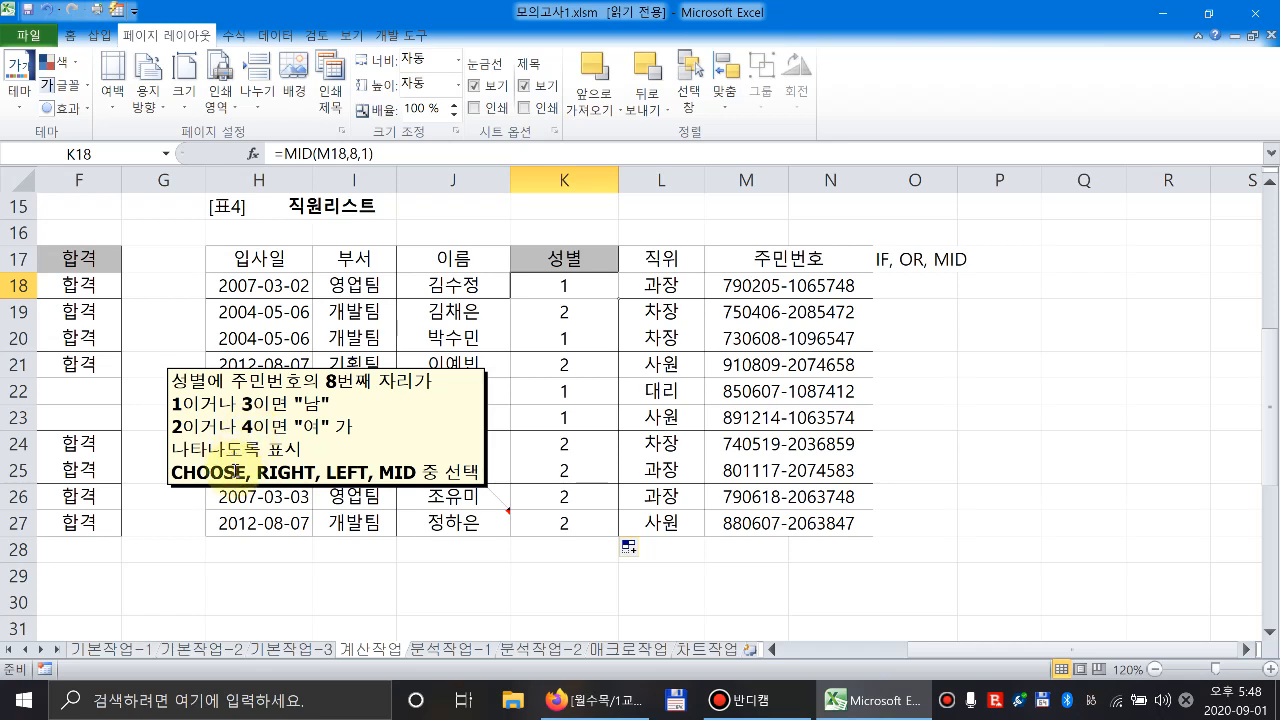
left_click(553, 288)
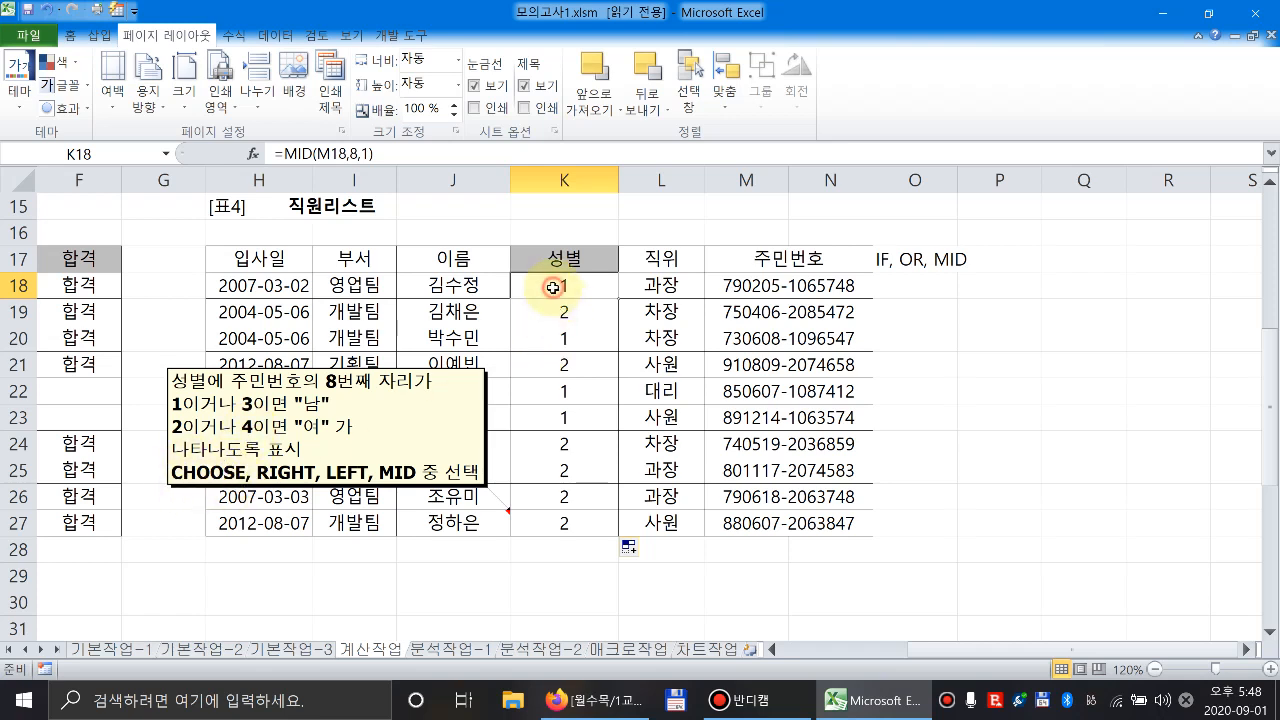
Write a sample formula =choose(1,"피자","치킨","삼겹살","떡볶이") in cell O18.
left_click(922, 294)
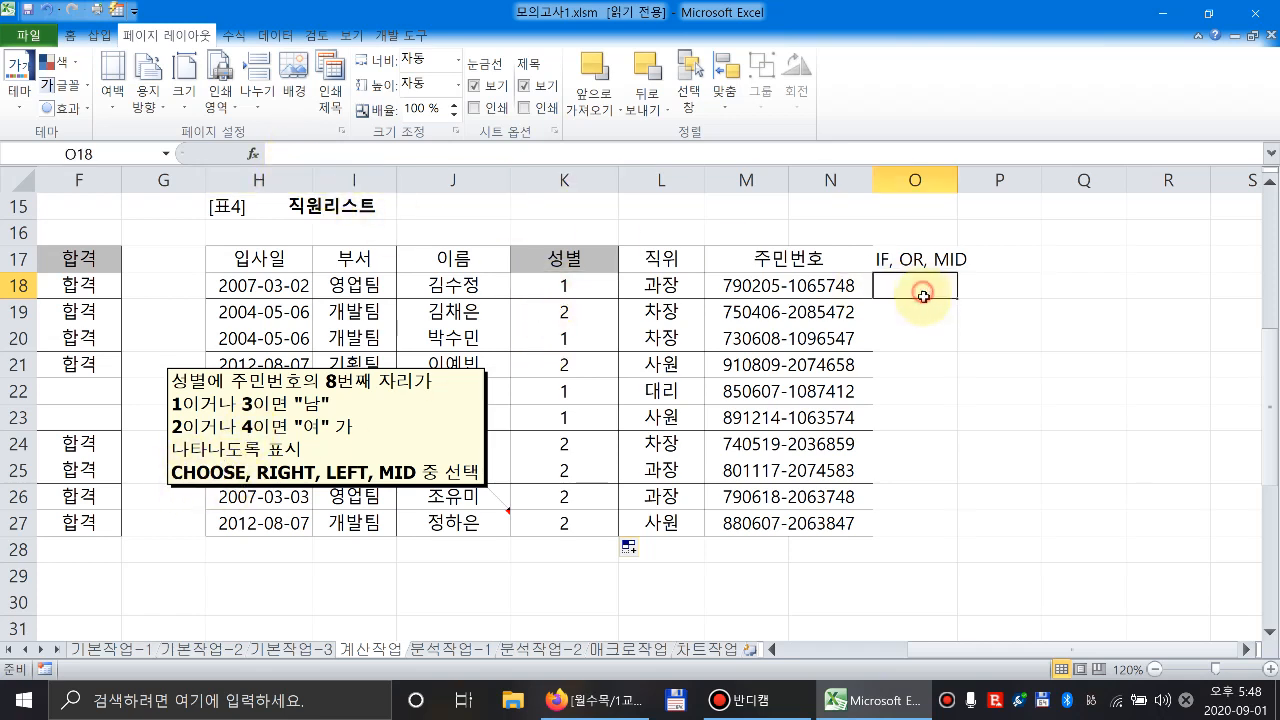
type("=choos")
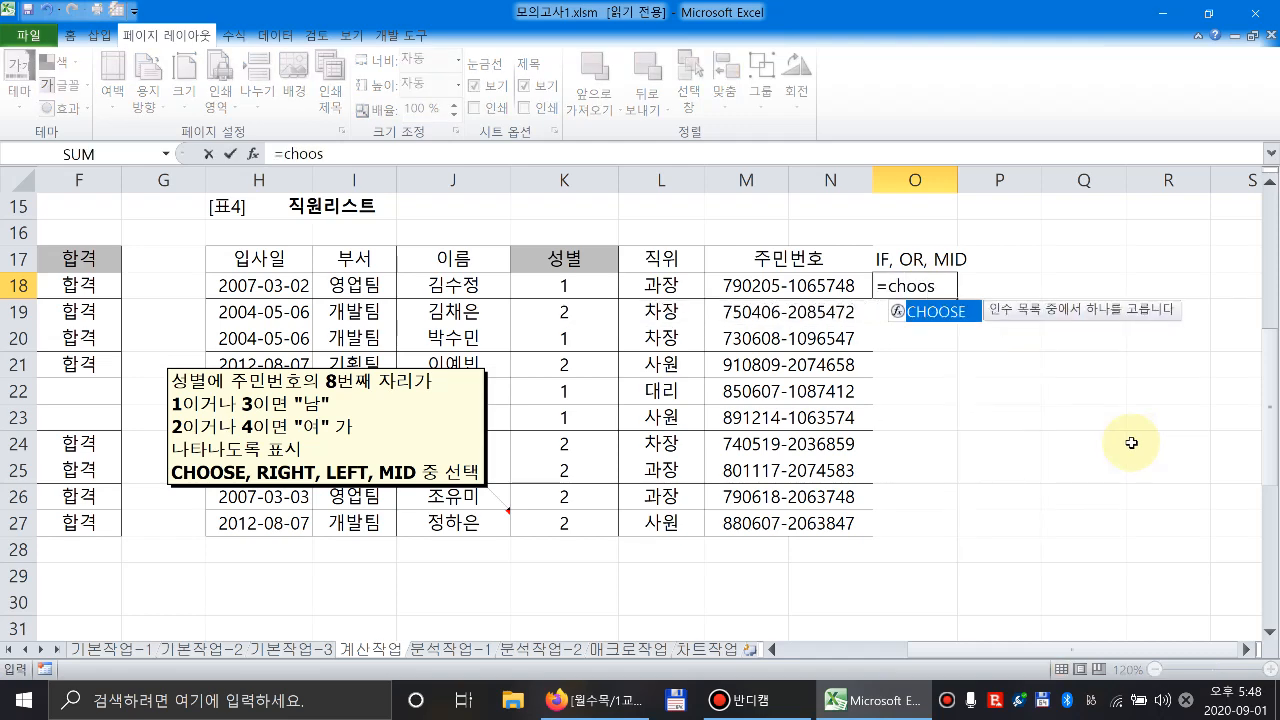
type("e(")
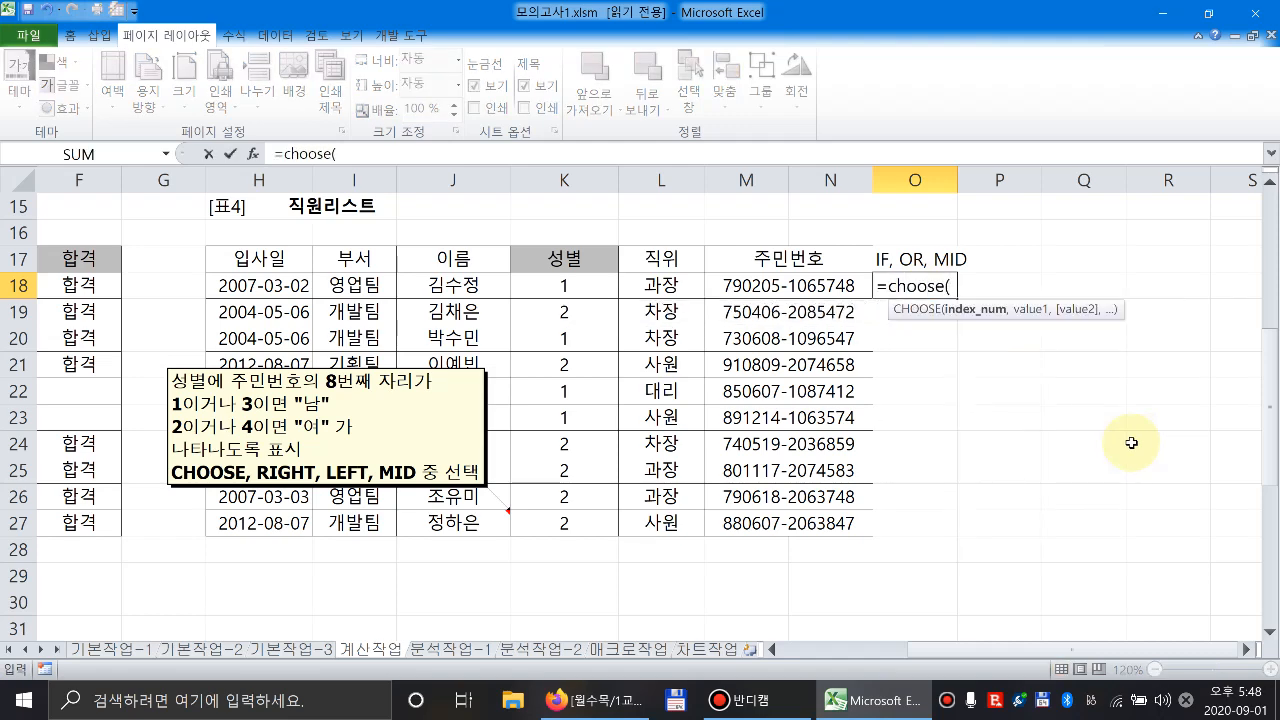
type("1,")
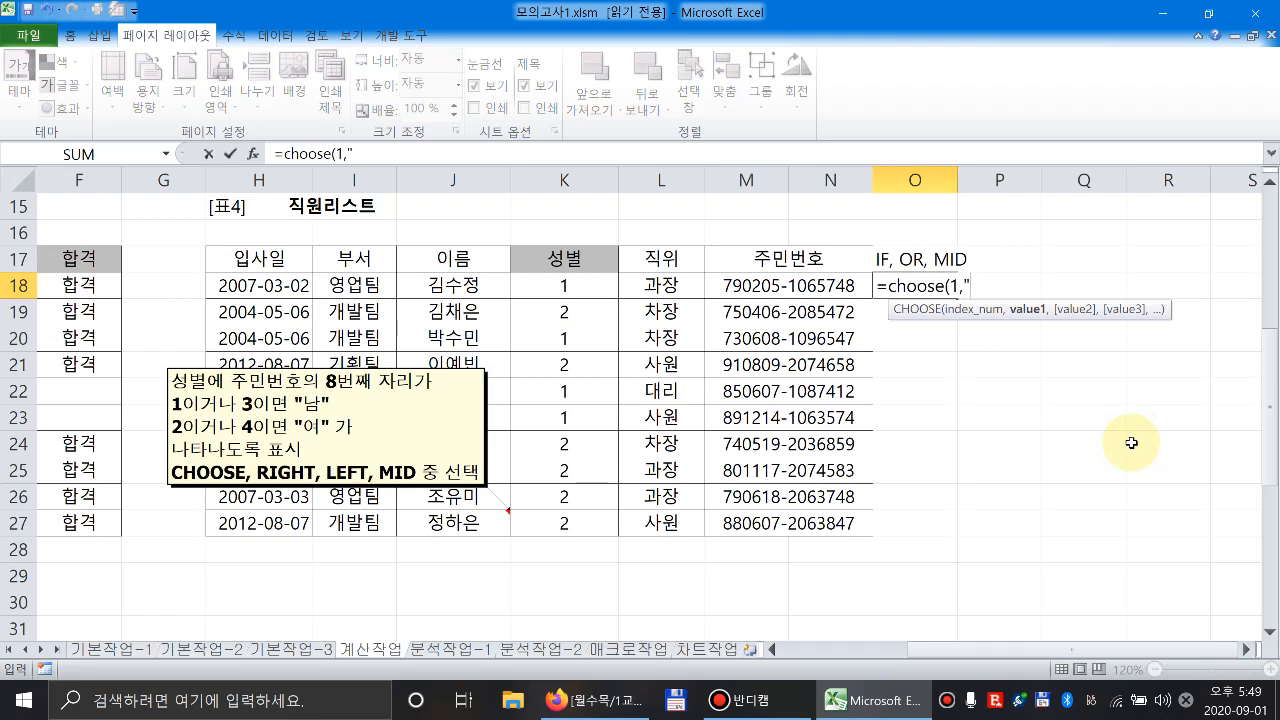
type("\"피자\",")
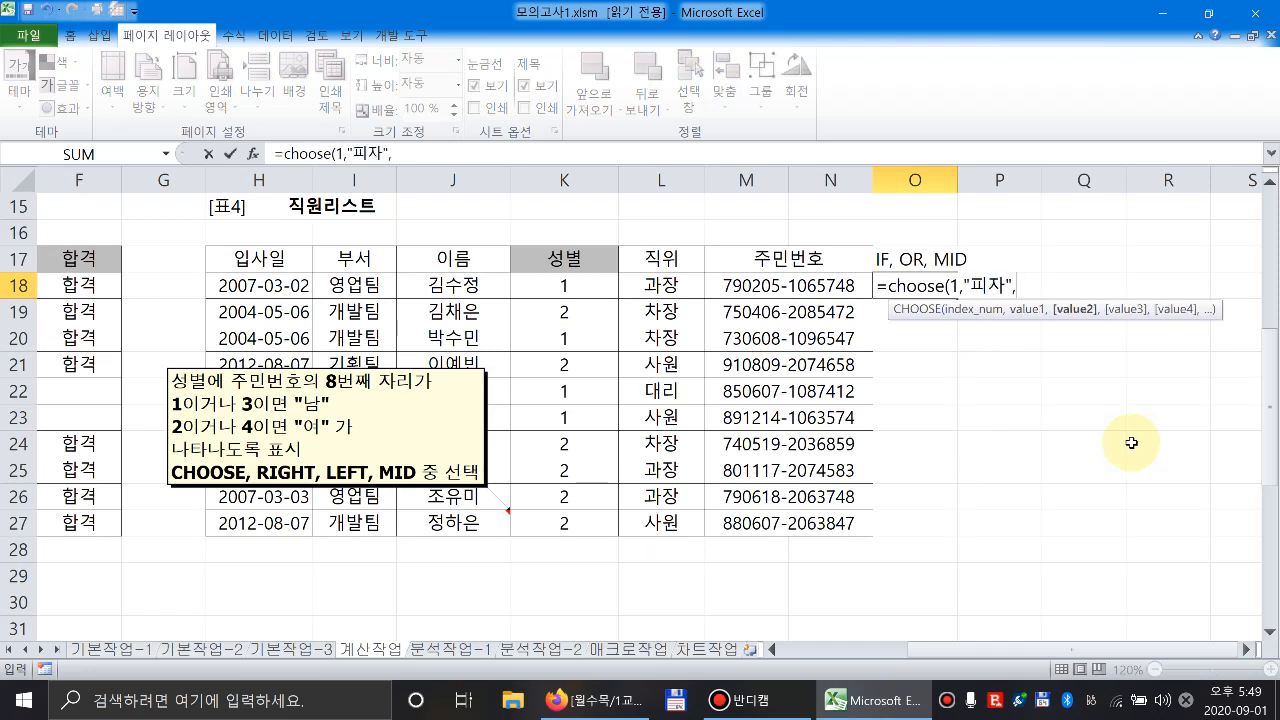
type("\"치킨\",")
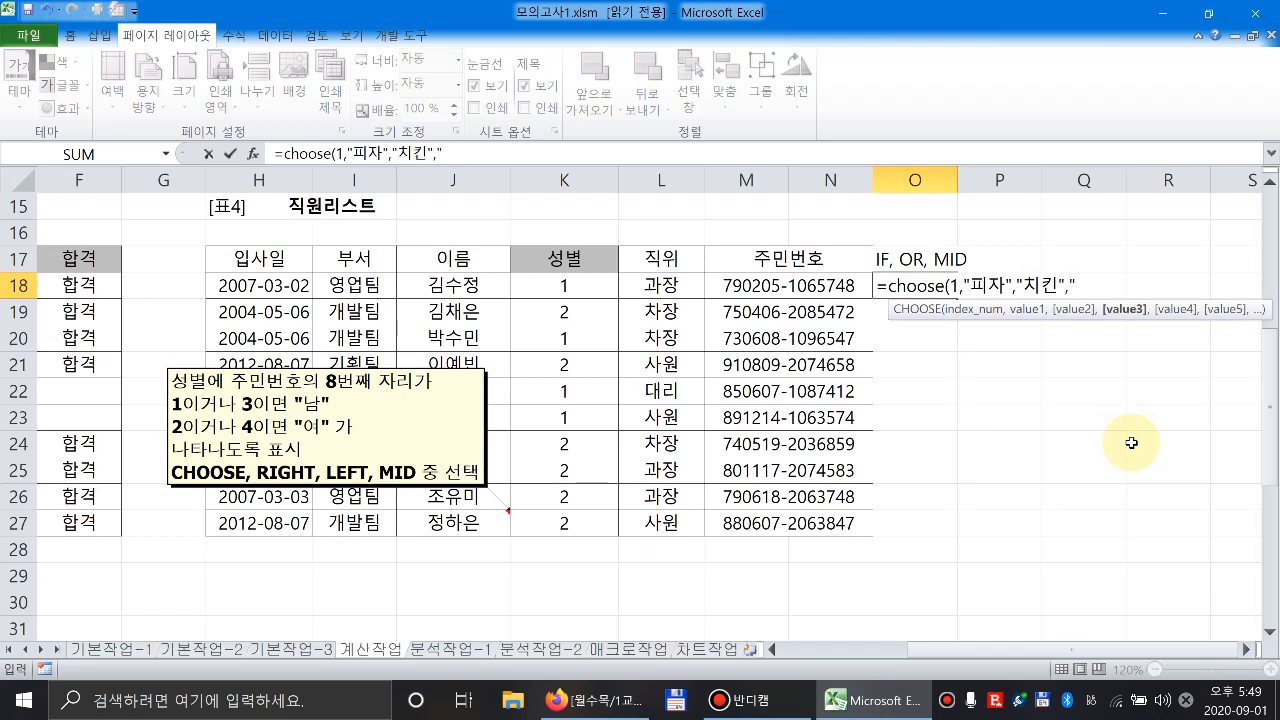
type("\"삼겹살\"")
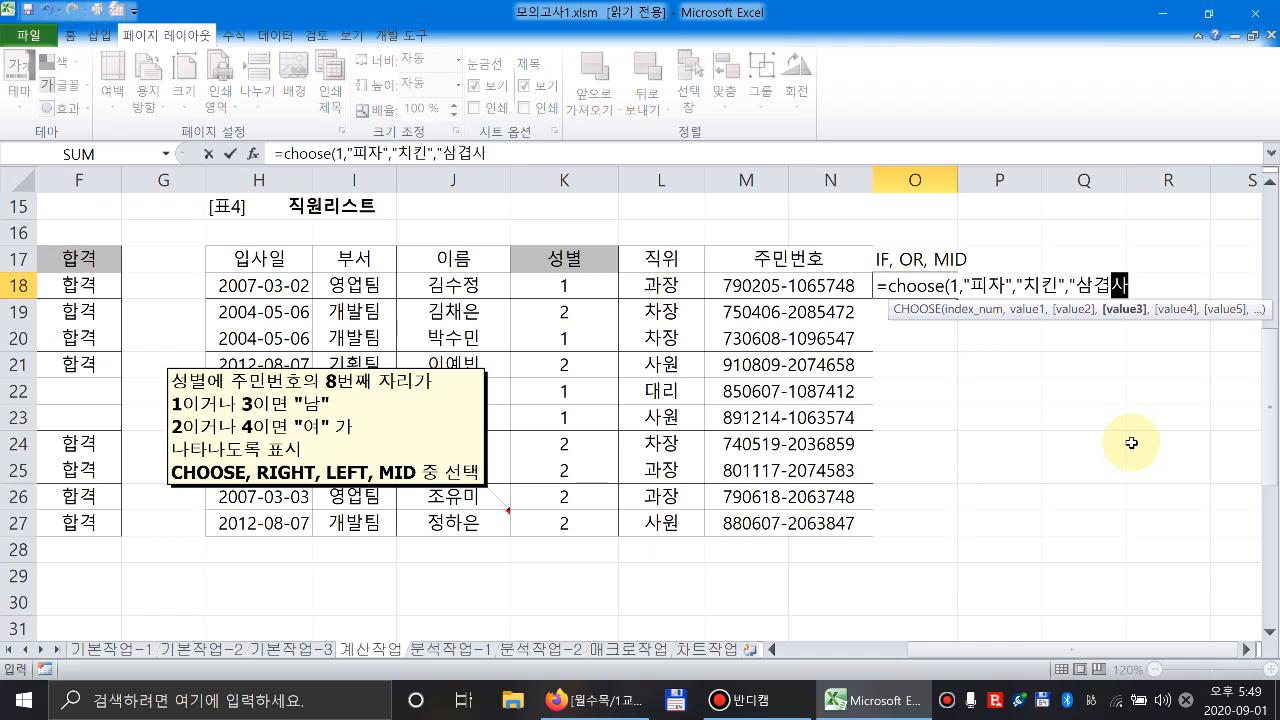
type(",\"떡볶이\"")
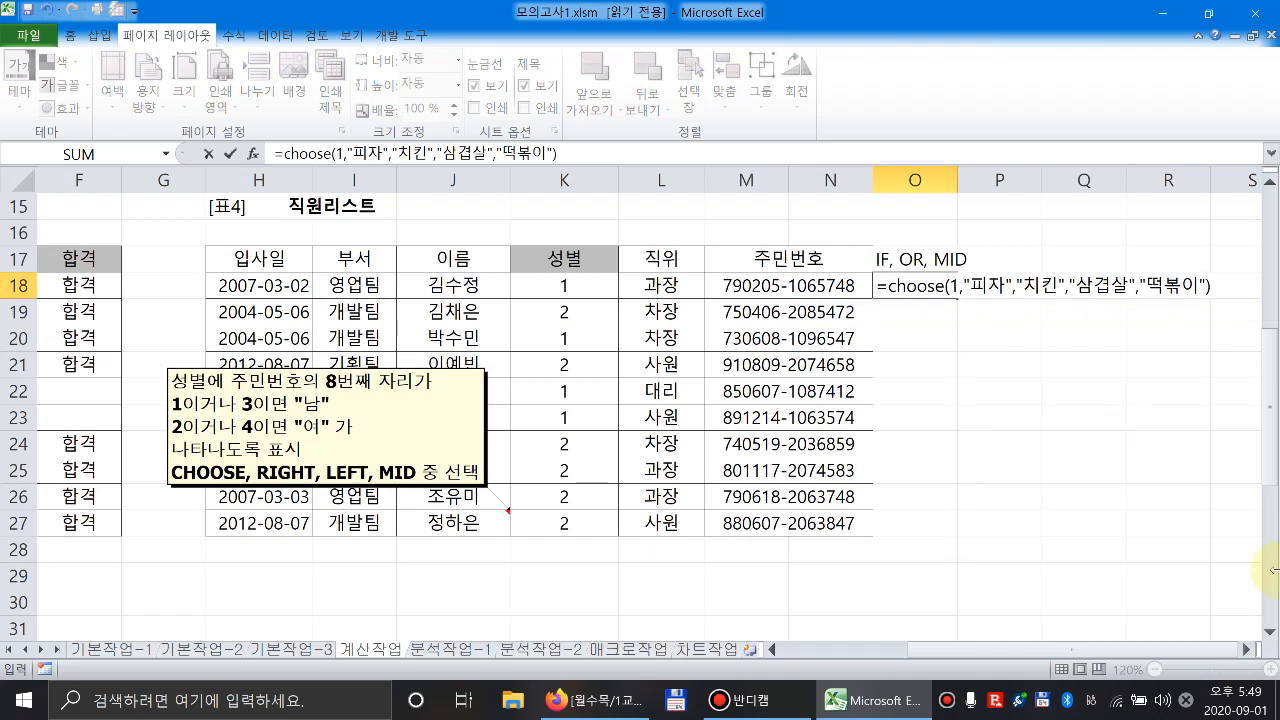
Try index numbers 2, 3 and 4 in the sample CHOOSE formula, highlighting each matching value, and enter the formula with 4.
left_click(950, 288)
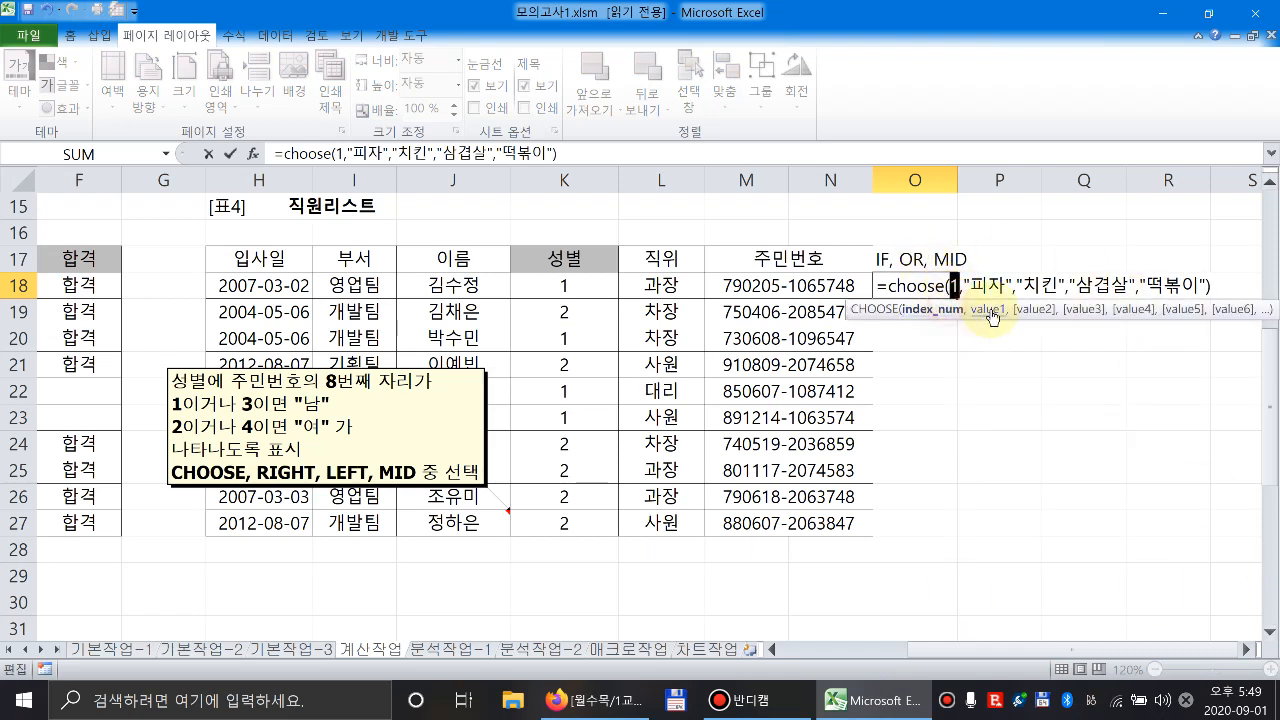
left_click(985, 310)
left_click(950, 310)
type("2")
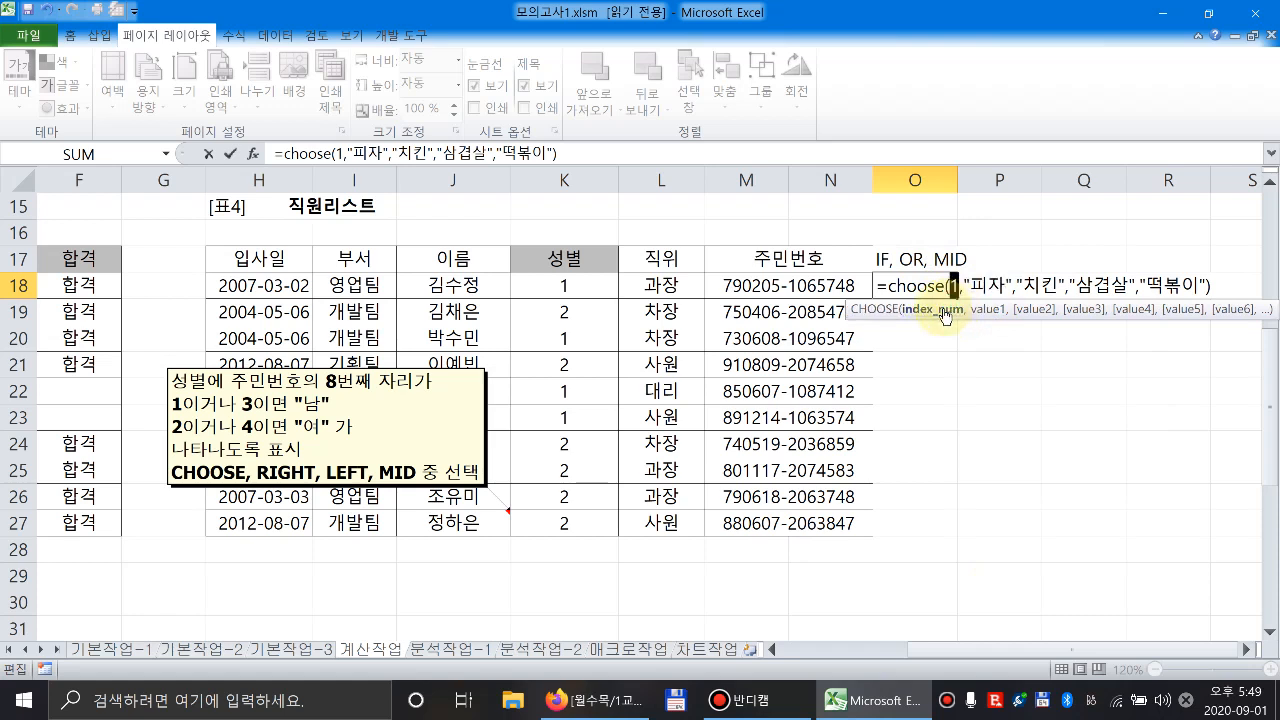
left_click(1025, 310)
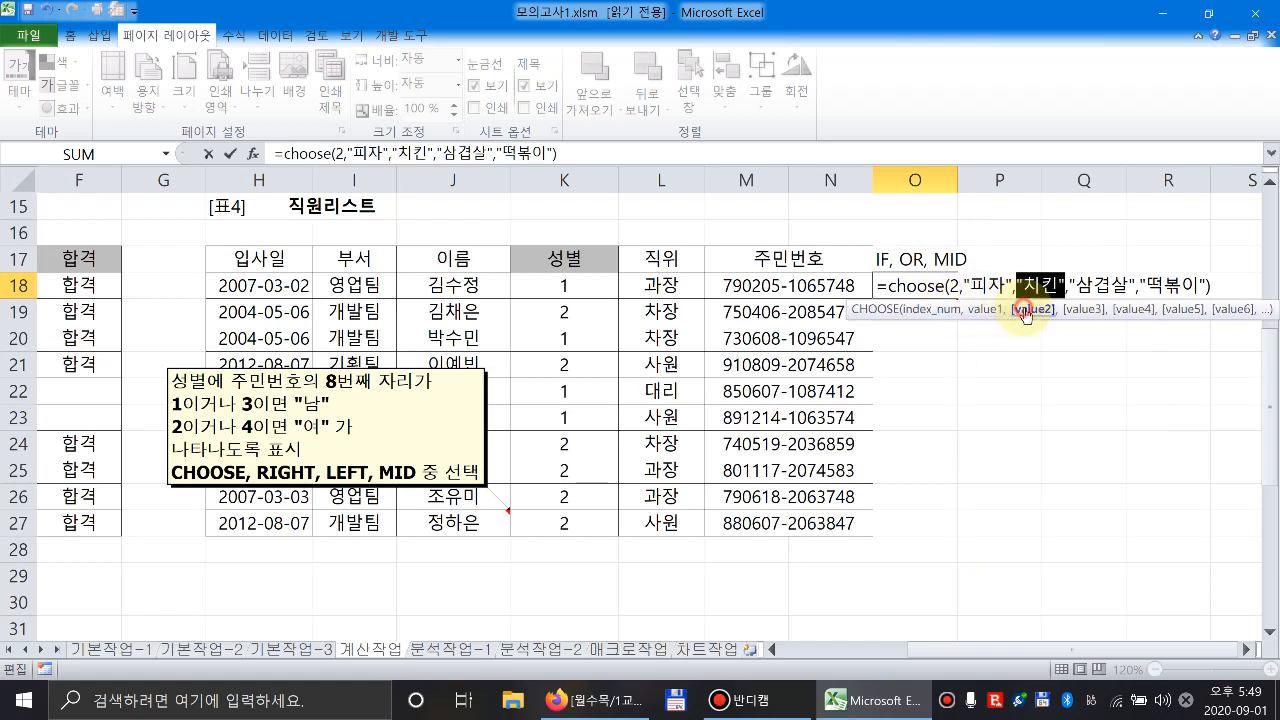
left_click(935, 310)
type("3")
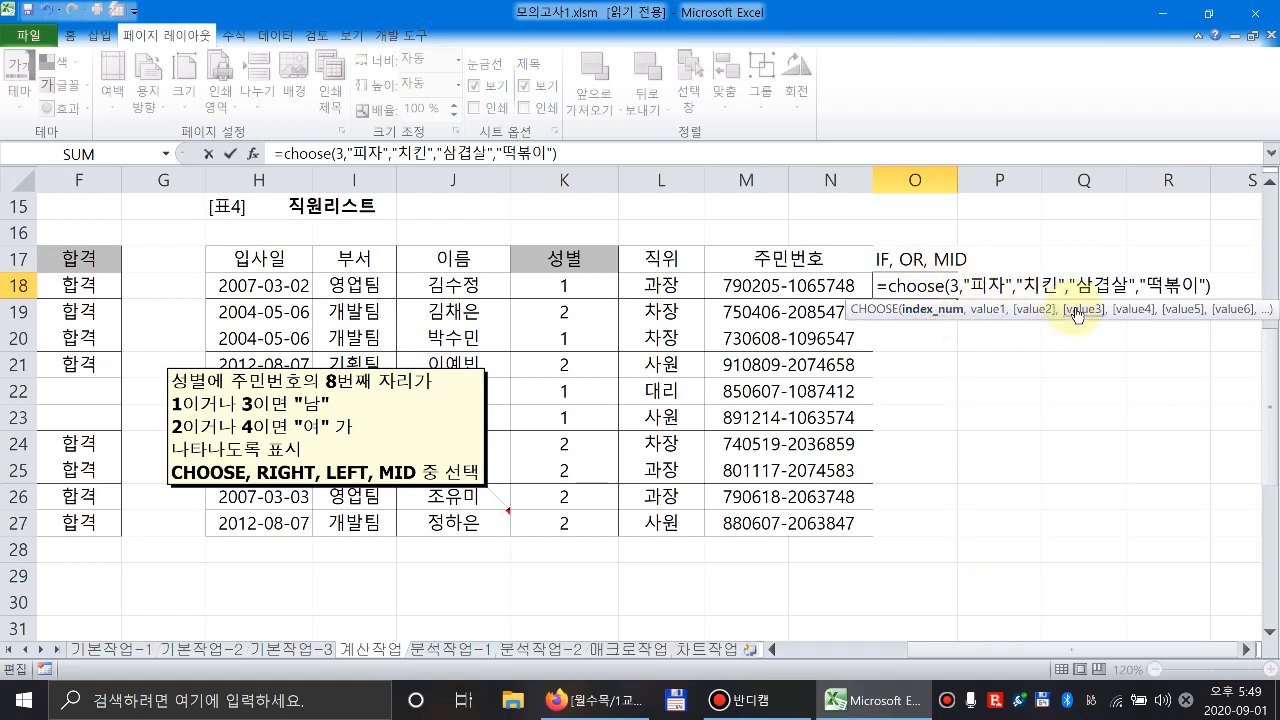
left_click(1080, 312)
left_click(944, 310)
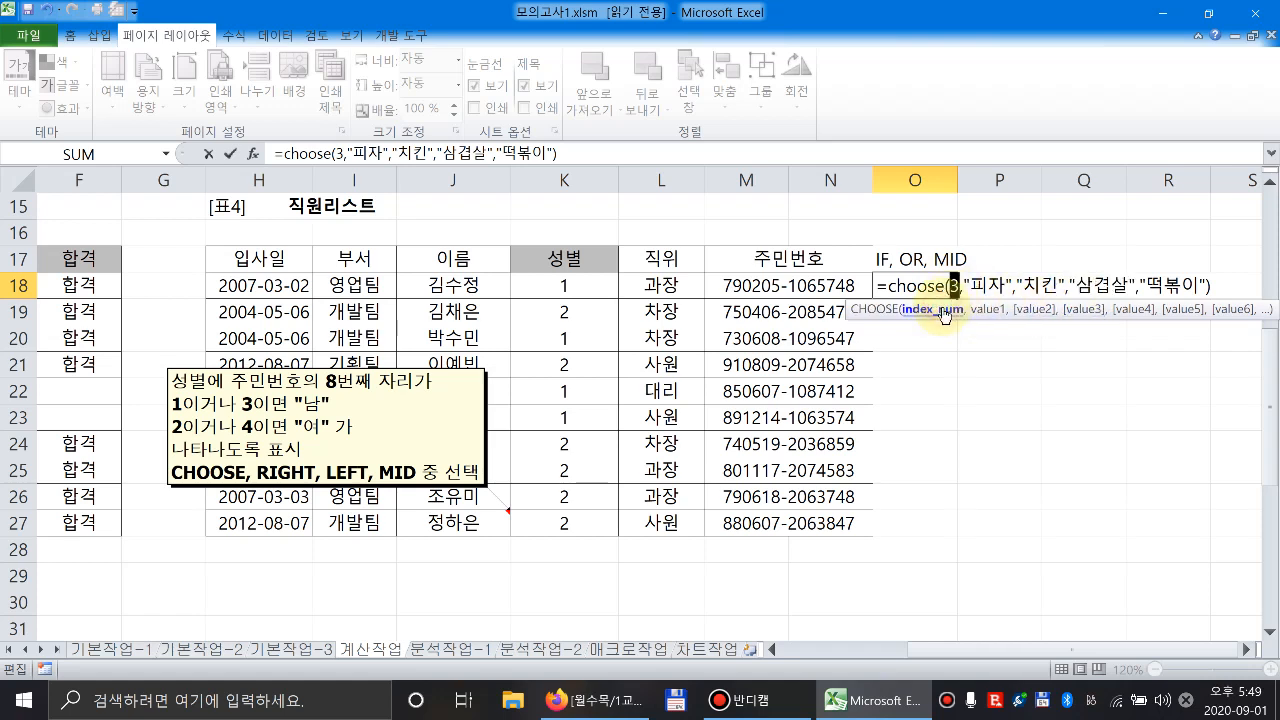
type("4")
left_click(1125, 312)
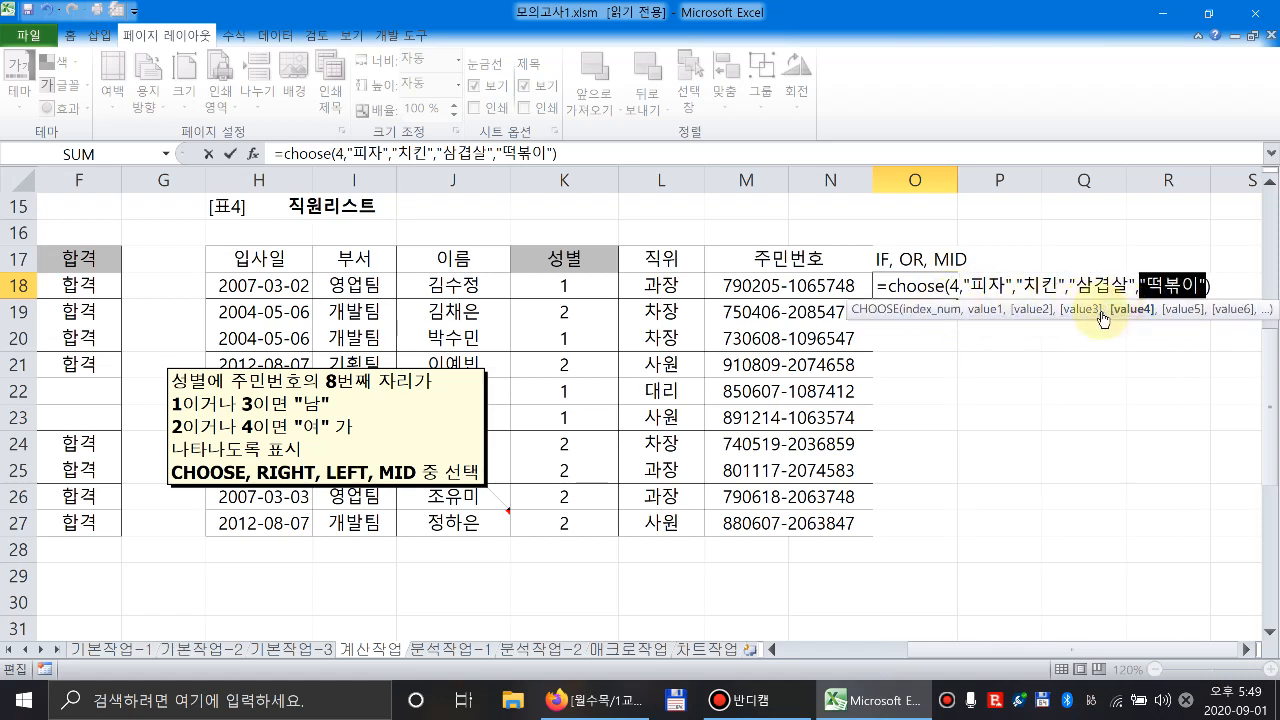
key("Return")
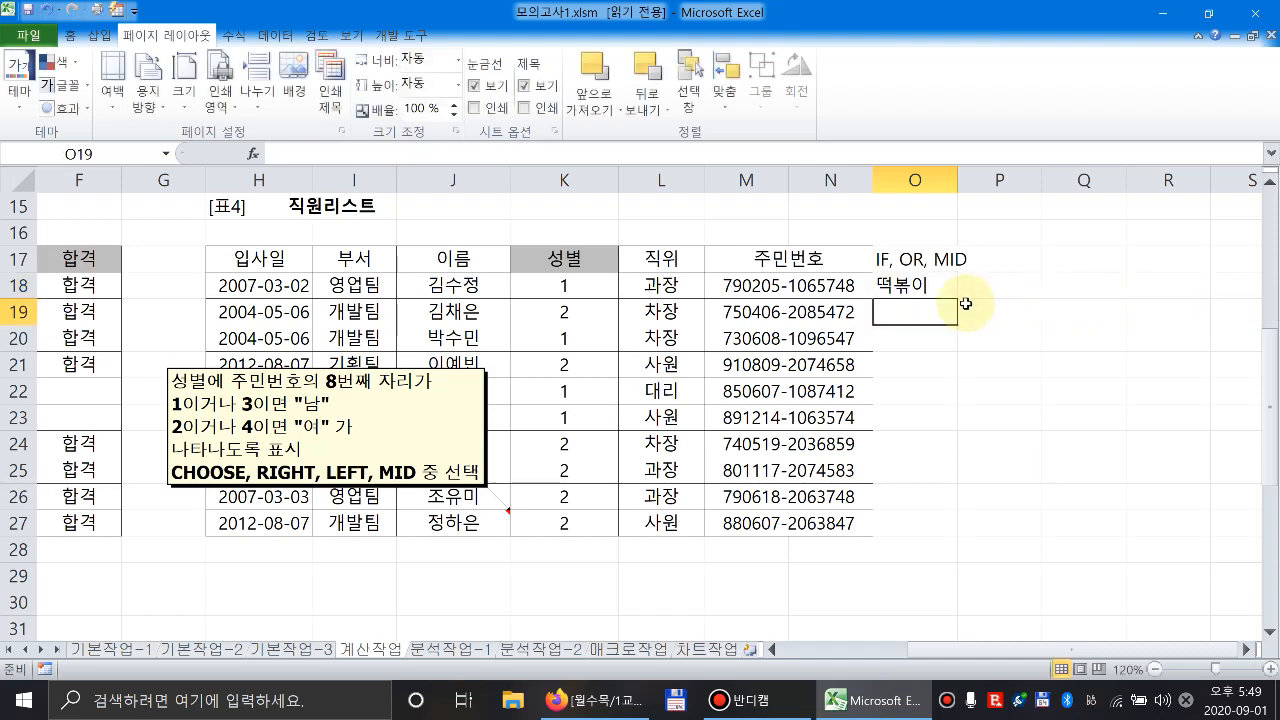
Clear the sample CHOOSE formula from cell O18.
left_click(913, 287)
key("Delete")
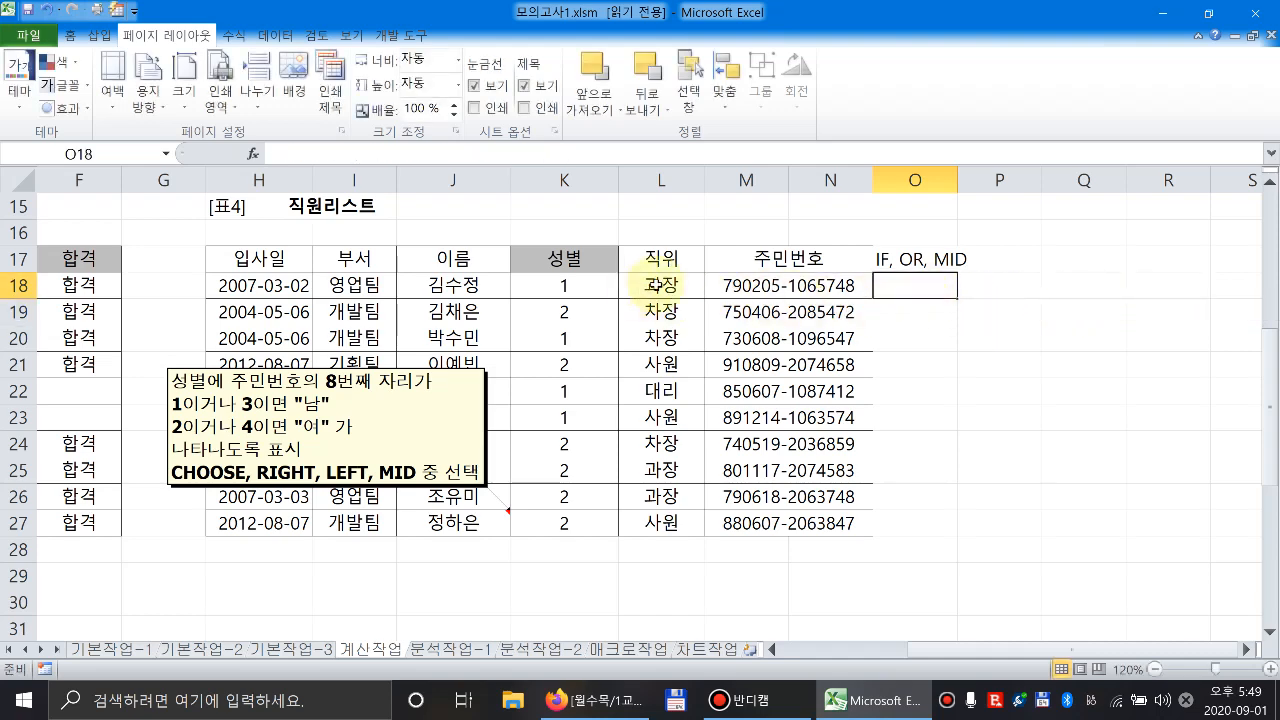
Insert the CHOOSE function in front of MID(M18,8,1) in K18 so that MID serves as its index number.
left_click(565, 288)
left_click(287, 152)
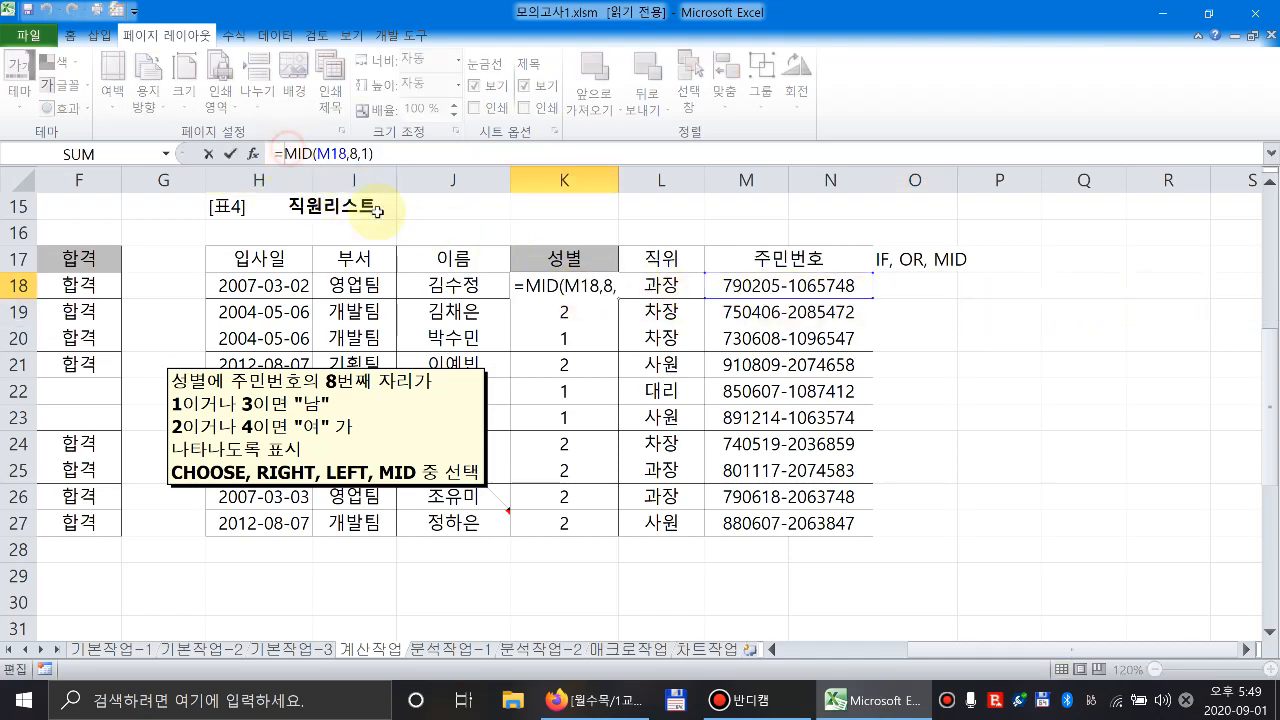
type("ㅊ")
key("BackSpace")
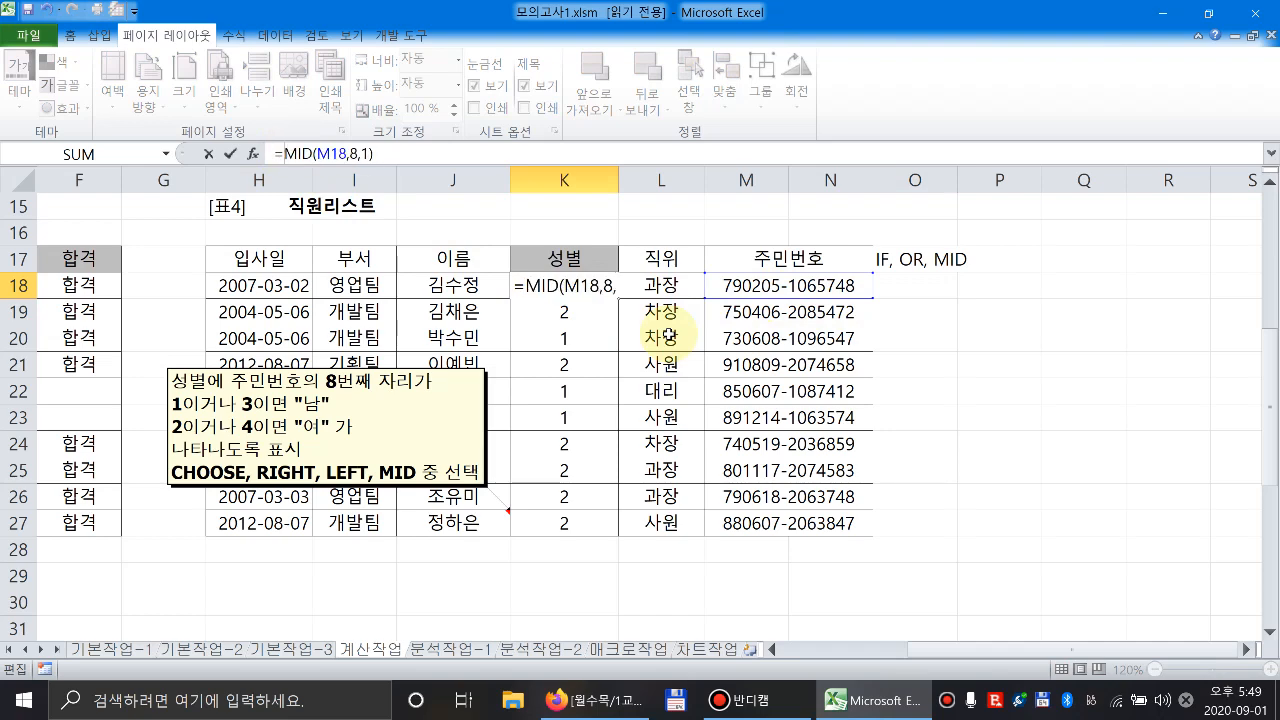
type("choose")
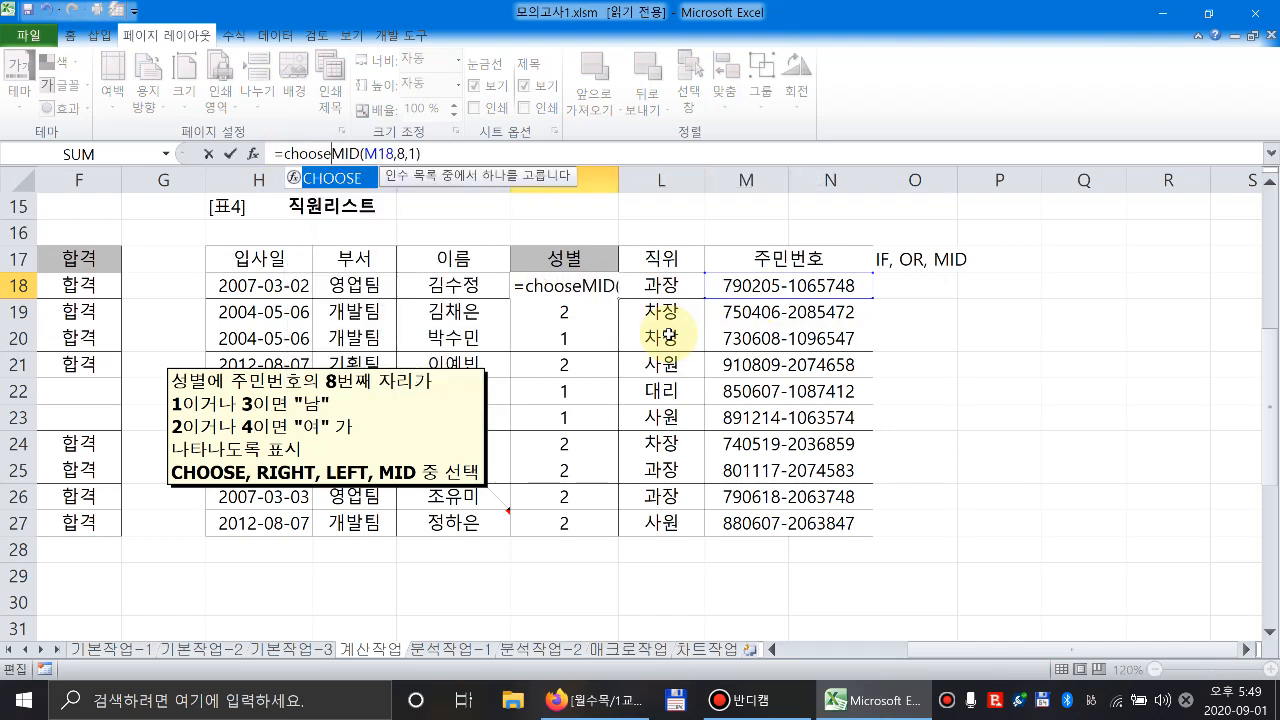
key("BackSpace")
key("BackSpace")
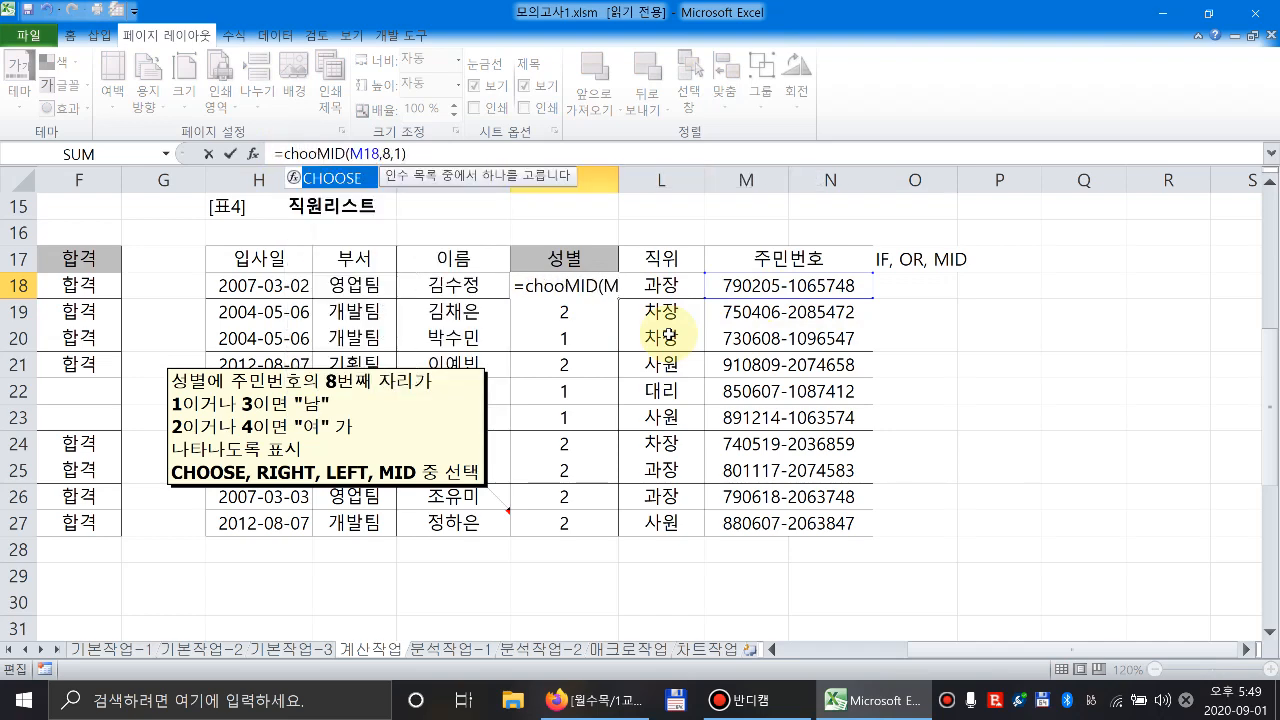
type("ose(")
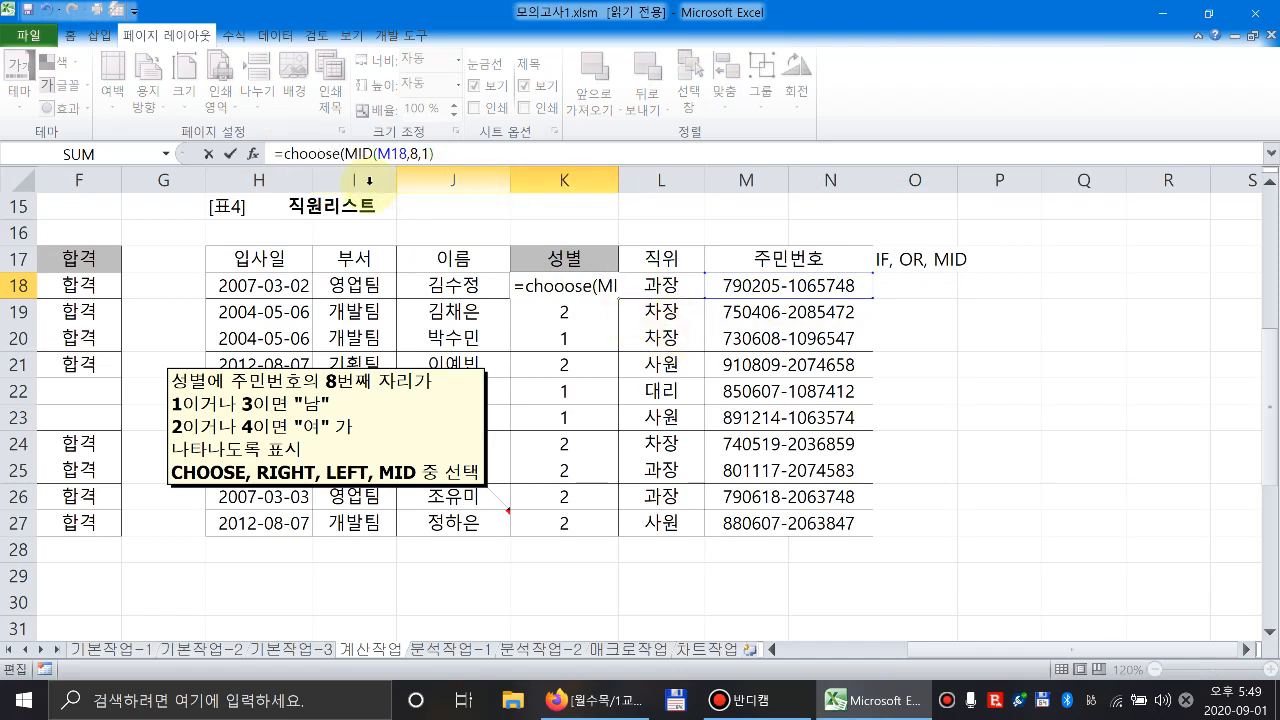
key("BackSpace")
key("BackSpace")
key("BackSpace")
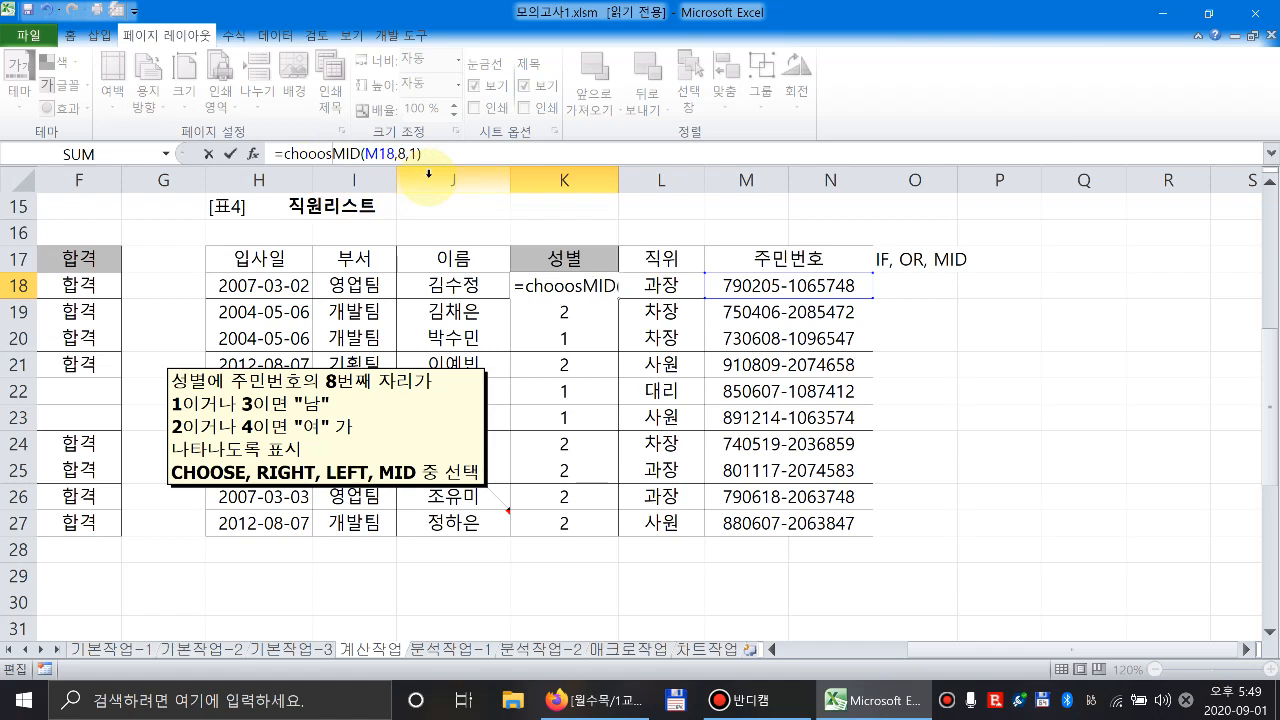
key("BackSpace")
key("Tab")
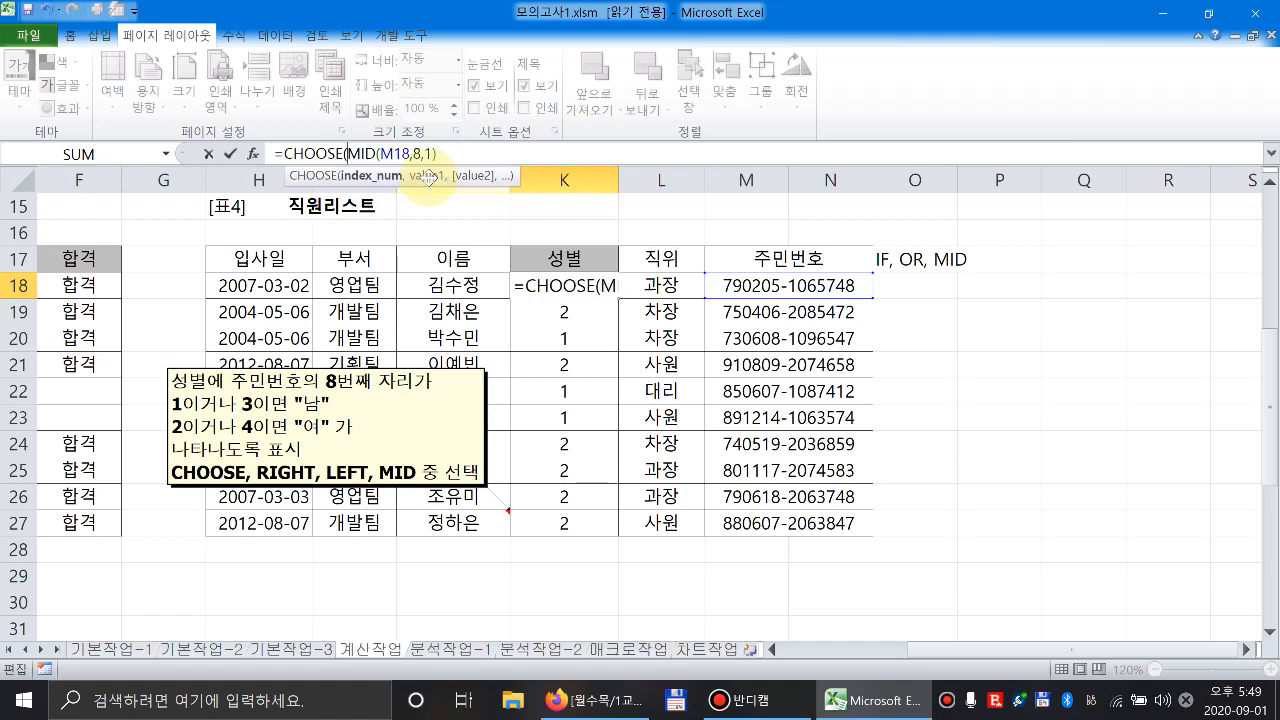
Complete the CHOOSE formula in K18 with the values "남","여","남","여" after MID(M18,8,1) and enter it.
left_click(381, 177)
left_click(456, 152)
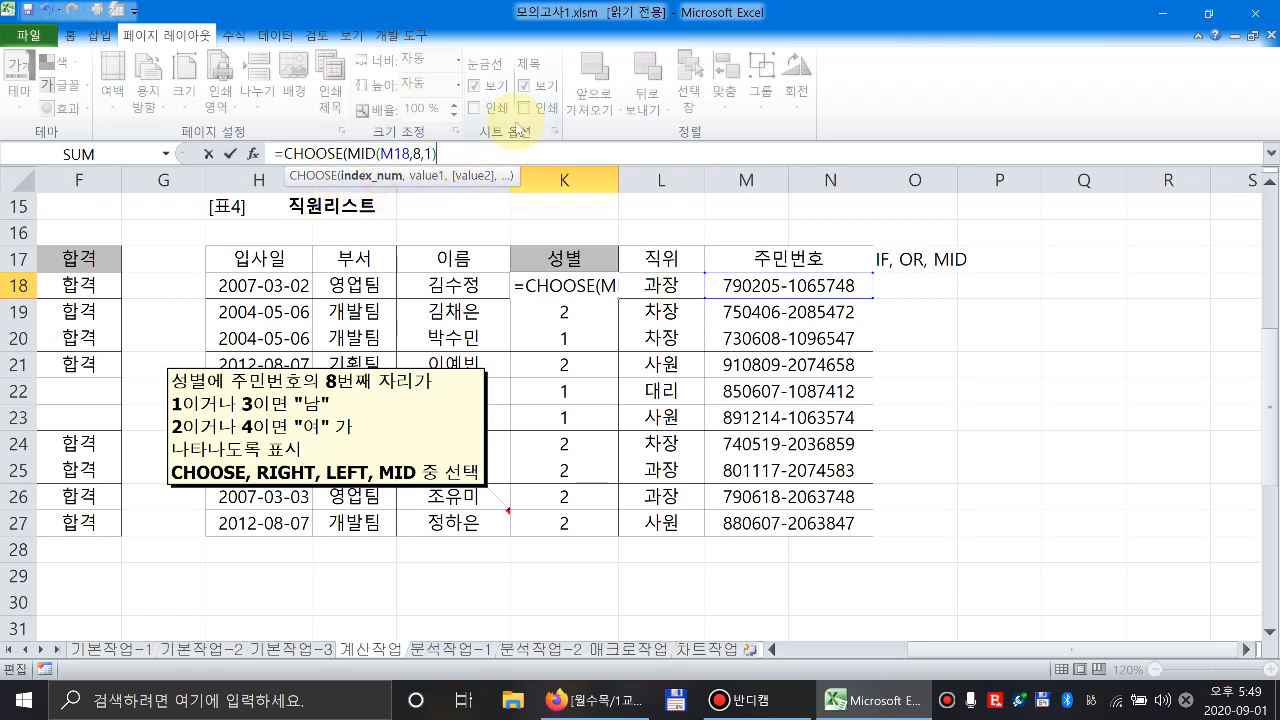
type(",")
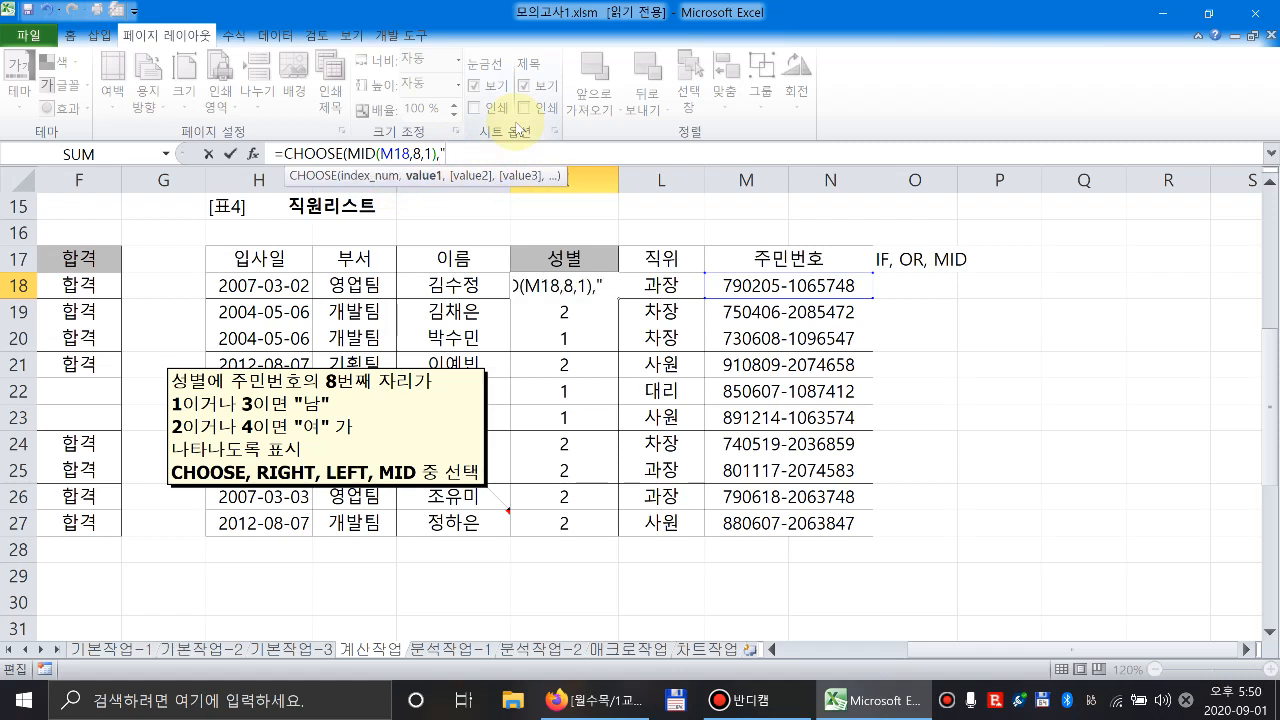
type("\"")
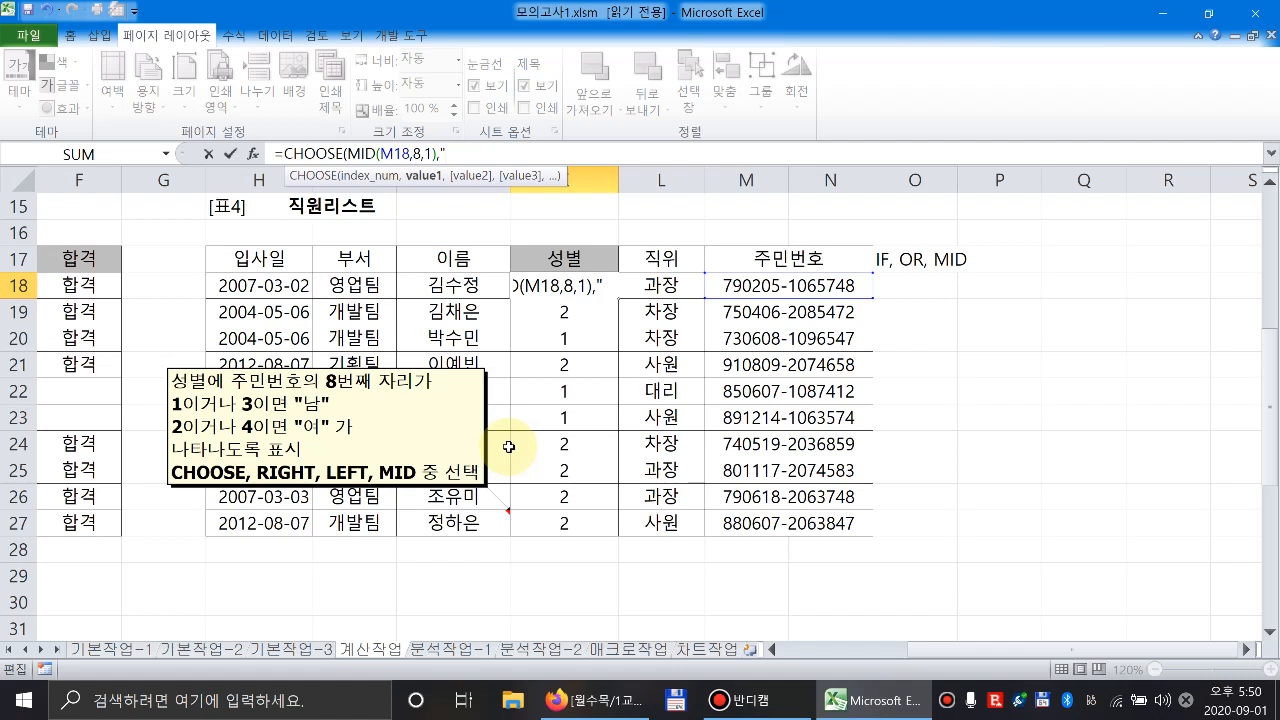
type("남\",")
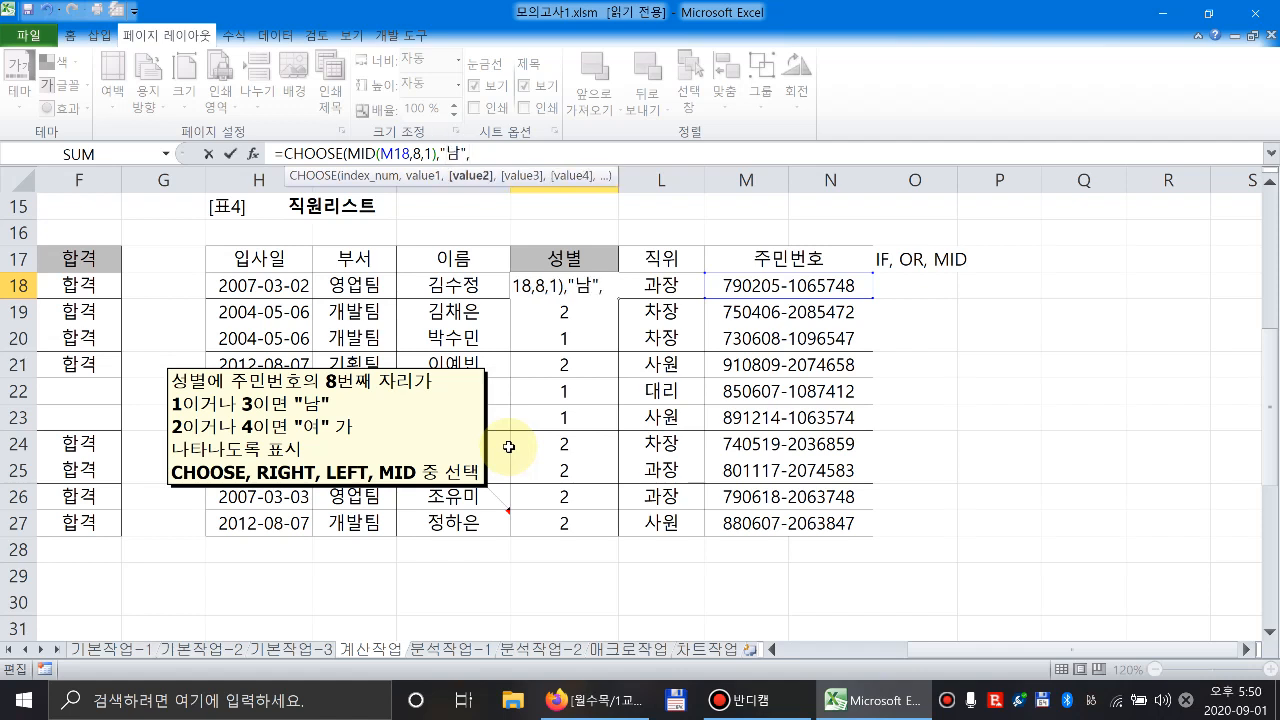
type("\"여\",")
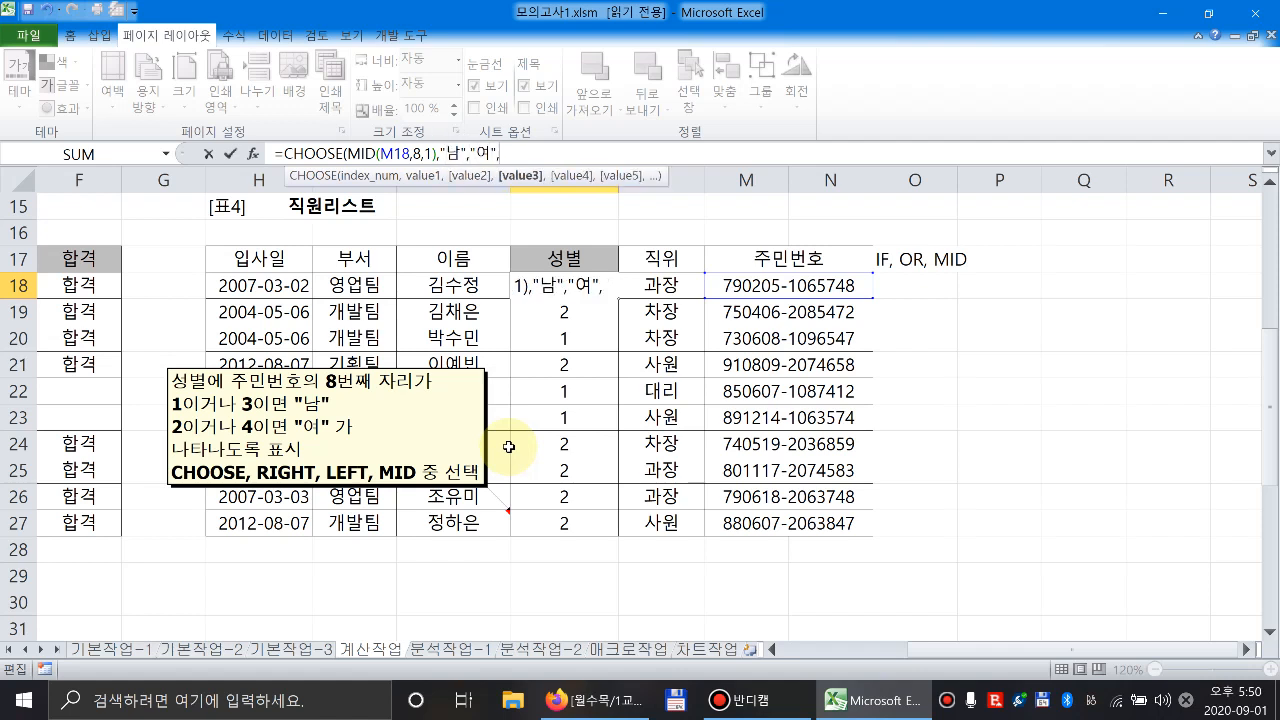
type("\"ㄴ\",\"여\"")
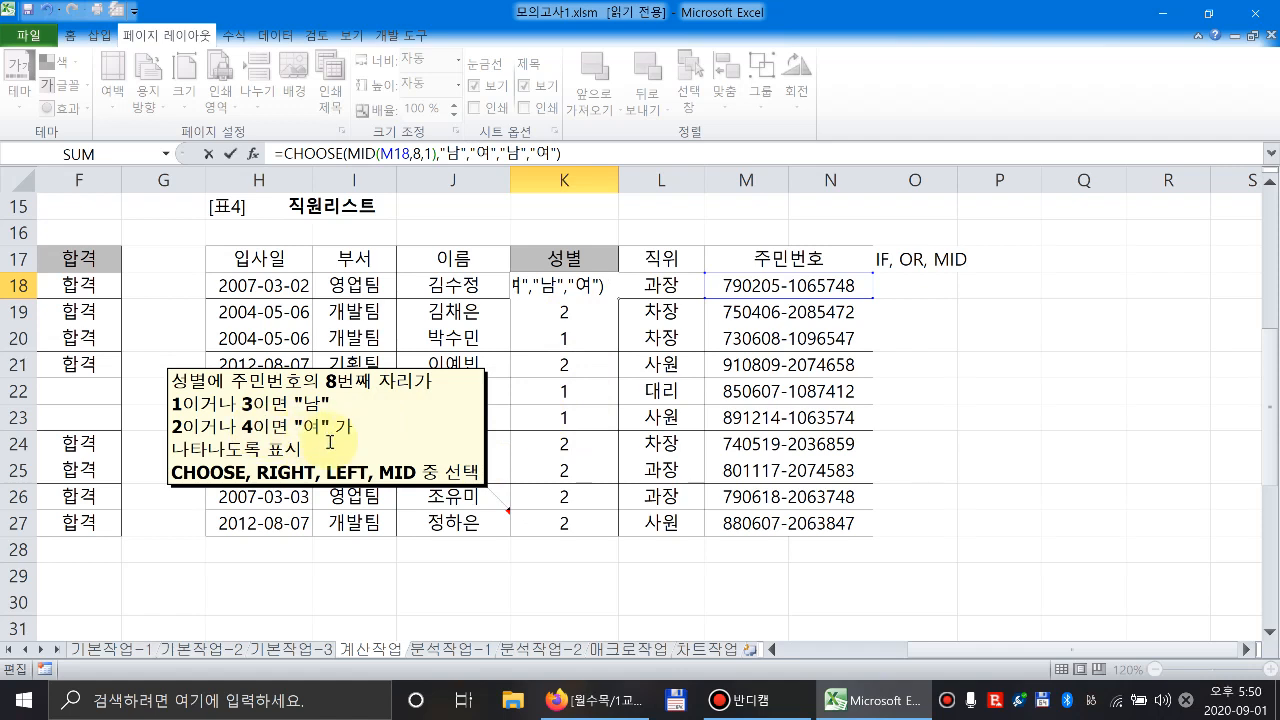
key("Return")
Fill the CHOOSE formula from K18 down the 성별 column to K27.
left_click(600, 289)
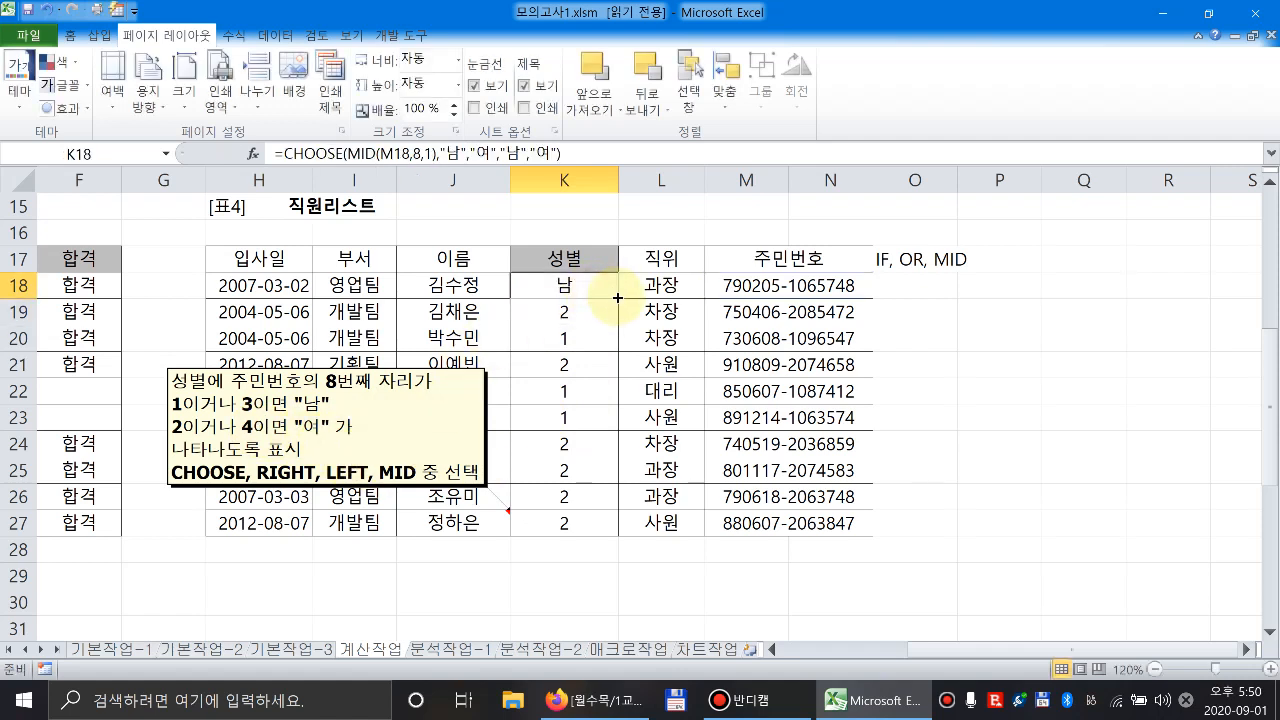
left_click_drag(617, 297, 585, 531)
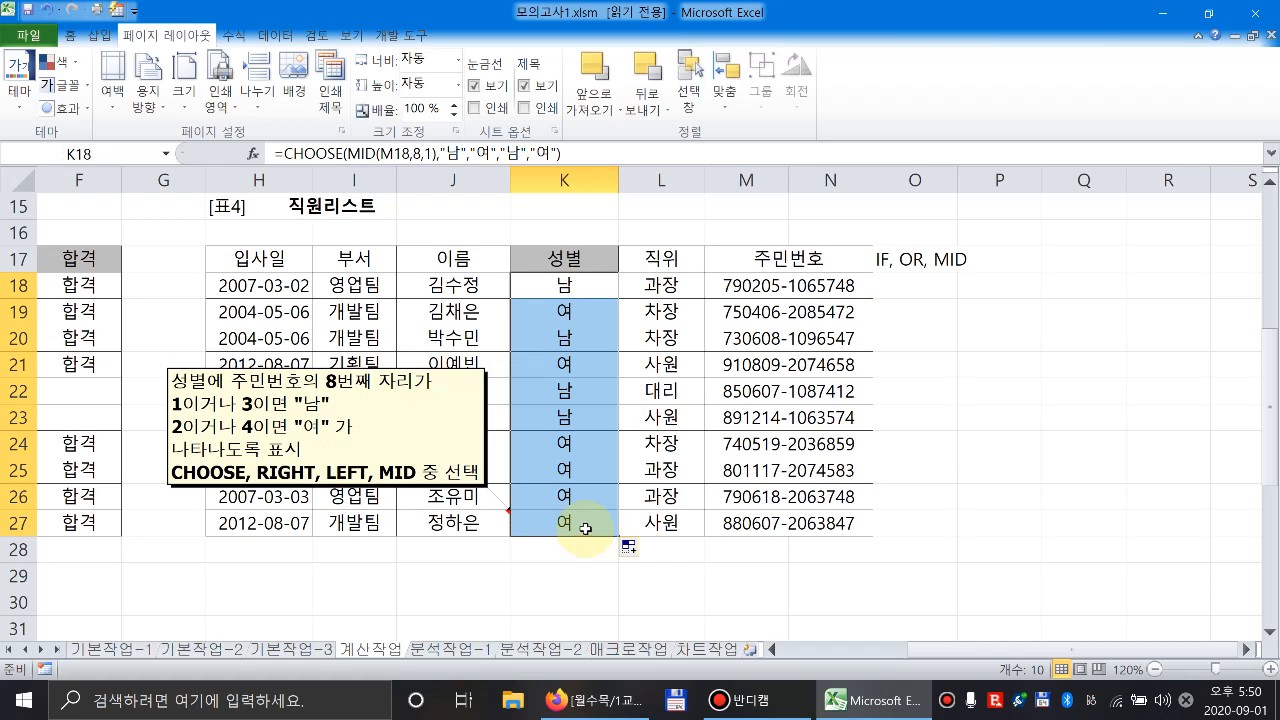
left_click(585, 526)
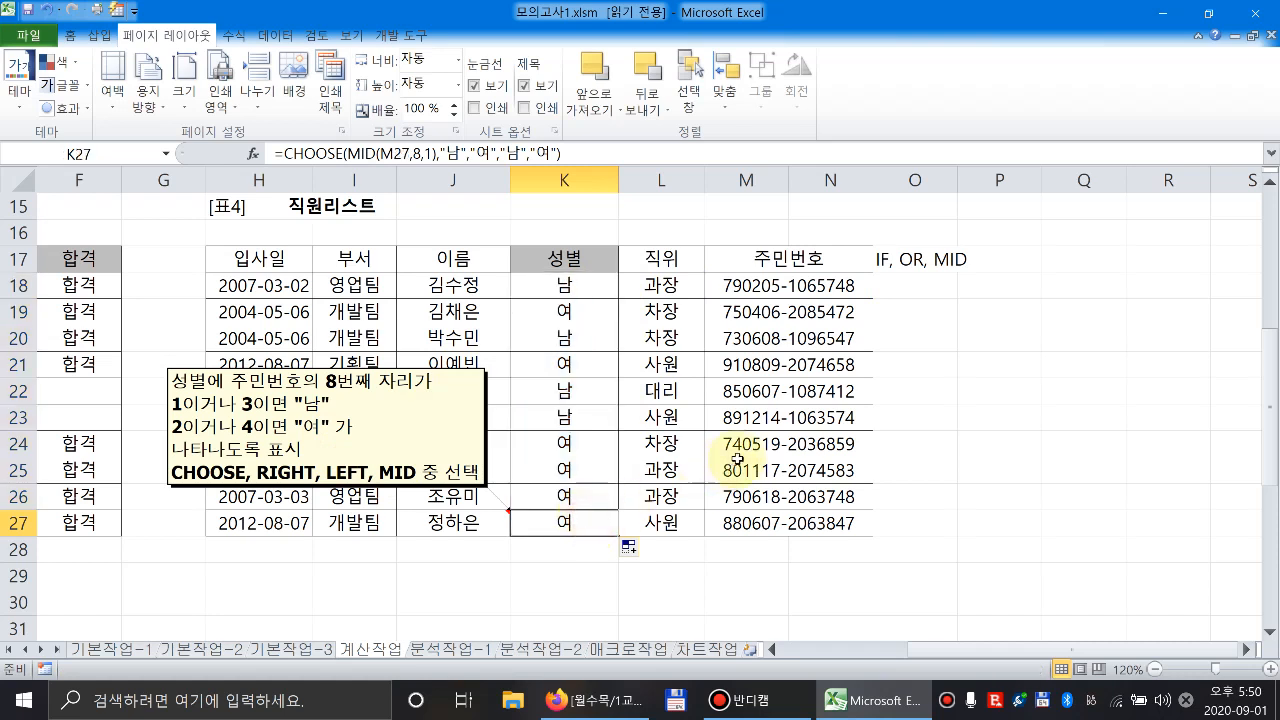
Try 3 as the eighth character of the 주민번호 in M27 to test the 성별 formula, and undo the change.
double_click(789, 527)
mouse_move(823, 691)
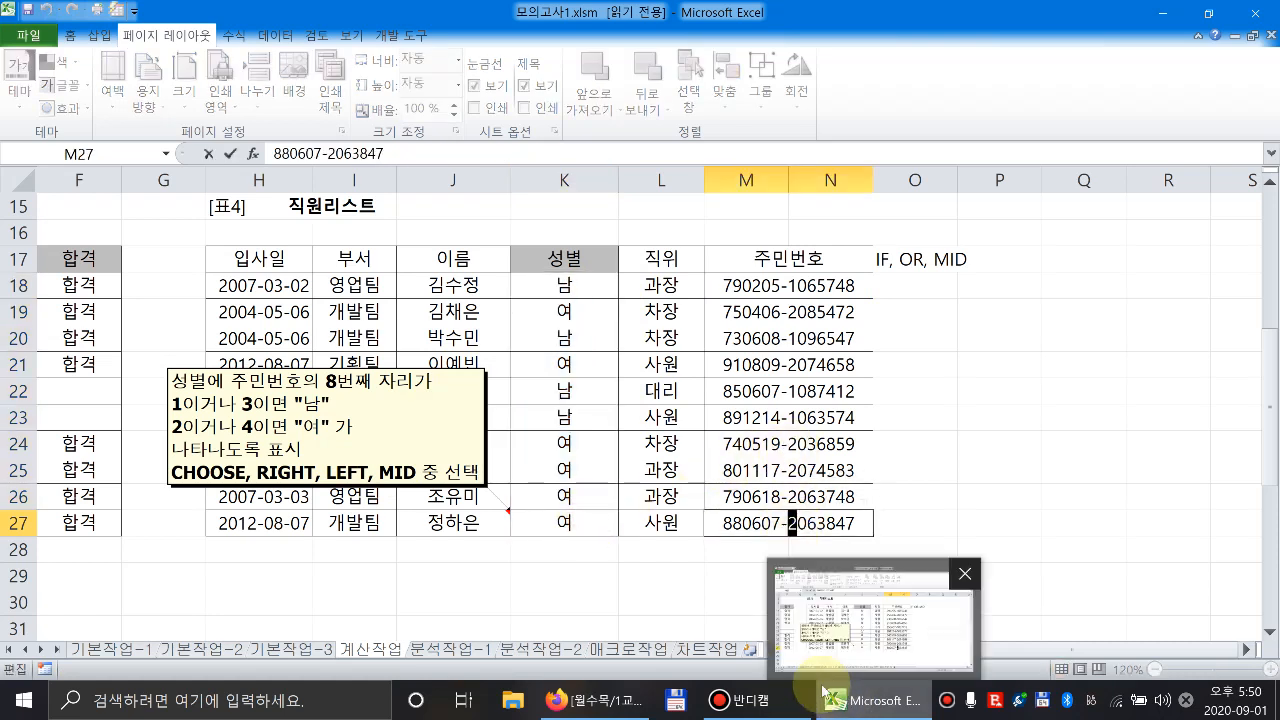
type("4")
key("BackSpace")
type("3")
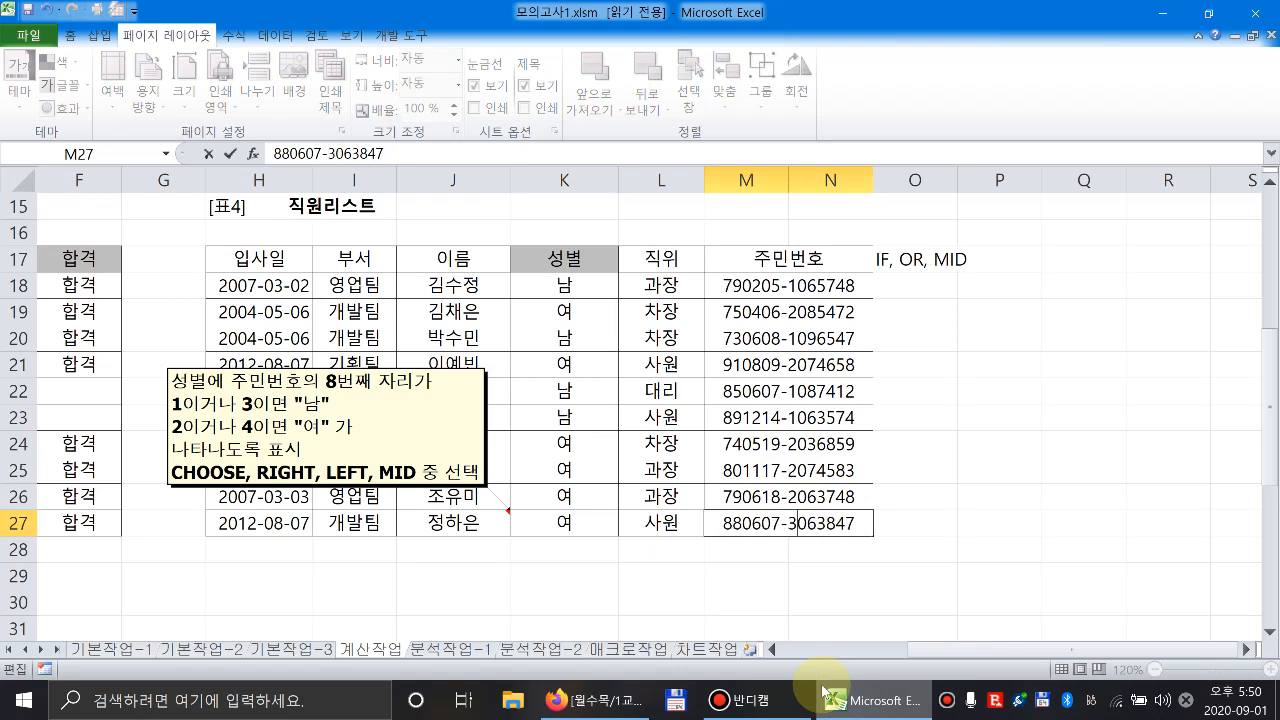
key("Return")
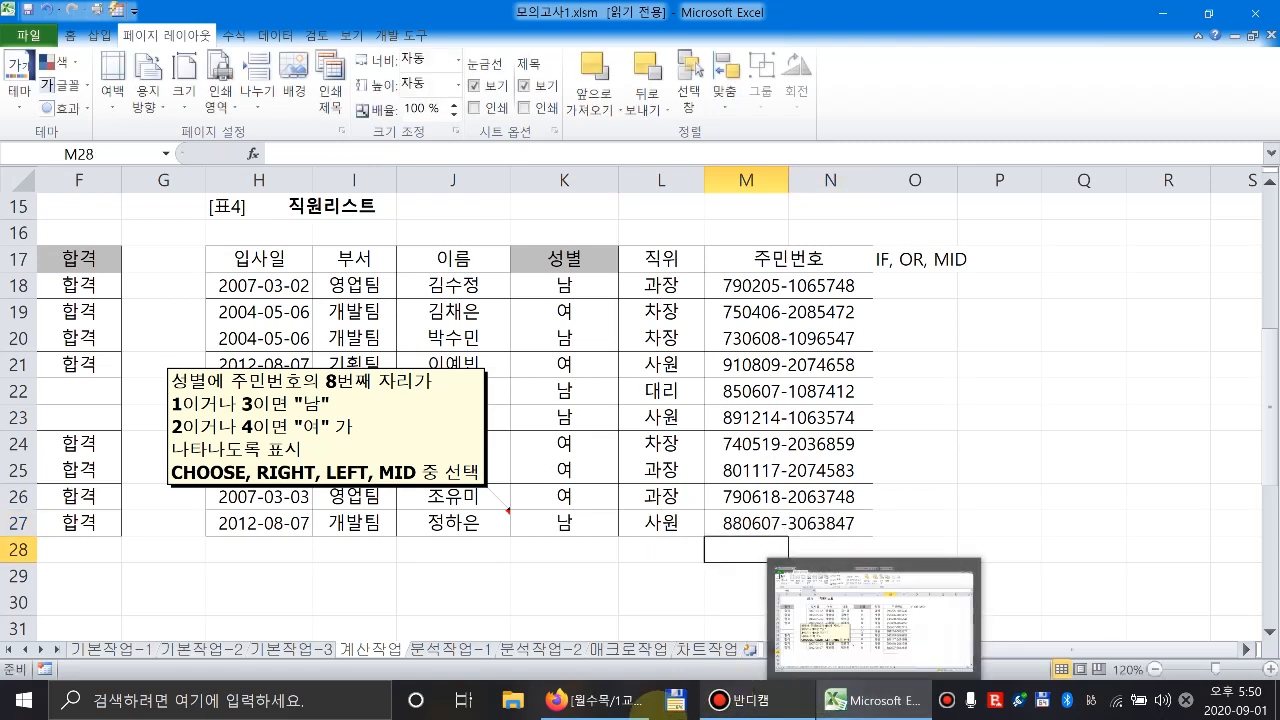
left_click(766, 524)
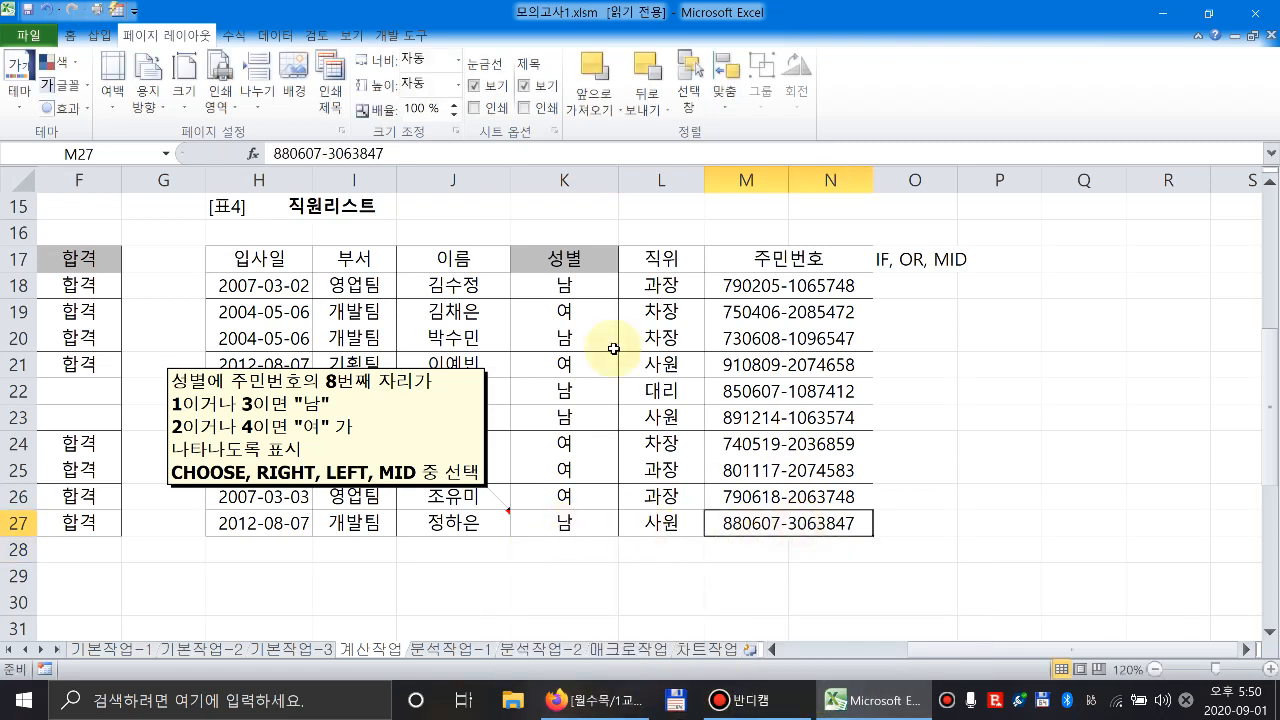
left_click(556, 508)
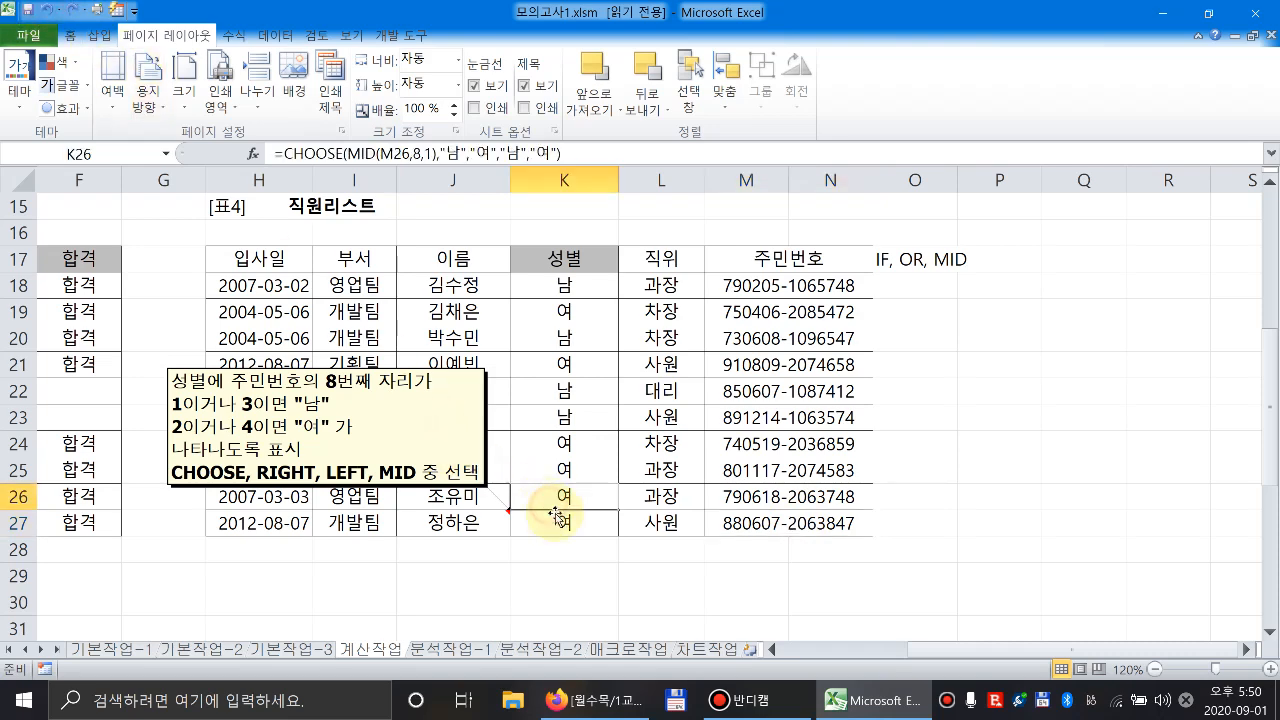
Reposition the 성별 instruction comment over rows 22 to 26 of the 직원리스트 table so that row 21 is uncovered.
left_click(487, 413)
left_click_drag(487, 413, 672, 410)
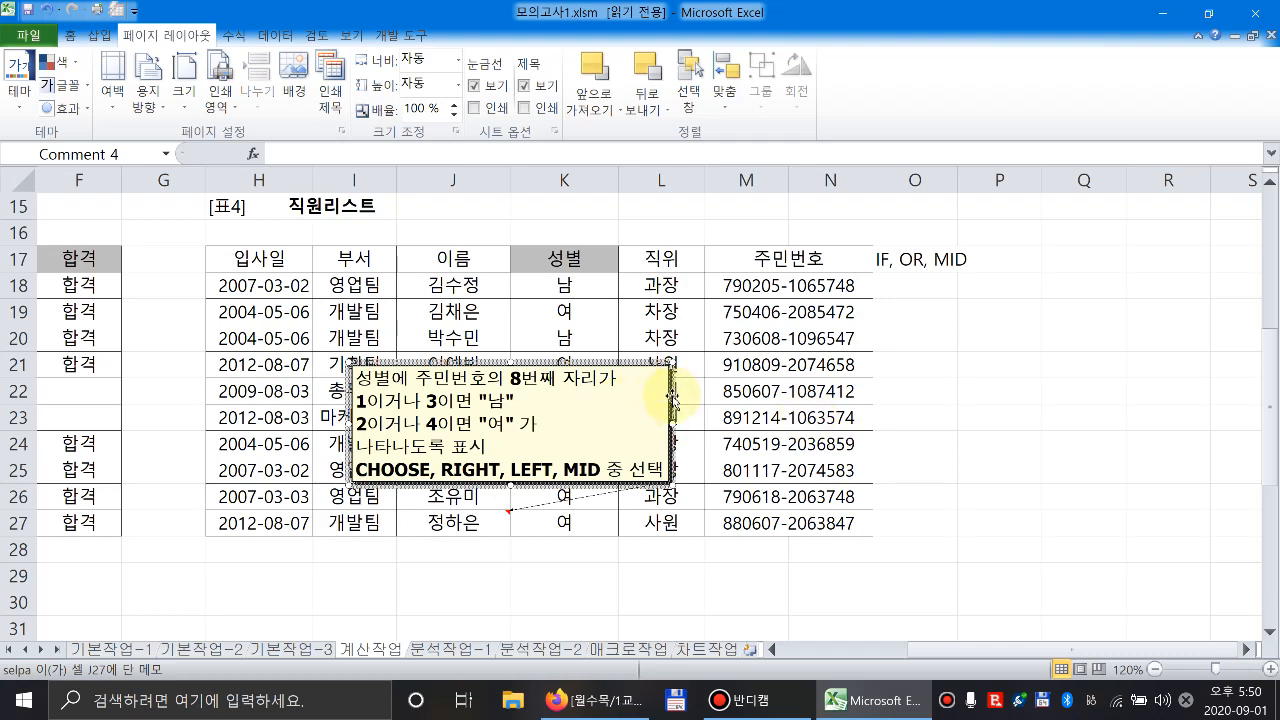
key("ctrl+z")
left_click(903, 343)
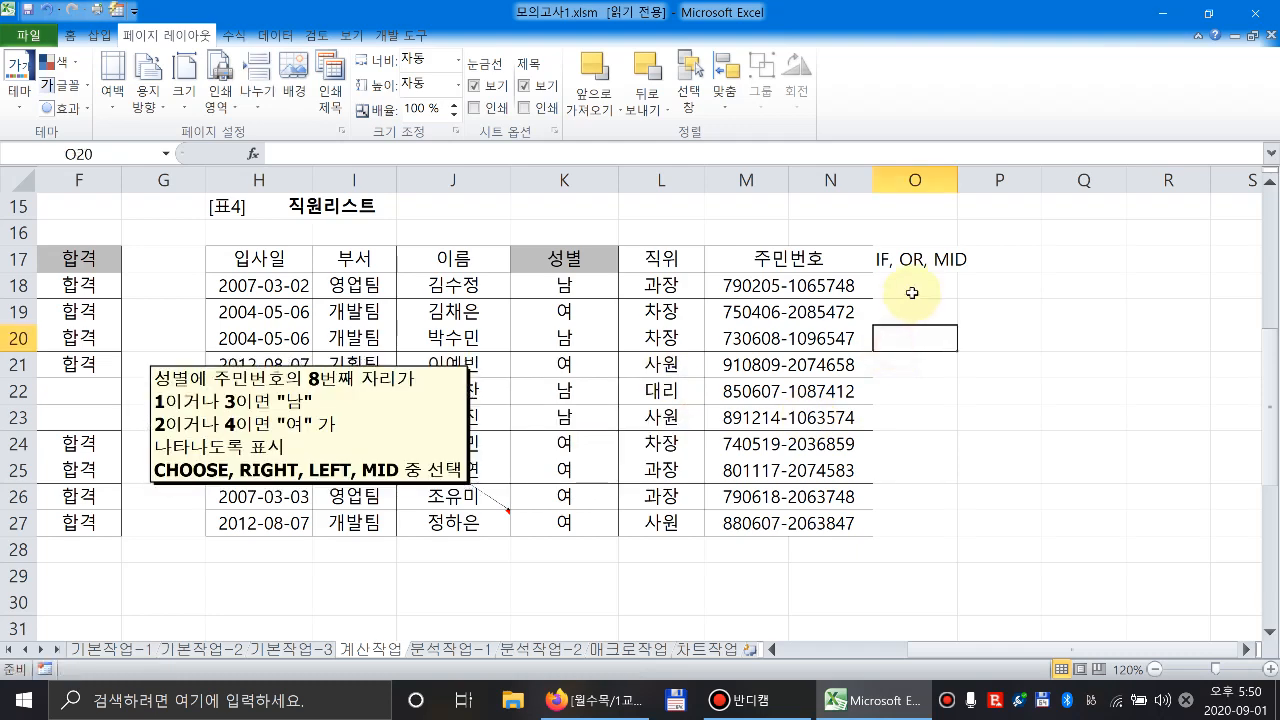
left_click(912, 291)
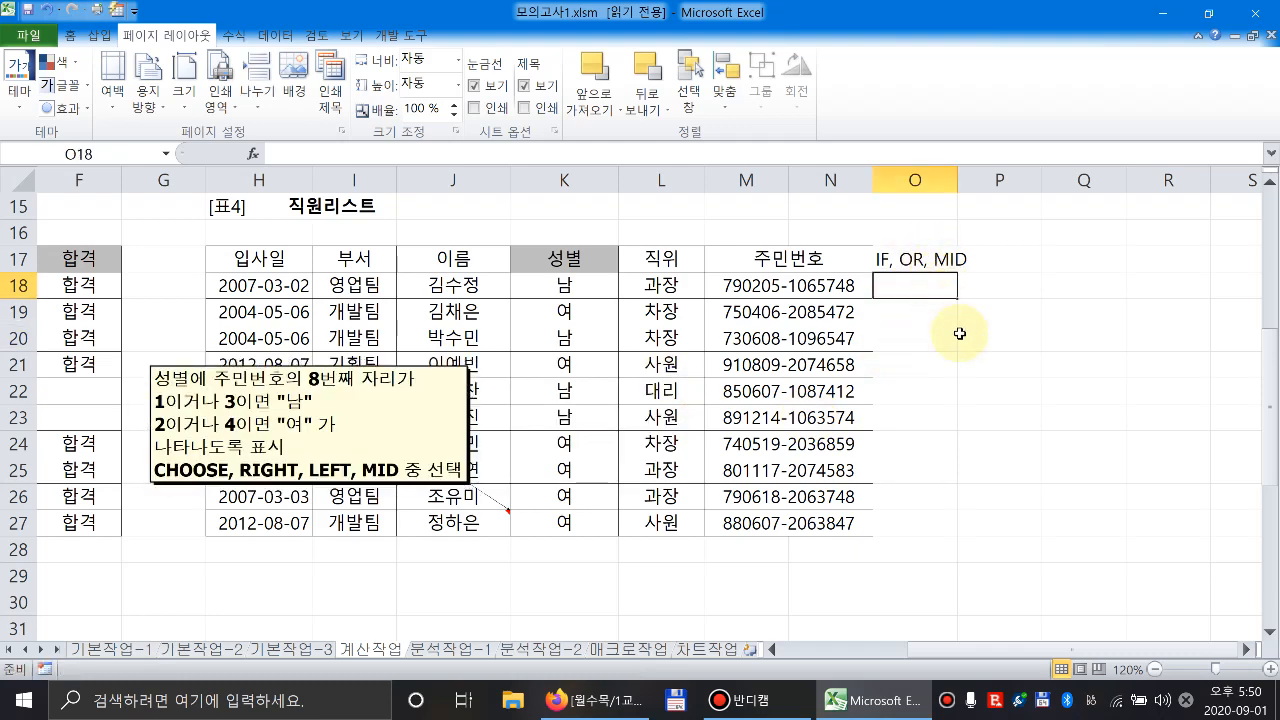
left_click(1247, 649)
left_click(1247, 649)
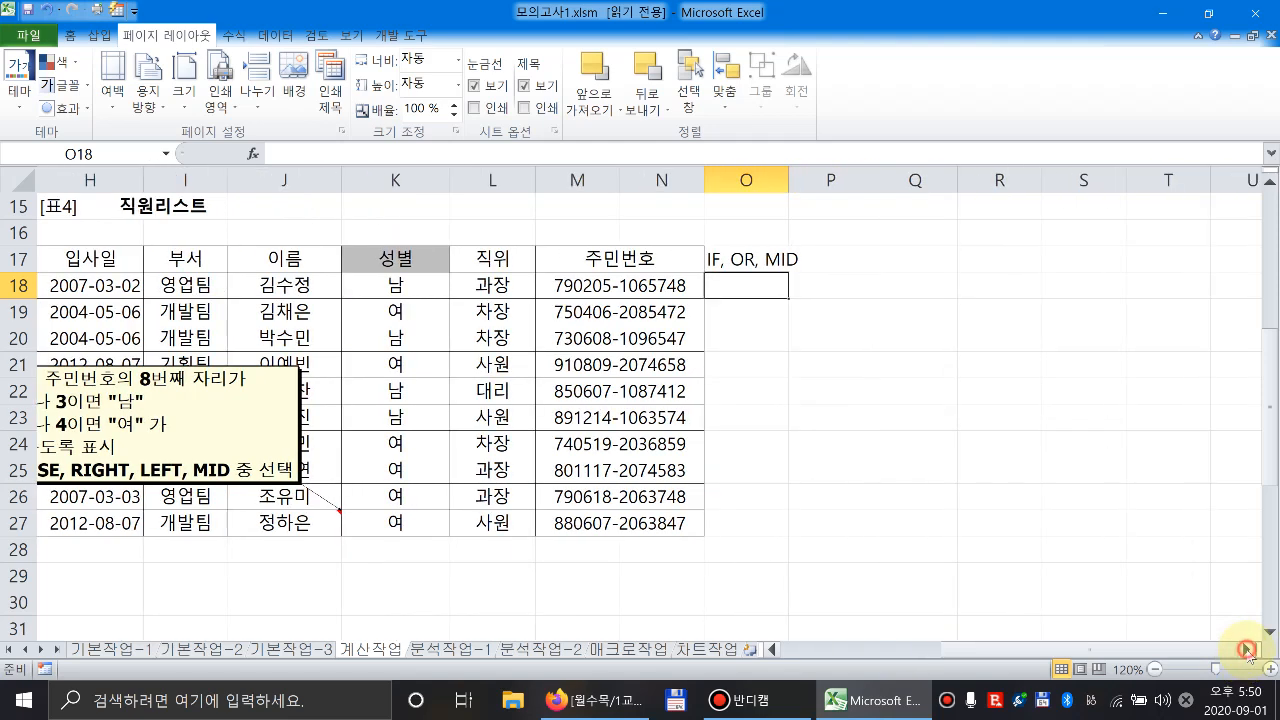
left_click_drag(300, 452, 379, 480)
Start an IF formula in O18 with an empty logical test and the results "남" and "여": =if(,"남","여").
left_click(737, 290)
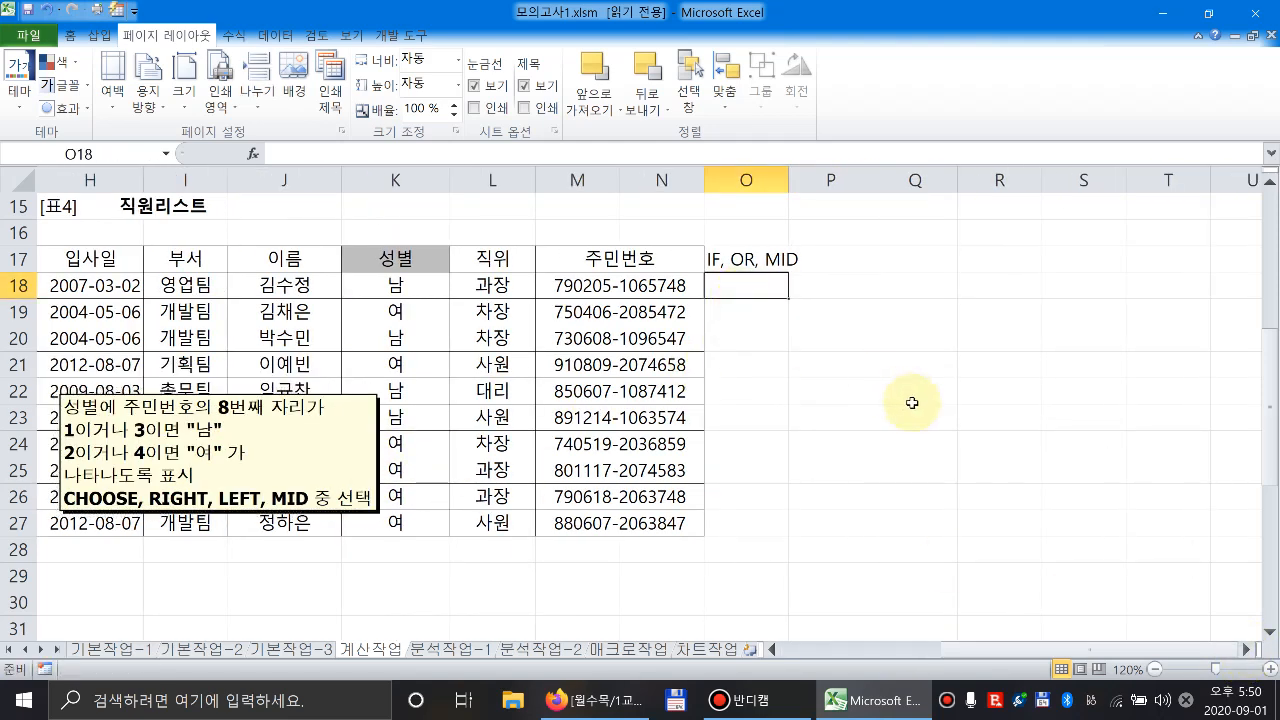
type("=if(")
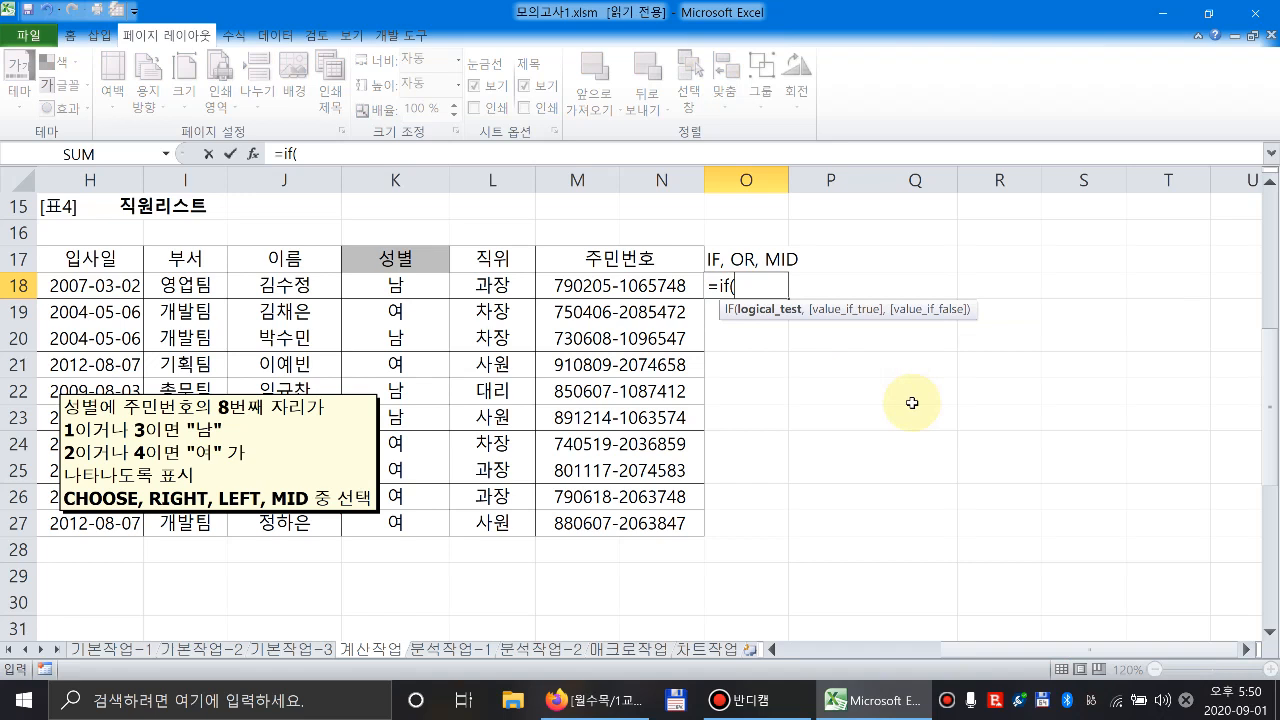
type(",")
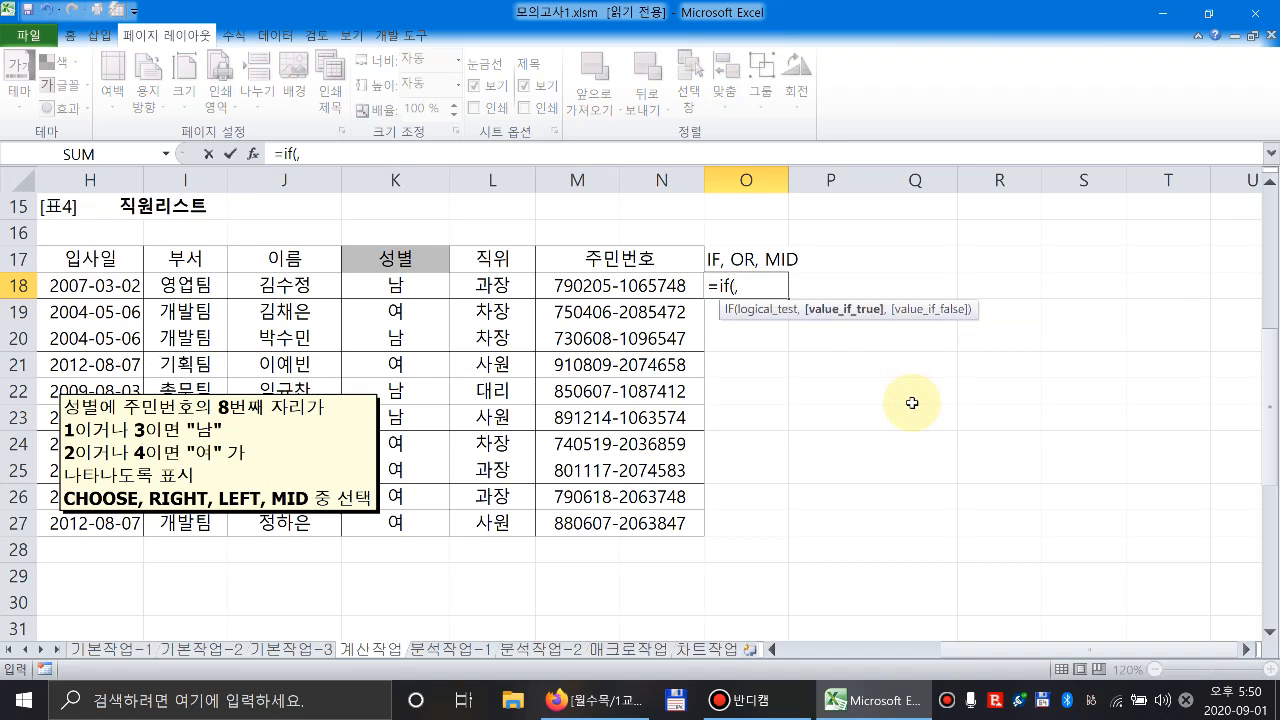
type("\"남\",\"")
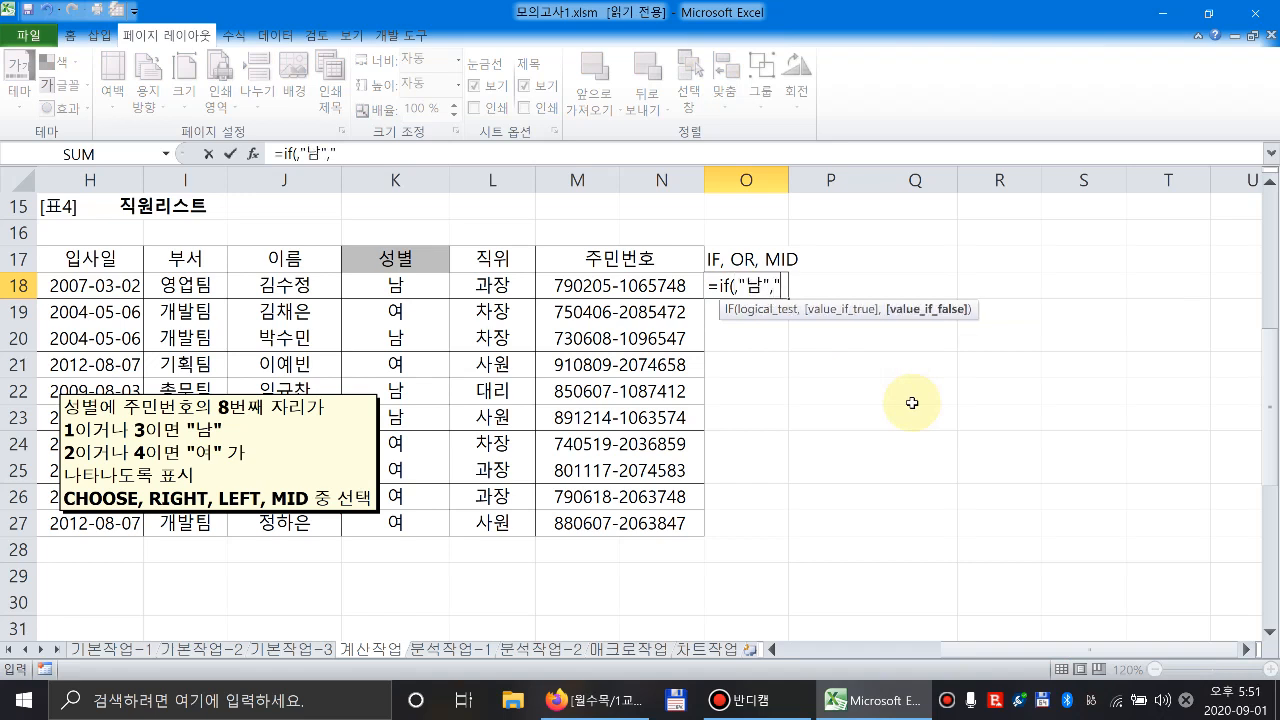
type("여\"")
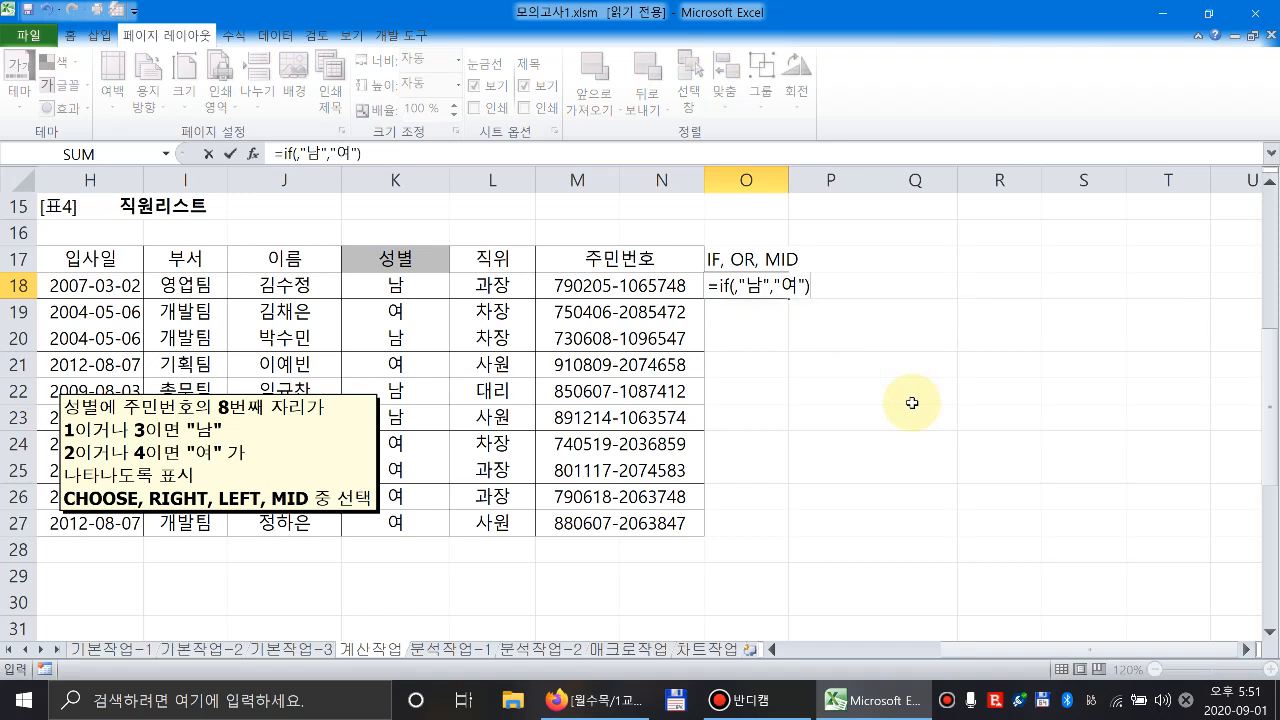
Nest an OR function with two empty arguments as the logical test of the IF formula in O18.
left_click(735, 290)
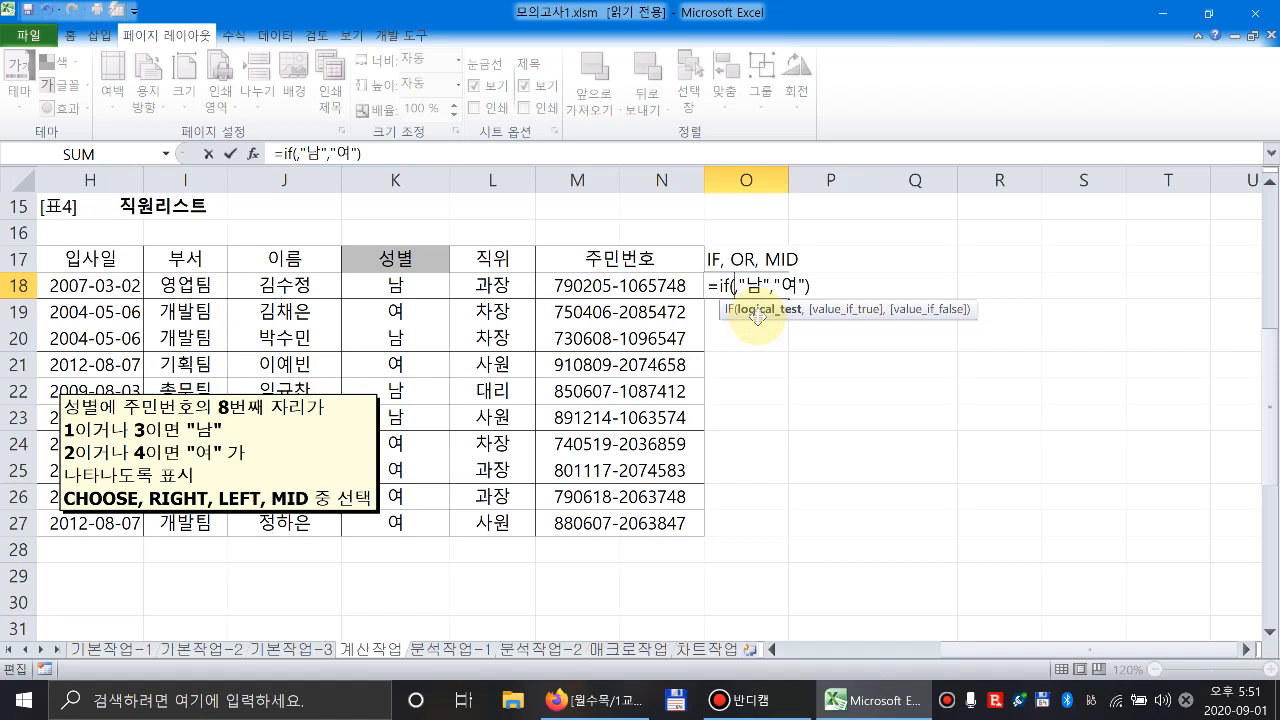
type("or")
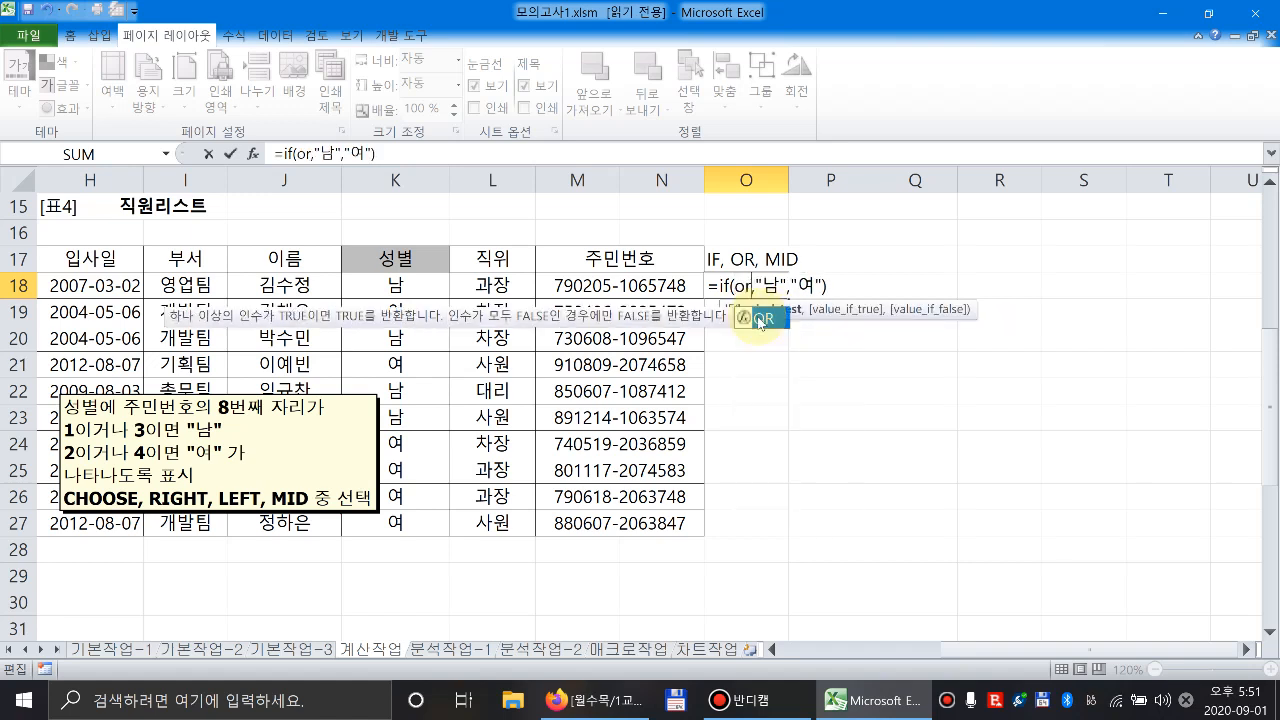
type("(")
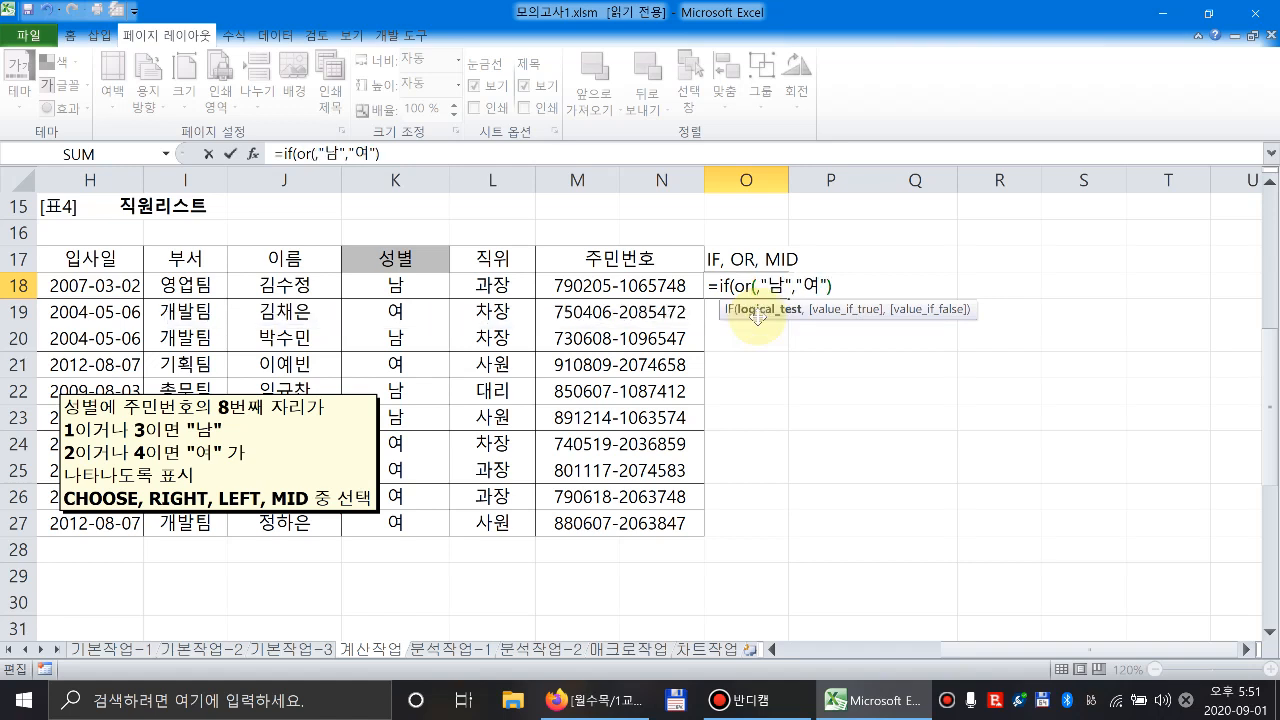
type(")")
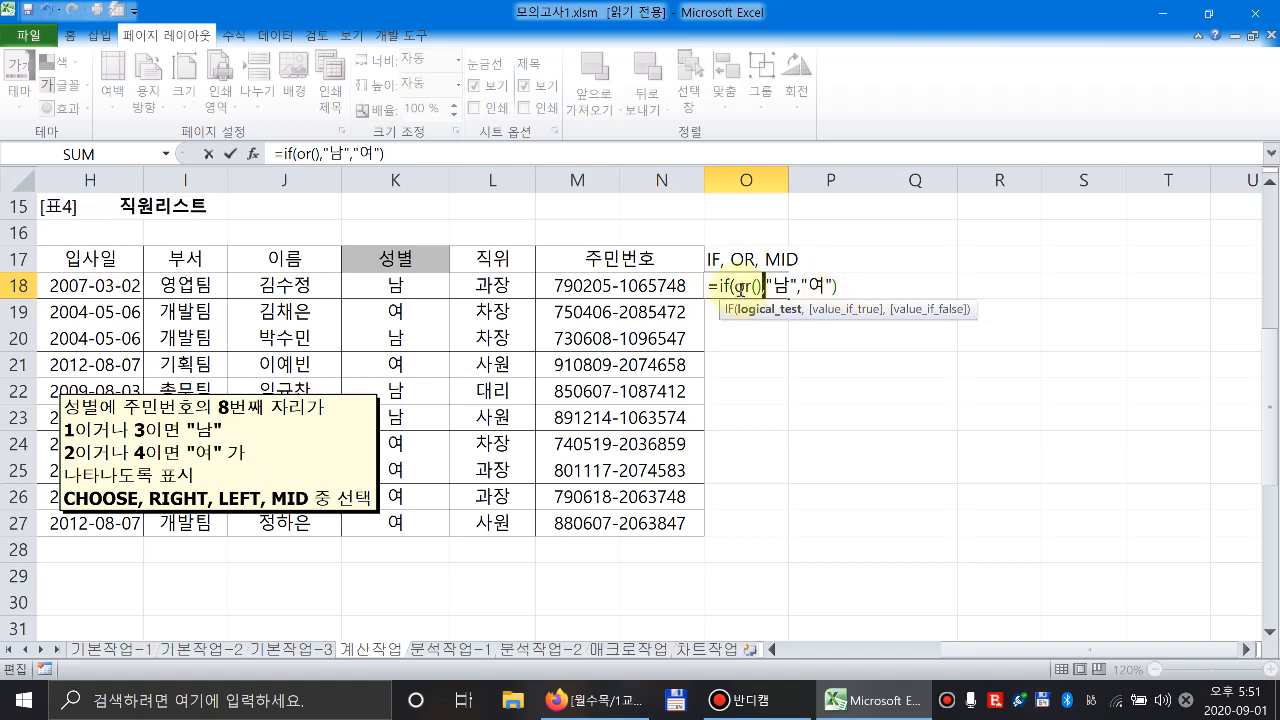
left_click(760, 286)
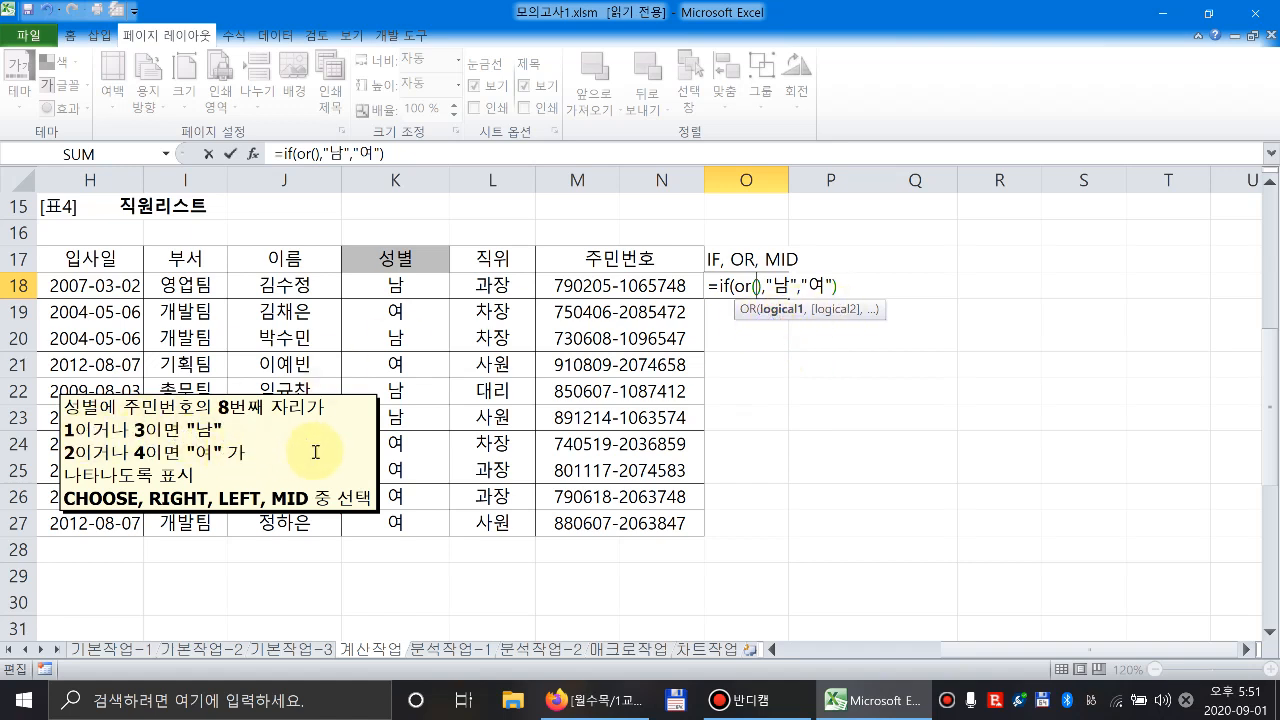
type(",")
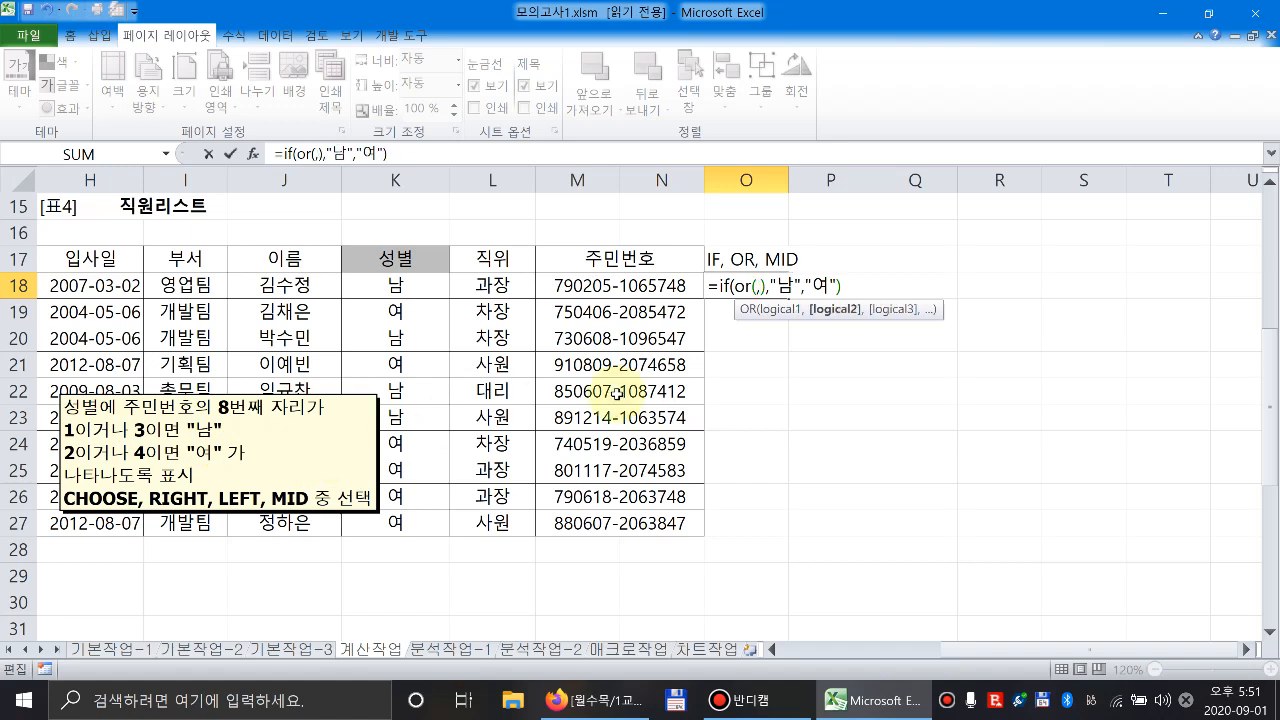
Write the placeholders 1이거나 and 3이거나 as the first and second arguments of the OR function.
left_click(768, 310)
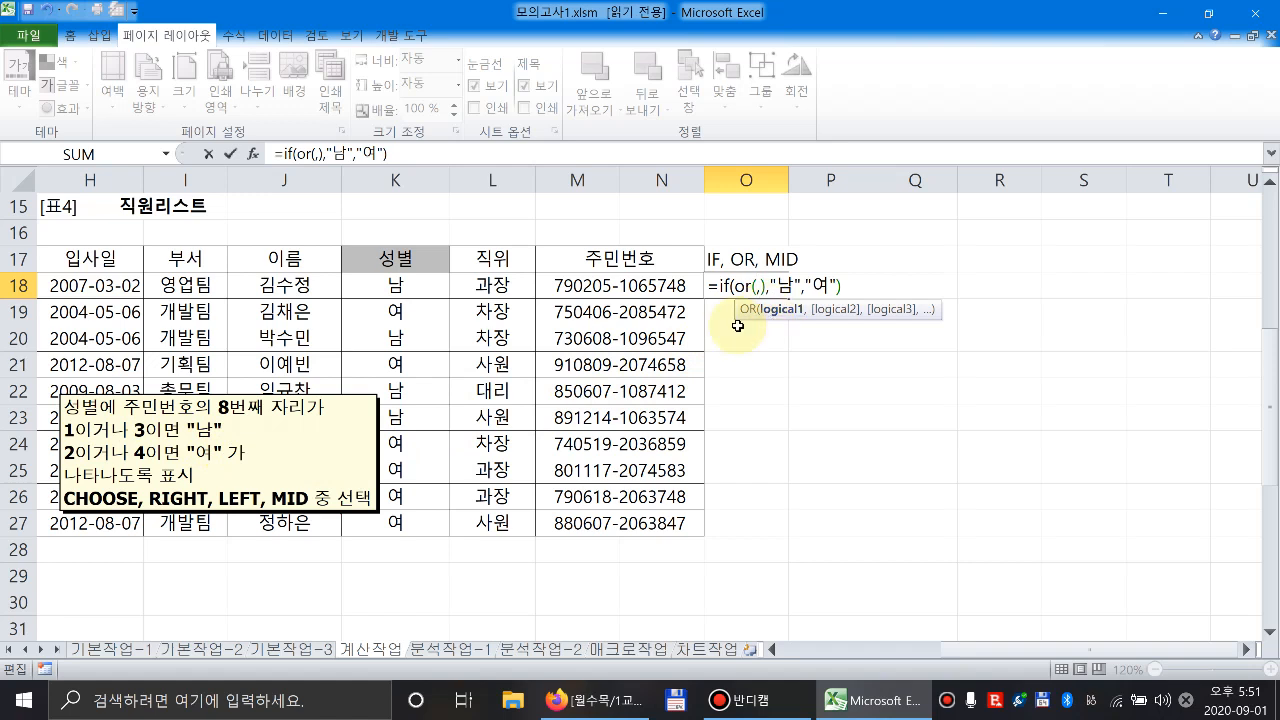
type("1이")
type("거나")
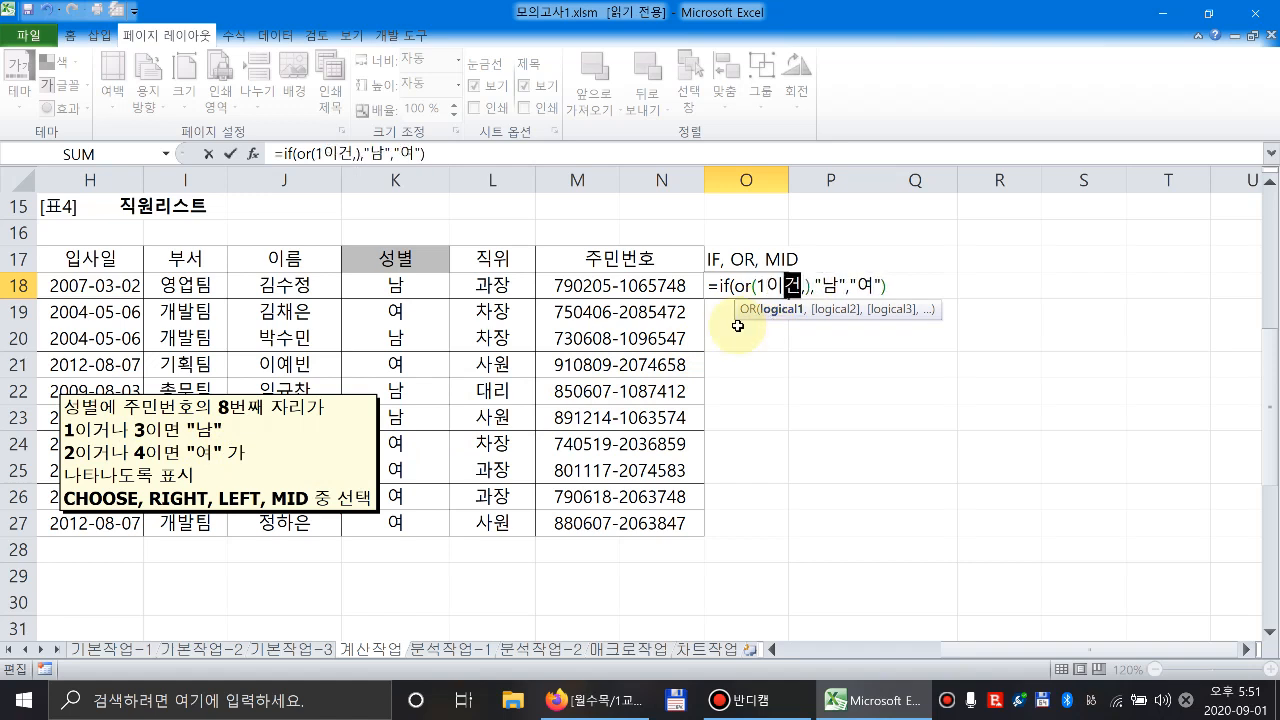
left_click(847, 312)
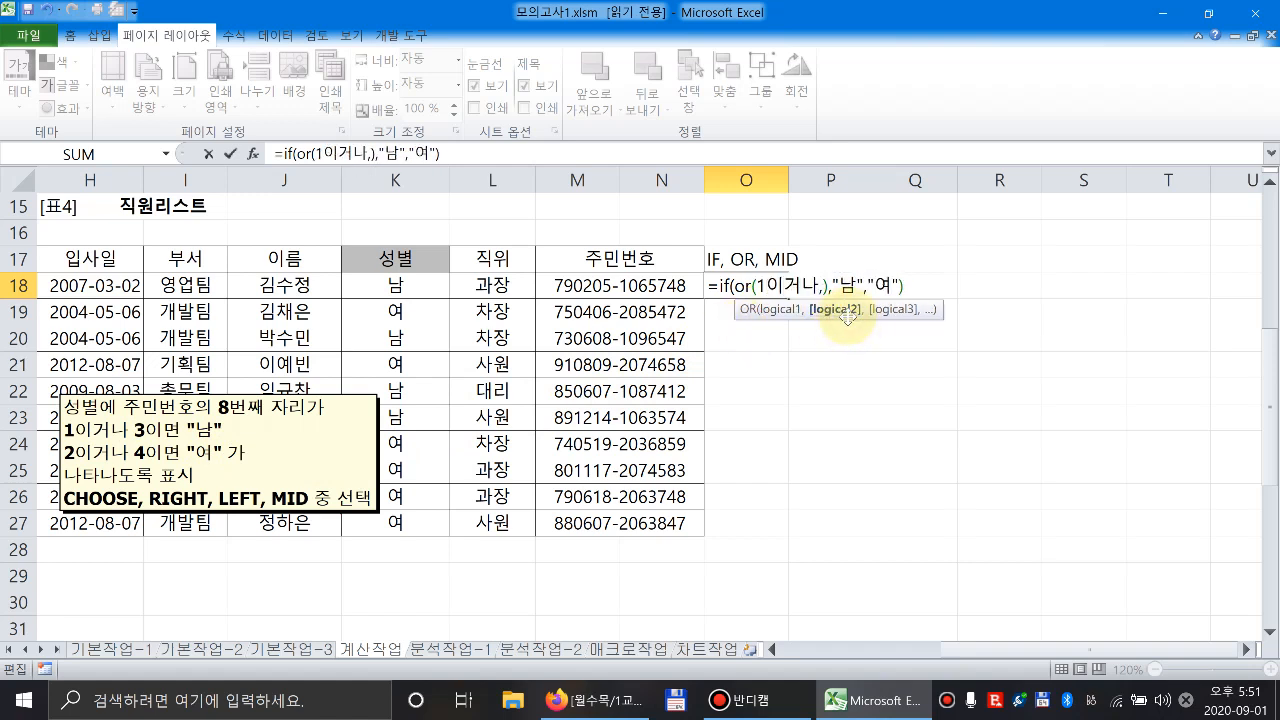
type("3이거나")
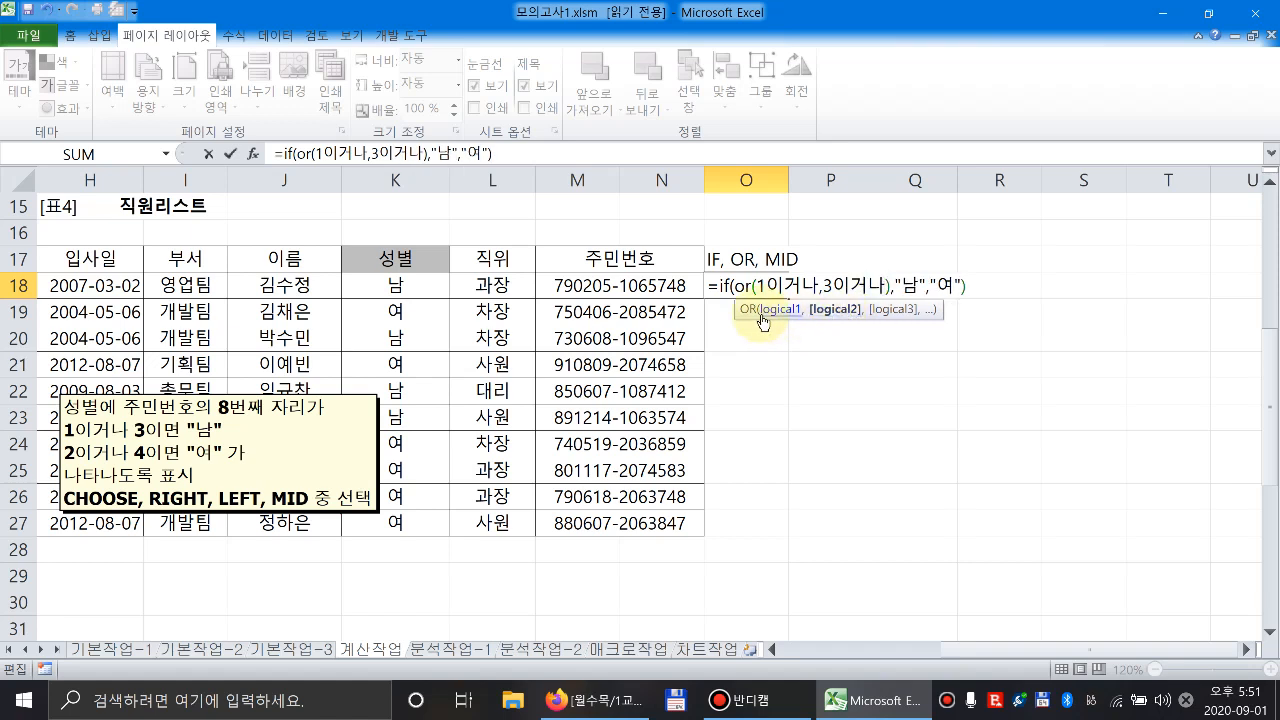
Replace the 1이거나 placeholder in the O18 formula with an empty MID function compared to the text "1": mid()="1".
left_click(775, 309)
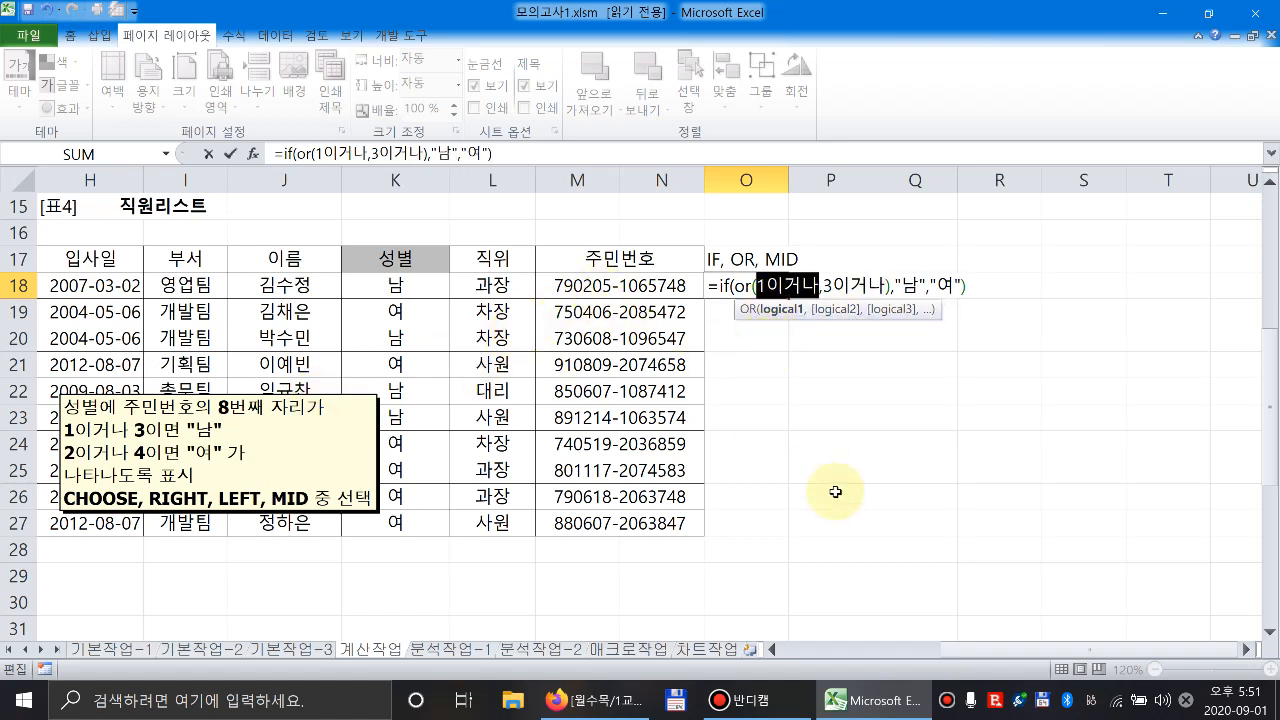
type("mid()")
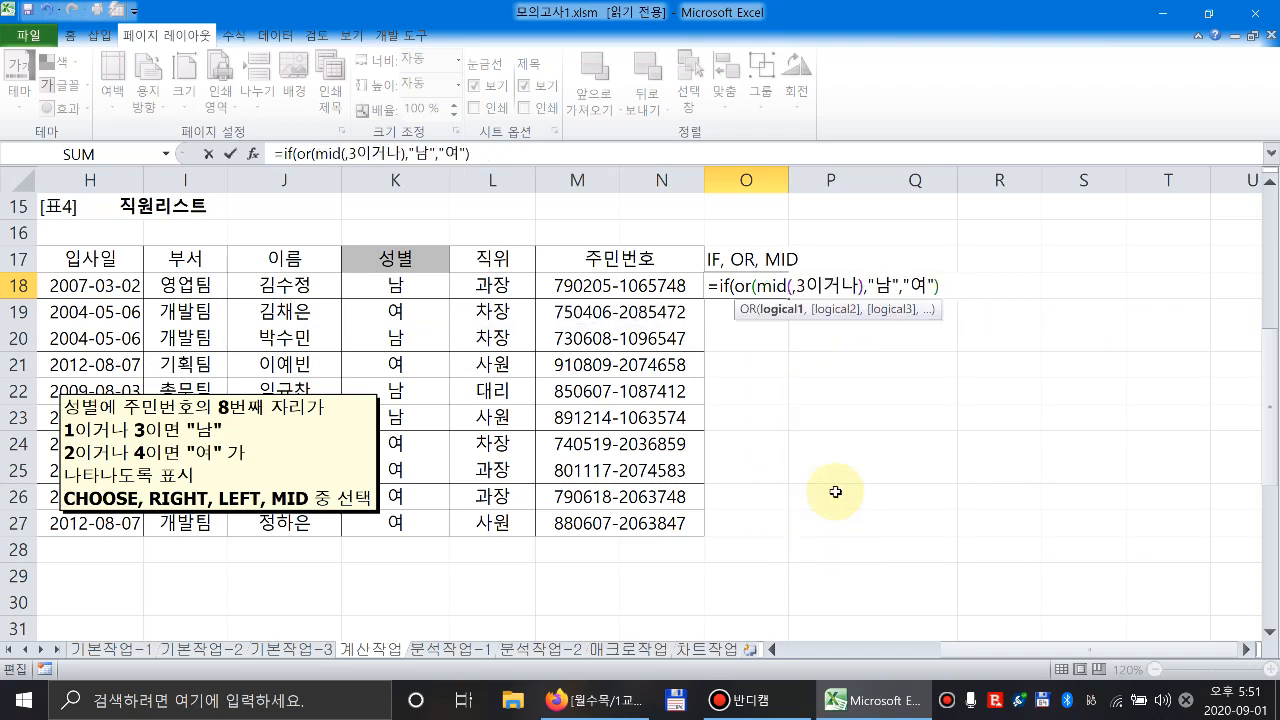
type("=\"")
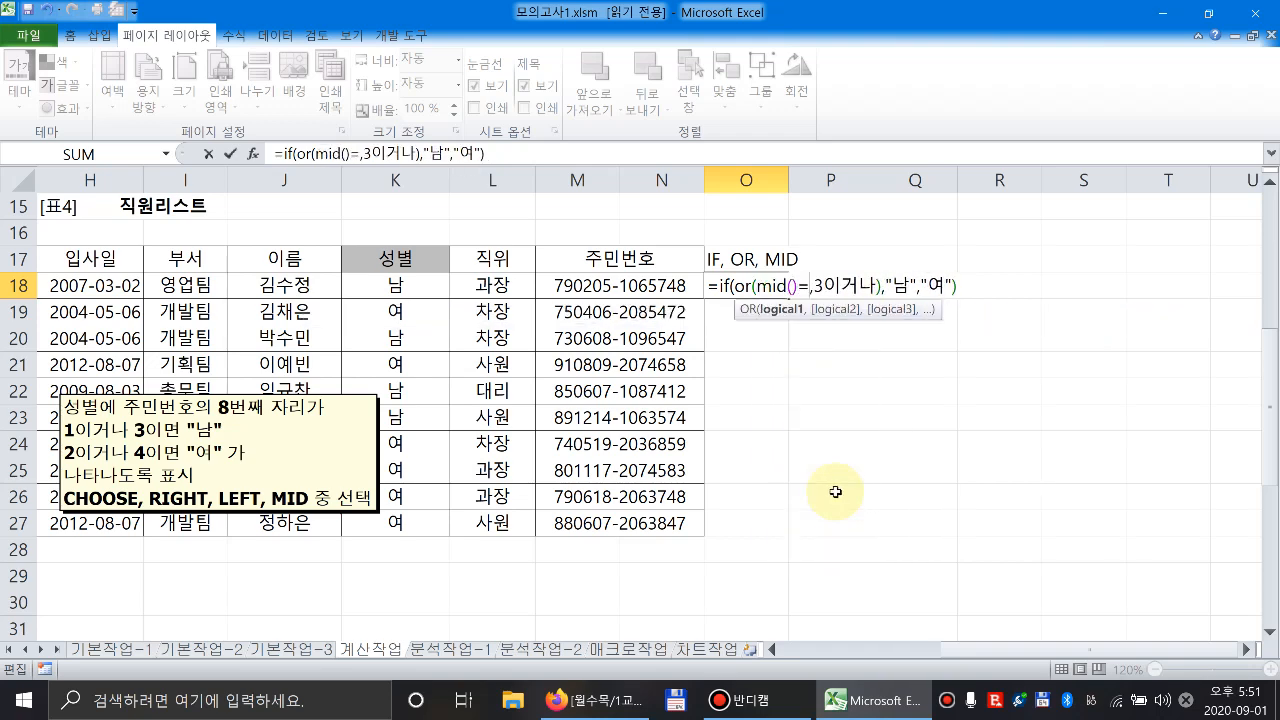
type("1\"")
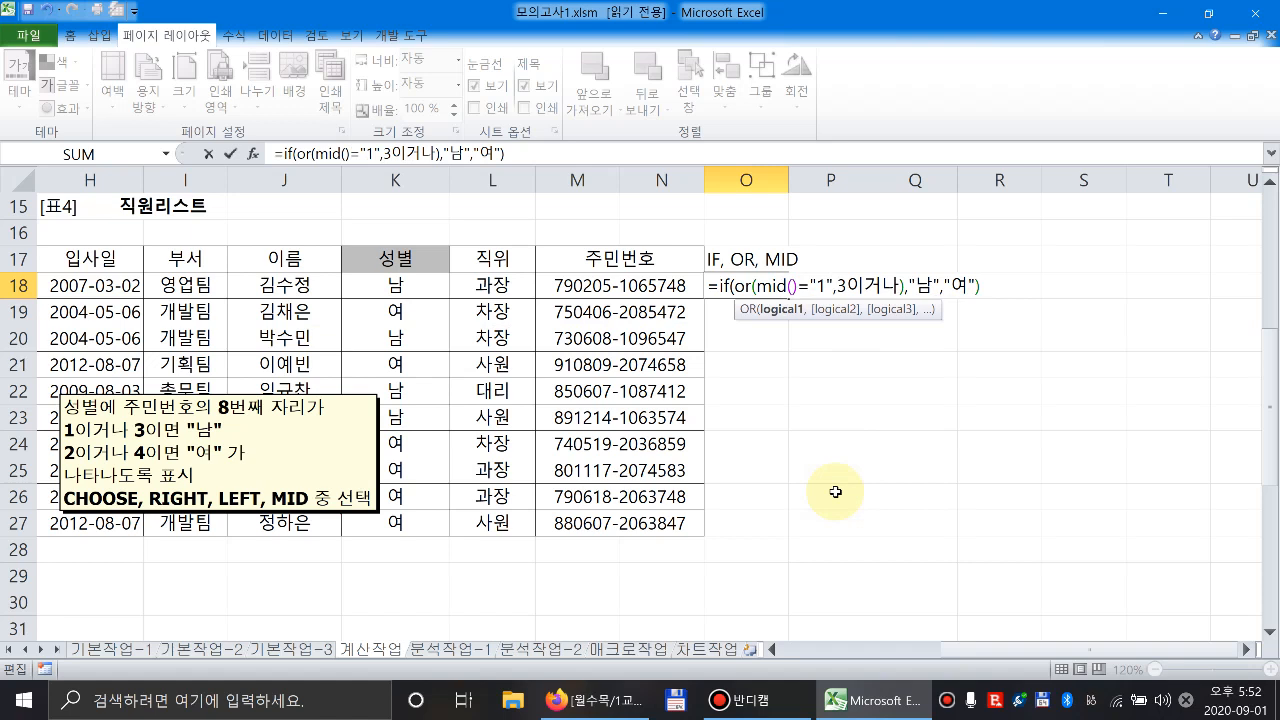
Remove the quotation marks around 1 in the first OR condition and put them back.
key("BackSpace")
key("BackSpace")
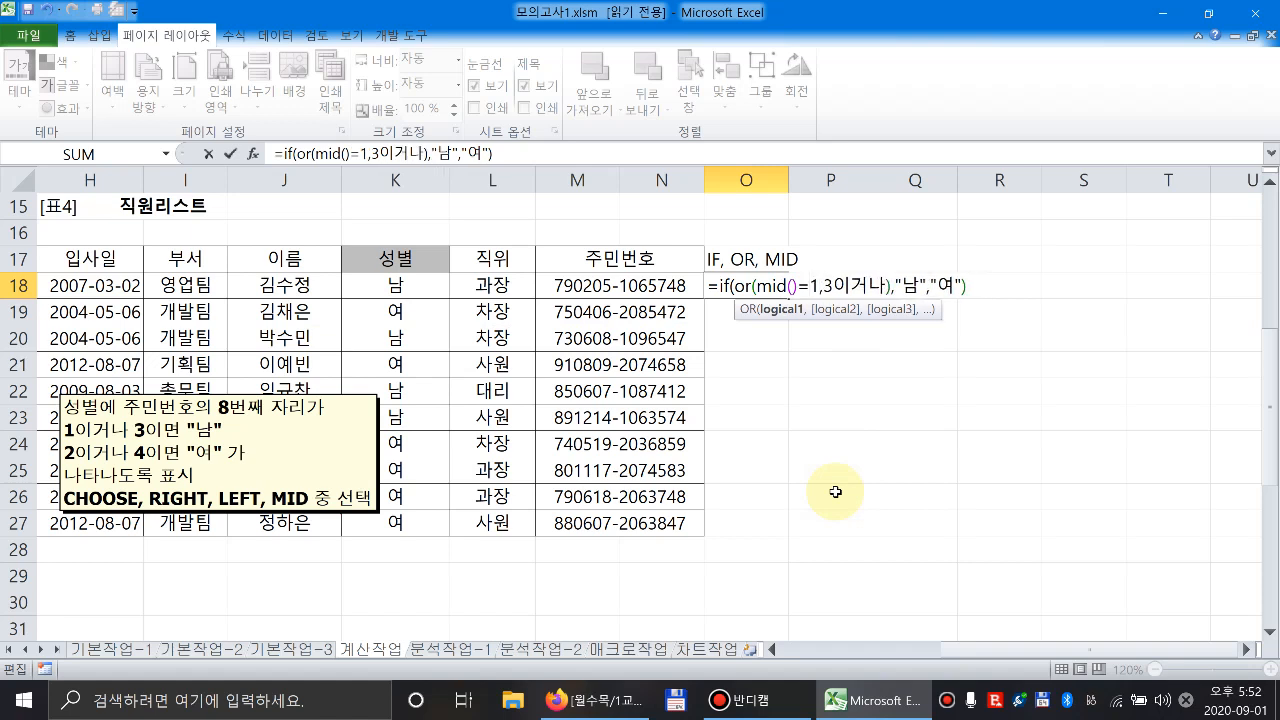
type("\"1")
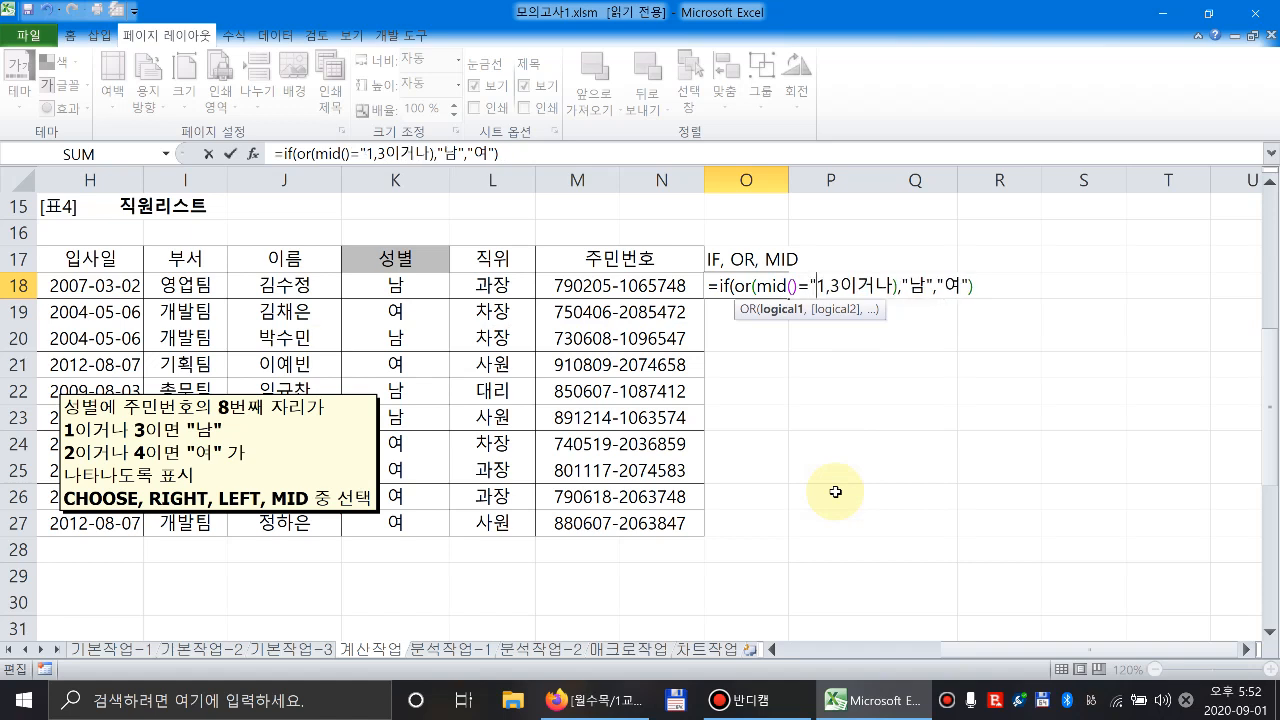
type("\"")
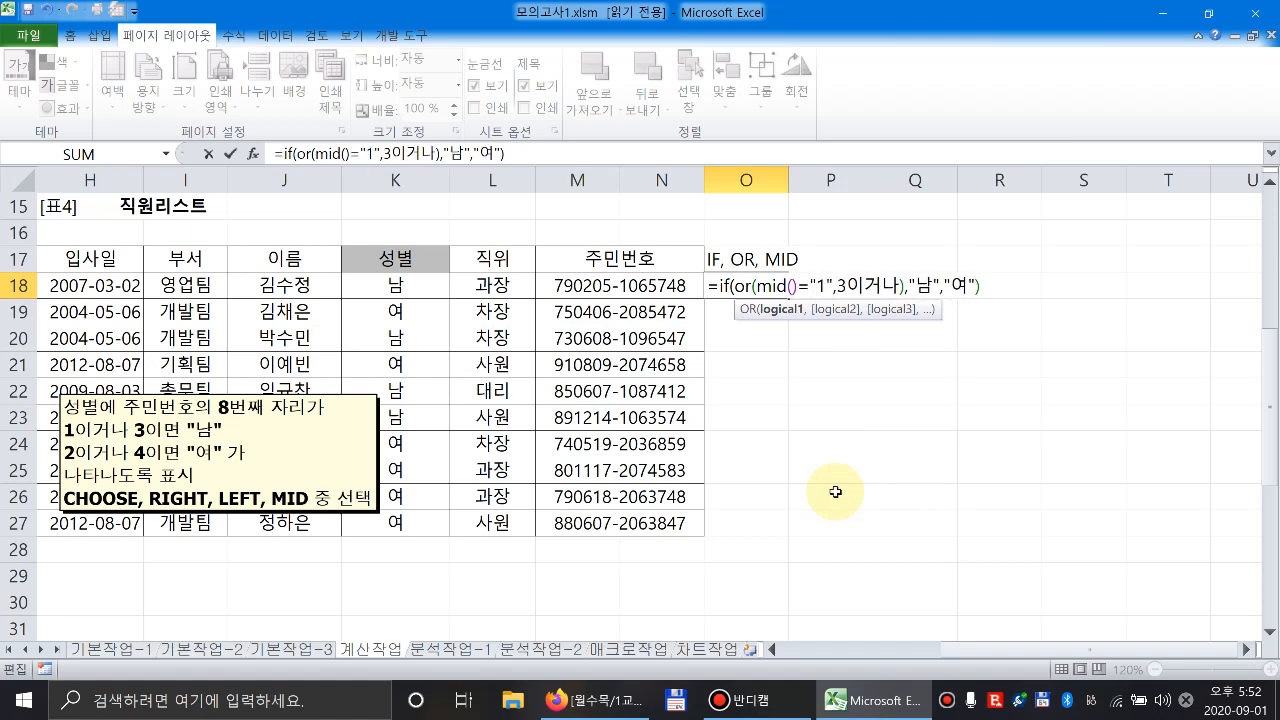
Replace the 3이거나 placeholder in the OR function with an empty MID function compared to the text "3": mid()="3".
key("Right")
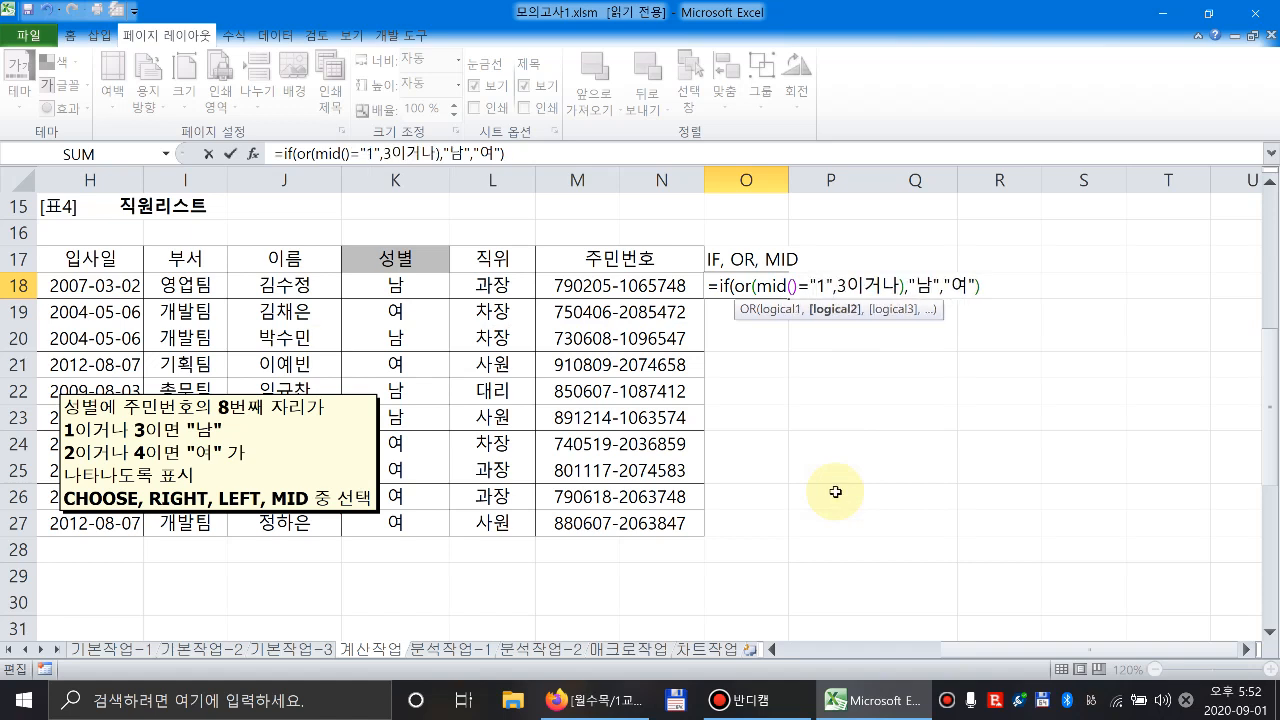
key("shift+Right")
key("shift+Right")
key("shift+Right")
key("shift+Right")
type("mid()")
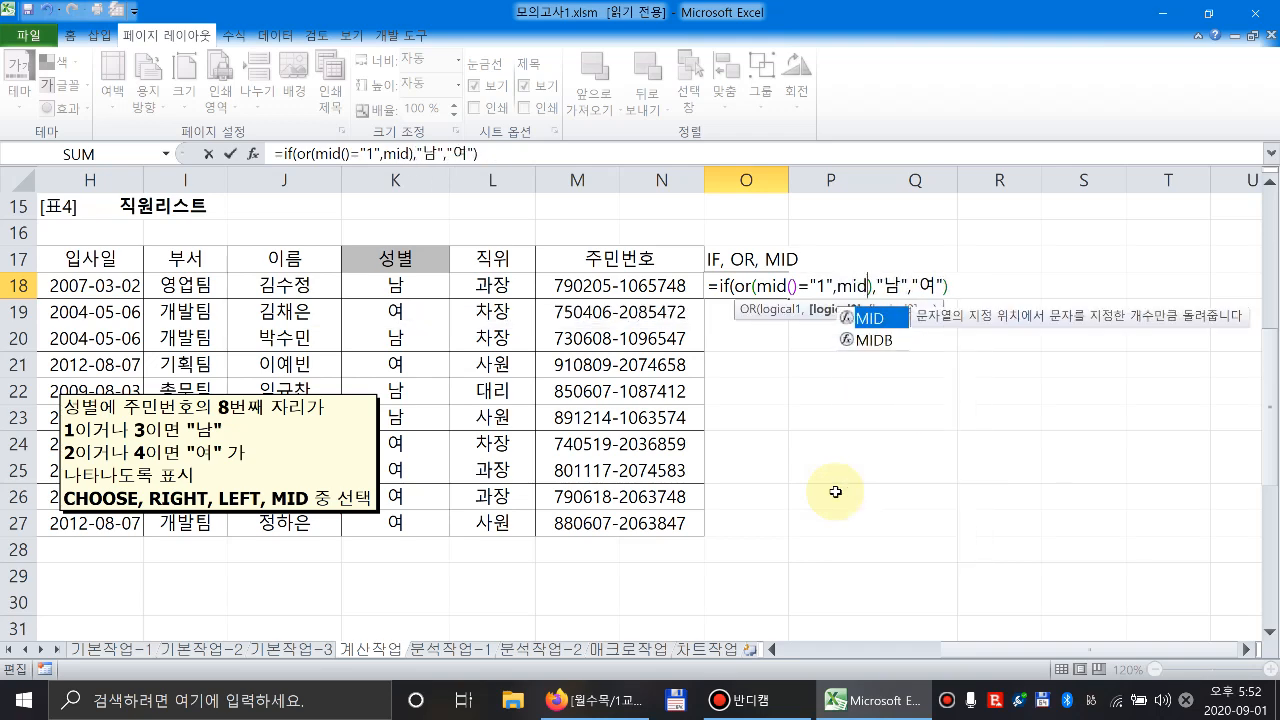
type("=\"3\"")
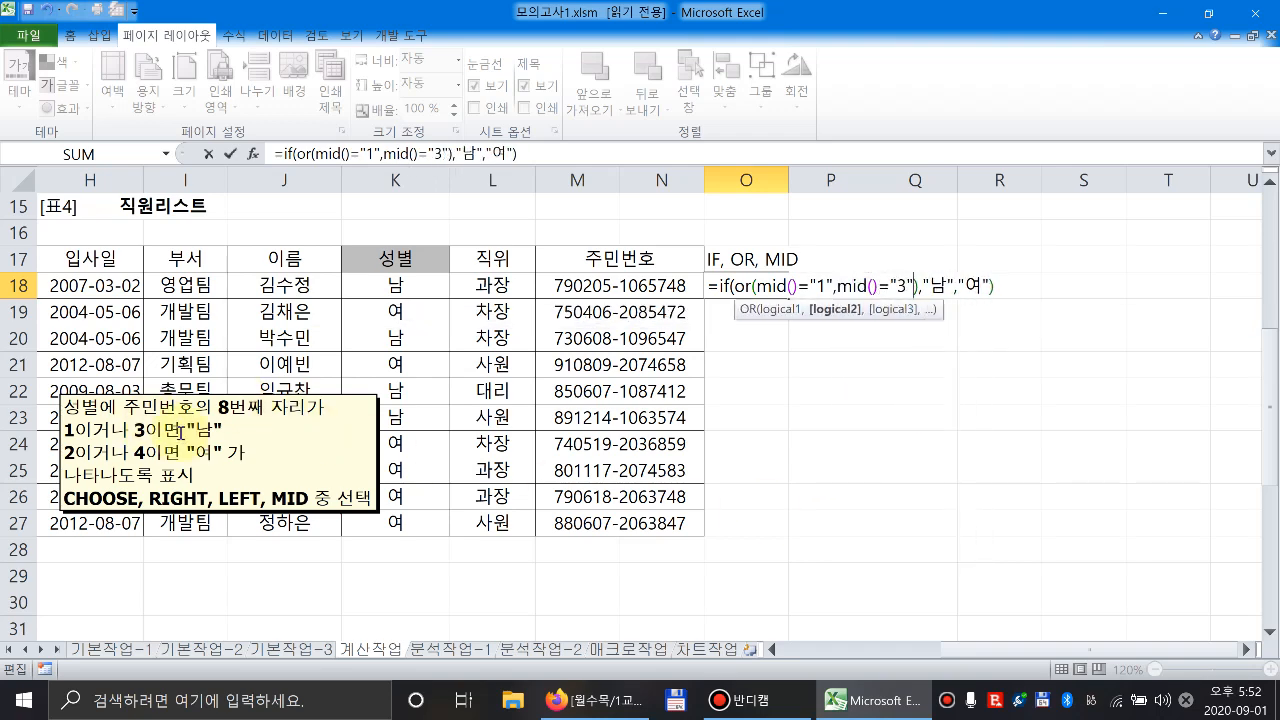
Fill the first MID function's arguments with M18,8,1 to extract one character from the eighth position of the 주민번호.
left_click(799, 287)
left_click(796, 287)
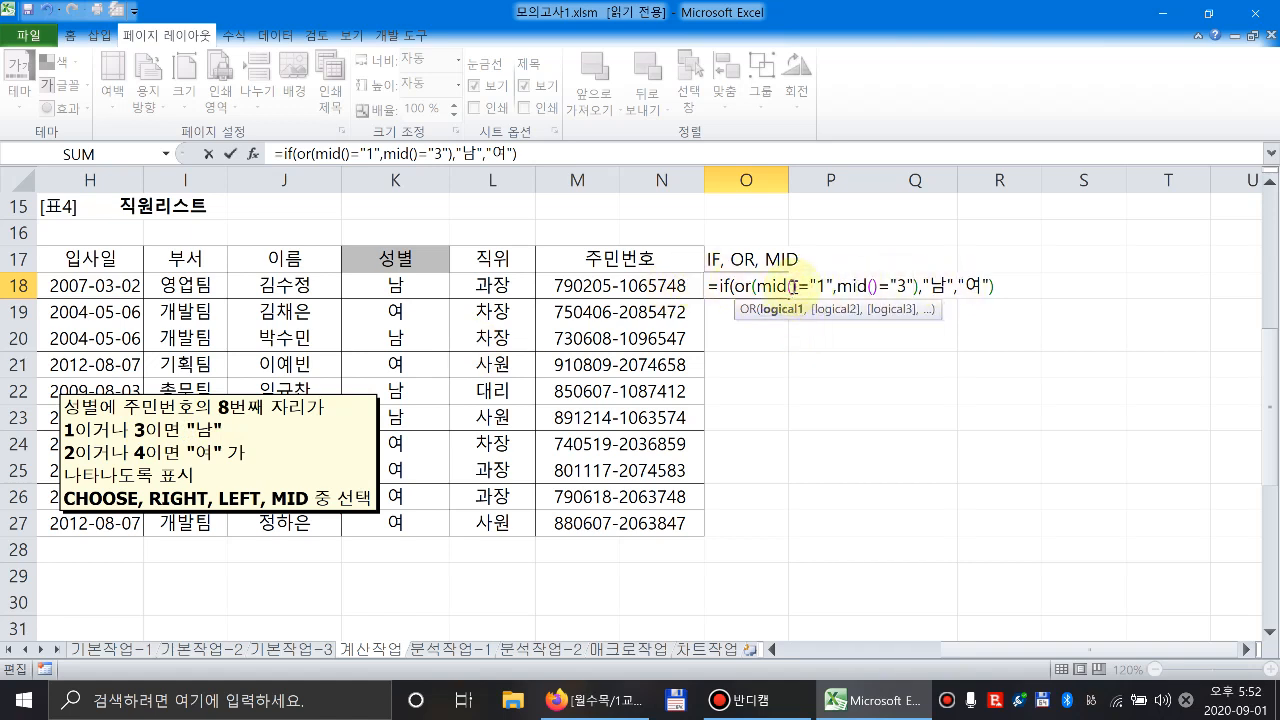
left_click(790, 286)
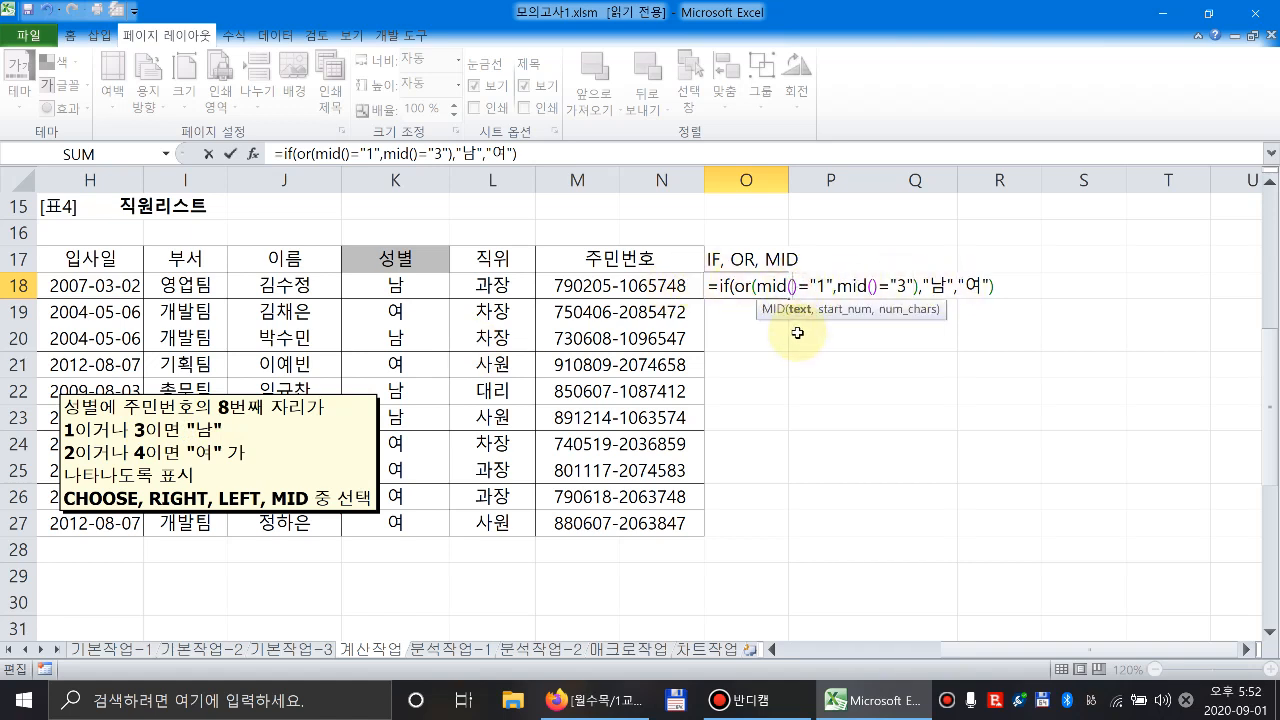
left_click(659, 290)
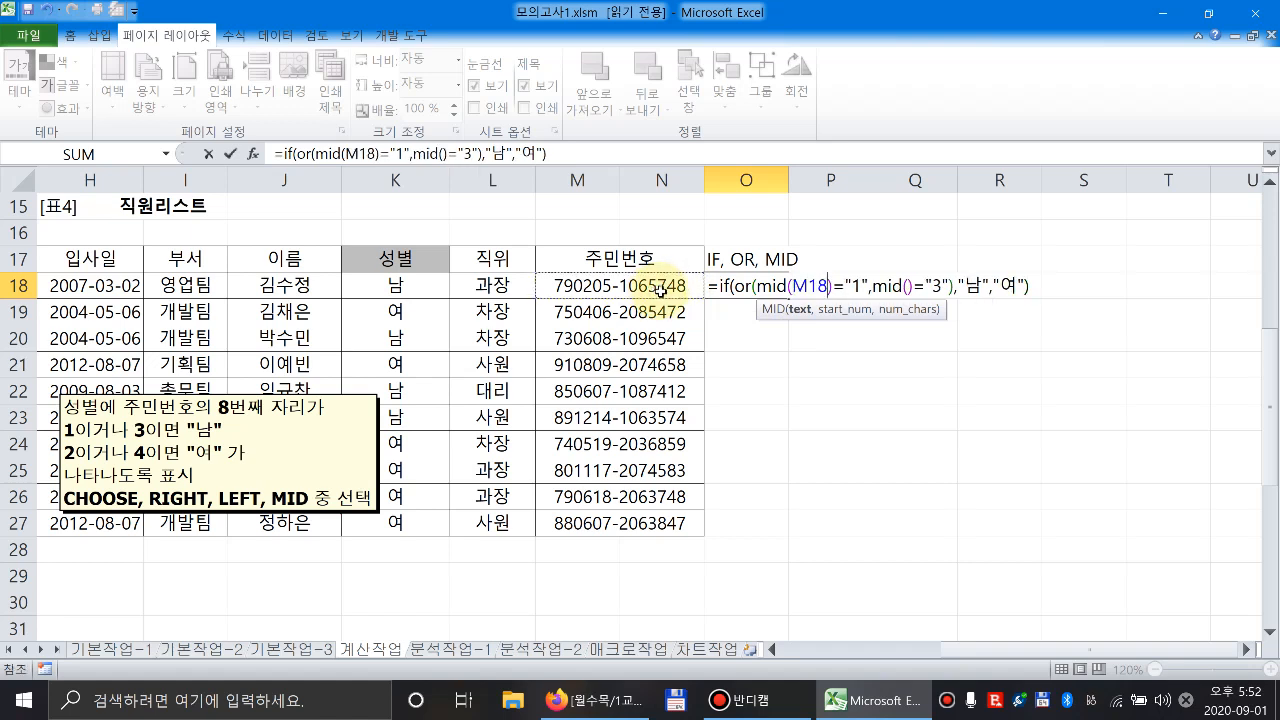
type(",8,")
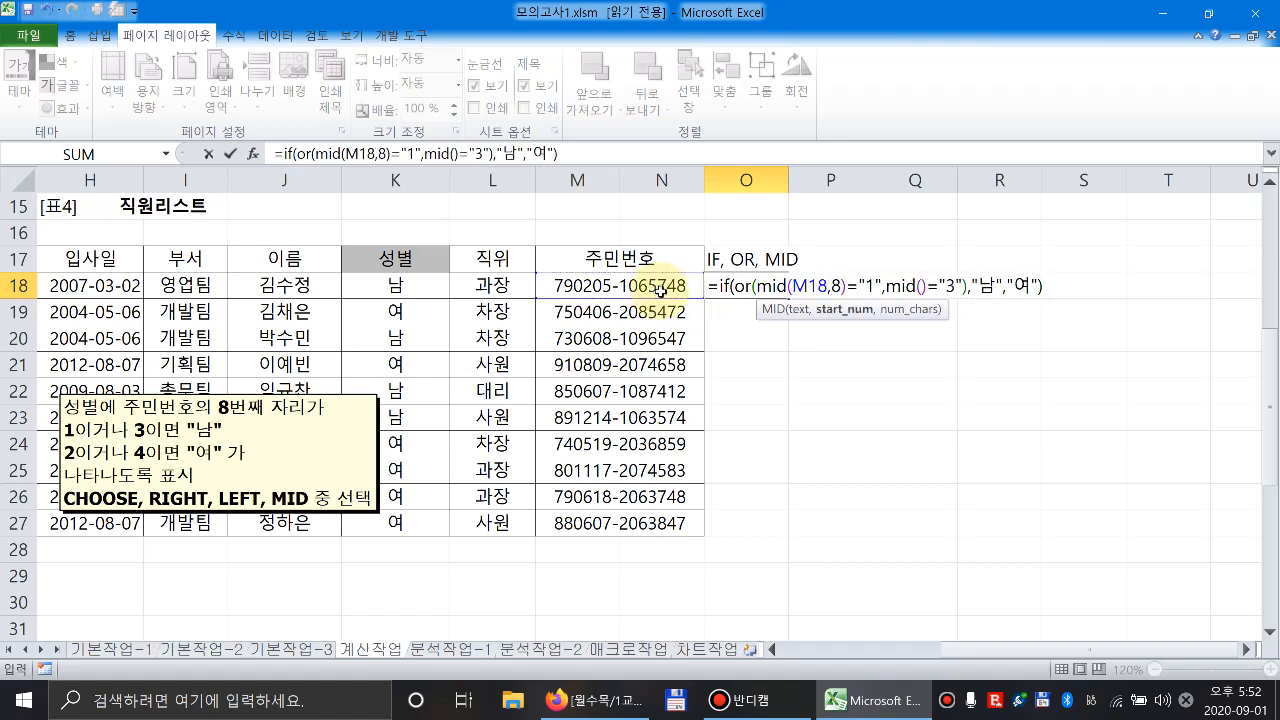
type("1")
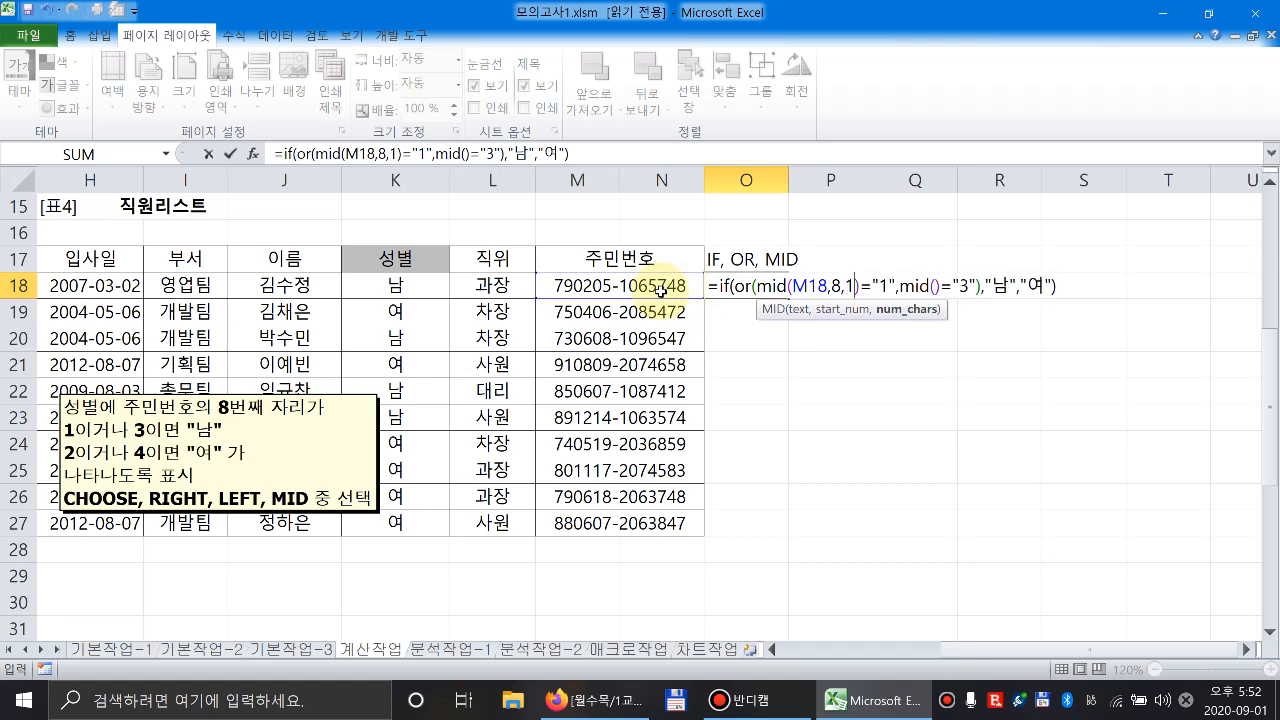
Fill the second MID function's arguments with m18,8,1 and enter the finished formula in O18.
left_click(934, 287)
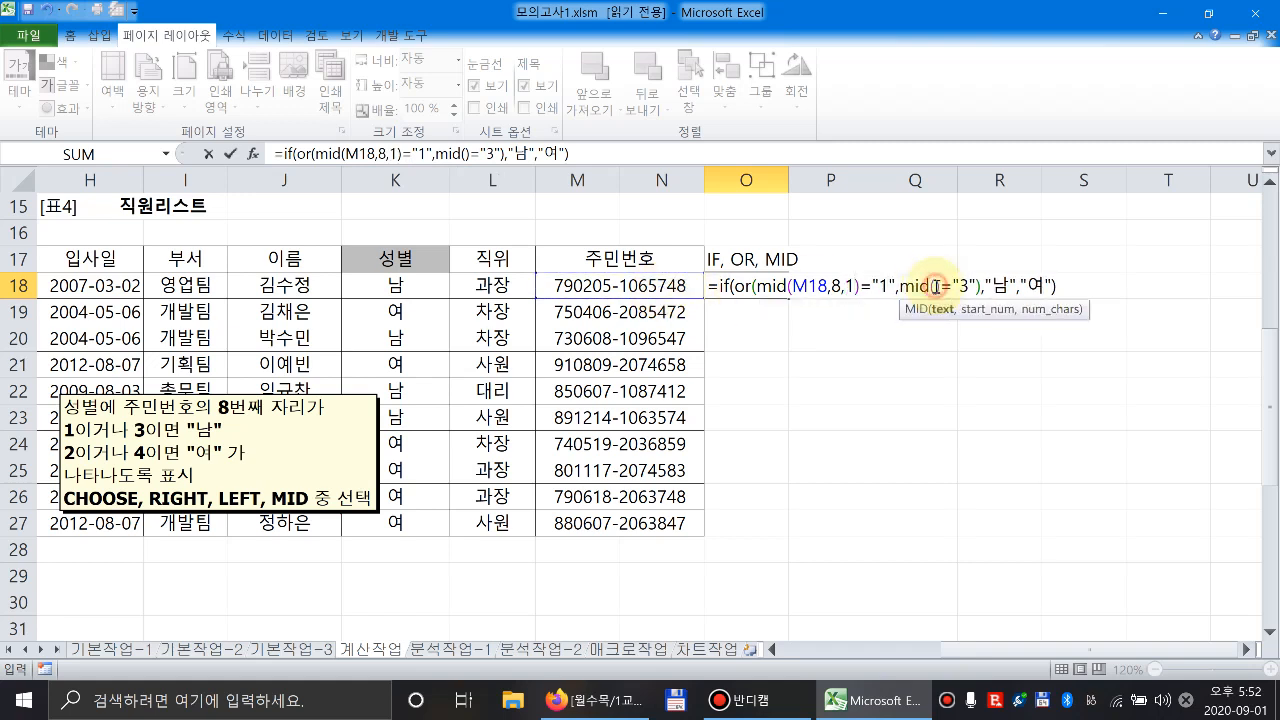
type("m18")
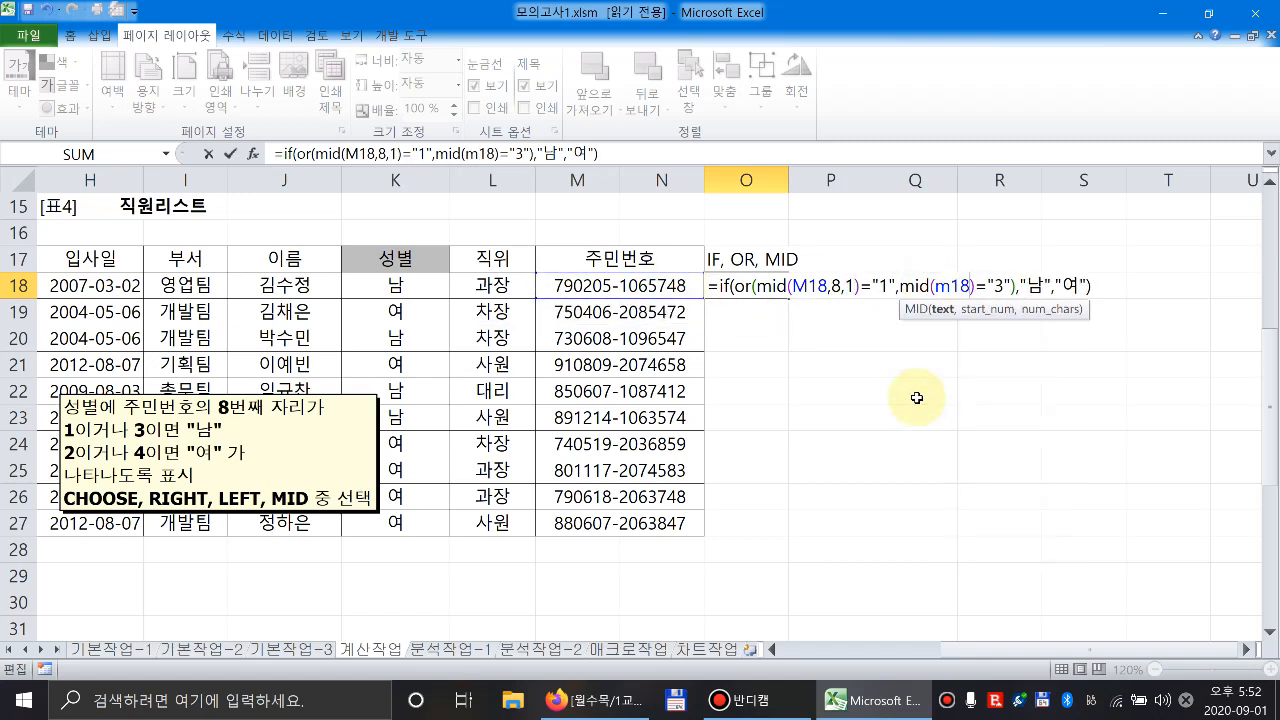
type(",8,1")
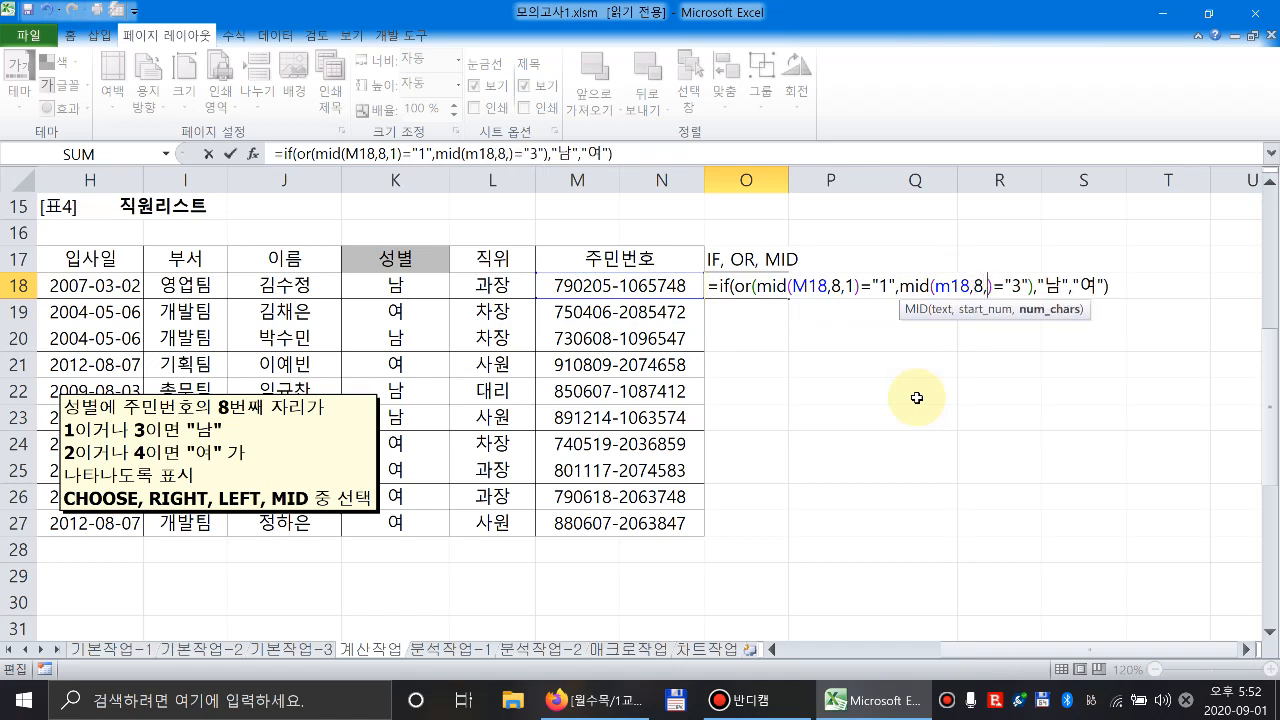
key("Return")
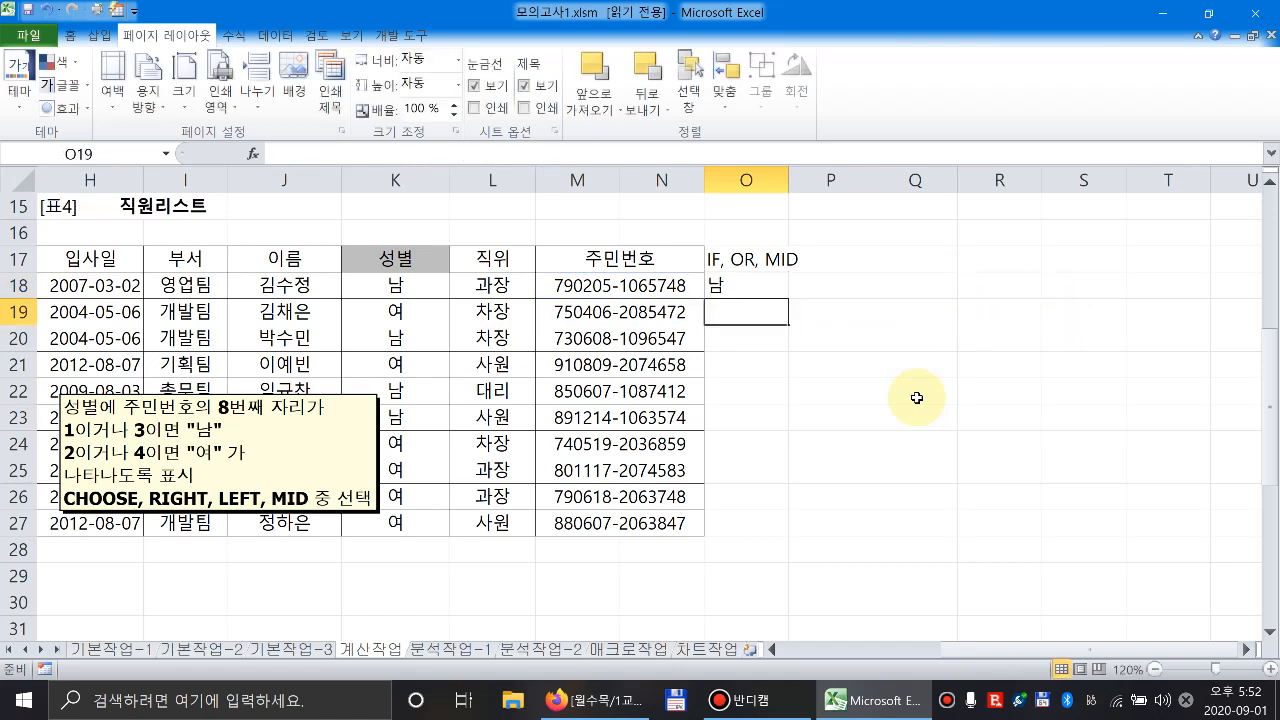
Copy the O18 formula down through O27 and compare the results with the 성별 column.
left_click(752, 287)
left_click_drag(787, 298, 774, 529)
left_click_drag(415, 522, 410, 287)
left_click(770, 290)
Enter the comparison =K18=O18 in P18 and copy it down through P27 to check both 성별 solutions against each other.
left_click(837, 290)
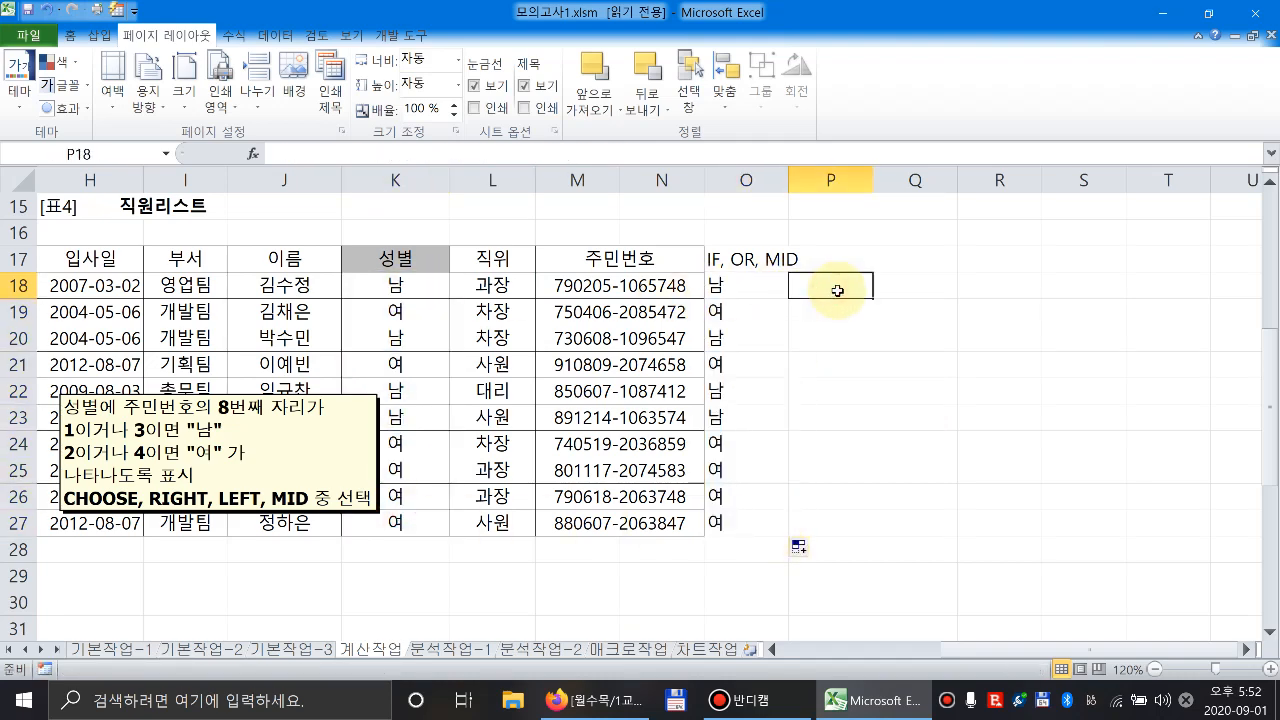
type("=")
key("Left")
key("Left")
key("Left")
key("Left")
key("Right")
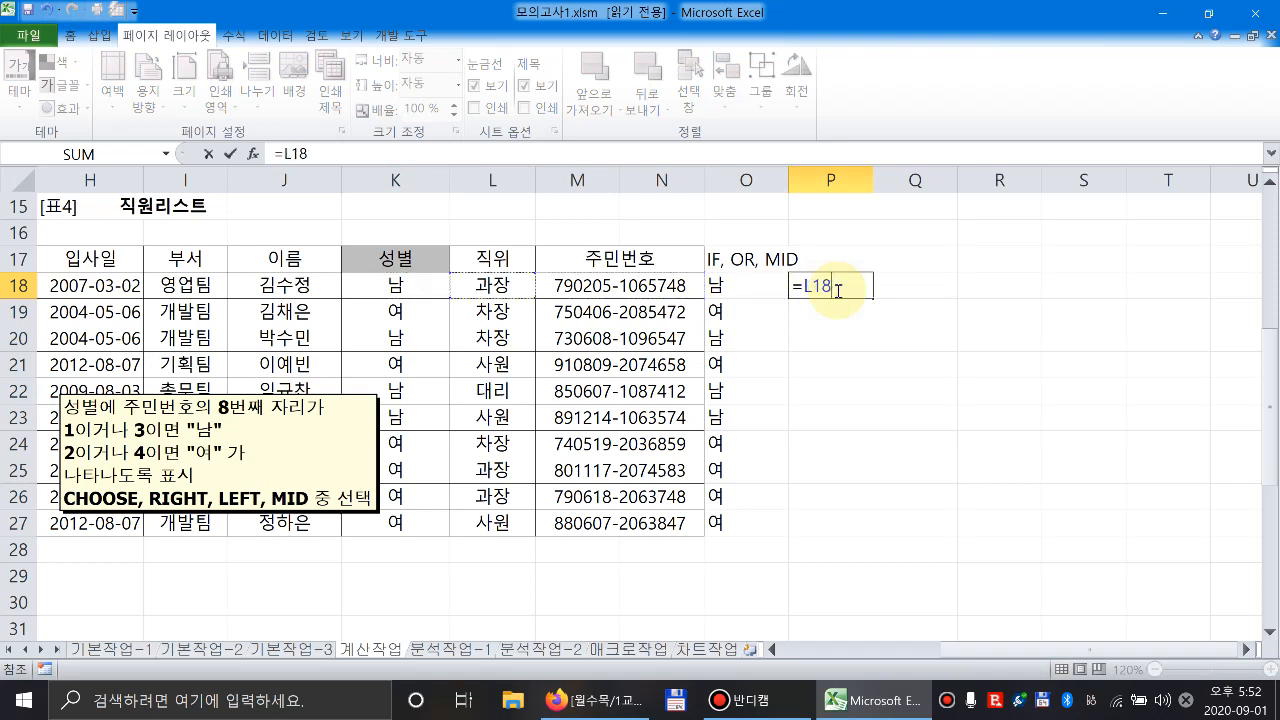
key("Left")
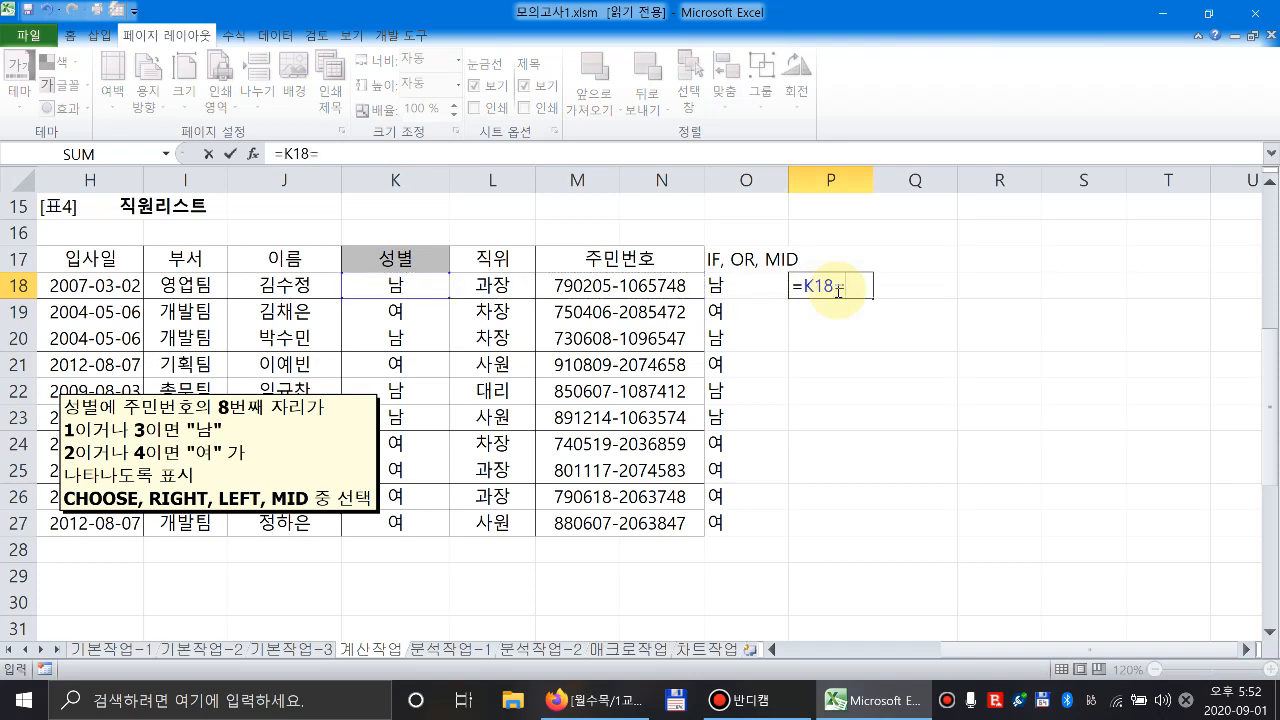
type("=")
key("Left")
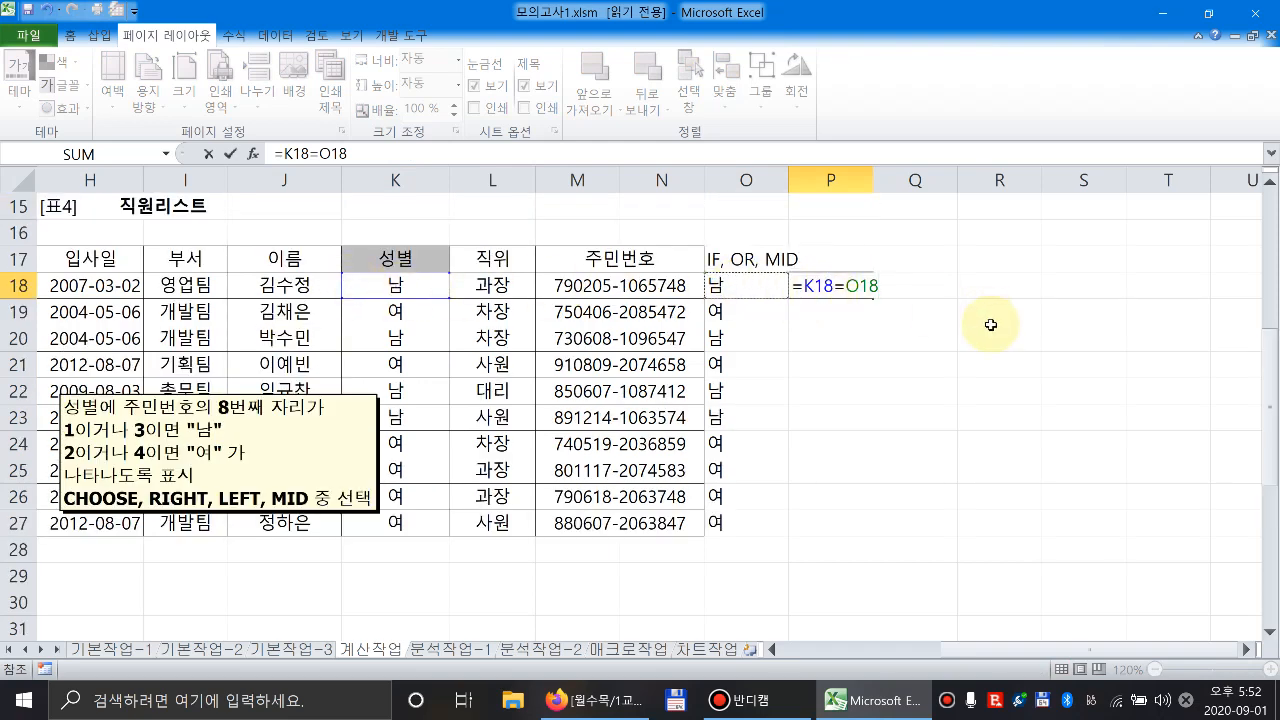
key("Return")
left_click(866, 288)
left_click_drag(872, 297, 833, 535)
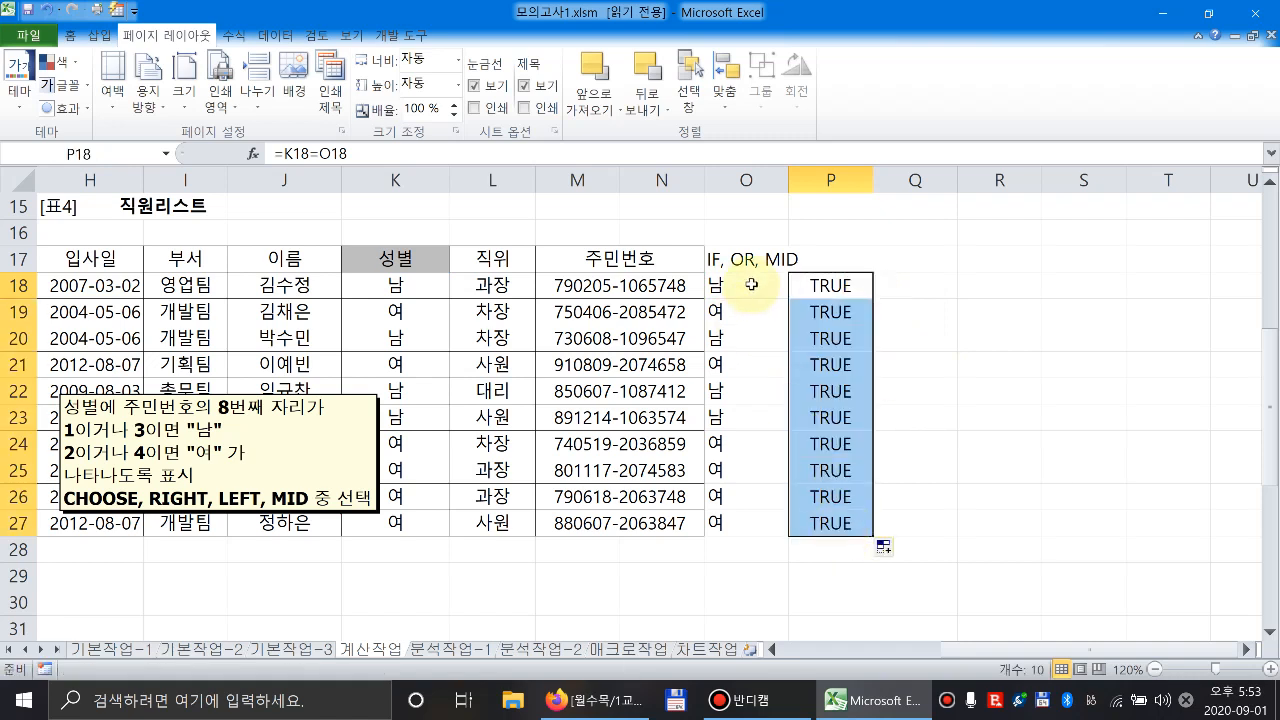
Clear the contents of O18:P28 beside the 직원리스트 table.
left_click_drag(752, 285, 844, 548)
key("Delete")
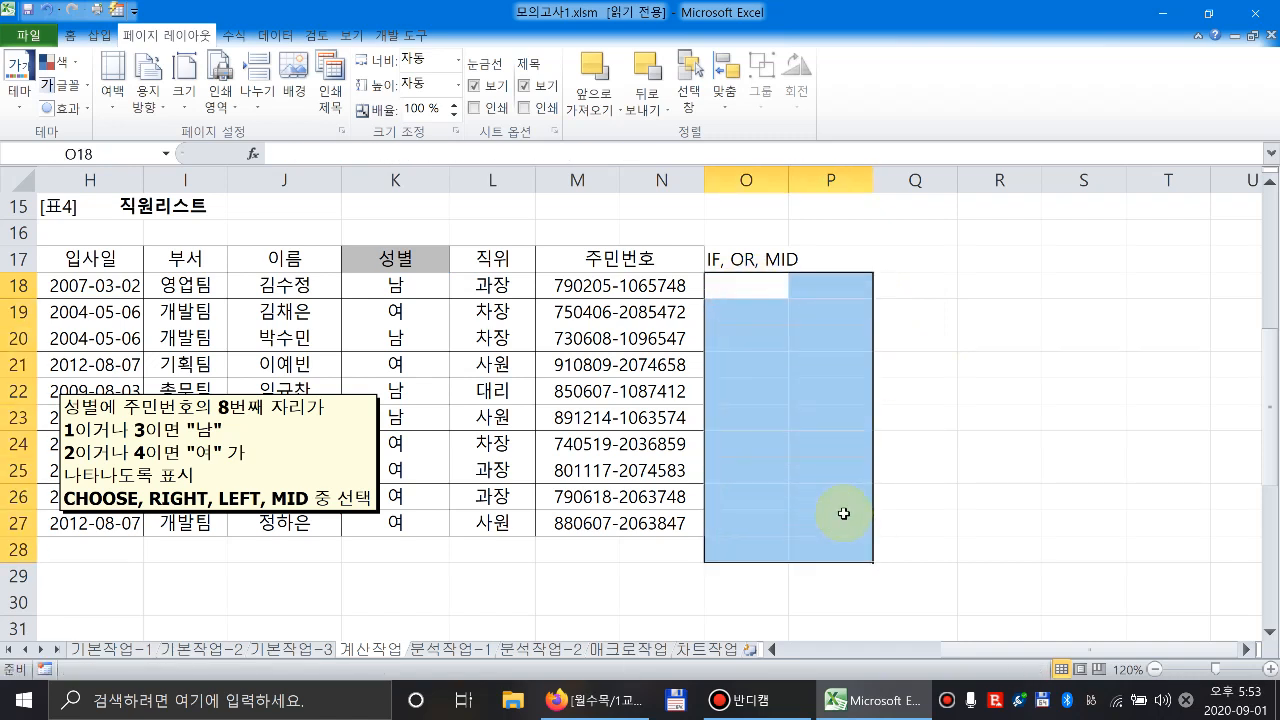
left_click(844, 502)
Examine the instruction comment of table 표5 for the function and the conditions required for 우수 드론 판매 대리점 in E44.
left_click_drag(964, 650, 765, 645)
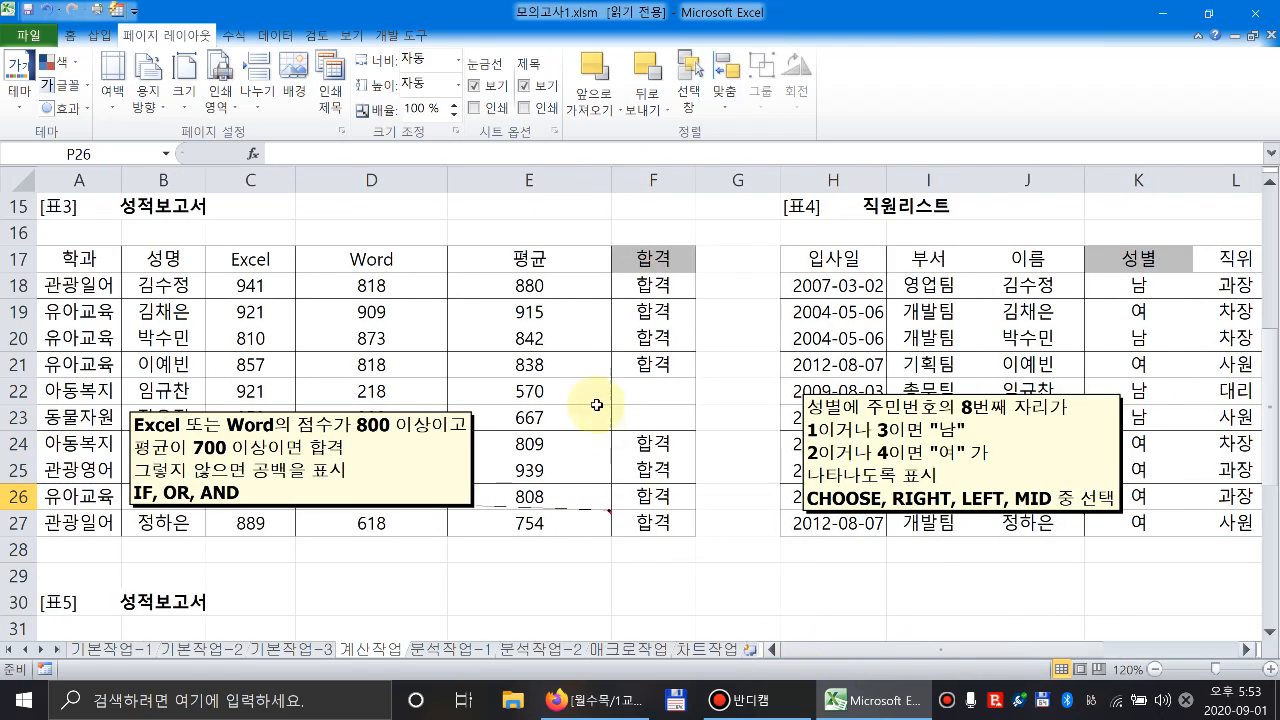
scroll(596, 405, "down", 5)
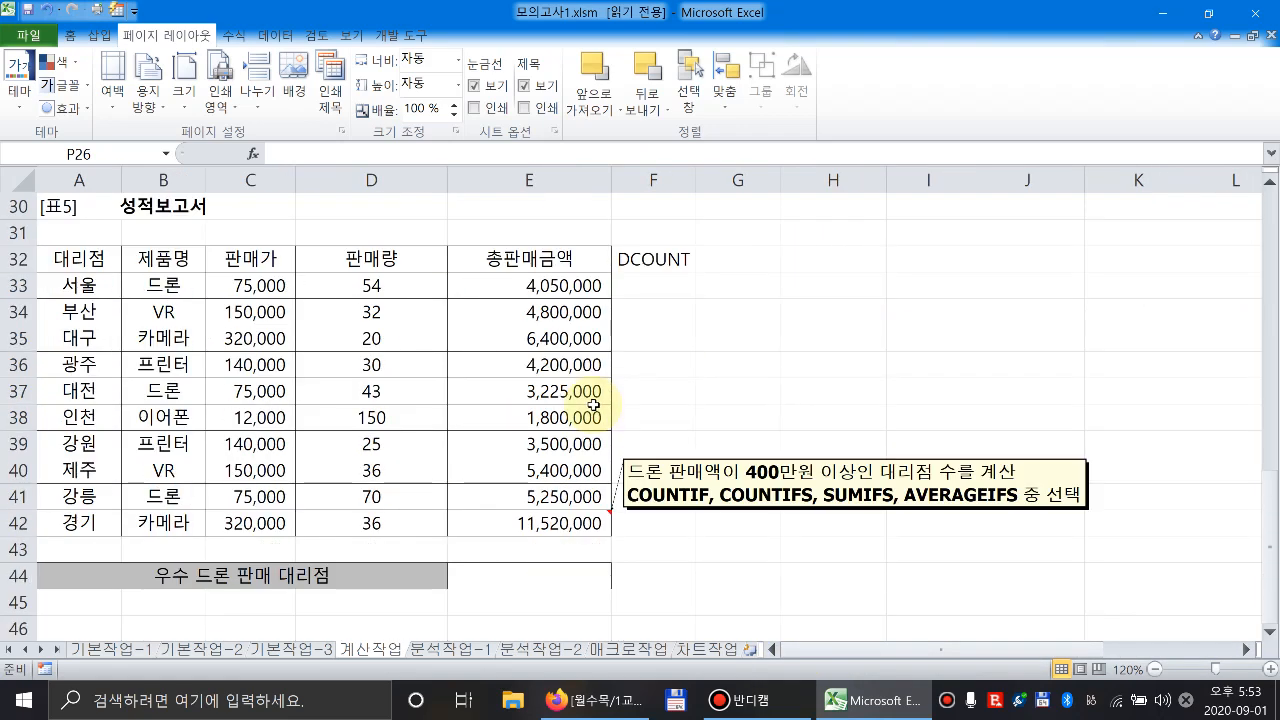
left_click(540, 572)
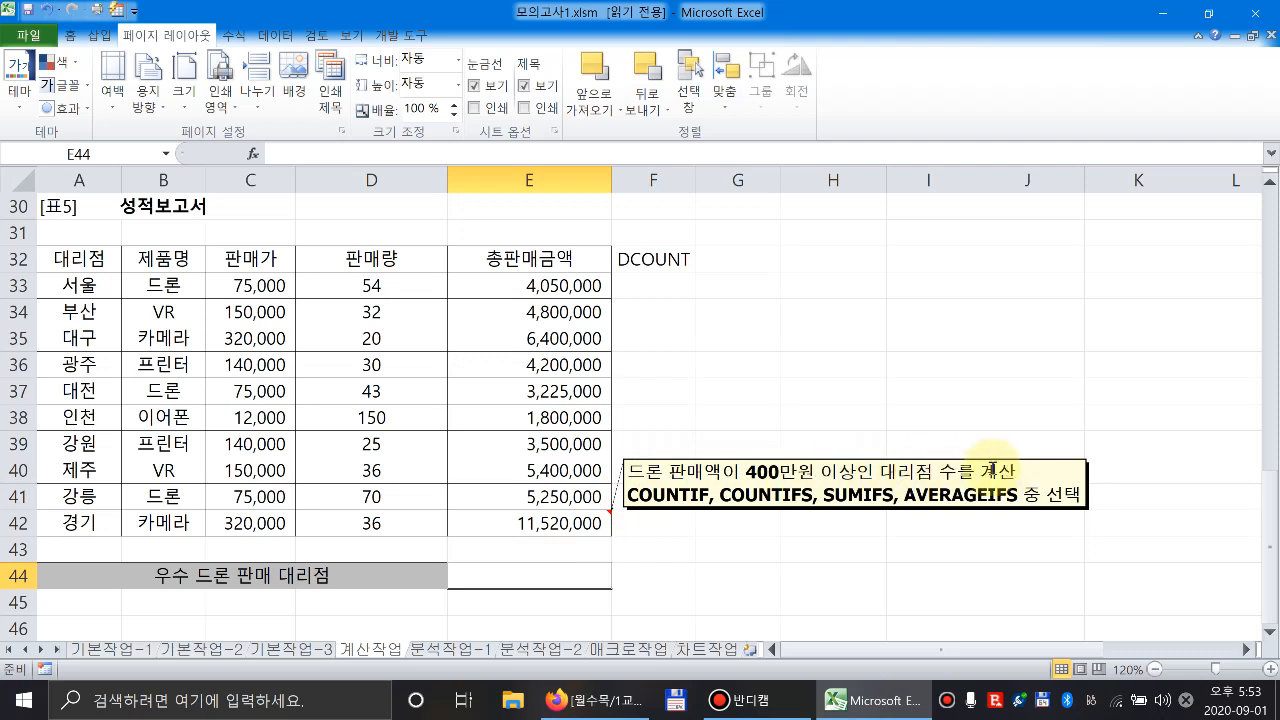
left_click(935, 471)
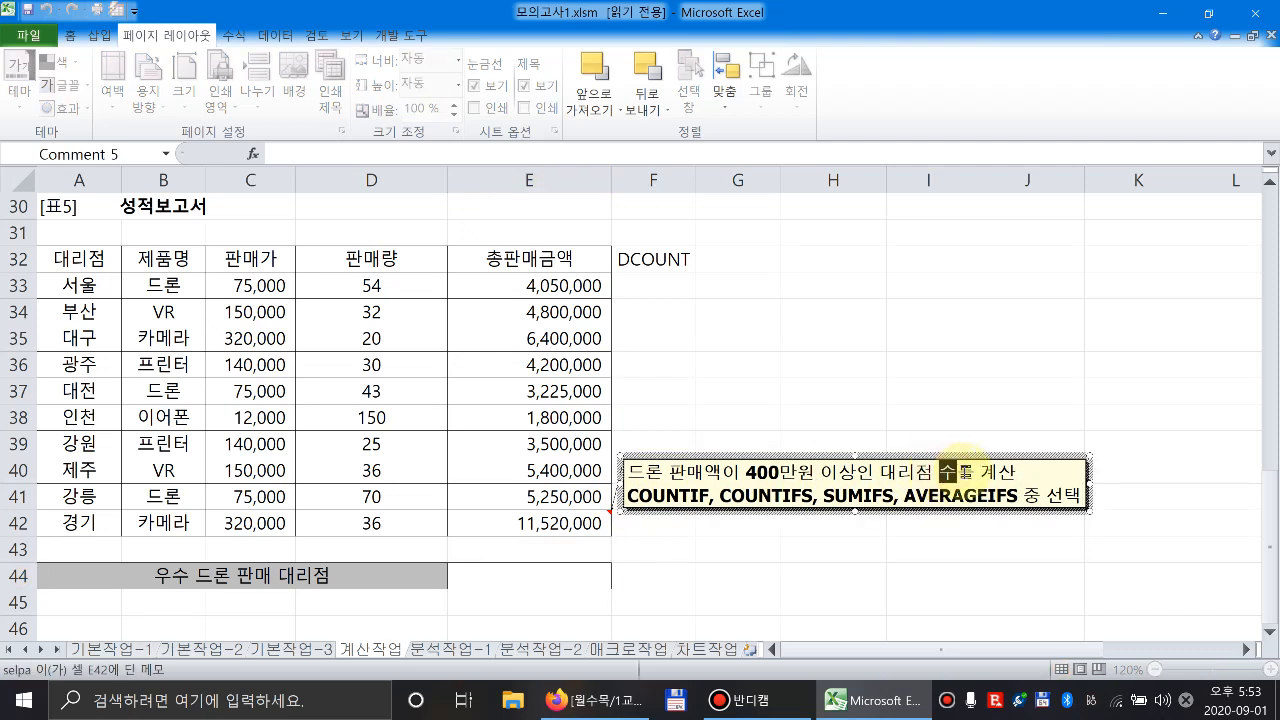
left_click_drag(630, 494, 815, 496)
left_click(815, 496)
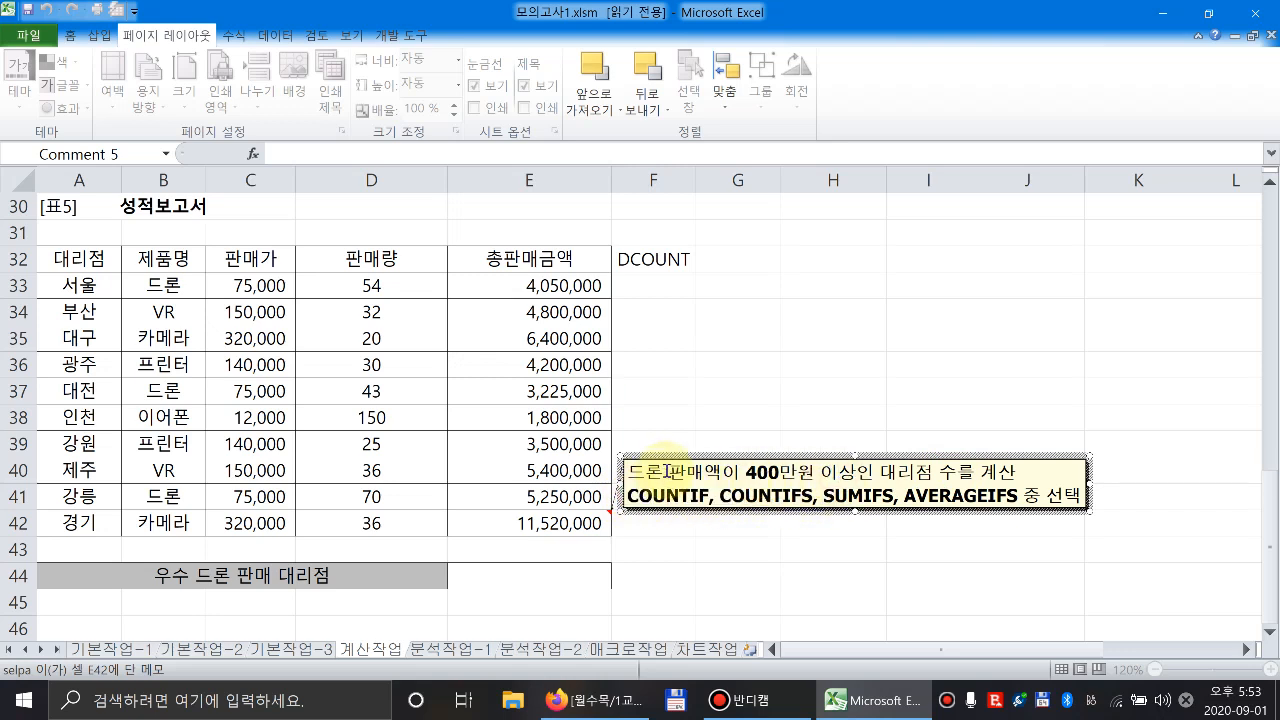
left_click_drag(667, 471, 604, 467)
left_click_drag(742, 475, 826, 477)
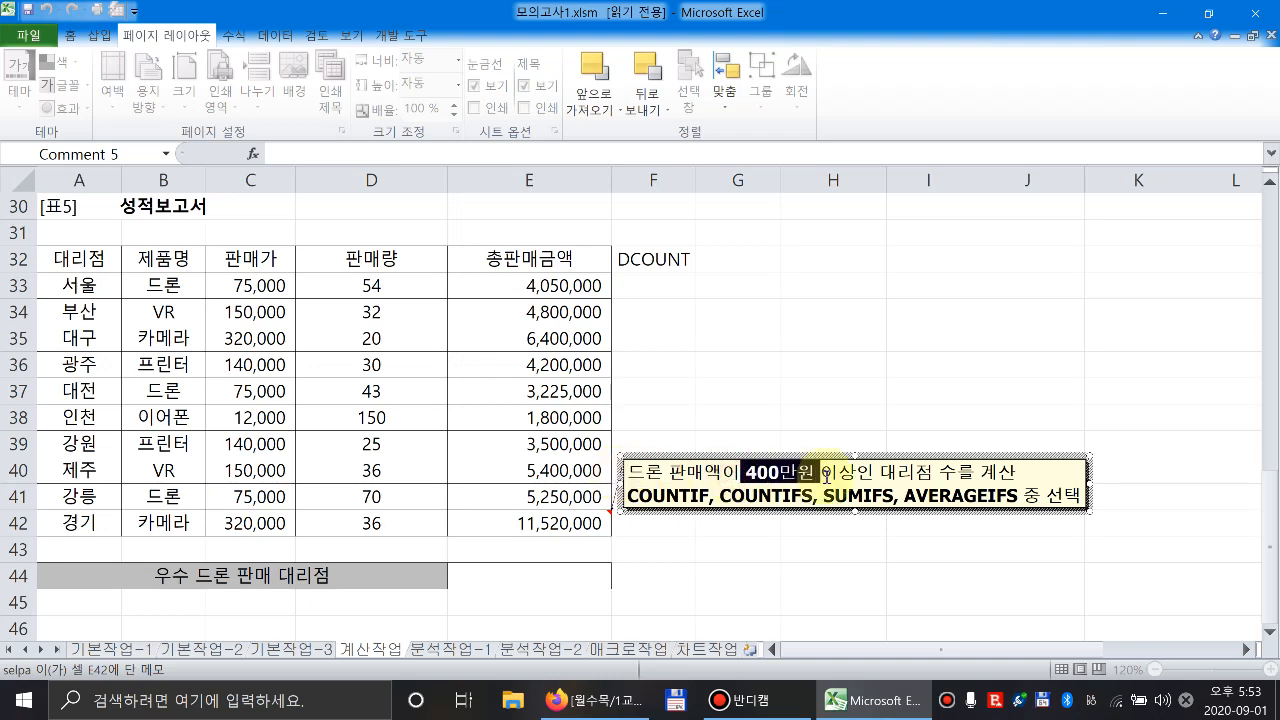
Compare the 드론 product and 총판매금액 cells in row 33 with the conditions in the 표5 instruction comment.
left_click(188, 288)
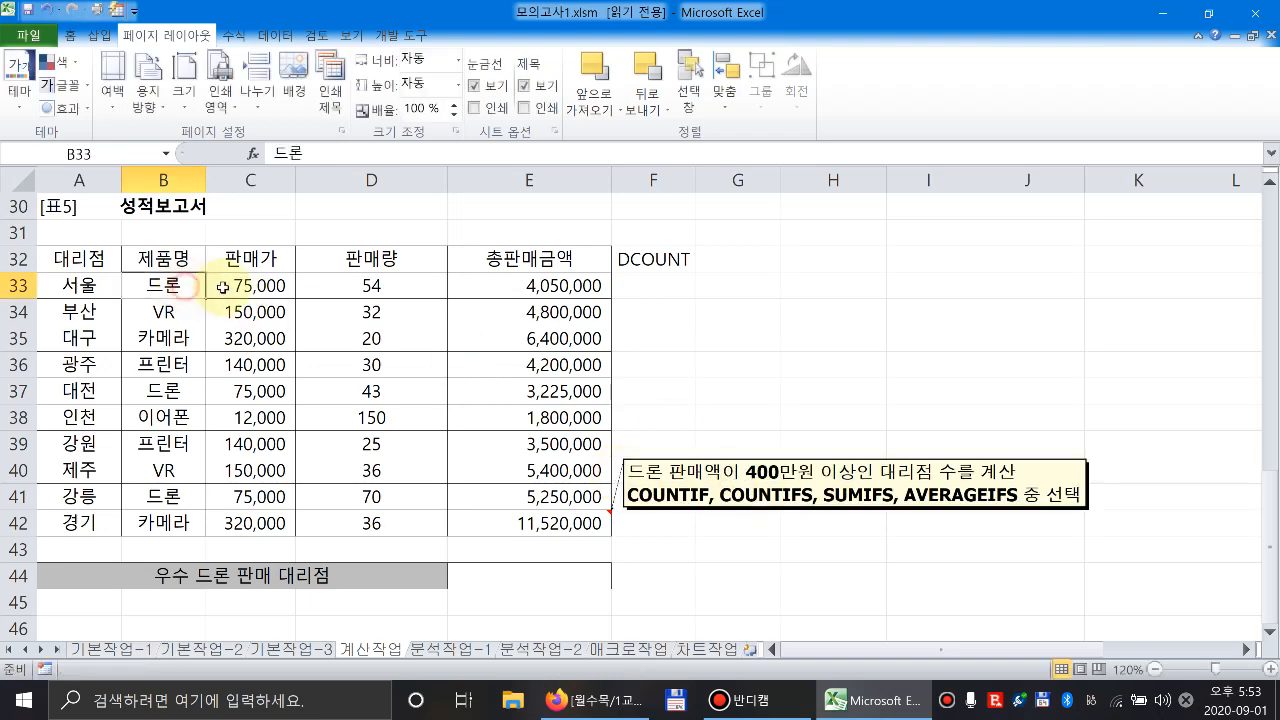
left_click(495, 286)
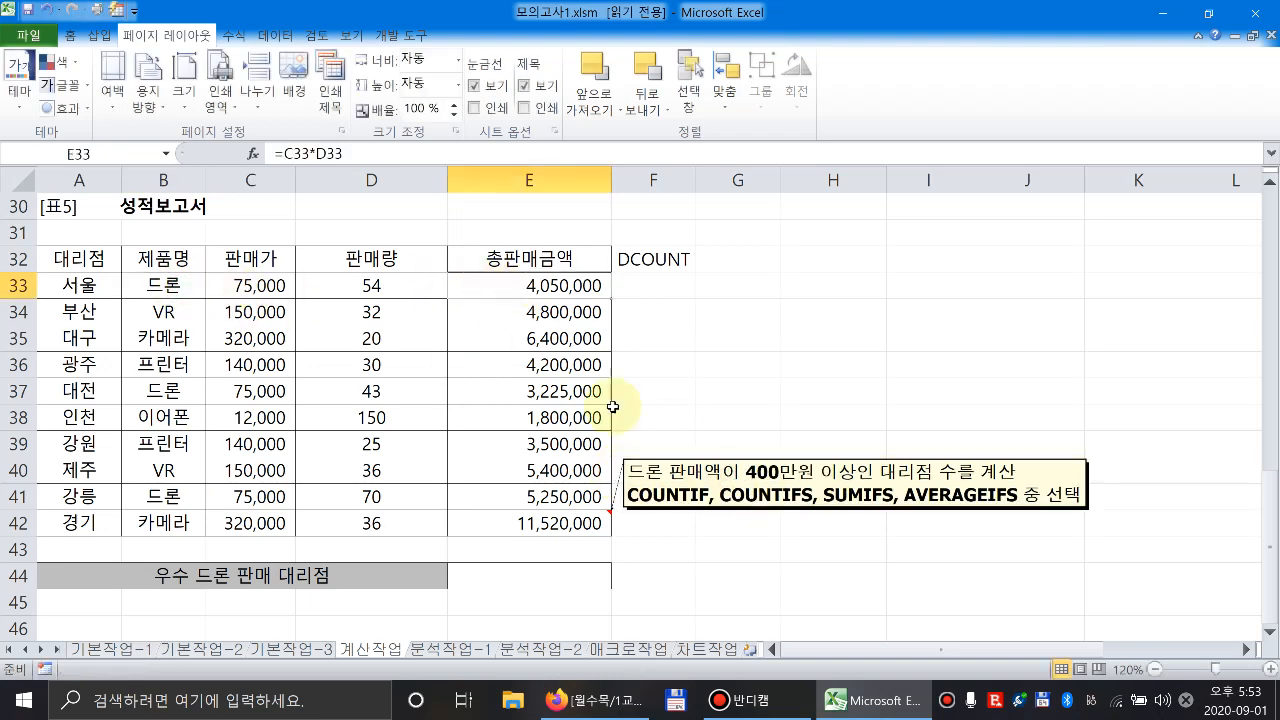
left_click(788, 494)
left_click_drag(790, 494, 610, 466)
left_click(542, 563)
left_click(719, 470)
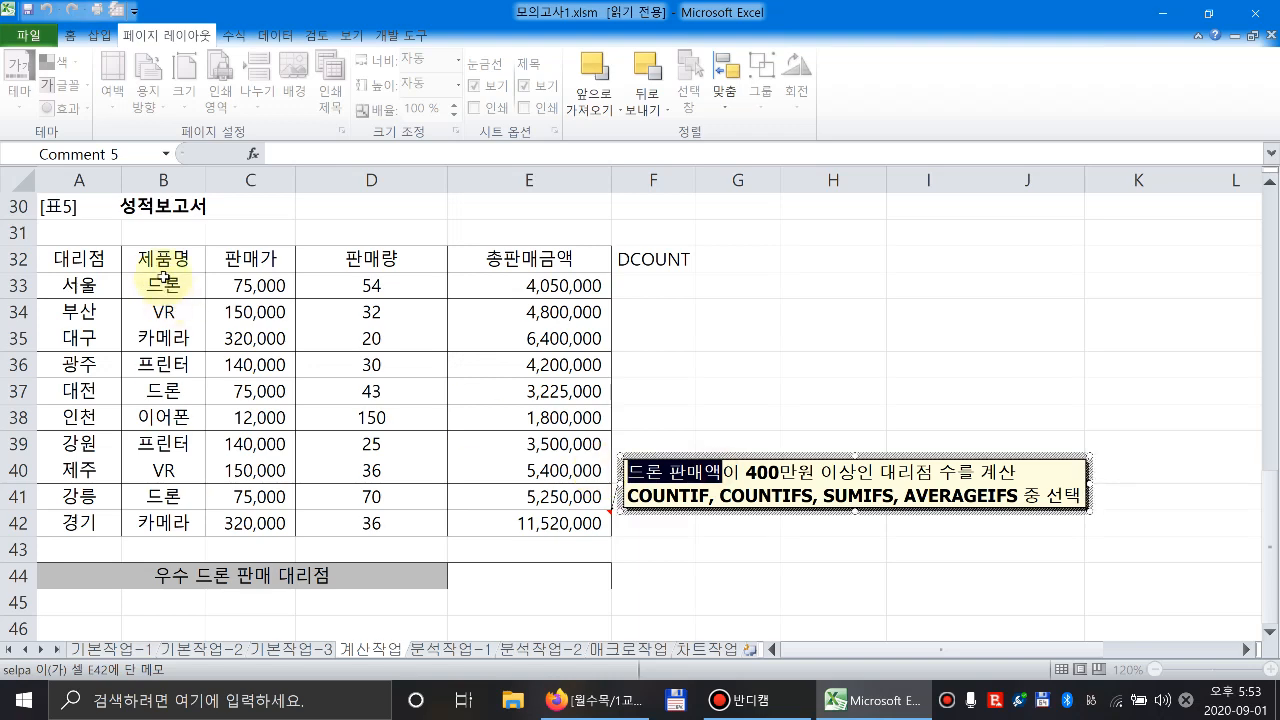
Shade the 제품명 cells B33:B42 light olive green and the 총판매금액 cells E33:E42 light purple.
left_click(70, 36)
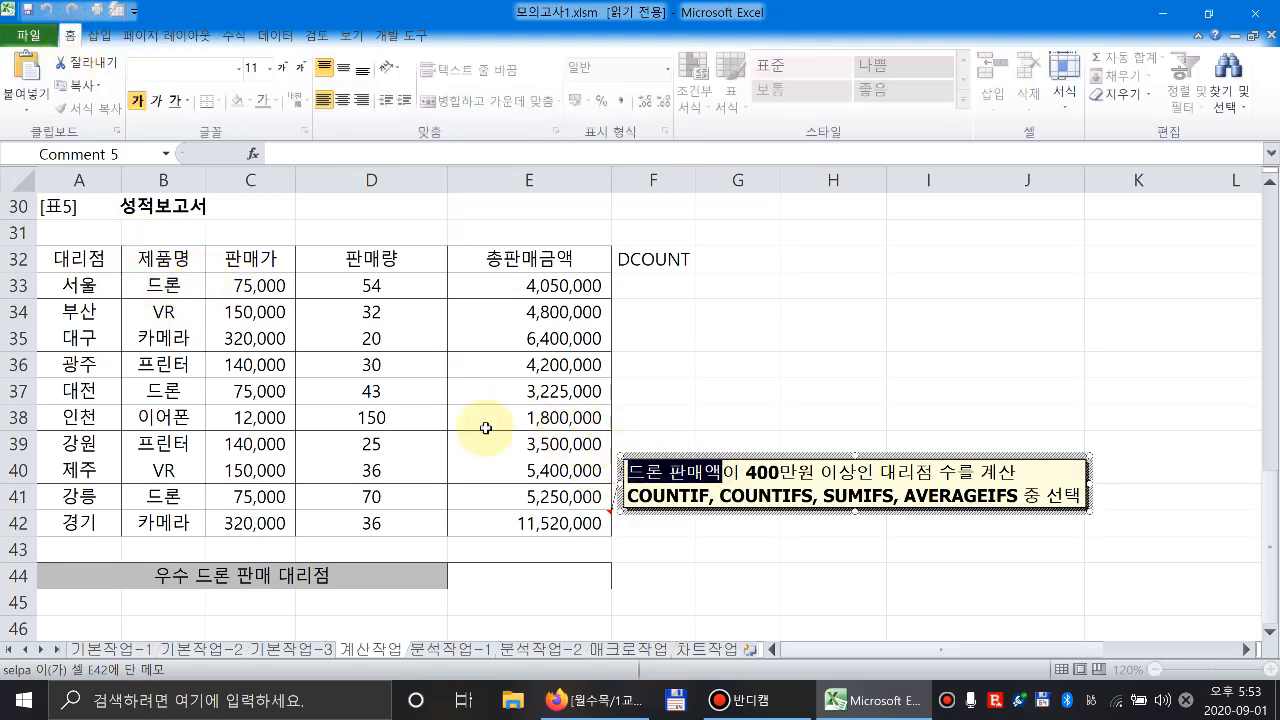
left_click_drag(171, 287, 168, 522)
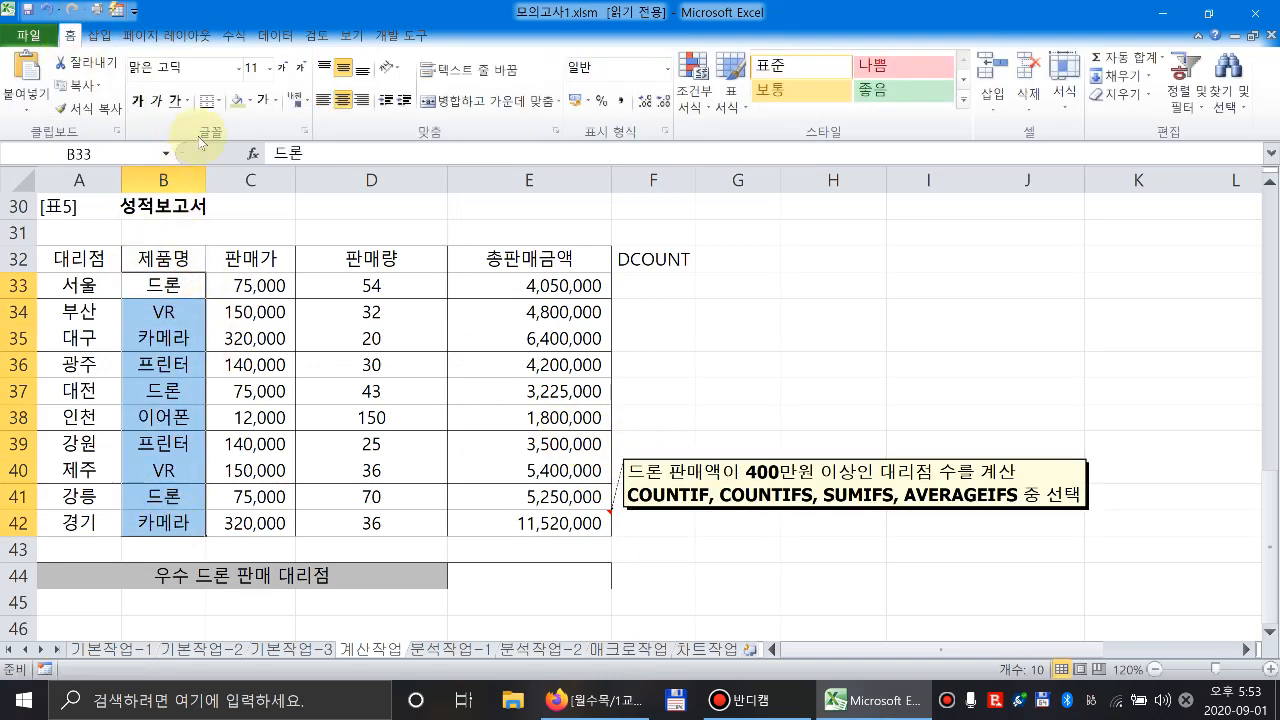
left_click(237, 100)
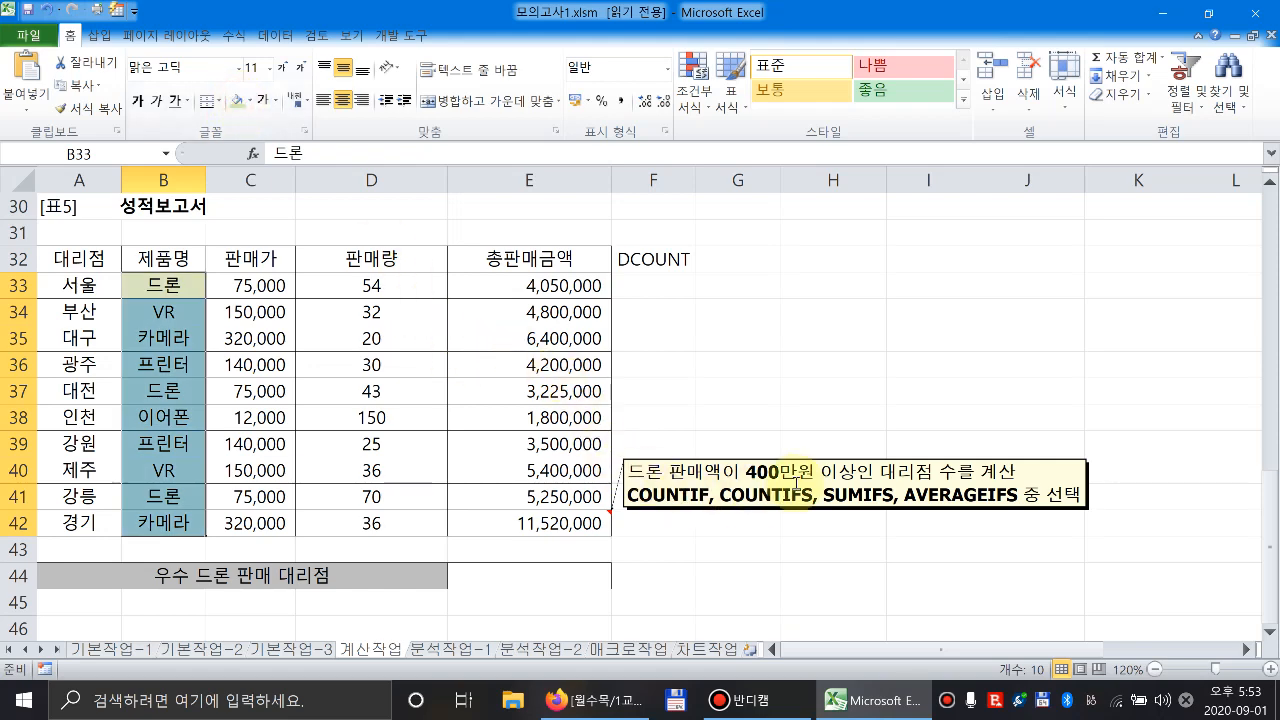
left_click_drag(553, 287, 551, 520)
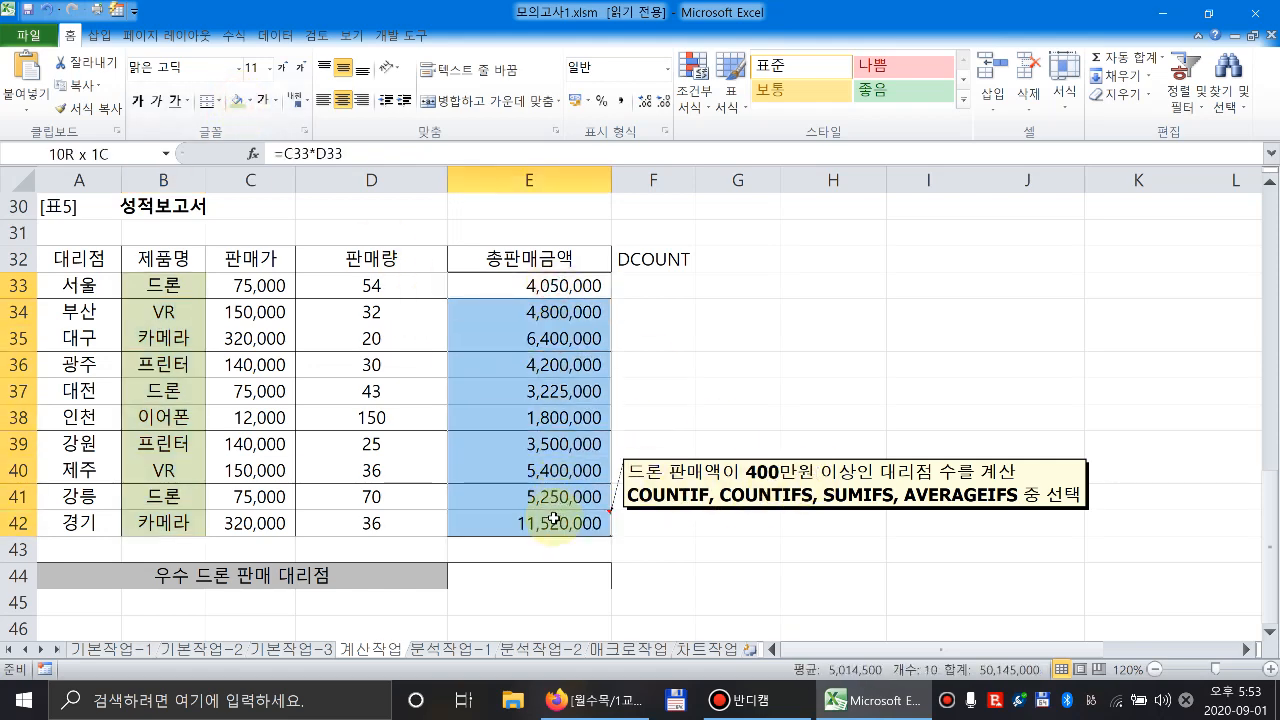
left_click(248, 101)
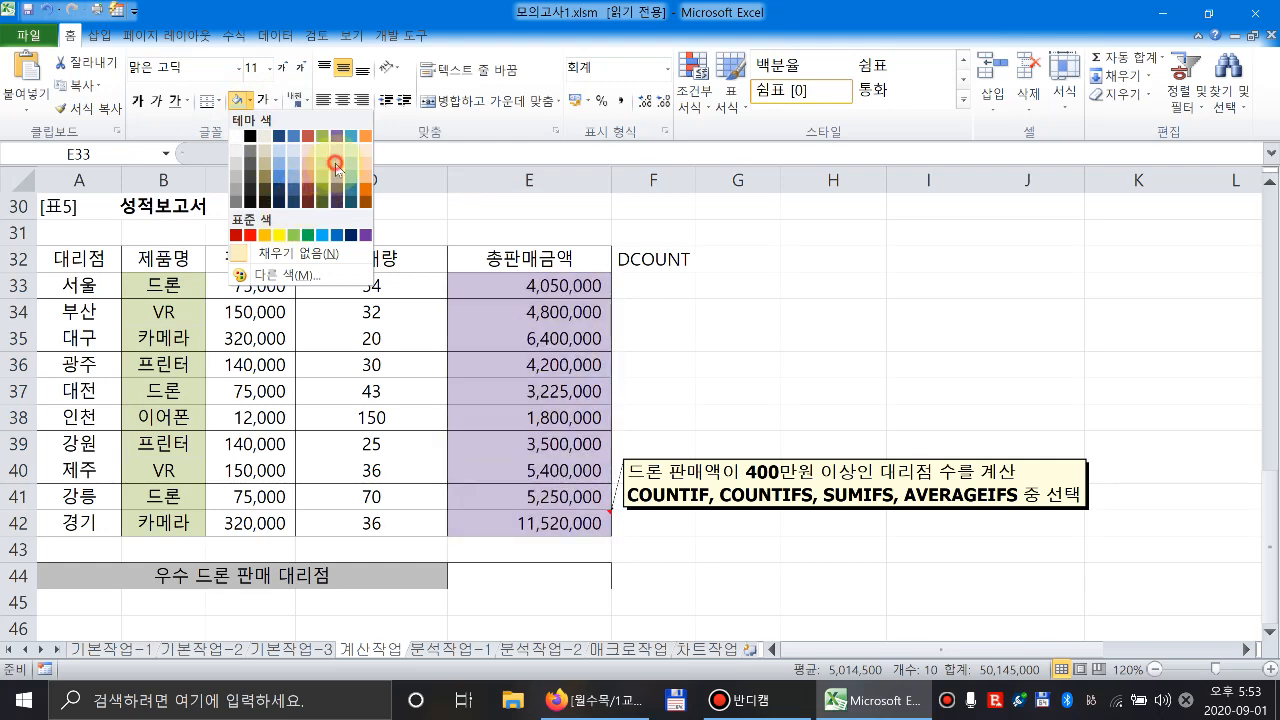
left_click(335, 165)
Start a COUNTIFS formula in E44 with the placeholder arguments 첫째조건범위 and 첫째조건.
left_click(508, 574)
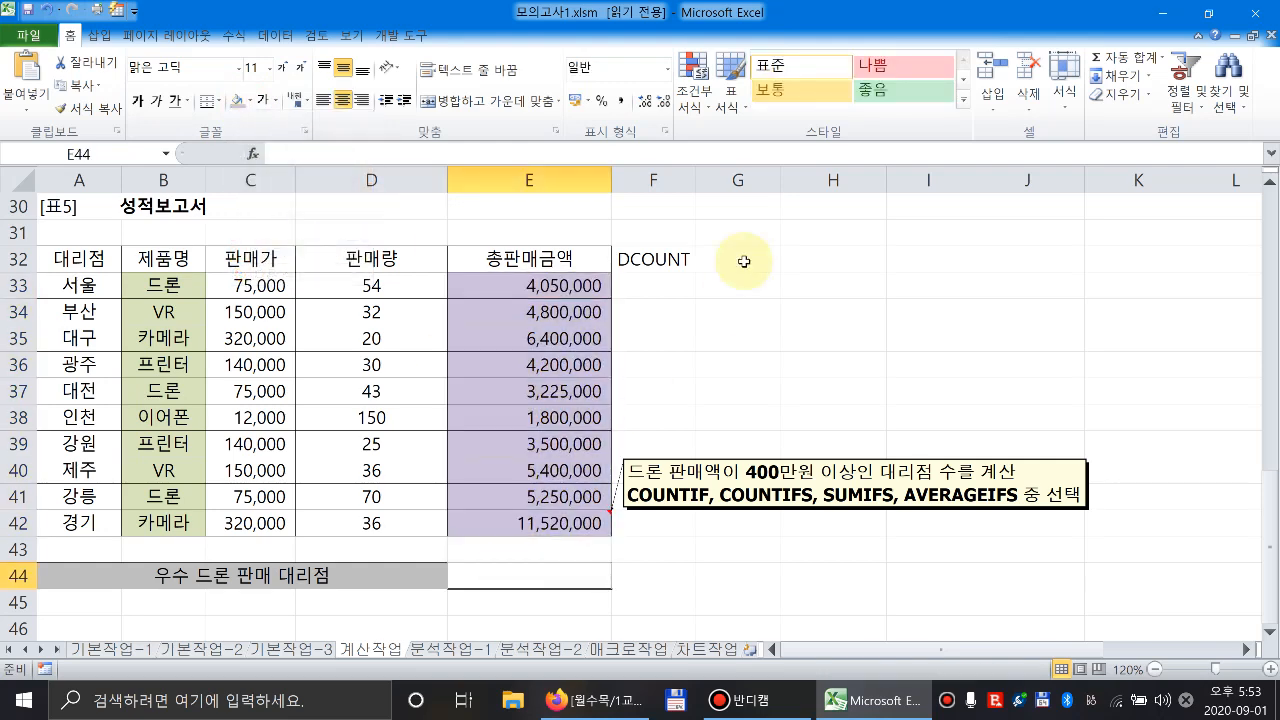
type("=")
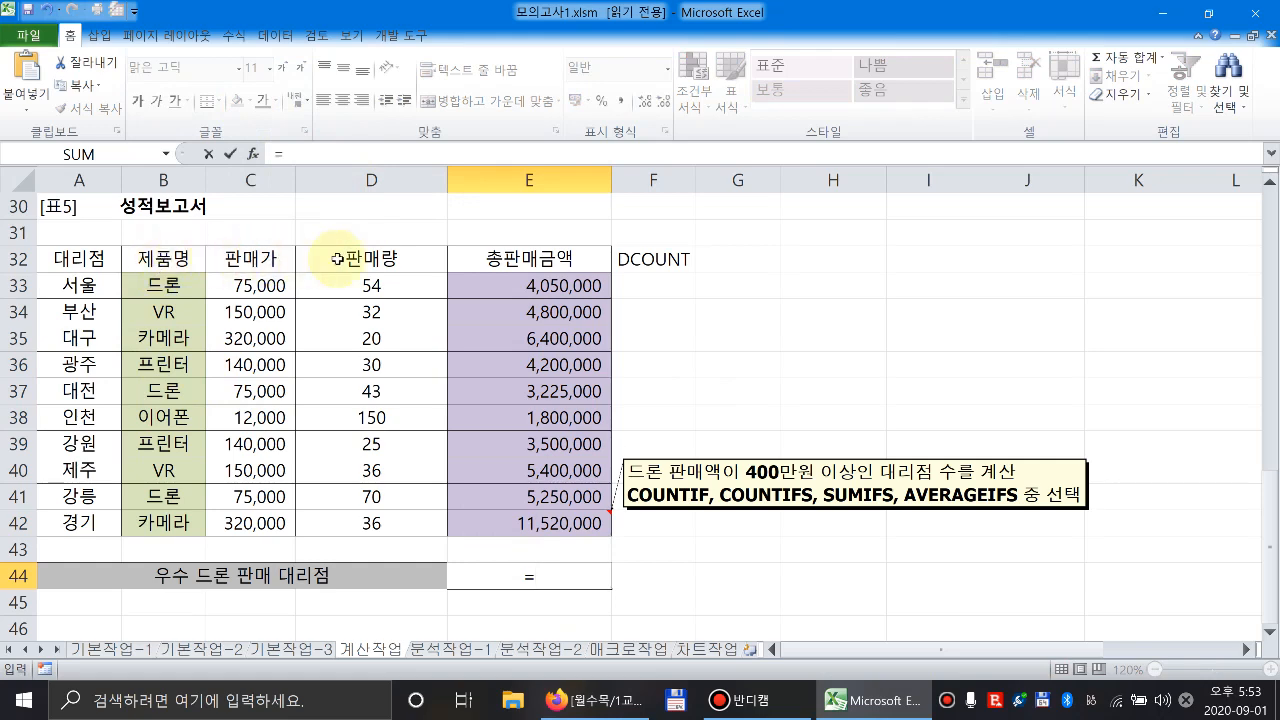
type("c")
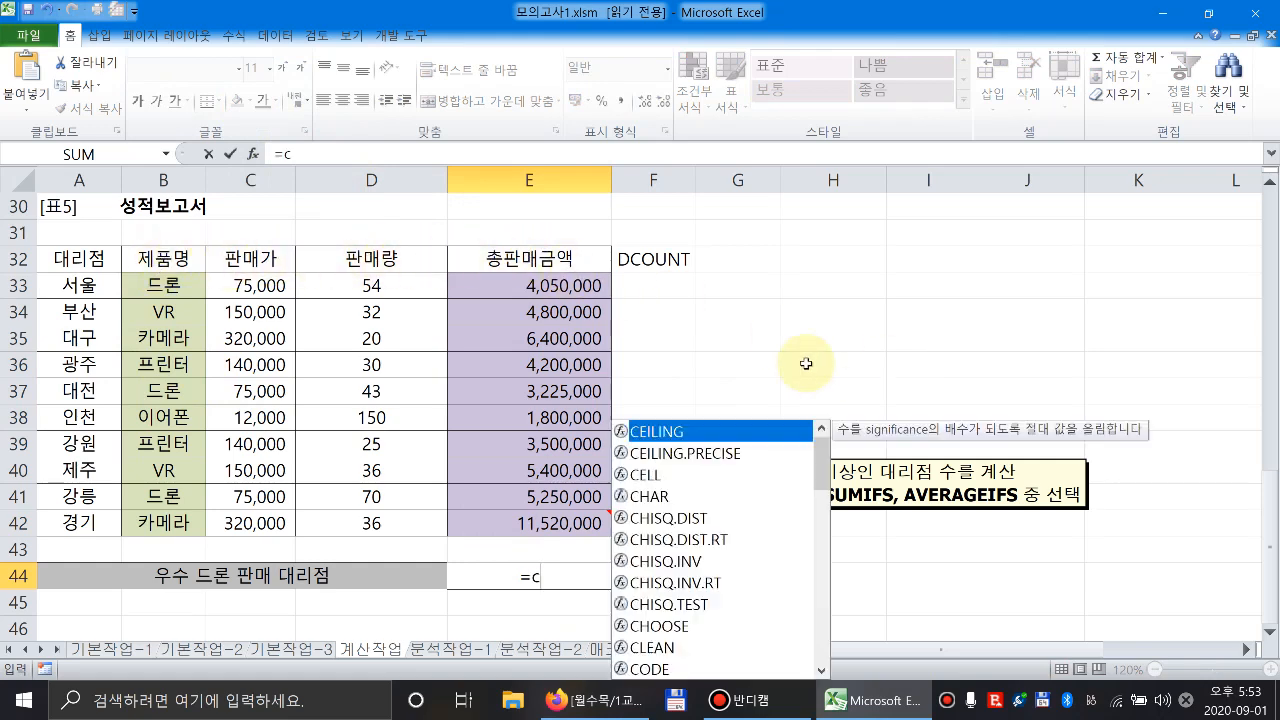
type("ountifs(")
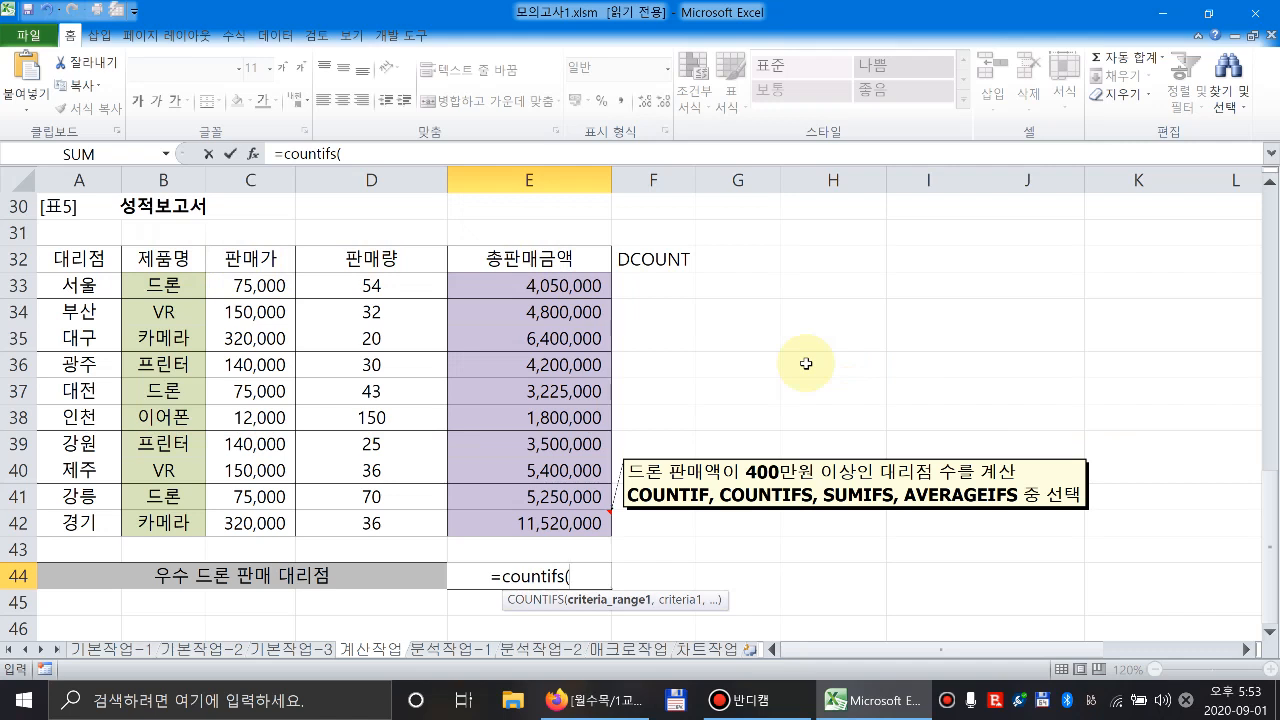
type("ㅊ째조건")
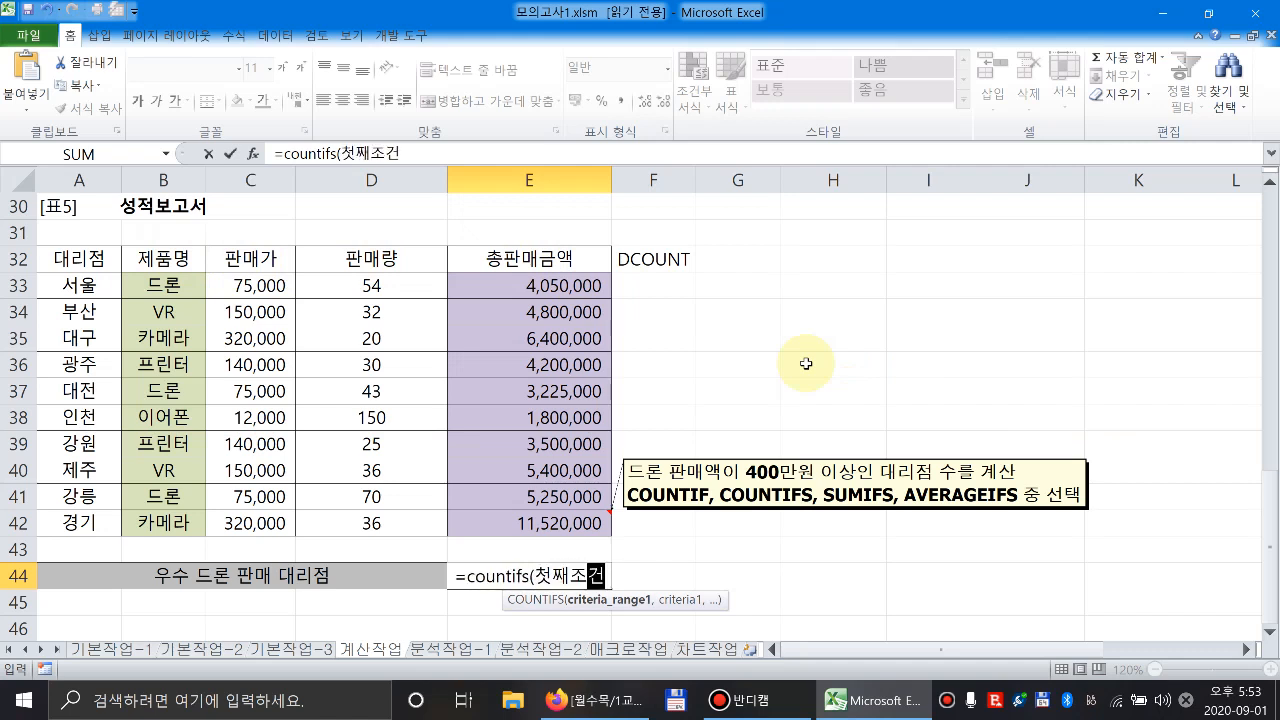
type("범우,")
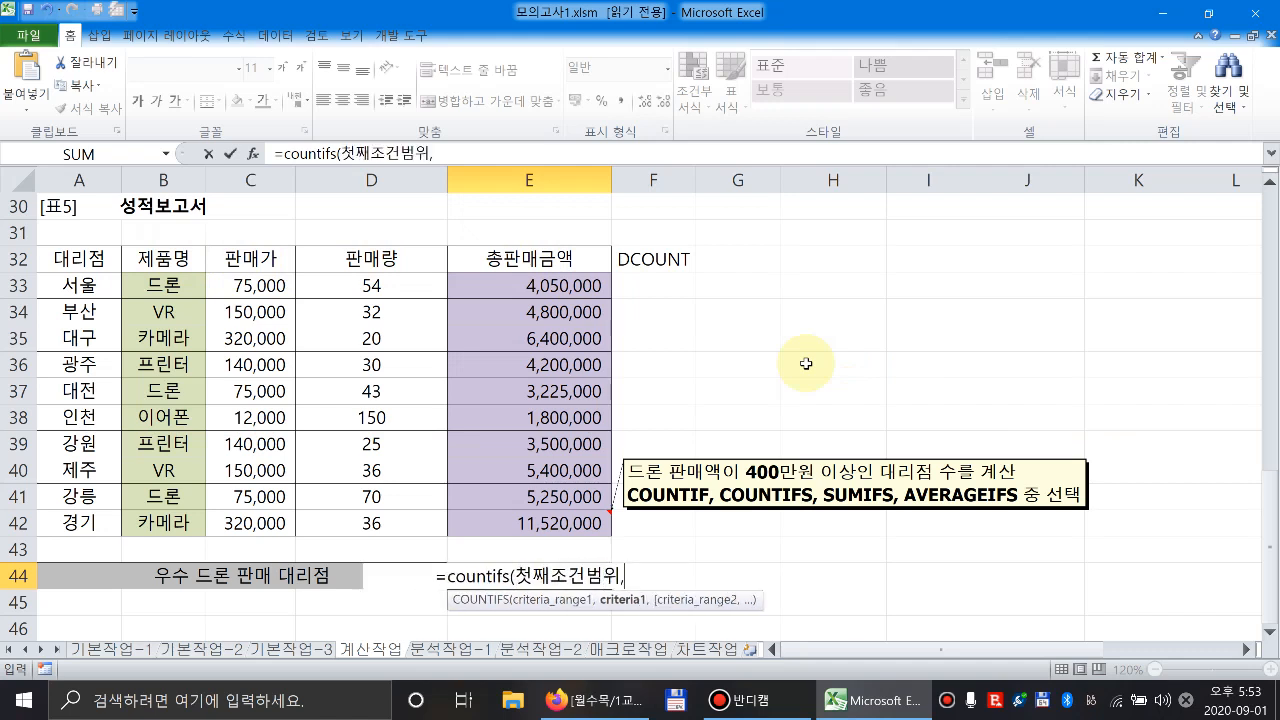
type("첫째조건,")
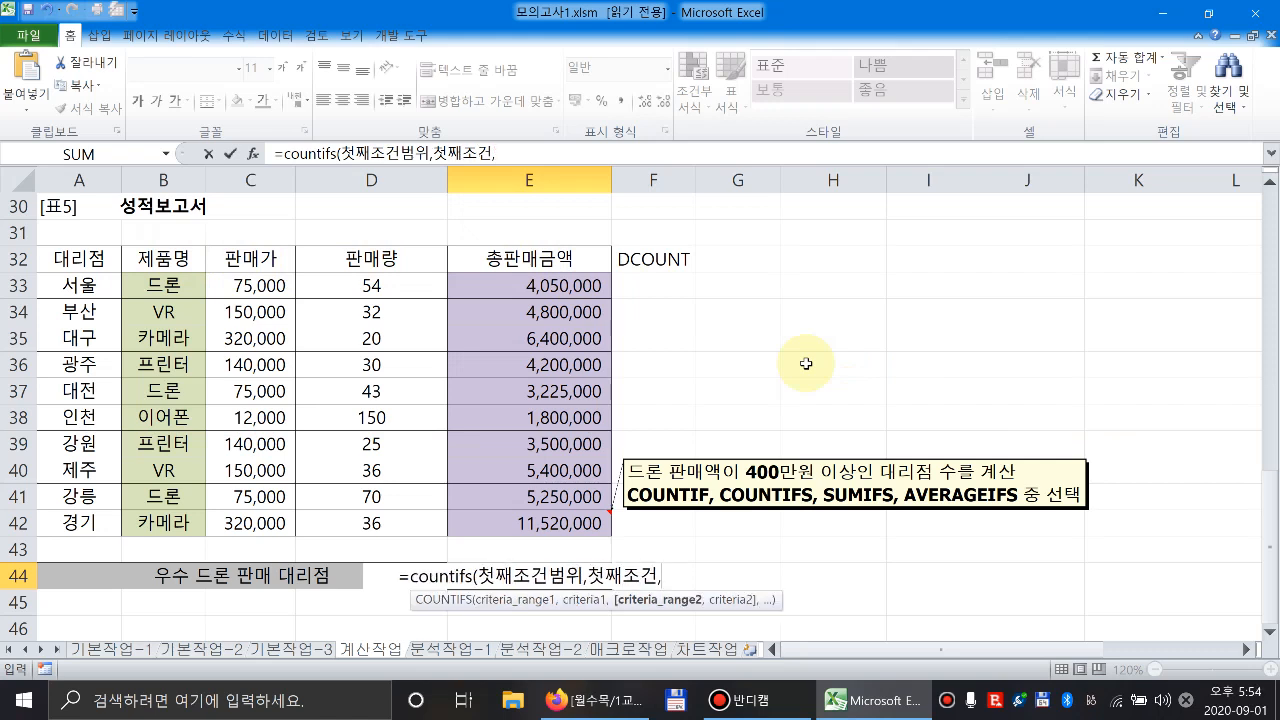
Add the placeholder arguments 둘째조건범위 and 둘째조건 to the COUNTIFS formula and close its parenthesis.
type("둘째조건")
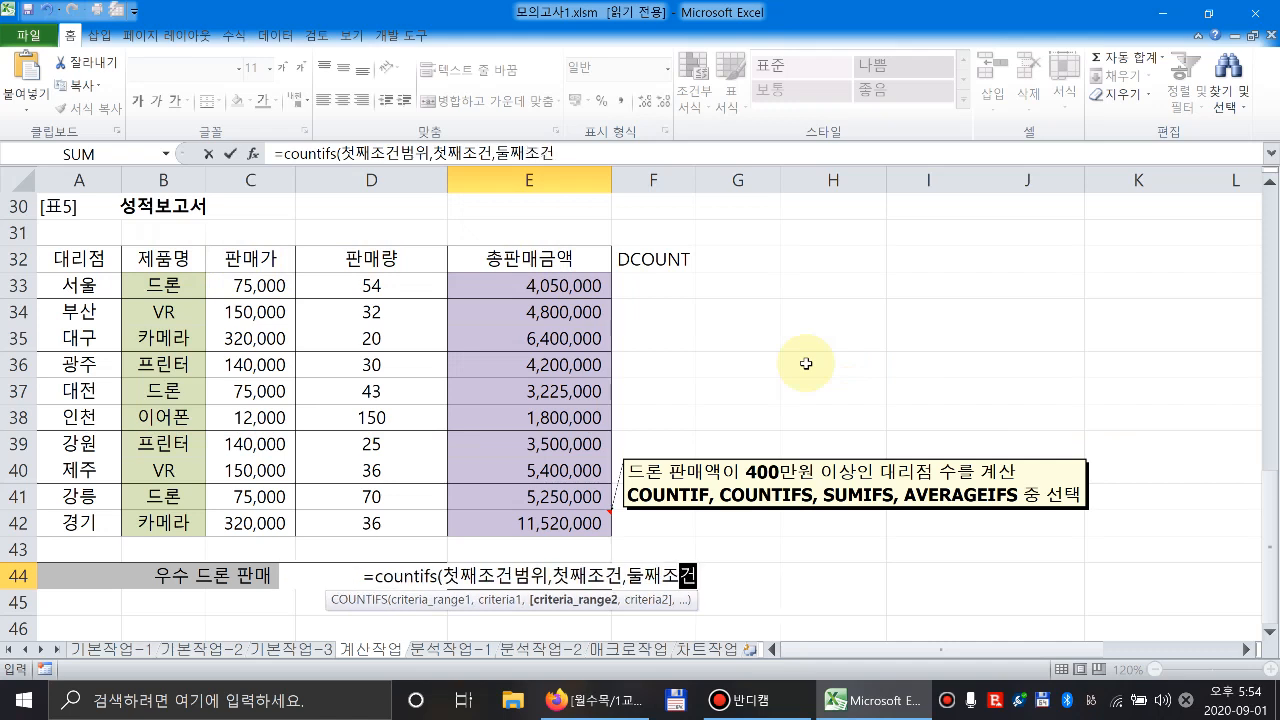
type("범위,")
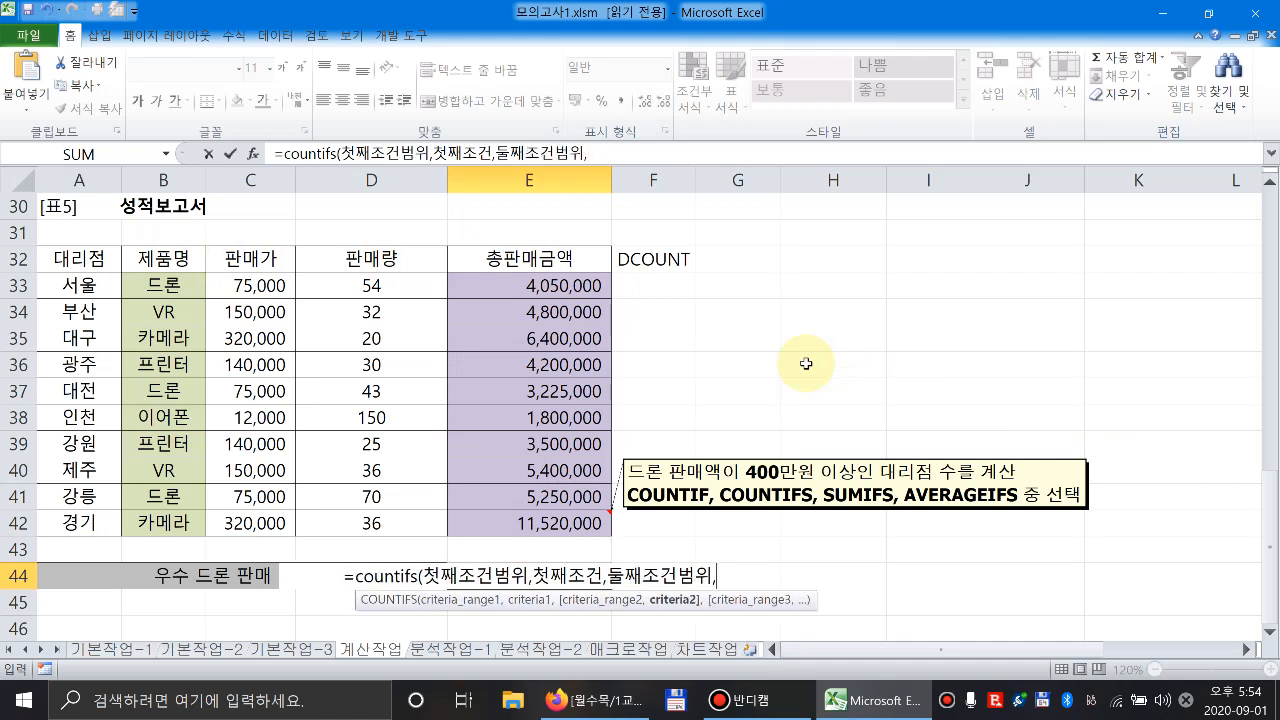
type("조")
type("둘째조건")
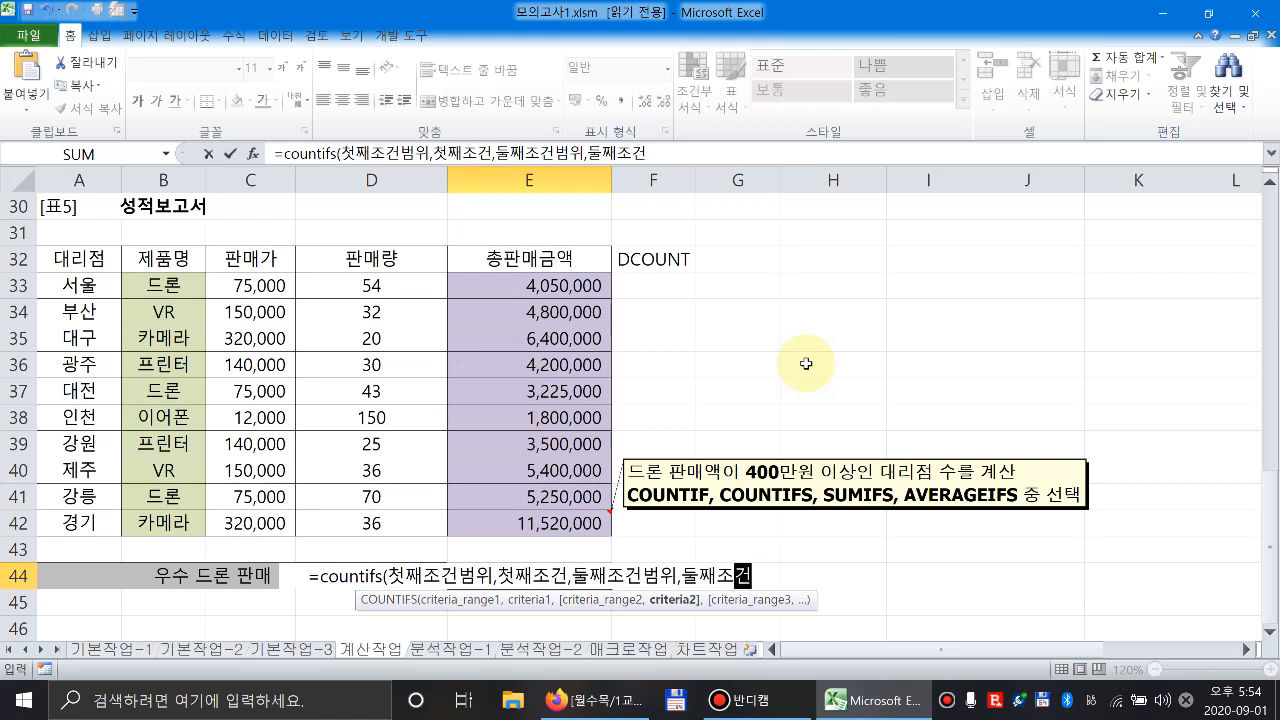
type(",")
key("BackSpace")
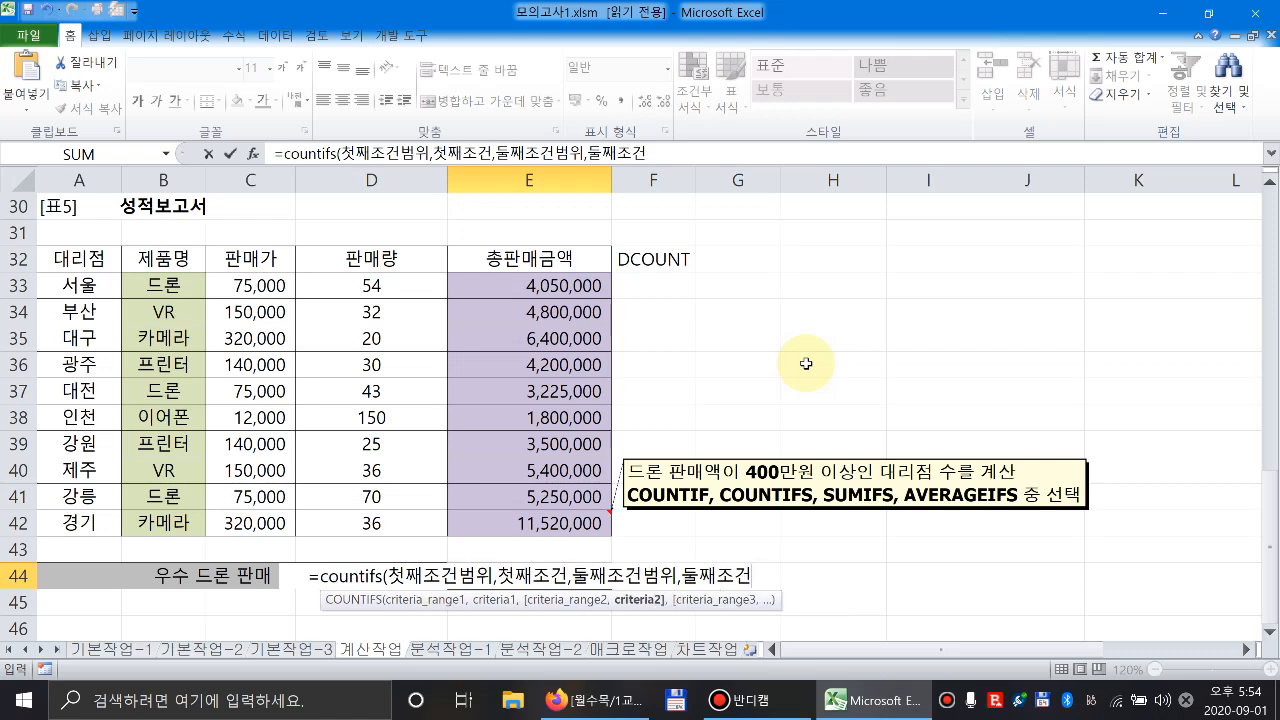
type(")")
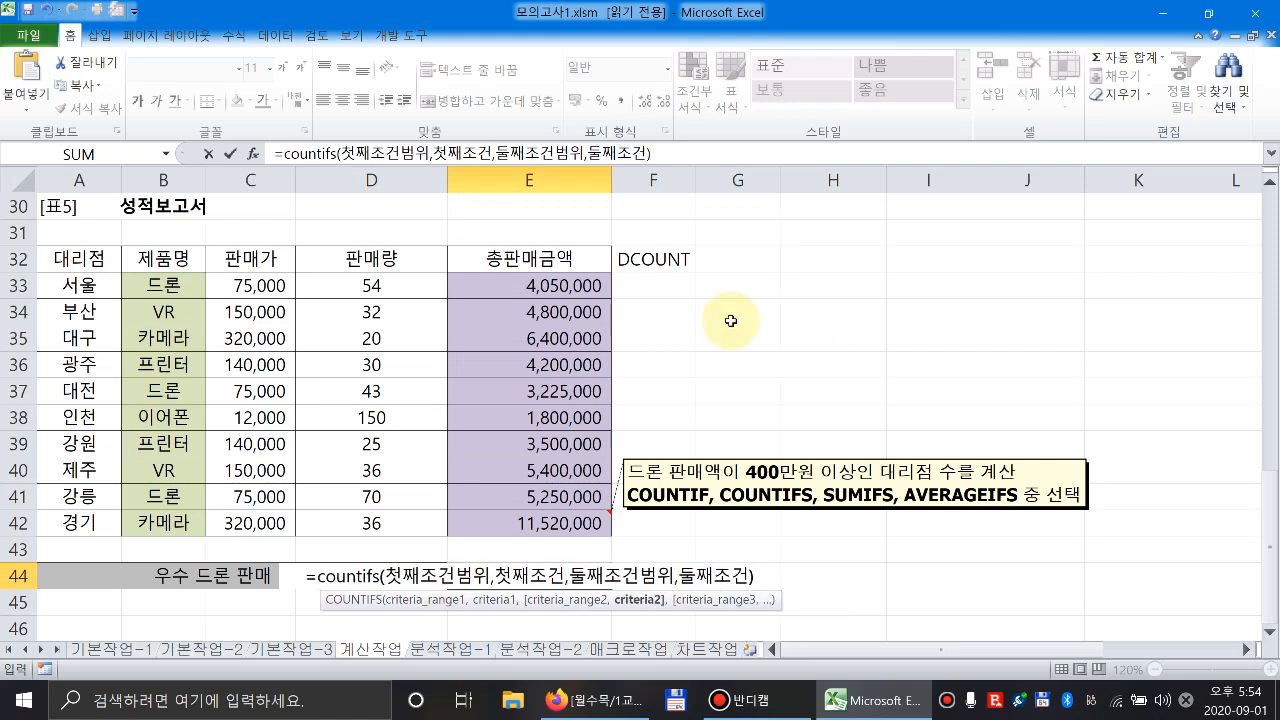
Replace the first COUNTIFS placeholder pair with the range B33:B42 and the criterion "드론".
left_click(437, 577)
double_click(437, 577)
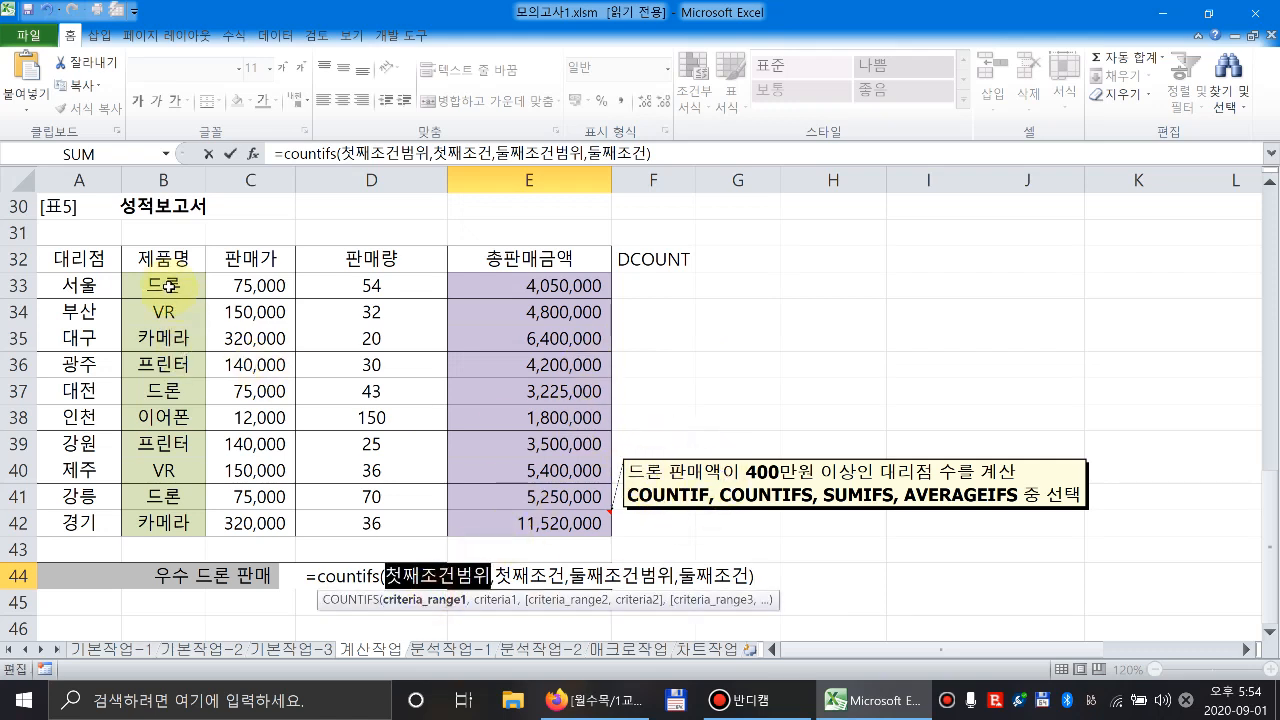
left_click_drag(166, 286, 186, 523)
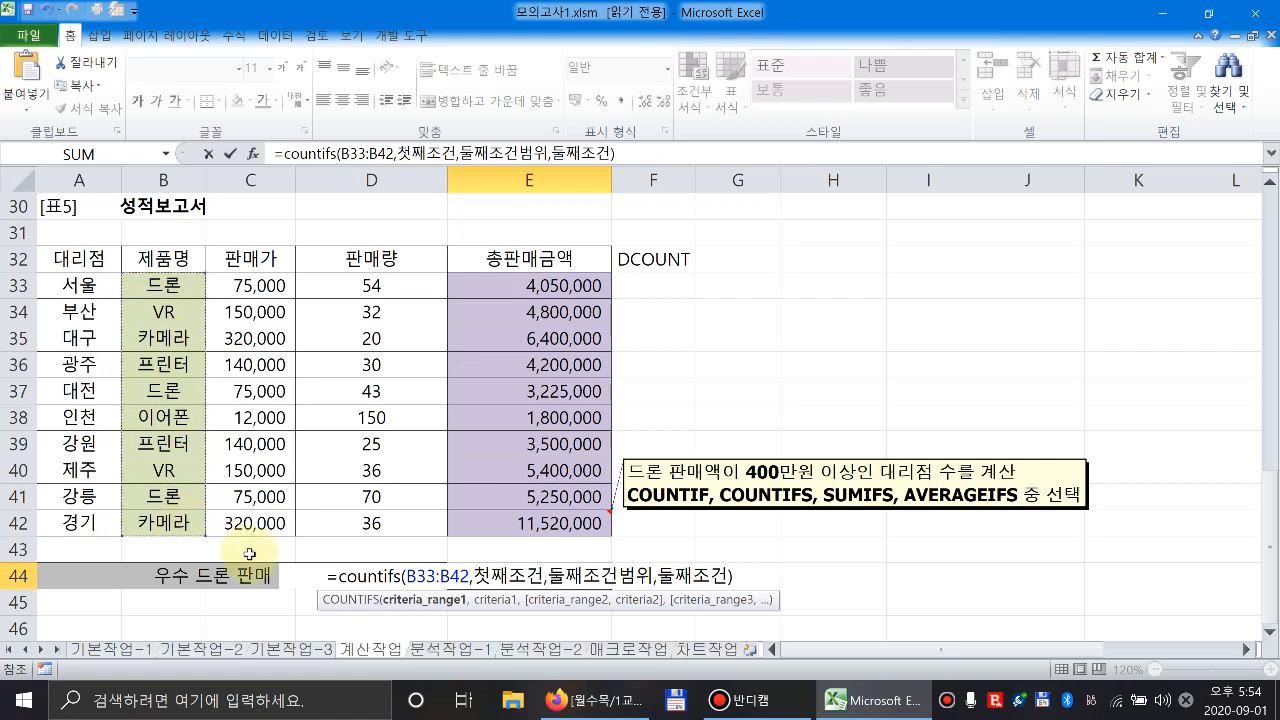
double_click(507, 576)
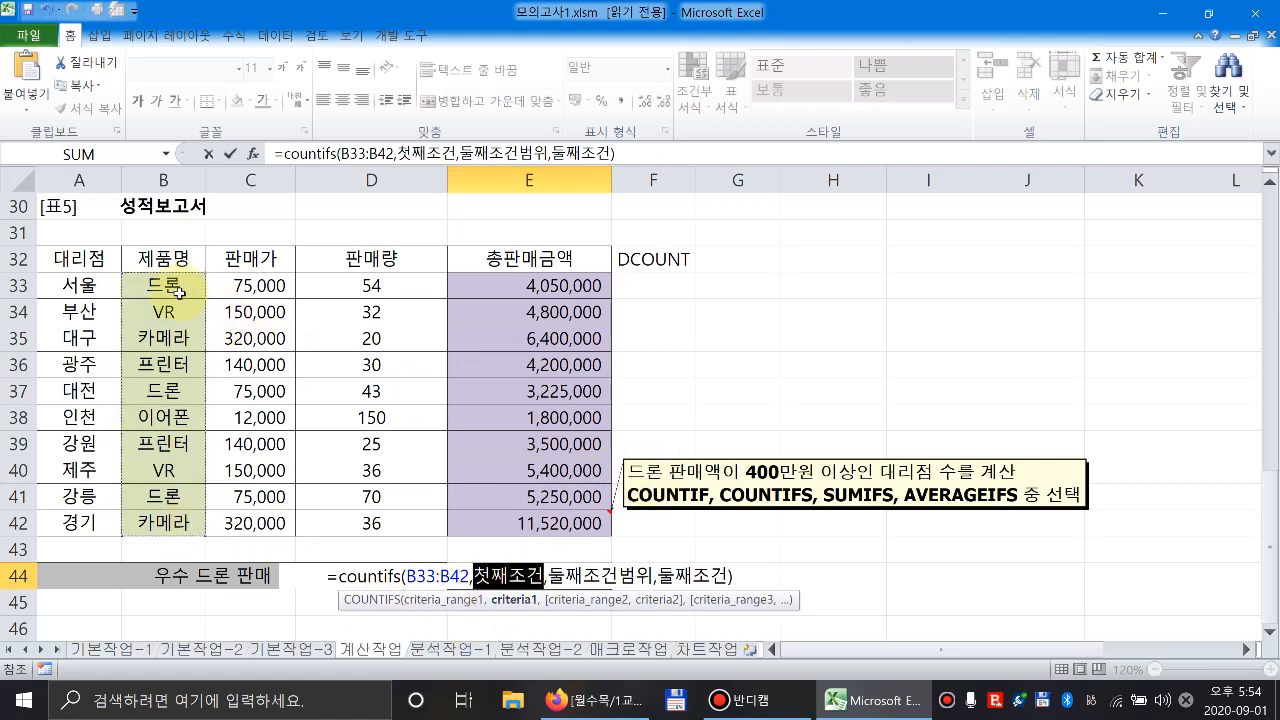
type("\"드론\"")
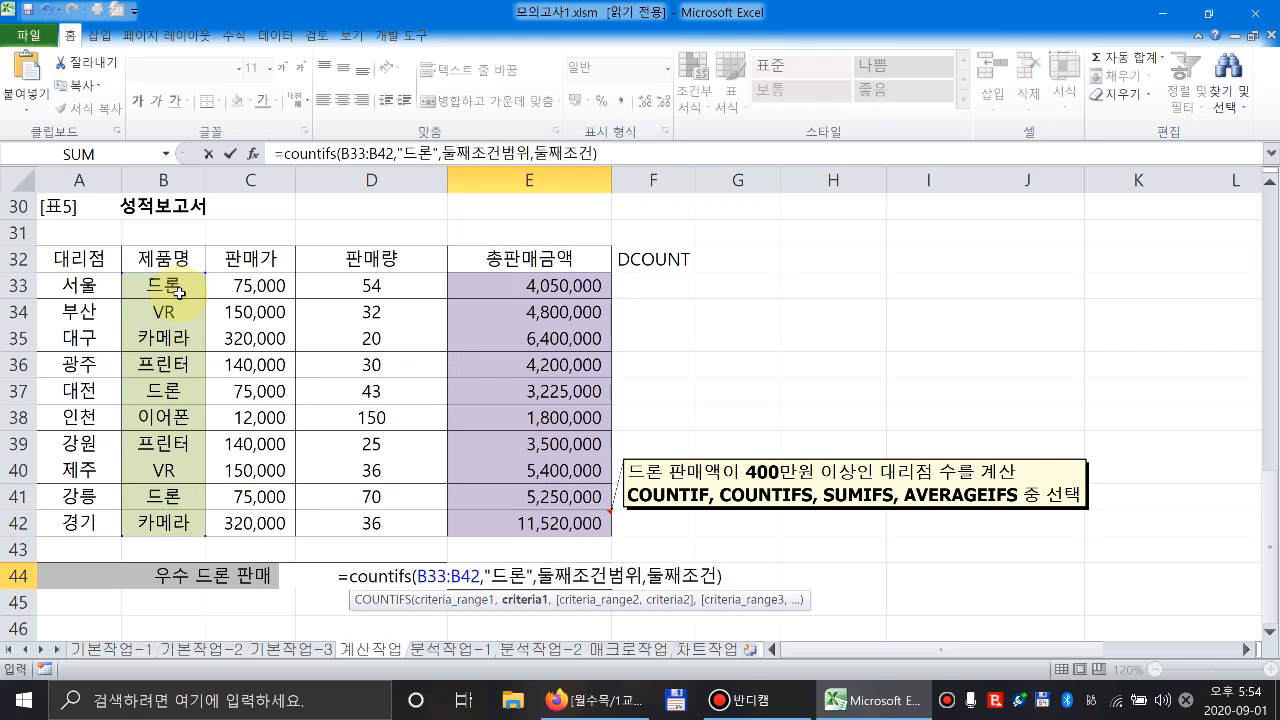
Replace the second COUNTIFS placeholder pair with E33:E42 and ">=4000000", and confirm the formula in E44.
left_click(575, 601)
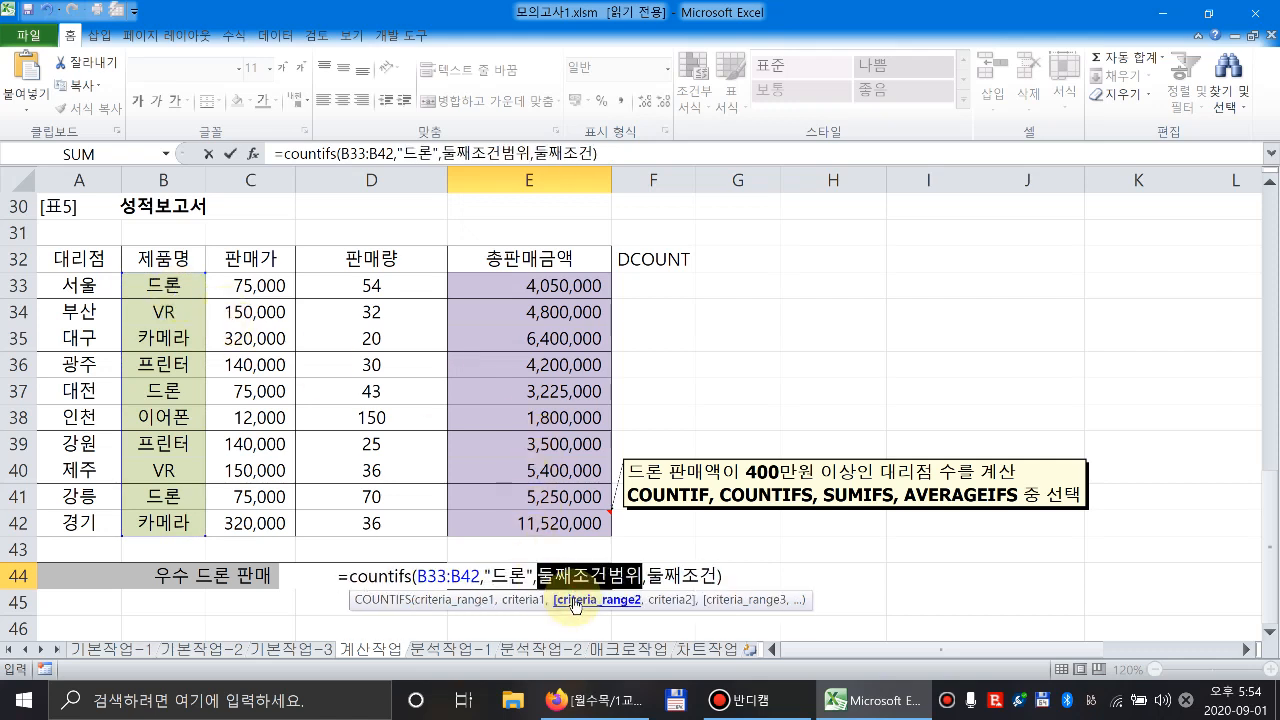
left_click_drag(567, 285, 559, 524)
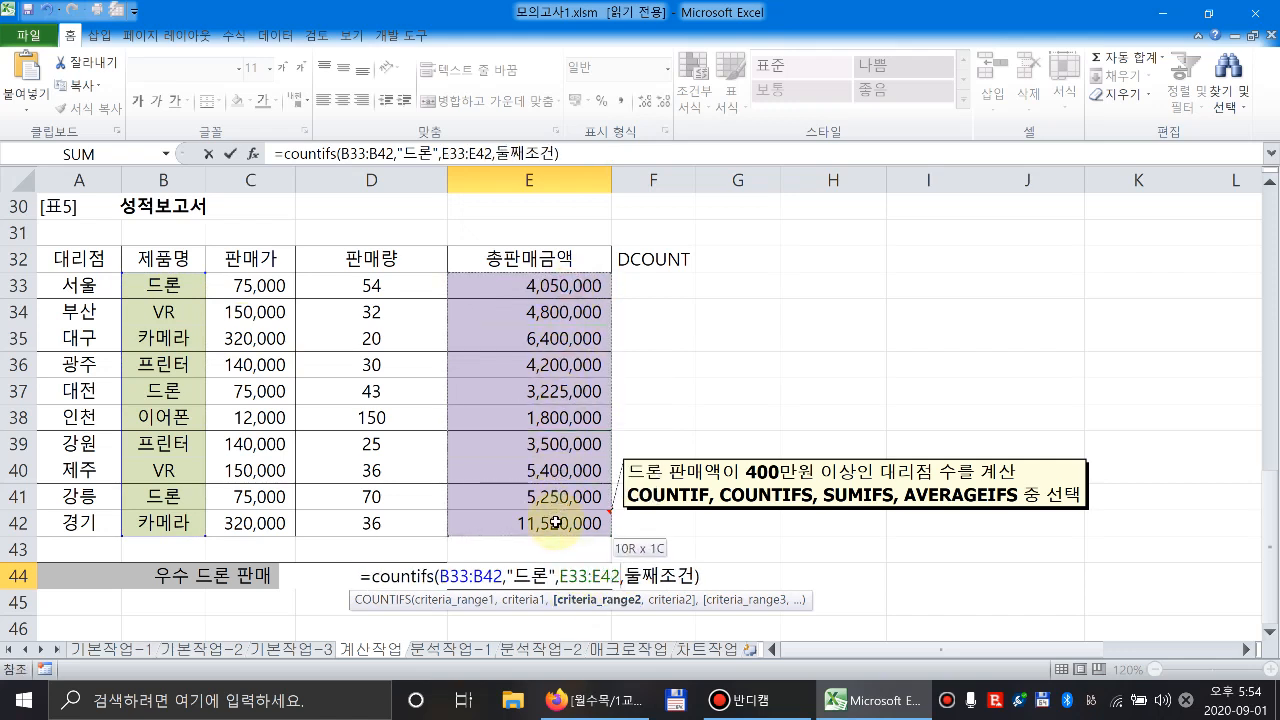
left_click(680, 600)
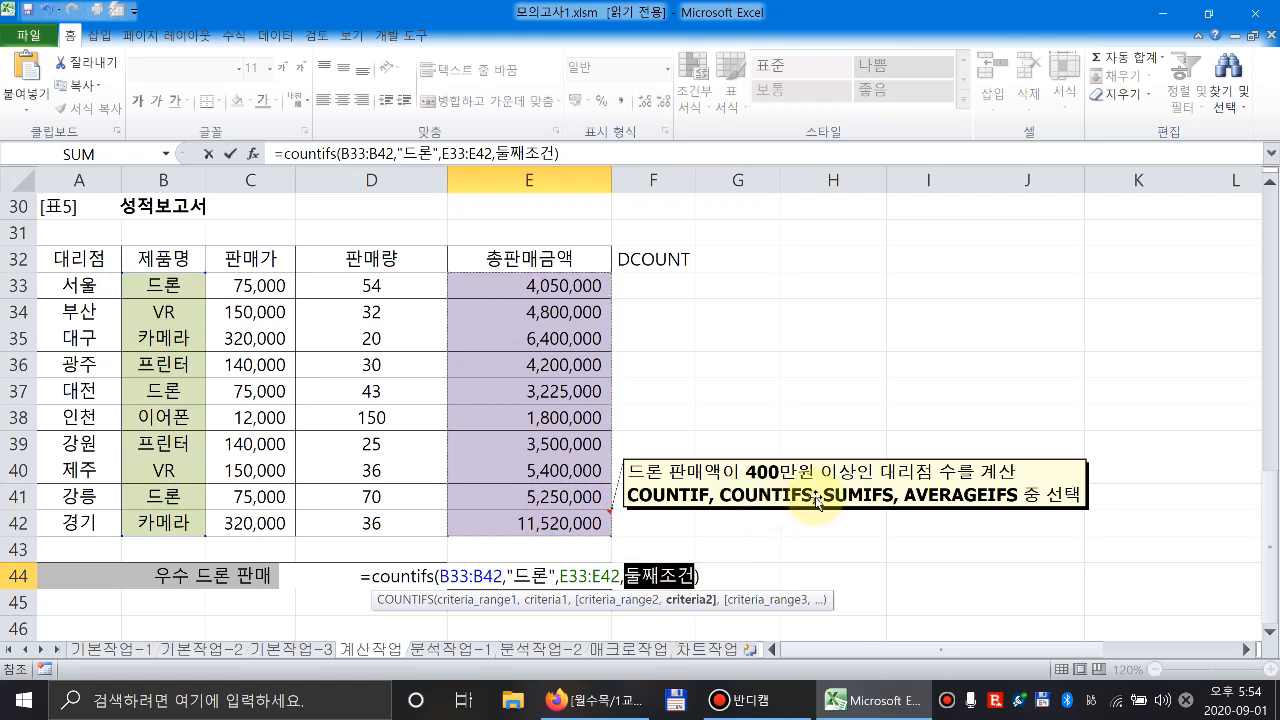
type("\">=")
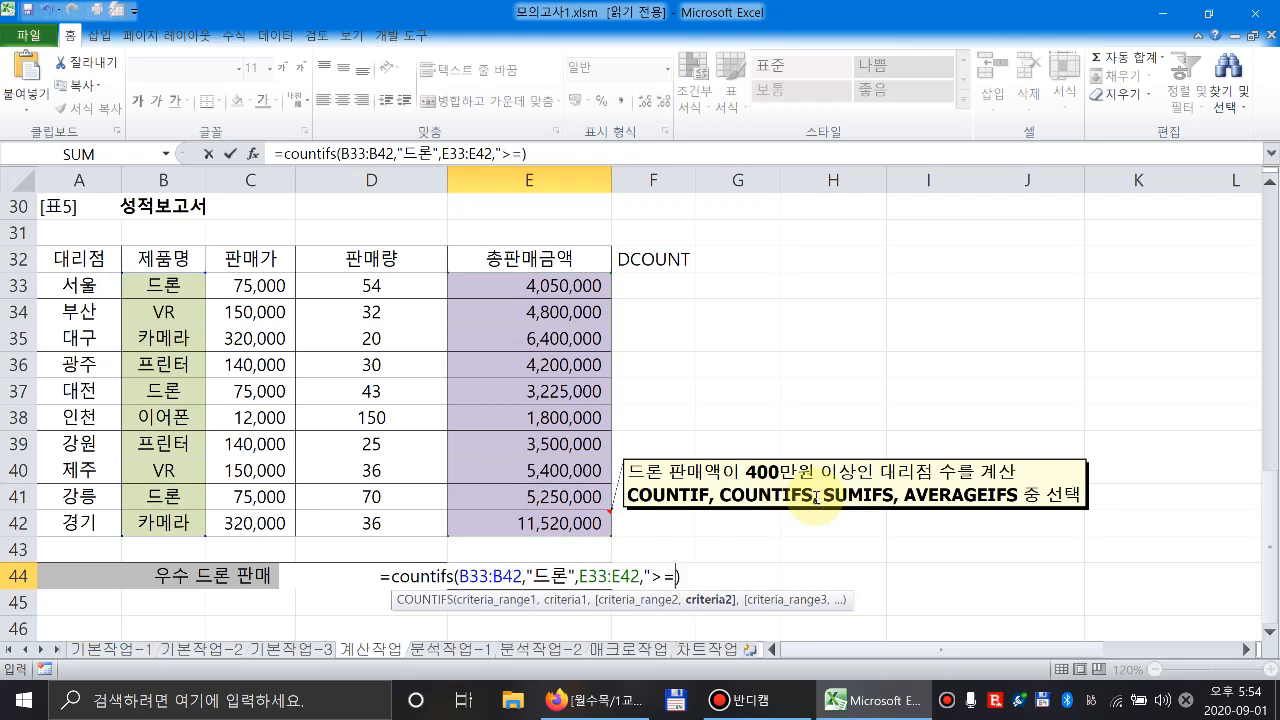
type("400")
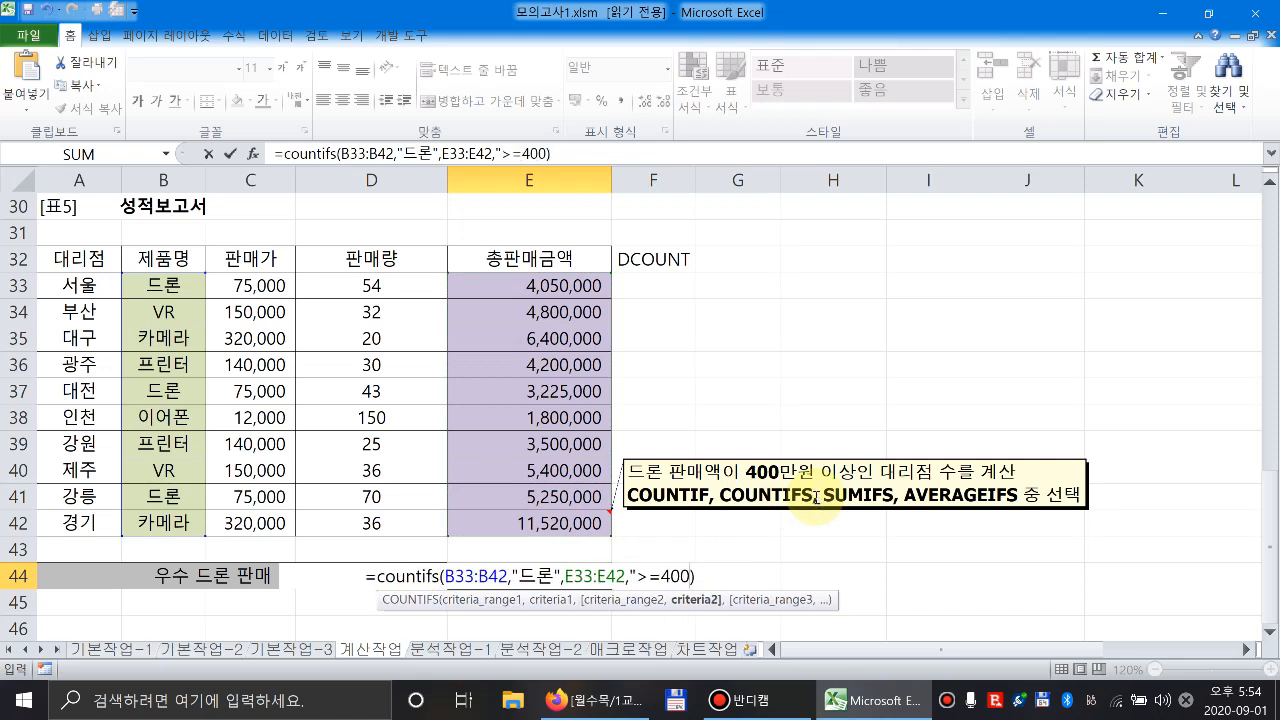
type("0000")
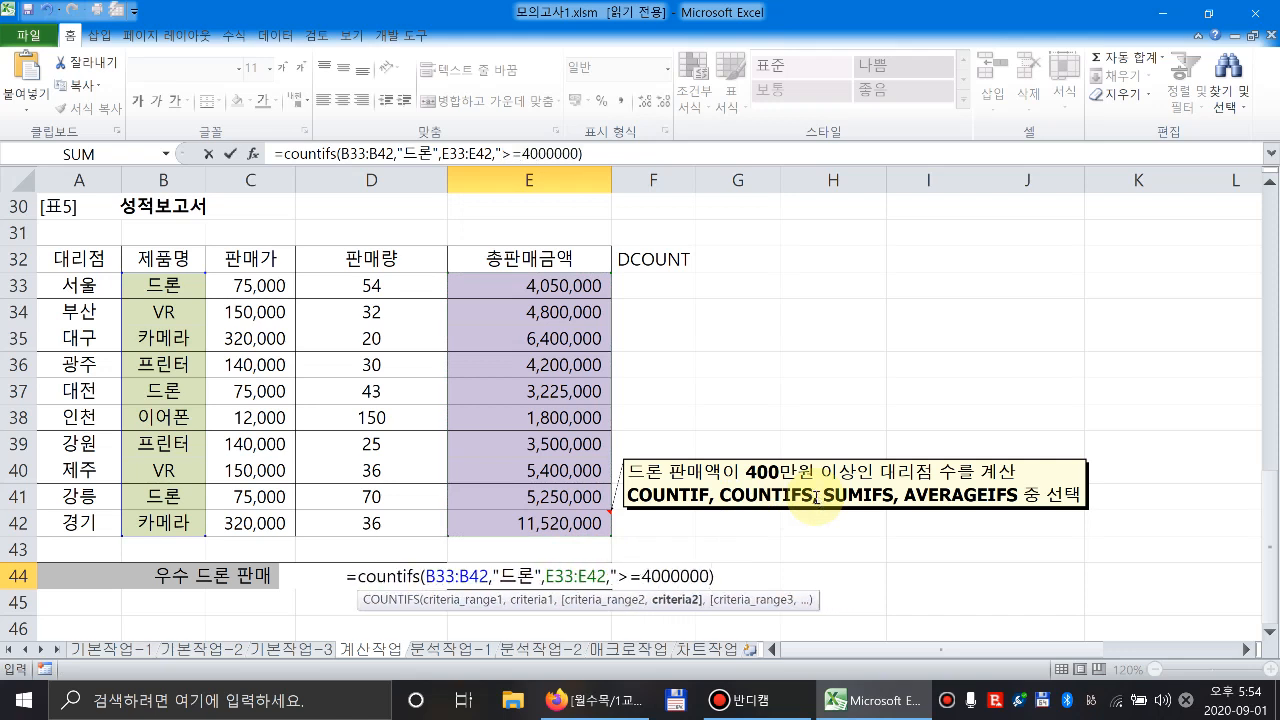
key("BackSpace")
key("BackSpace")
key("BackSpace")
key("BackSpace")
key("BackSpace")
key("BackSpace")
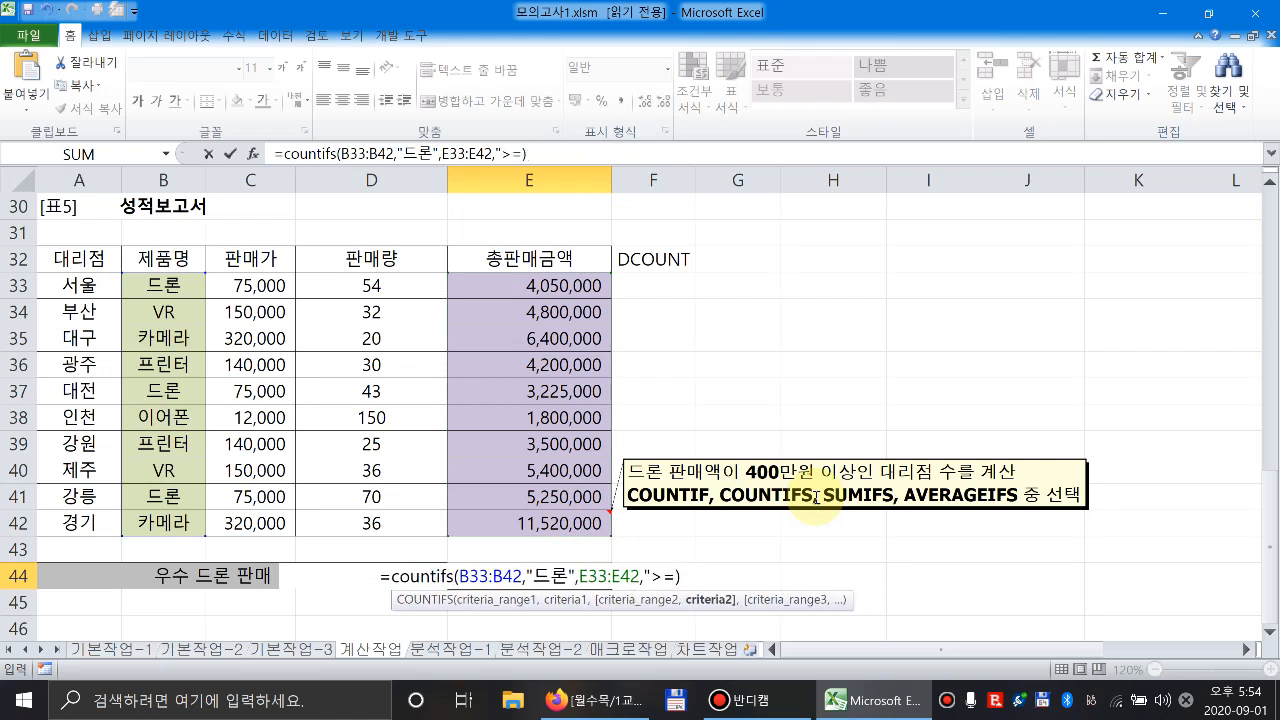
type("4000000")
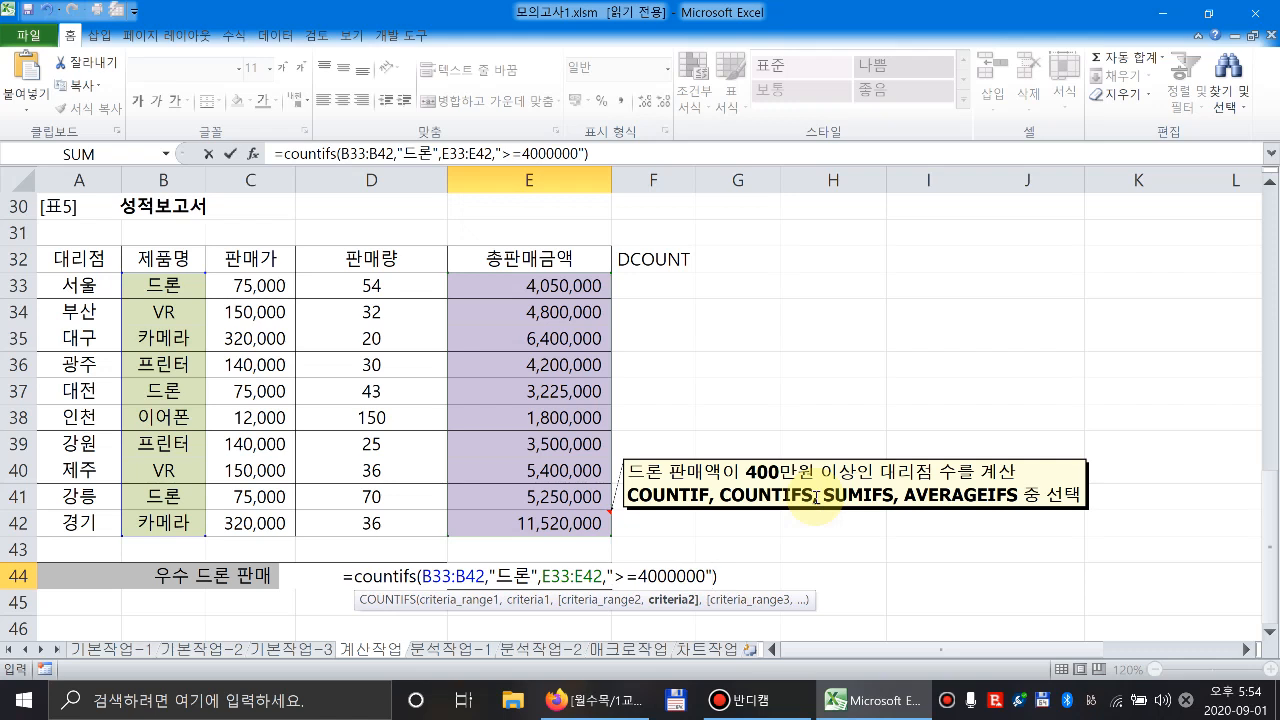
key("Return")
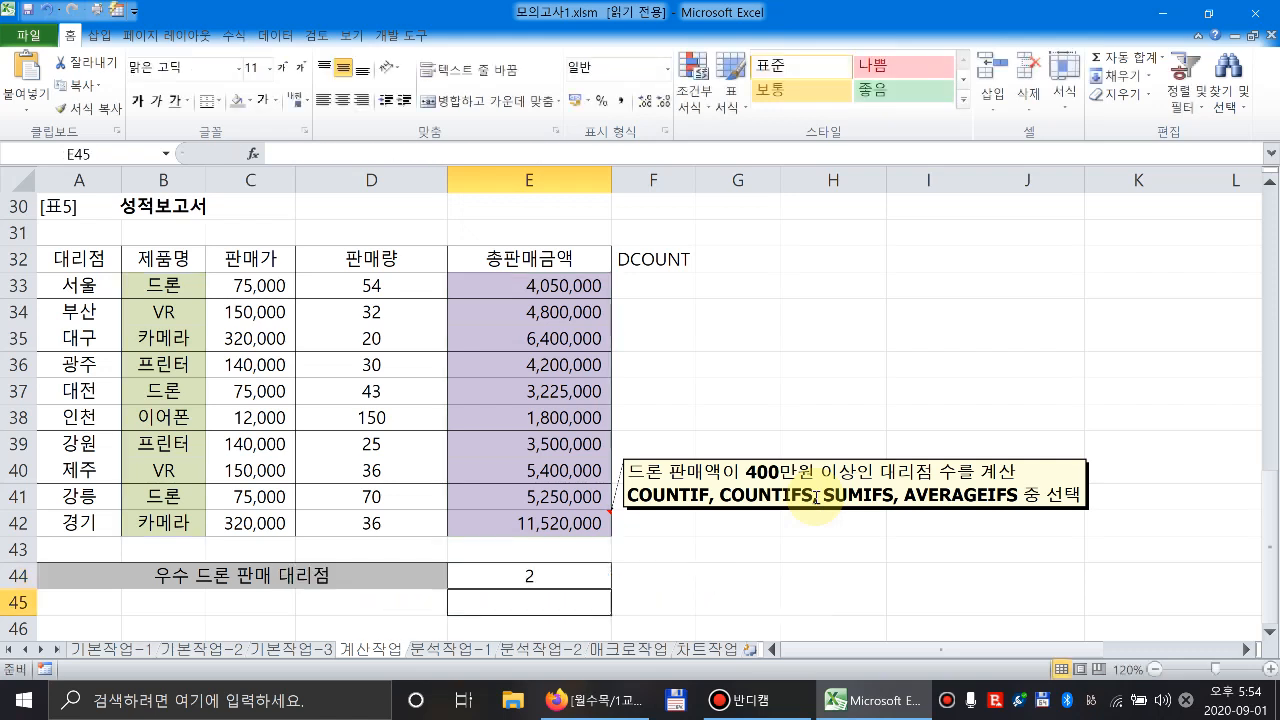
Review the finished COUNTIFS formula in E44 and the DCOUNT note in F32.
left_click(568, 582)
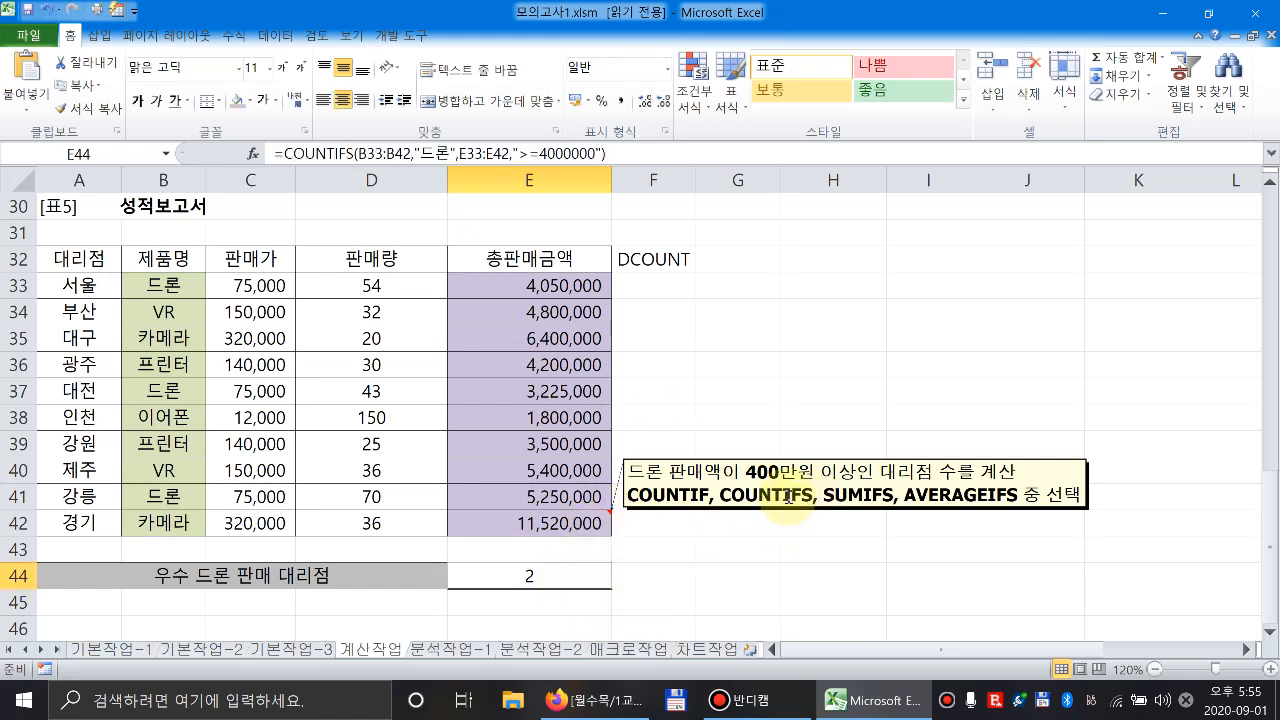
left_click(670, 267)
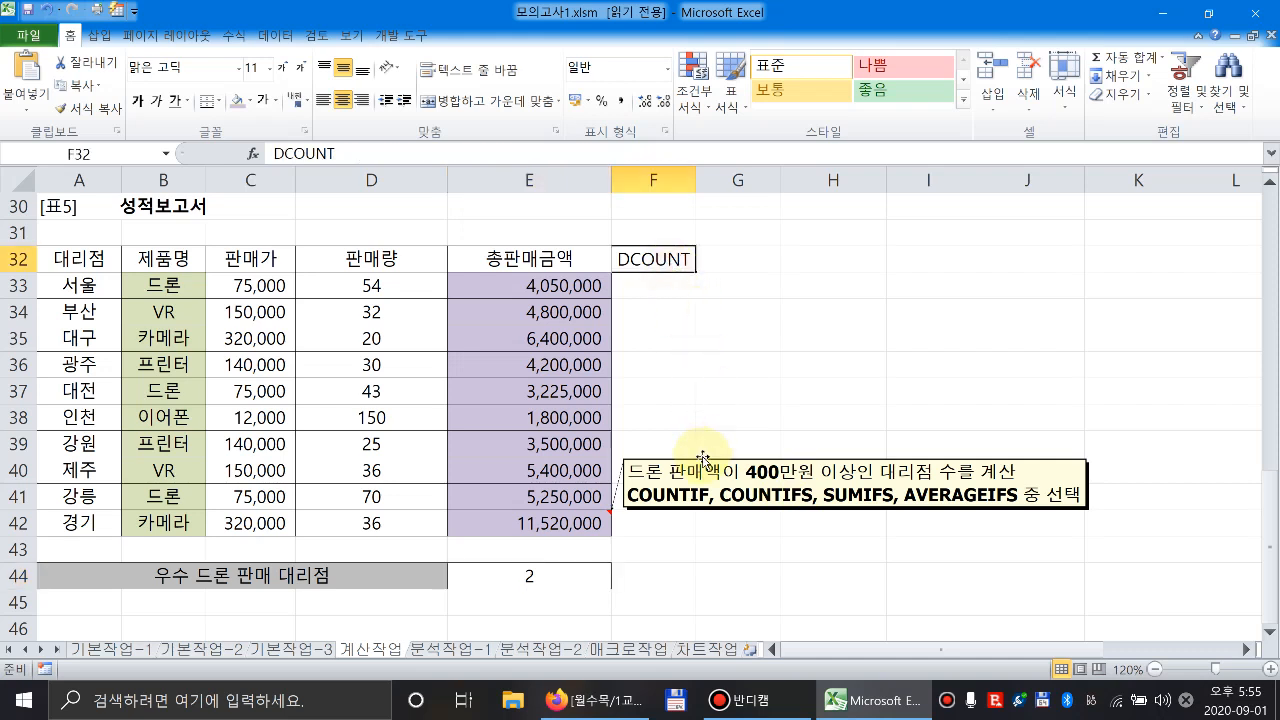
Apply all borders to the blank cells G34:H35 to lay out a criteria table beside the sales table.
left_click(588, 388)
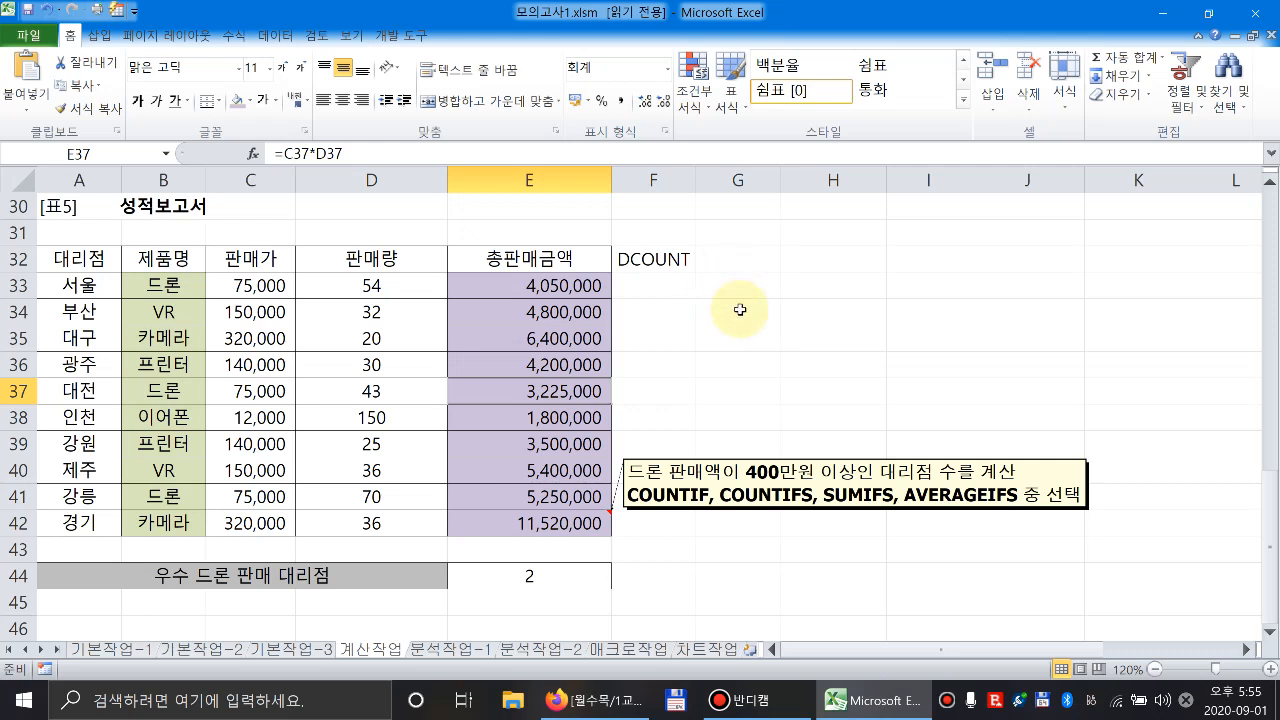
left_click_drag(740, 310, 815, 342)
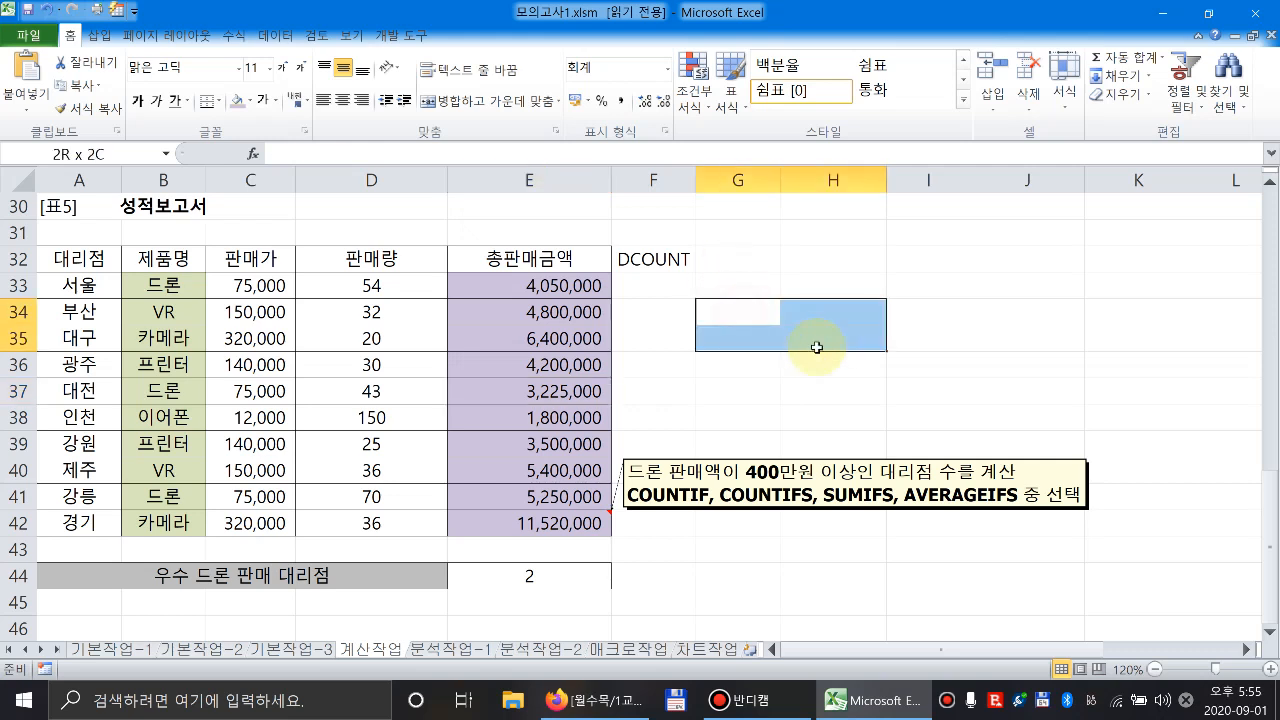
left_click(217, 102)
left_click(244, 250)
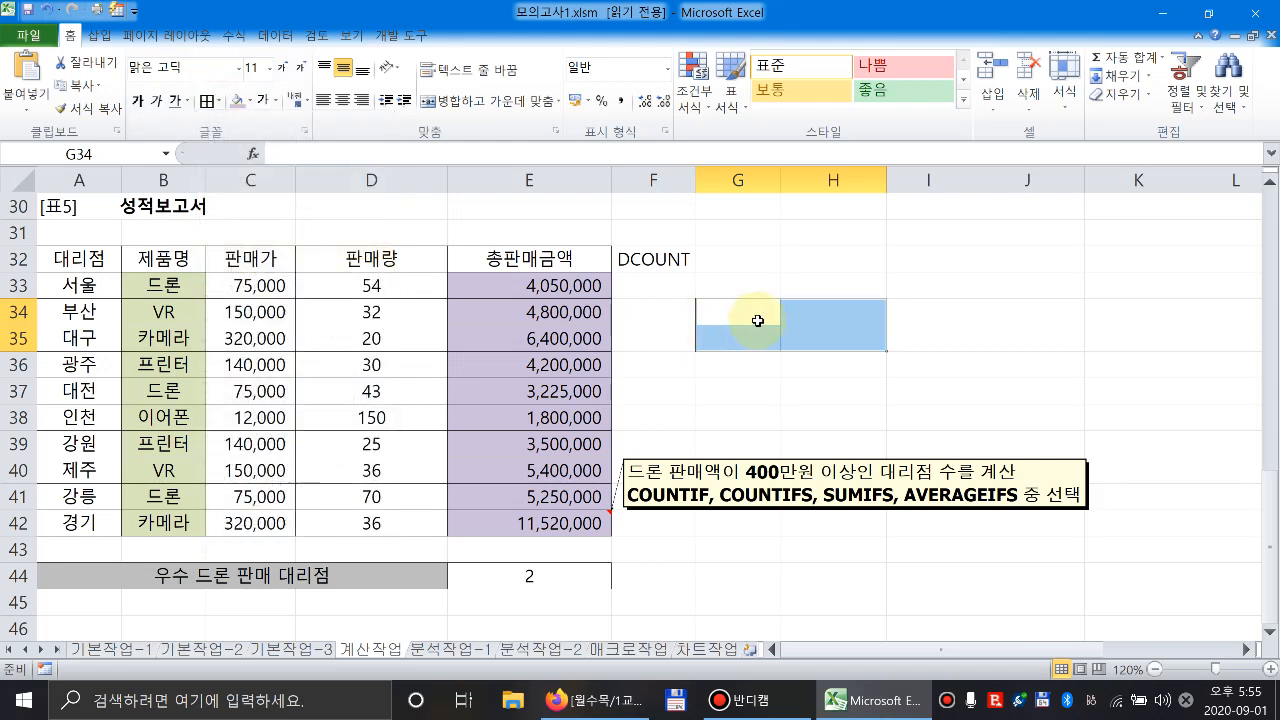
Copy the 제품명 header and its 드론 entry from B32:B33 into G34:G35.
left_click(749, 318)
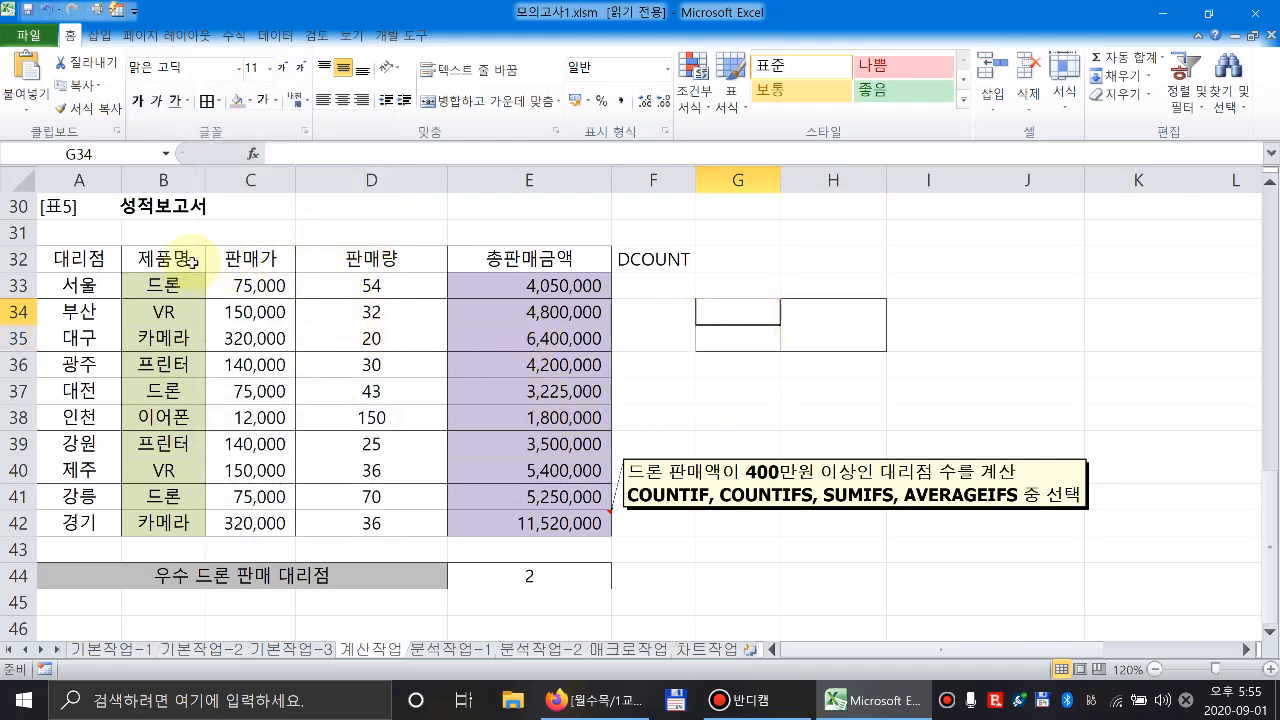
left_click_drag(188, 259, 178, 284)
key("ctrl+c")
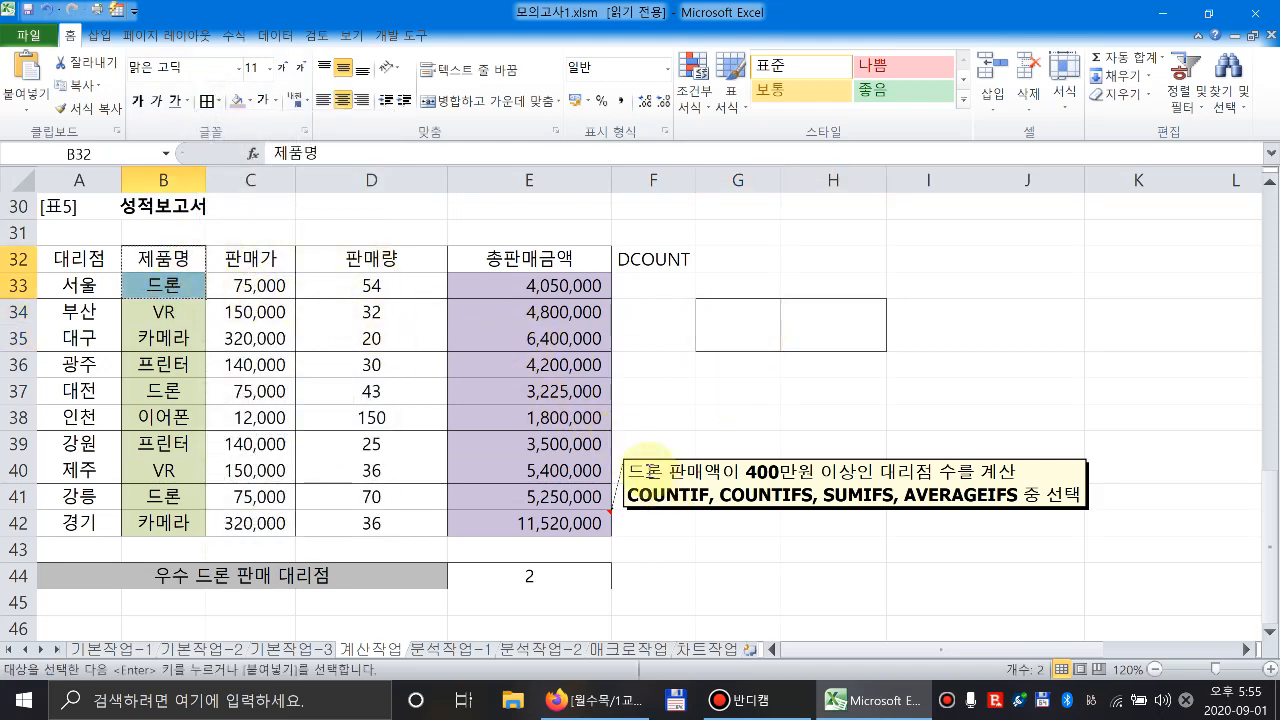
left_click(723, 320)
key("ctrl+v")
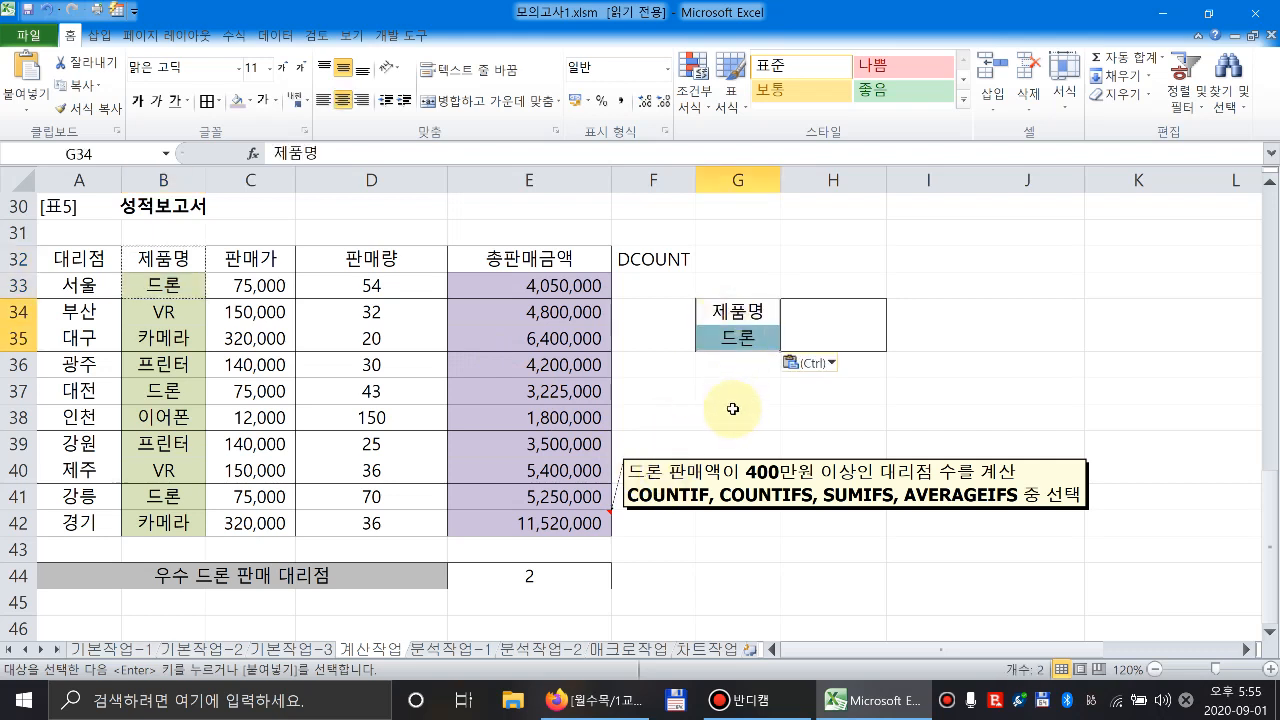
Copy the 총판매금액 header into H34 and enter the criterion >=4000000 below it in H35.
left_click(568, 258)
key("ctrl+c")
left_click(807, 314)
key("ctrl+v")
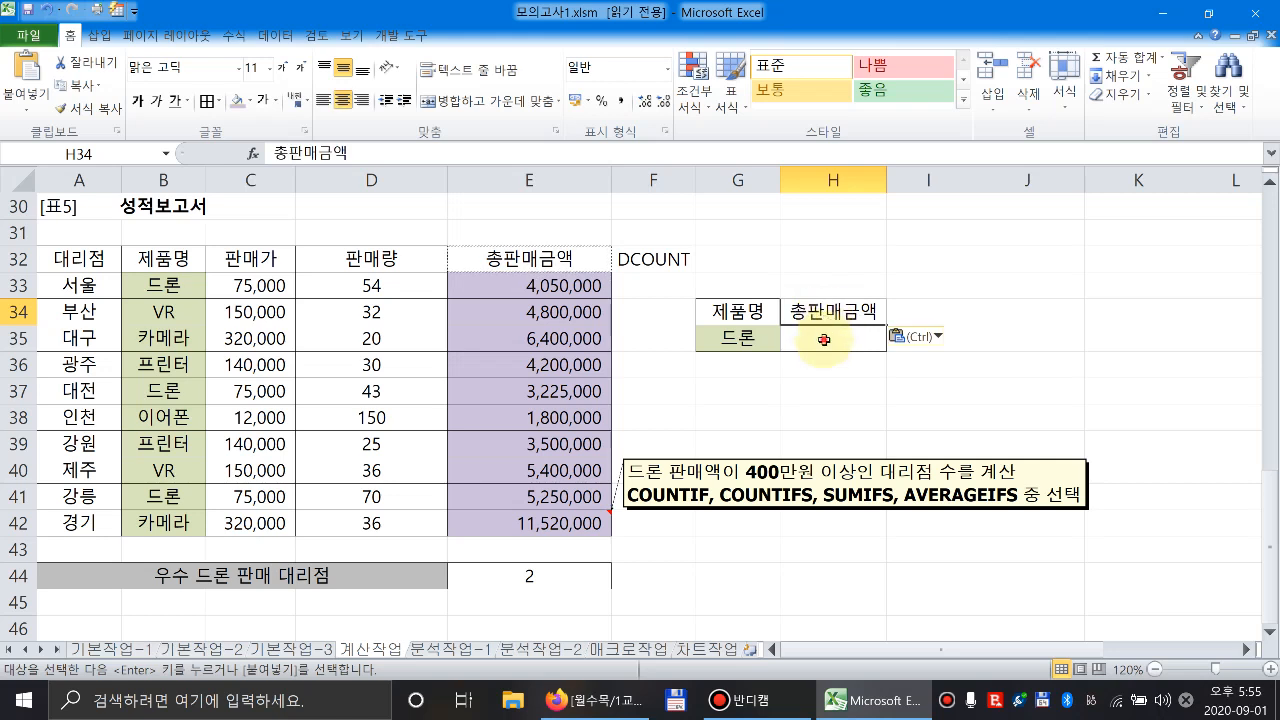
left_click(826, 338)
type(">=")
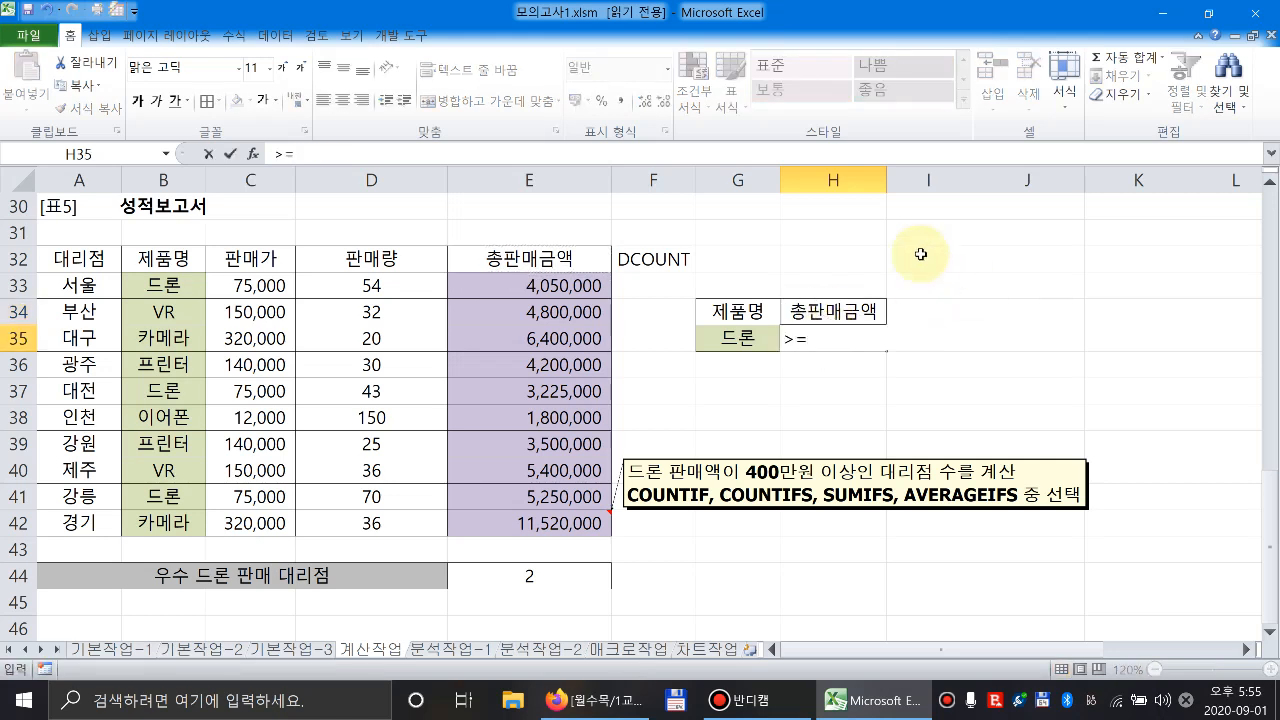
type("4000000")
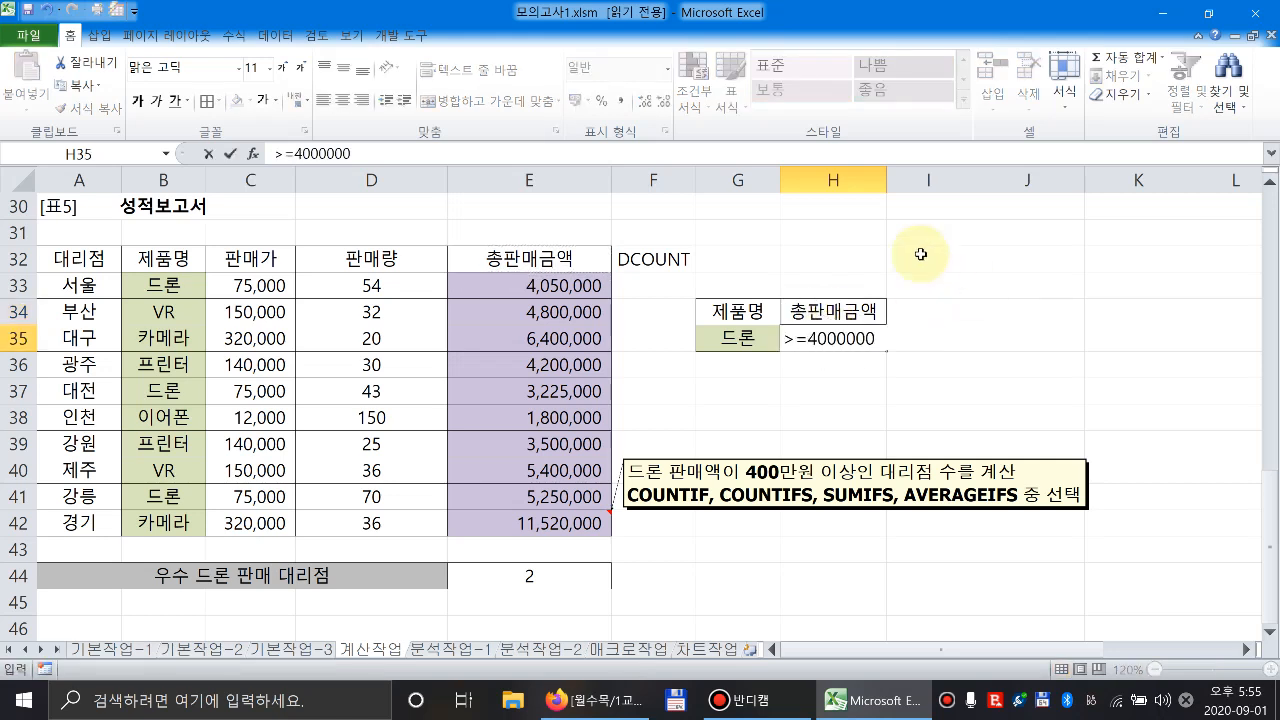
key("Return")
Fill the criteria table G34:H35 with a light green theme color.
left_click_drag(738, 312, 835, 338)
left_click(248, 101)
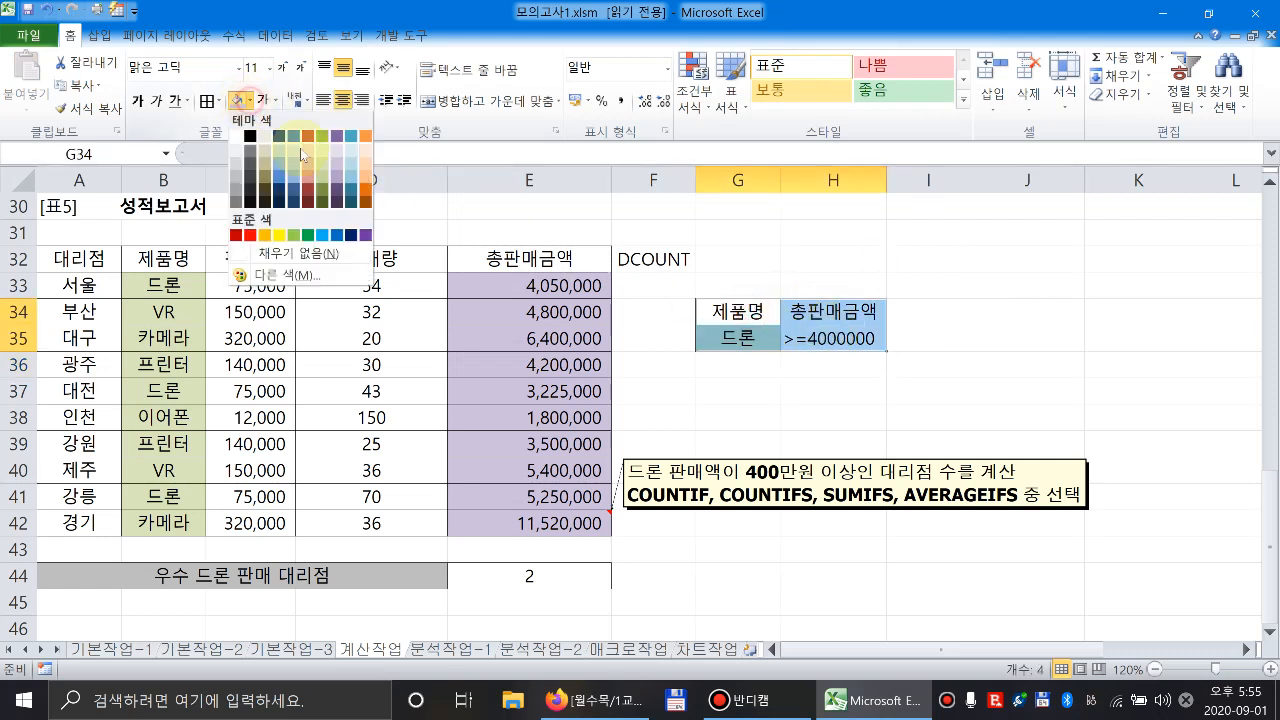
left_click(319, 161)
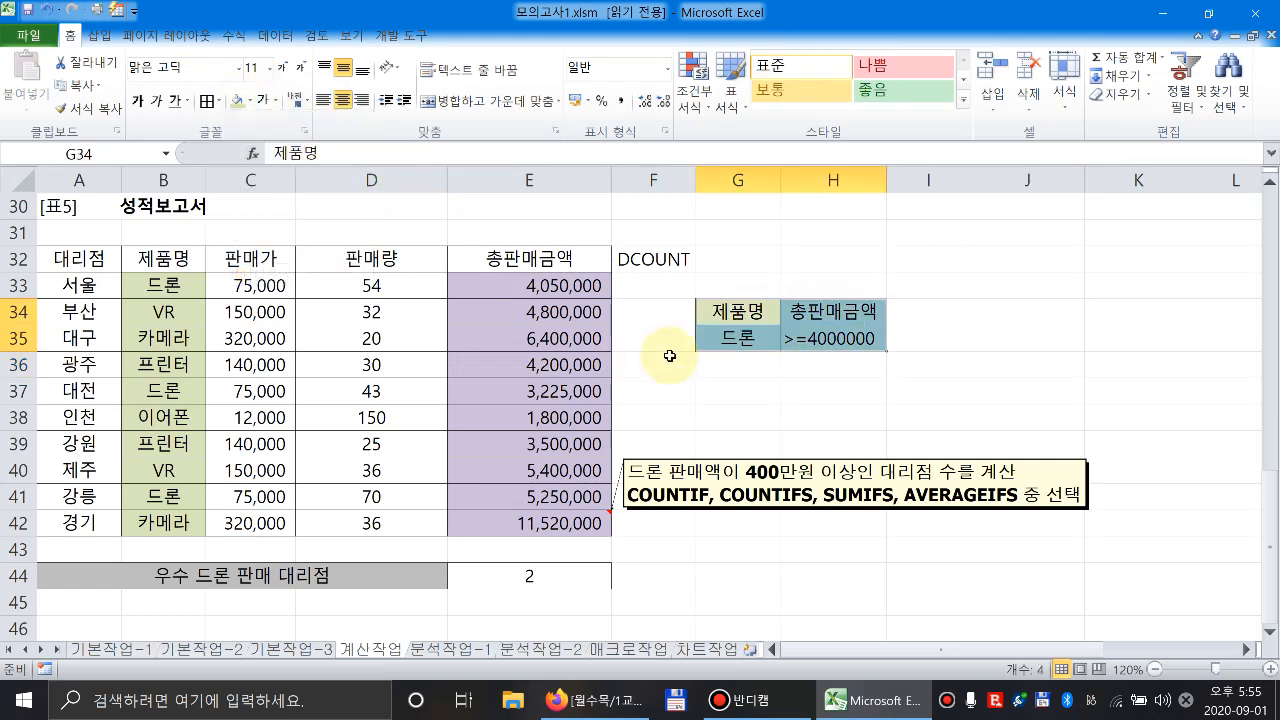
left_click(665, 363)
Start a DCOUNT formula in G37 with the placeholder arguments 전체, 한 개 and 여러 개.
left_click(686, 575)
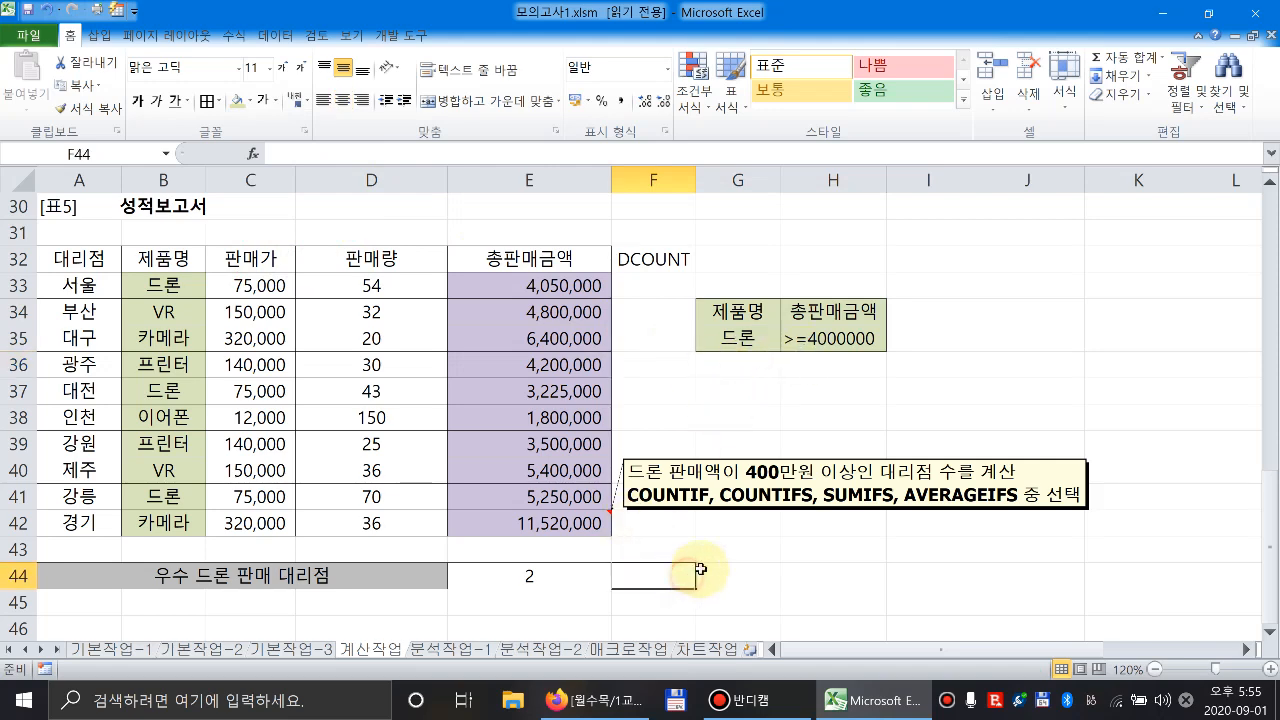
left_click(729, 400)
type("=")
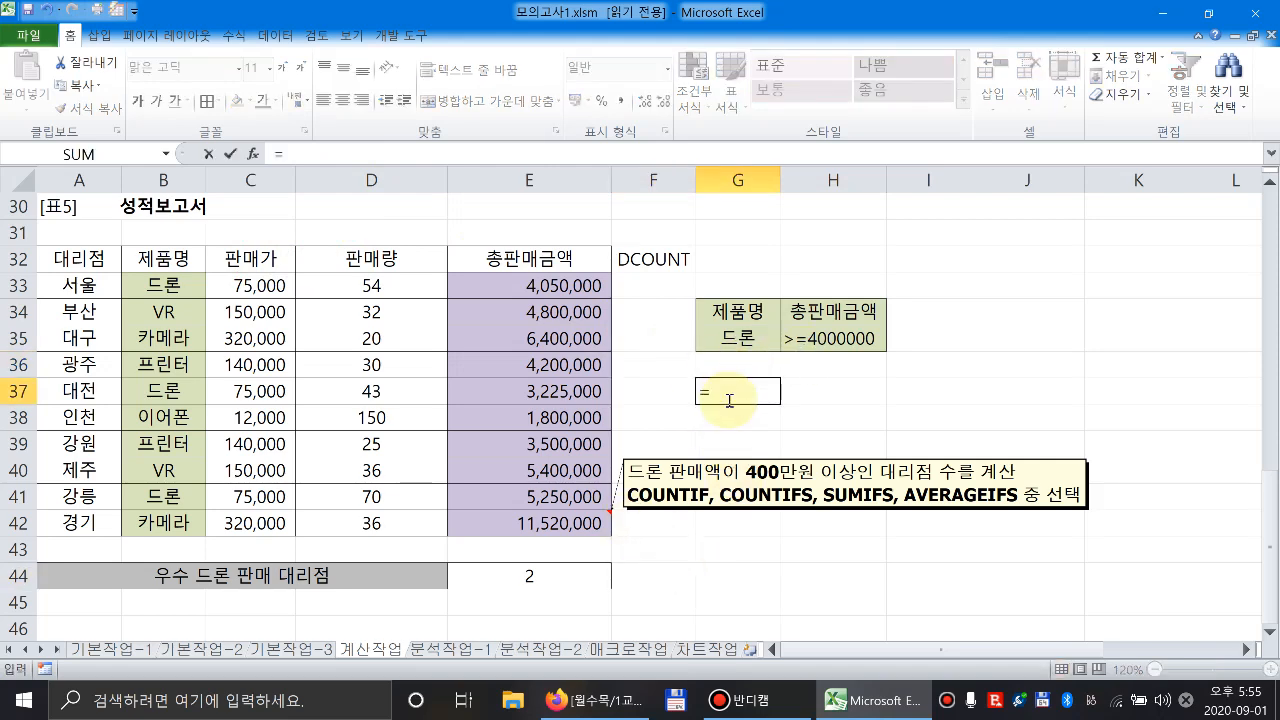
type("dcount(")
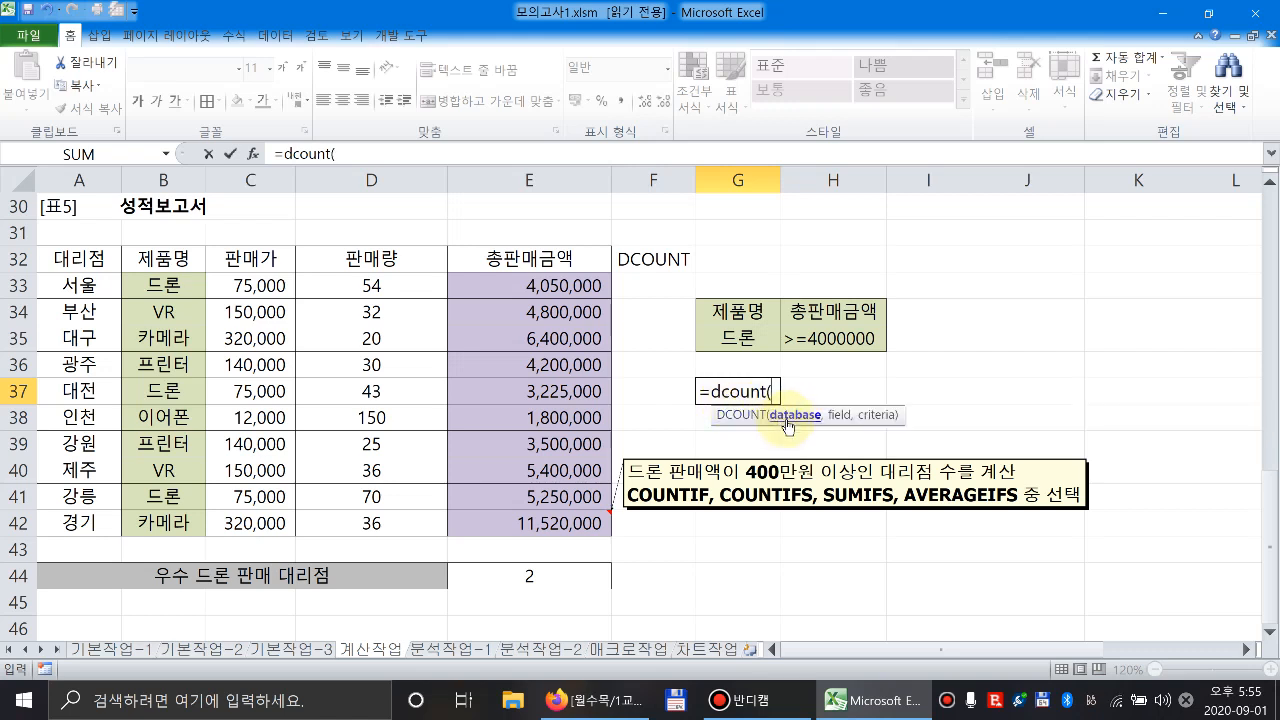
type("전체,")
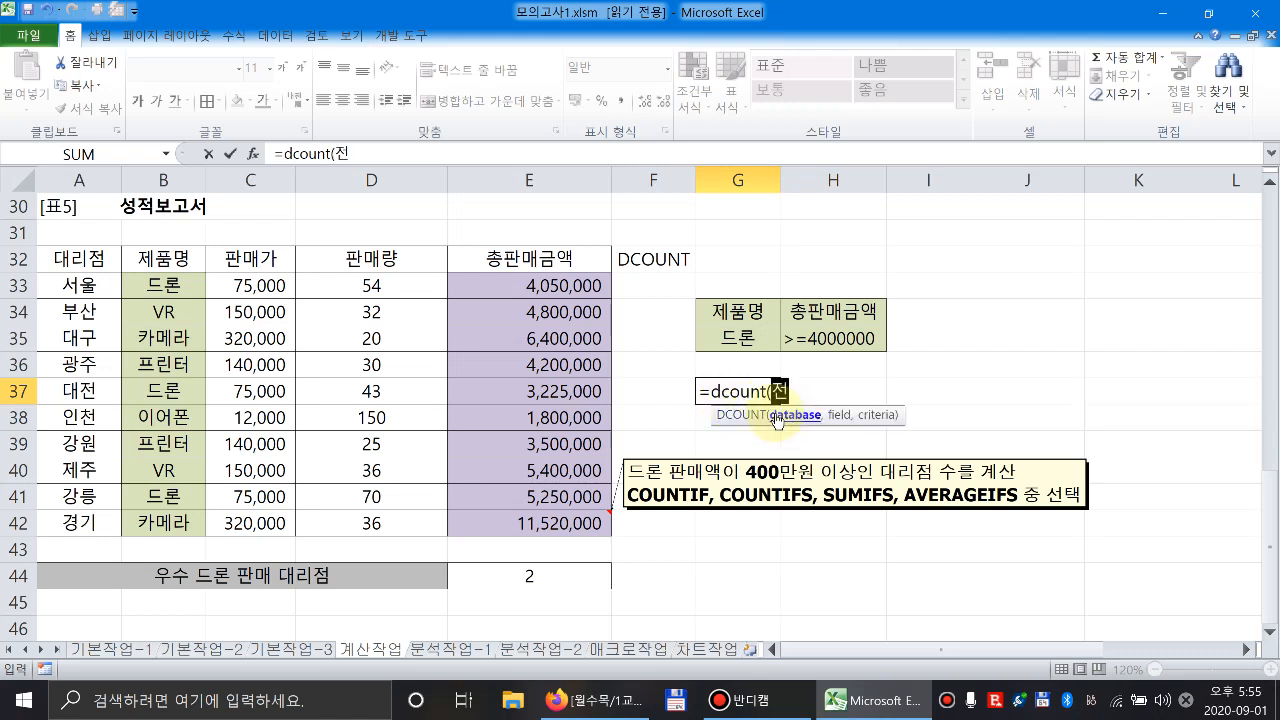
type("한 개,")
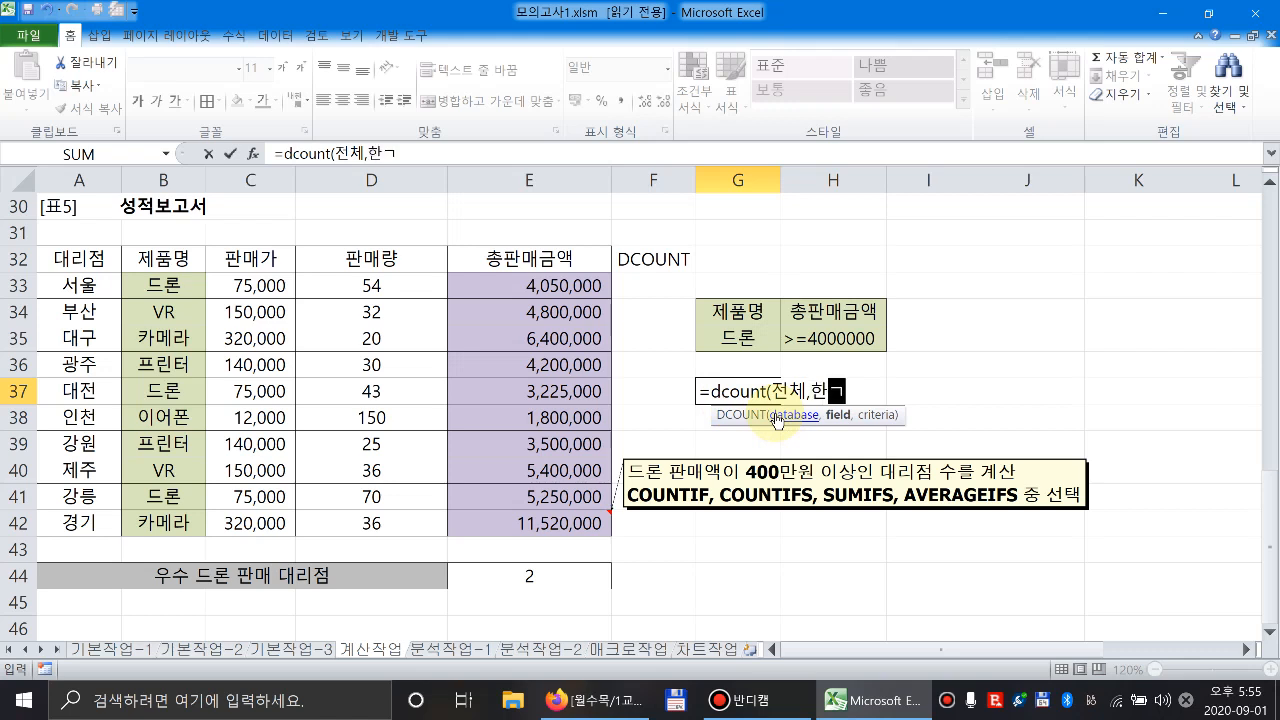
type("여러 개)")
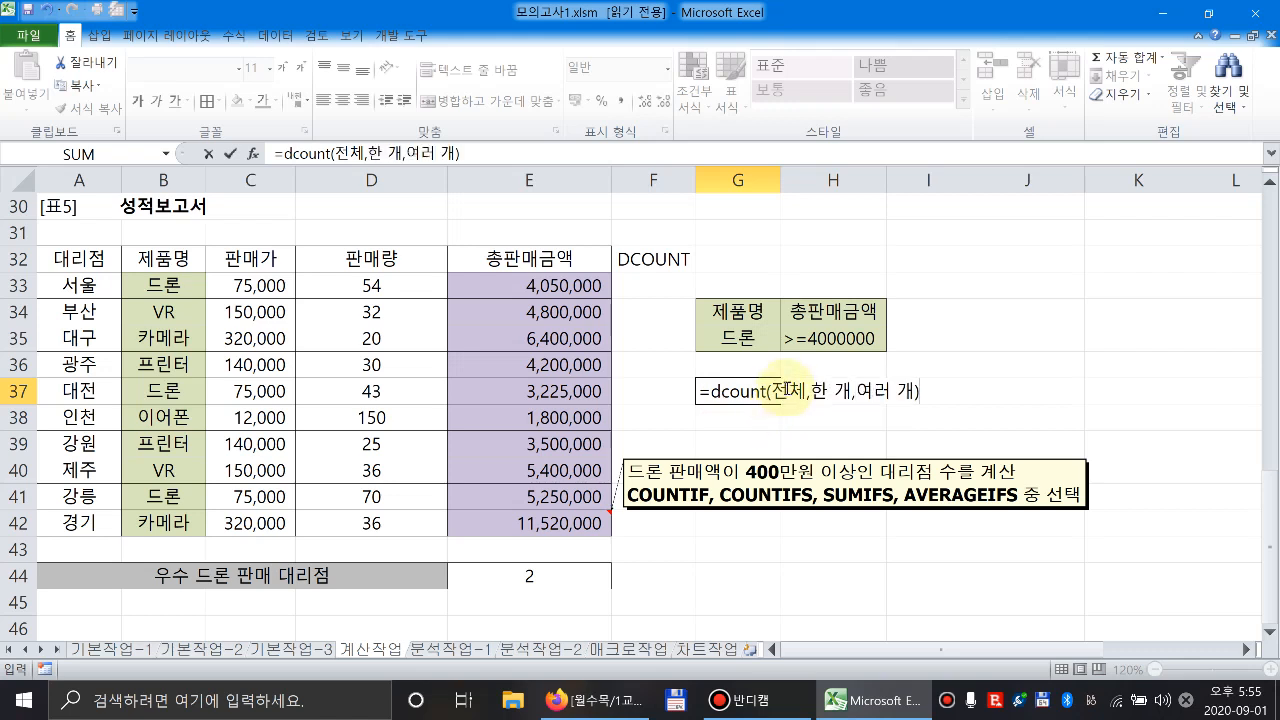
Replace the 전체 placeholder with the database range A32:E42 and select the 한 개 placeholder.
double_click(787, 392)
left_click_drag(97, 259, 540, 524)
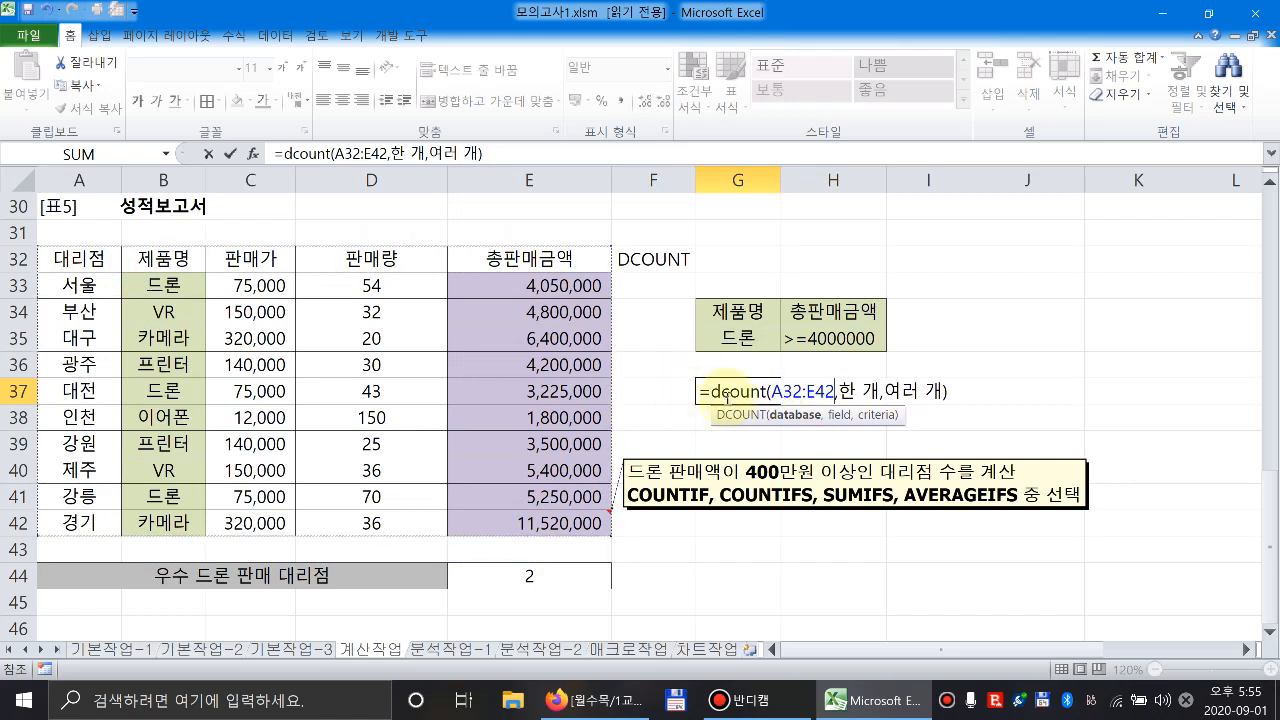
double_click(843, 390)
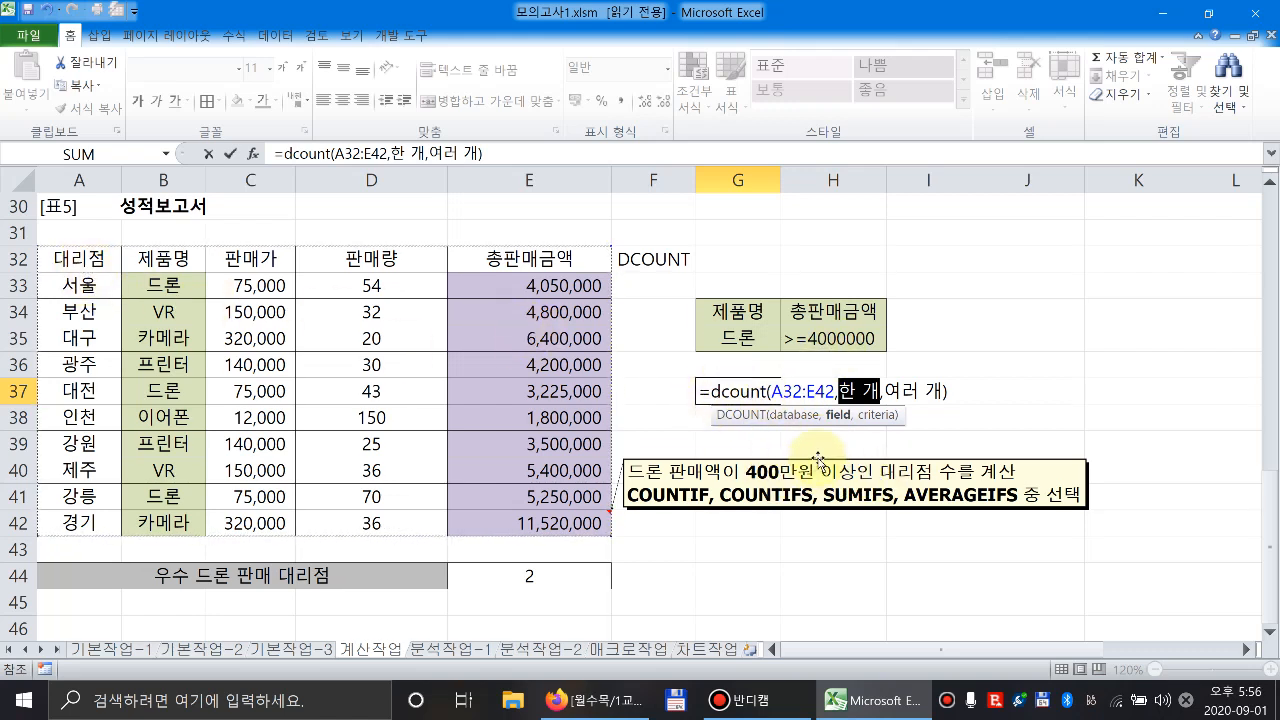
Try the table headers from A32 to E32 in turn as the field argument of the DCOUNT formula.
left_click(85, 262)
left_click(149, 262)
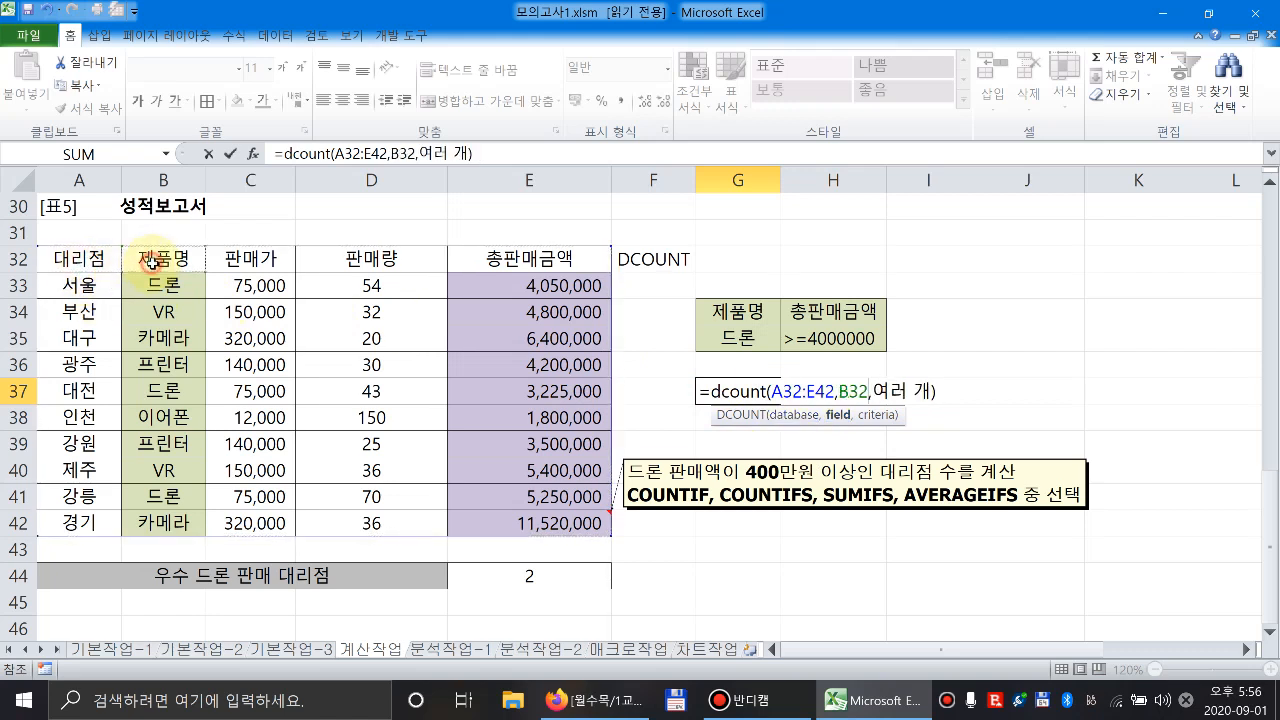
left_click(248, 258)
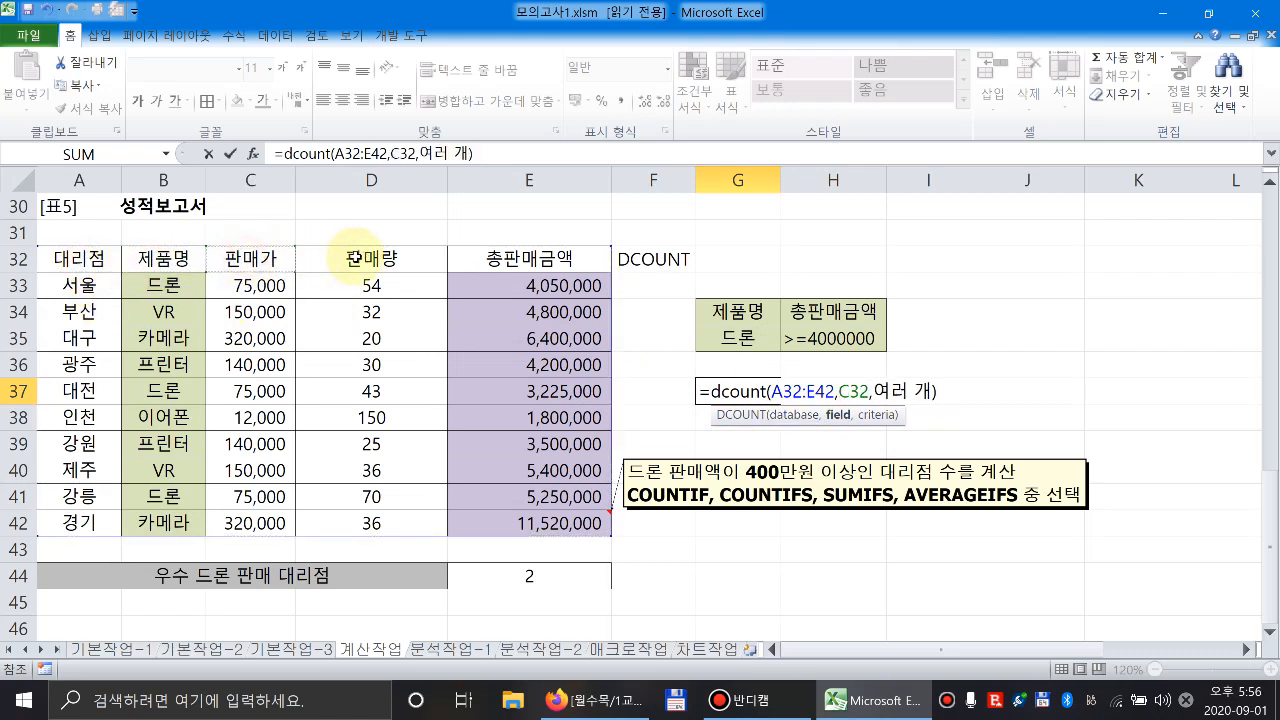
left_click(370, 260)
left_click(497, 259)
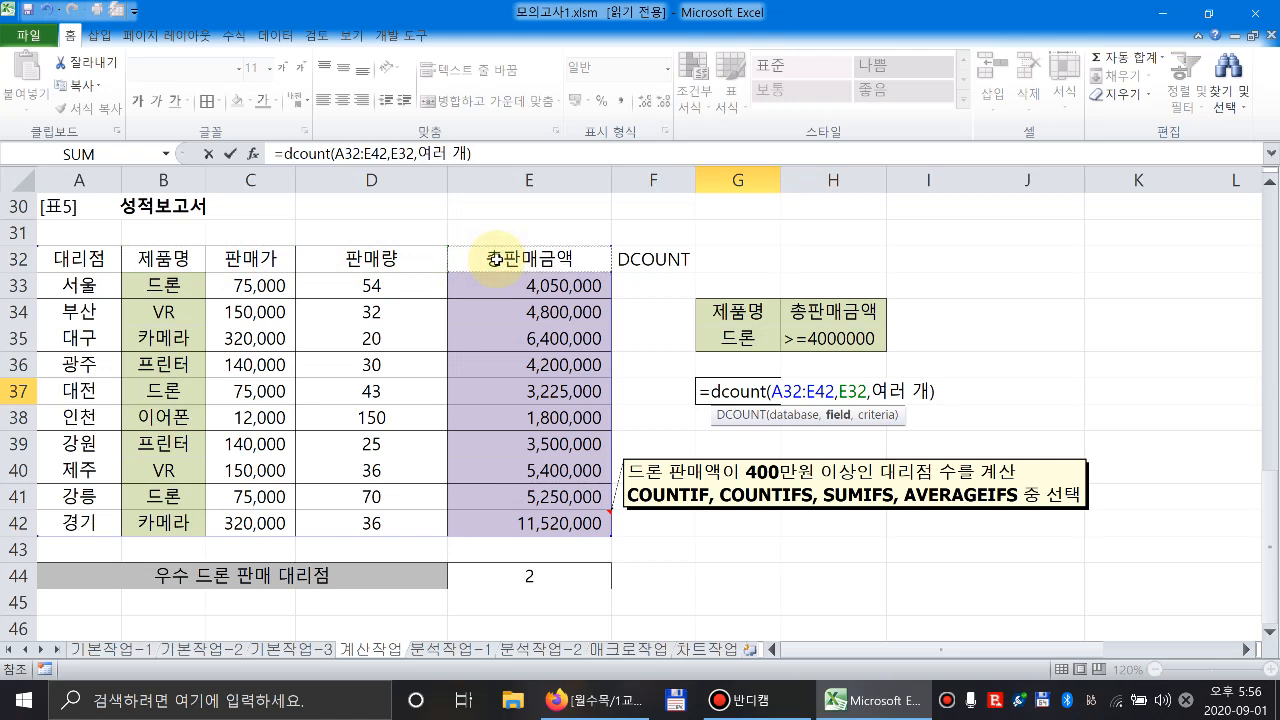
left_click(84, 260)
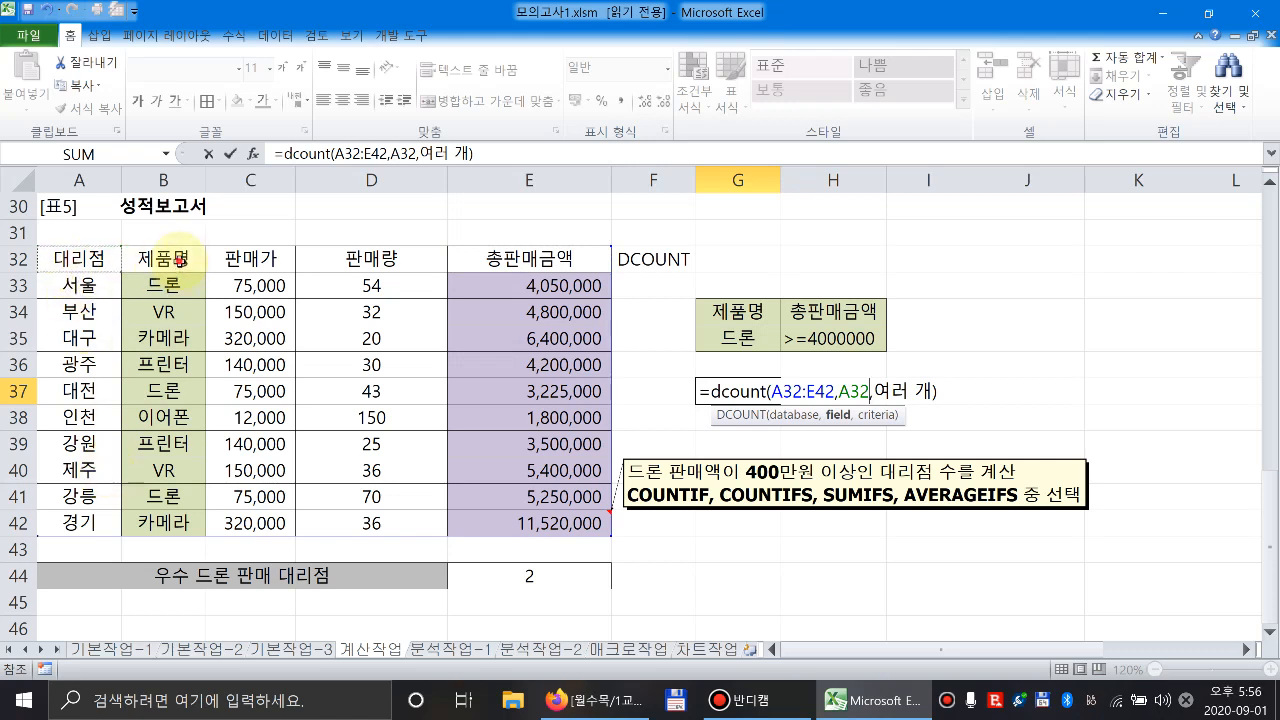
left_click(163, 259)
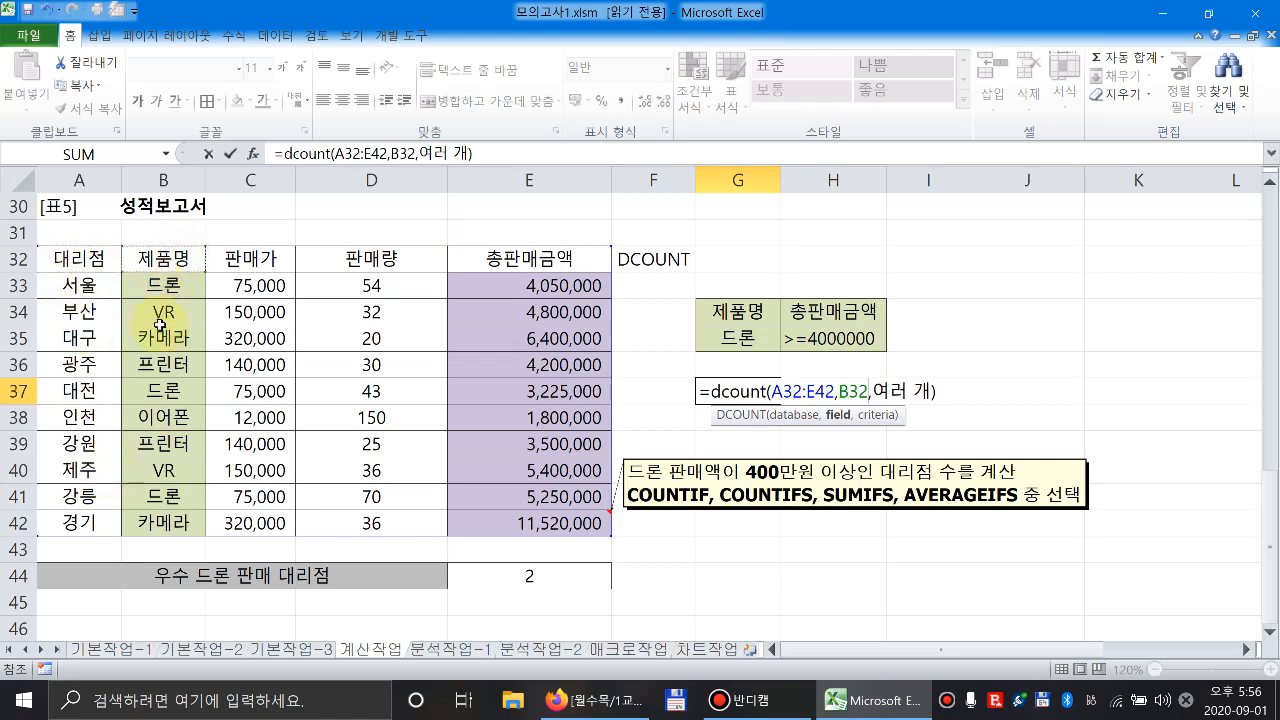
left_click(250, 259)
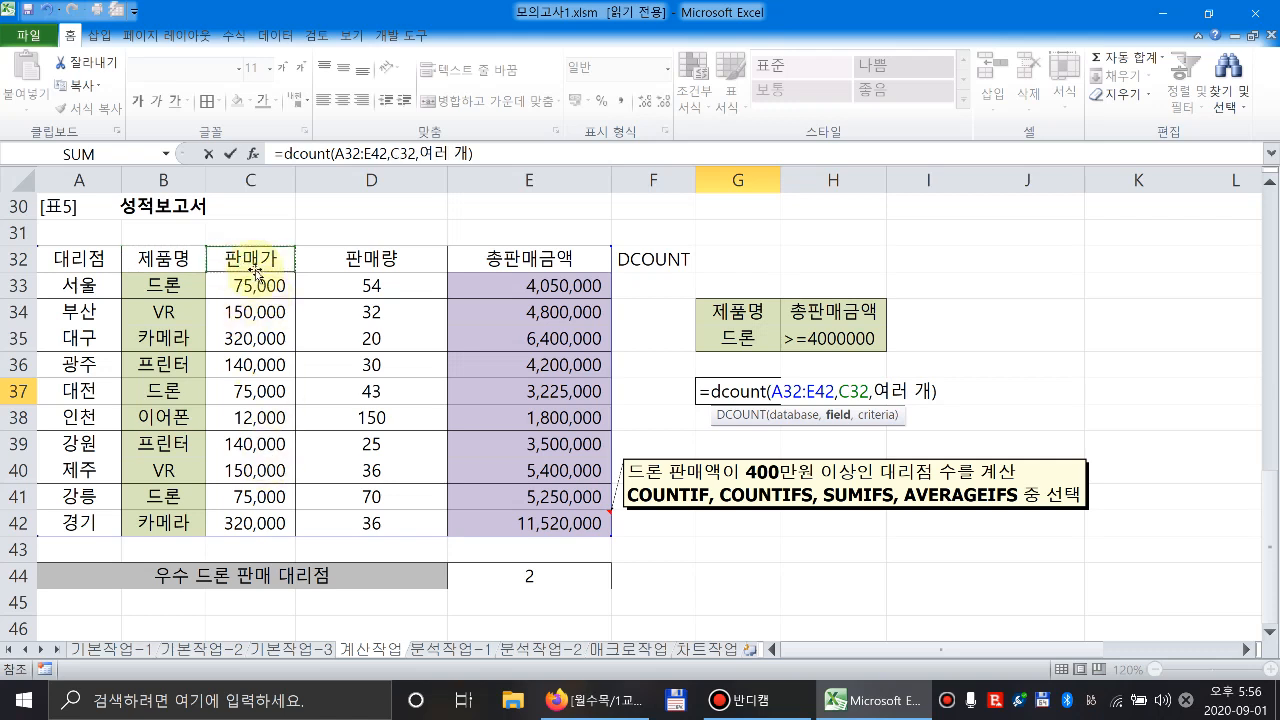
left_click(383, 257)
left_click(518, 260)
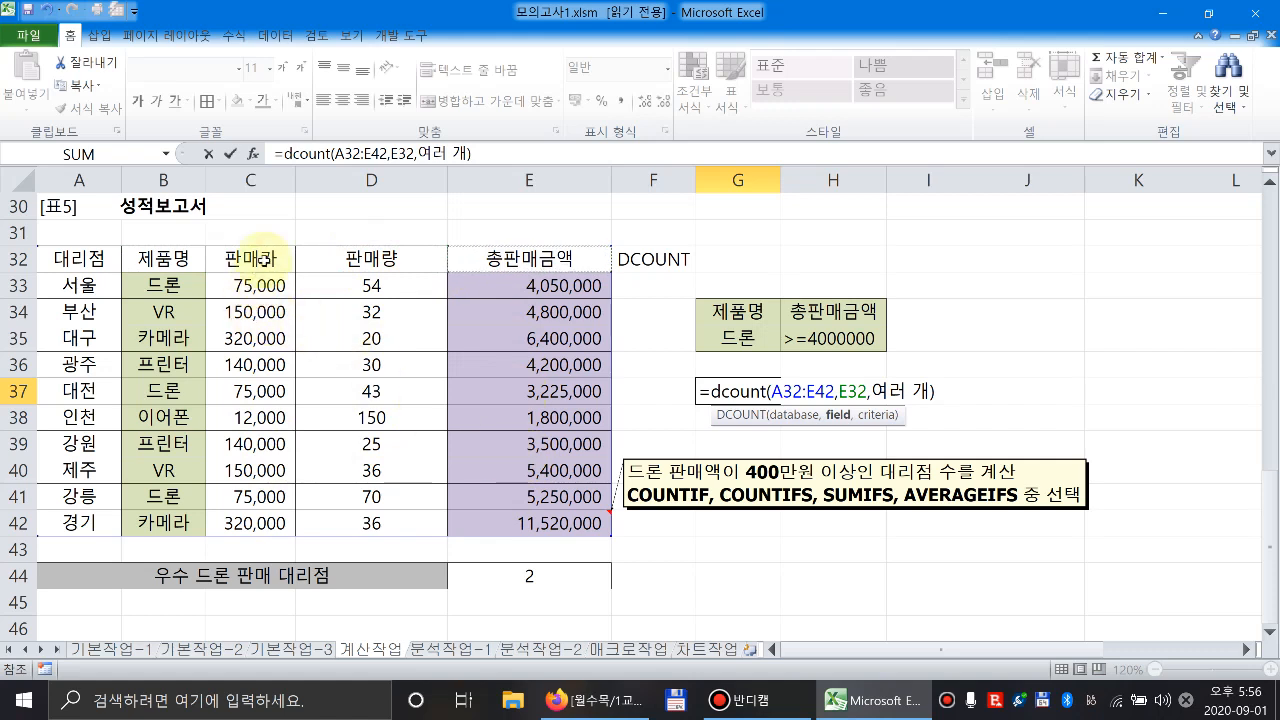
left_click(262, 259)
left_click(350, 259)
left_click(469, 258)
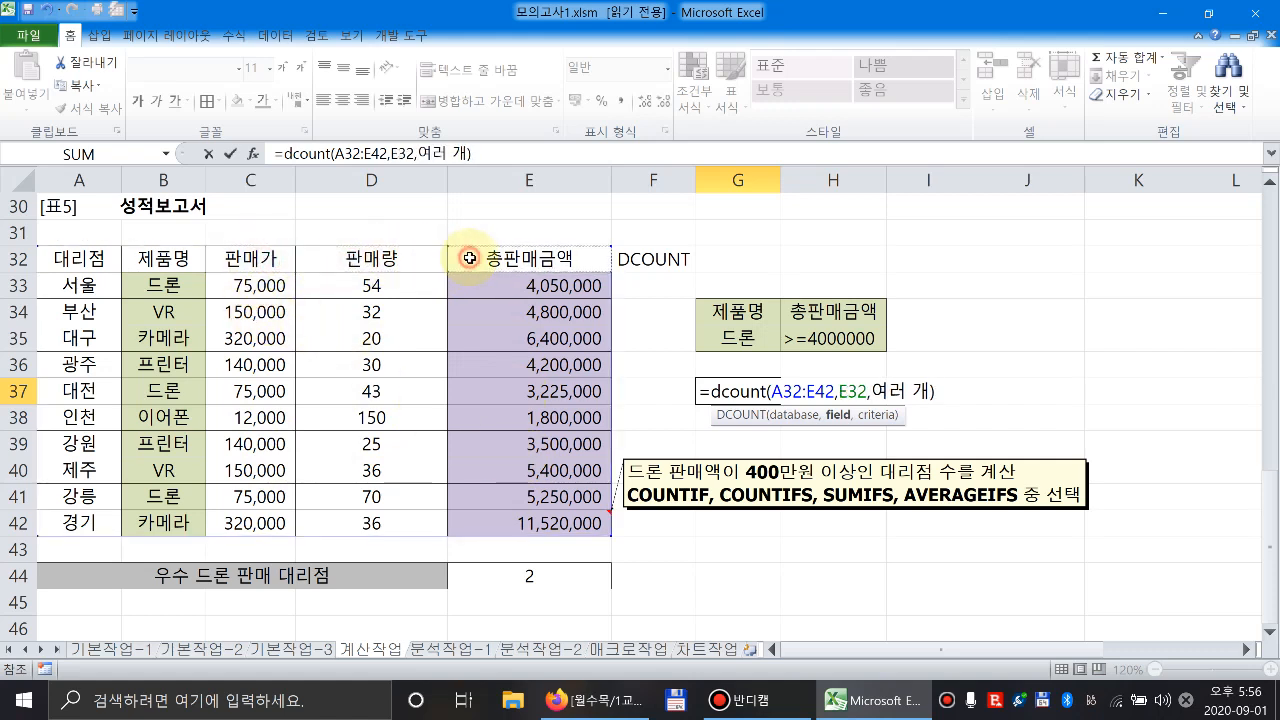
Set the DCOUNT field to C32, replace the 여러 개 placeholder with G34:H35, and confirm the formula.
left_click(278, 258)
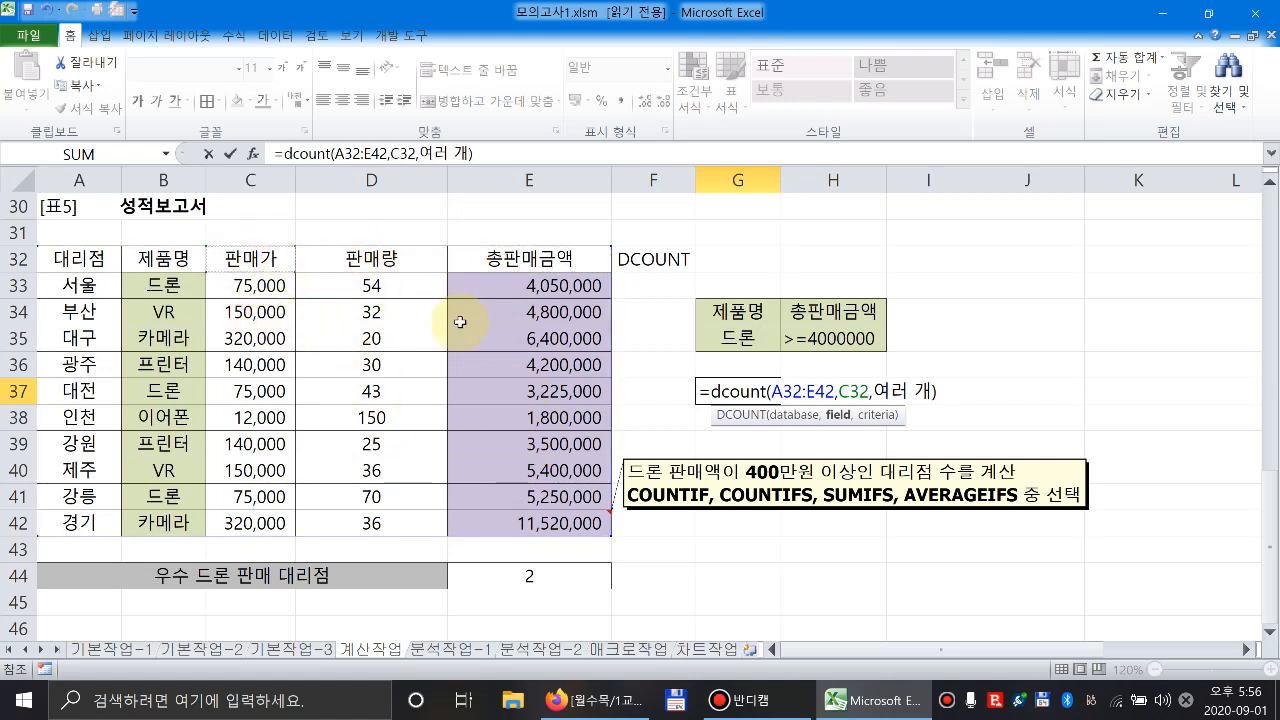
left_click(862, 414)
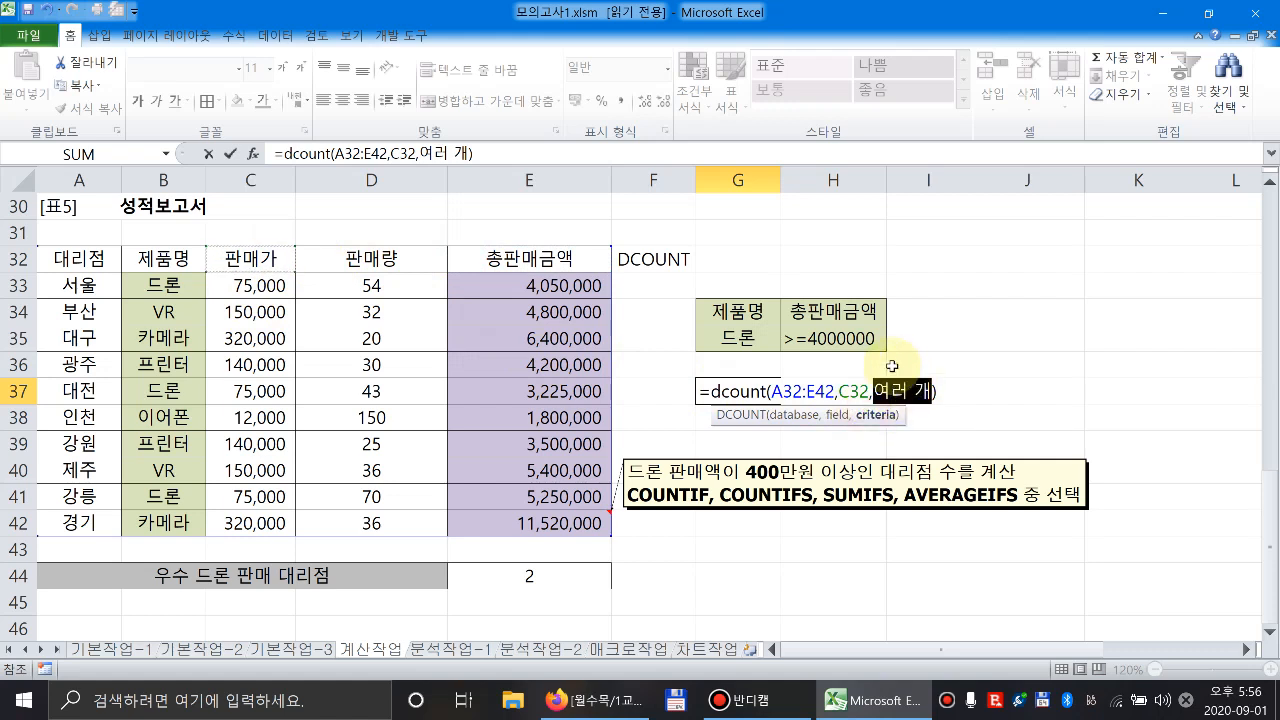
left_click_drag(762, 312, 843, 340)
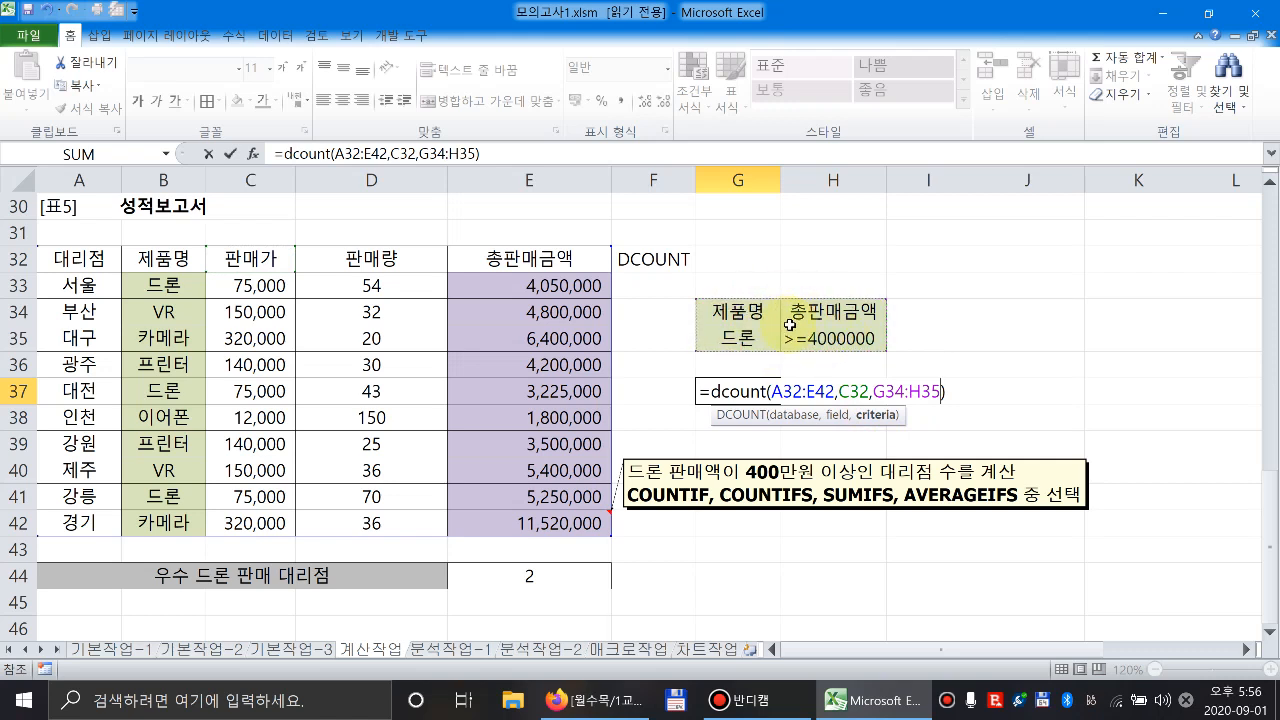
key("Return")
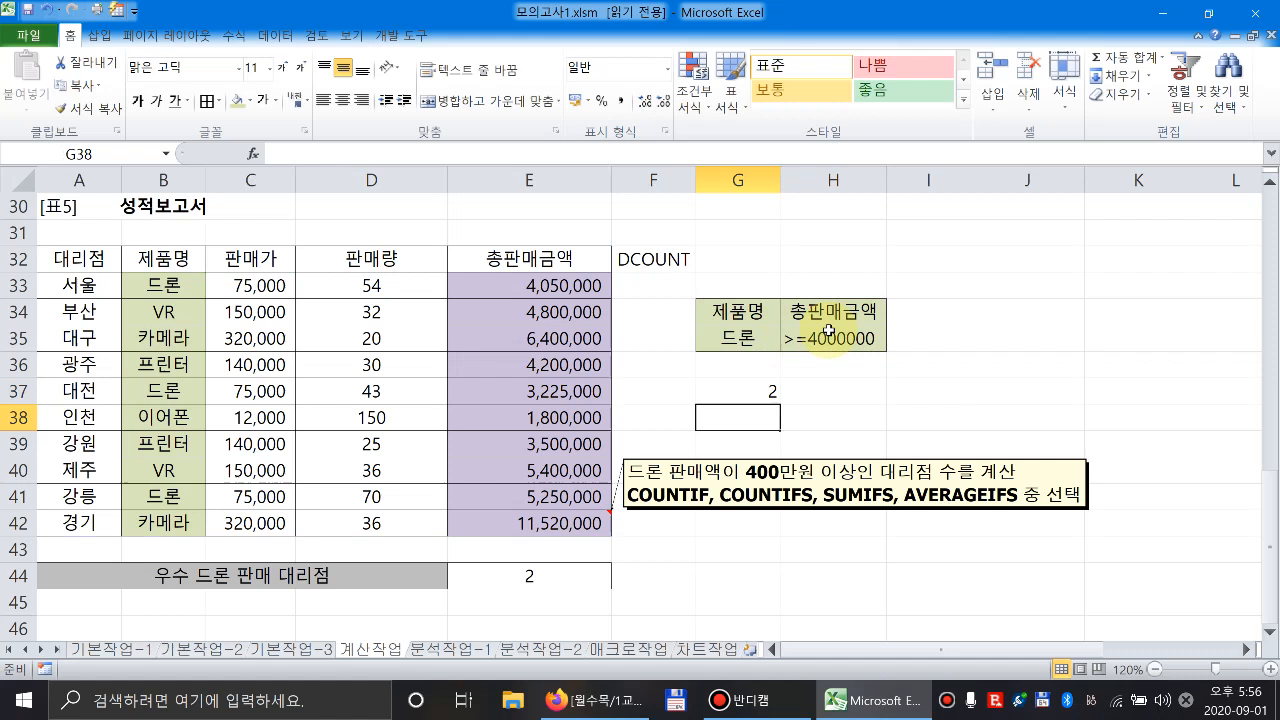
Compare the DCOUNT formula in G37 with the COUNTIFS result in E44.
left_click(578, 577)
left_click(765, 394)
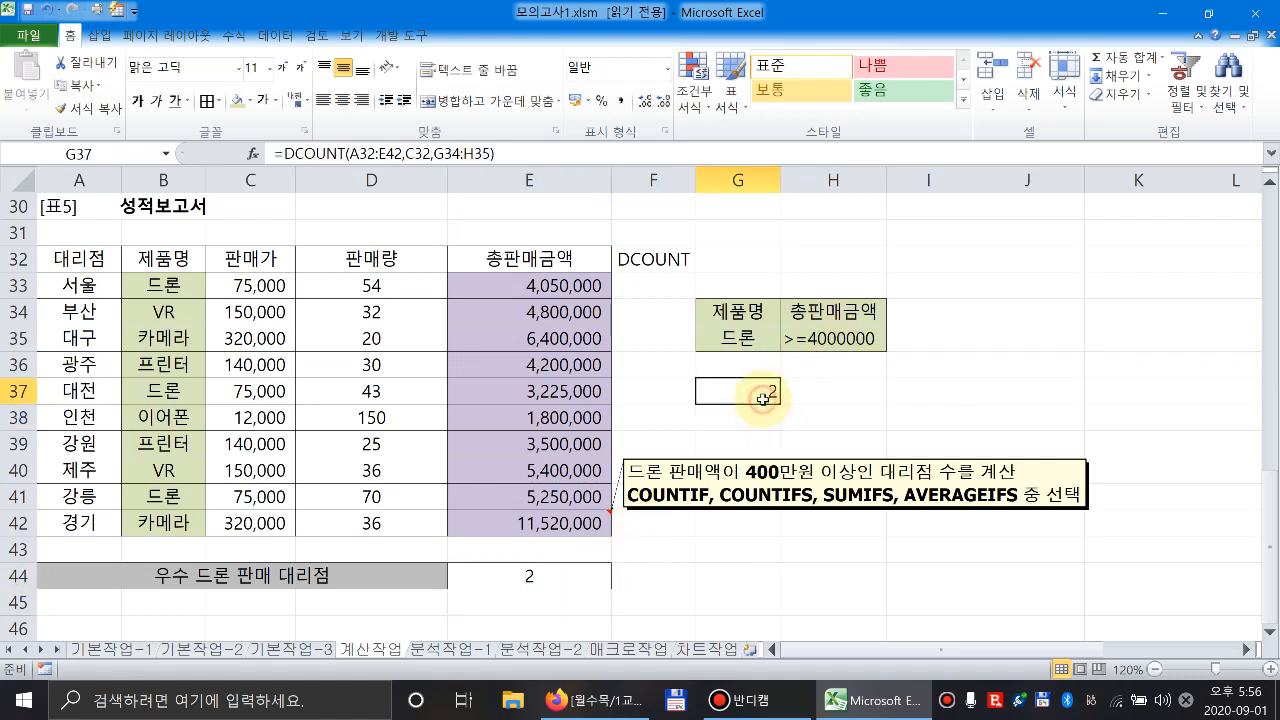
left_click(829, 398)
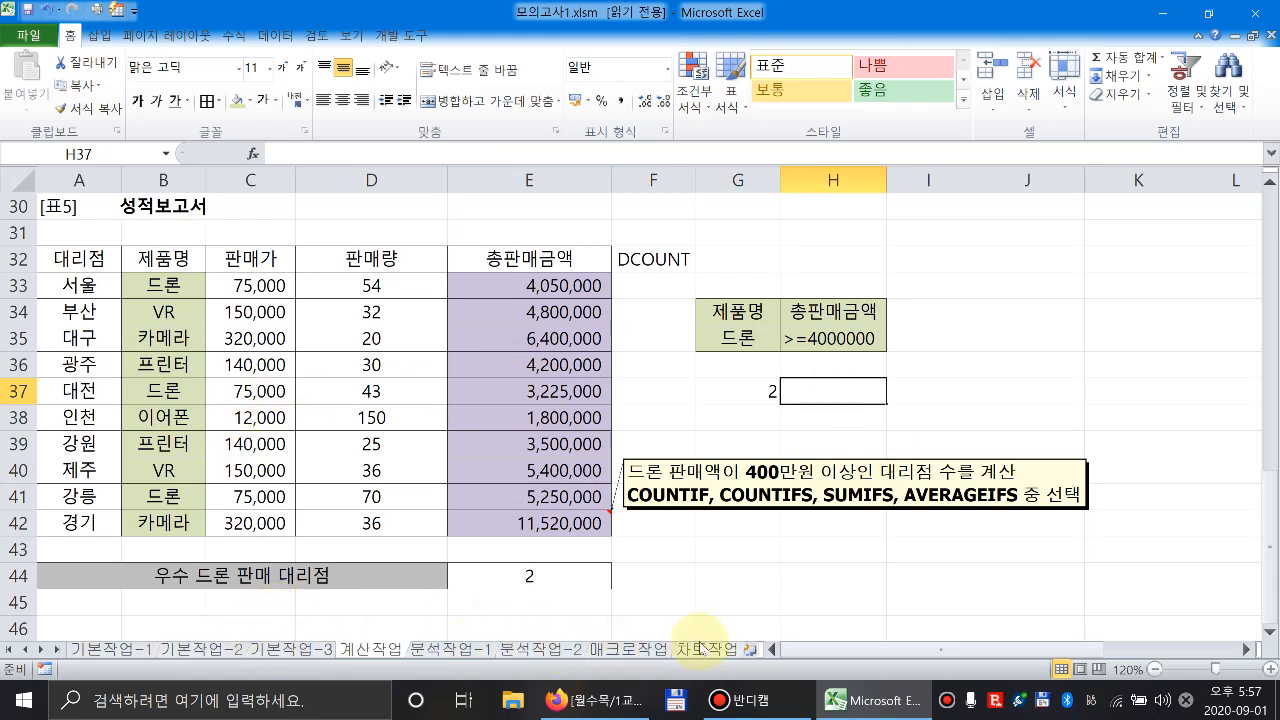
left_click(775, 418)
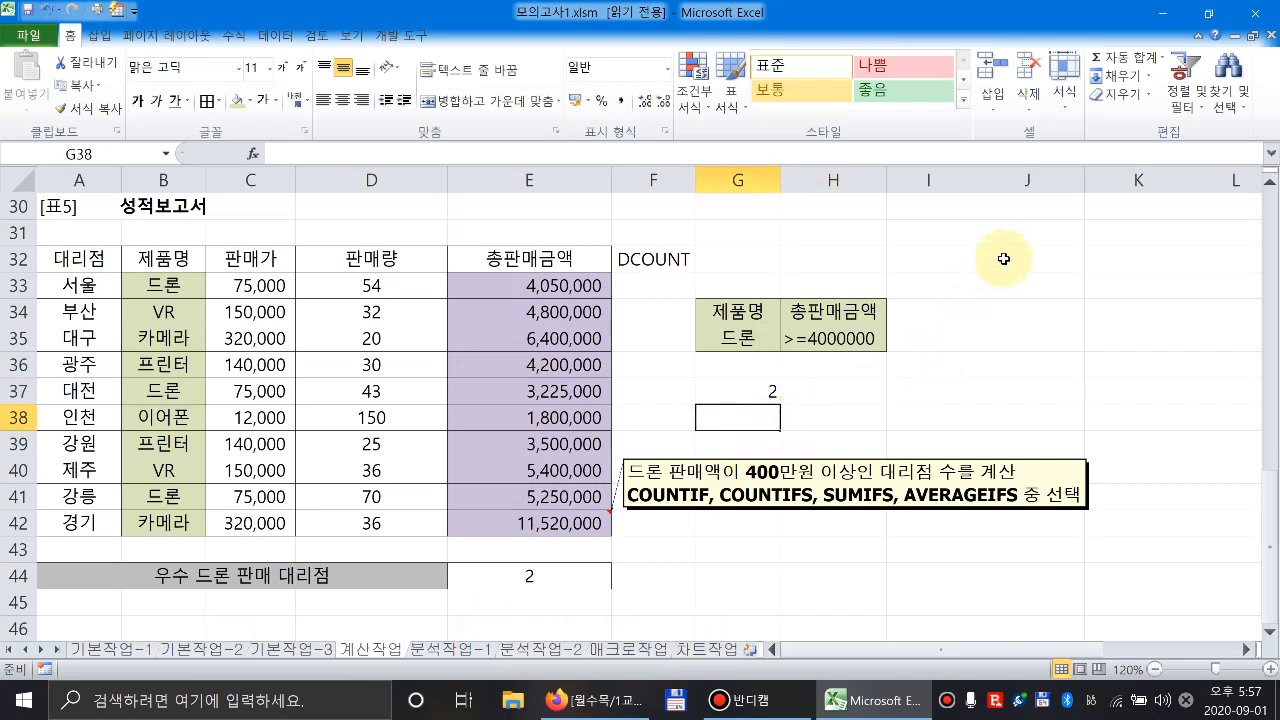
left_click(1003, 259)
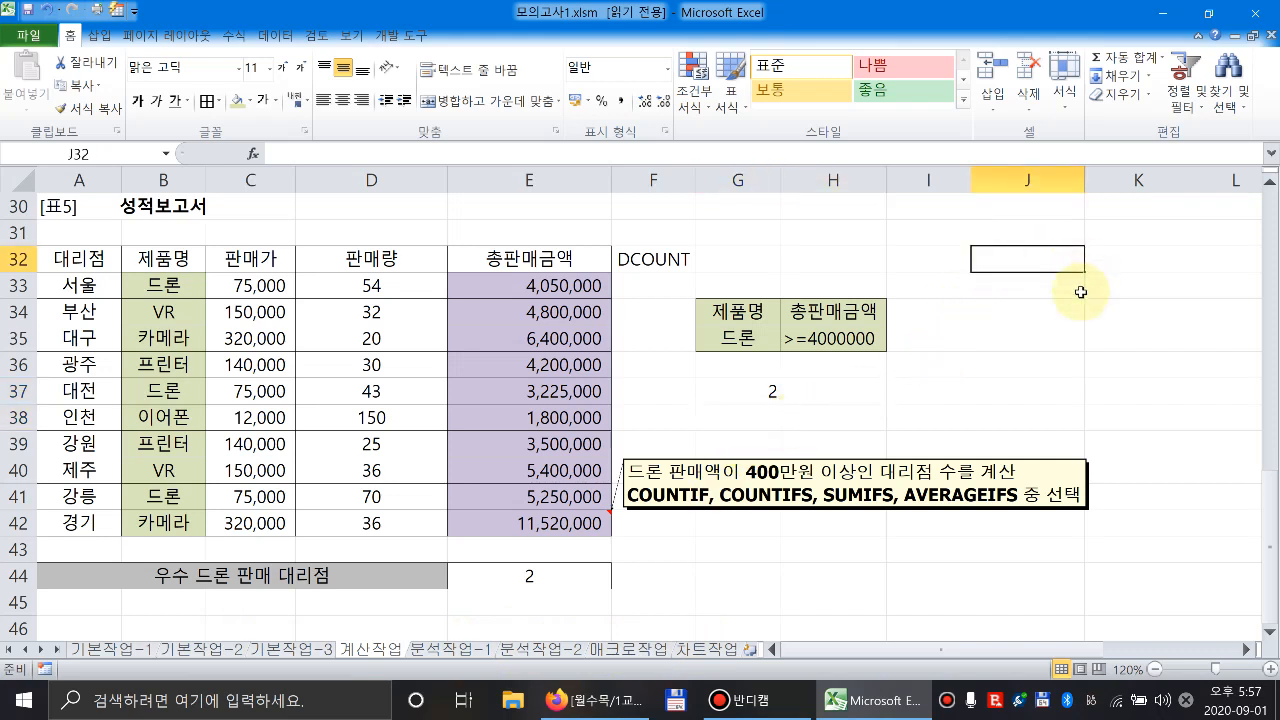
Enter 100, 5, 5 and 40 down cells J32 to J35.
type("100")
key("Return")
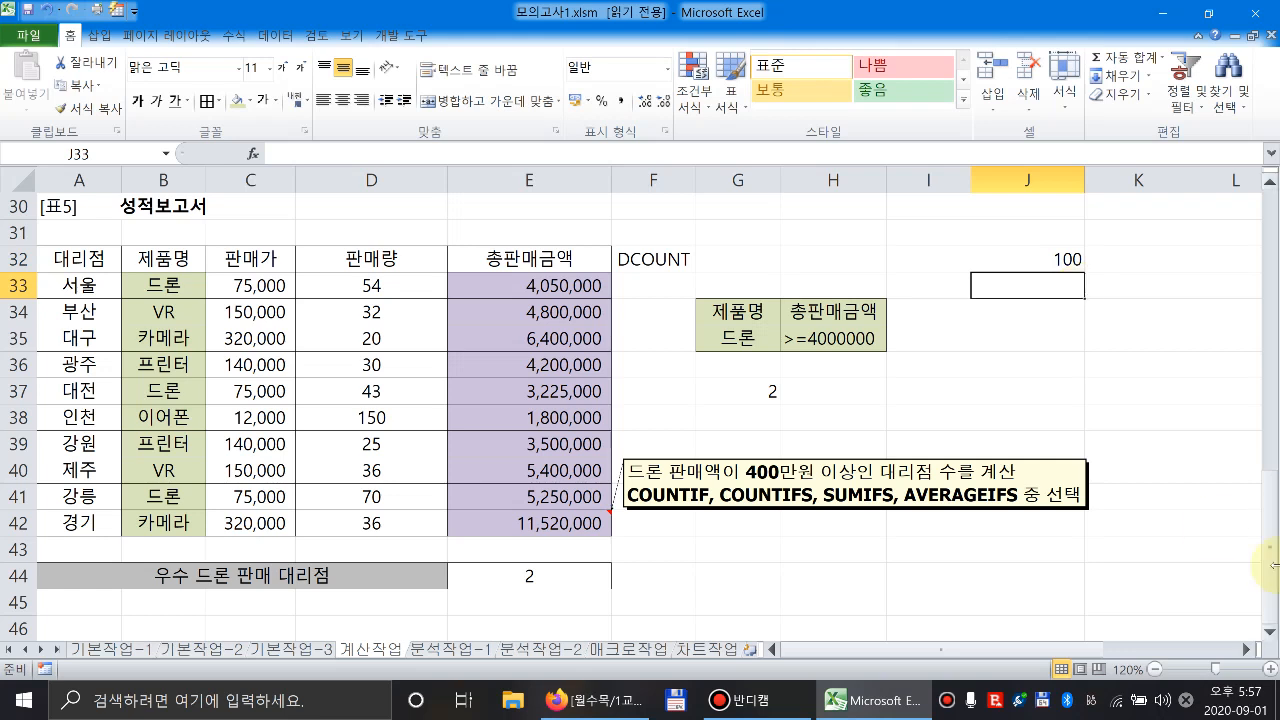
type("5")
key("Return")
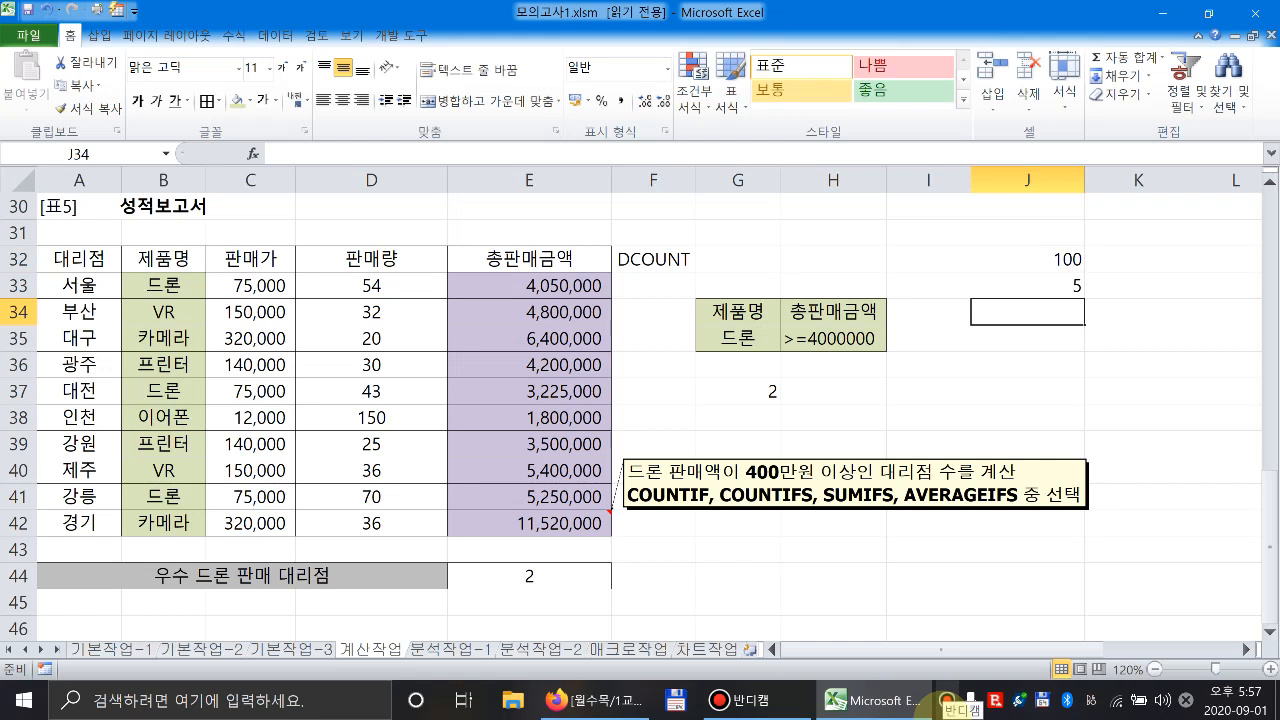
type("5")
key("Return")
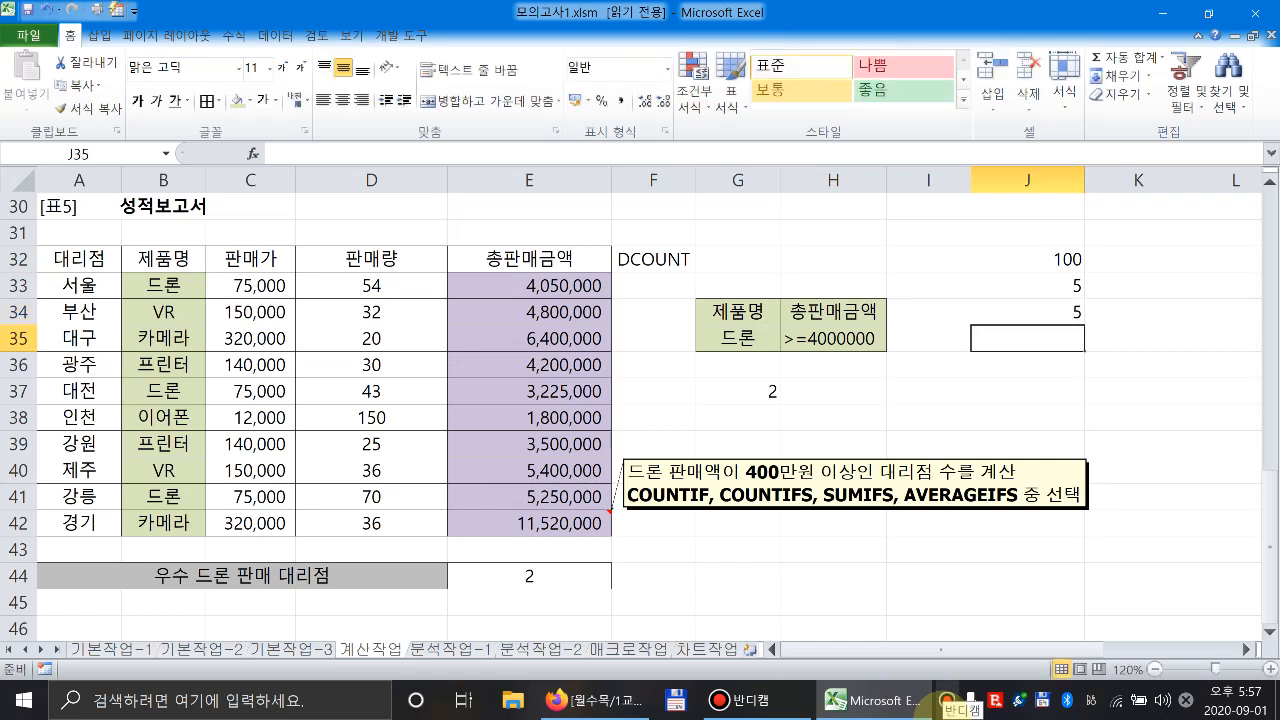
type("40")
key("Return")
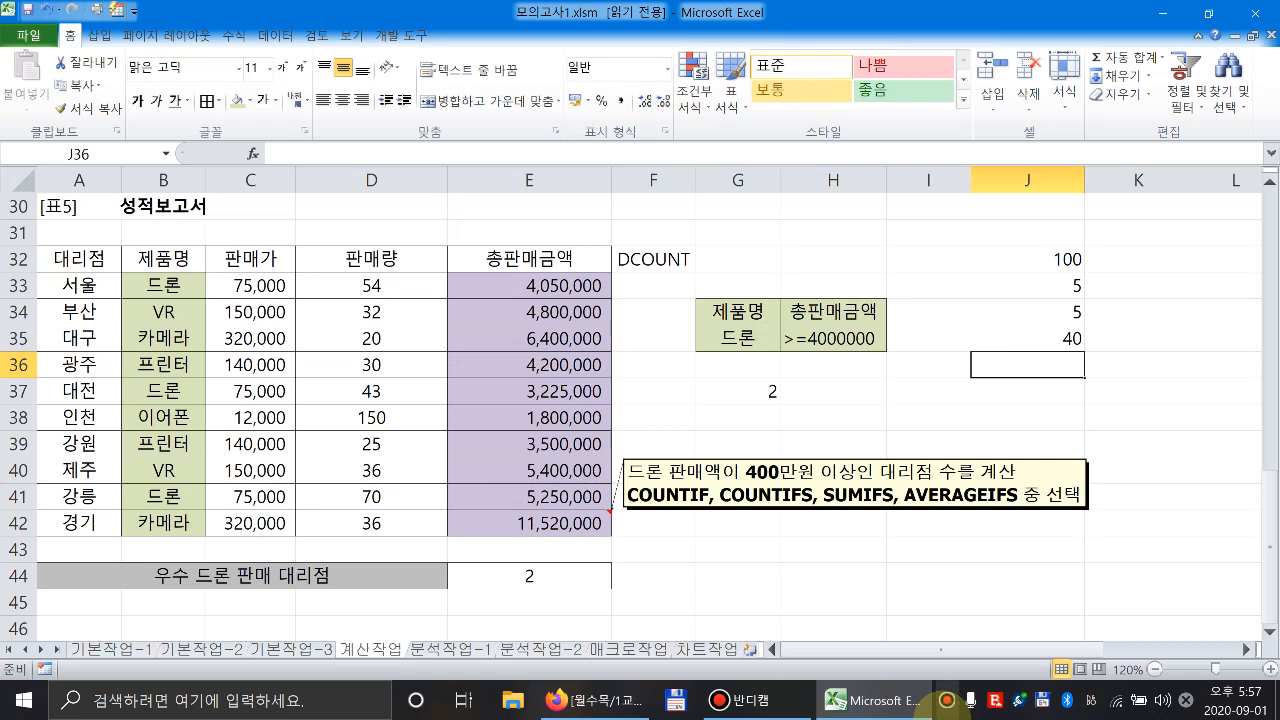
Continue the score list with 10, 10, 5, 5 and 10 in cells J36 to J40.
type("10")
key("Return")
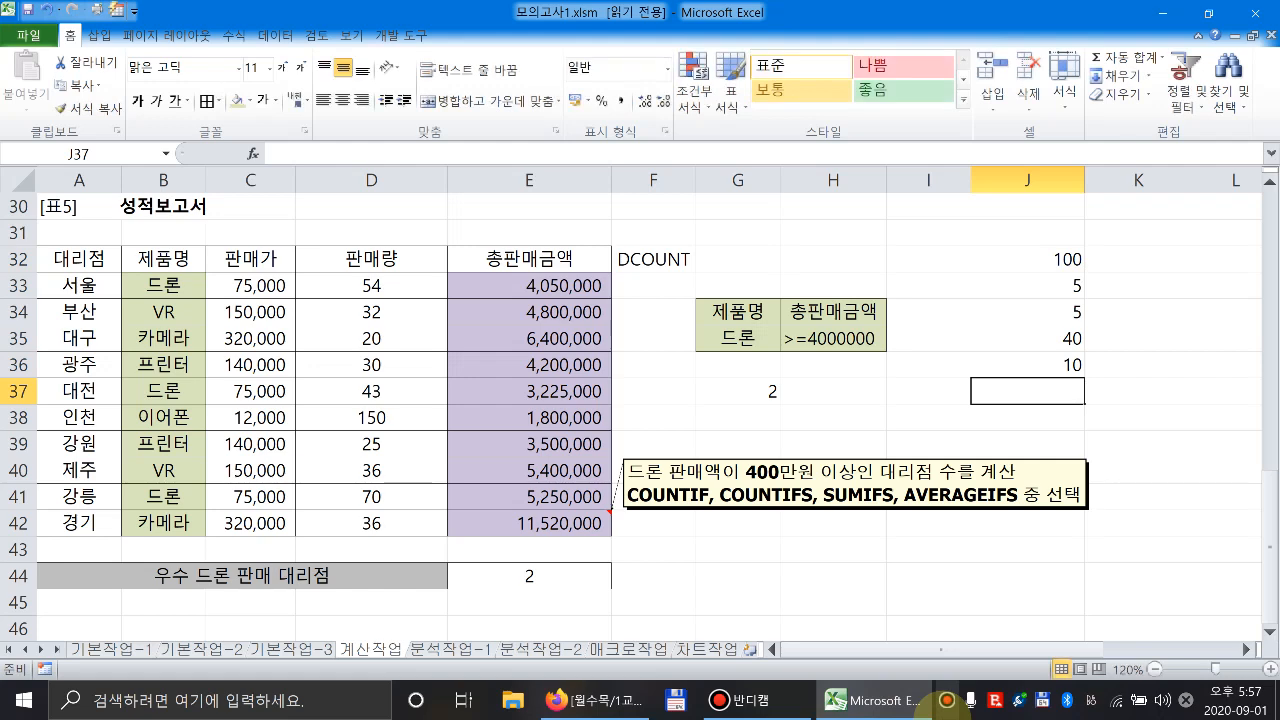
type("10")
key("Return")
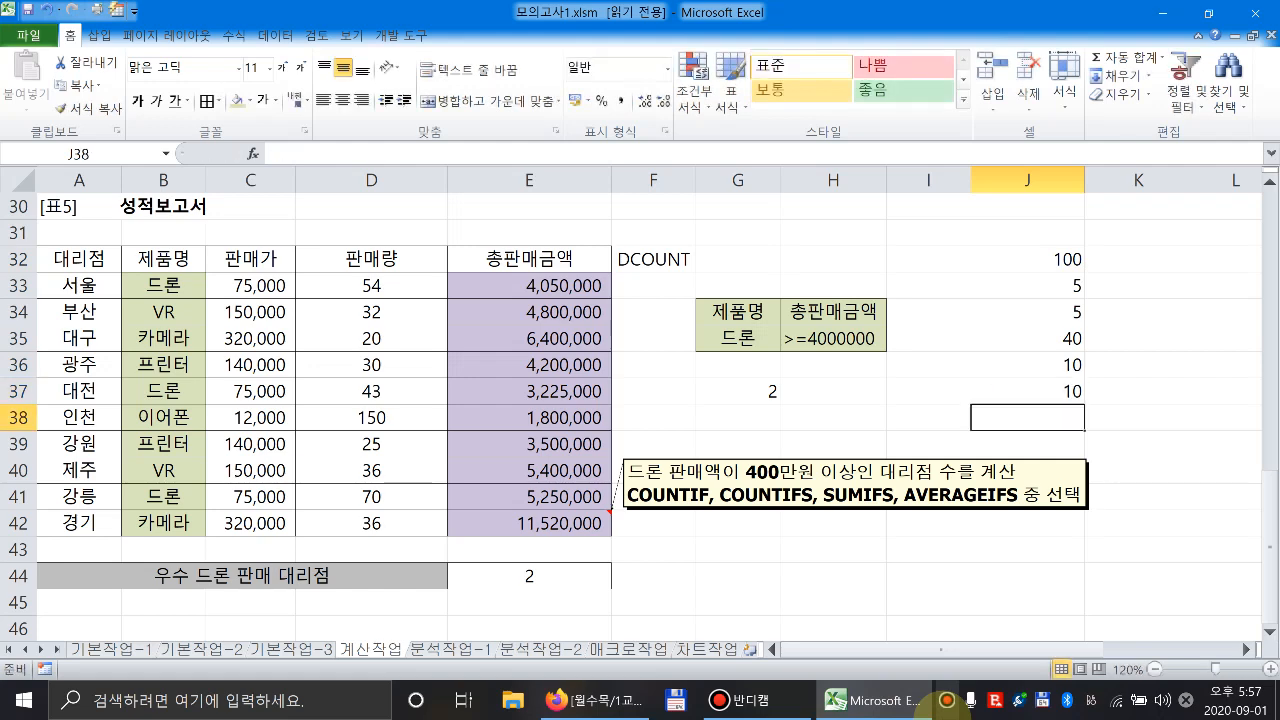
type("5")
key("Return")
type("5")
key("Return")
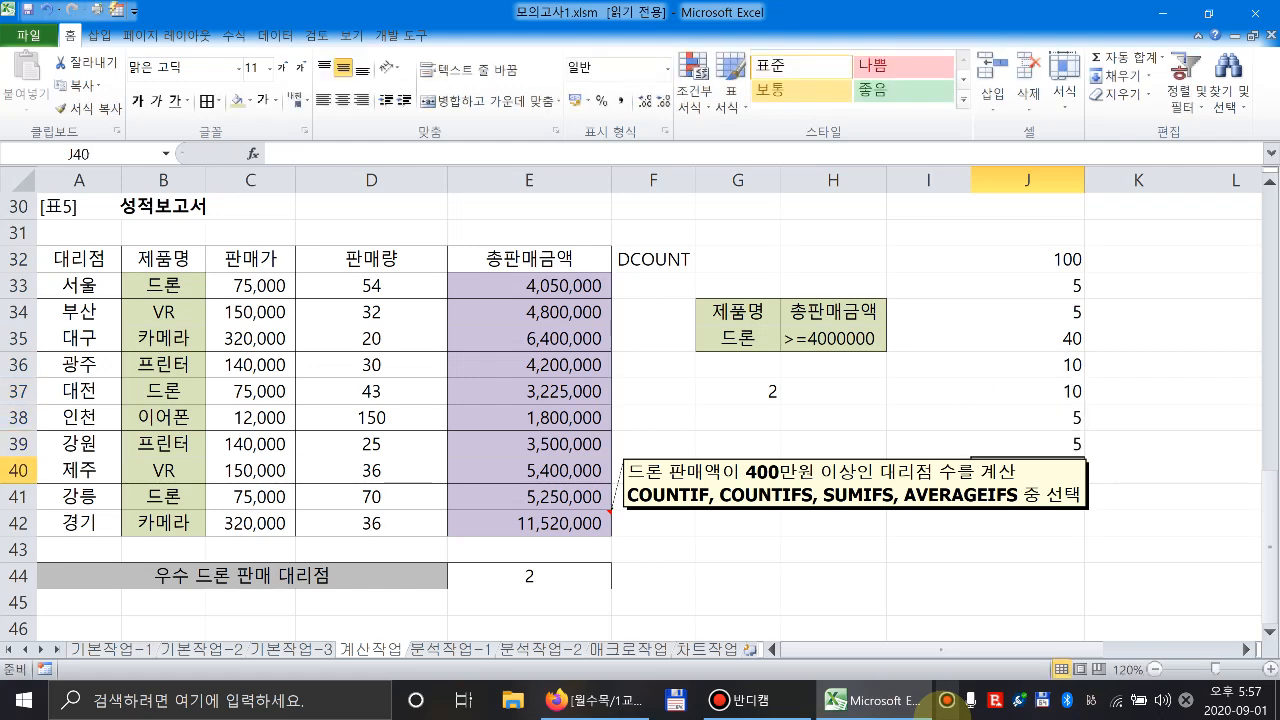
type("10")
key("Return")
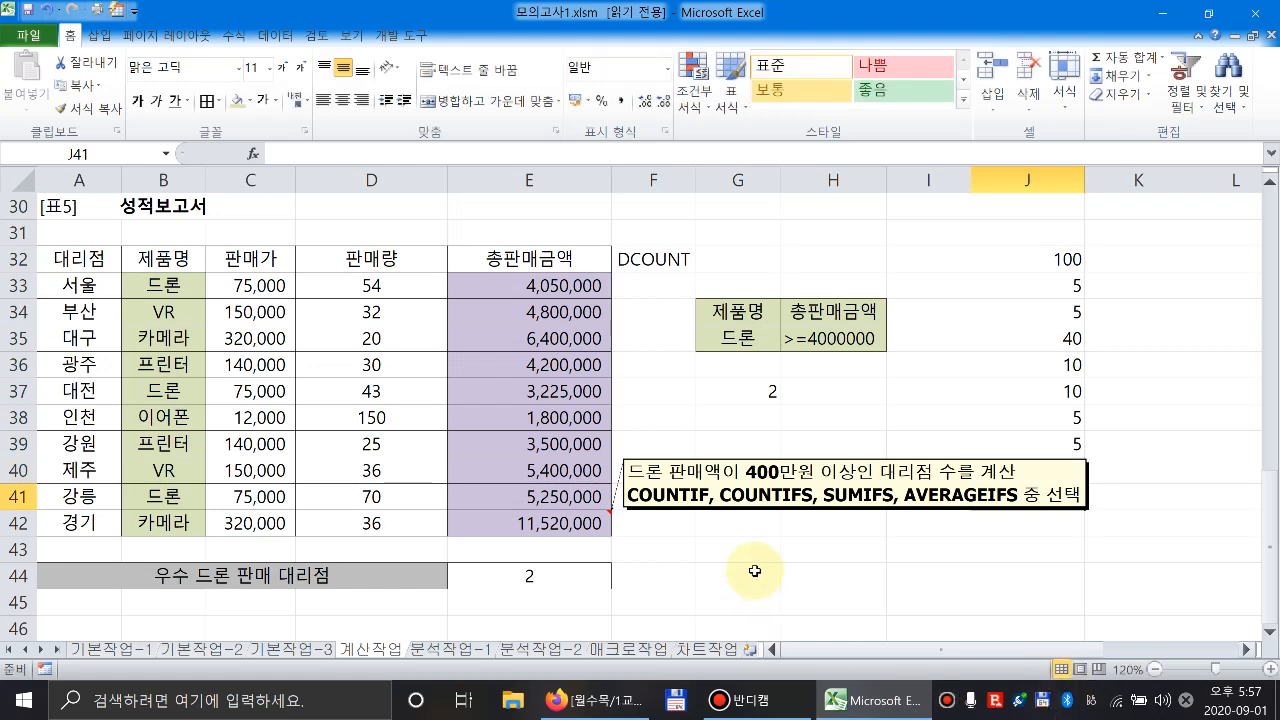
Move the E42 comment away from column J and total the scores in J41 with =SUM(J33:J40).
left_click_drag(752, 512, 270, 464)
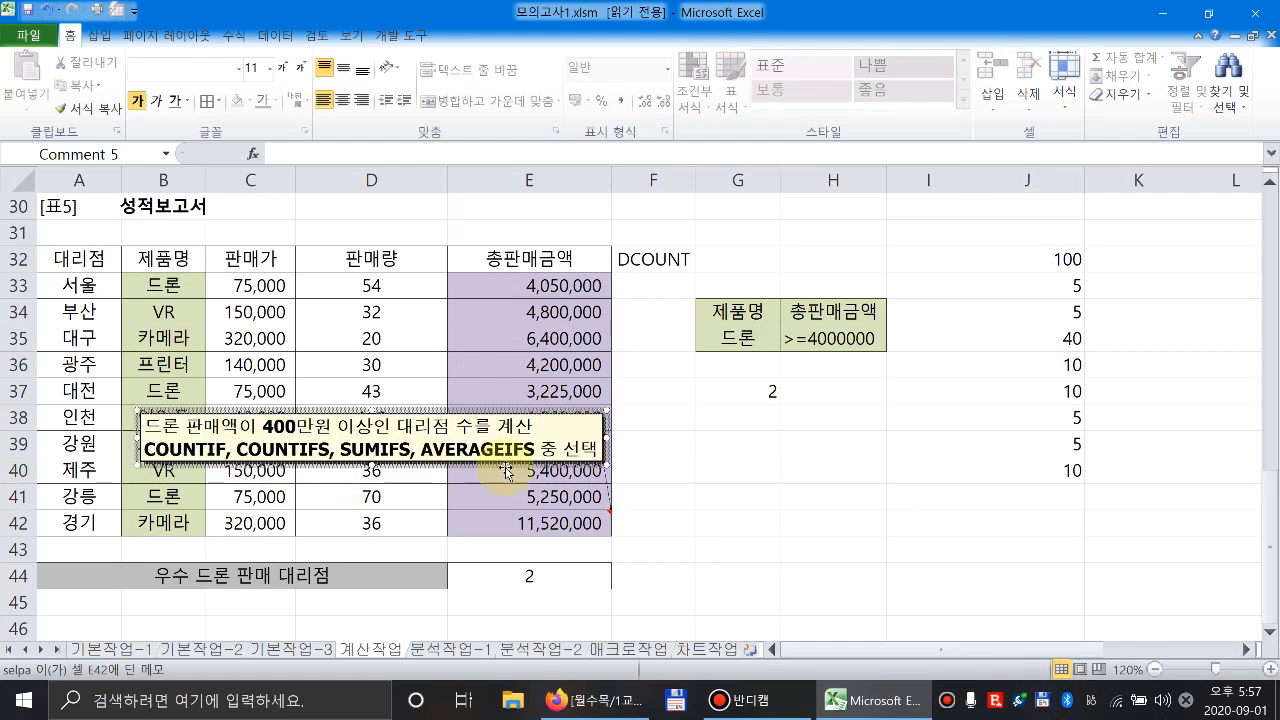
left_click(1041, 505)
type("=")
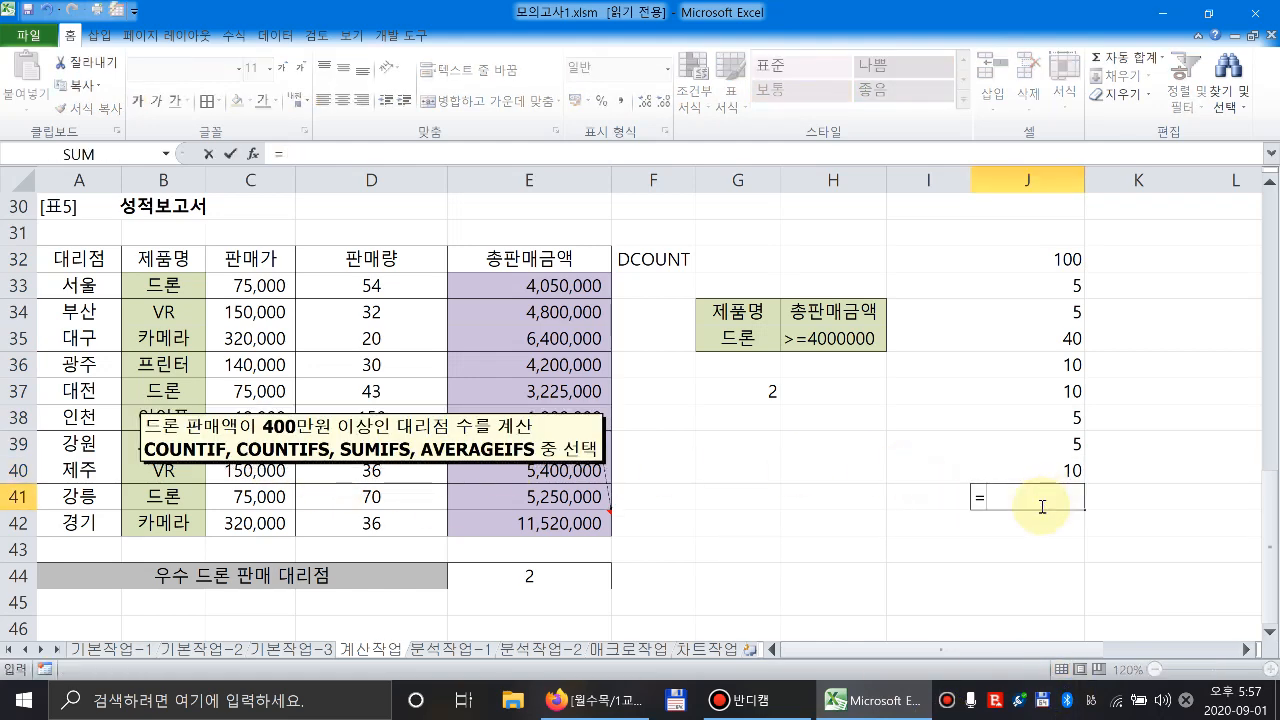
type("sum(")
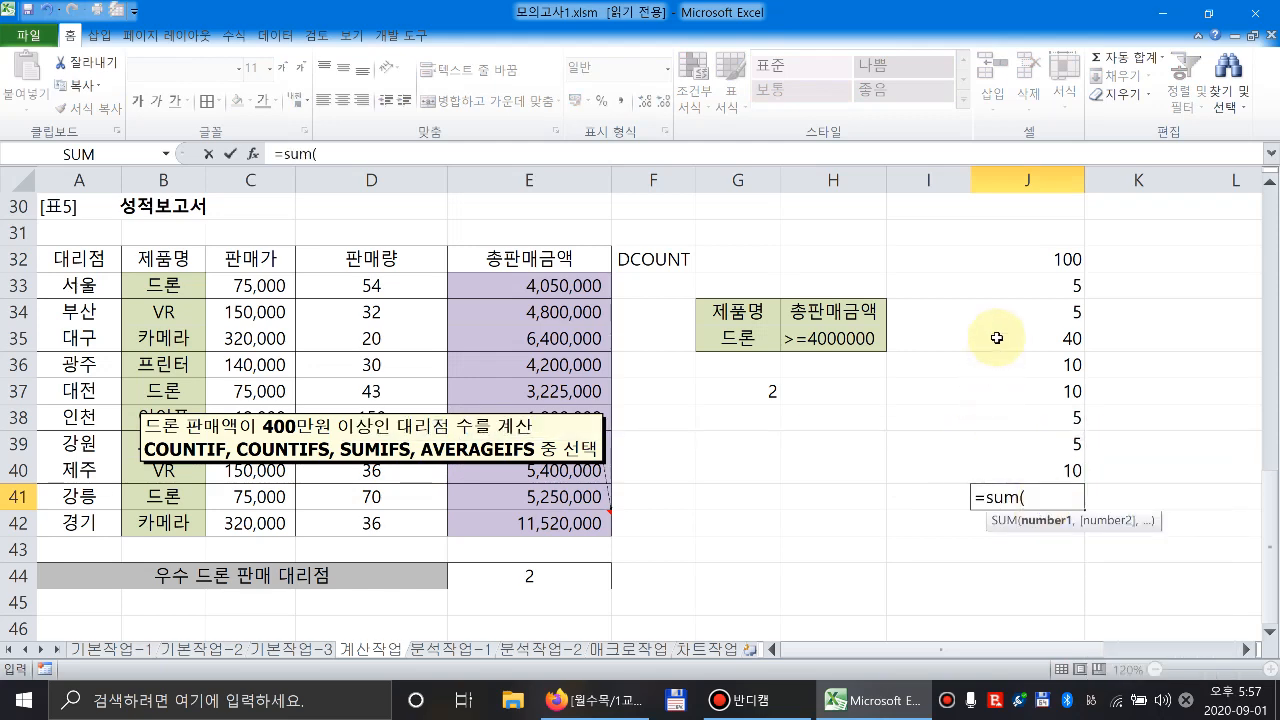
left_click(1028, 286)
left_click_drag(1028, 286, 1046, 465)
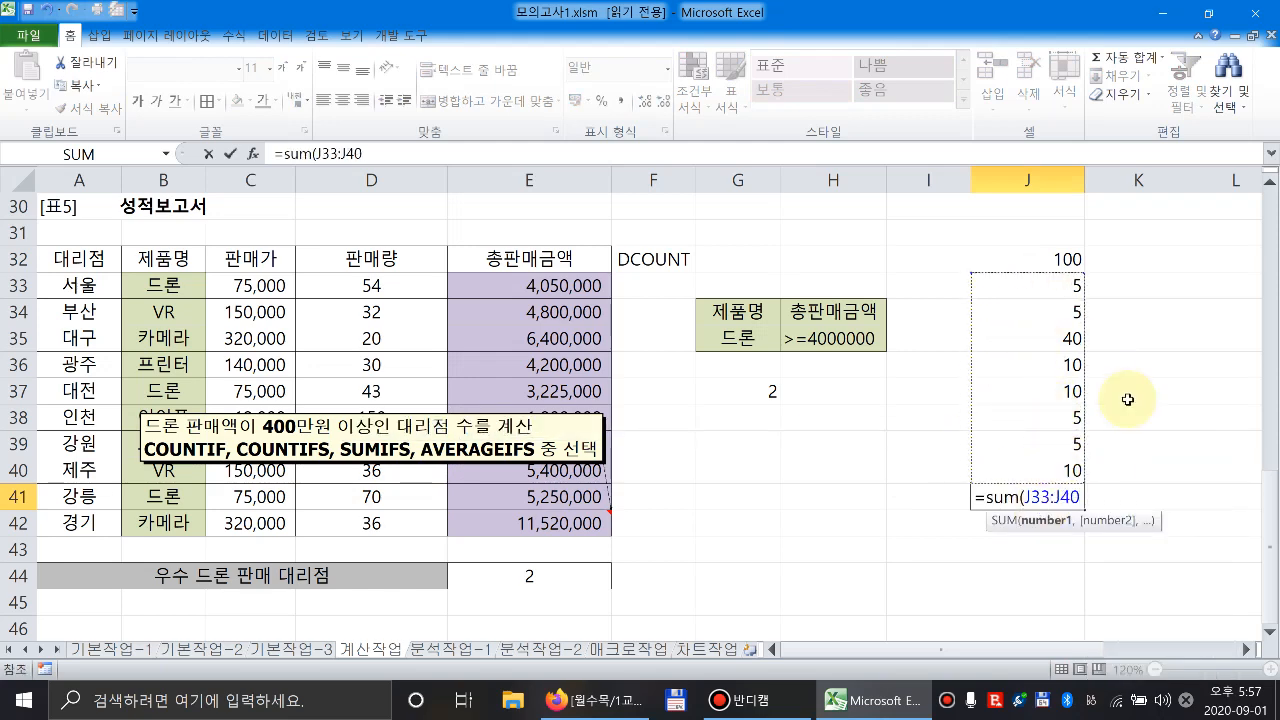
type(")")
key("Return")
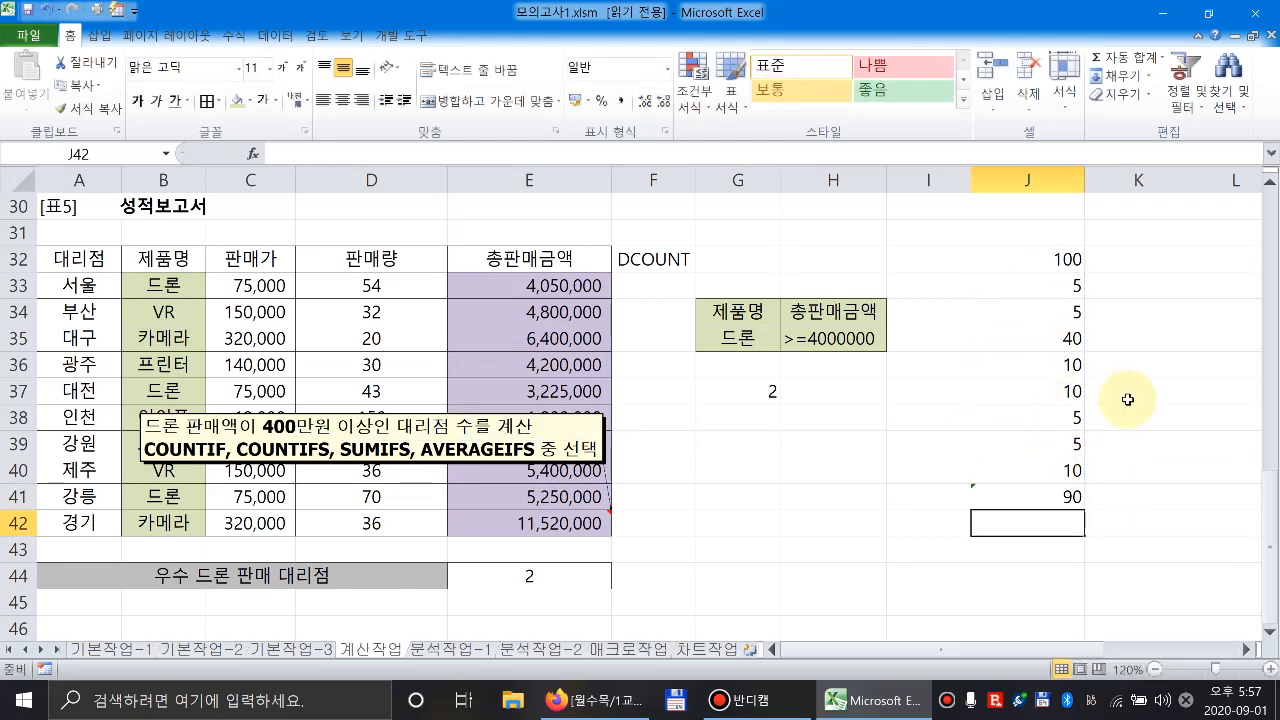
Check the SUM range in J41, look through the 기본작업 sheets and return to 계산작업.
double_click(1050, 492)
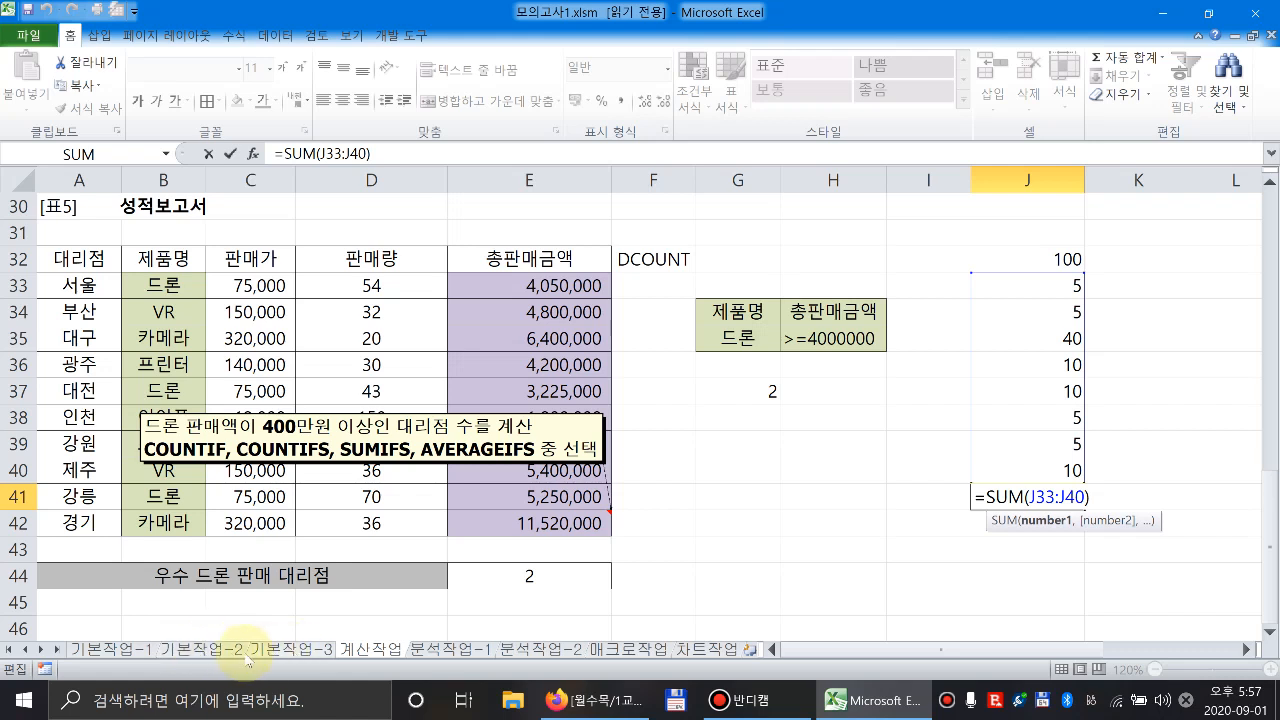
key("Return")
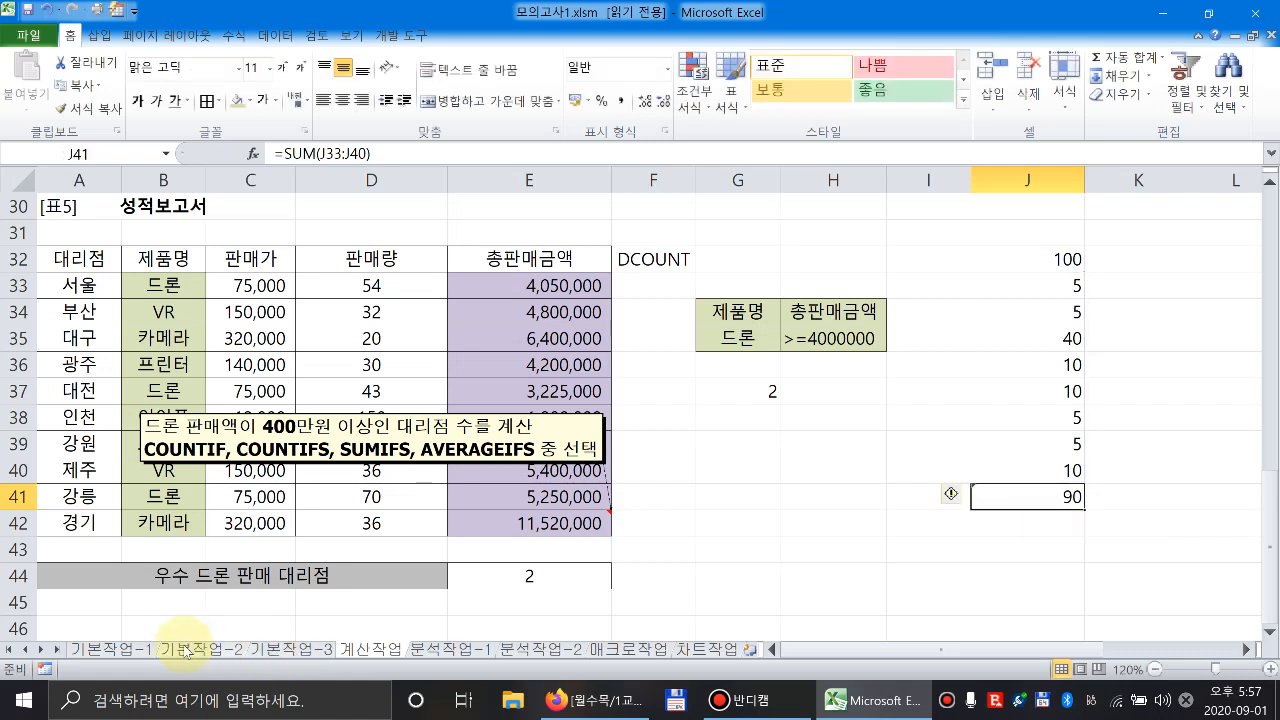
left_click(125, 646)
left_click(200, 650)
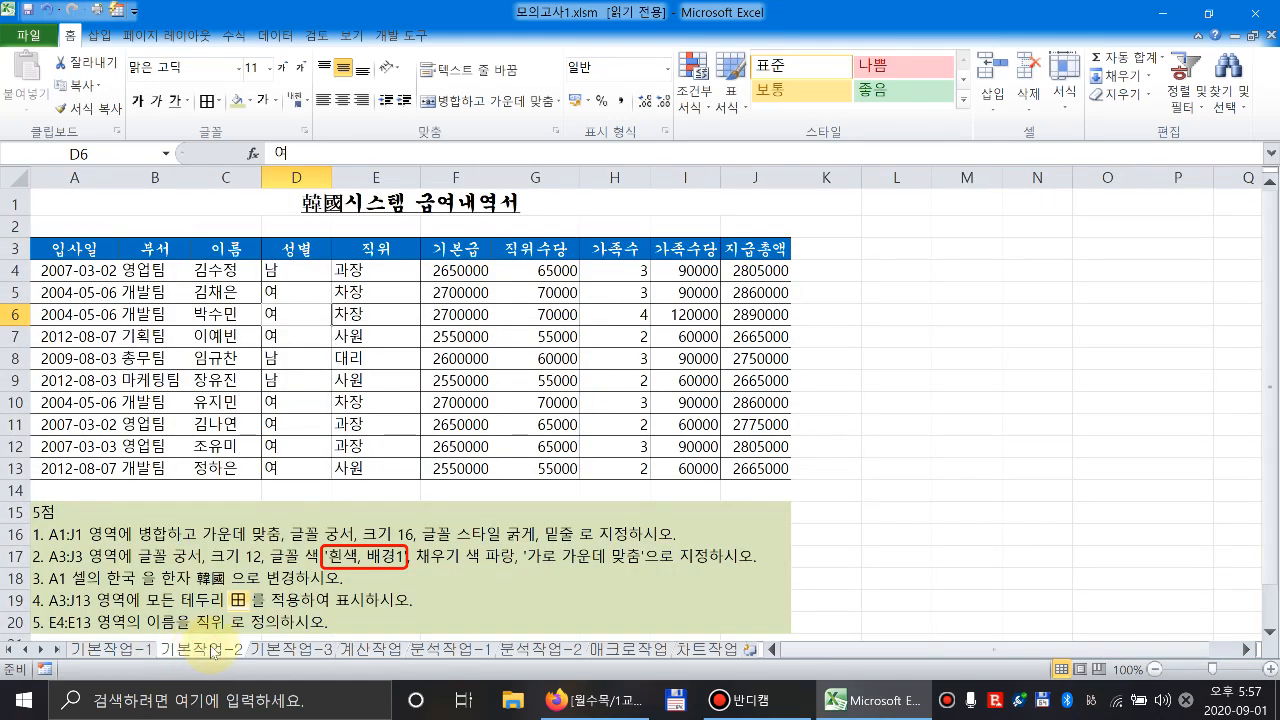
left_click(266, 650)
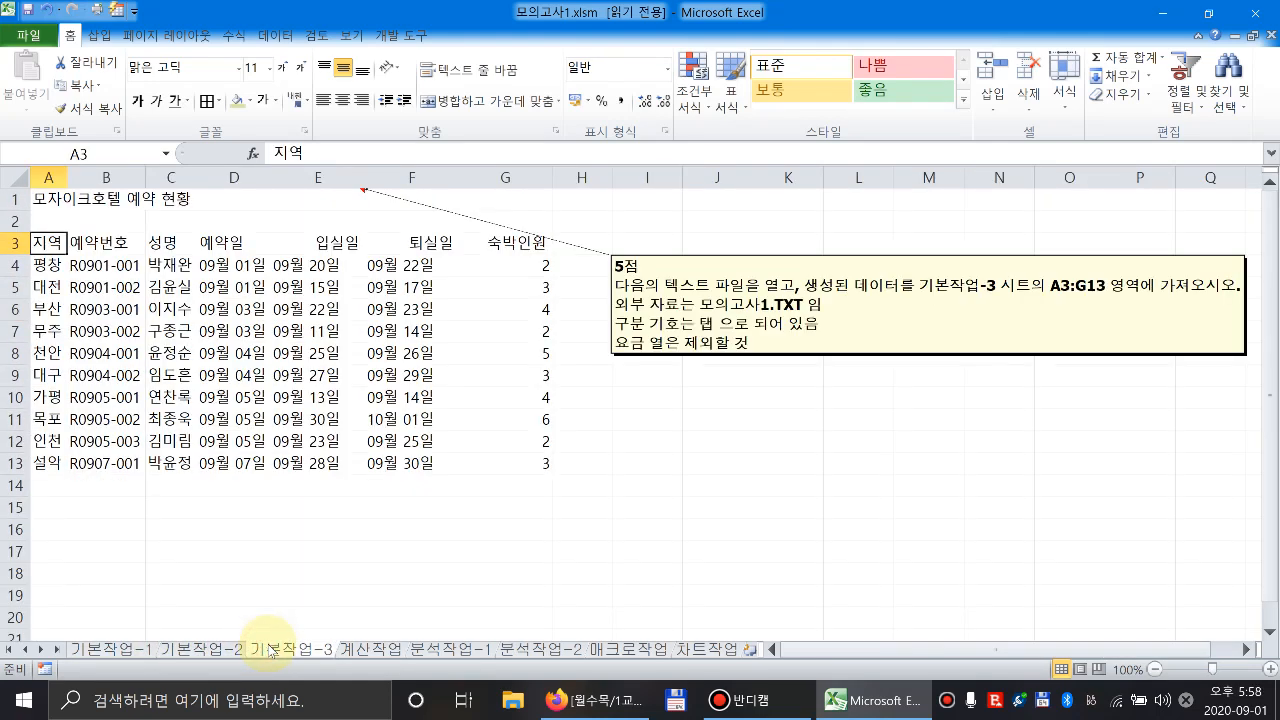
left_click(385, 650)
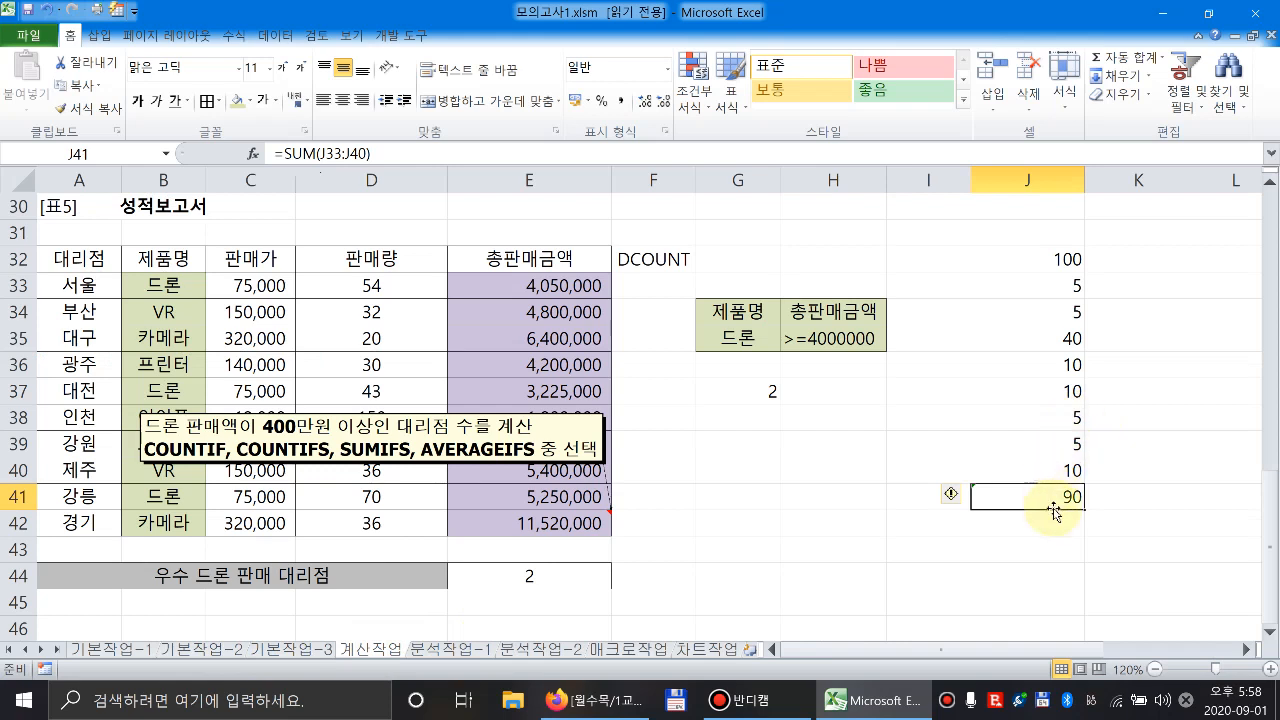
Move the total to J42, shift the J35:J40 scores down one row, and enter 5 in J35.
left_click_drag(1054, 512, 1057, 529)
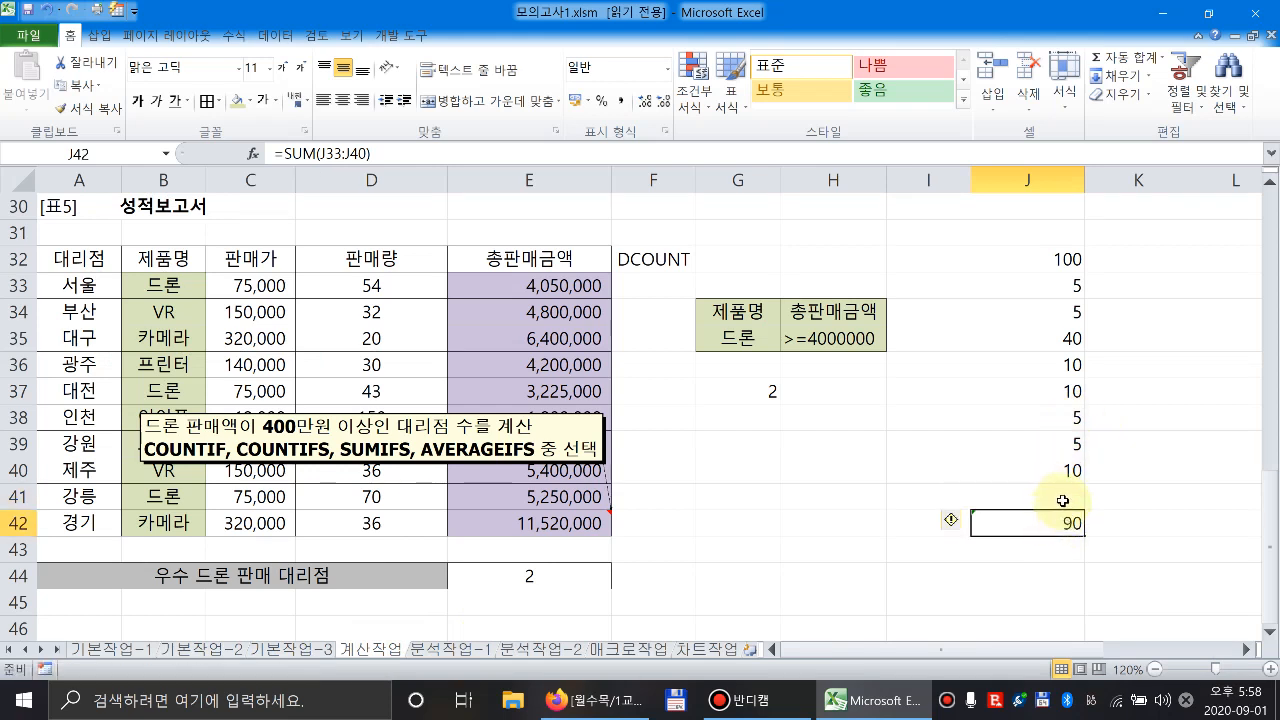
left_click(1051, 494)
left_click(1078, 312)
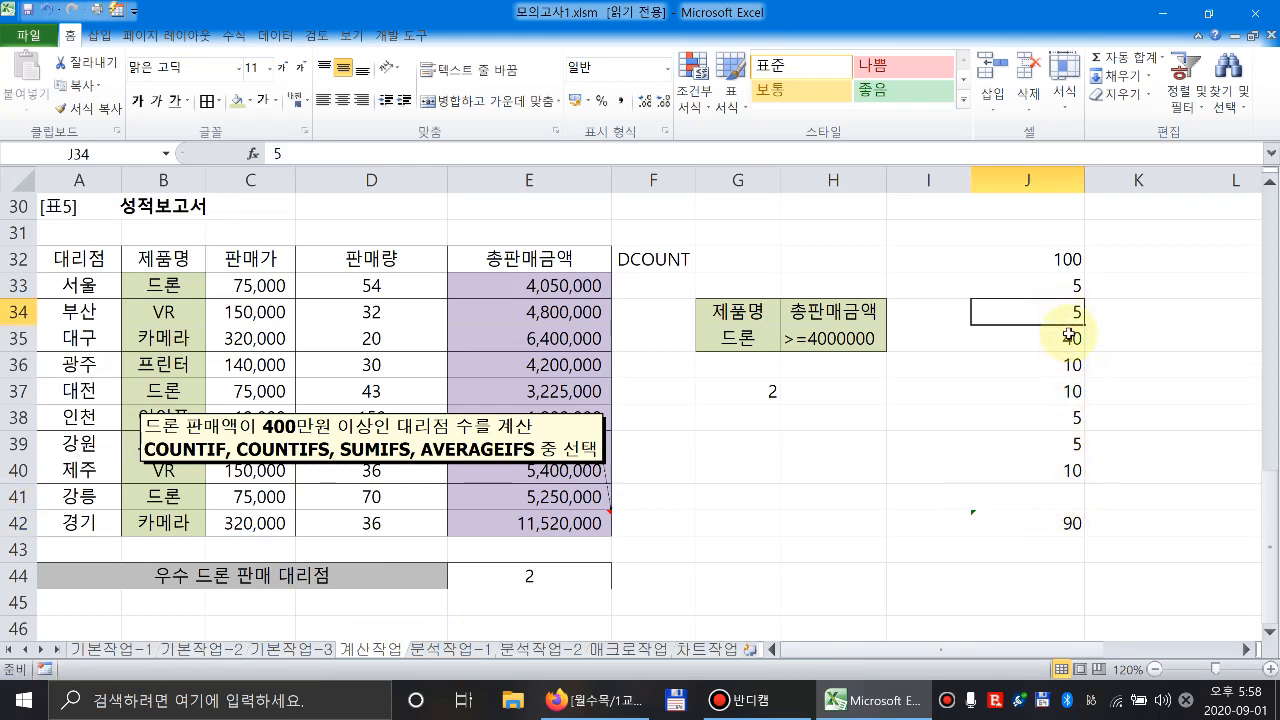
left_click_drag(1068, 338, 1068, 506)
left_click(1068, 344)
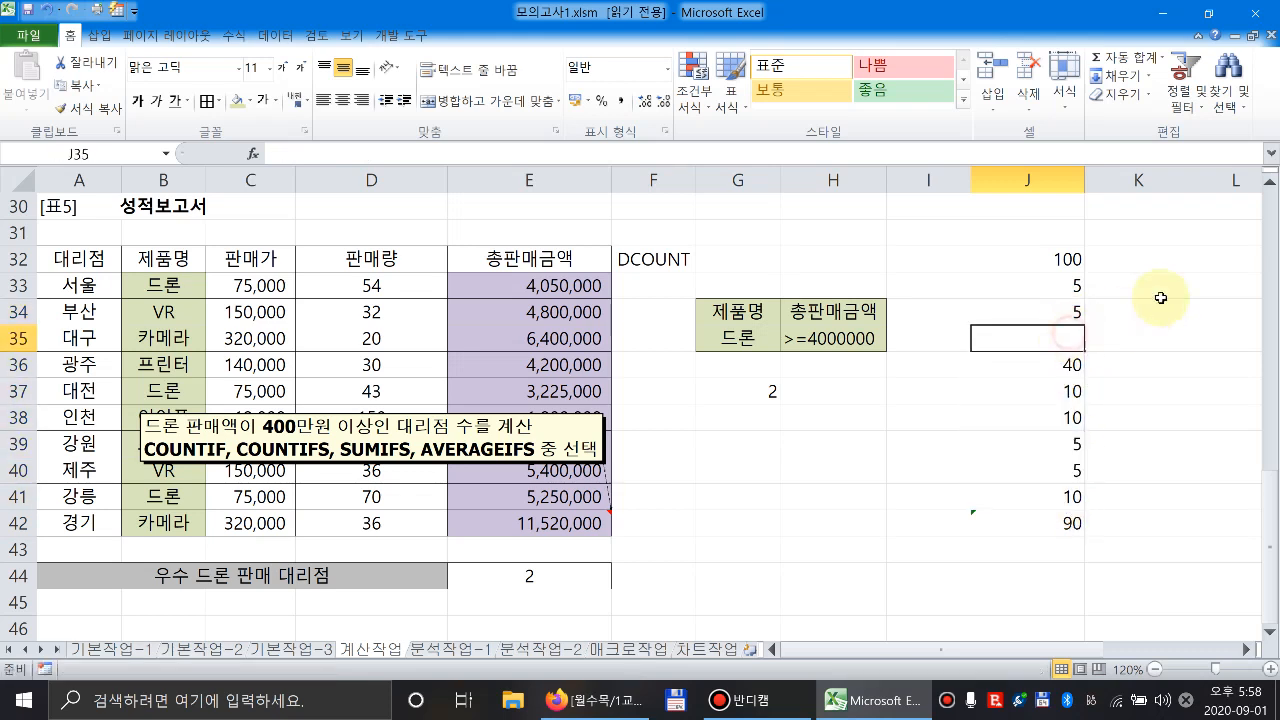
type("5")
key("Return")
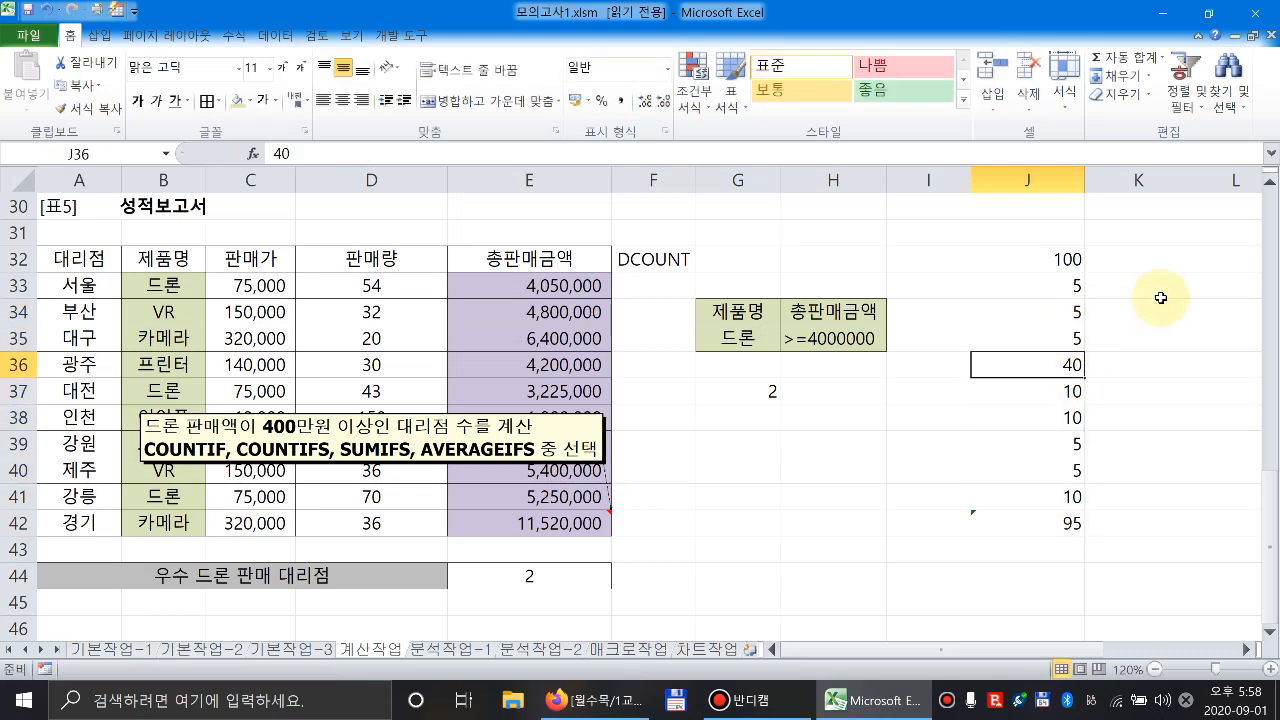
Review the scores from J37 to J40 and the range of the SUM formula in J42.
left_click(1070, 391)
left_click(1070, 418)
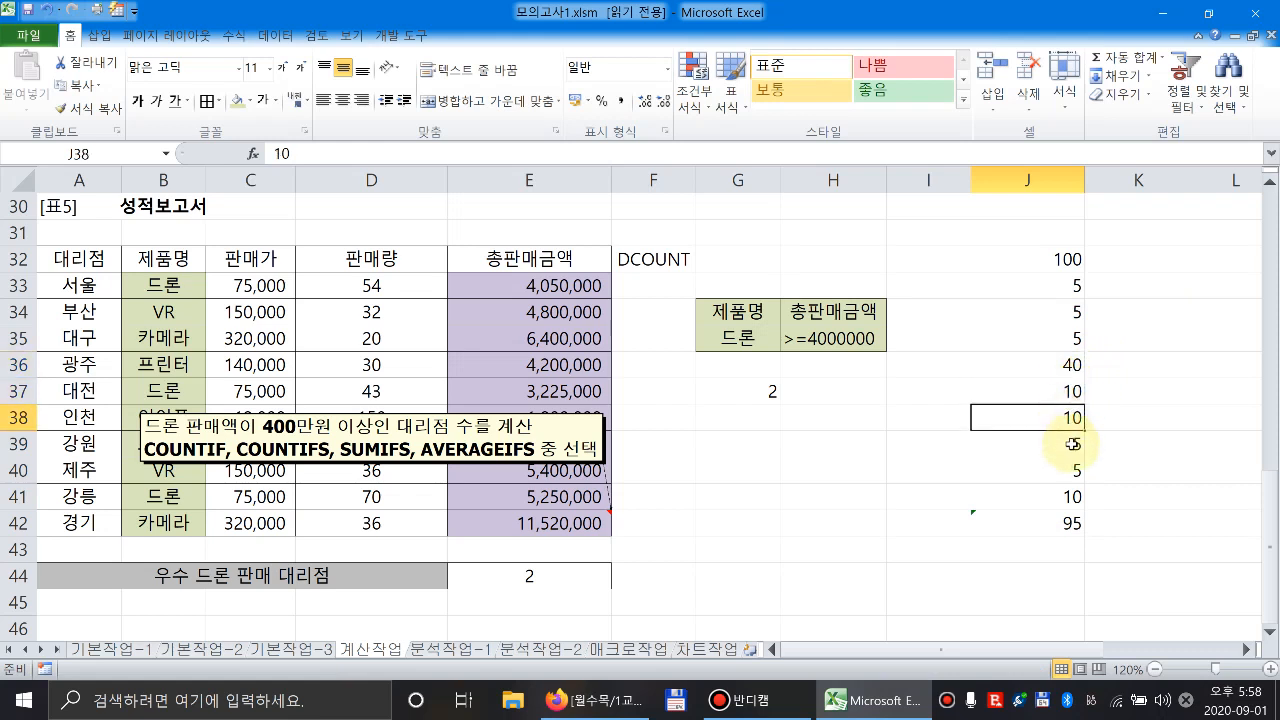
left_click(1072, 443)
left_click(1066, 470)
left_click(1050, 523)
double_click(1066, 523)
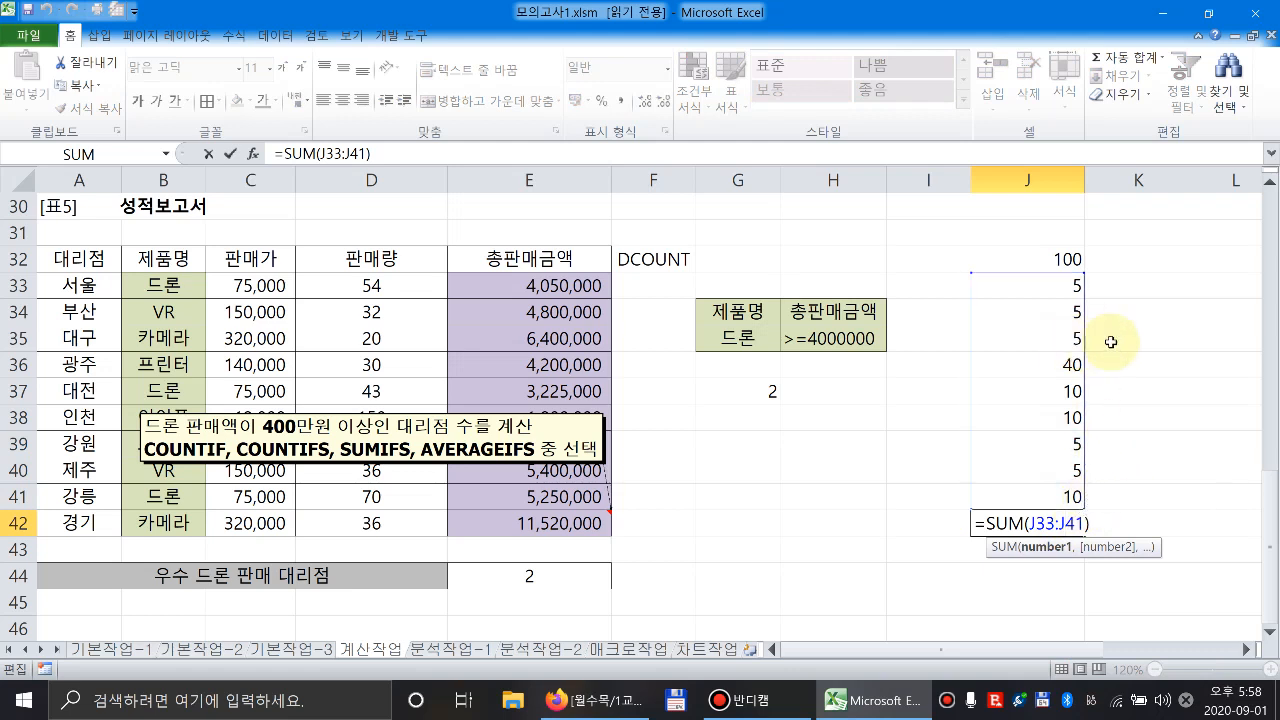
key("ctrl+Return")
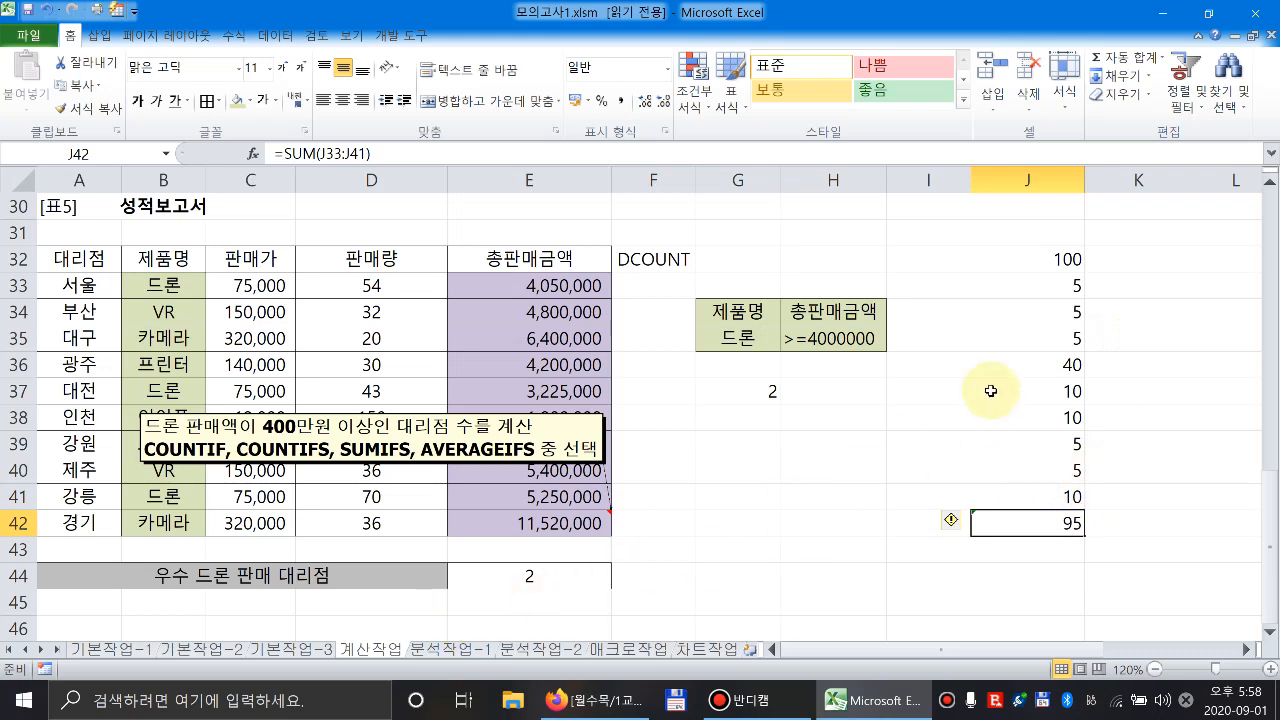
Examine the 5점 task list in A15:A20 of 기본작업-2 and return to 계산작업.
left_click(1046, 368)
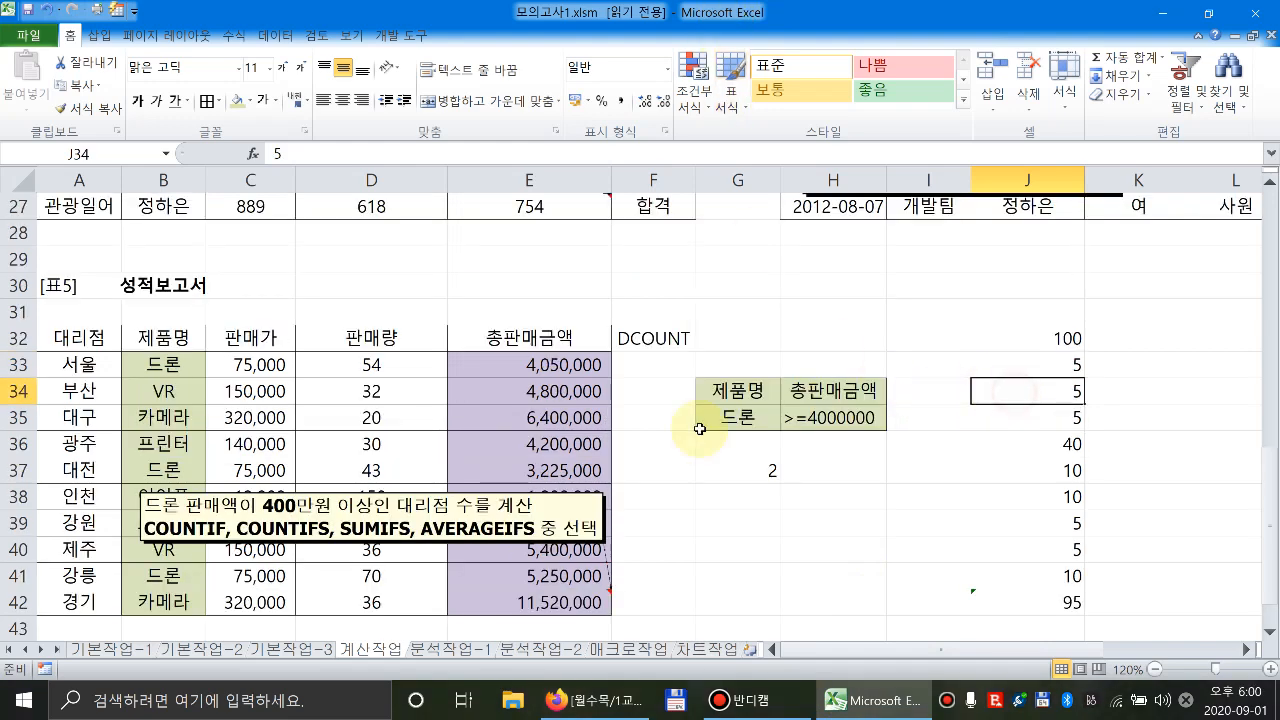
left_click(198, 648)
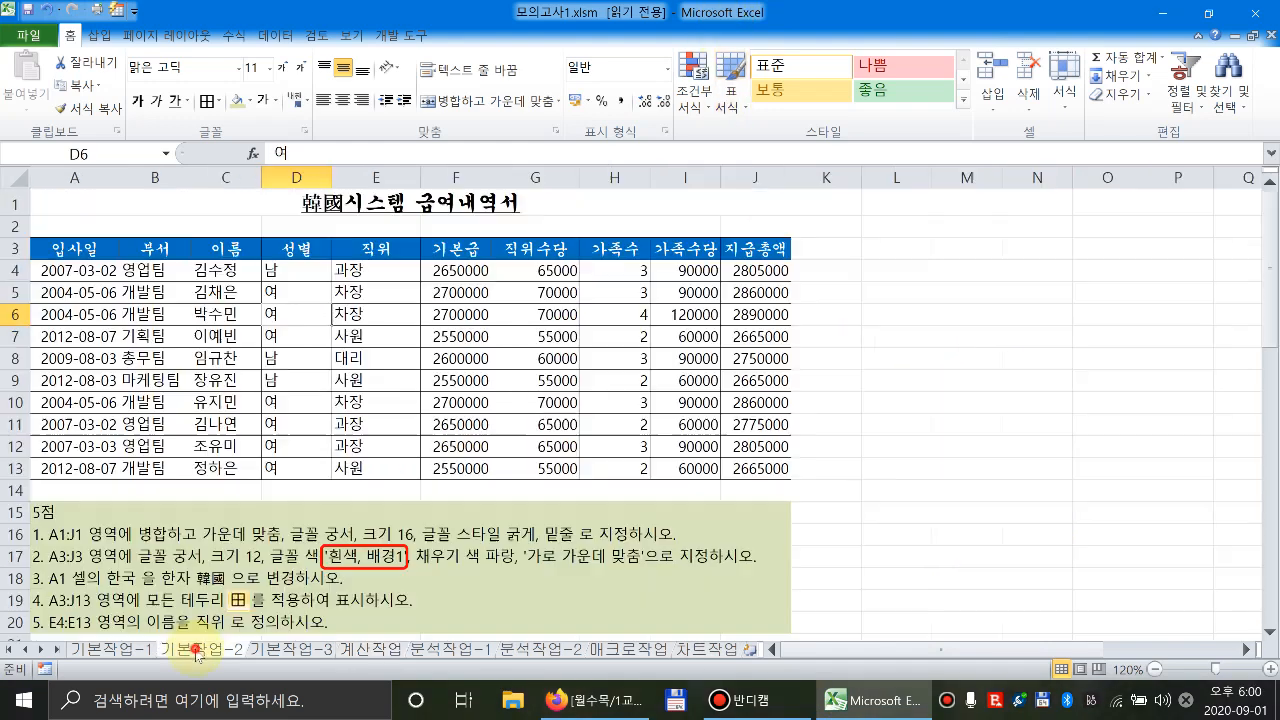
left_click(44, 513)
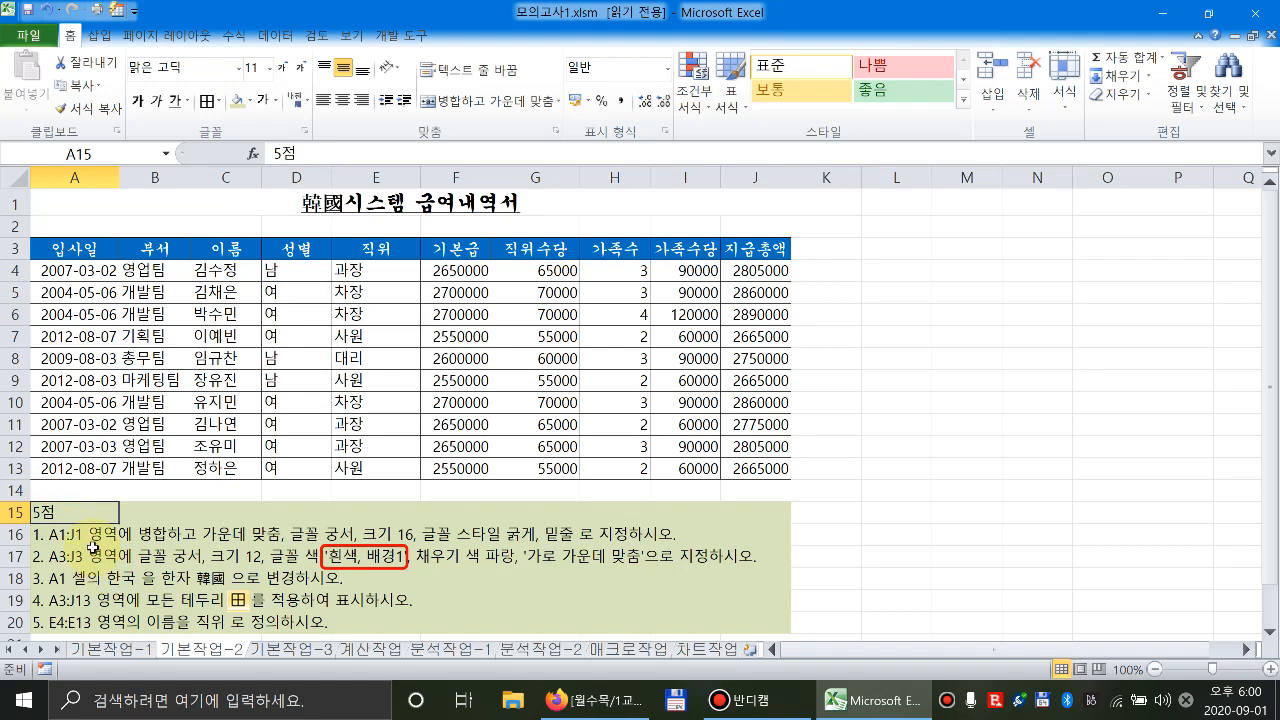
left_click_drag(92, 545, 260, 622)
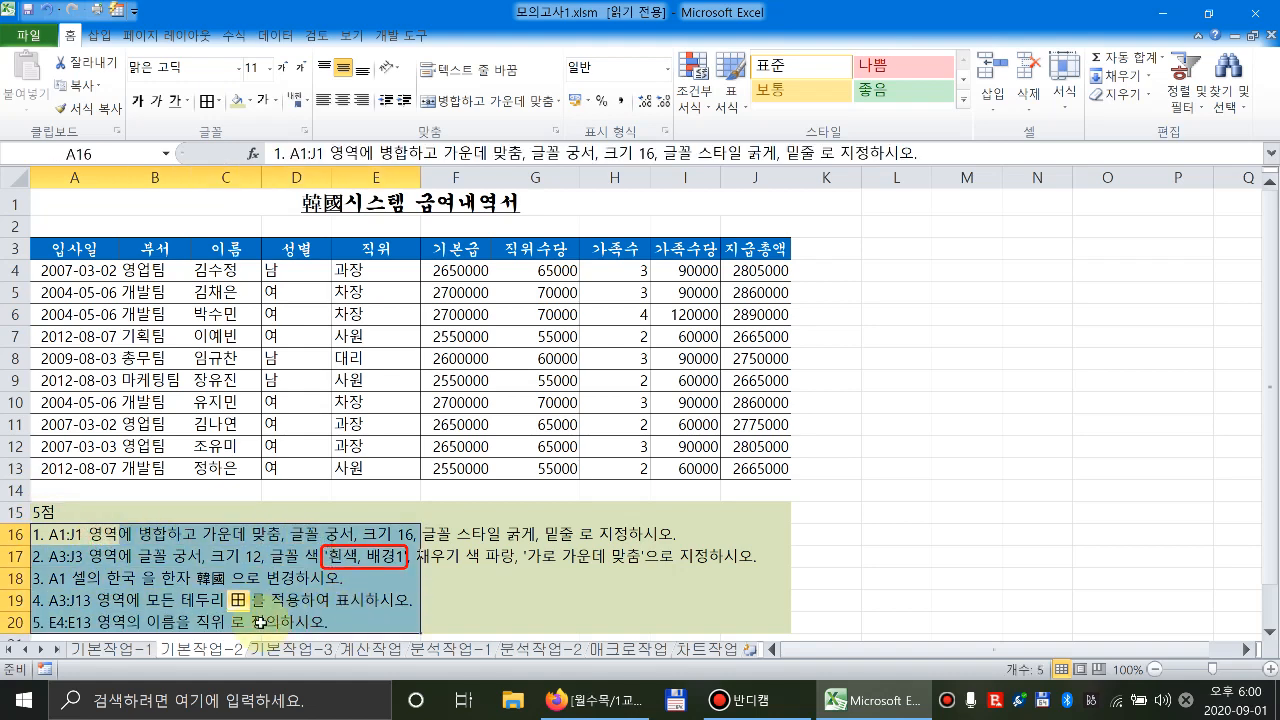
left_click(322, 618)
left_click(380, 650)
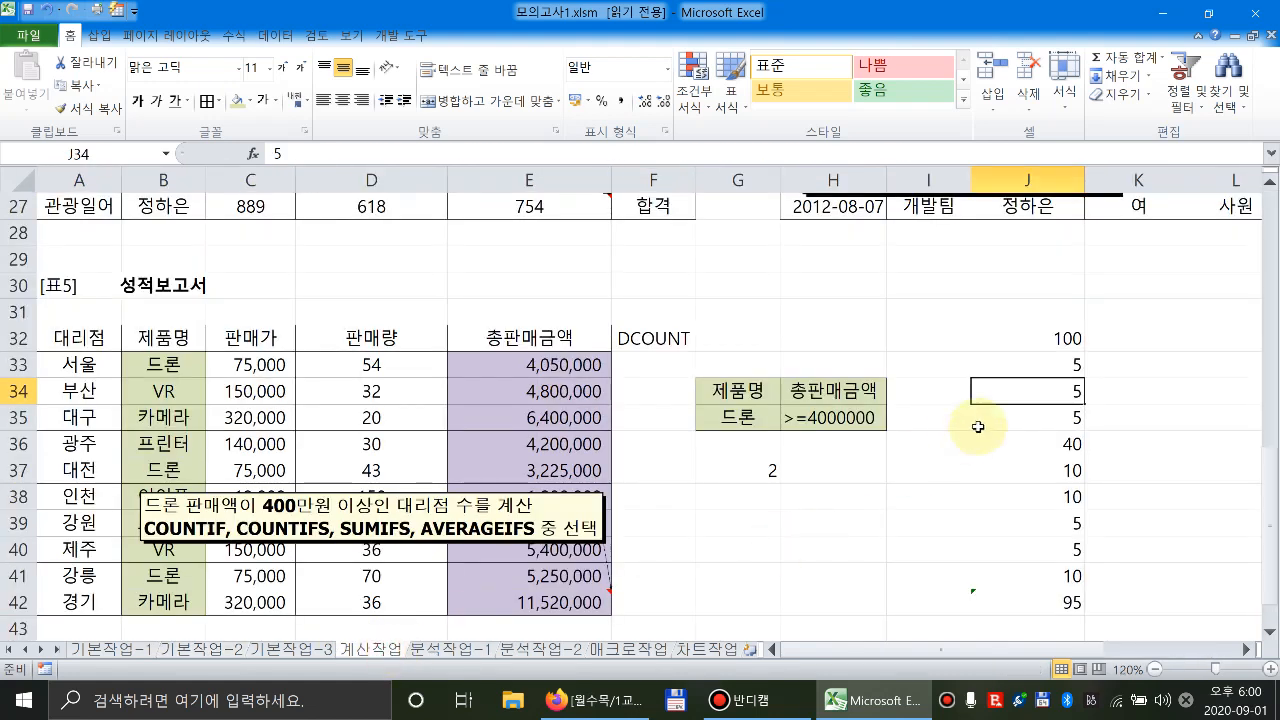
Set the score in J34 to 10, check the total in J42, and set J36 to 16.
type("10")
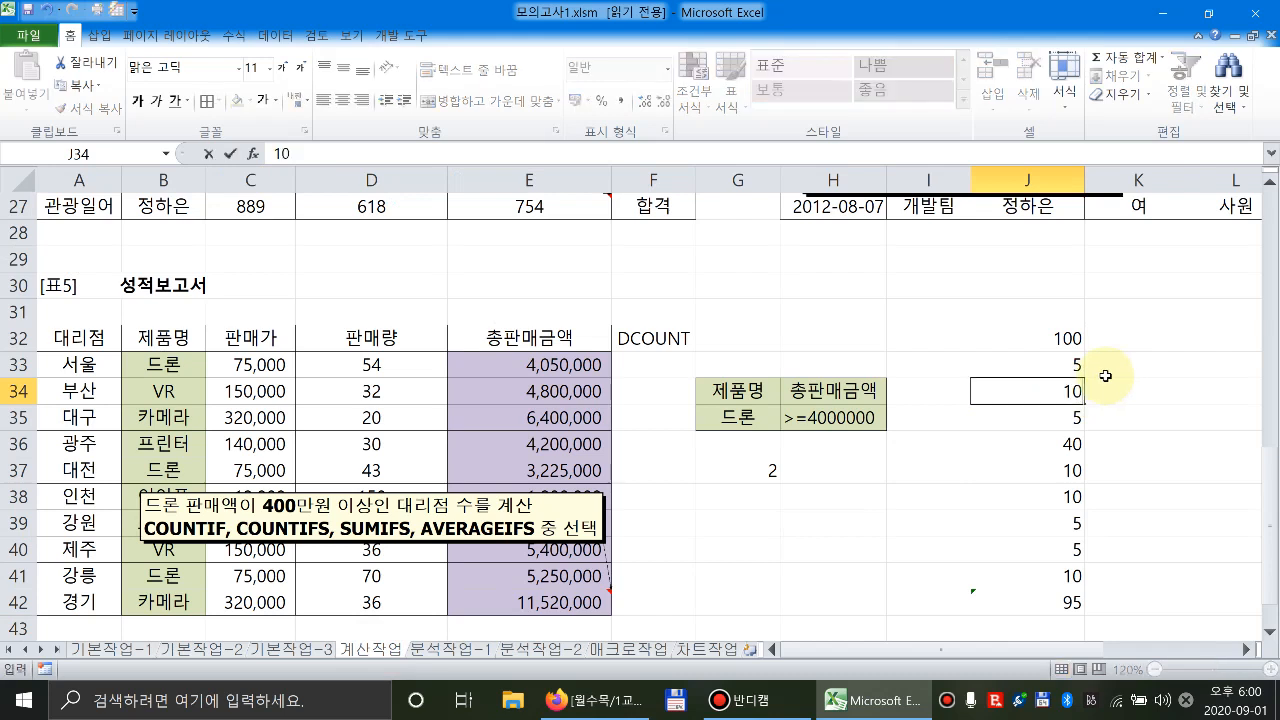
key("Return")
left_click(1062, 602)
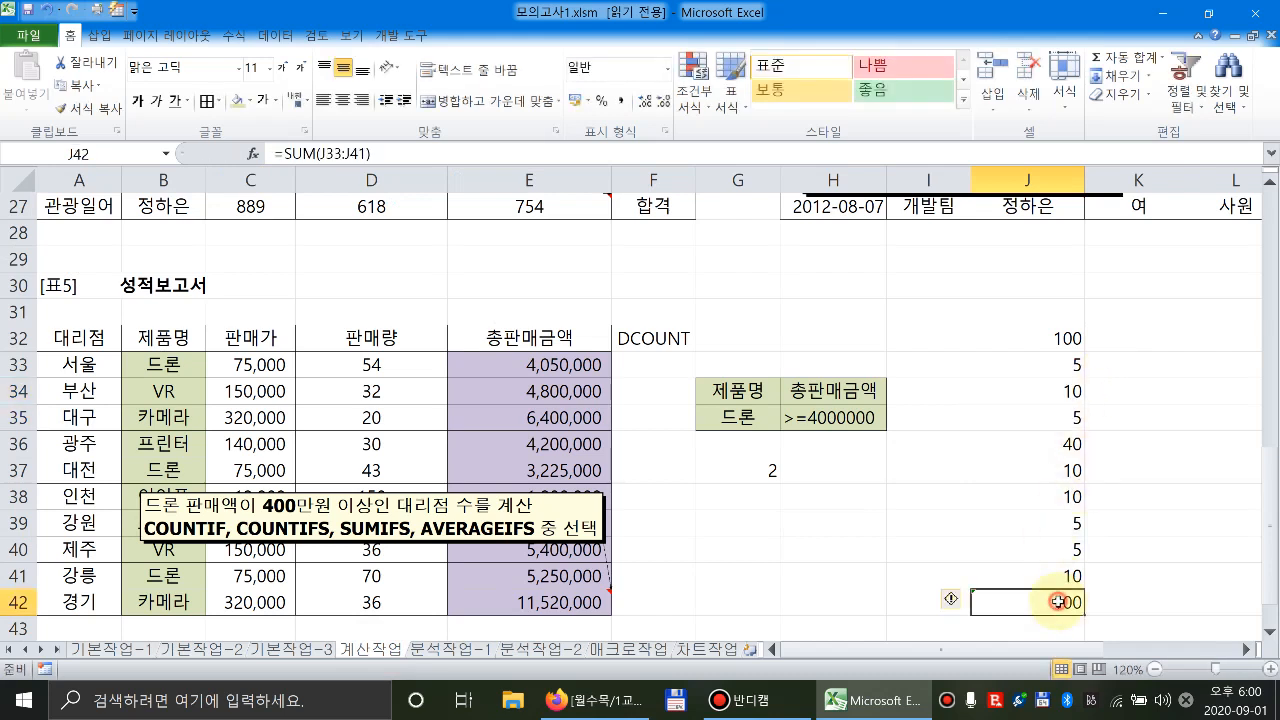
left_click(1073, 447)
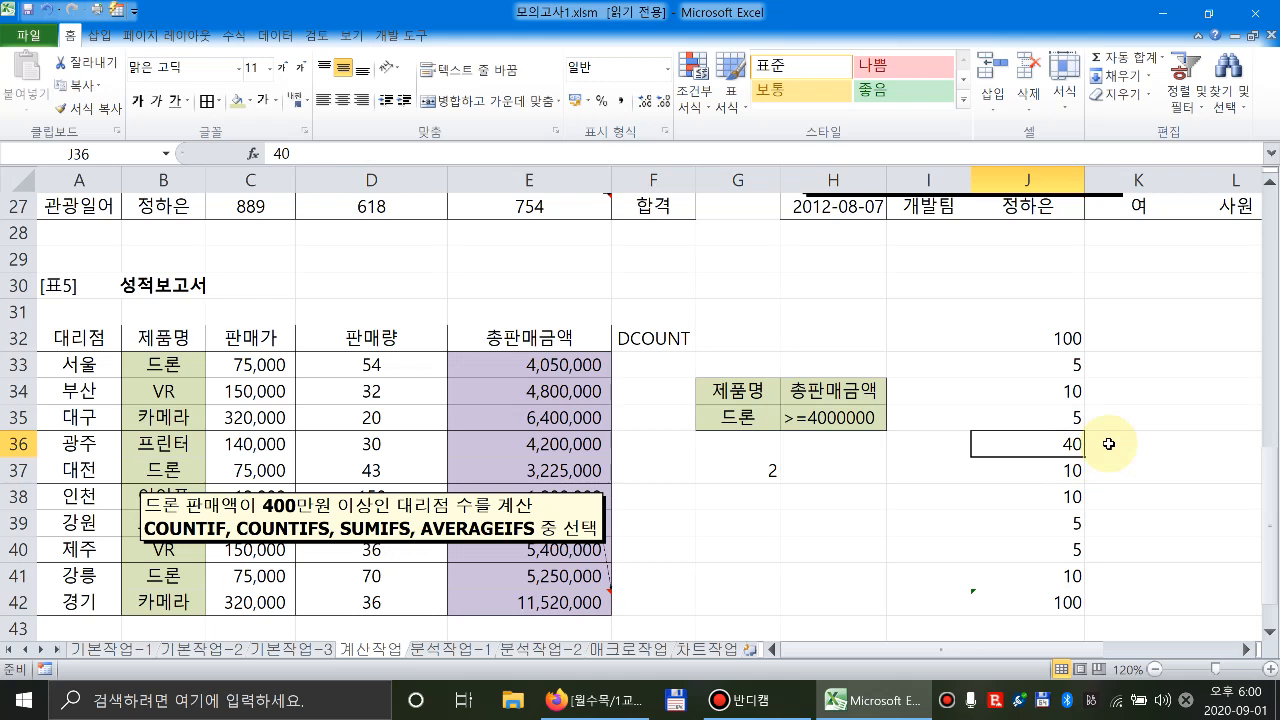
type("16")
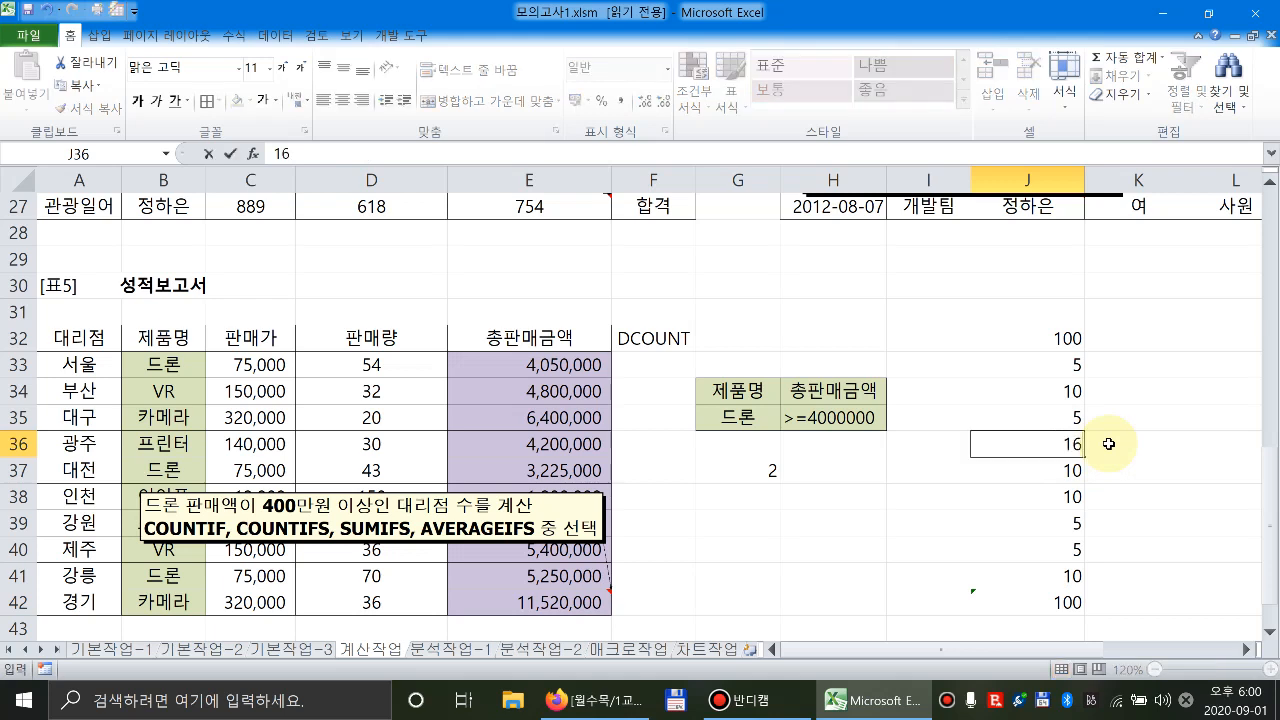
key("Return")
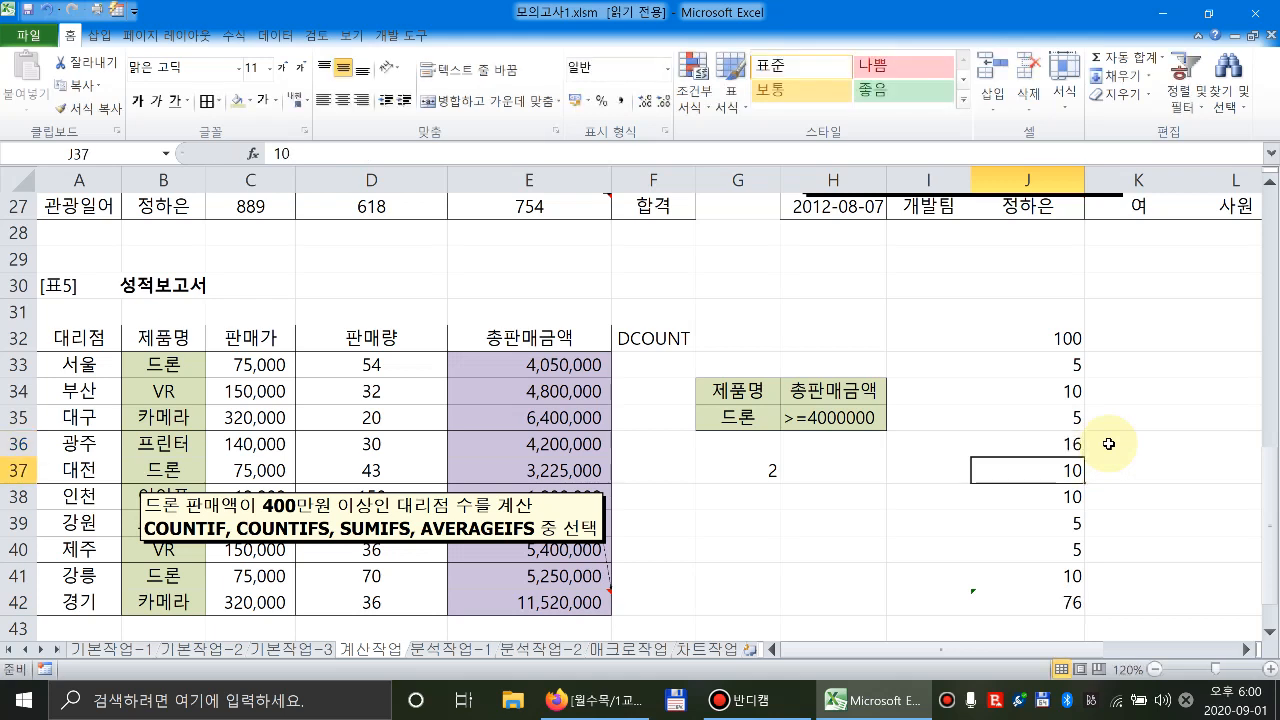
Set the score in J33 to 0 and check the SUM total in J42.
left_click(1055, 443)
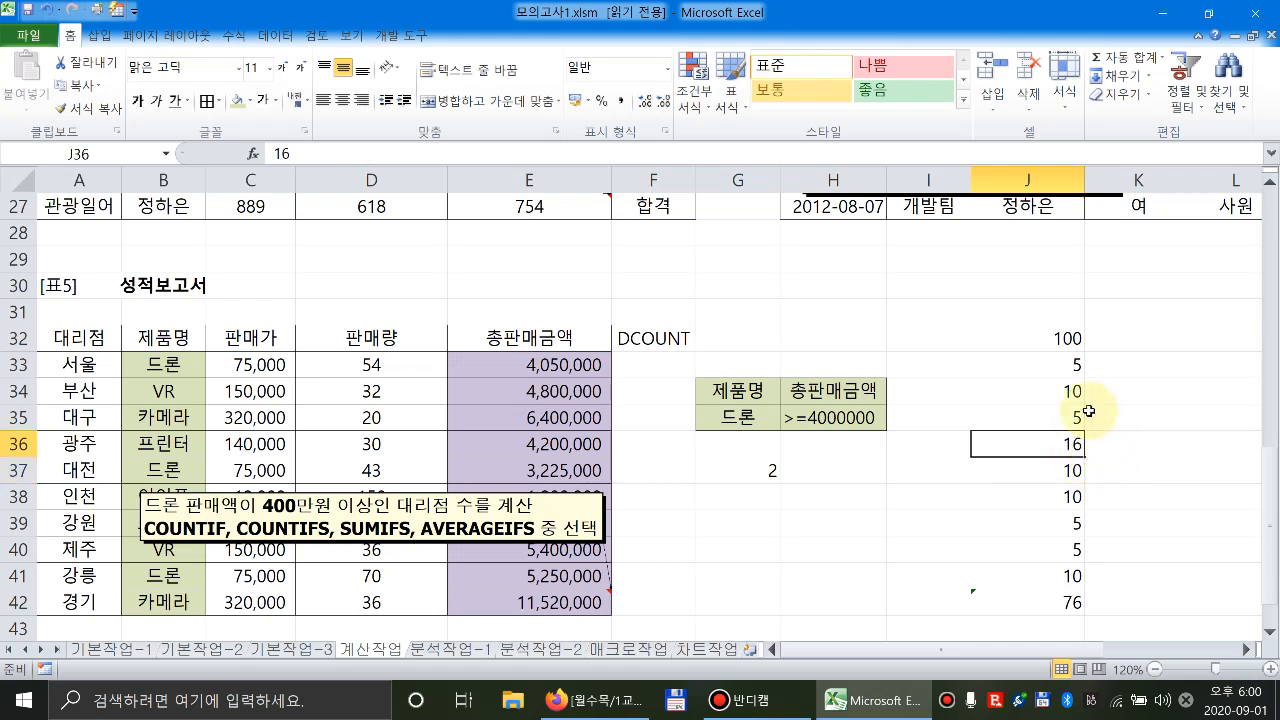
left_click(1078, 368)
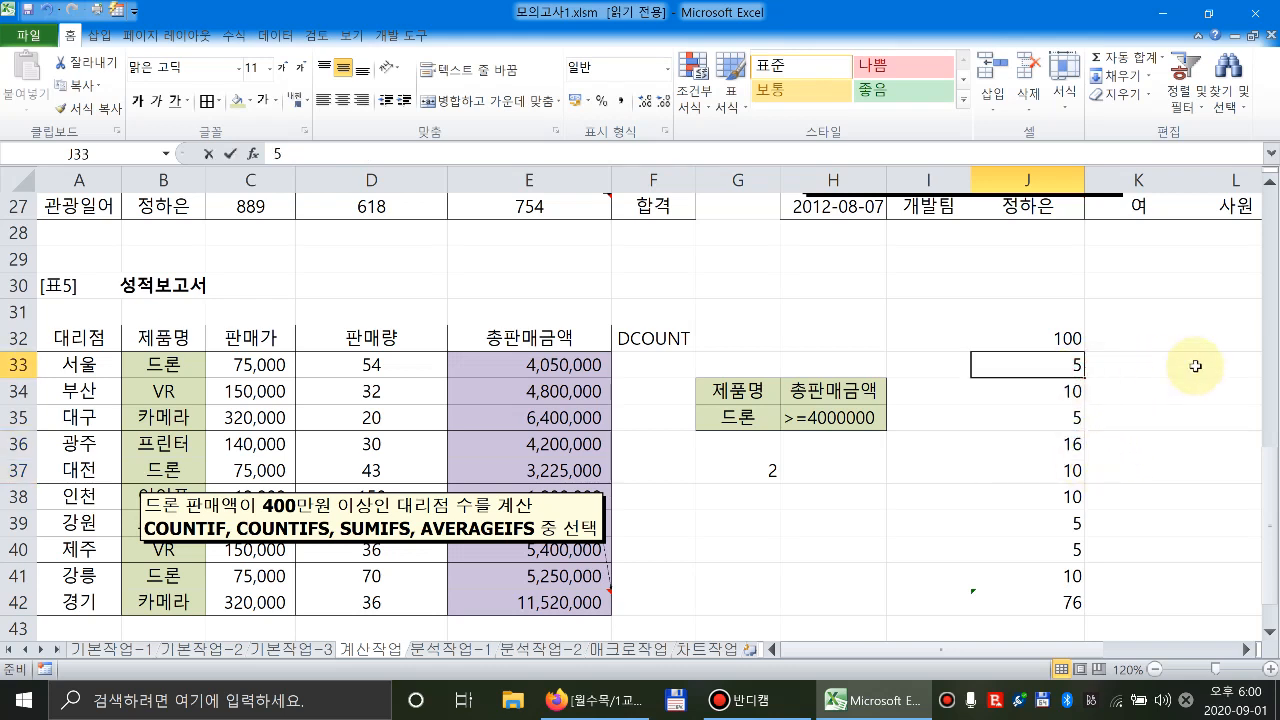
type("0")
key("Return")
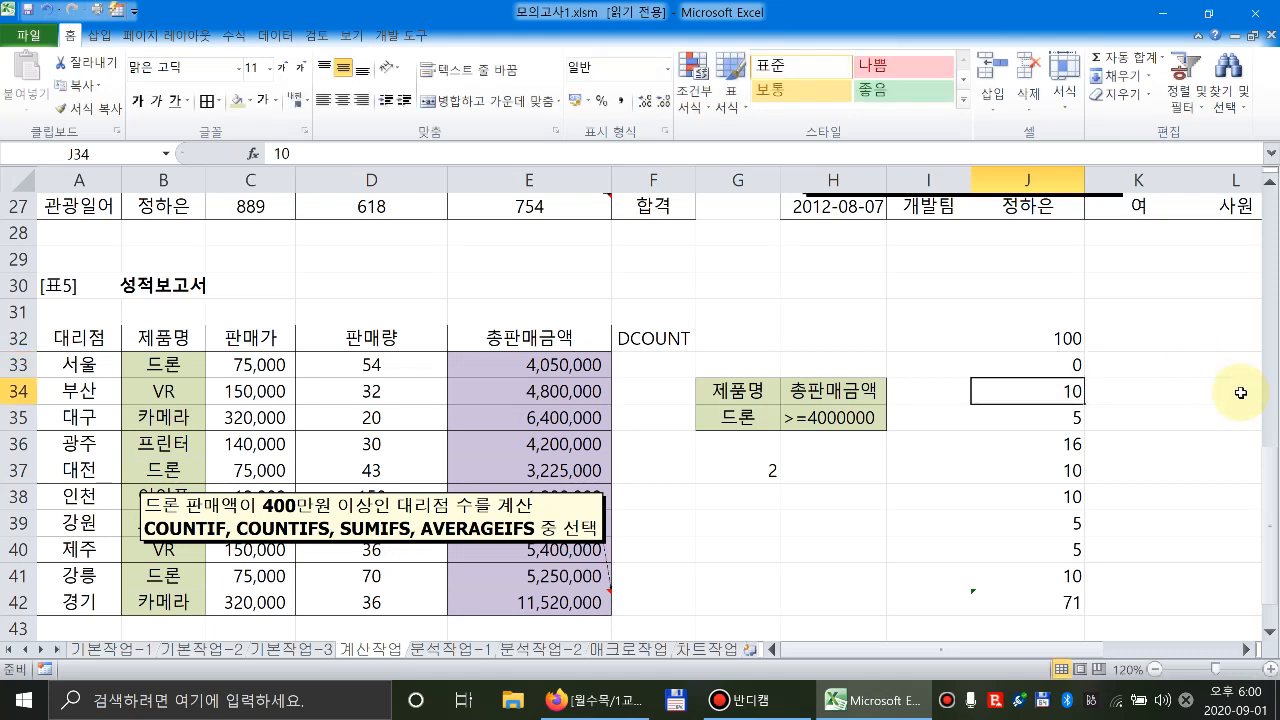
left_click(1071, 604)
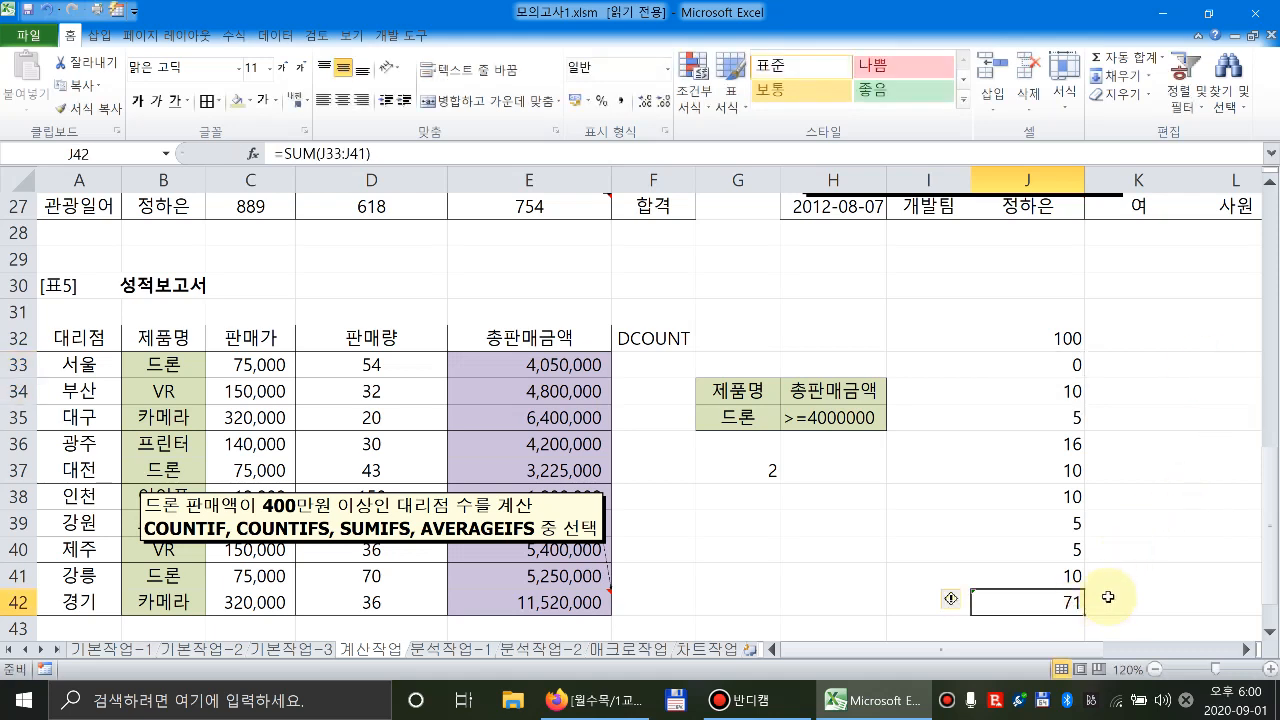
Review the scores in J36, J34 and J37:J38 against the total in J42.
left_click(1068, 451)
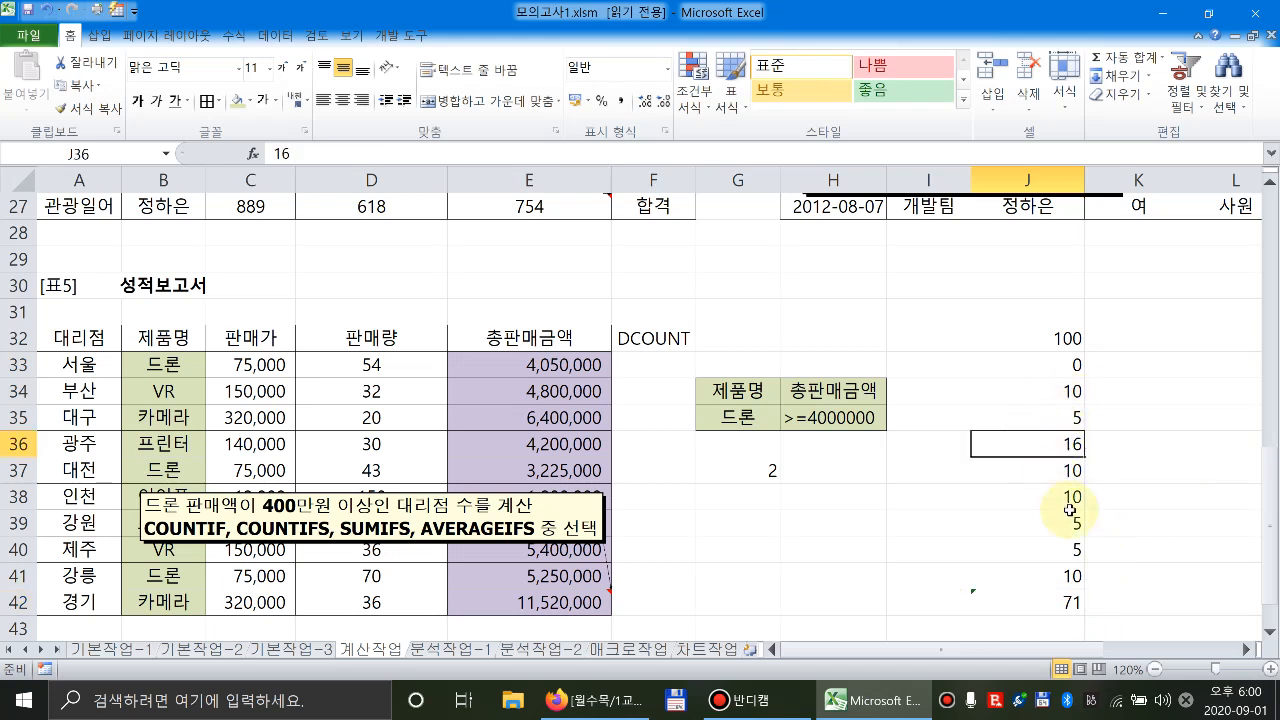
left_click(1070, 602)
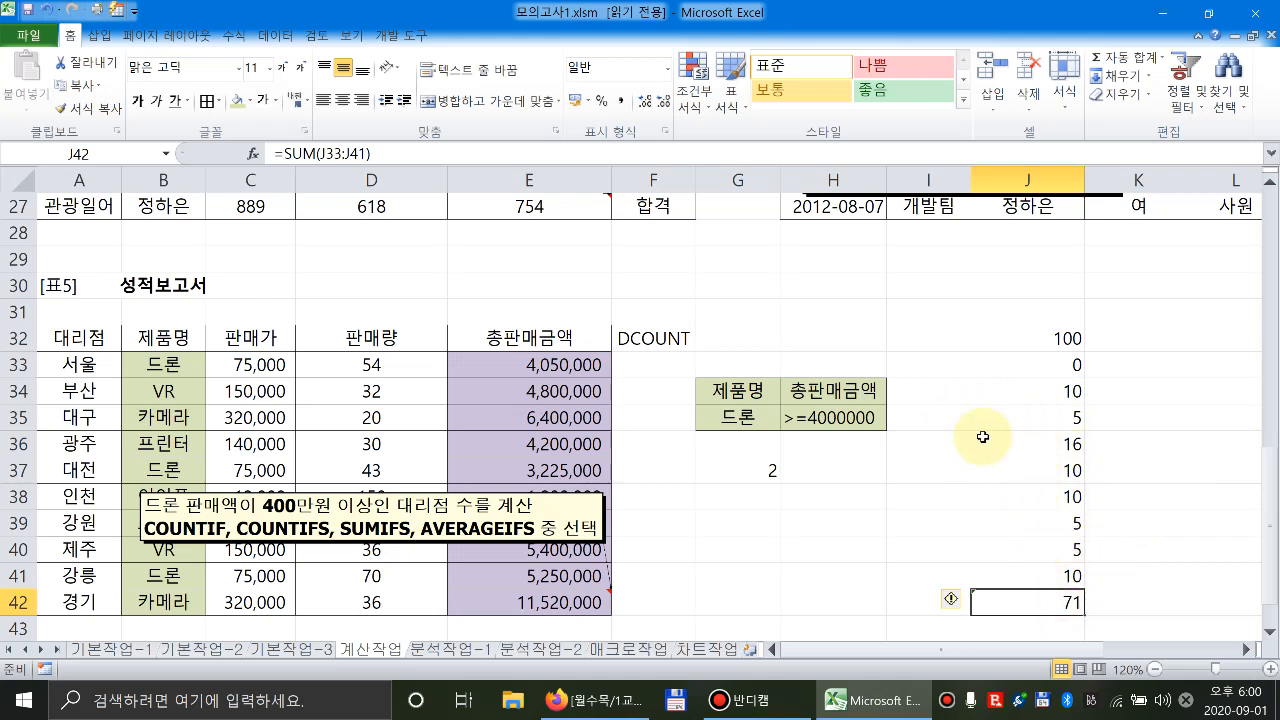
left_click(1058, 444)
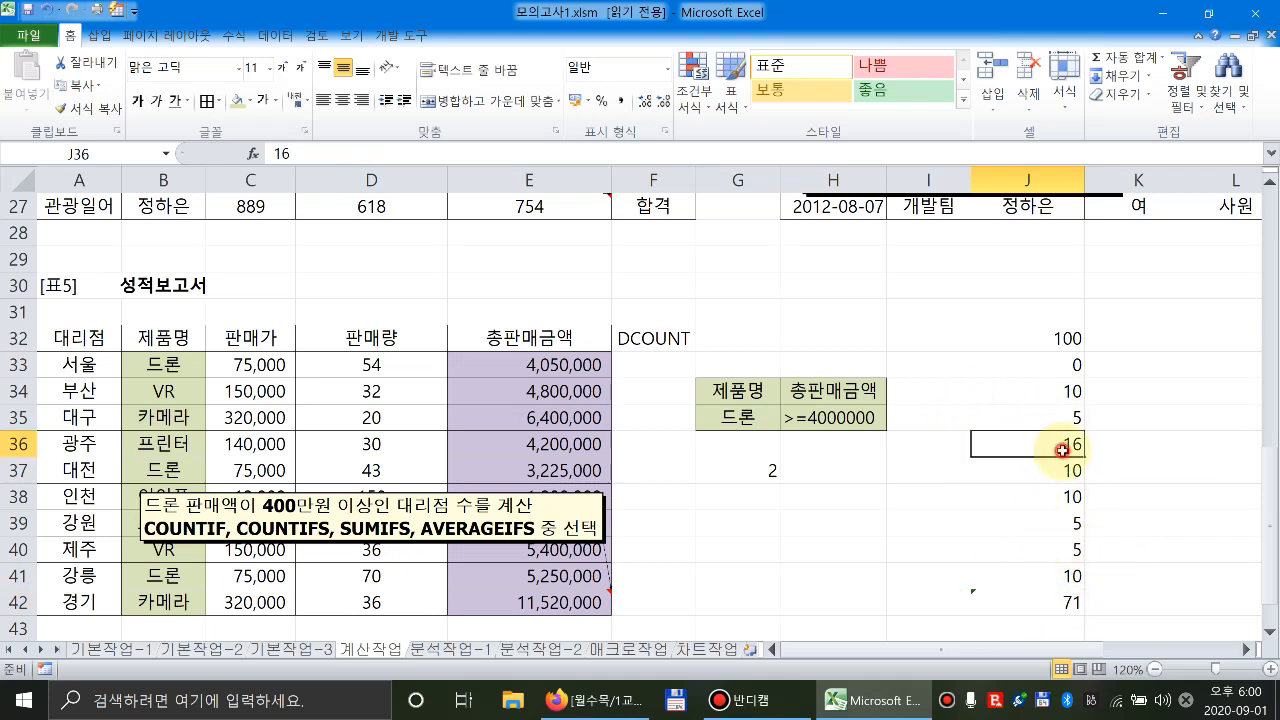
left_click(1052, 390)
left_click(1062, 468)
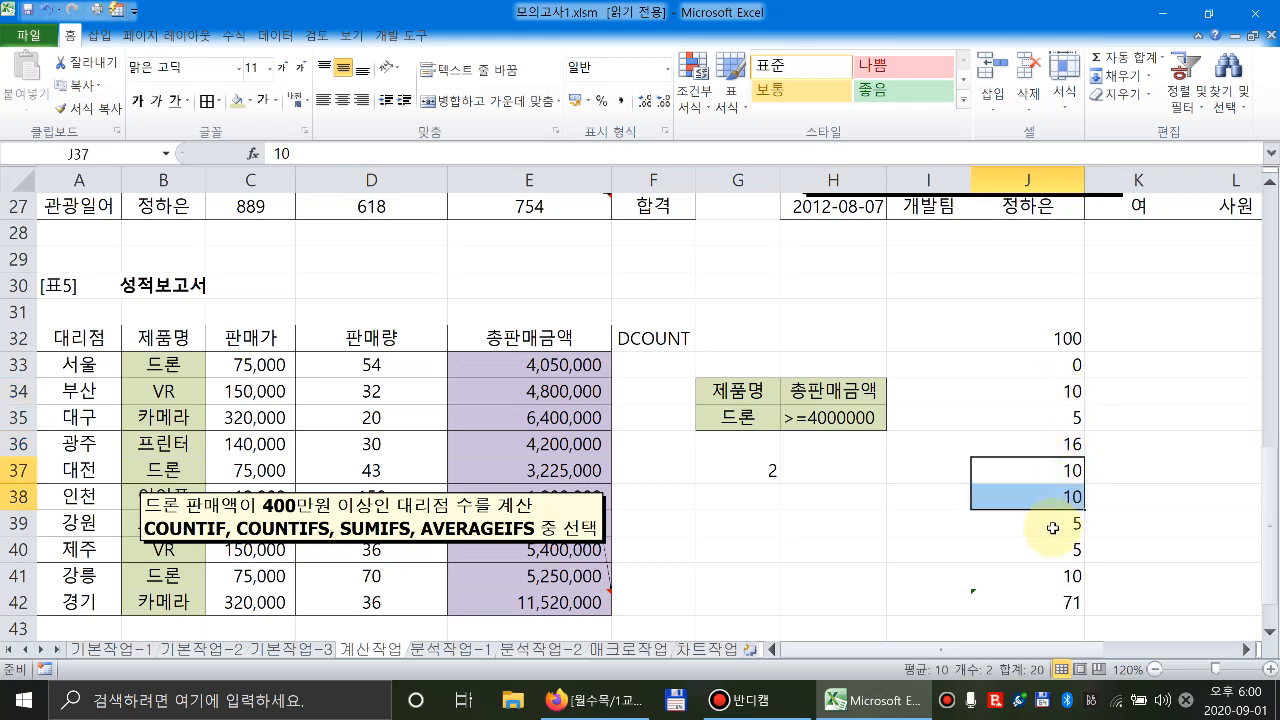